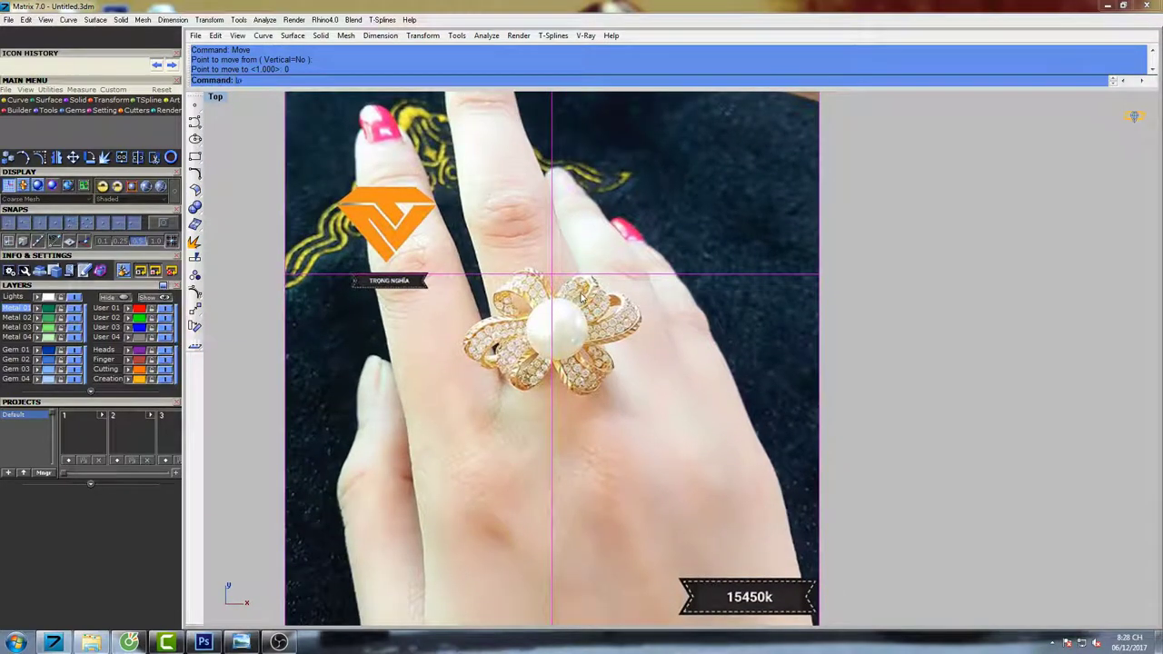
Try locking the reference photo of the ring in the Top view.
key(ctrl+l)
scroll(578, 351, up, 5)
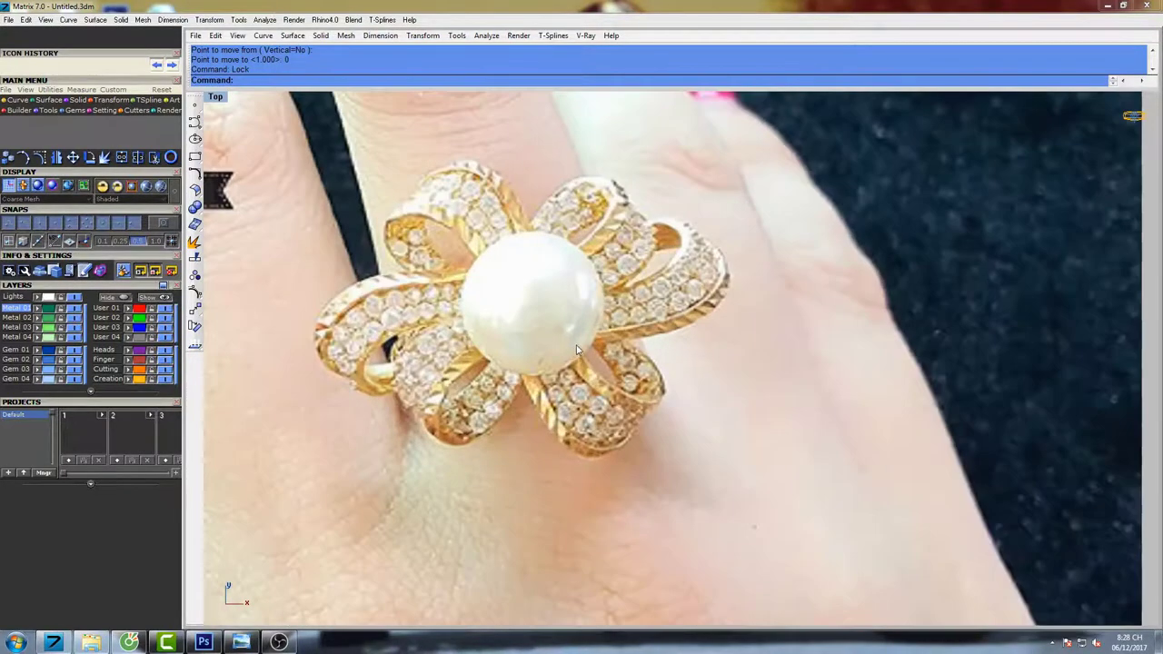
right_drag(571, 344, 605, 337)
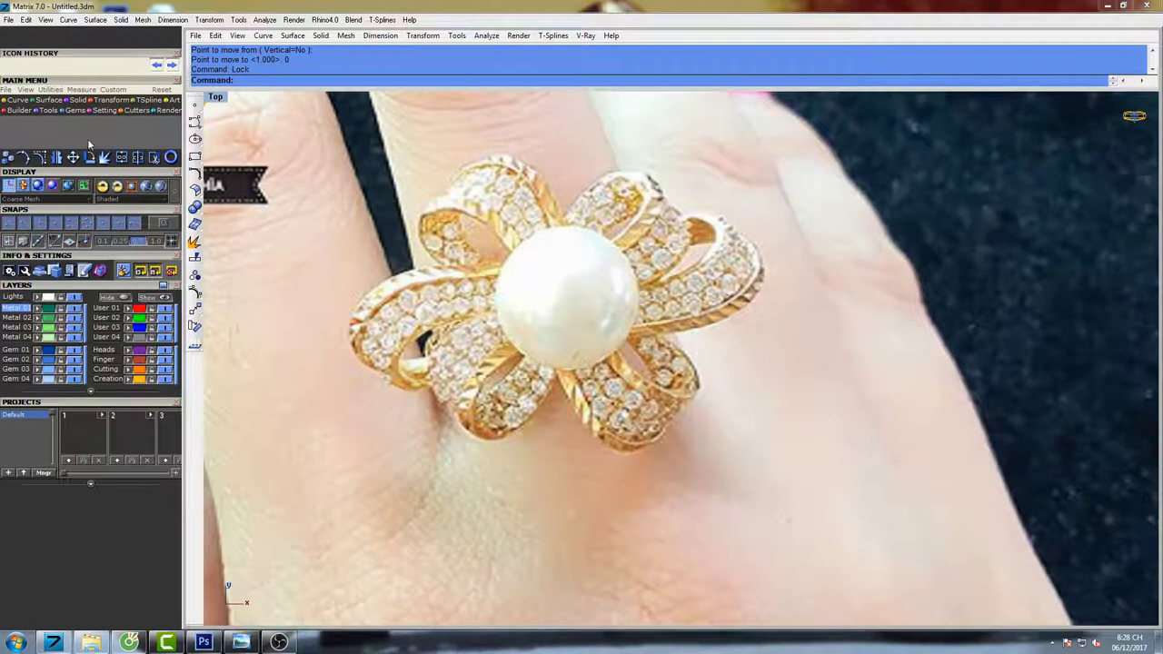
scroll(539, 312, down, 4)
right_drag(561, 305, 604, 334)
Measure the width of the pearl in the photo with an aligned dimension.
click(89, 88)
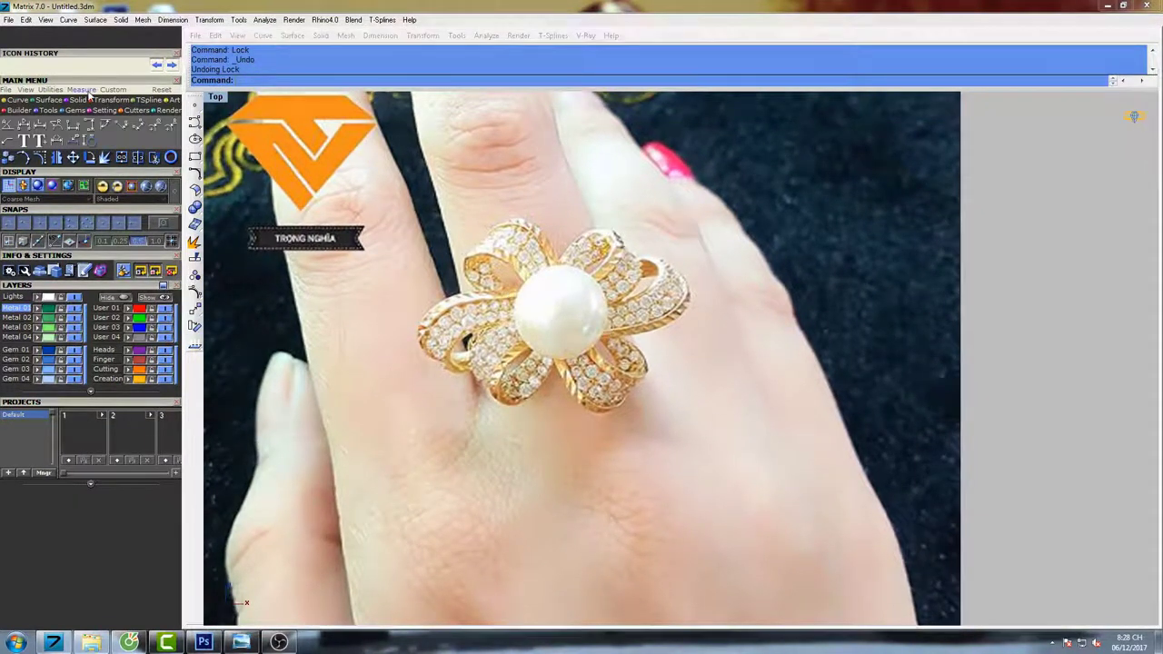
click(137, 127)
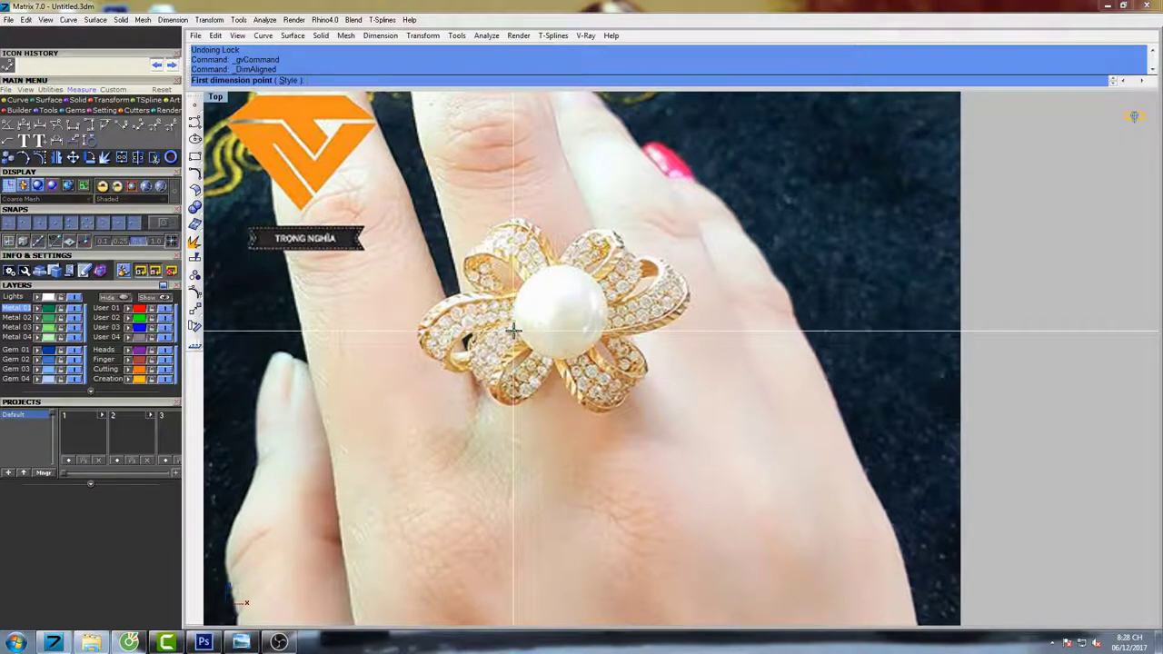
click(609, 341)
key(Escape)
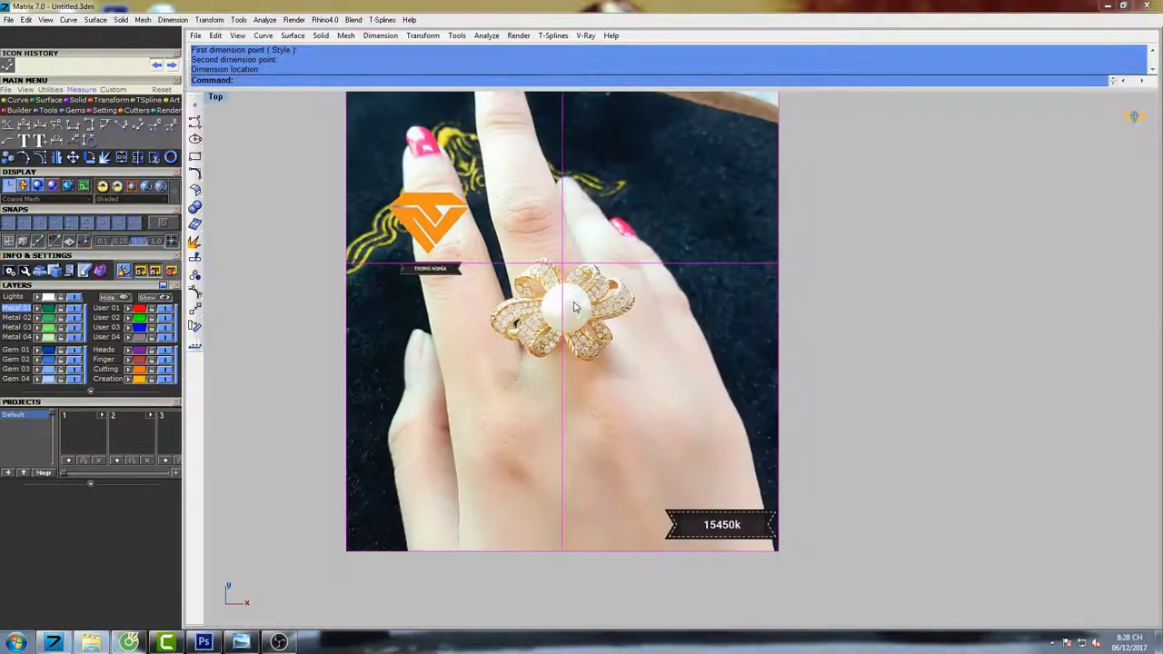
Scale the reference photo in 2D from origin 0 by a factor of 2.
right_drag(574, 307, 535, 313)
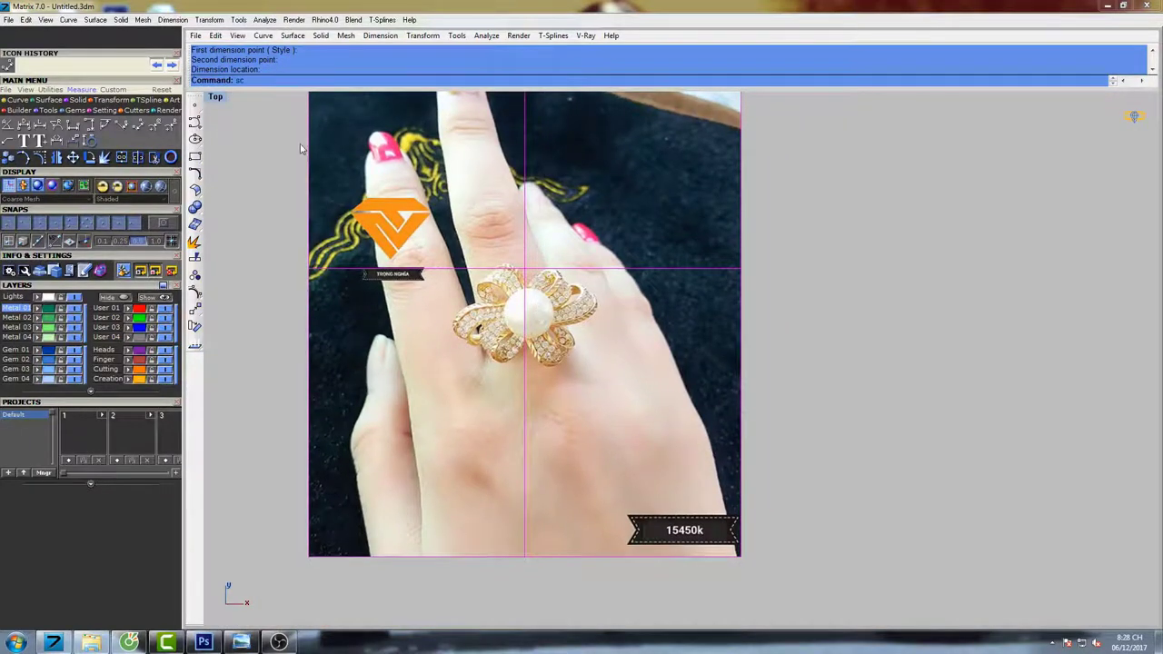
click(291, 114)
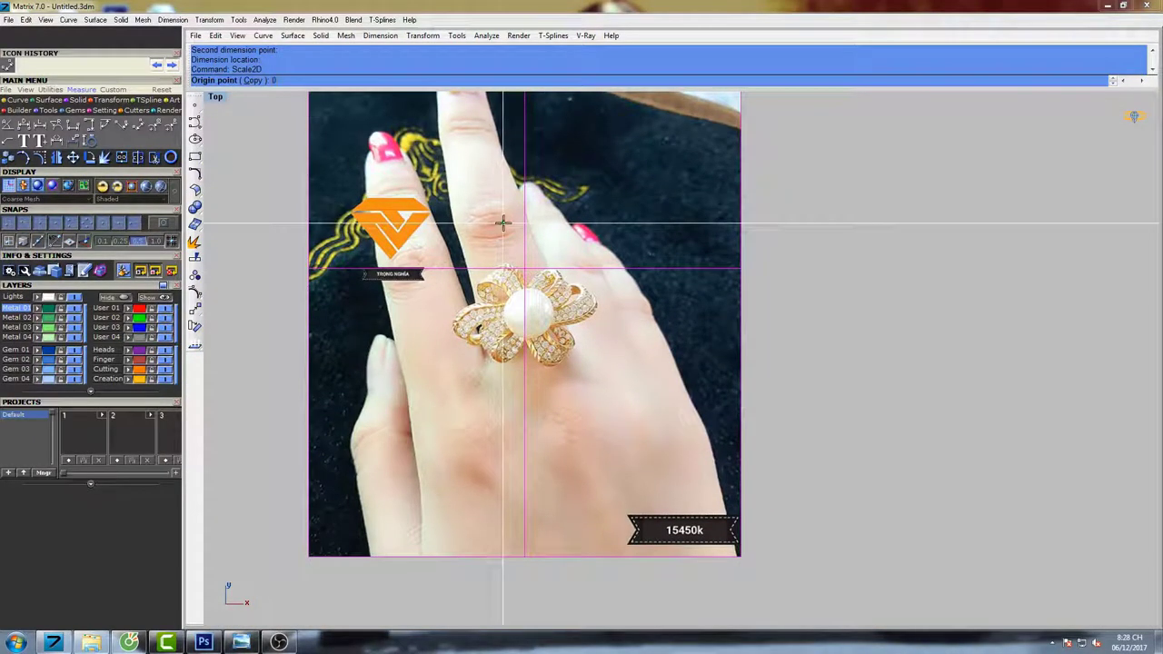
click(528, 314)
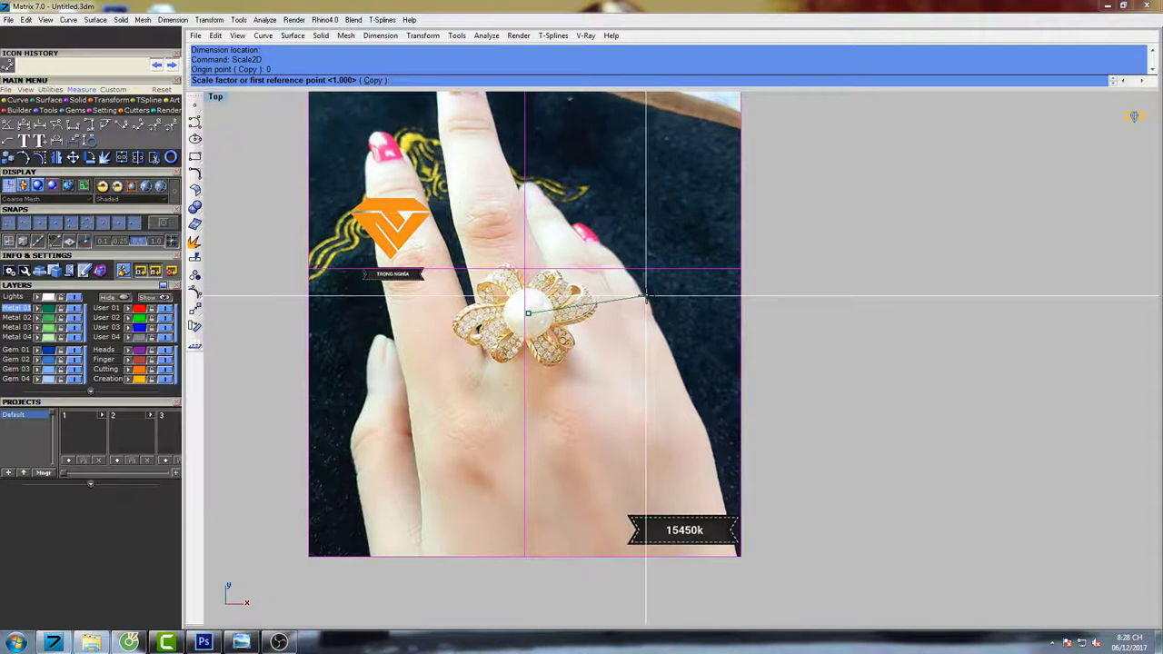
key(Return)
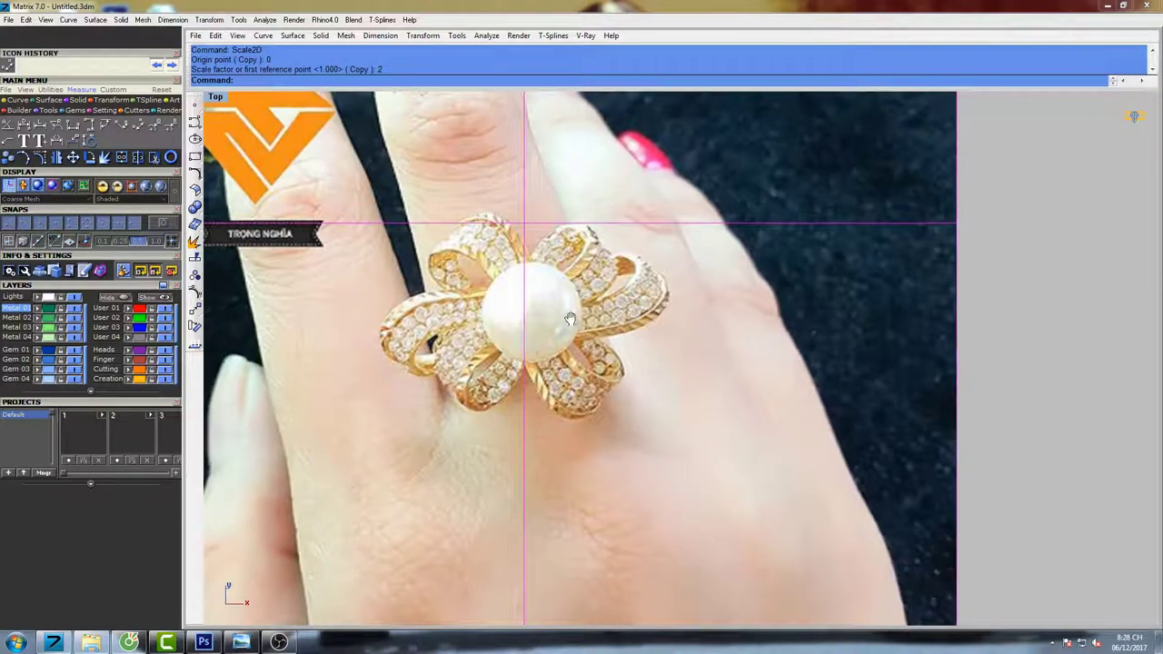
right_drag(571, 323, 615, 318)
right_drag(745, 379, 703, 371)
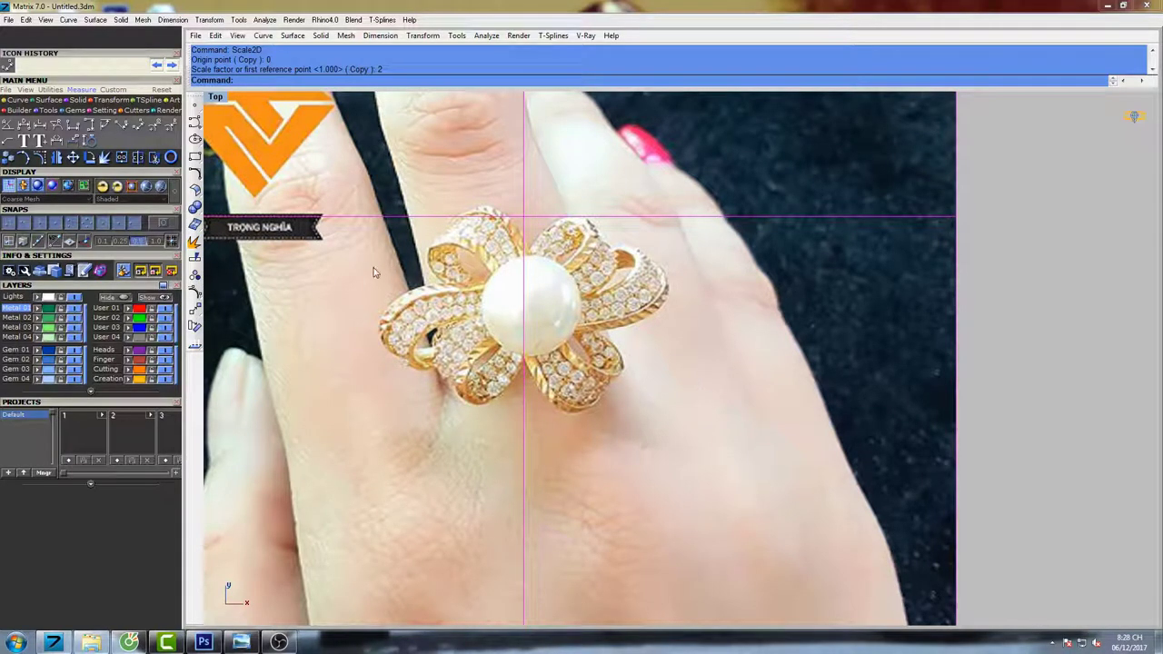
Show all four views and nudge the reference photo down seven times by 3 units in the Front view.
double_click(218, 100)
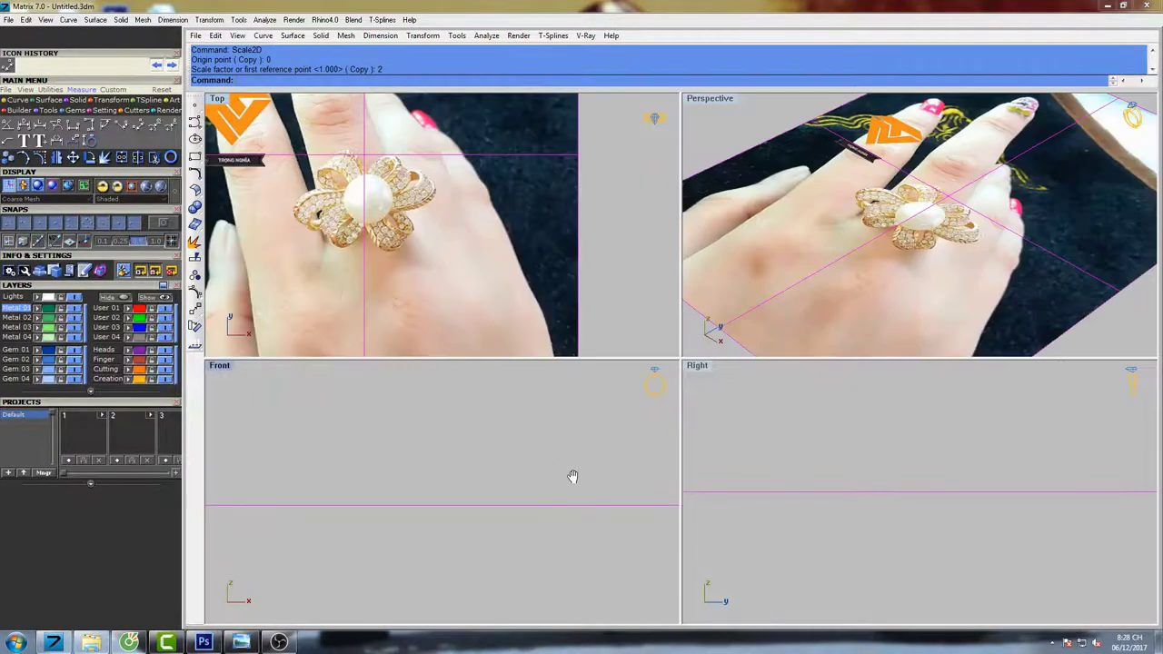
right_drag(556, 449, 549, 441)
key(Down)
key(Down)
key(Down)
key(Down)
key(Down)
key(Down)
key(Down)
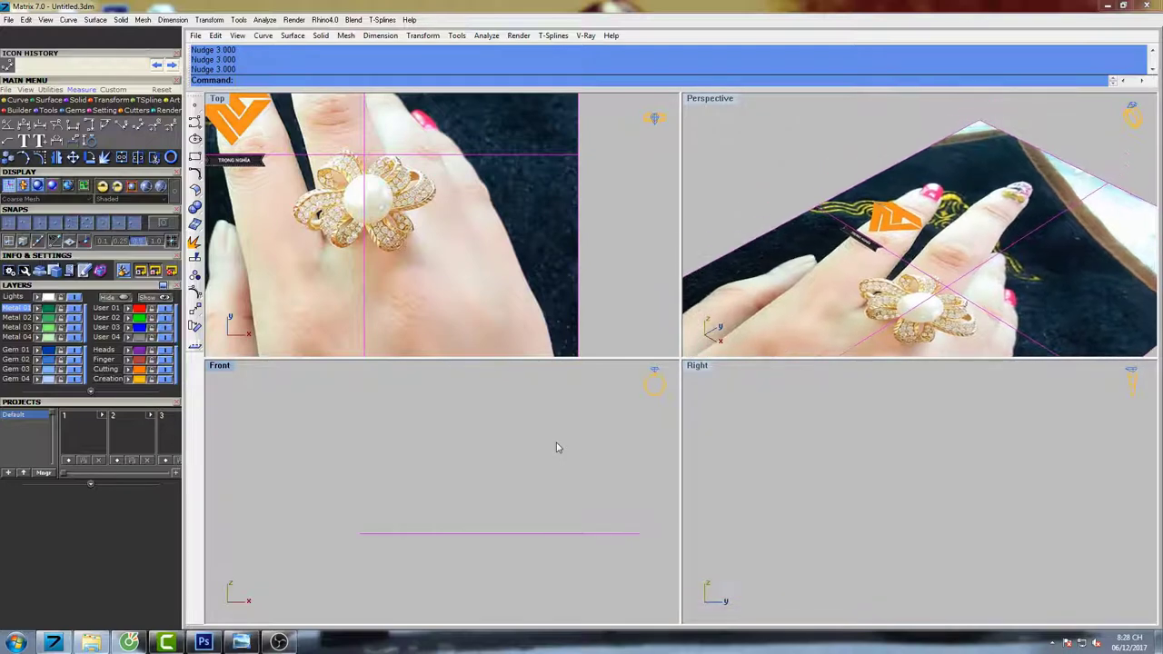
Lock the scaled and lowered reference photo.
right_drag(458, 243, 486, 244)
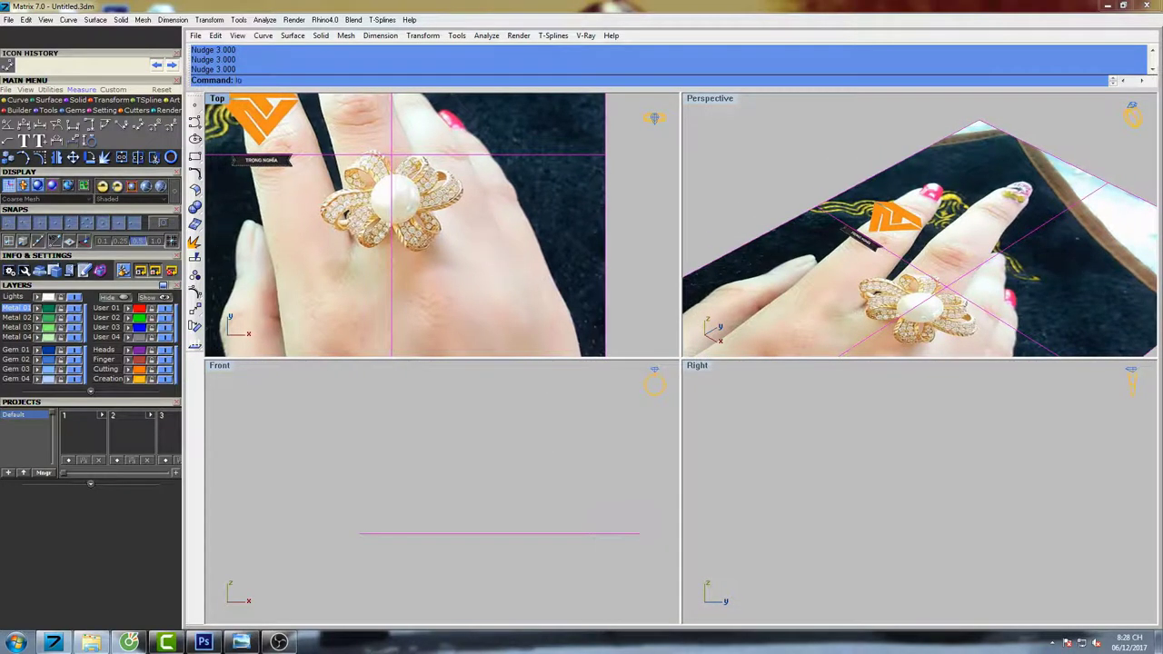
text(ck)
key(Return)
In the maximized Top view, trace the outer edge of the right-most petal with an interpolated curve starting and ending on the pearl.
double_click(218, 100)
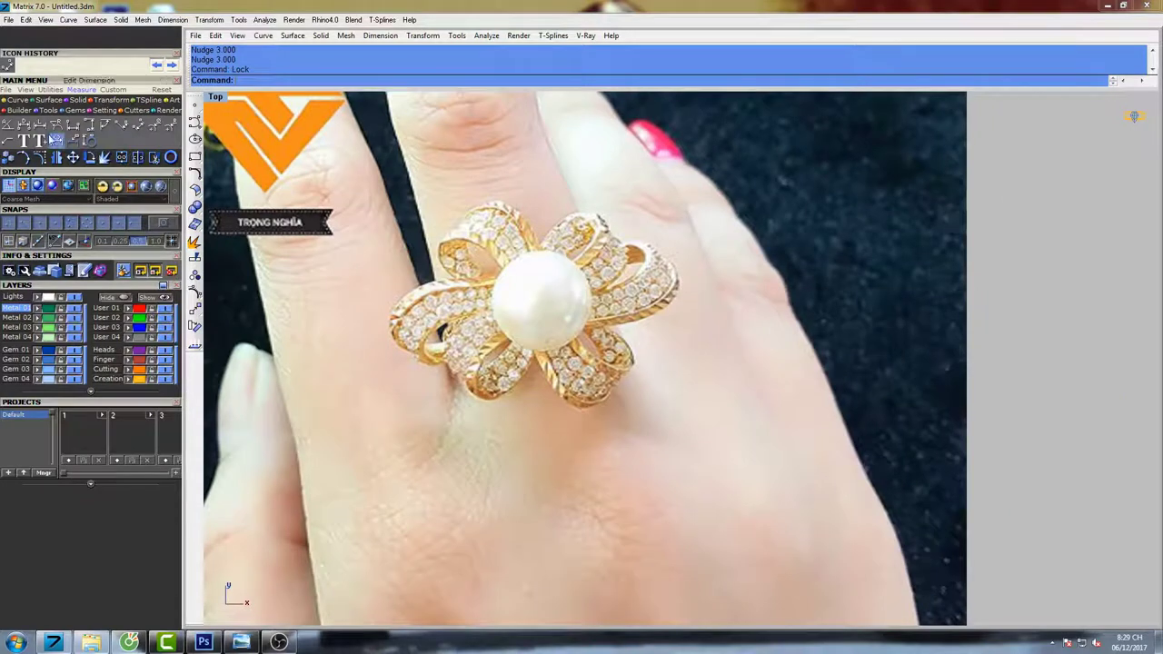
click(20, 100)
click(43, 128)
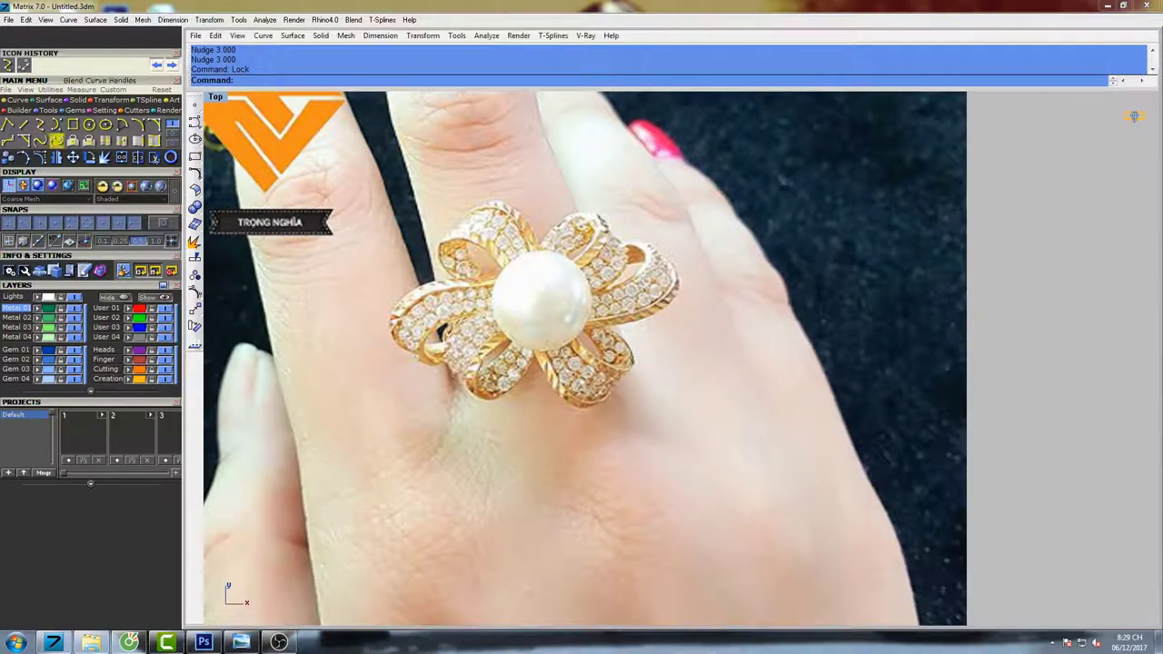
right_drag(571, 300, 557, 330)
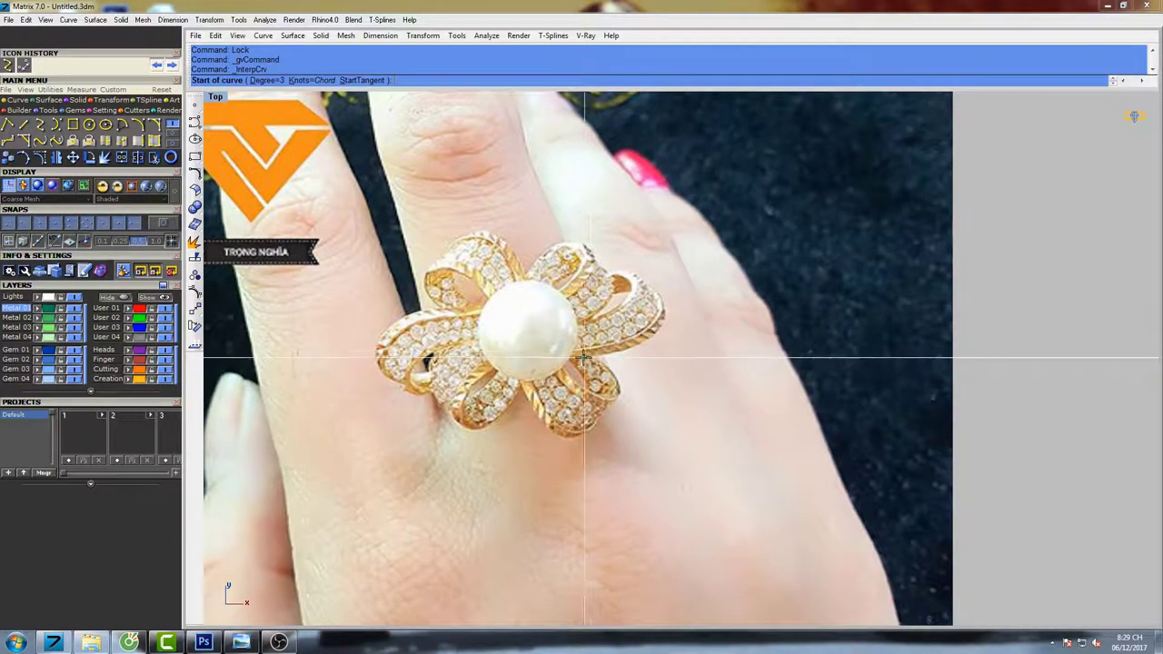
click(533, 344)
click(601, 356)
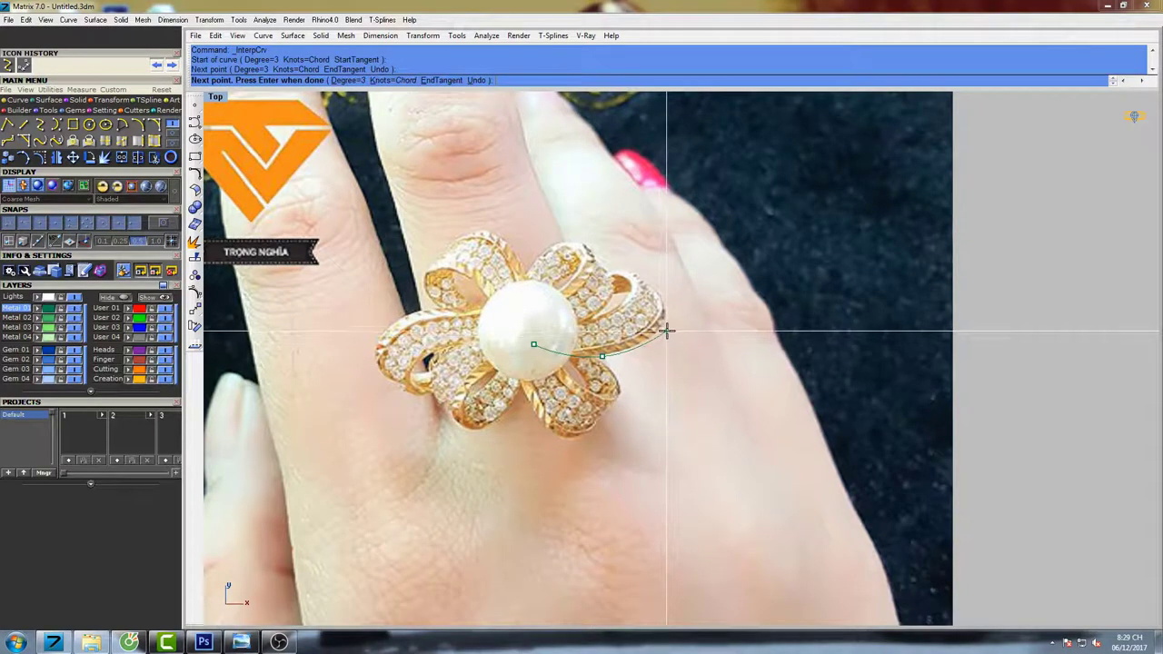
click(667, 323)
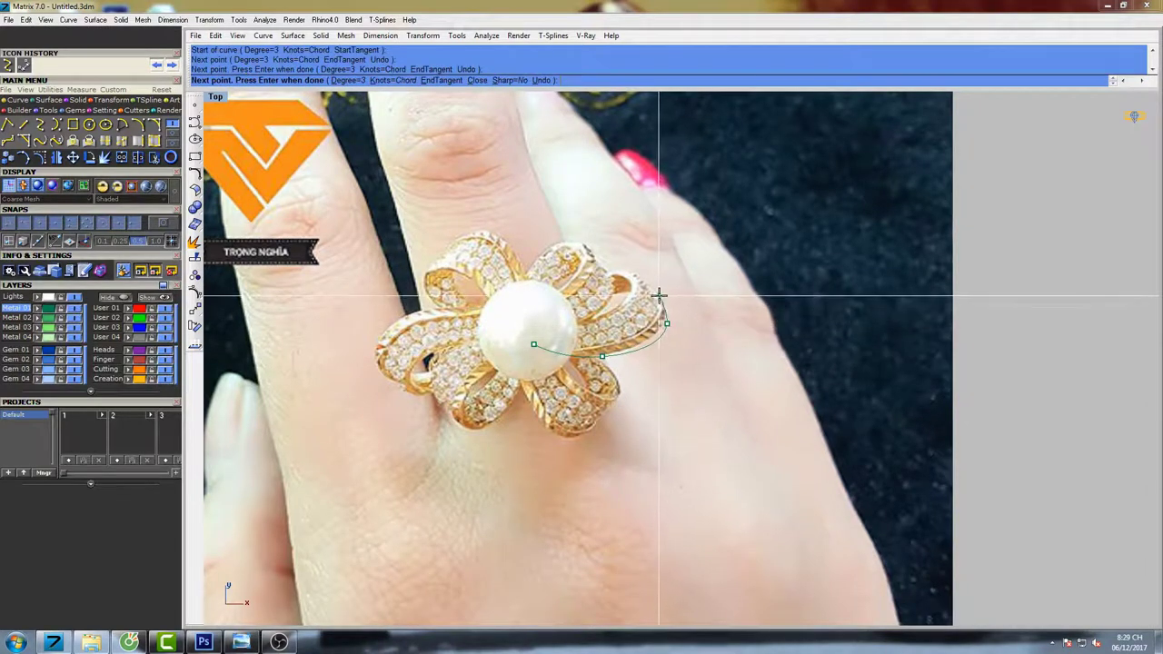
click(653, 290)
click(603, 296)
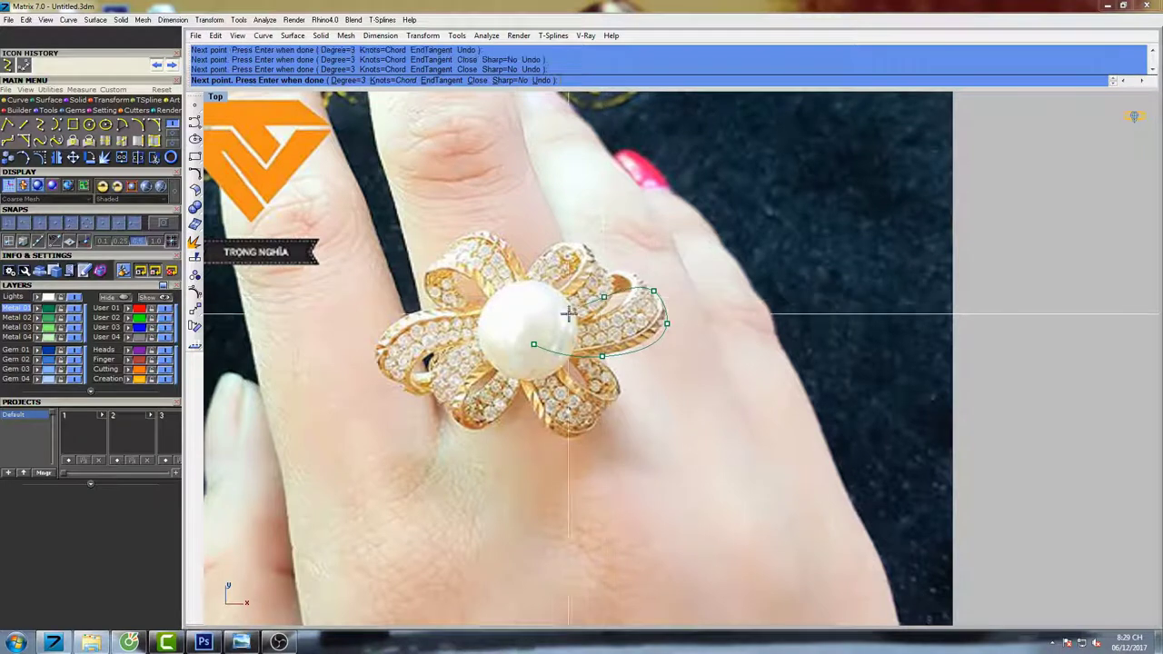
click(534, 335)
right_click(534, 335)
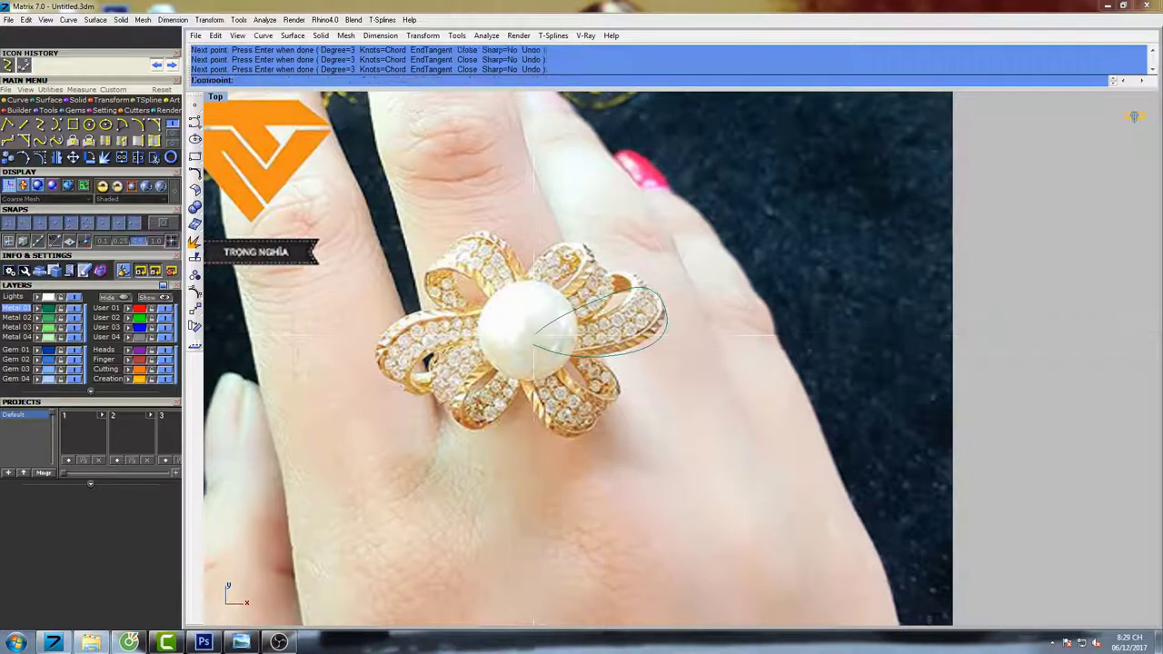
Trace a second interpolated curve from the pearl around the inner ribbon fold of the right-most petal and back onto the pearl.
right_click(586, 342)
click(532, 330)
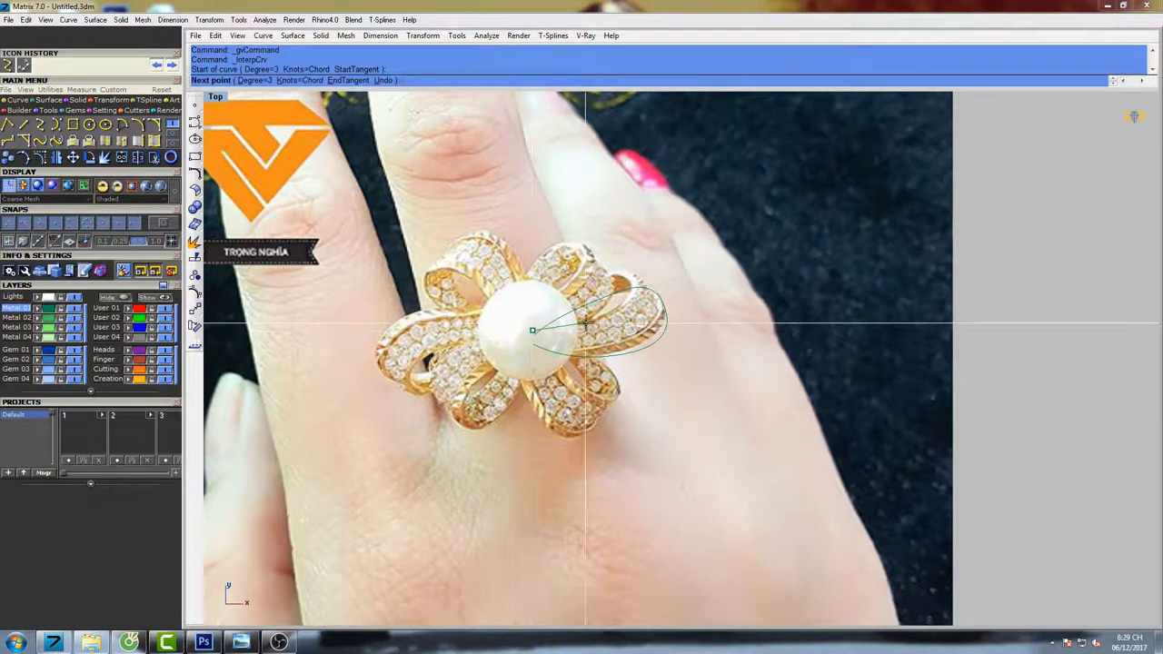
click(592, 320)
click(629, 297)
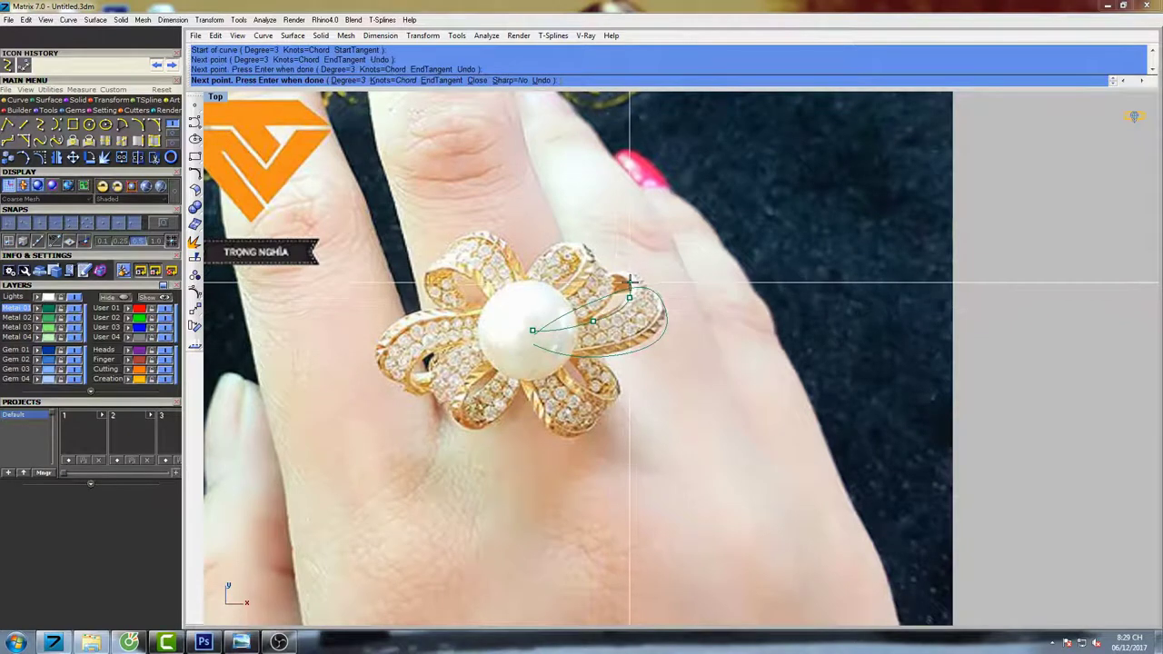
click(625, 275)
click(600, 275)
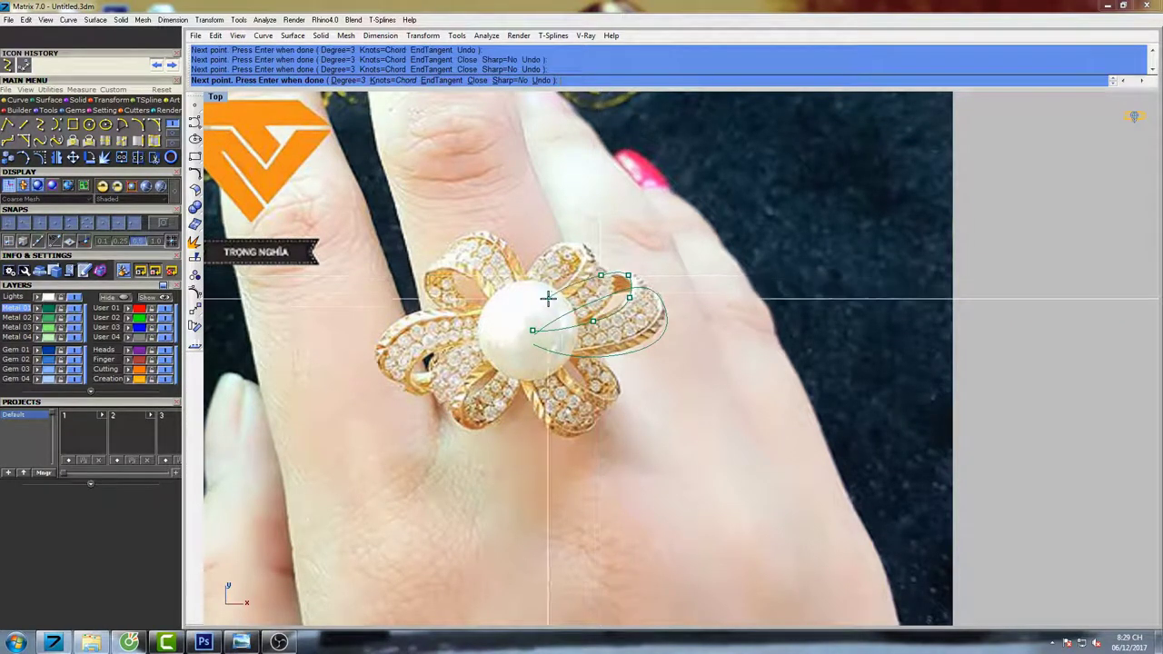
scroll(521, 323, up, 5)
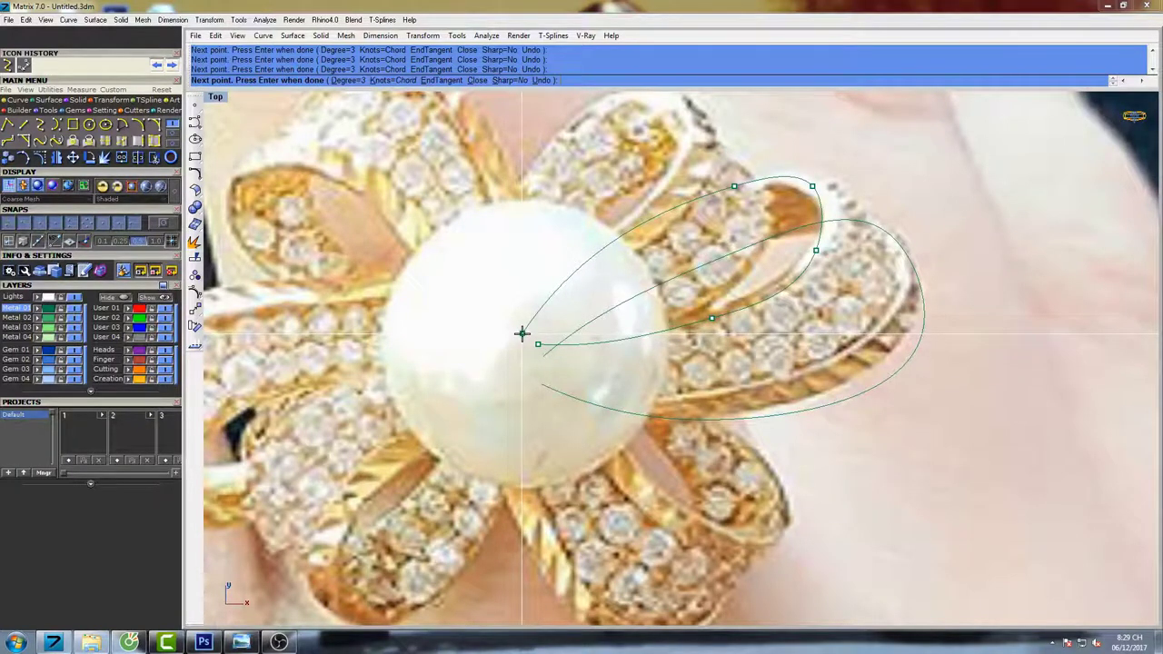
click(522, 333)
right_click(522, 334)
scroll(530, 336, down, 7)
right_drag(595, 318, 613, 331)
Trace a third interpolated curve from the pearl around the gem-set band just above the right-most petal's fold and back.
right_click(613, 332)
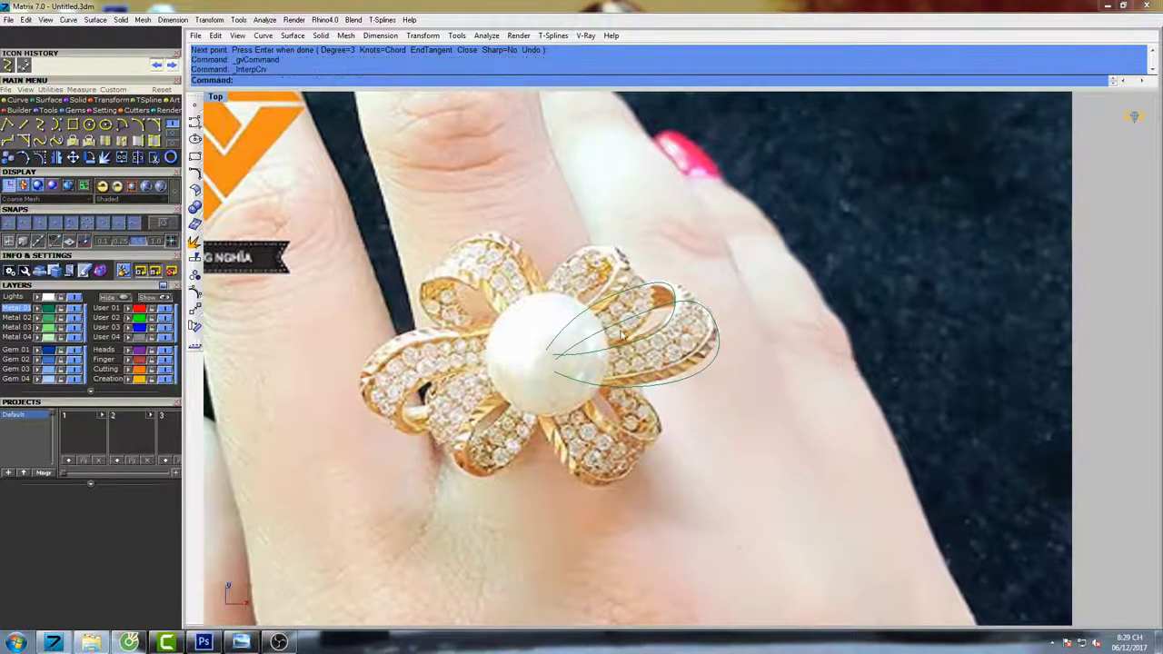
click(562, 363)
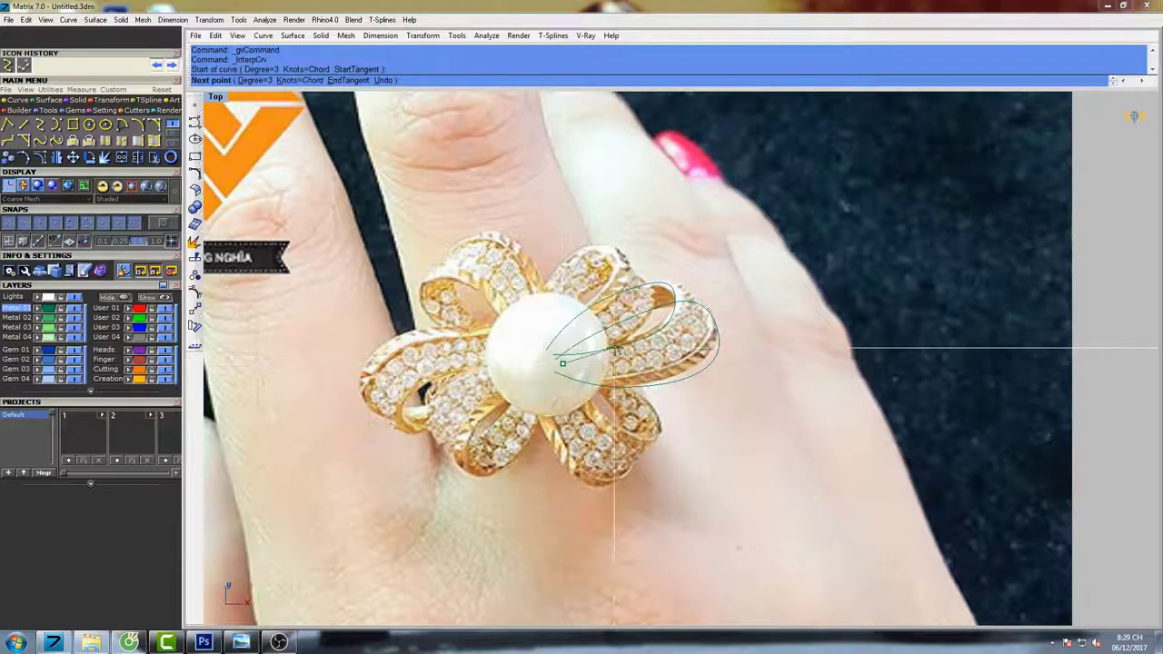
click(632, 338)
click(654, 296)
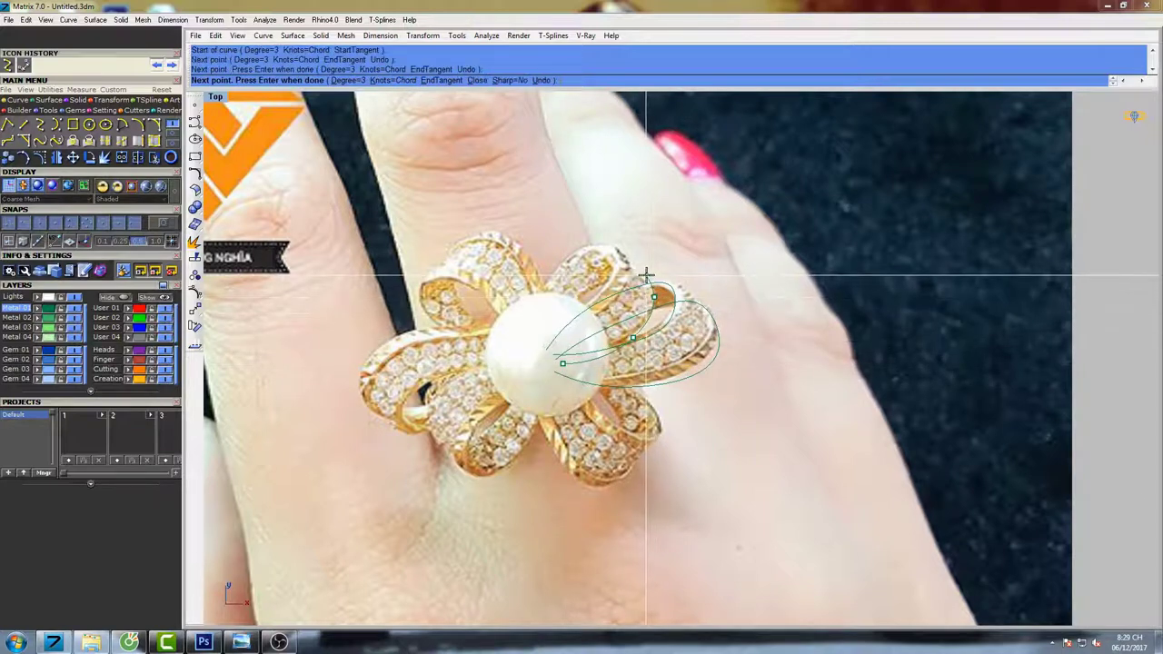
click(635, 276)
click(584, 288)
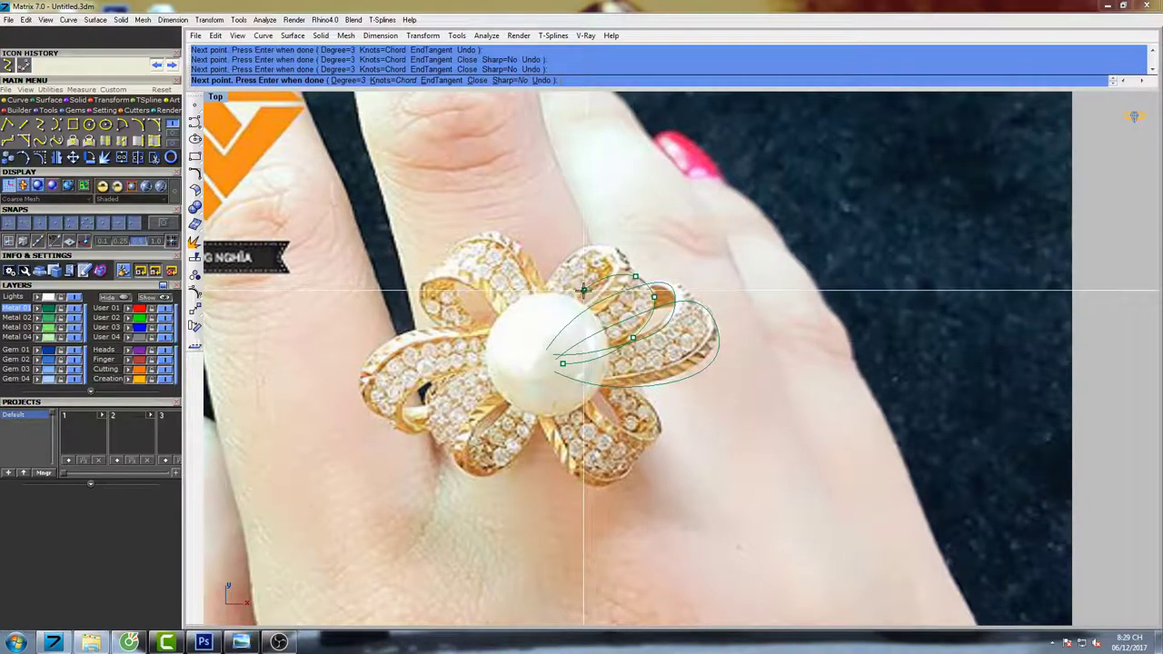
click(542, 336)
right_click(541, 336)
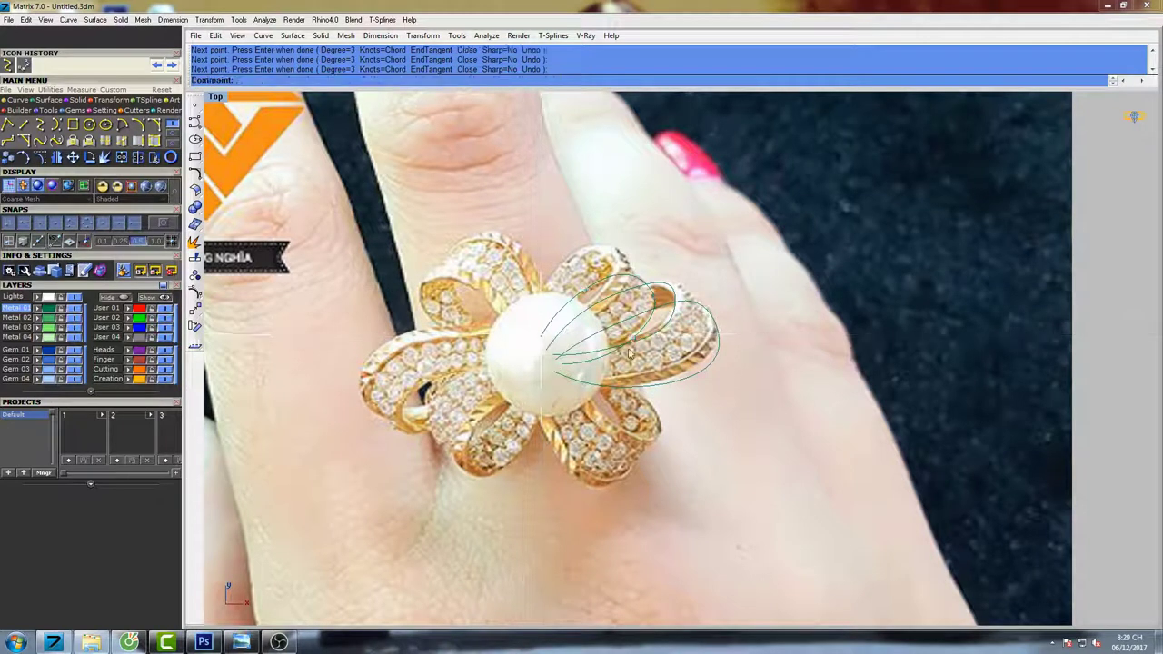
Trace the small upper-right petal's outline with an interpolated curve that starts and ends on the pearl.
right_click(587, 324)
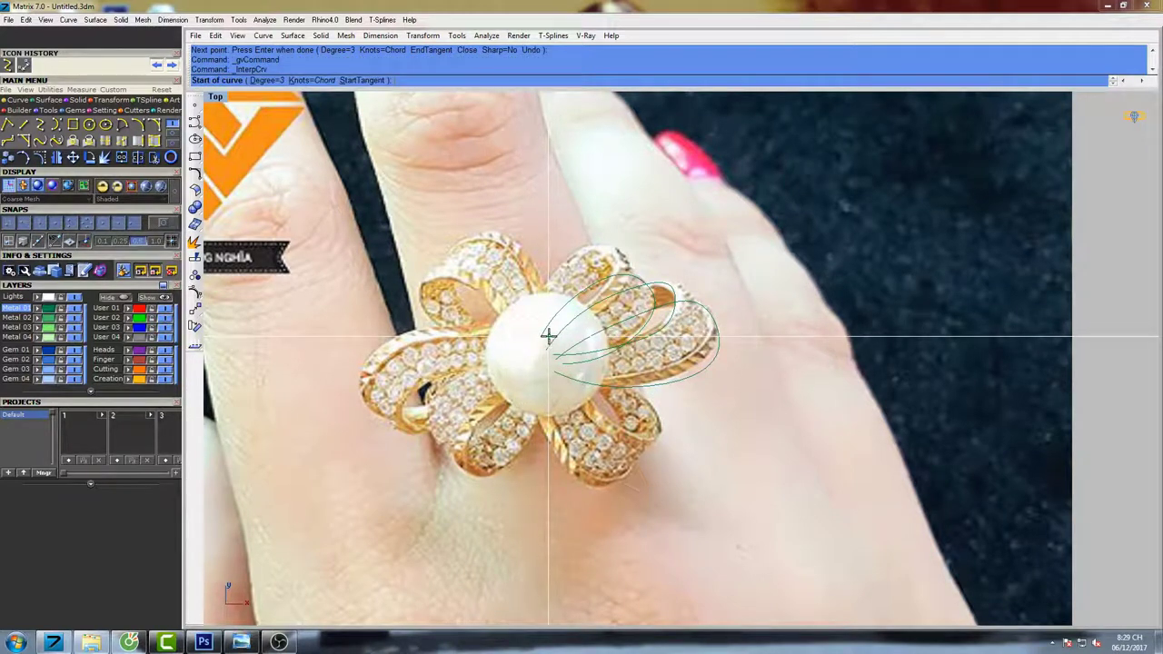
click(550, 334)
click(595, 302)
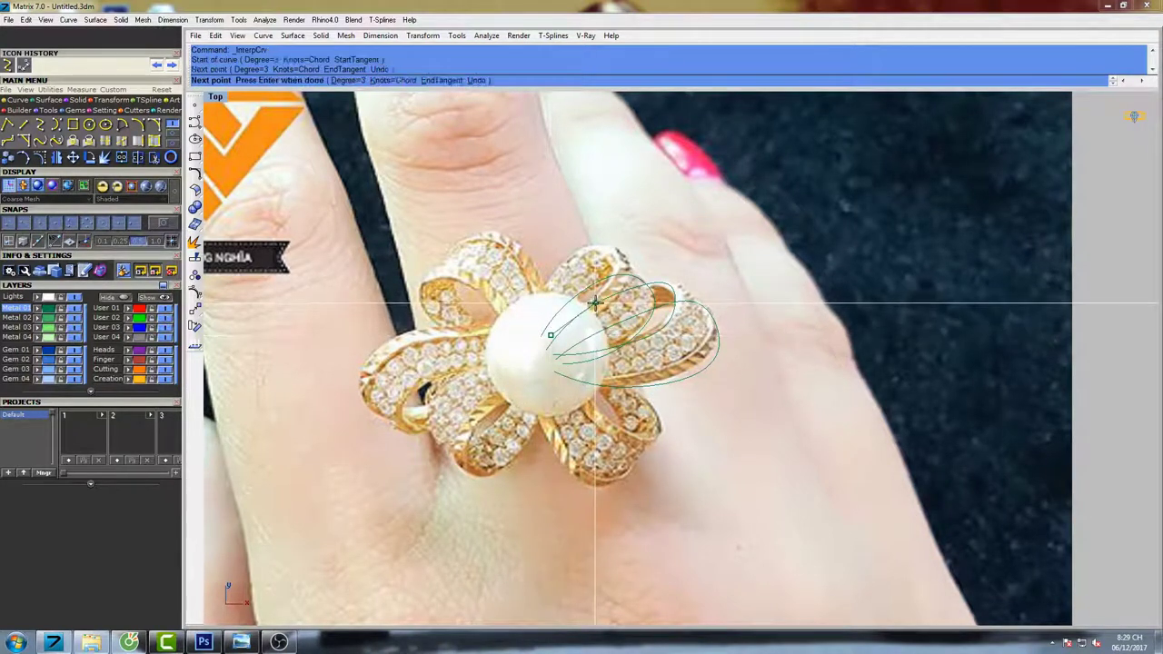
click(617, 267)
click(611, 249)
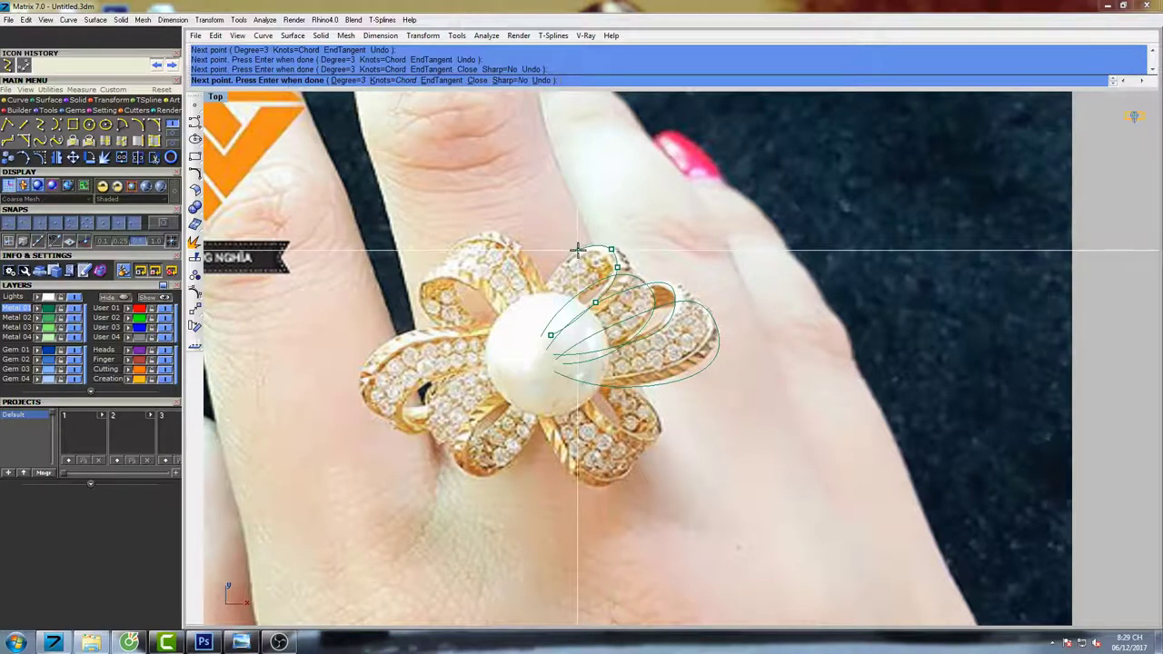
click(577, 250)
click(548, 288)
click(528, 340)
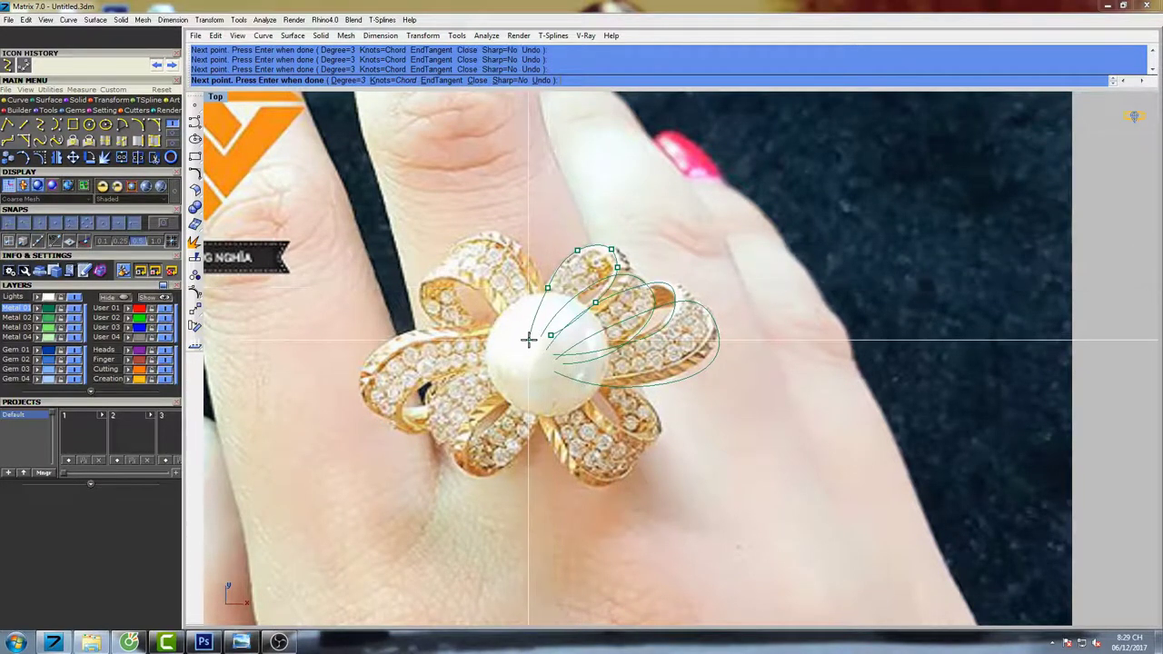
right_click(529, 341)
Trace the large upper-left petal's outline with an interpolated curve that starts and ends on the pearl.
right_click(551, 351)
click(548, 339)
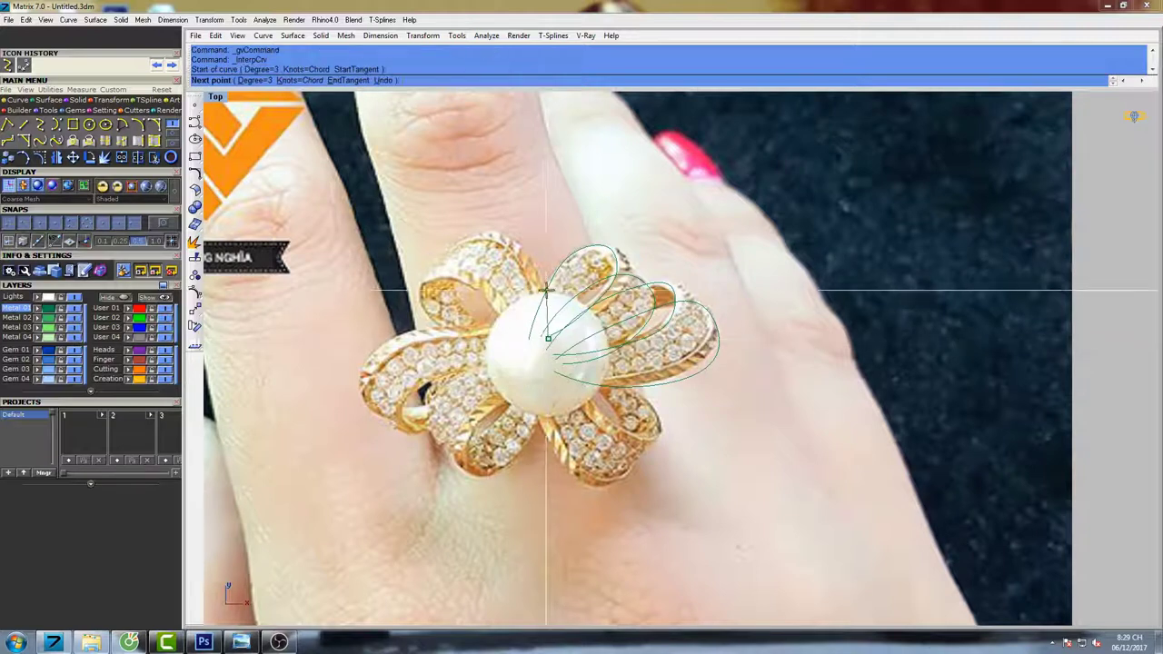
click(542, 275)
click(497, 231)
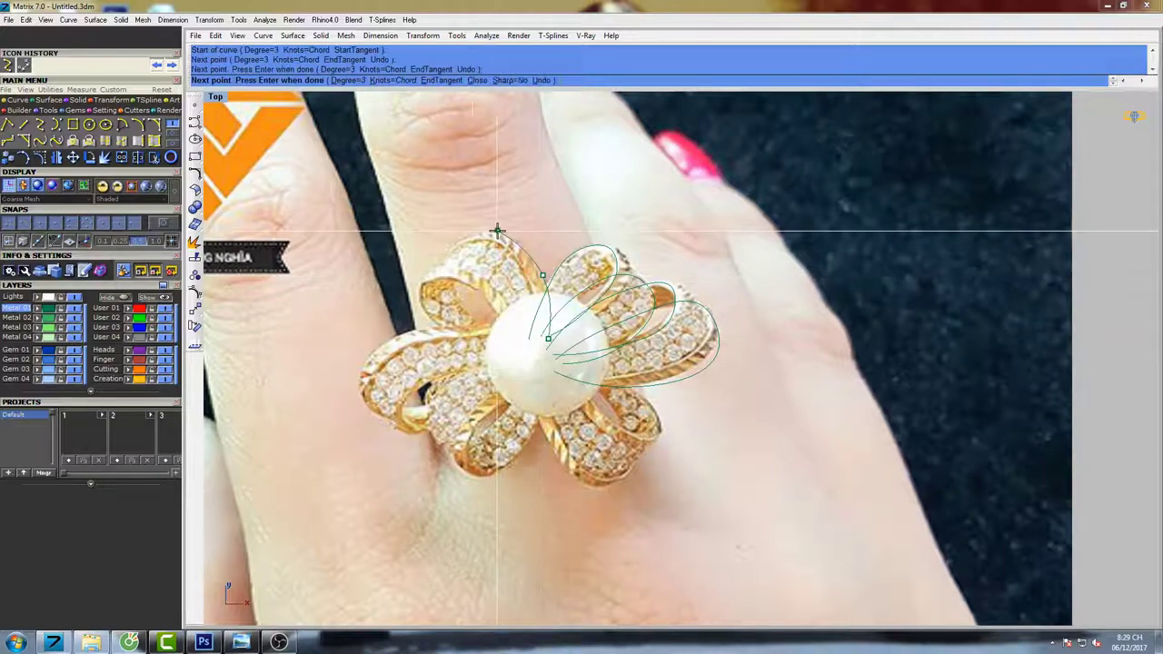
click(453, 246)
click(457, 290)
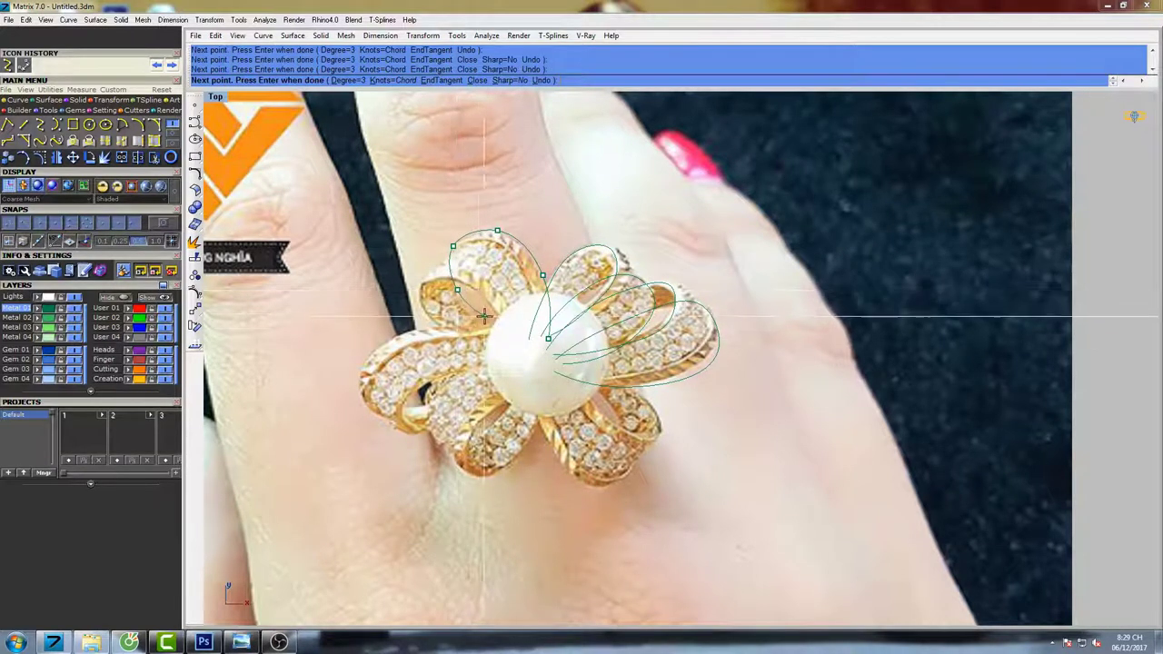
click(535, 339)
right_click(535, 338)
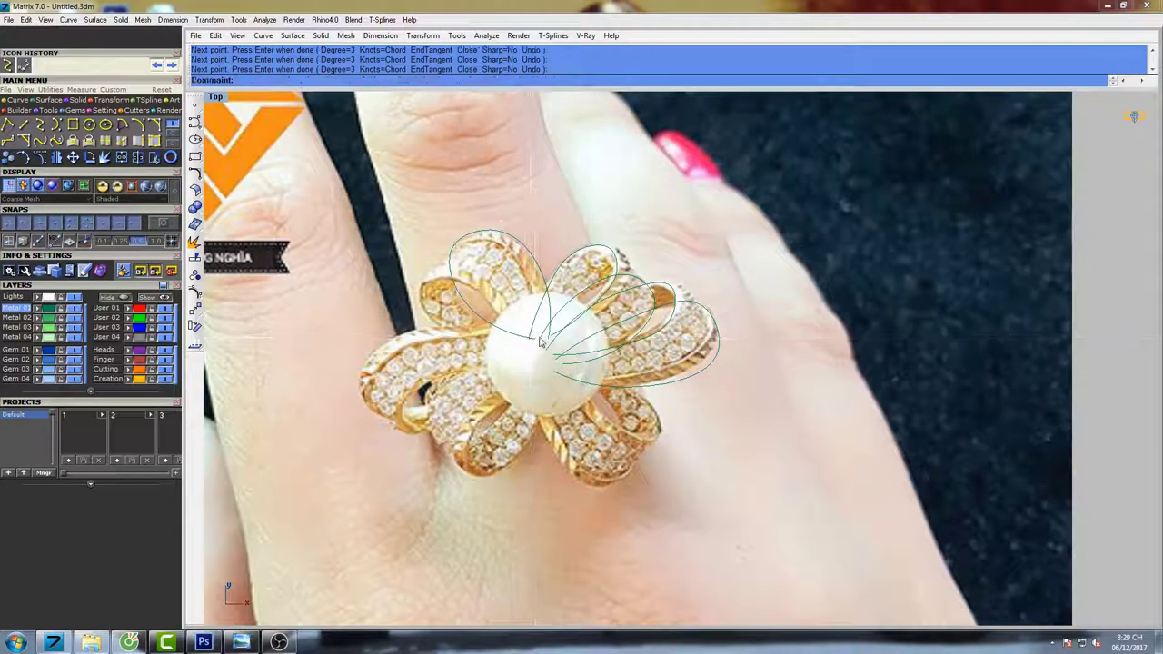
Trace the smaller ribbon fold beside the large upper-left petal with an interpolated curve starting and ending on the pearl.
right_click(534, 341)
click(527, 351)
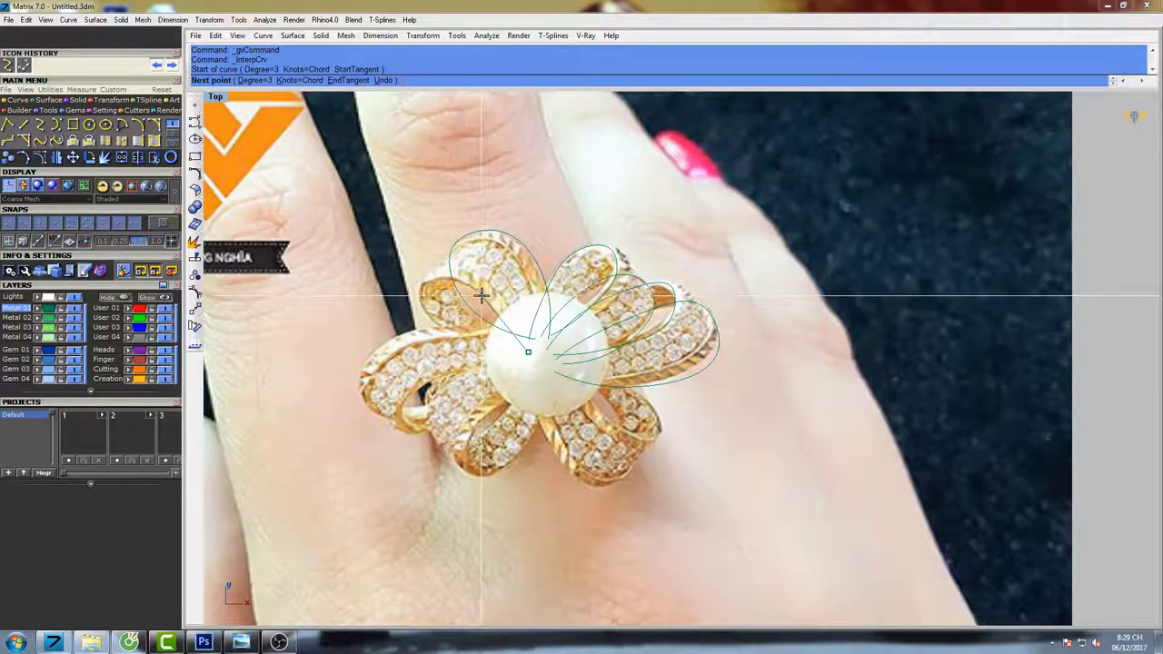
click(480, 295)
click(437, 279)
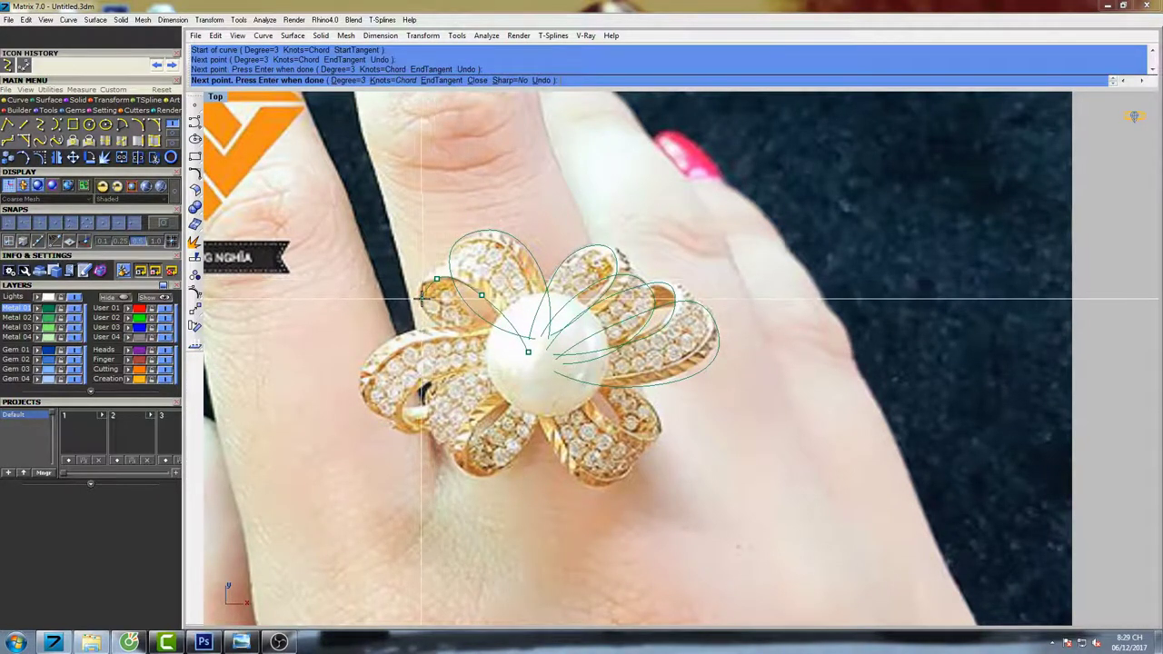
click(421, 297)
click(448, 325)
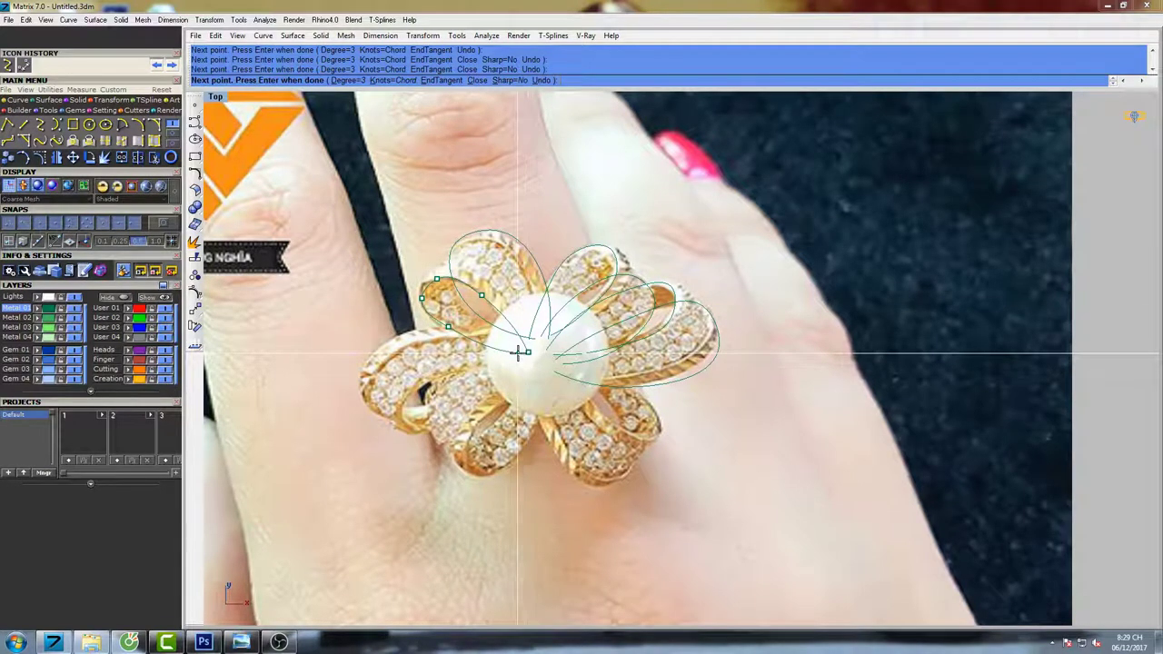
scroll(523, 356, up, 5)
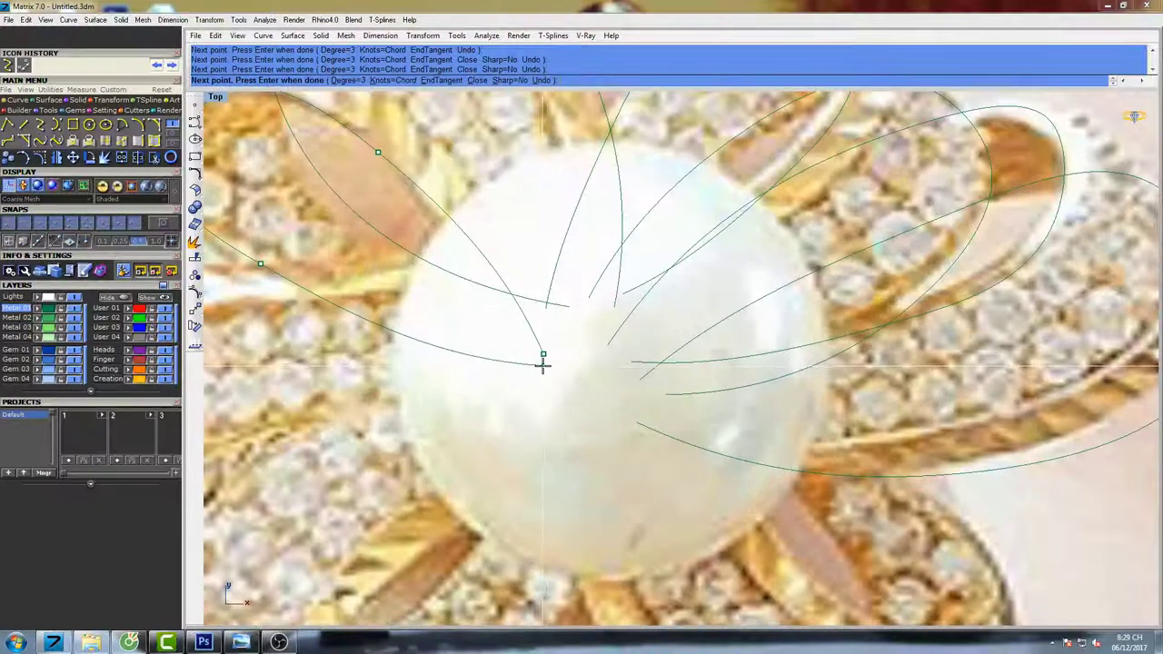
click(541, 364)
right_click(539, 365)
scroll(541, 368, down, 6)
right_drag(546, 340, 532, 333)
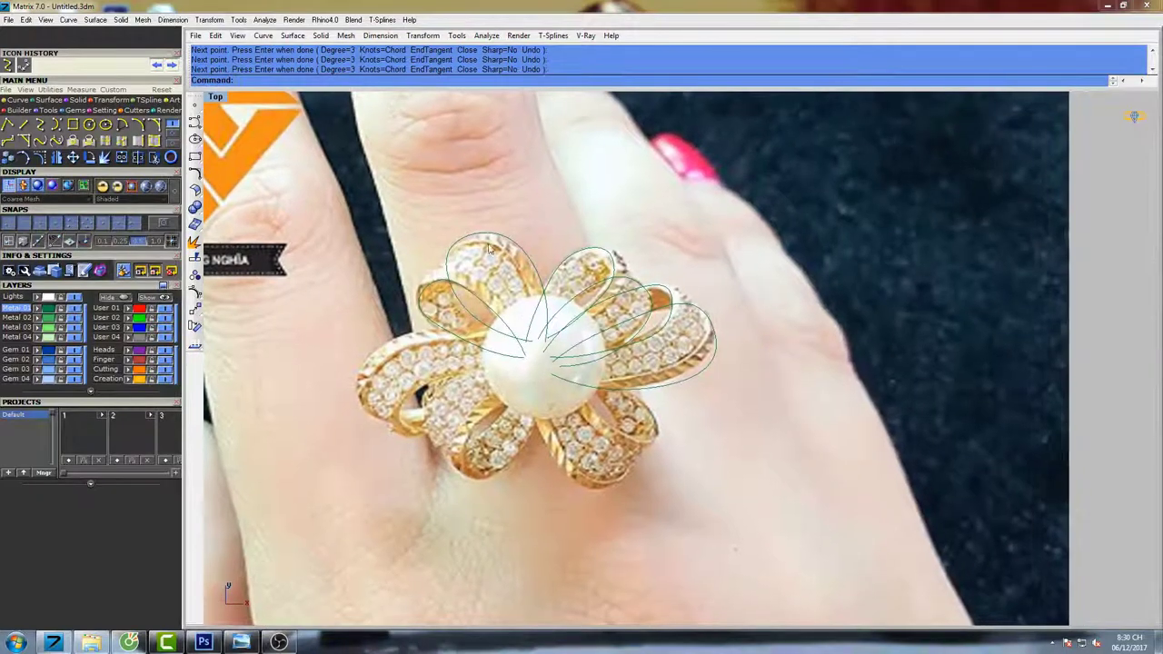
Unlock the reference photo and hide it so that only the traced petal curves remain.
right_drag(671, 349, 652, 328)
scroll(716, 276, down, 6)
right_drag(711, 282, 676, 306)
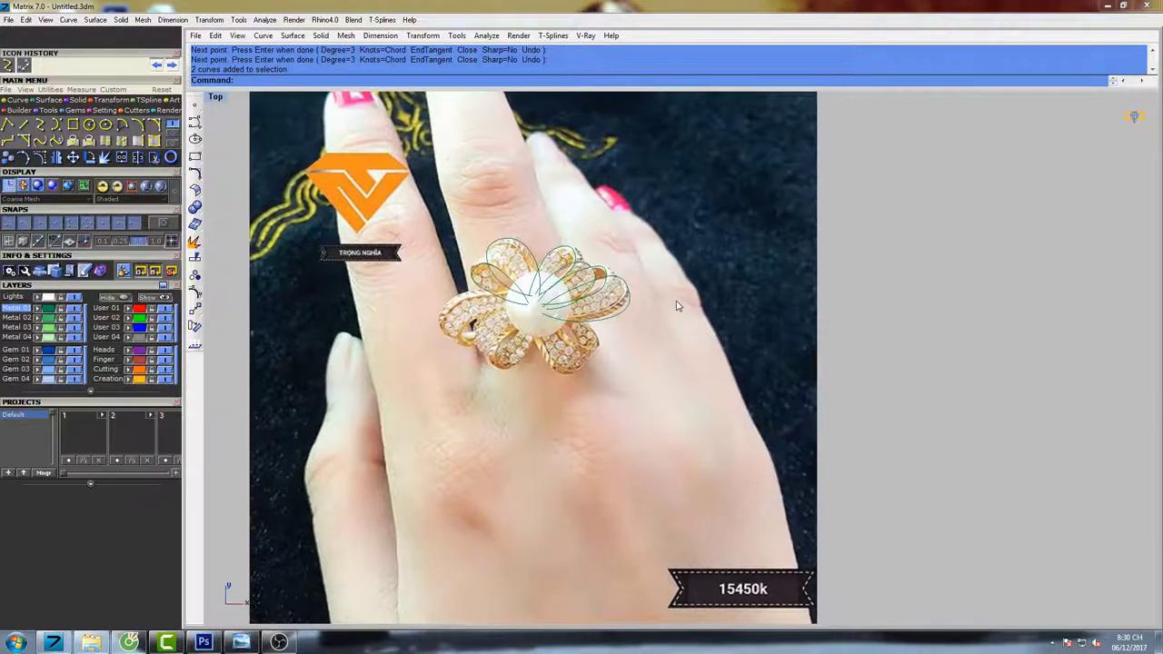
text(unlock)
key(Return)
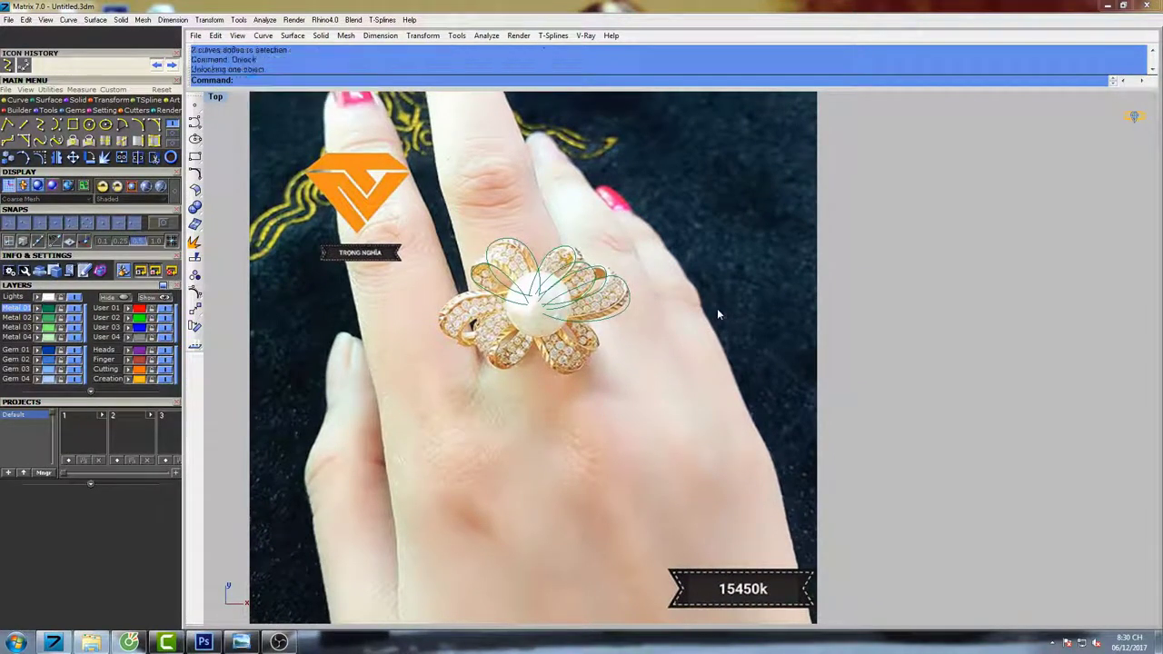
click(718, 310)
right_drag(718, 310, 680, 296)
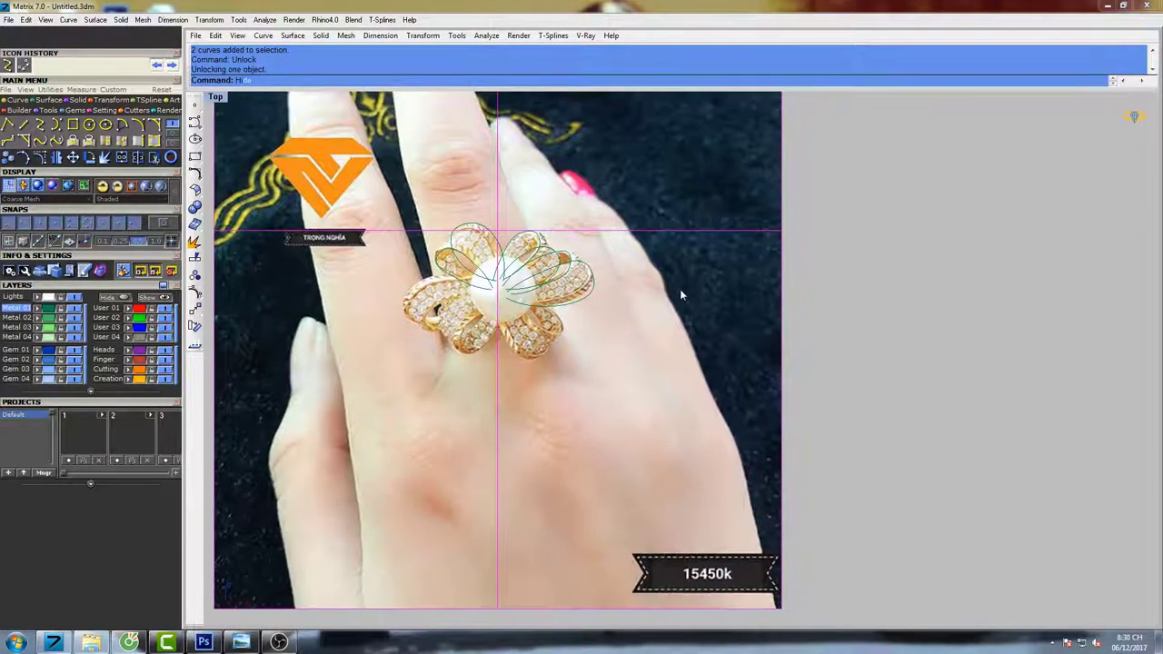
text(Hi)
key(Return)
Create a sphere for the pearl centred at the origin (0) with a radius of 4.5.
right_drag(544, 314, 604, 319)
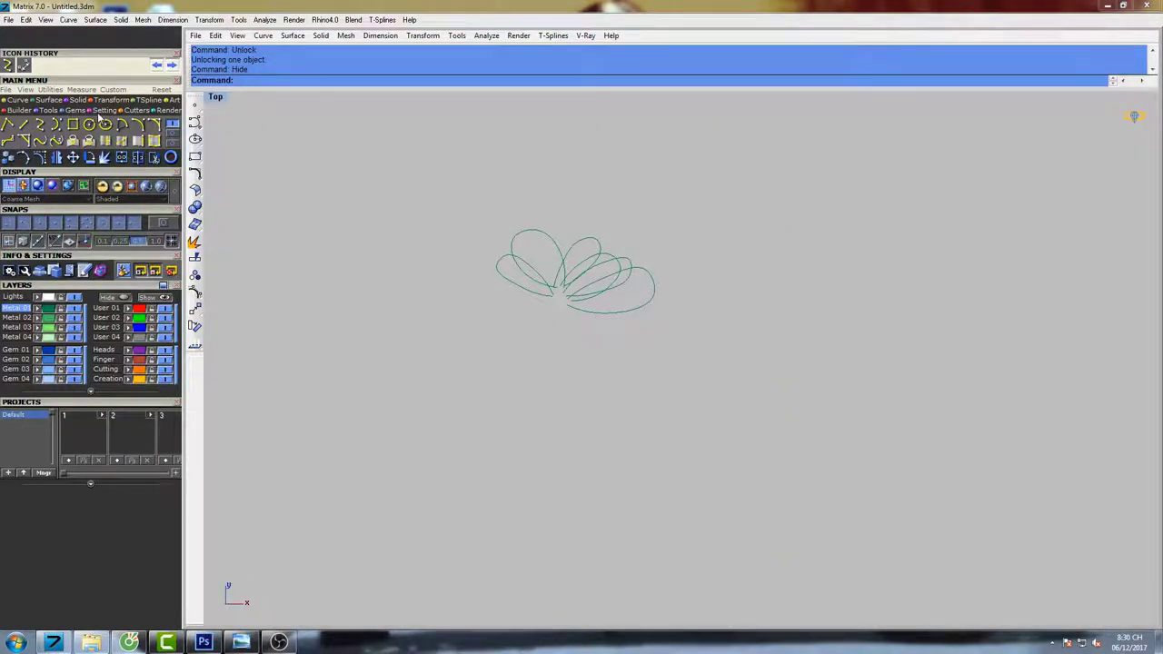
click(79, 102)
click(56, 141)
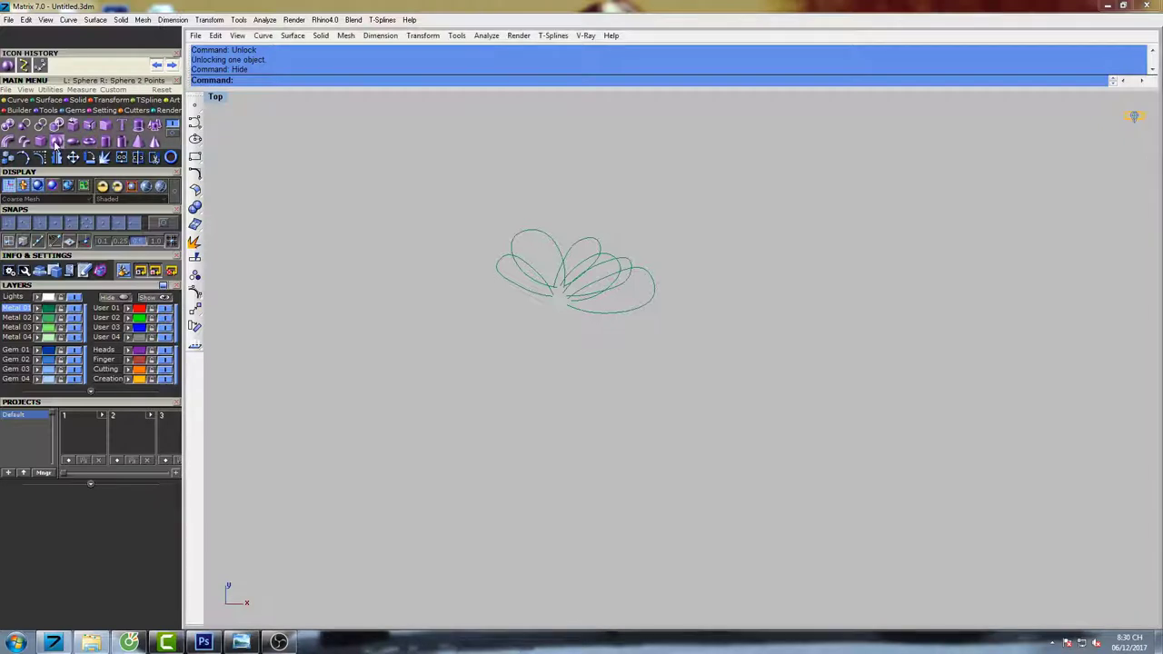
text(0)
click(563, 297)
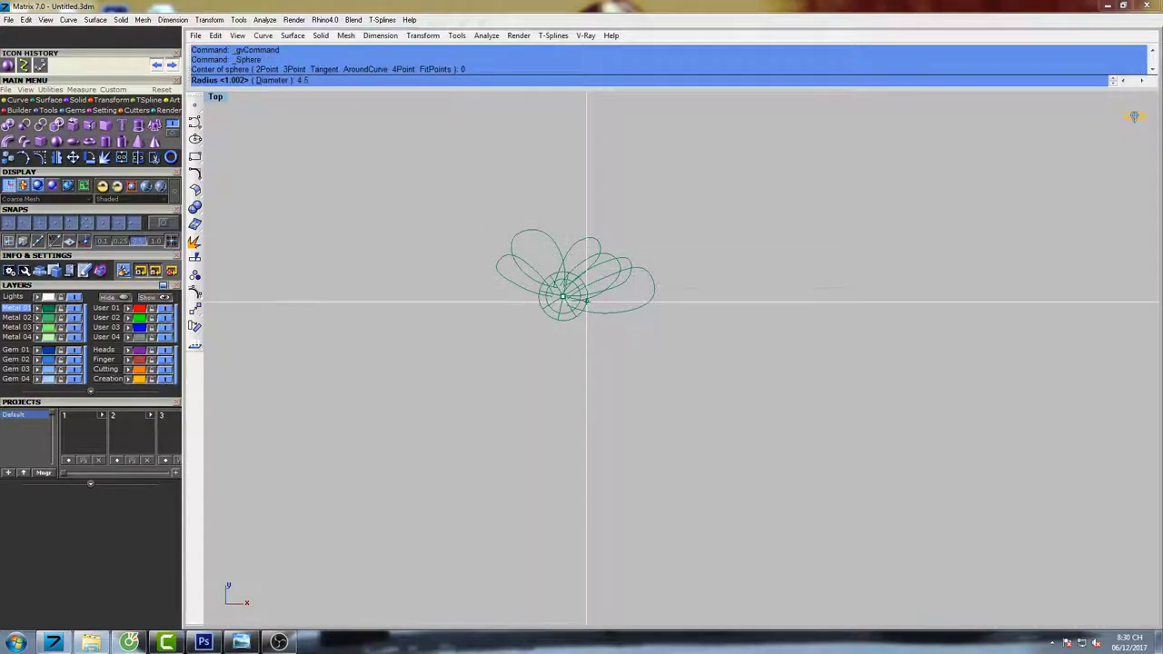
key(Return)
Lock the pearl sphere.
right_drag(599, 303, 573, 305)
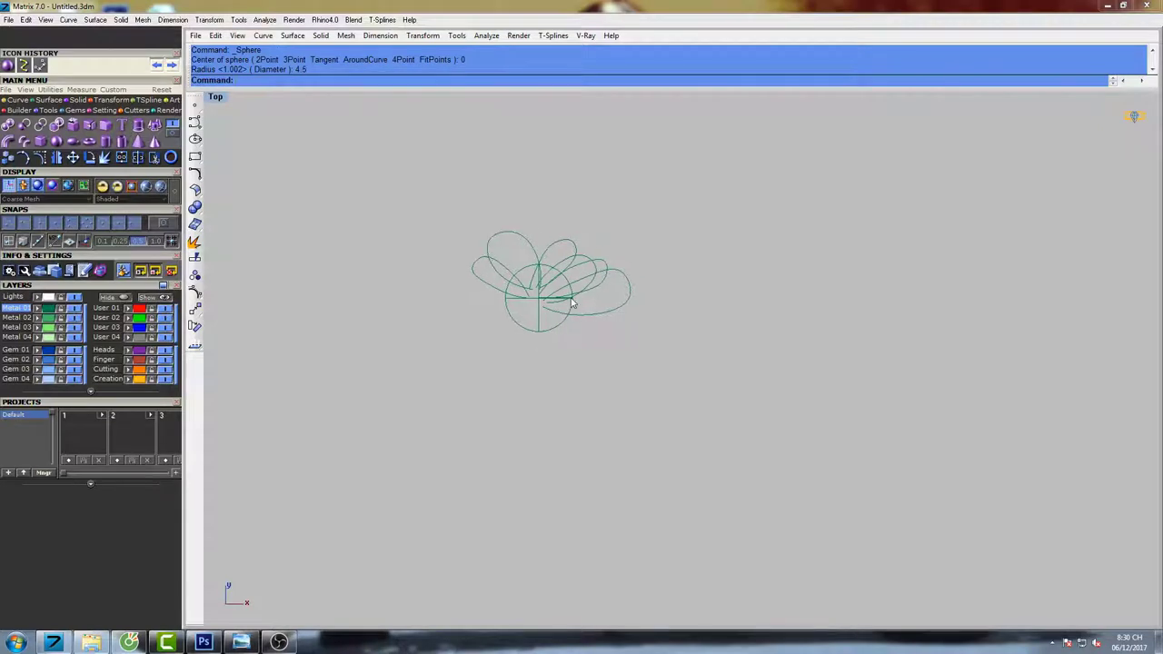
scroll(550, 322, up, 6)
click(538, 345)
right_drag(565, 347, 524, 346)
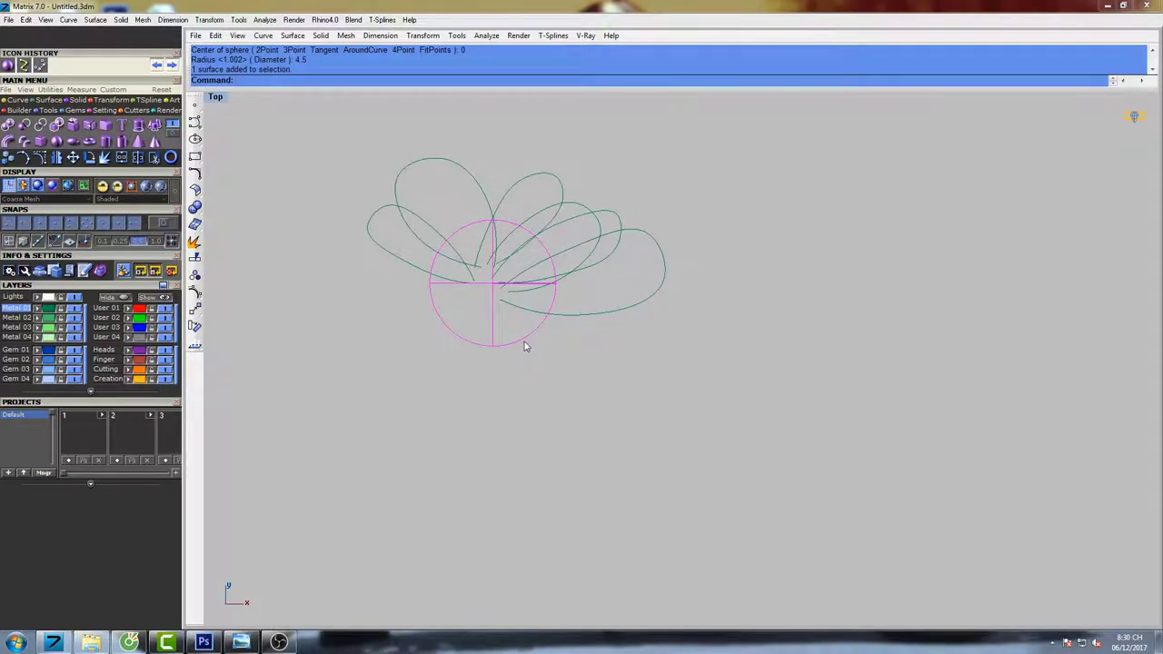
text(lor)
key(BackSpace)
text(ck)
key(Return)
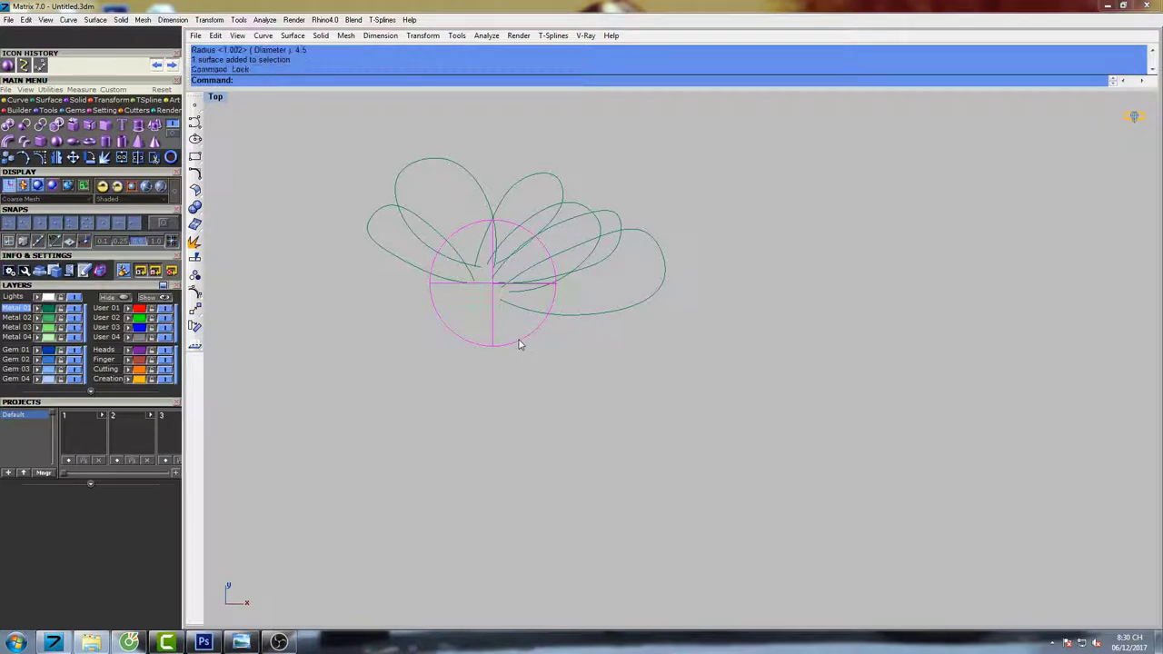
Assign the right-most petal's outer and fold curves to layer User 01 and the two upper-left petal curves to User 02.
scroll(495, 279, up, 4)
right_drag(494, 275, 536, 309)
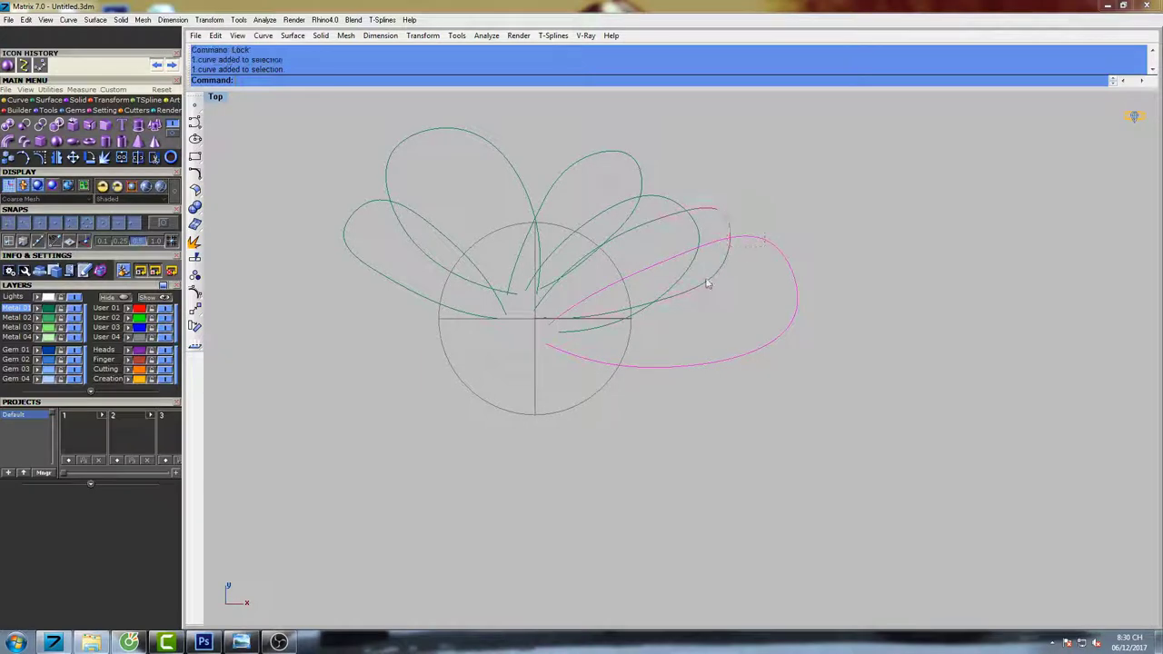
right_drag(559, 99, 585, 150)
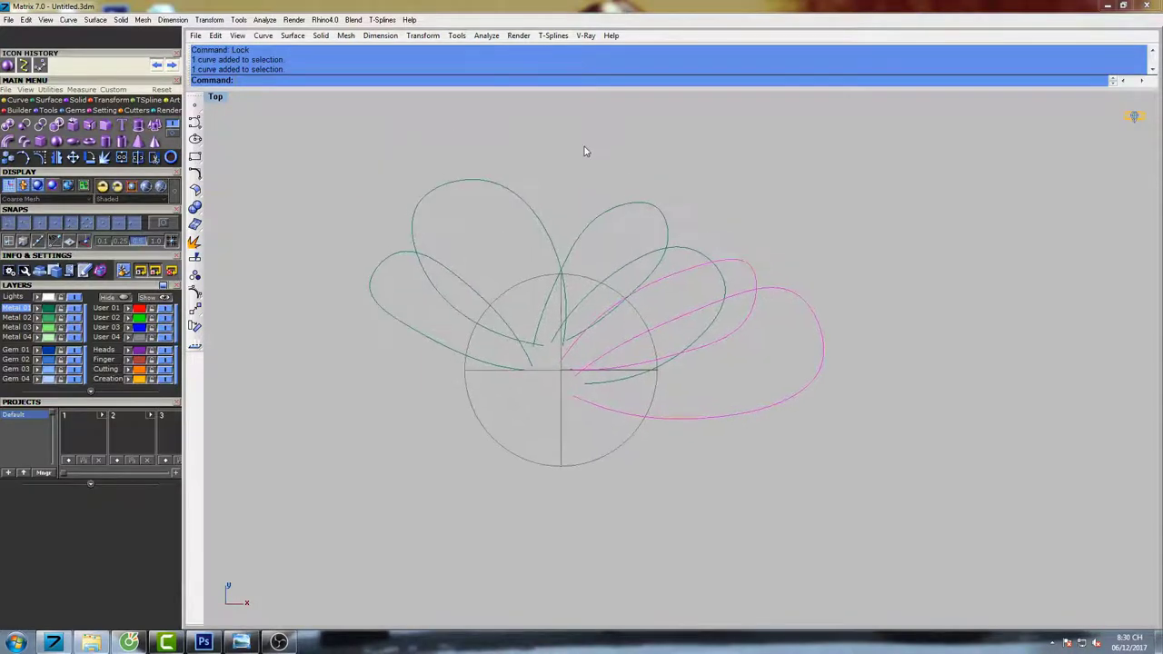
click(129, 318)
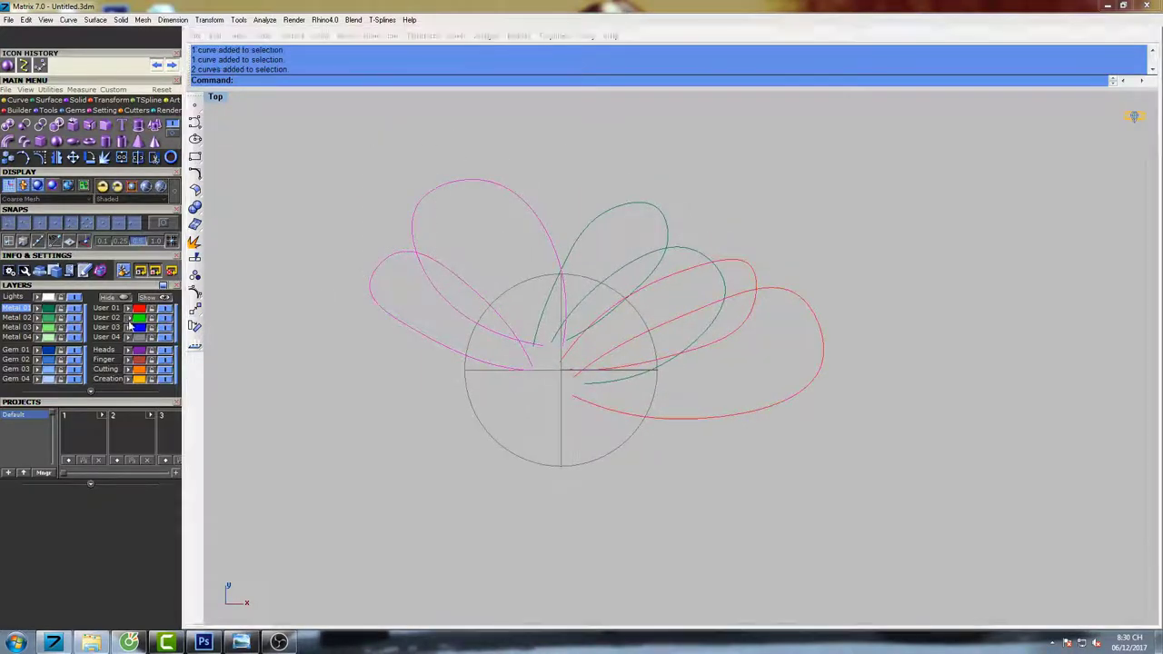
Turn on the control points of the two red petal curves.
right_drag(765, 206, 744, 233)
right_drag(735, 365, 697, 270)
key(F10)
scroll(579, 306, up, 4)
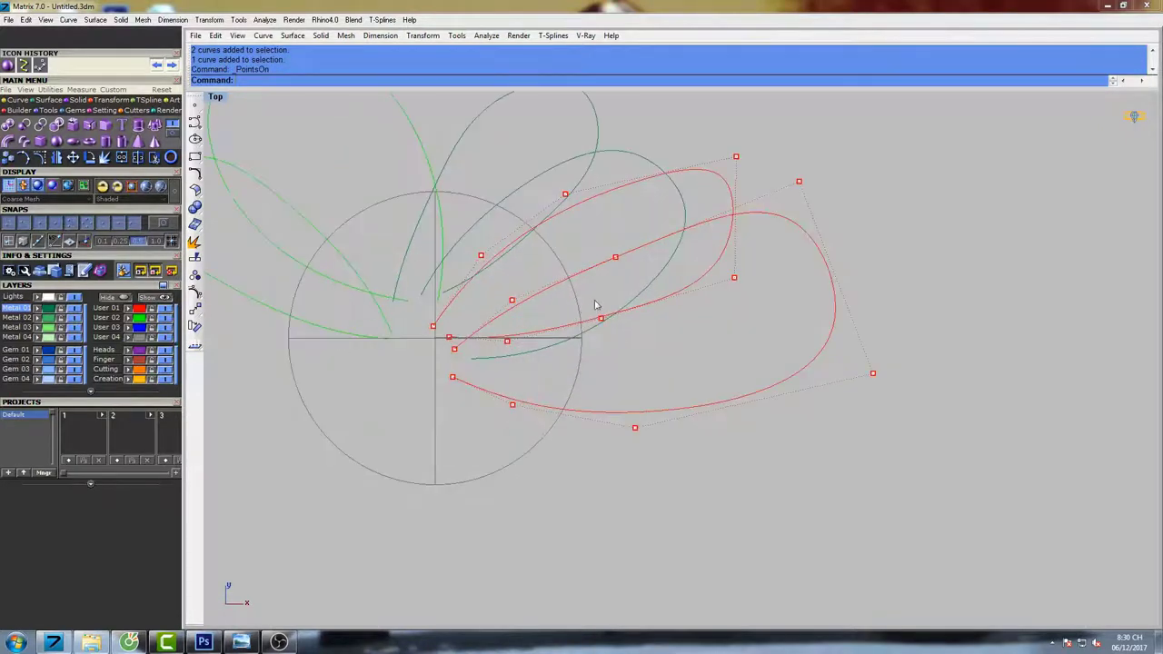
Move the control point midway along the upper red curve's lower edge slightly downward and outward in small increments.
right_drag(626, 342, 581, 330)
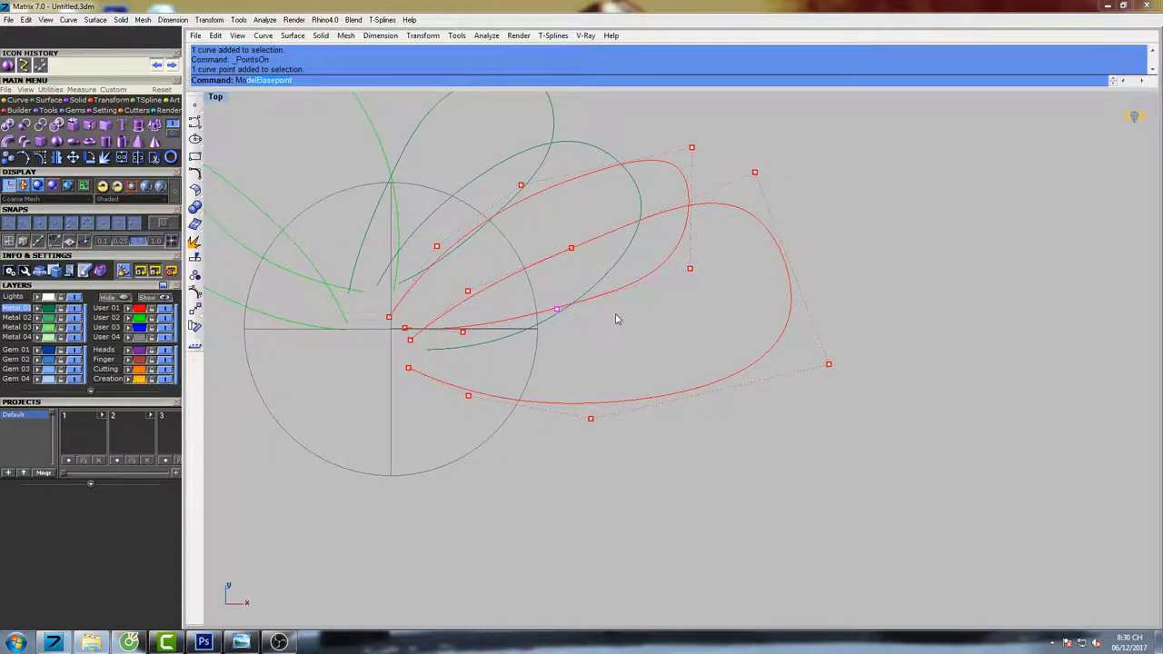
text(ve)
key(Return)
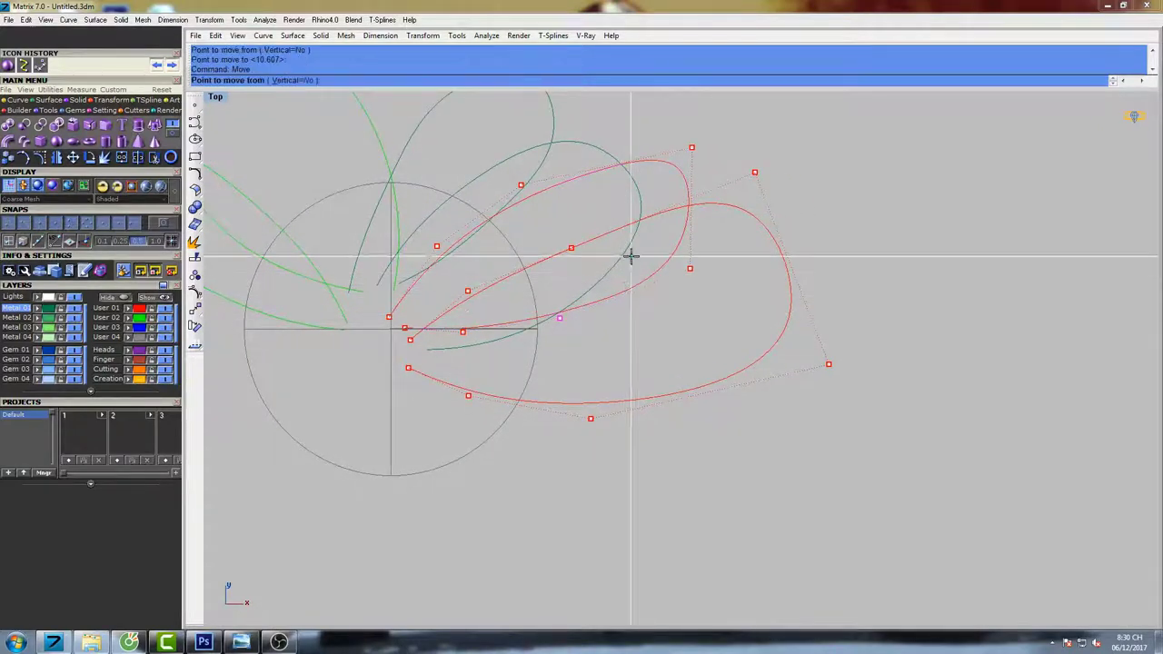
click(632, 244)
click(635, 249)
right_click(635, 249)
click(636, 245)
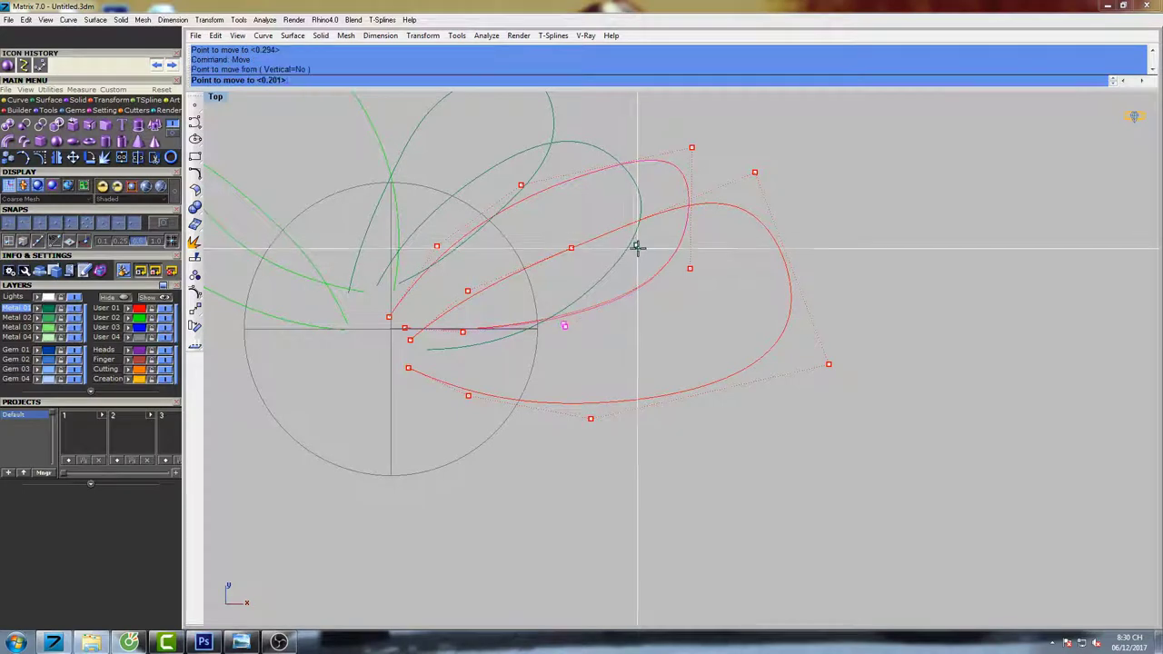
click(639, 249)
Reshape the upper red curve's tip by moving its lower tip point outward and its upper tip point inward.
right_click(724, 294)
click(736, 286)
click(749, 279)
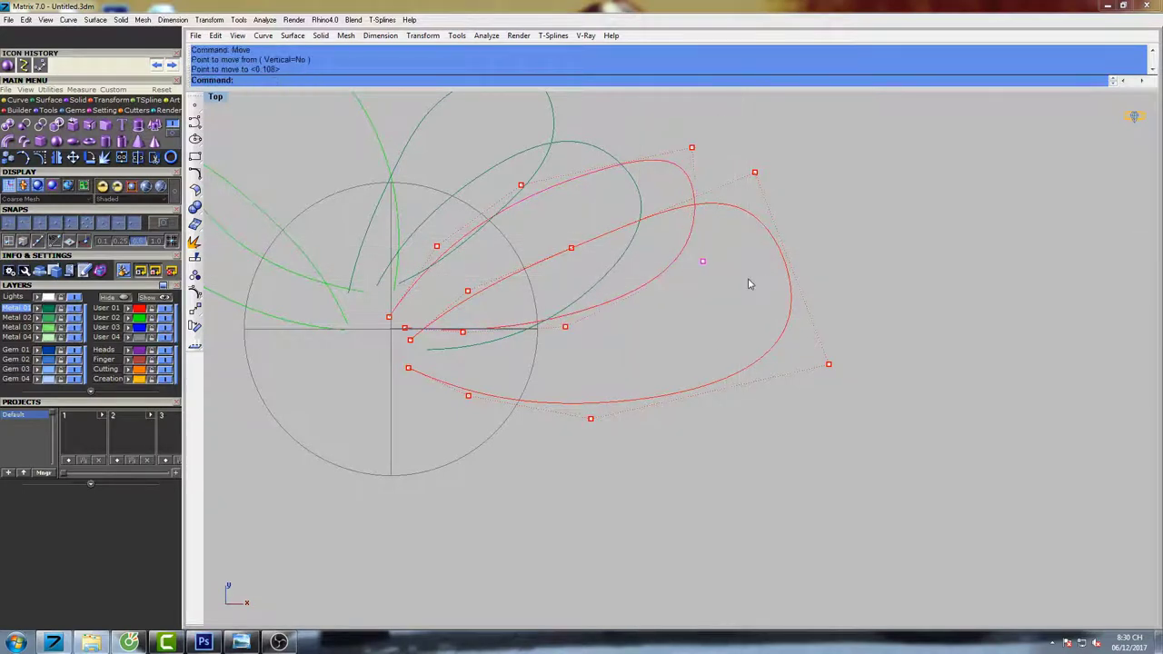
drag(683, 133, 716, 167)
right_click(723, 172)
click(728, 115)
click(706, 119)
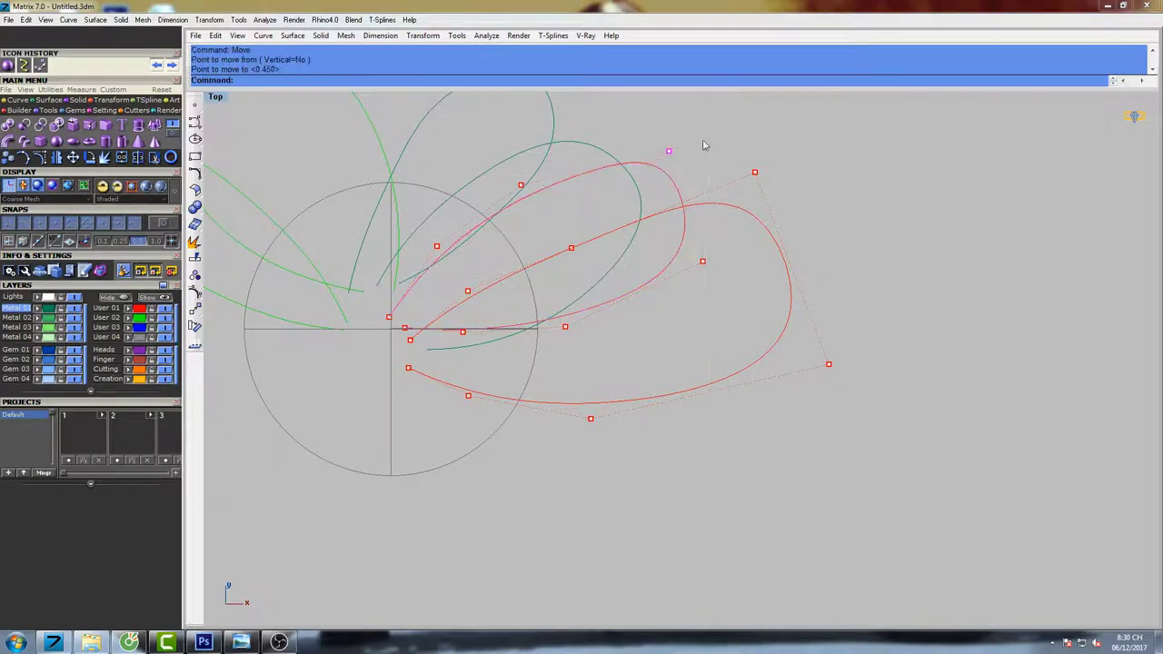
Refine the upper red curve's rounded tip by raising its lower tip point and lowering its upper tip point slightly.
drag(680, 244, 723, 277)
right_click(729, 270)
click(732, 267)
click(742, 252)
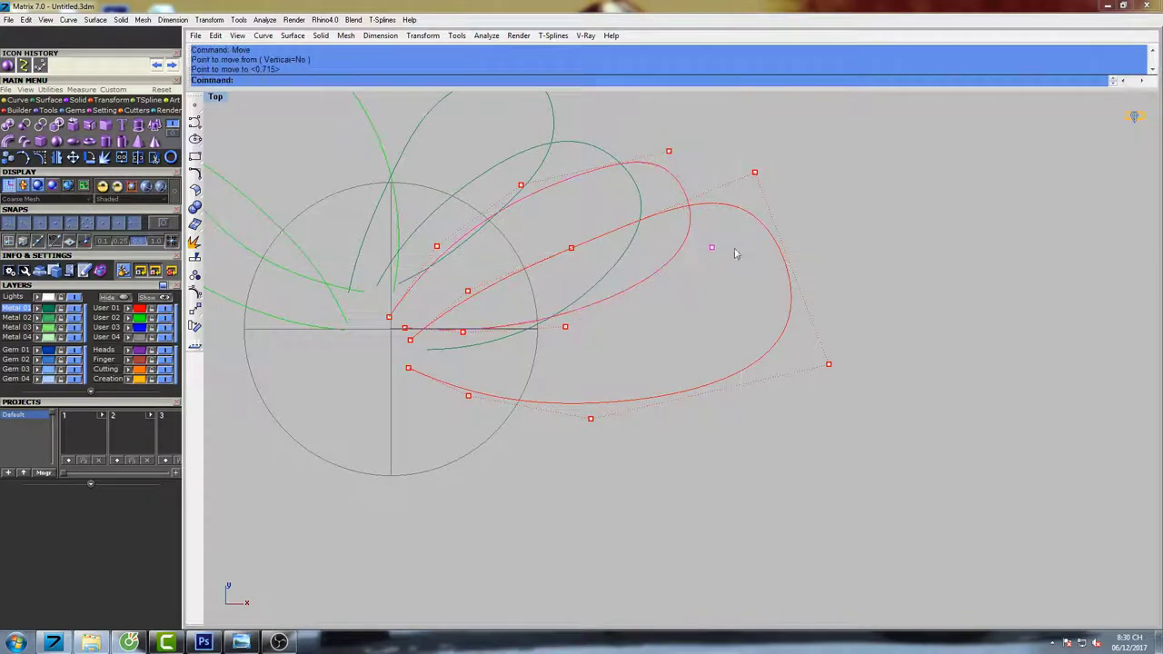
drag(660, 139, 683, 160)
right_click(686, 158)
click(700, 119)
click(699, 125)
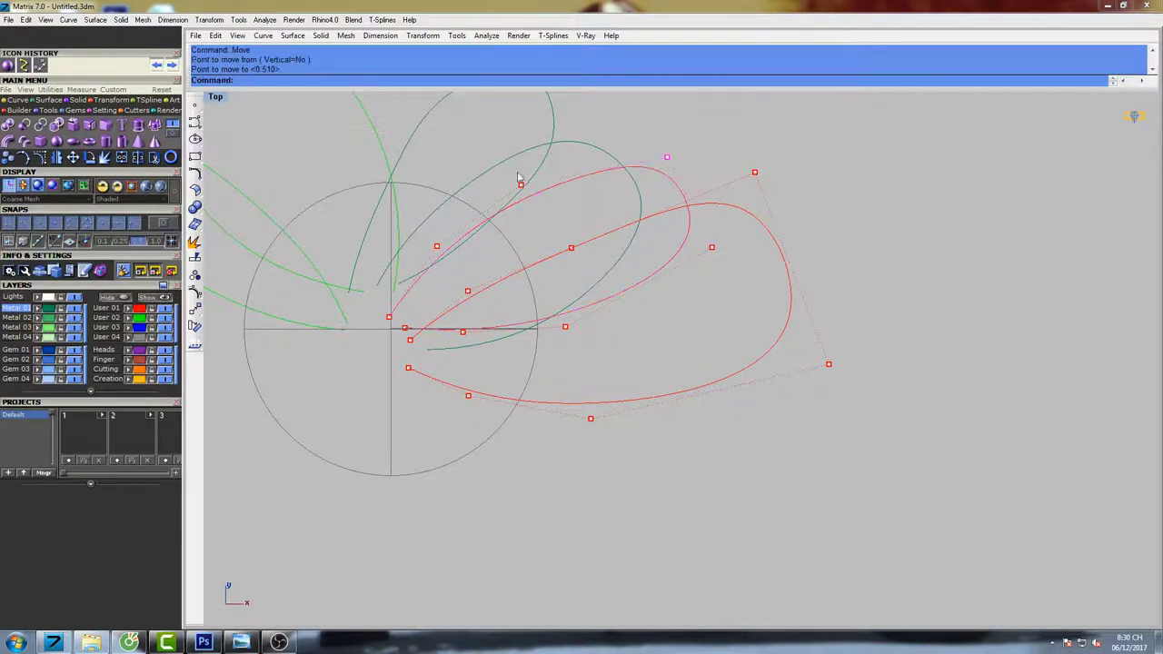
Smooth the upper red curve's upper edge by nudging its two control points between the pearl and the tip.
drag(544, 207, 545, 207)
right_click(550, 205)
click(553, 200)
click(553, 197)
right_click(460, 245)
click(468, 196)
click(471, 199)
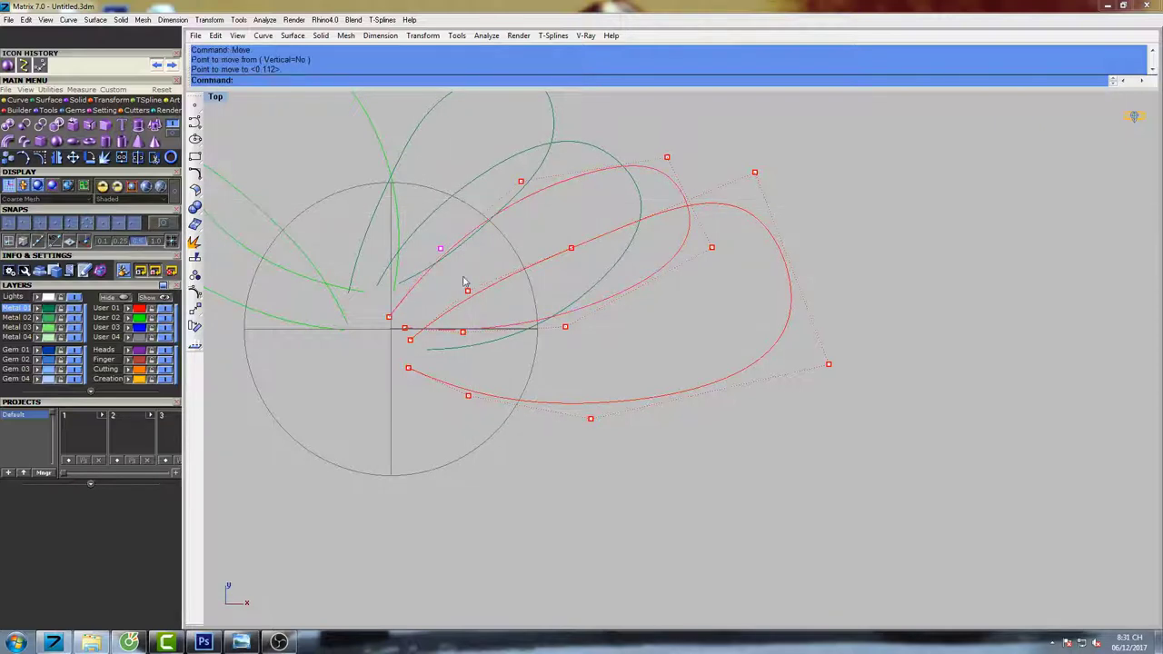
Smooth the large red curve's upper edge by moving its two control points between the pearl and the tip.
right_click(480, 297)
click(509, 231)
click(512, 236)
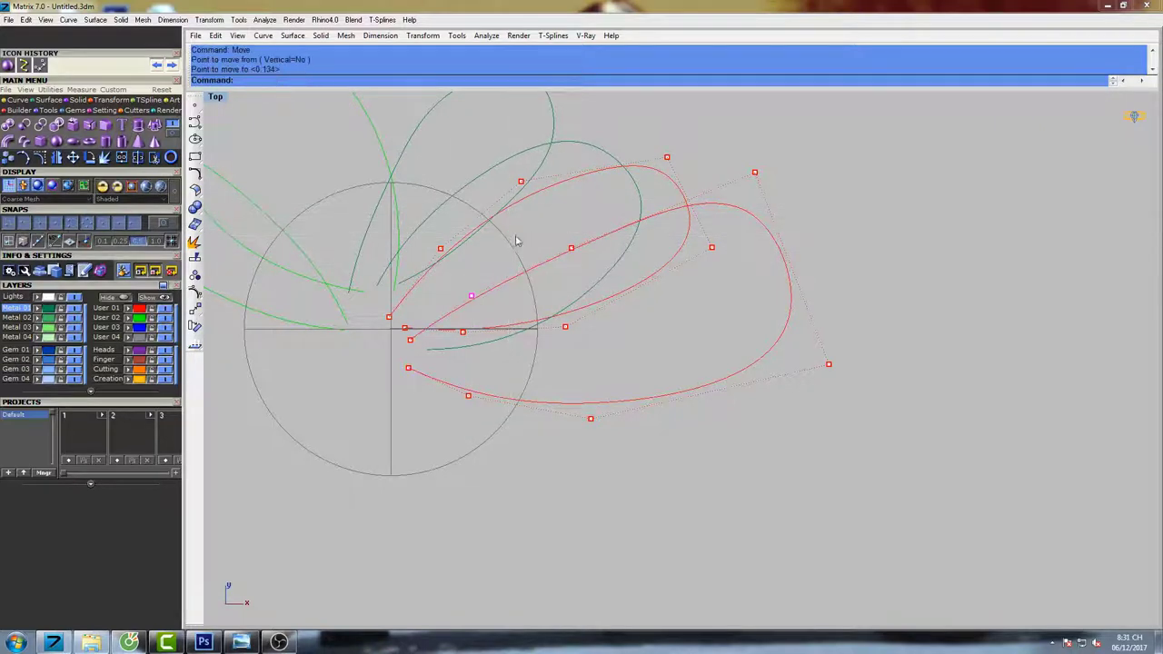
right_click(599, 273)
click(623, 271)
click(618, 264)
Move the large red curve's upper tip control point downward and slightly outward in two increments.
drag(738, 141, 777, 192)
right_click(786, 186)
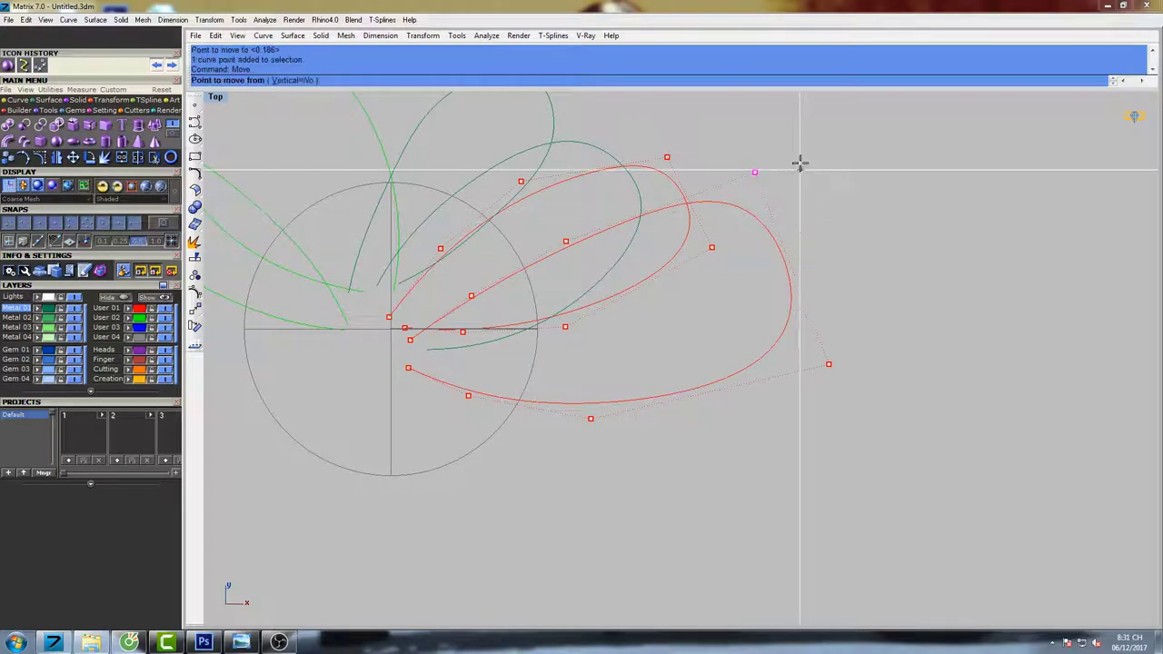
click(795, 145)
click(805, 159)
right_click(807, 160)
click(810, 152)
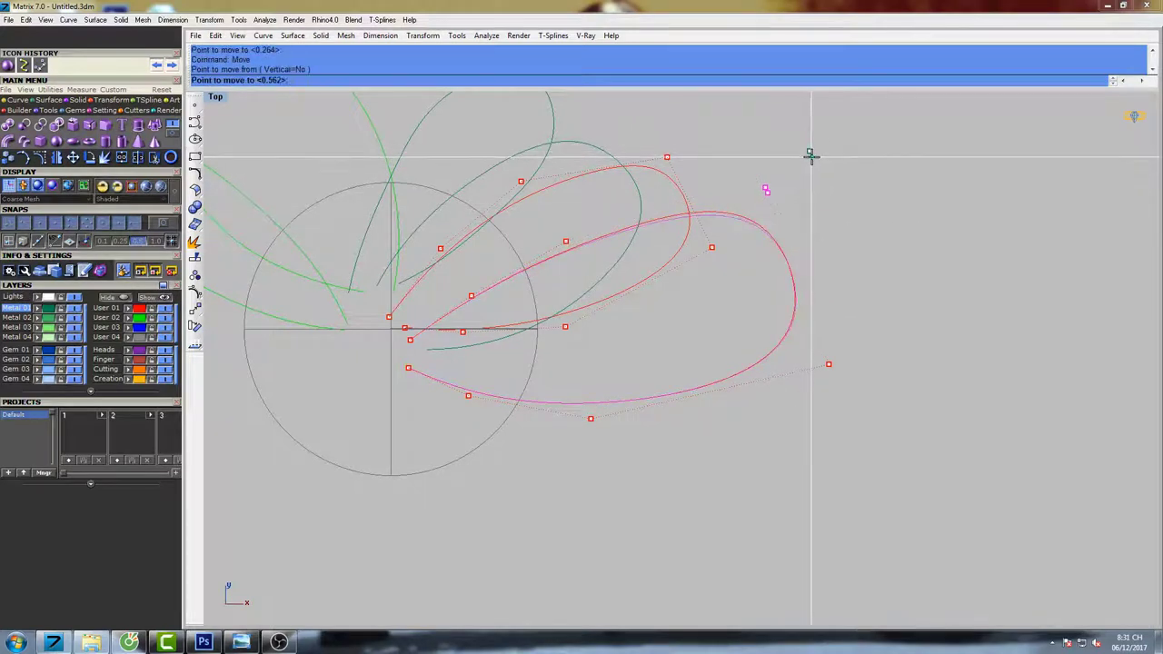
click(812, 157)
Move the large red curve's lower tip control point slightly inward and upward in two increments.
right_click(872, 406)
click(885, 397)
click(877, 391)
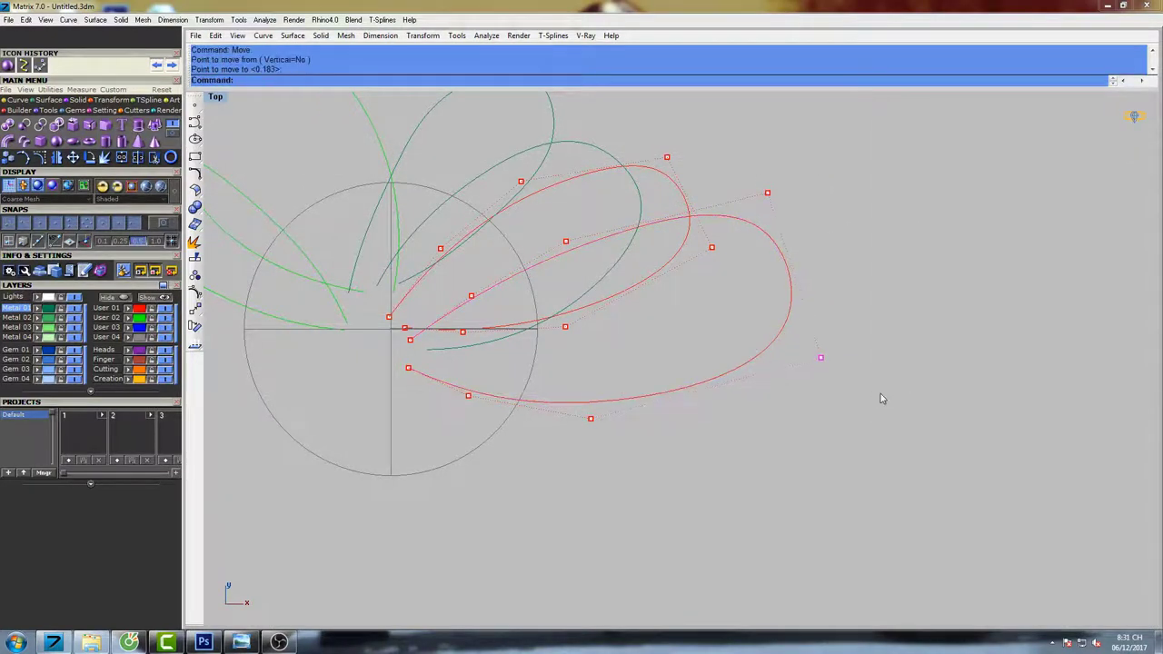
right_click(879, 392)
click(884, 391)
click(878, 386)
Tighten the large red curve's lower edge by moving its two control points between the pearl and the tip slightly upward and outward.
right_click(512, 379)
drag(434, 424, 602, 432)
click(515, 375)
click(521, 367)
right_click(607, 433)
click(661, 443)
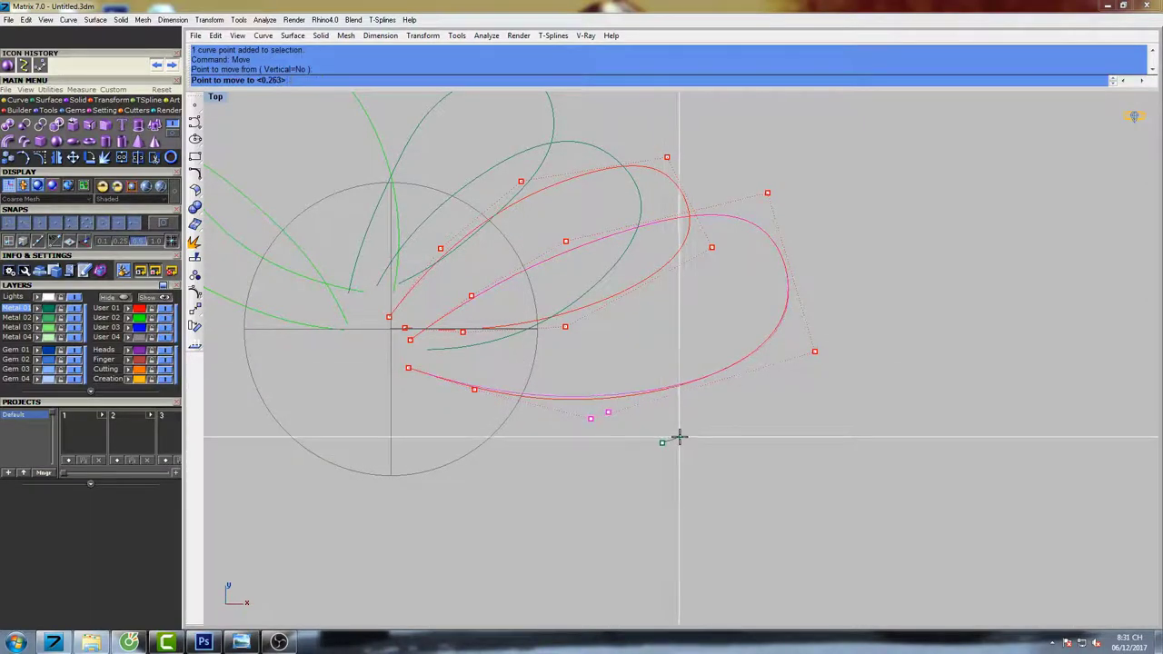
click(679, 437)
Show the control points of the two light green curves and move the lower curve's bottom edge point down and inward in small increments.
right_drag(575, 291, 624, 351)
right_drag(333, 287, 556, 293)
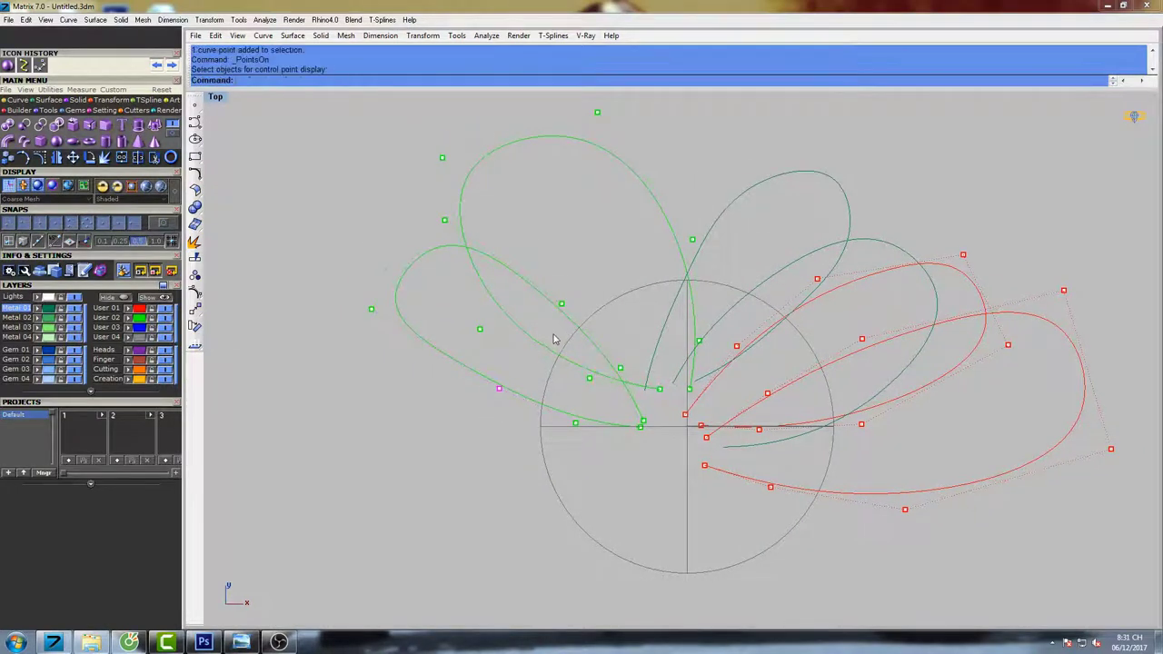
right_drag(553, 339, 525, 322)
key(space)
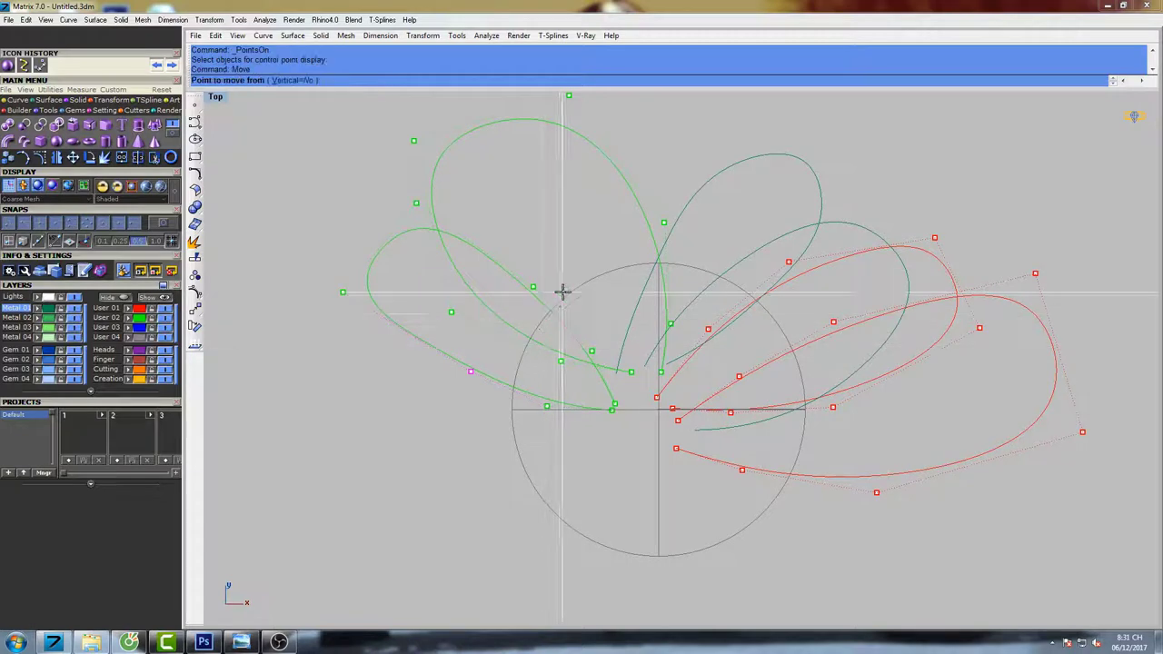
click(560, 281)
click(553, 293)
right_click(558, 292)
click(583, 255)
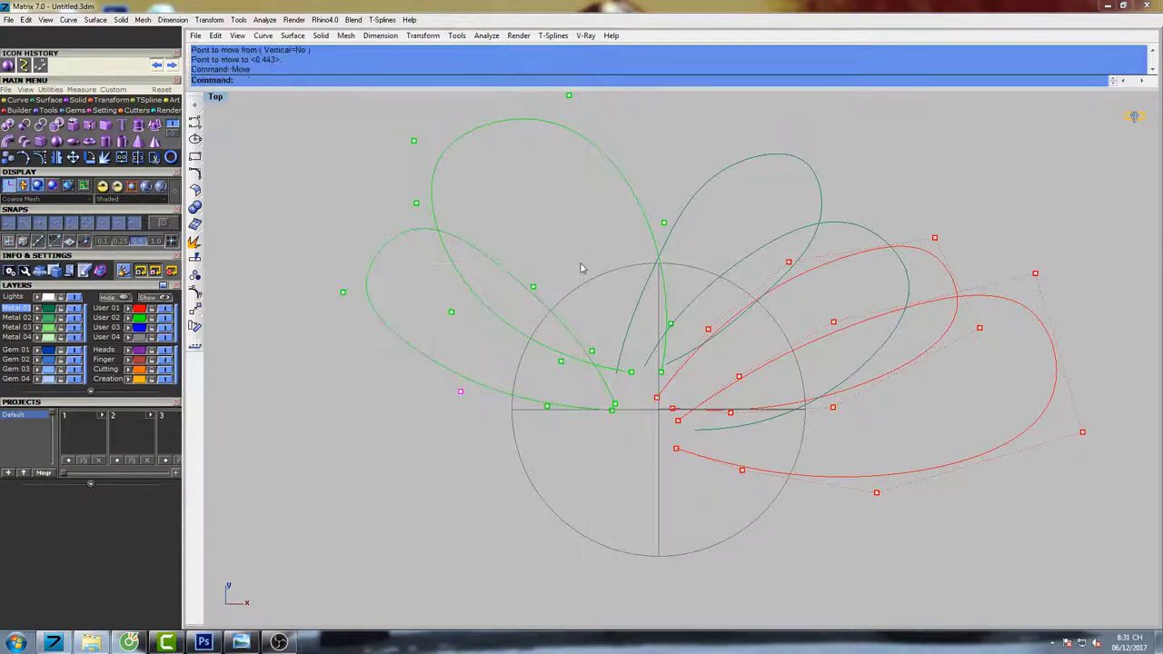
click(580, 257)
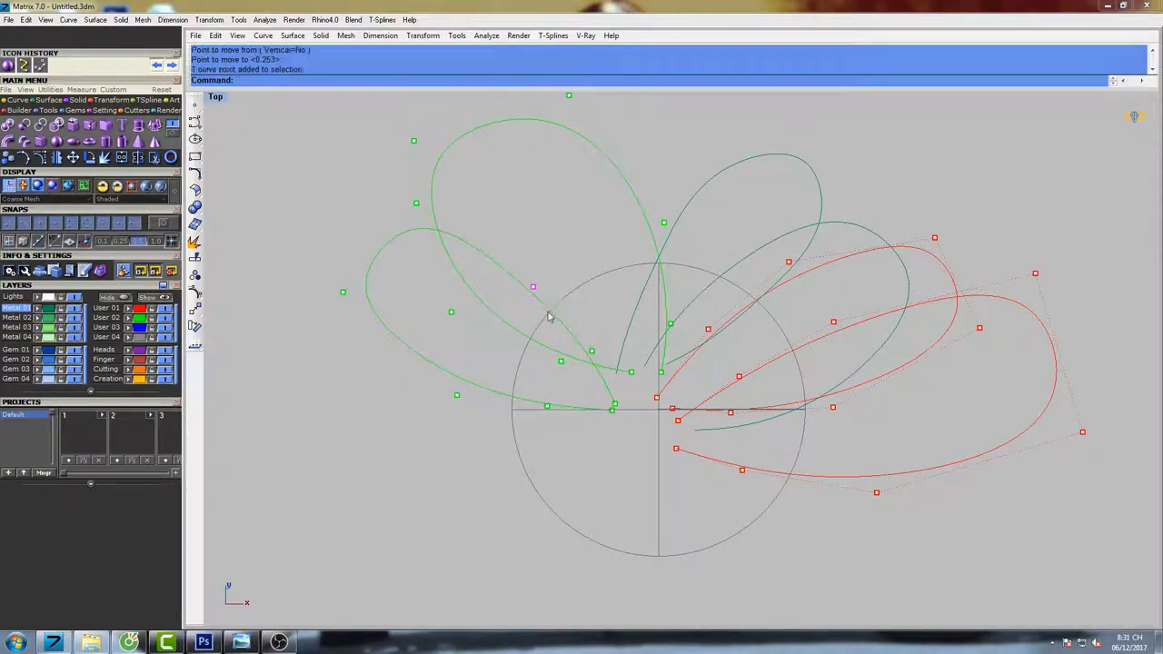
Smooth the lower light green curve's upper edge by nudging its mid-edge control point up and the one near the pearl slightly outward.
right_click(548, 310)
click(550, 236)
click(552, 228)
drag(598, 348, 600, 355)
right_click(601, 355)
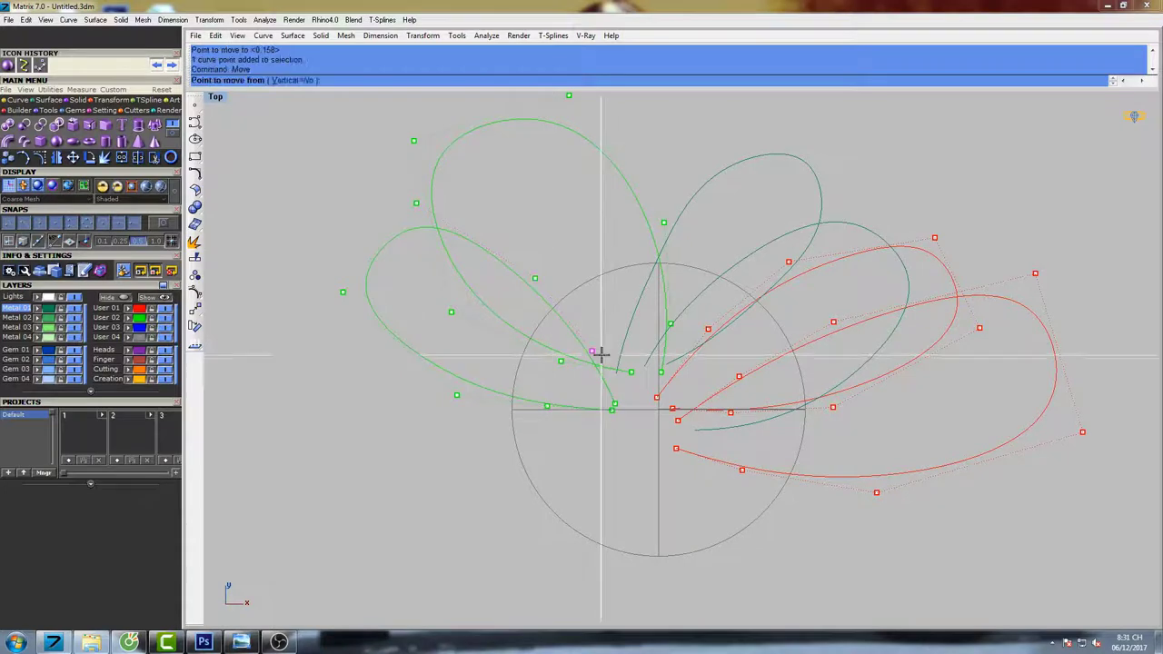
click(624, 272)
click(620, 275)
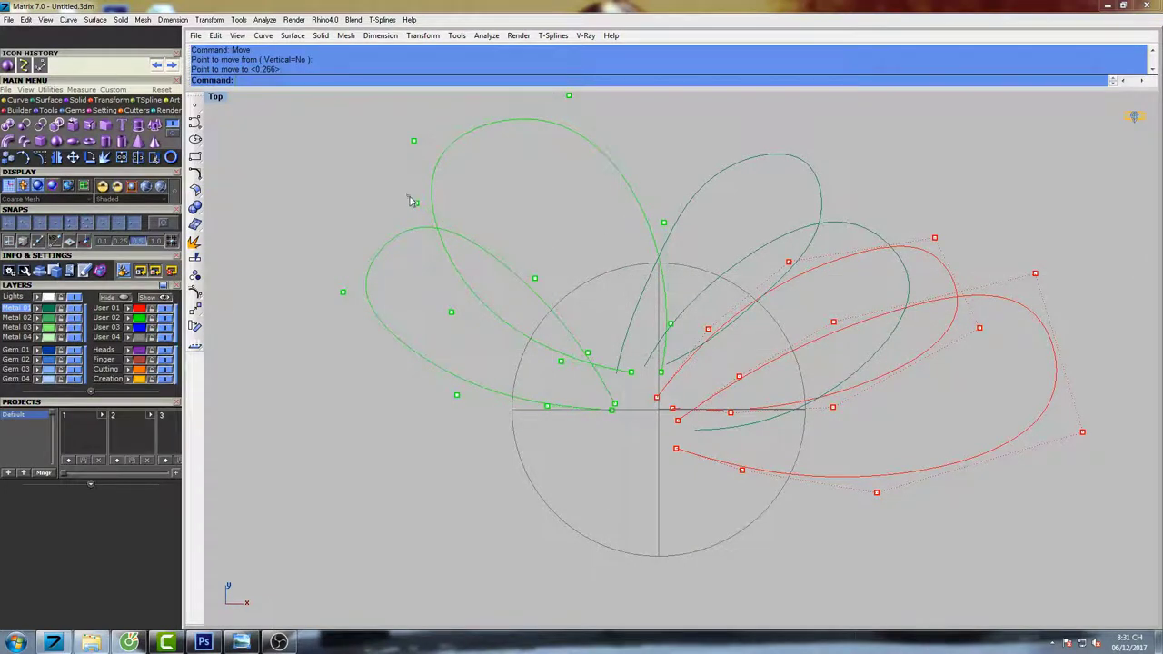
Reshape the lower light green curve's tip by moving its upper control point slightly down and its outermost point inward and upward in two increments.
drag(407, 196, 429, 212)
right_click(430, 213)
click(477, 159)
click(475, 164)
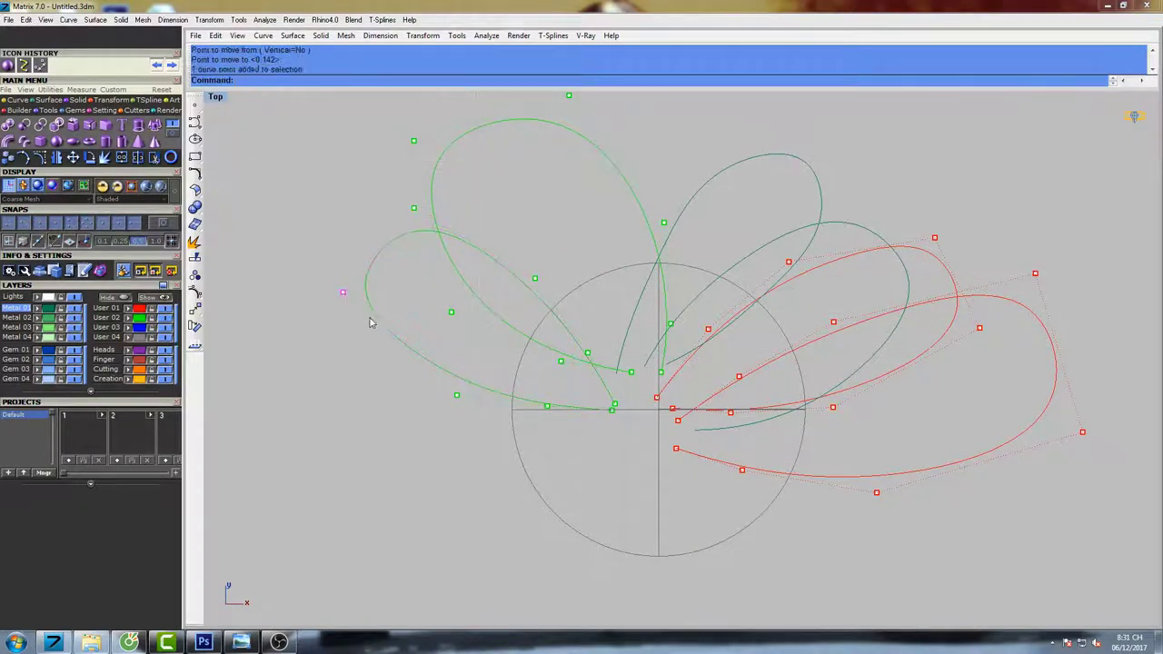
right_click(371, 317)
click(419, 294)
click(427, 290)
right_click(428, 291)
click(425, 272)
click(430, 267)
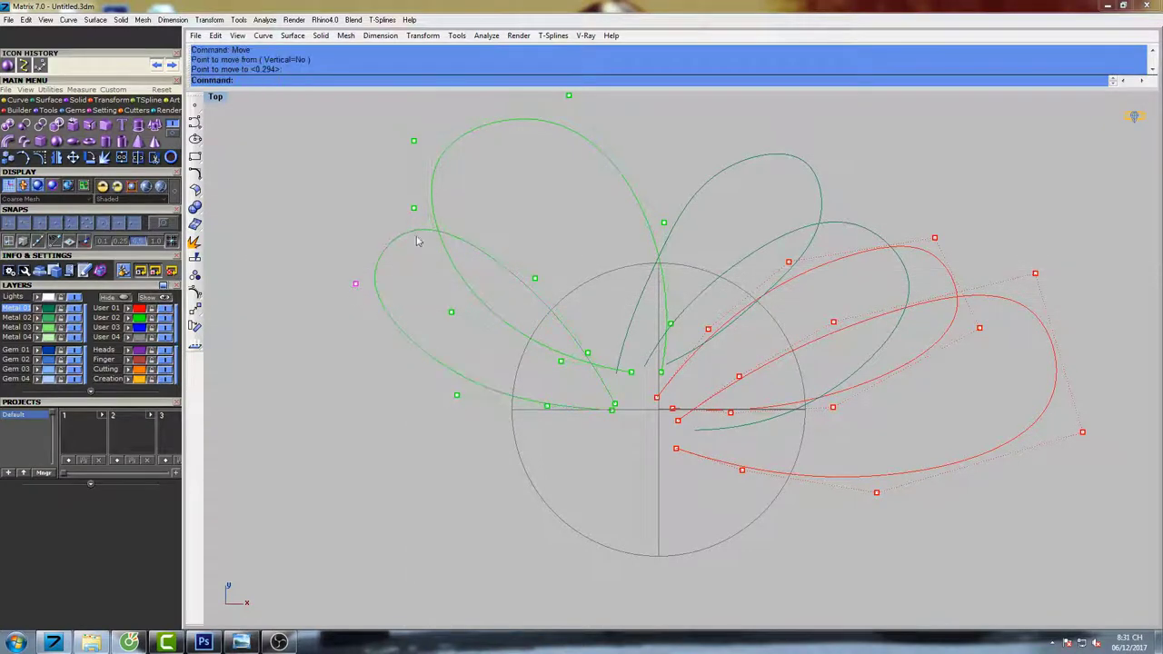
Nudge the lower light green curve's upper tip control point outward and down, and raise its mid-edge control point on the upper side.
right_click(430, 225)
click(447, 175)
click(442, 179)
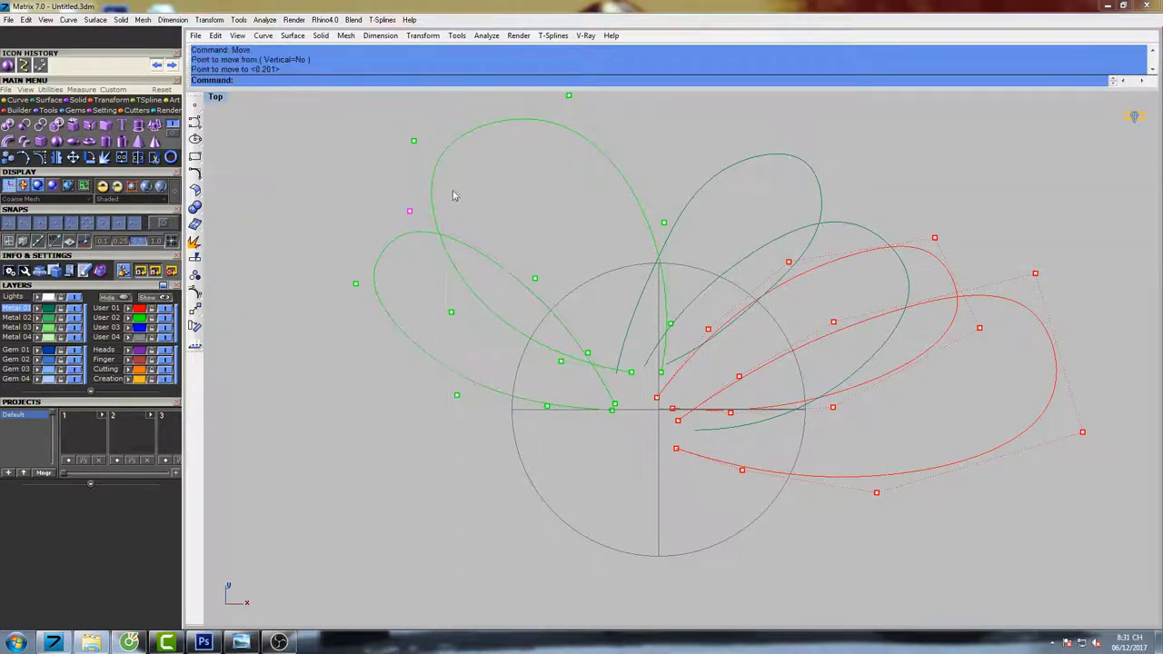
right_click(550, 306)
click(558, 244)
click(560, 234)
Move the large light green curve's top control point up and to the left in two increments.
right_drag(529, 110, 554, 197)
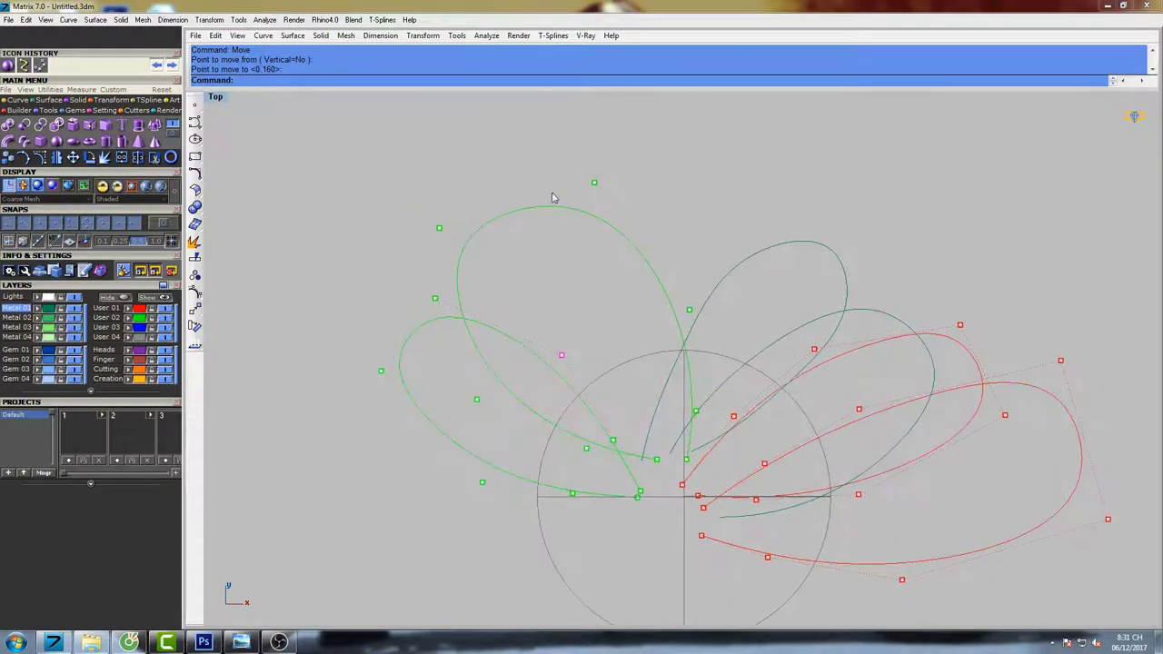
right_click(625, 212)
click(653, 170)
click(644, 161)
right_click(646, 160)
click(665, 157)
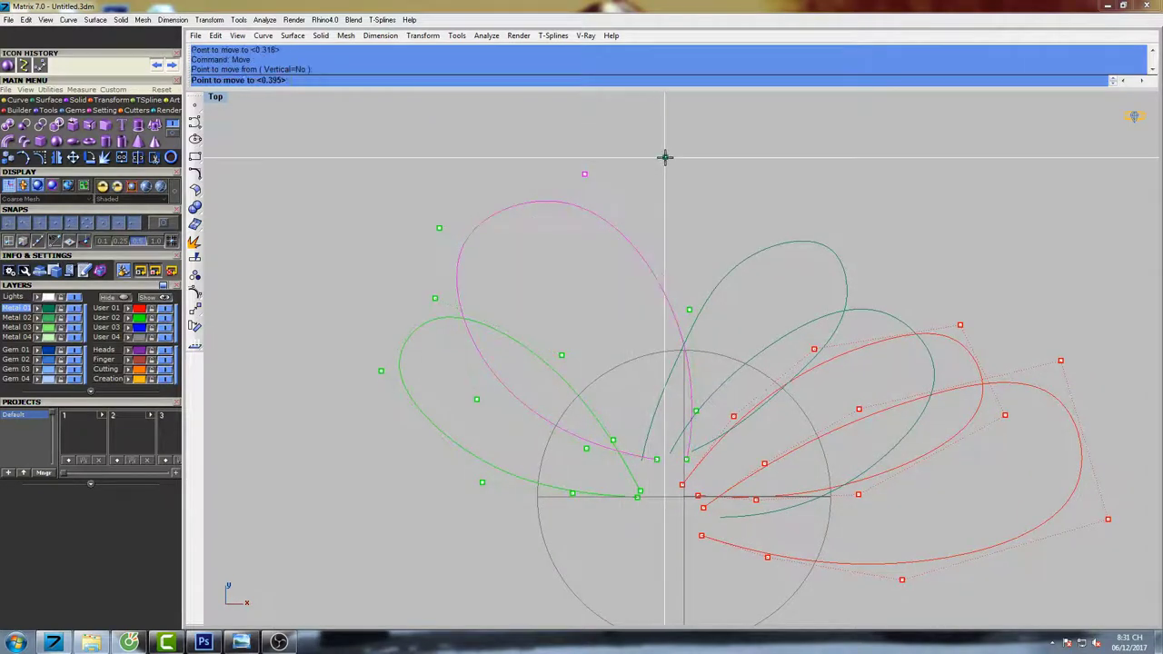
click(657, 152)
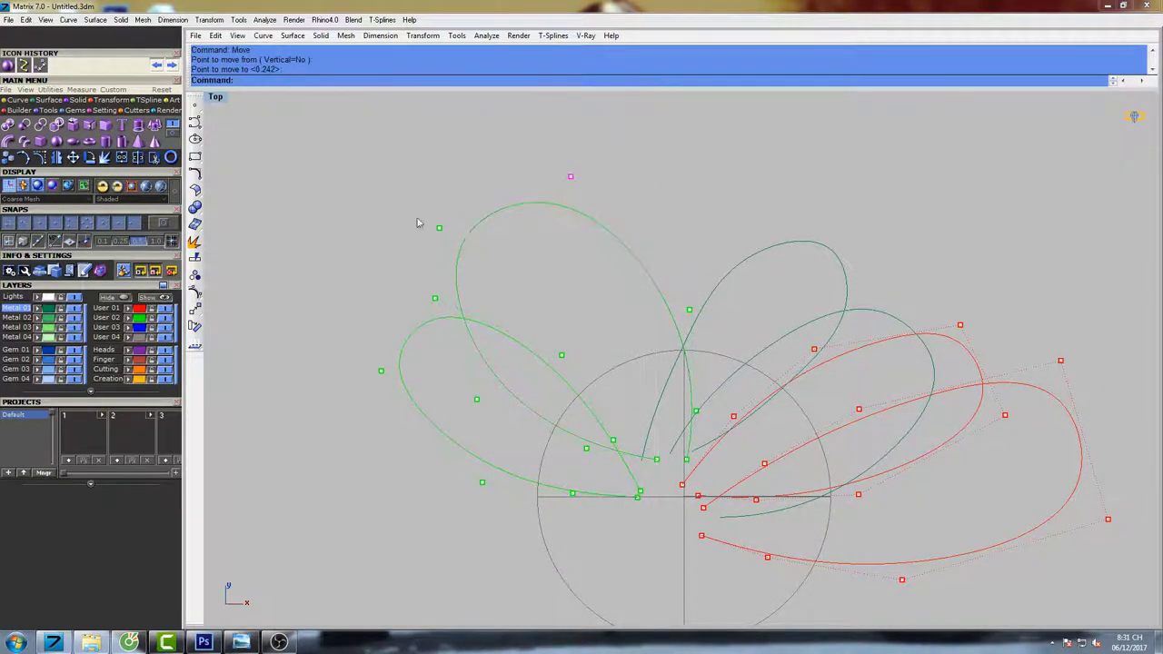
Move the large light green curve's left tip control point slightly inward and down, and nudge its top control point to the left.
click(543, 252)
click(549, 252)
right_click(549, 251)
click(547, 243)
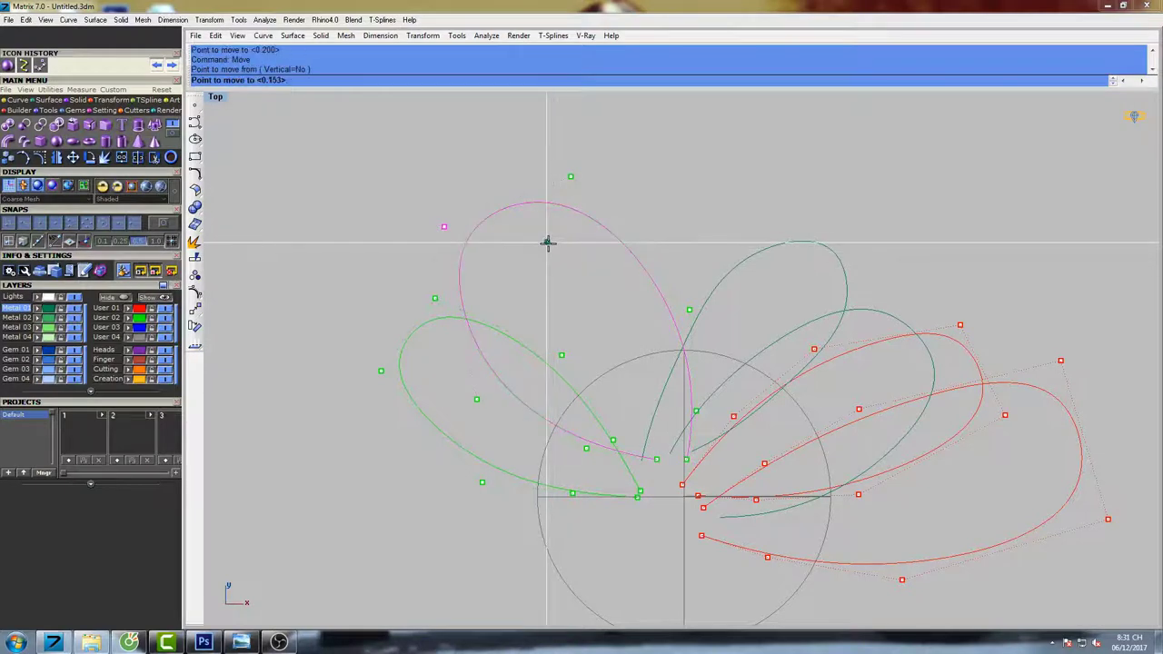
click(548, 249)
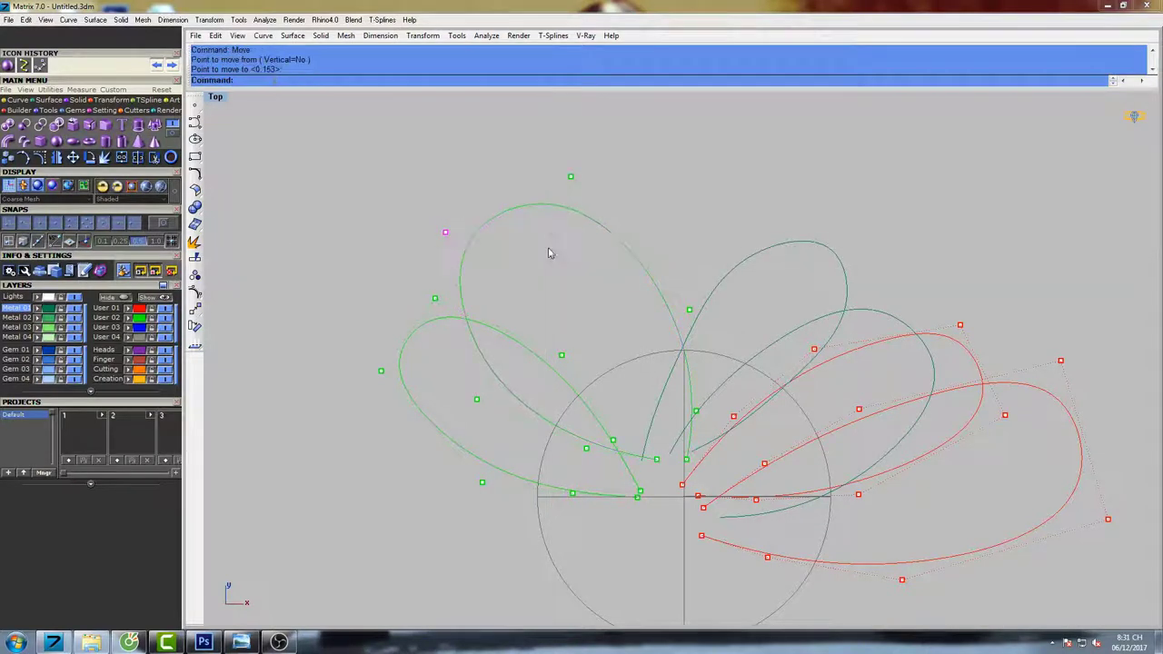
click(606, 141)
Fill out the large light green curve's right edge by moving its control point above the pearl upward and slightly left in three increments.
drag(664, 257, 717, 327)
right_click(725, 326)
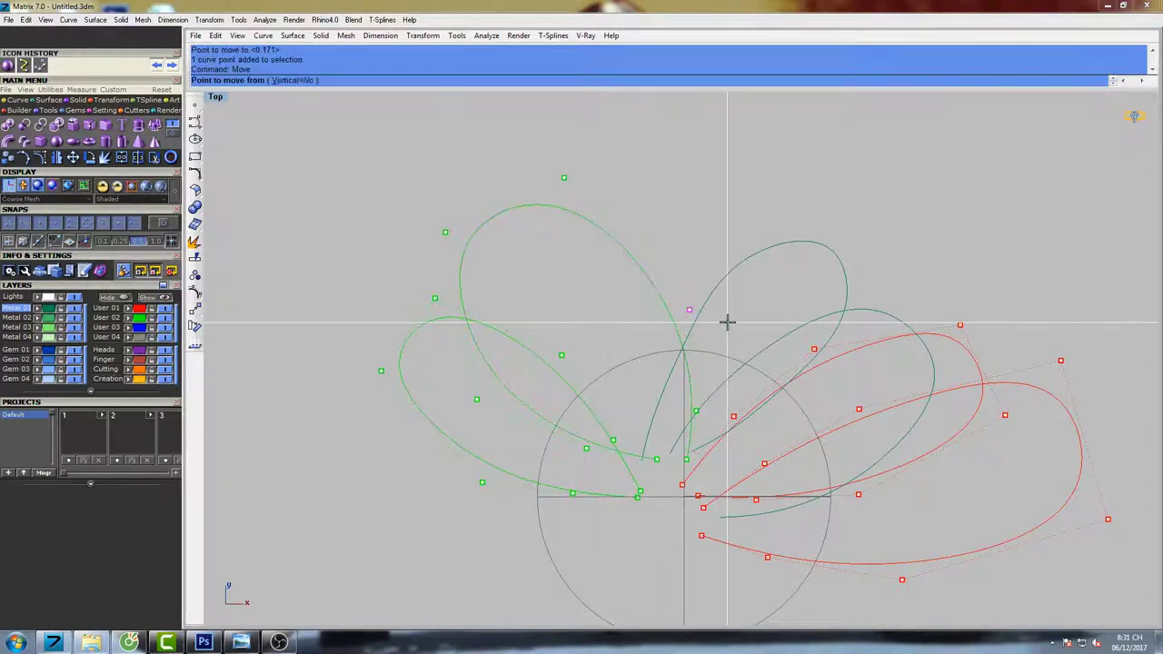
click(744, 258)
click(742, 244)
right_click(742, 242)
click(753, 238)
click(746, 227)
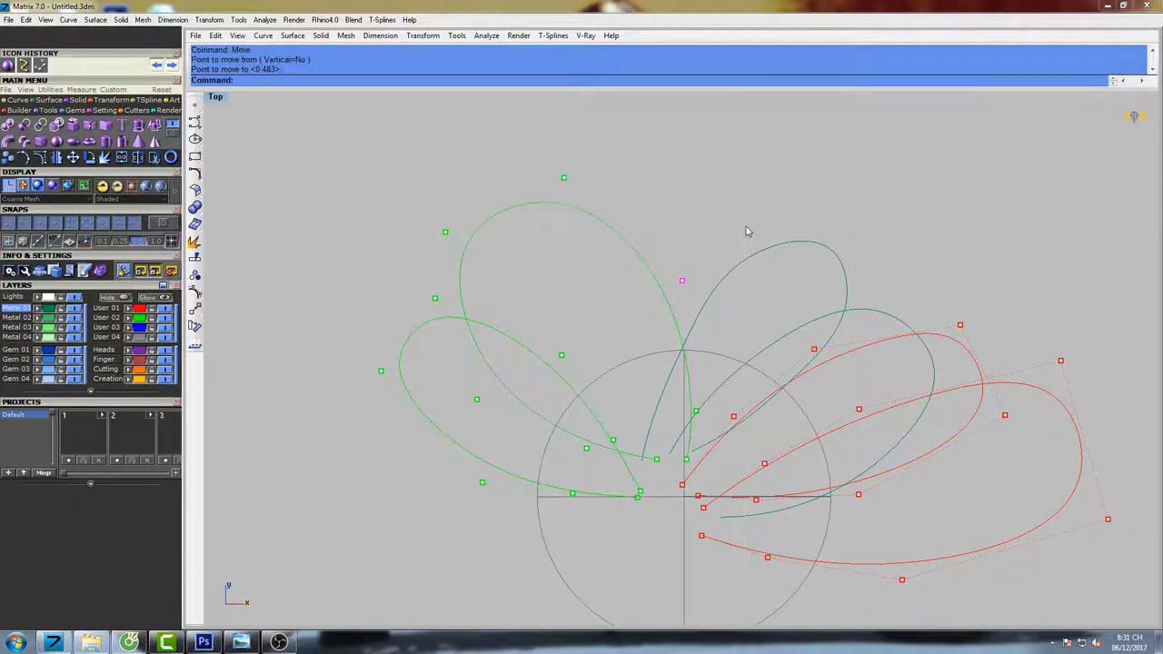
right_click(748, 230)
click(759, 222)
click(754, 212)
Move the large light green curve's right edge control point inside the pearl circle slightly upward and left.
drag(707, 416, 711, 416)
right_click(713, 414)
click(743, 355)
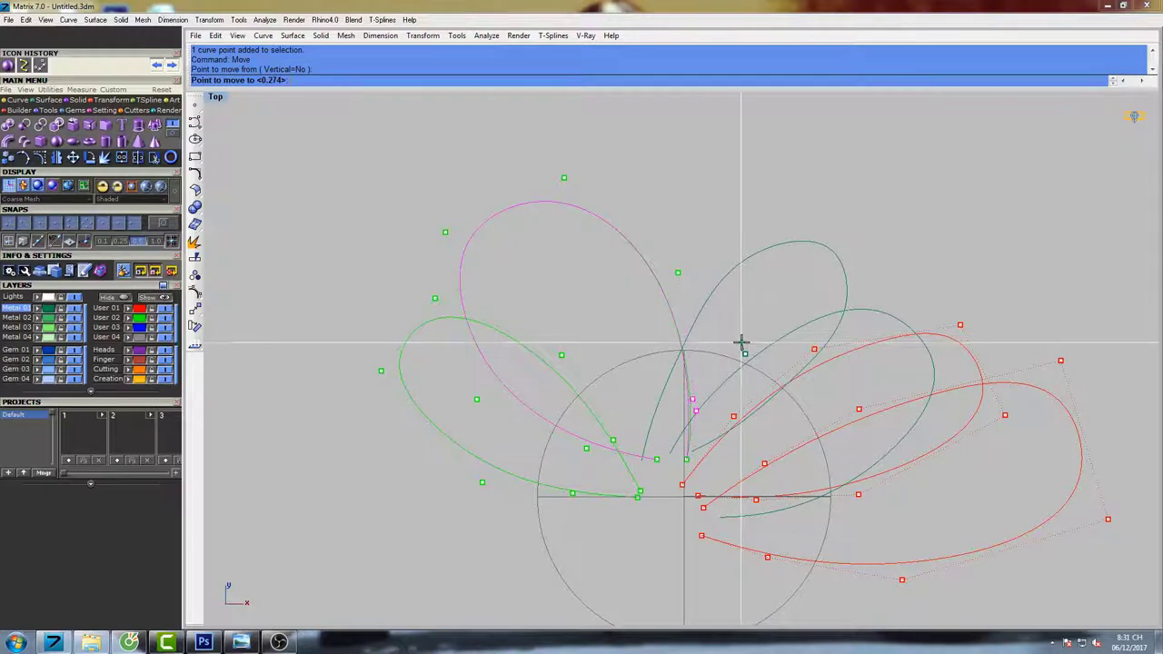
click(739, 342)
Extend the large light green curve's left end point toward the pearl's centre and nudge the adjacent control point slightly to the right.
drag(654, 450, 664, 475)
right_click(665, 474)
click(673, 361)
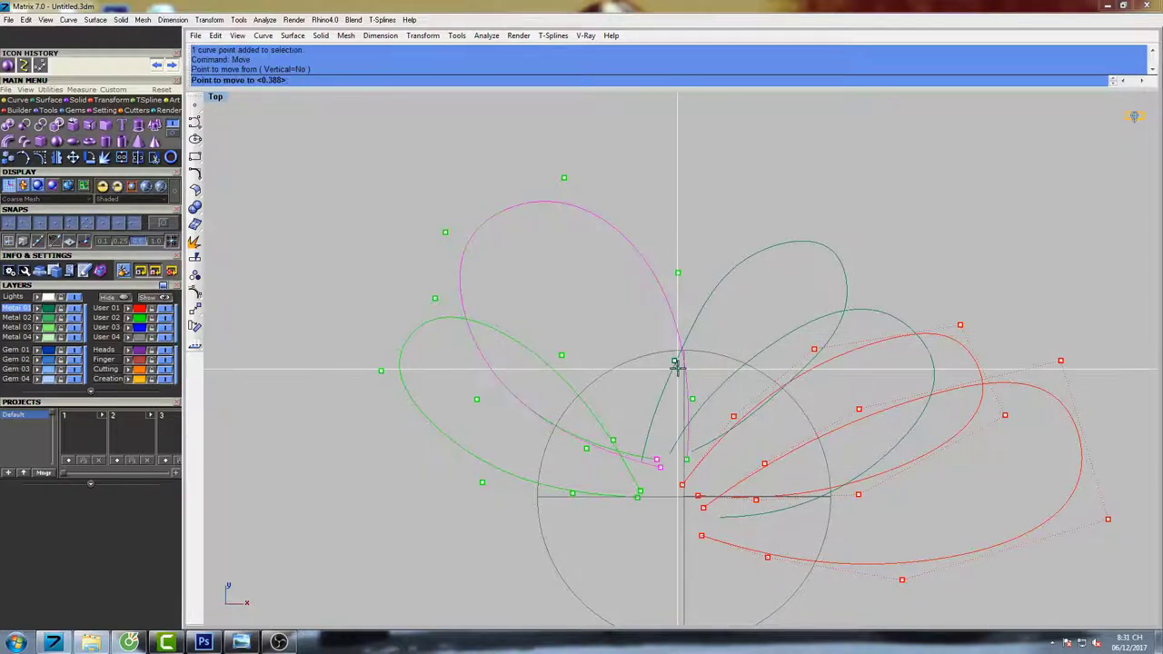
click(685, 373)
drag(577, 456, 593, 443)
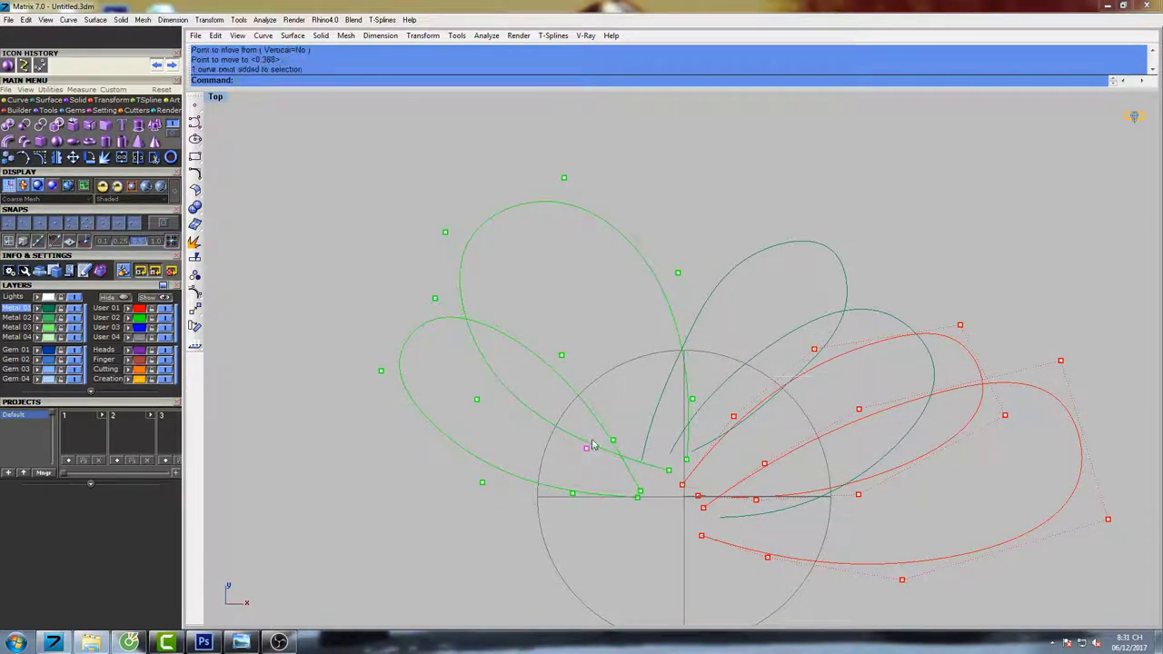
right_click(594, 441)
click(632, 369)
click(635, 371)
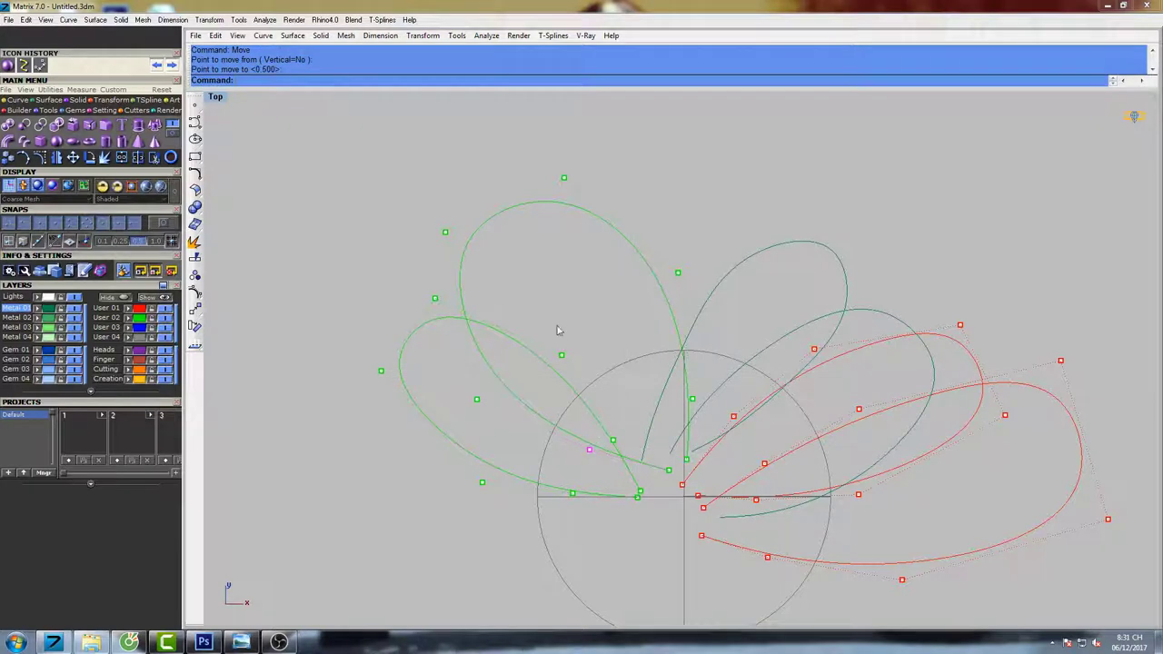
Move the lower light green curve's upper mid-edge control point slightly upward again.
drag(549, 343, 575, 374)
right_click(577, 375)
click(601, 312)
click(600, 306)
Display the control points of the two dark green curves.
right_drag(779, 404, 689, 326)
drag(737, 257, 739, 256)
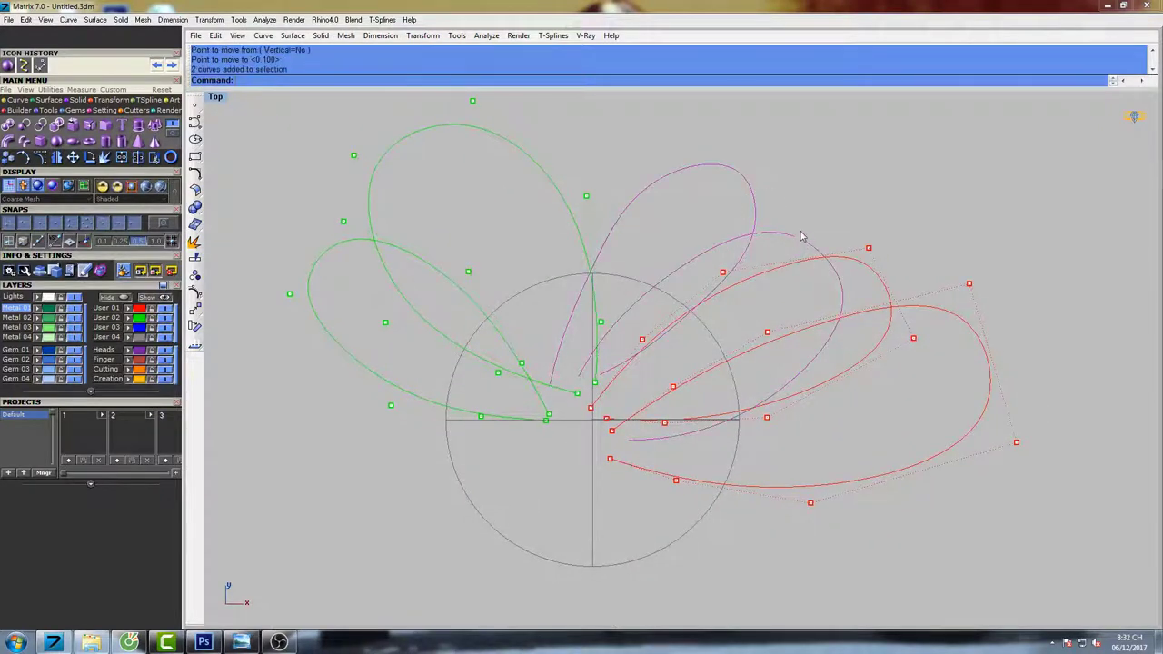
right_drag(799, 225, 768, 229)
key(F10)
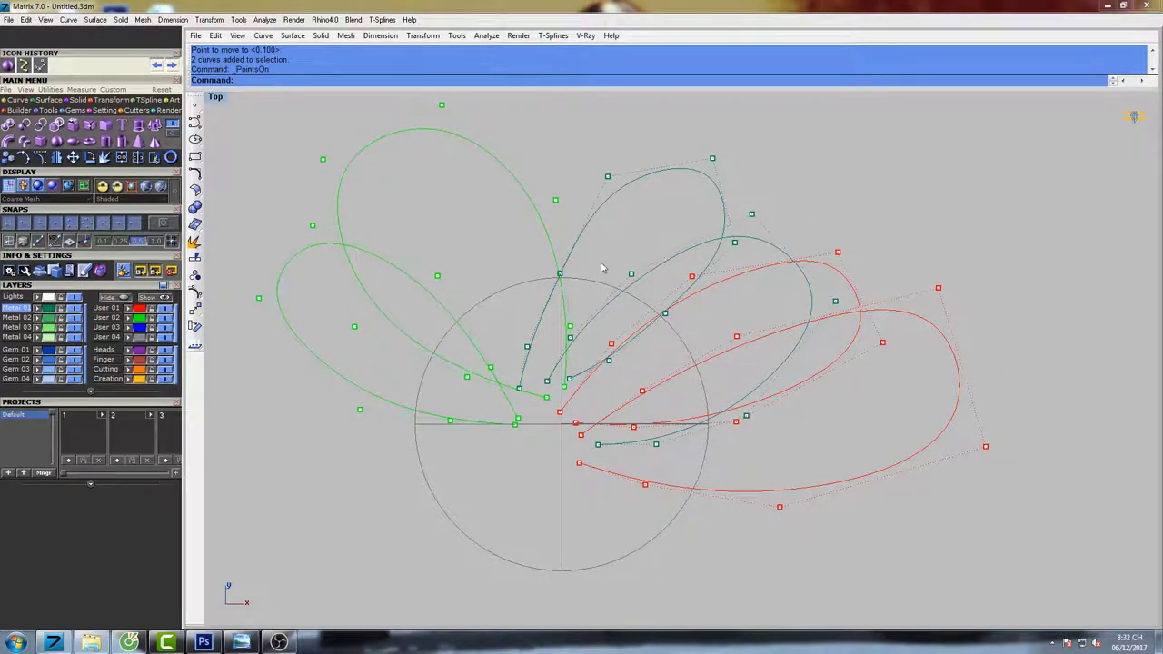
Move the upper dark green curve's left edge control point at the pearl circle's top upward and slightly left in two increments.
drag(534, 264, 575, 286)
right_drag(592, 270, 557, 263)
text(mo)
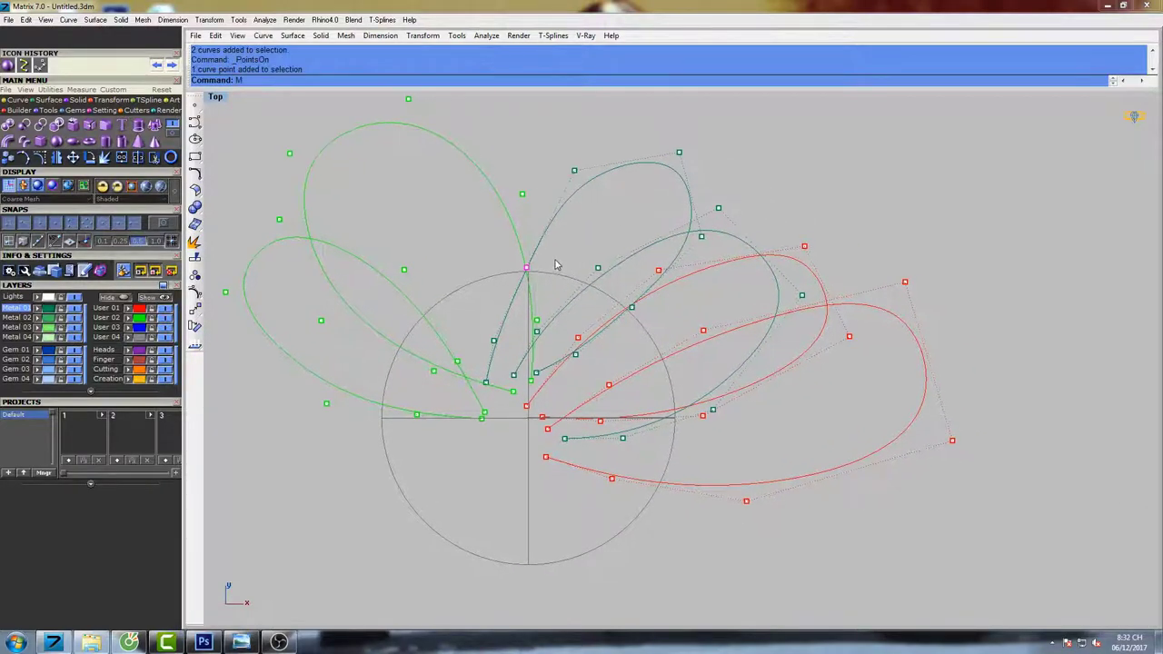
text(ve)
key(Return)
click(581, 246)
click(577, 242)
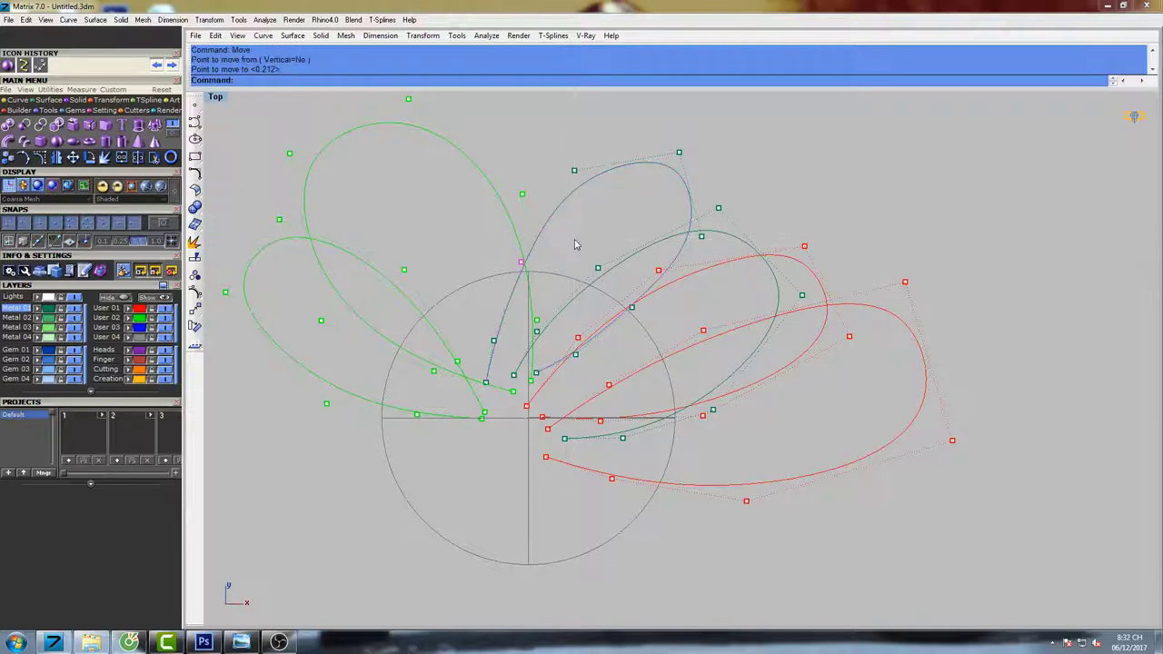
right_click(577, 243)
click(589, 231)
click(589, 224)
Reshape the upper dark green curve's tip by lowering its right control point slightly and moving its left one inward and up.
right_drag(651, 213, 638, 261)
drag(642, 194, 681, 224)
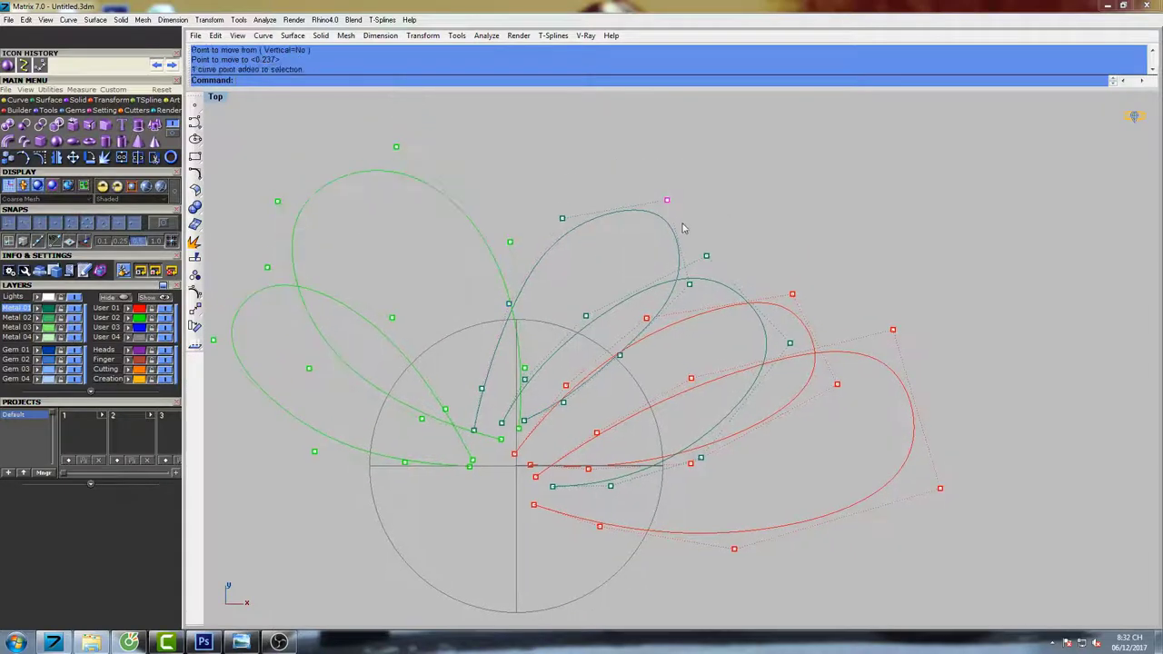
right_click(681, 223)
click(722, 165)
click(722, 170)
drag(541, 196, 579, 234)
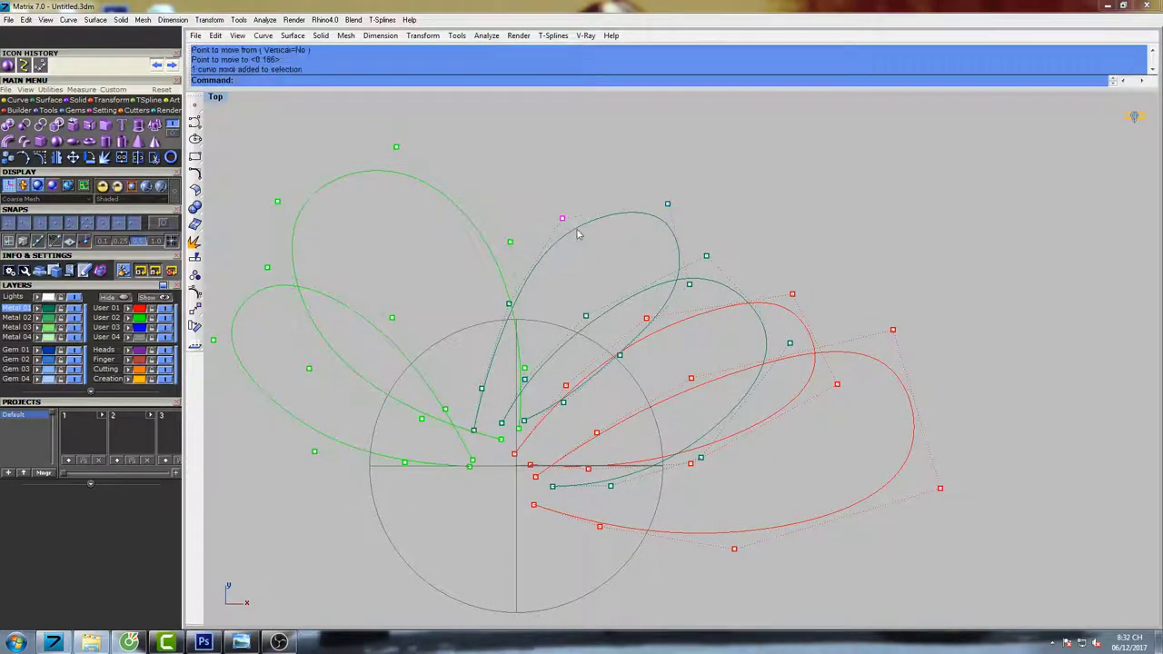
right_click(580, 234)
click(608, 170)
click(615, 166)
Move the upper dark green curve's right end point down and left, deeper inside the pearl circle.
right_drag(743, 329, 718, 291)
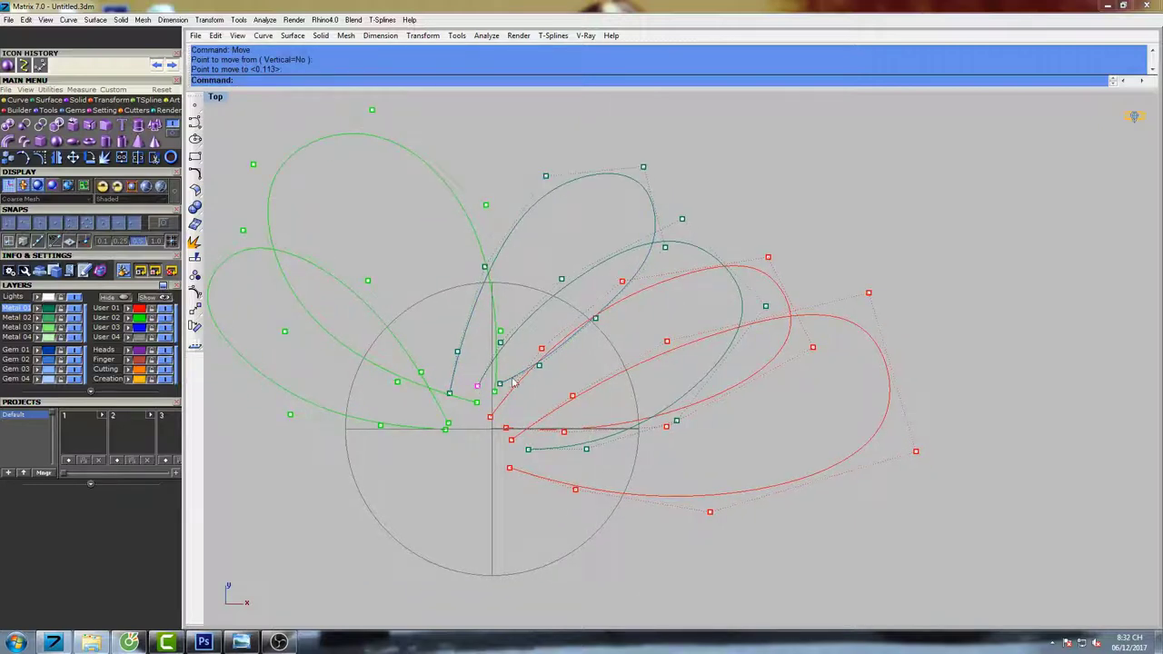
right_click(579, 369)
click(621, 318)
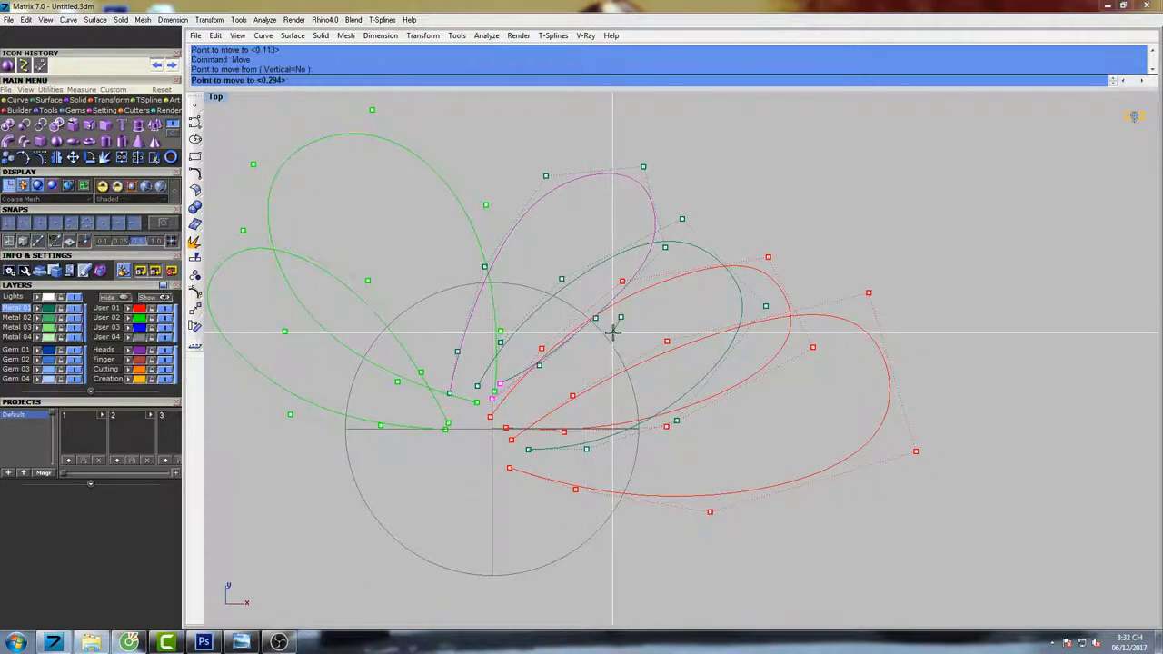
click(605, 333)
Raise the lower dark green curve's mid-edge control point on the upper side slightly.
right_drag(585, 306, 600, 337)
drag(555, 289, 600, 337)
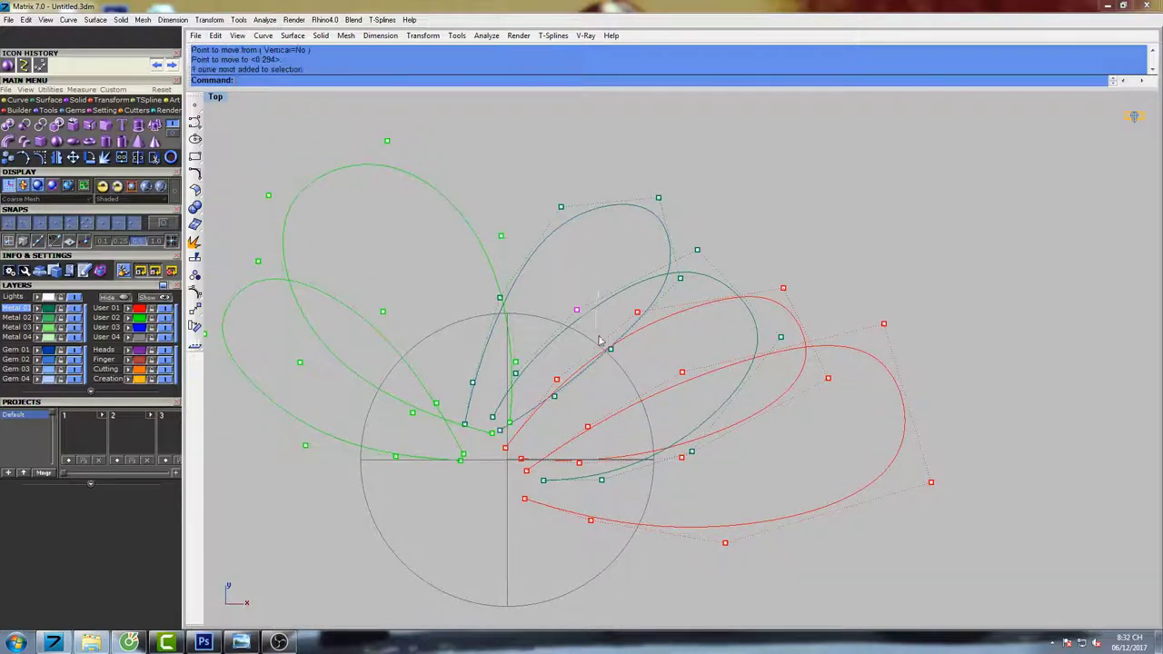
right_click(601, 337)
click(599, 311)
click(598, 307)
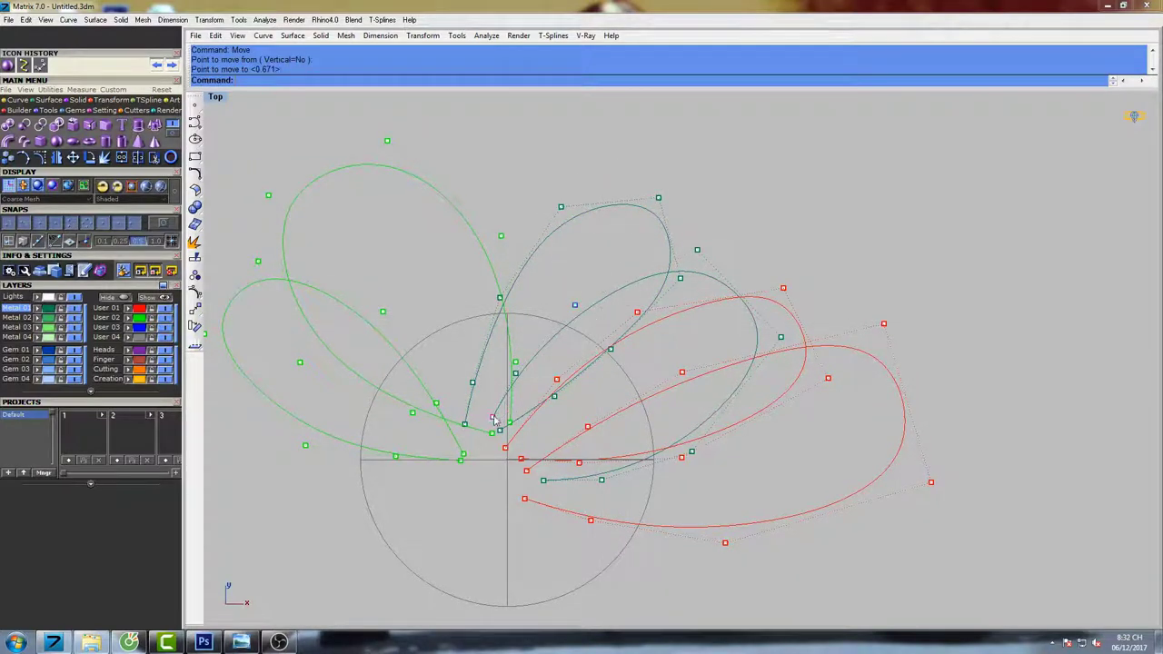
Move the lower dark green curve's upper end point down inside the pearl circle and the adjacent control point slightly to the right.
right_click(542, 395)
click(539, 356)
click(541, 364)
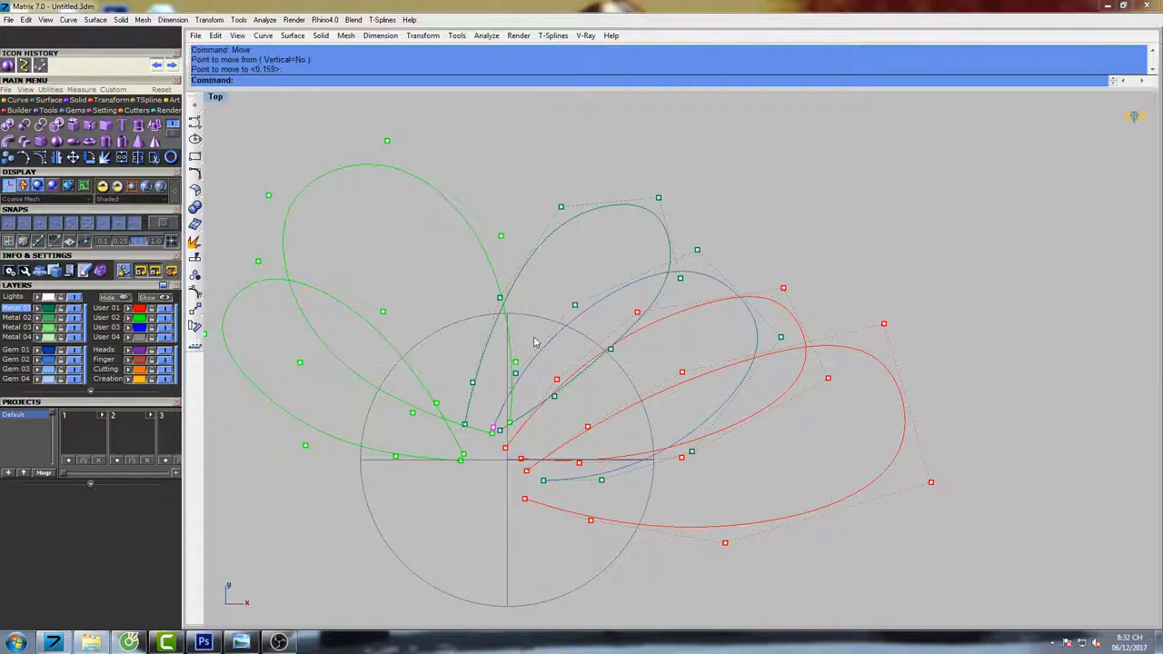
right_click(575, 379)
click(595, 349)
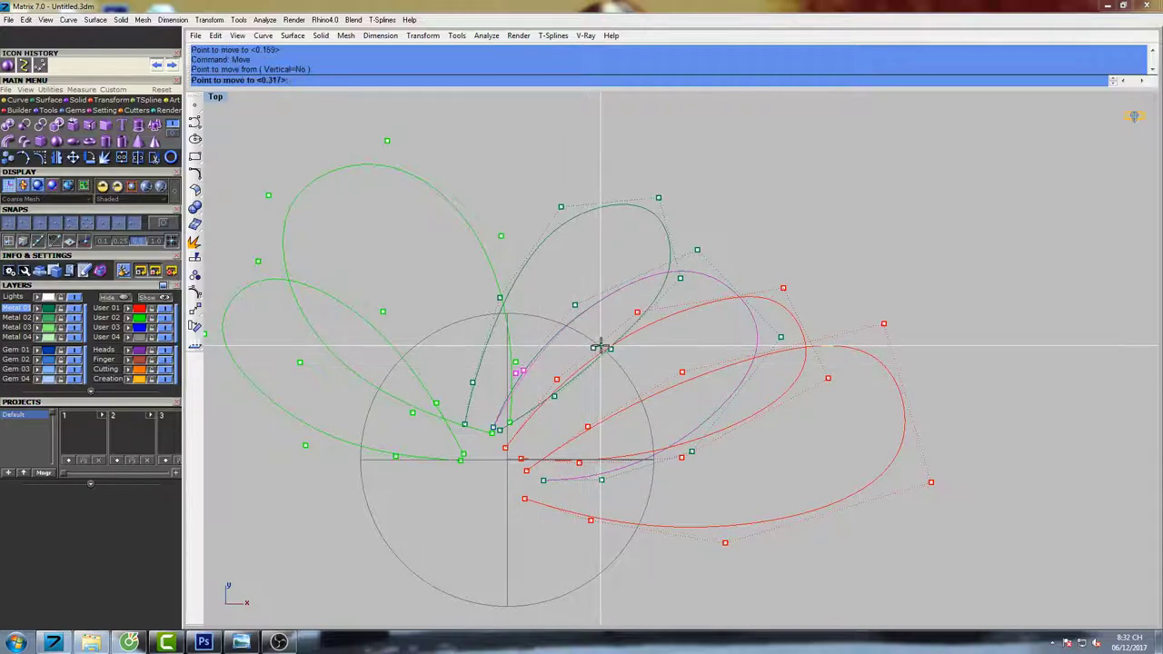
click(603, 346)
Shift the lower dark green curve's upper tip control point to the right and its right tip control point slightly up and left.
drag(688, 237, 706, 262)
right_click(709, 258)
click(724, 208)
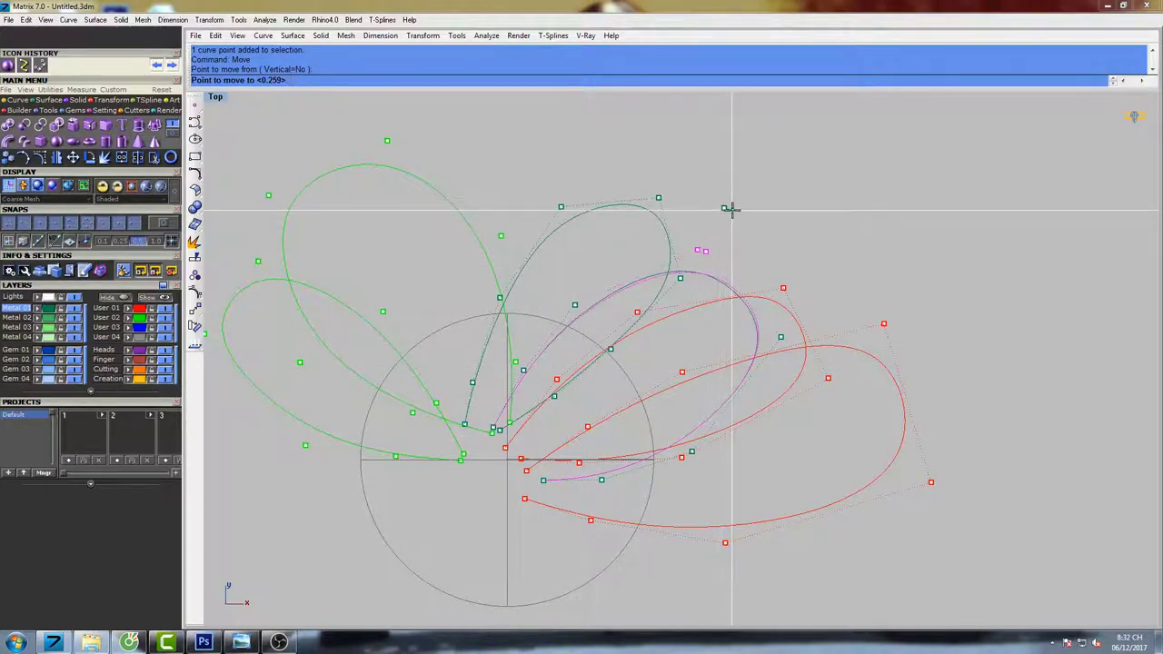
click(732, 209)
drag(768, 321, 804, 362)
right_click(807, 366)
click(821, 325)
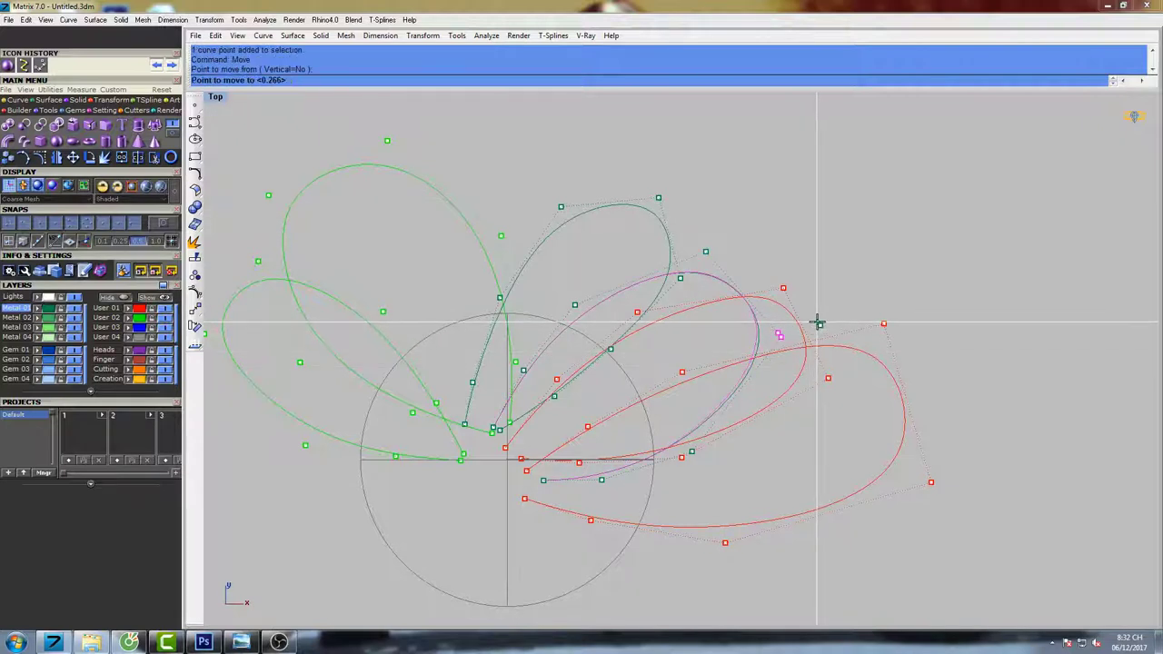
click(816, 320)
drag(714, 257, 722, 262)
right_click(723, 262)
click(729, 229)
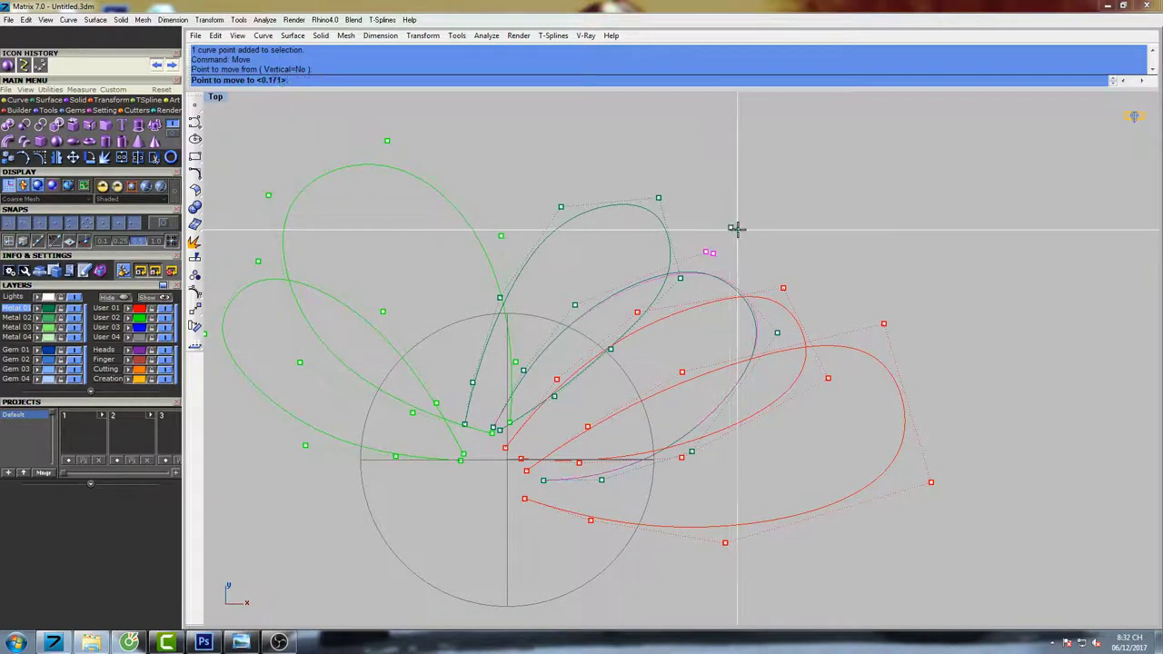
click(736, 231)
Move both upper-edge control points of the lower dark green curve outward, up and to the right, to make that edge fuller.
drag(559, 291, 597, 321)
right_click(599, 319)
click(607, 255)
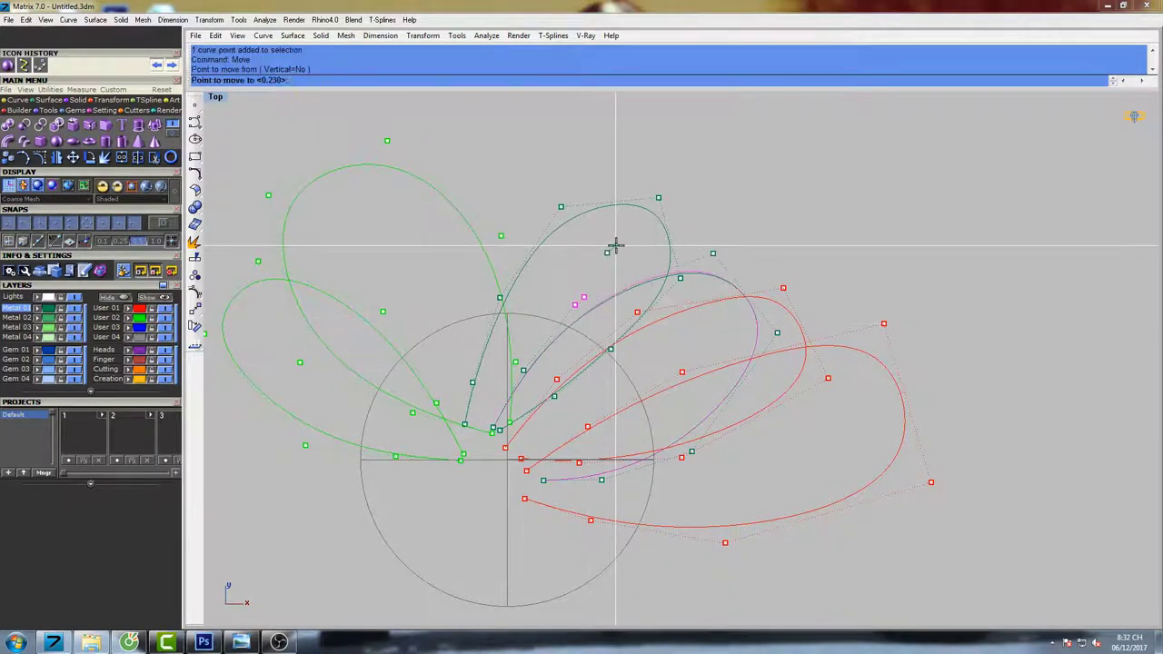
click(619, 247)
right_click(602, 350)
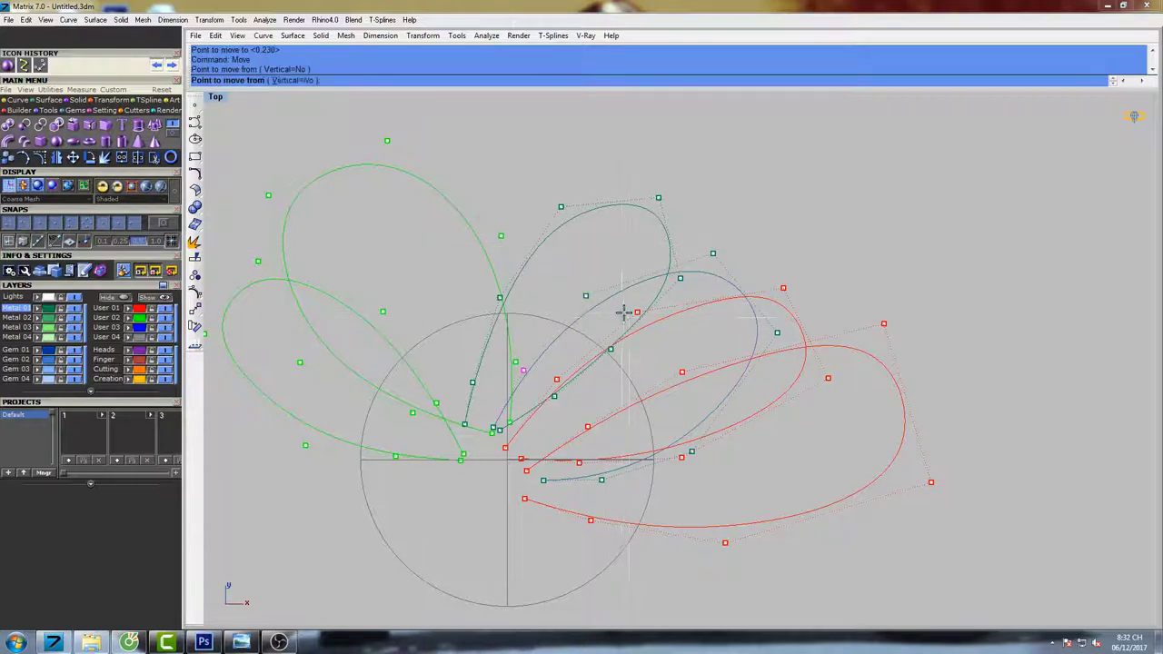
click(624, 312)
click(633, 303)
drag(599, 307, 601, 309)
right_click(603, 310)
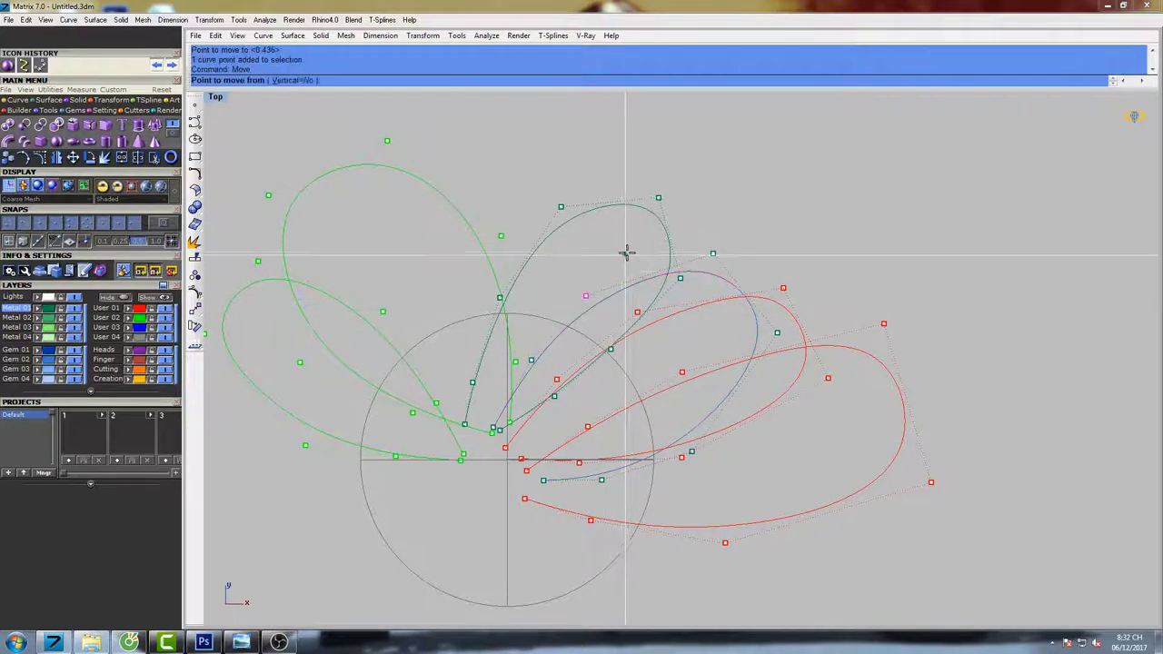
click(625, 251)
click(636, 246)
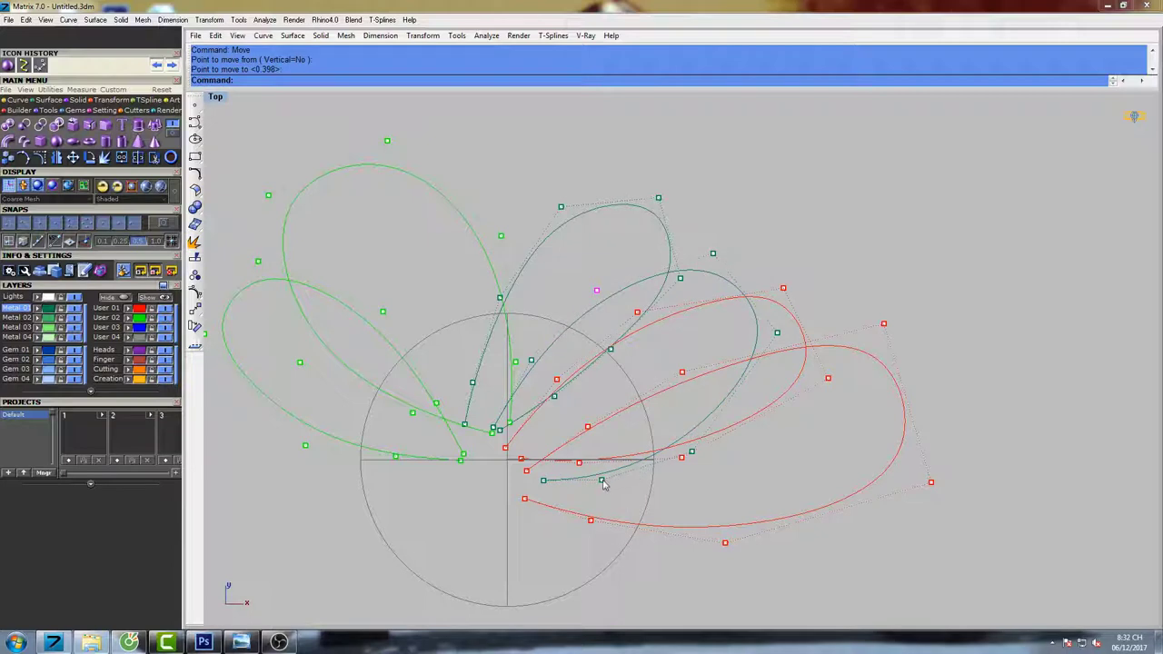
Move the two lower-edge control points of the lower dark green curve slightly up and right.
right_click(630, 469)
click(666, 414)
click(676, 403)
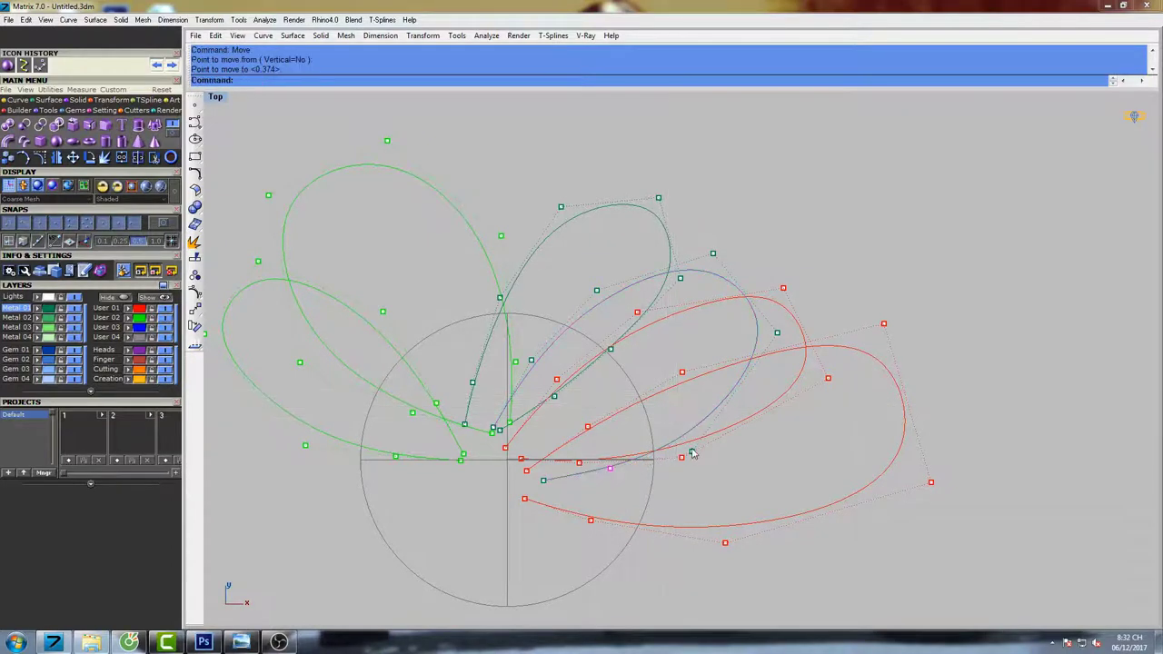
click(693, 450)
right_click(699, 450)
click(776, 391)
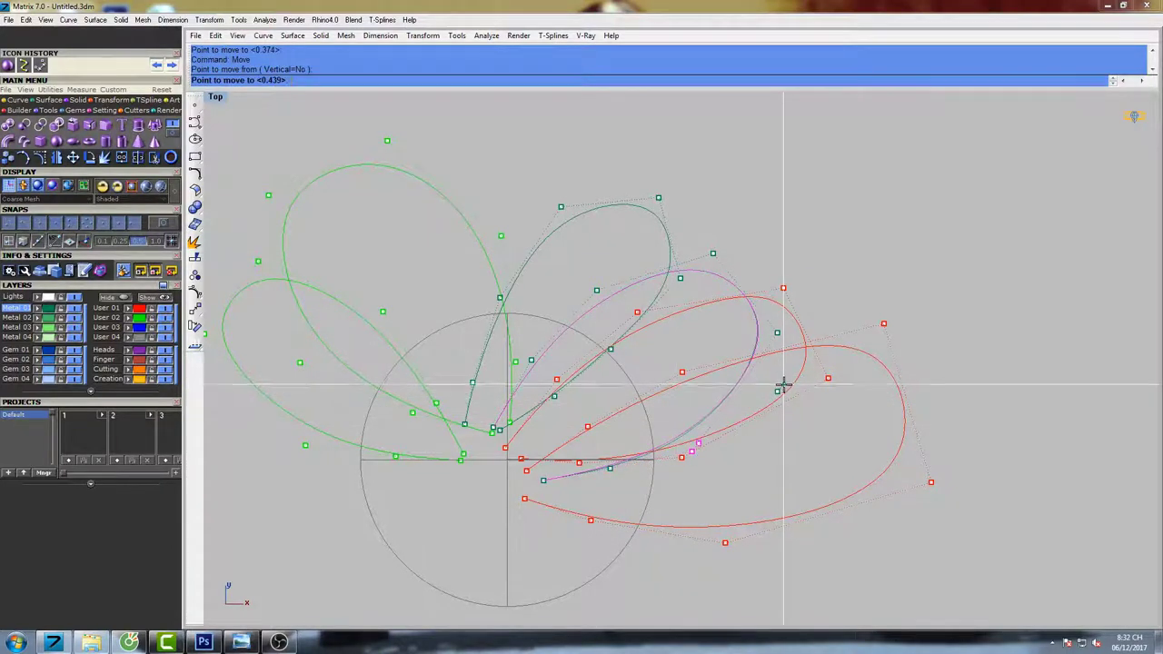
click(783, 384)
Nudge the lower dark green curve's right tip control point slightly inward.
drag(744, 322, 796, 357)
right_click(799, 356)
click(825, 325)
click(821, 327)
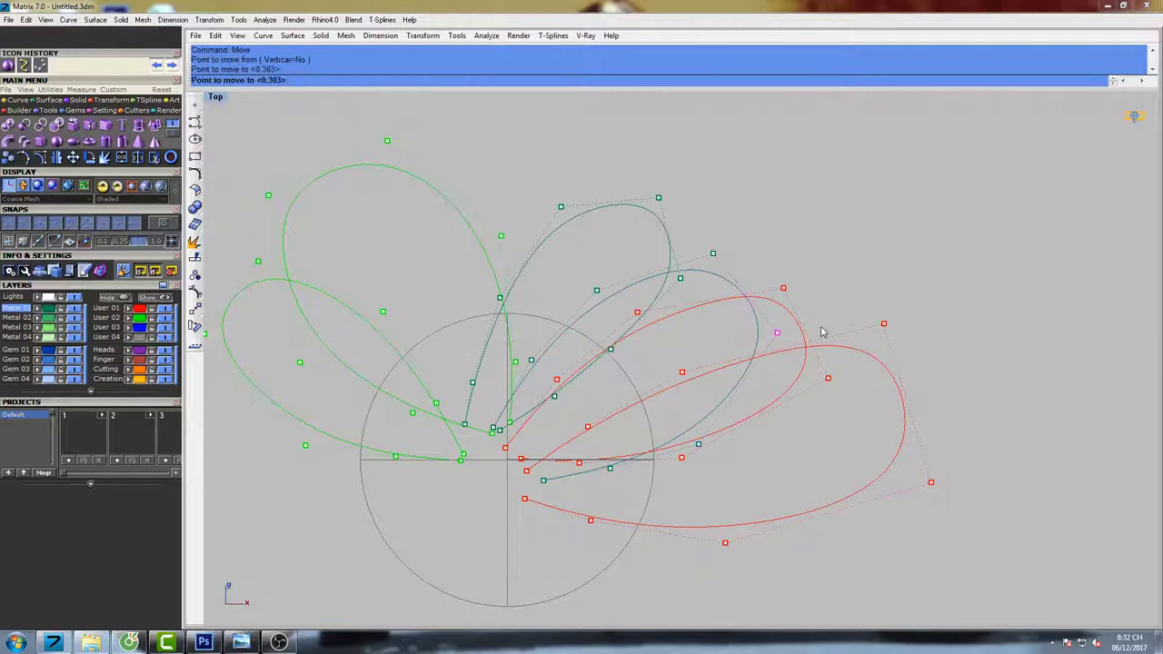
right_click(822, 327)
click(827, 322)
click(824, 320)
Turn off all control points and display them only on the two red petal curves.
scroll(813, 321, down, 6)
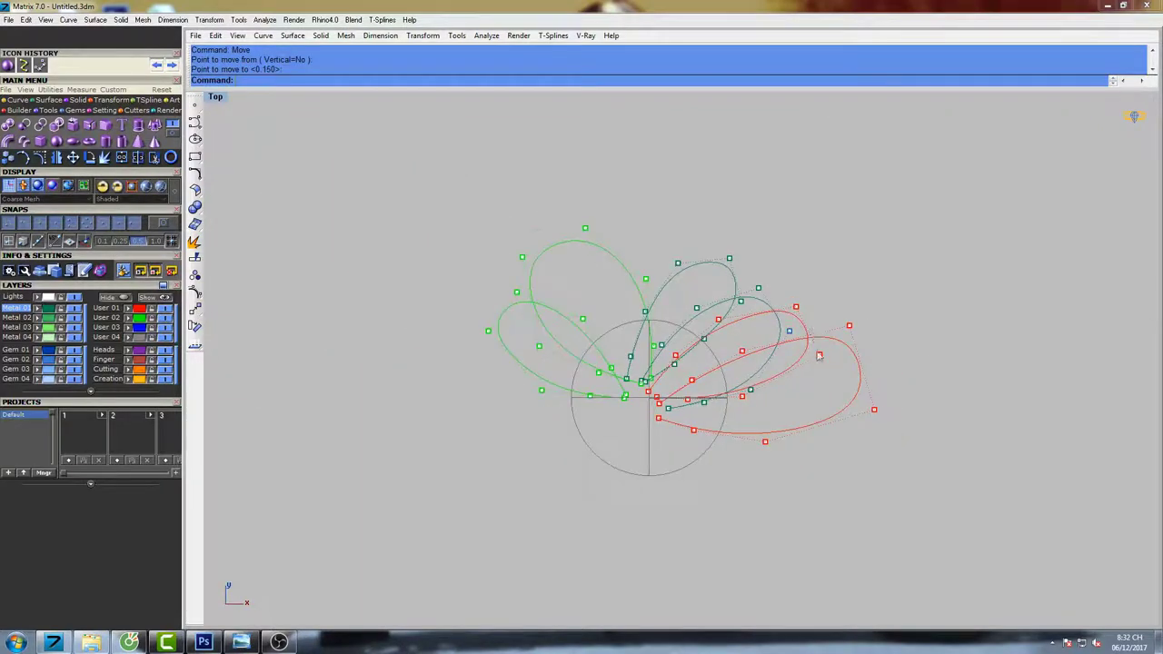
key(Escape)
key(Escape)
right_drag(818, 355, 690, 338)
click(695, 340)
key(F10)
key(F10)
right_drag(663, 299, 645, 331)
right_click(617, 311)
scroll(611, 311, up, 4)
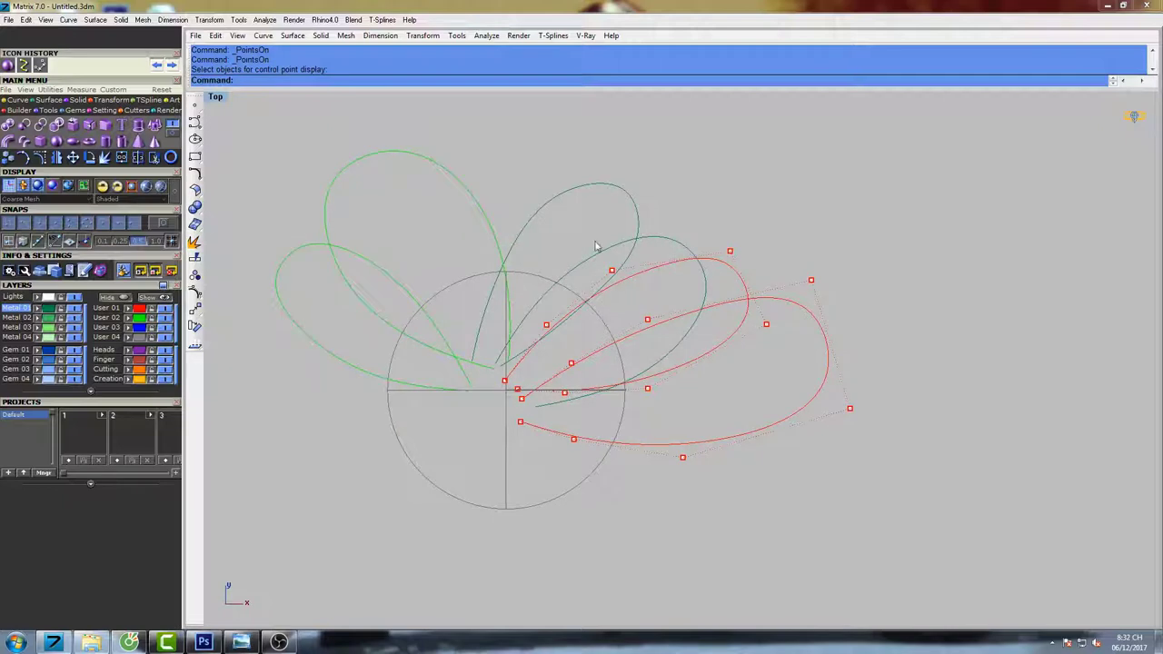
Lower the six upper-edge and end control points of the two red curves about 5.2 units in the Front view, below the pearl.
drag(595, 242, 664, 341)
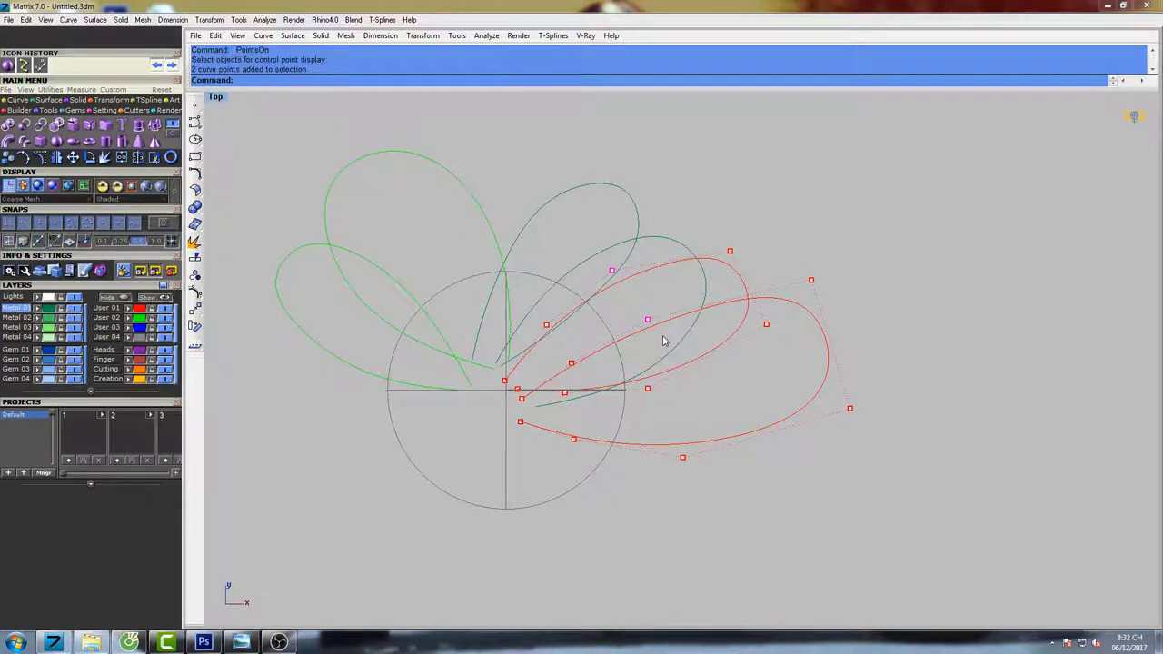
double_click(216, 98)
shift+right_drag(972, 271, 843, 277)
scroll(524, 454, up, 8)
right_drag(556, 454, 521, 446)
click(374, 229)
scroll(377, 222, up, 10)
right_drag(379, 220, 419, 232)
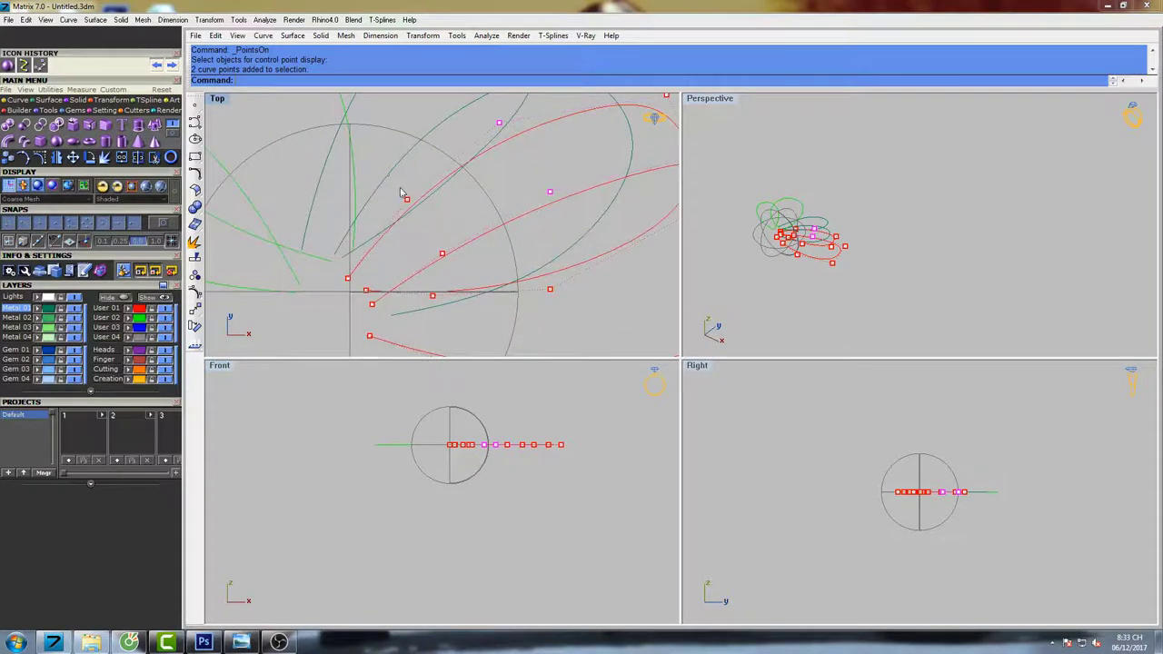
drag(400, 188, 465, 272)
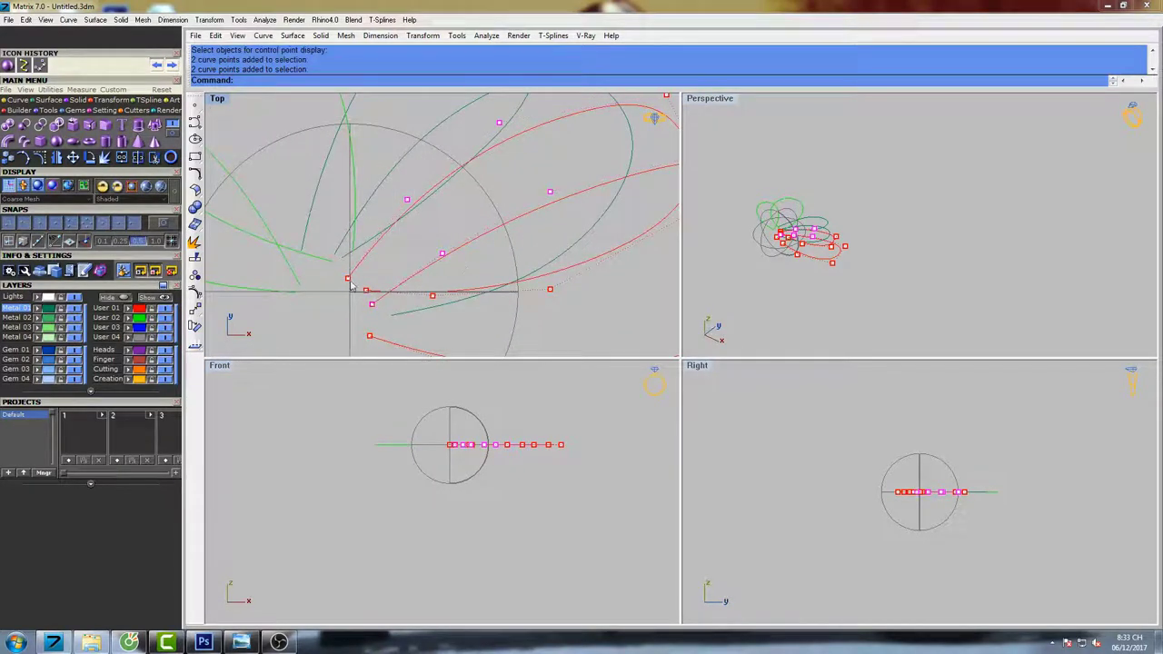
scroll(399, 306, down, 3)
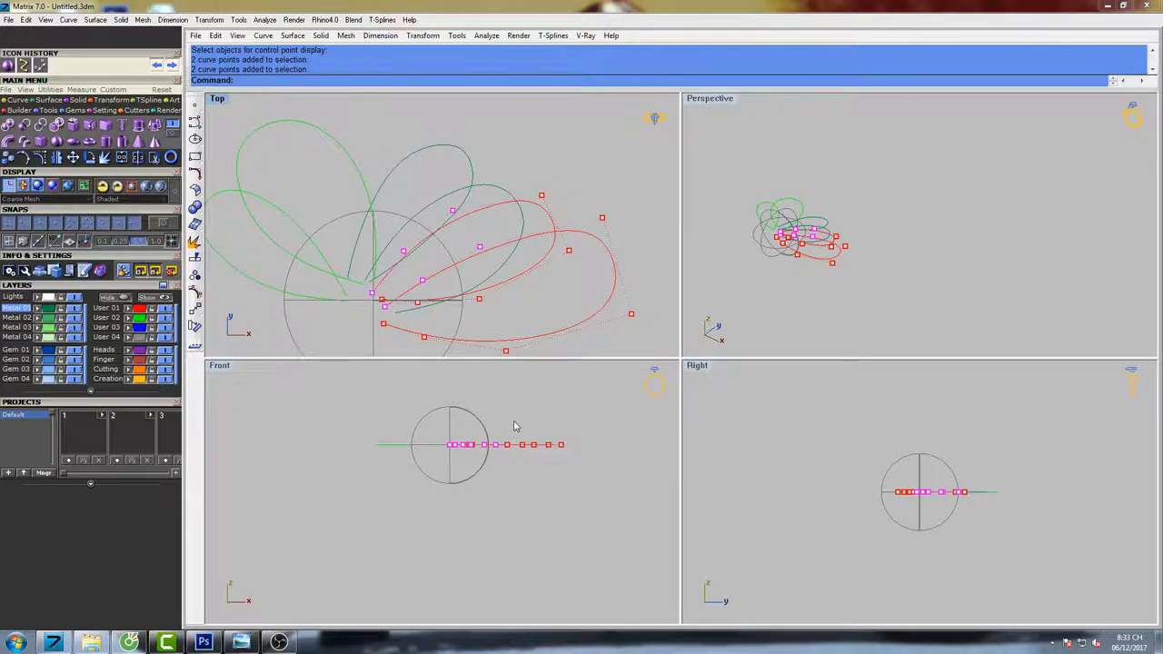
text(Move)
key(Return)
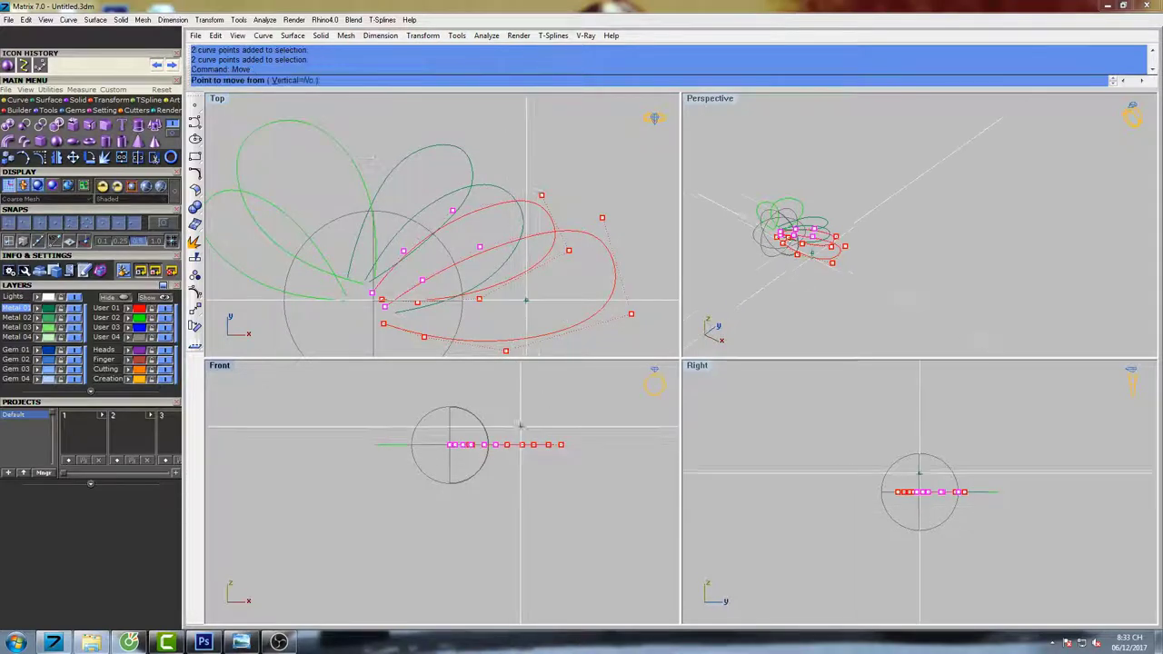
click(521, 407)
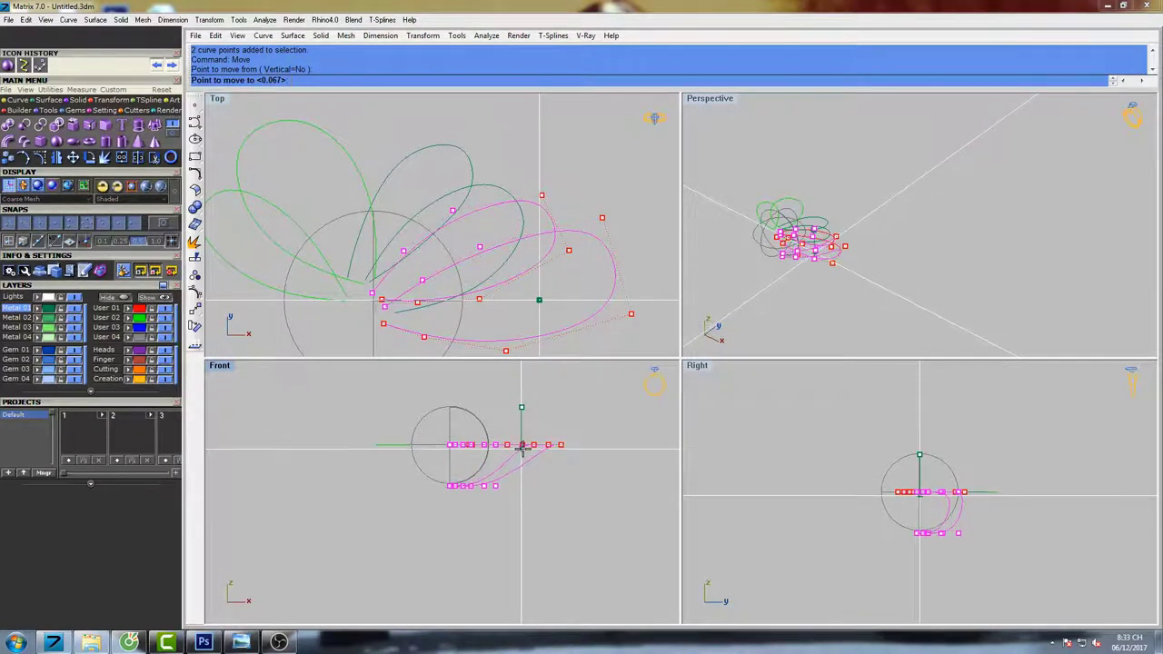
click(522, 452)
Lower the upper tip control points of both red curves about 3.2 units in the Front view, plus a slight extra nudge down.
right_drag(536, 439, 511, 412)
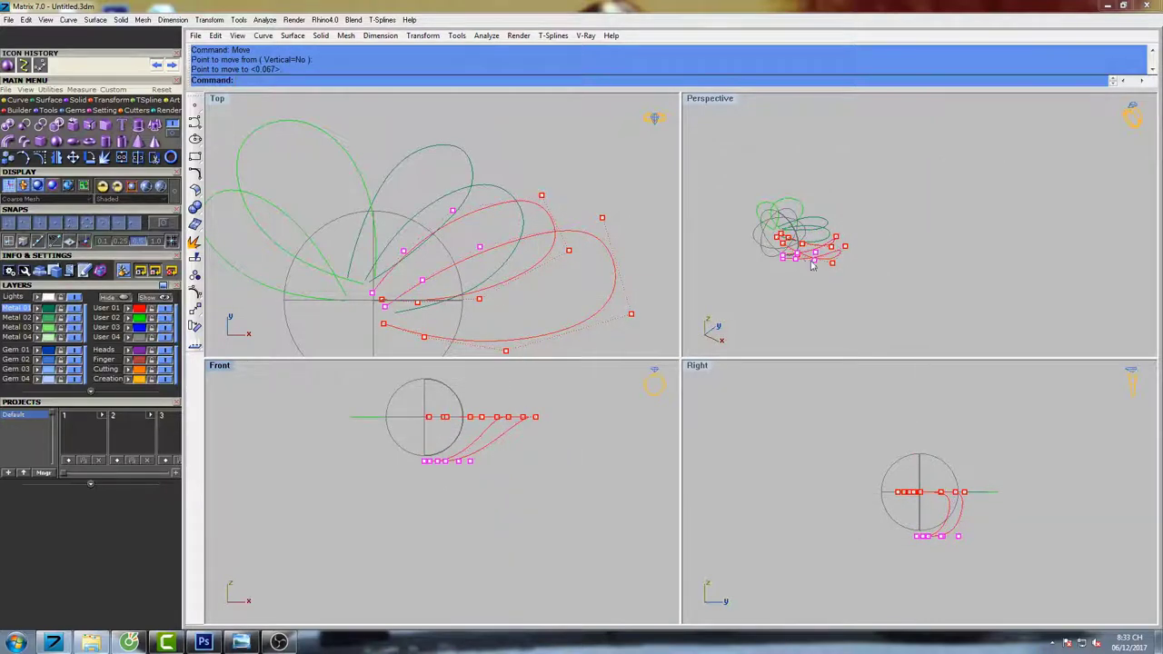
right_drag(813, 265, 779, 287)
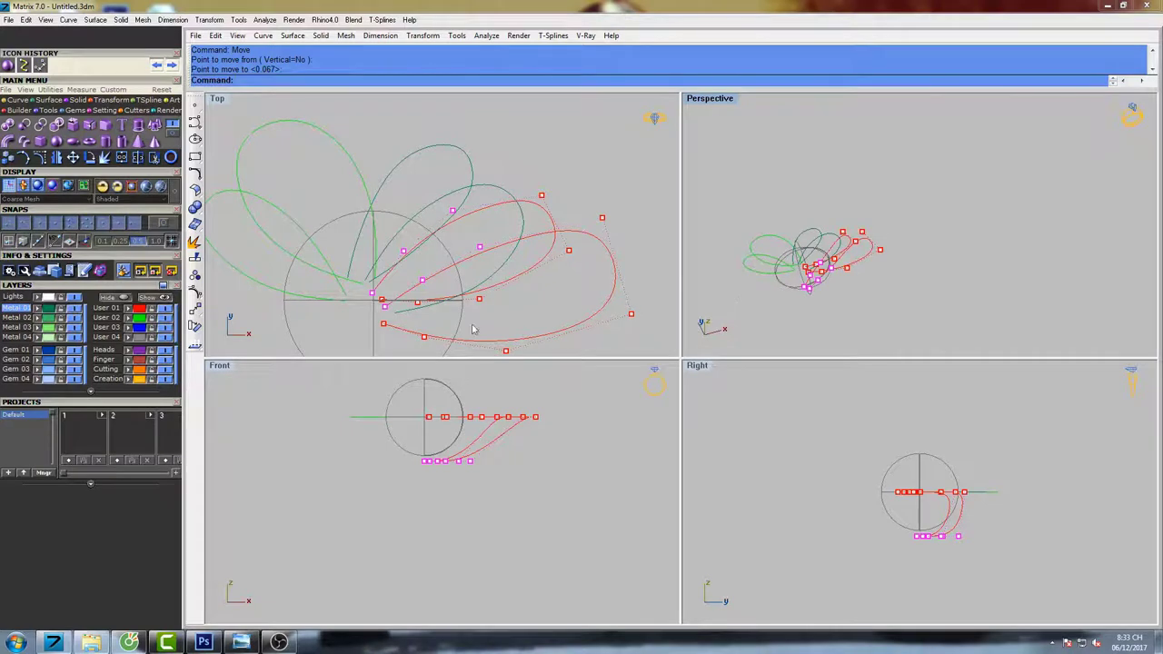
right_drag(432, 269, 475, 265)
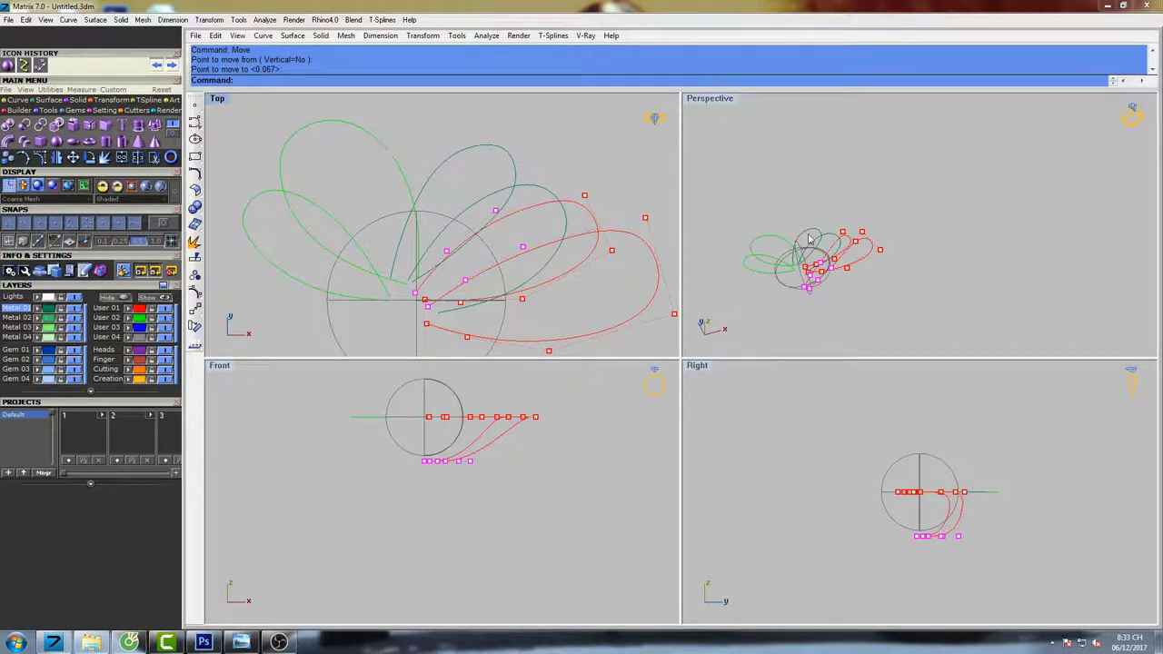
right_drag(774, 264, 872, 263)
scroll(915, 267, up, 7)
drag(751, 237, 786, 212)
shift+drag(721, 179, 742, 216)
right_drag(495, 417, 544, 427)
text(Move)
key(Return)
scroll(543, 427, up, 6)
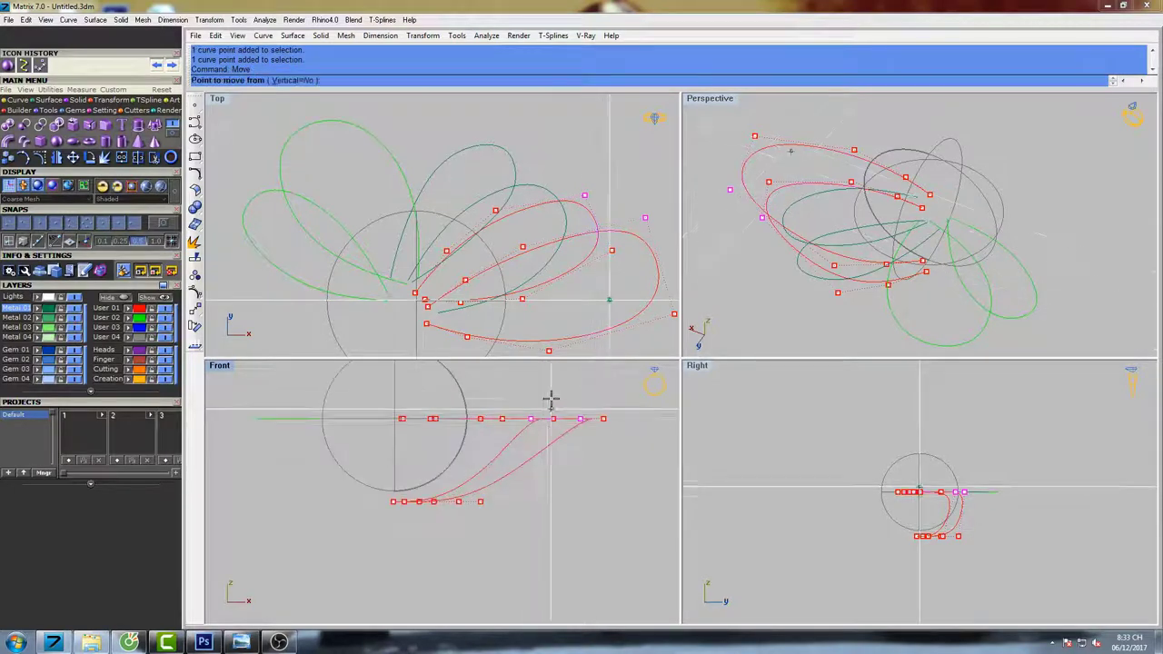
click(551, 400)
click(561, 452)
right_click(567, 431)
click(571, 398)
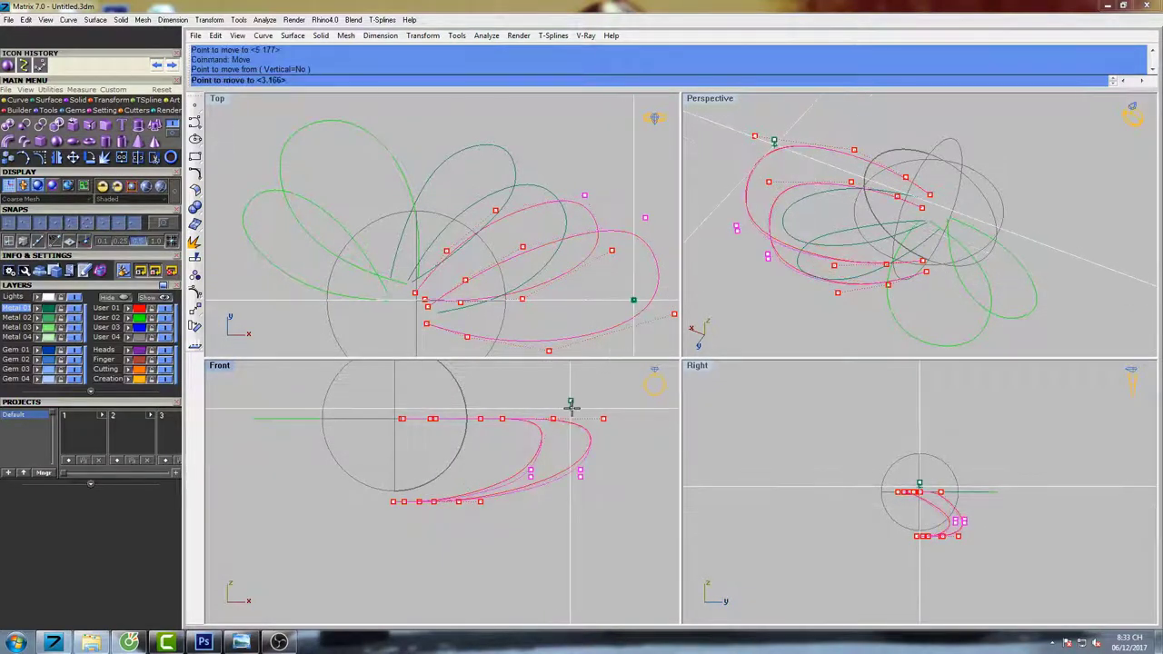
click(571, 401)
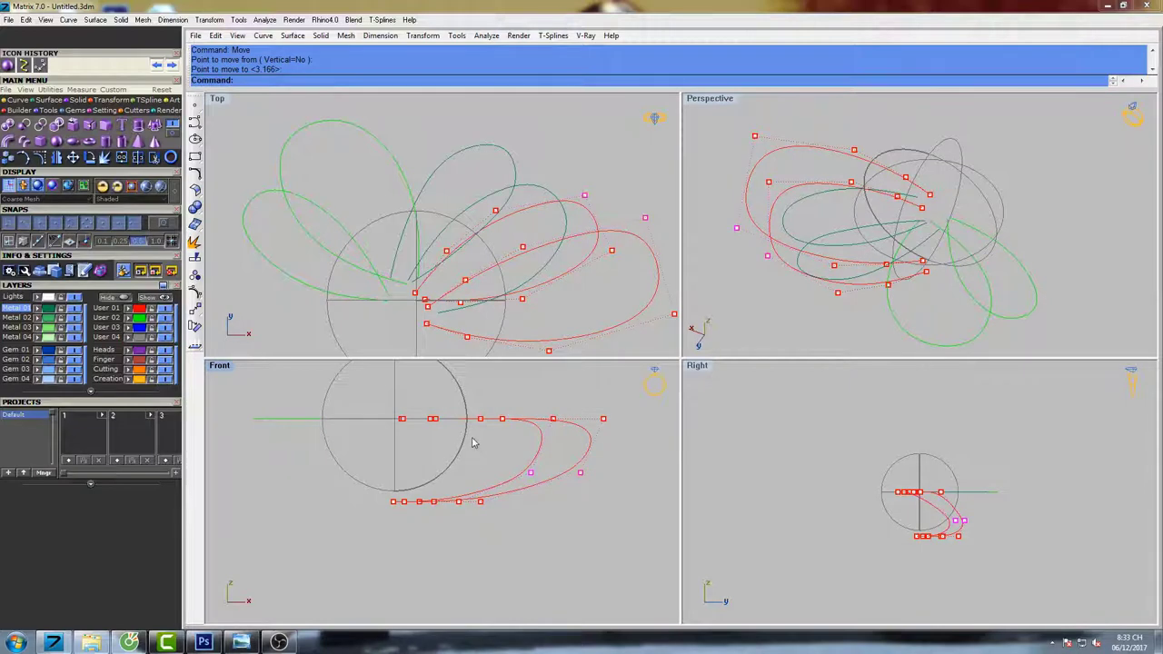
Raise the middle lower-edge control point of each red curve slightly in the Front view.
drag(470, 439, 508, 407)
right_click(511, 400)
click(513, 394)
click(515, 386)
Lower the four inner control points of the red curves' lower edges about 2.2 units in the Front view, plus about 1.2 more.
right_drag(453, 419, 512, 425)
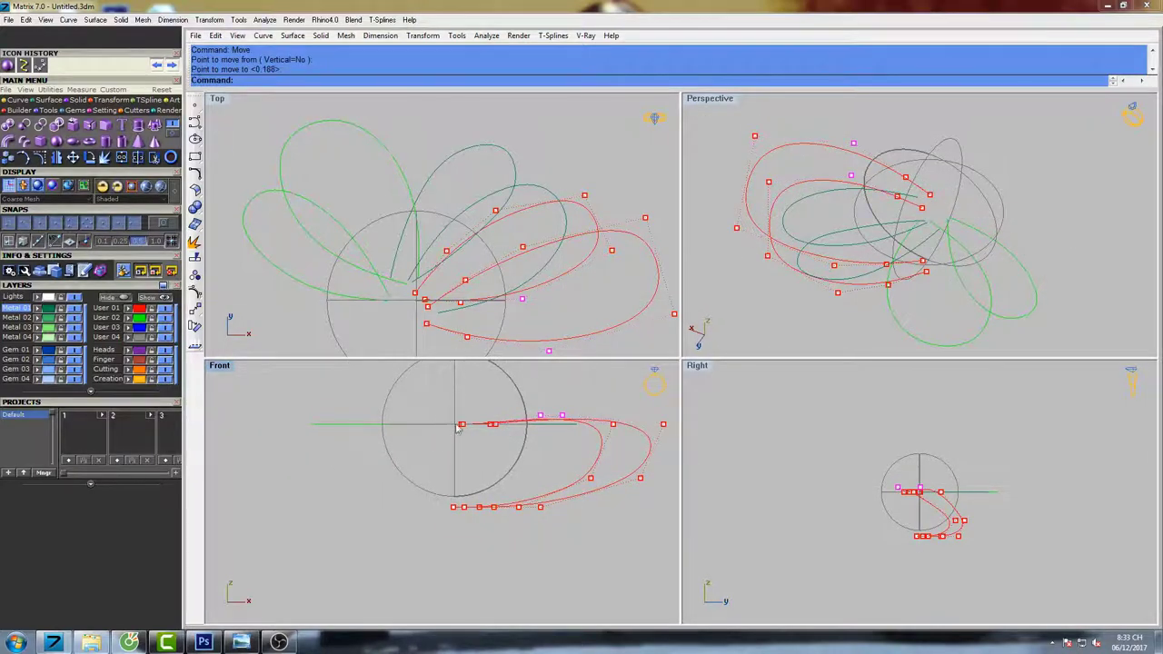
drag(502, 411, 502, 408)
right_click(501, 408)
click(514, 380)
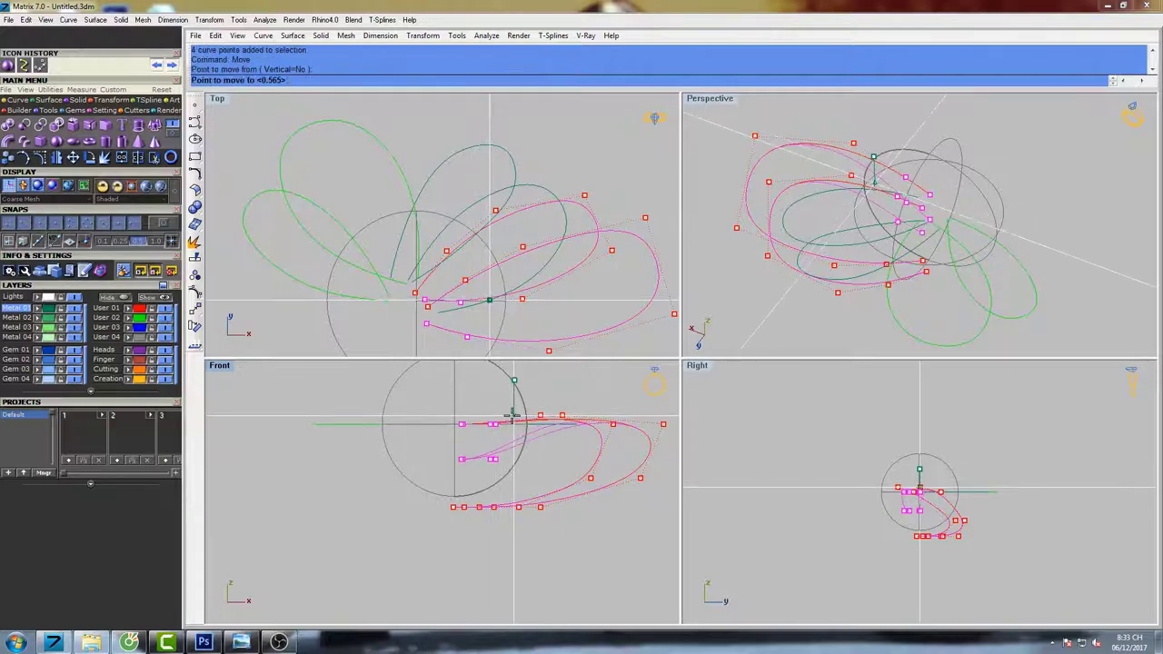
click(513, 415)
right_click(514, 415)
click(514, 389)
click(513, 407)
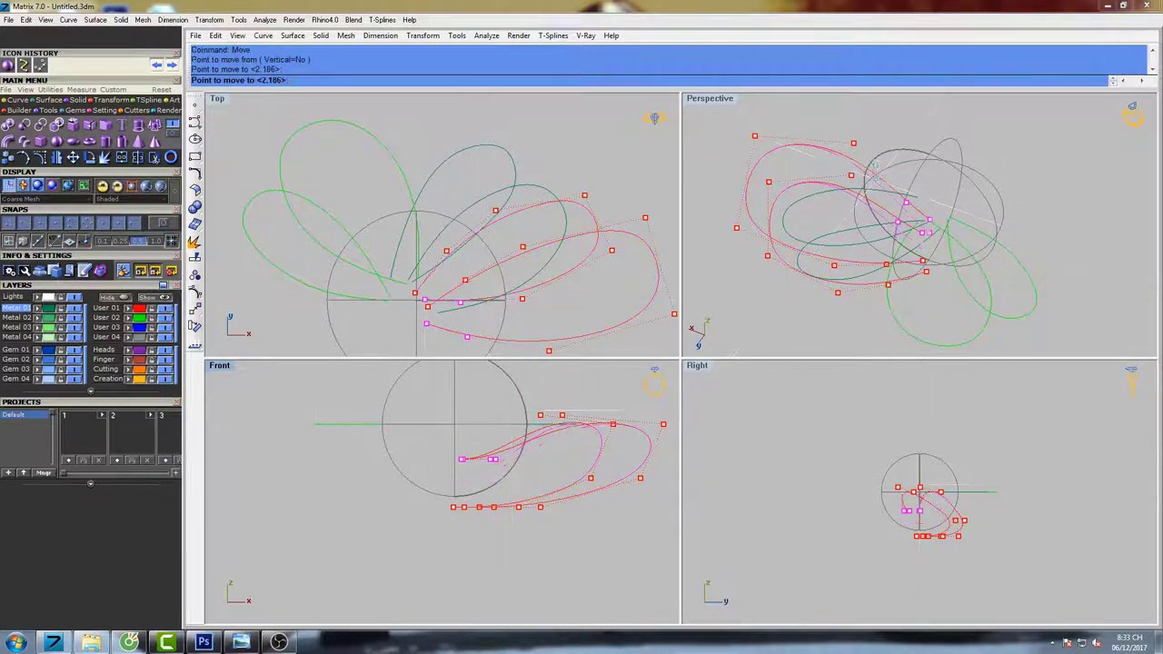
Lower the same four inner control points of the red curves by about another 0.45 units, closer to the pearl's underside.
right_drag(542, 425, 514, 423)
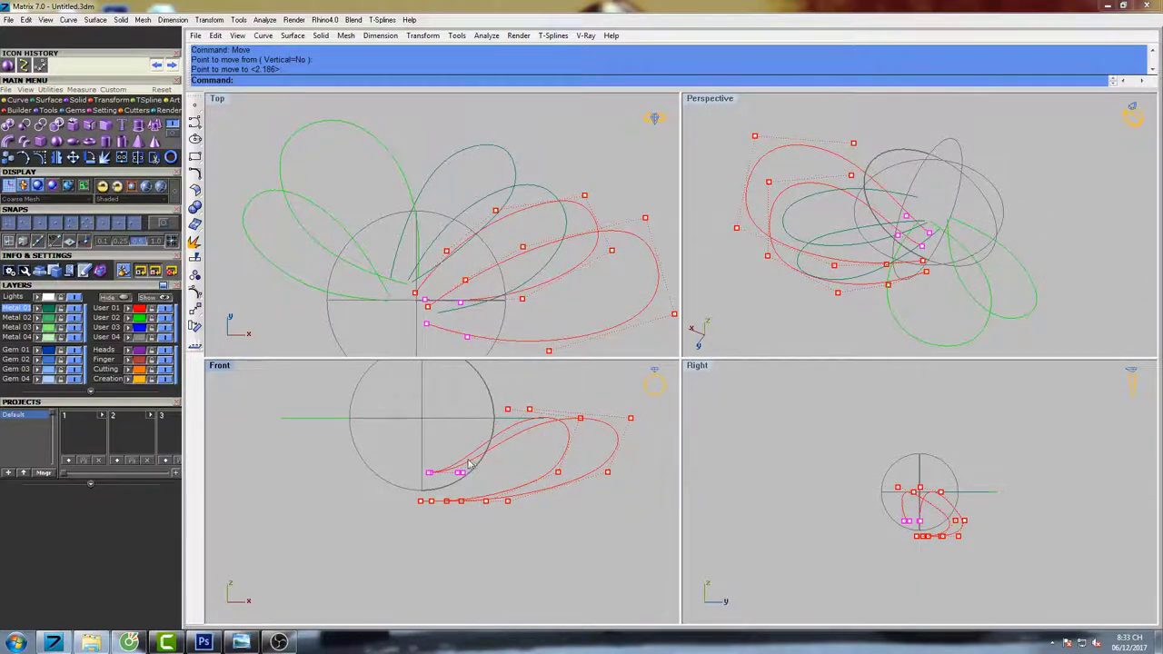
scroll(469, 463, up, 4)
right_click(470, 463)
click(477, 427)
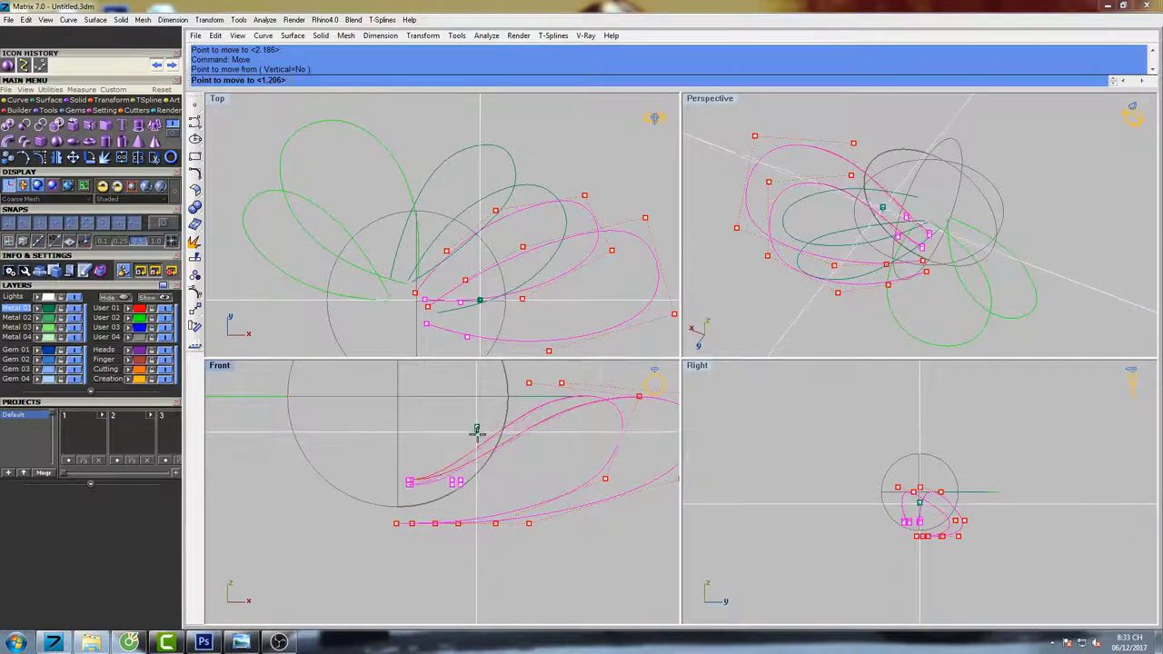
click(477, 434)
Lower the upper tip control points of both red curves about 1.8 units, plus about 0.6 more, below their base points.
scroll(521, 443, down, 2)
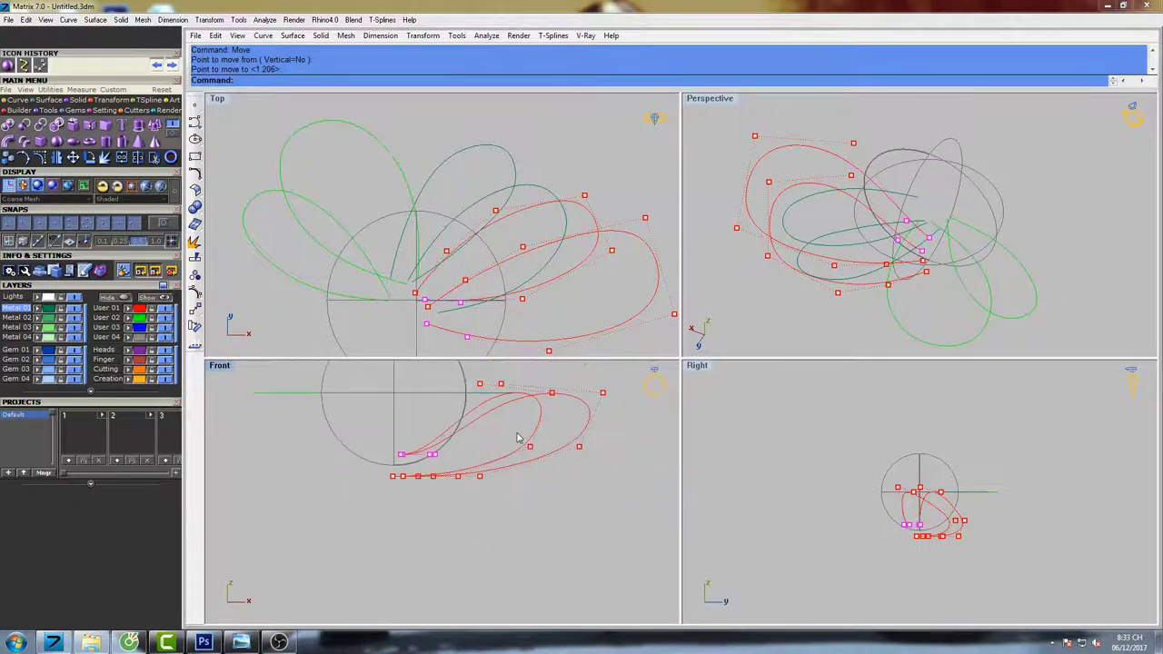
drag(517, 432, 603, 478)
right_click(611, 418)
click(612, 413)
click(612, 442)
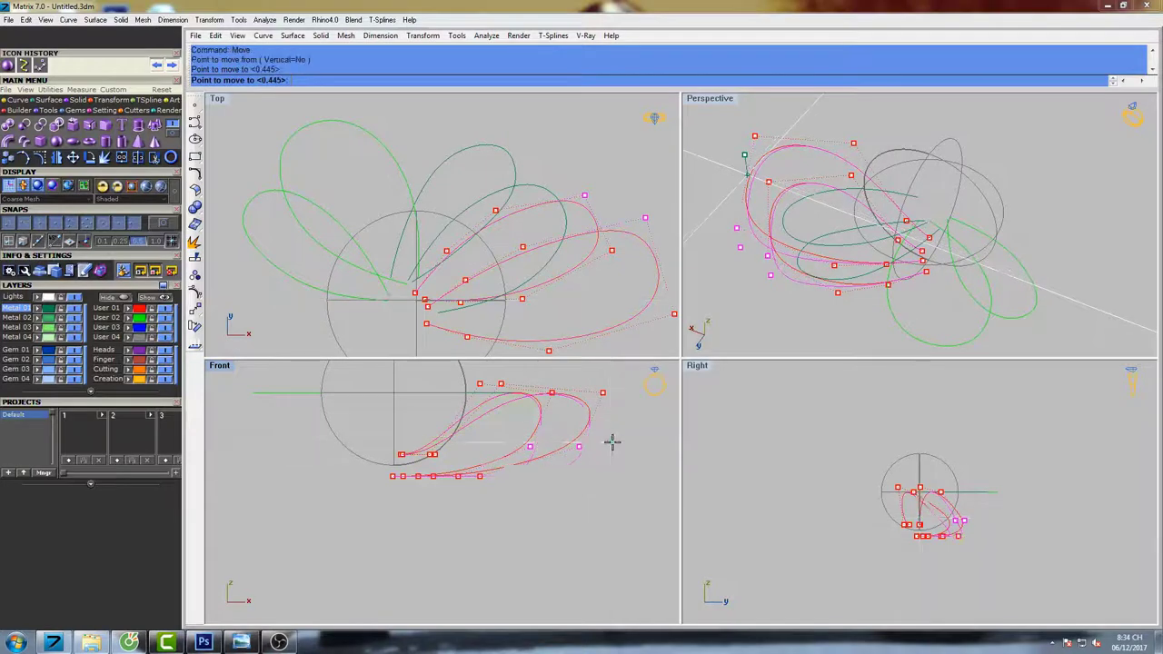
scroll(534, 471, up, 6)
right_click(545, 447)
click(550, 433)
click(550, 454)
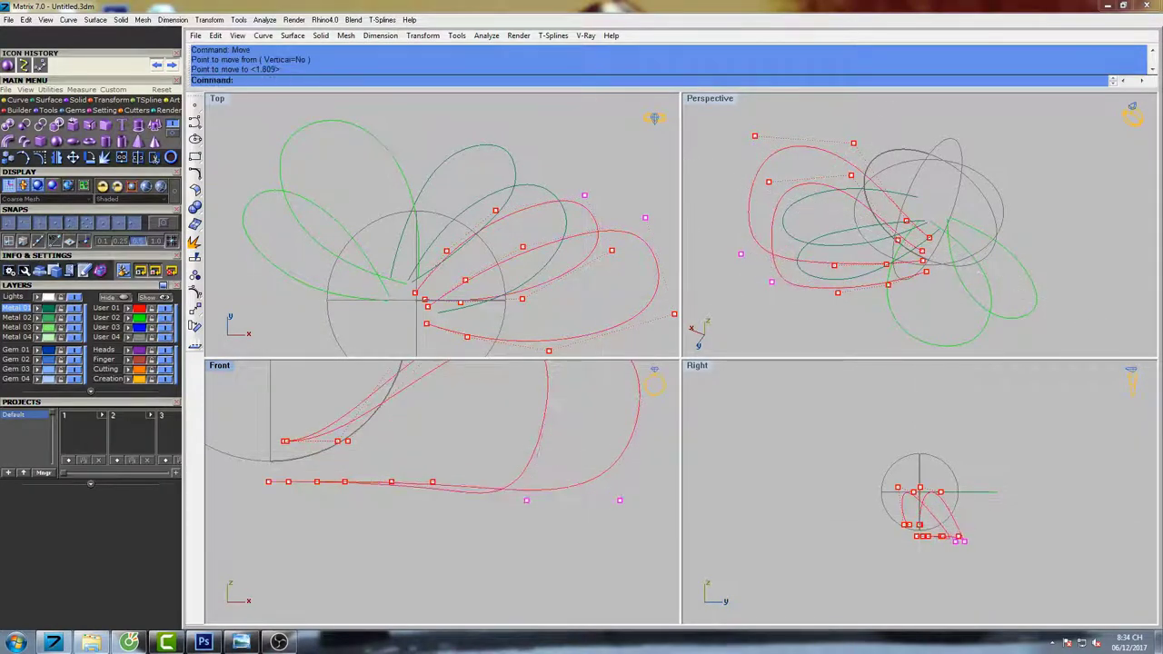
Raise the four inner upper-edge control points of the red curves in the Front view to just beneath the pearl.
scroll(444, 463, down, 6)
scroll(389, 478, up, 8)
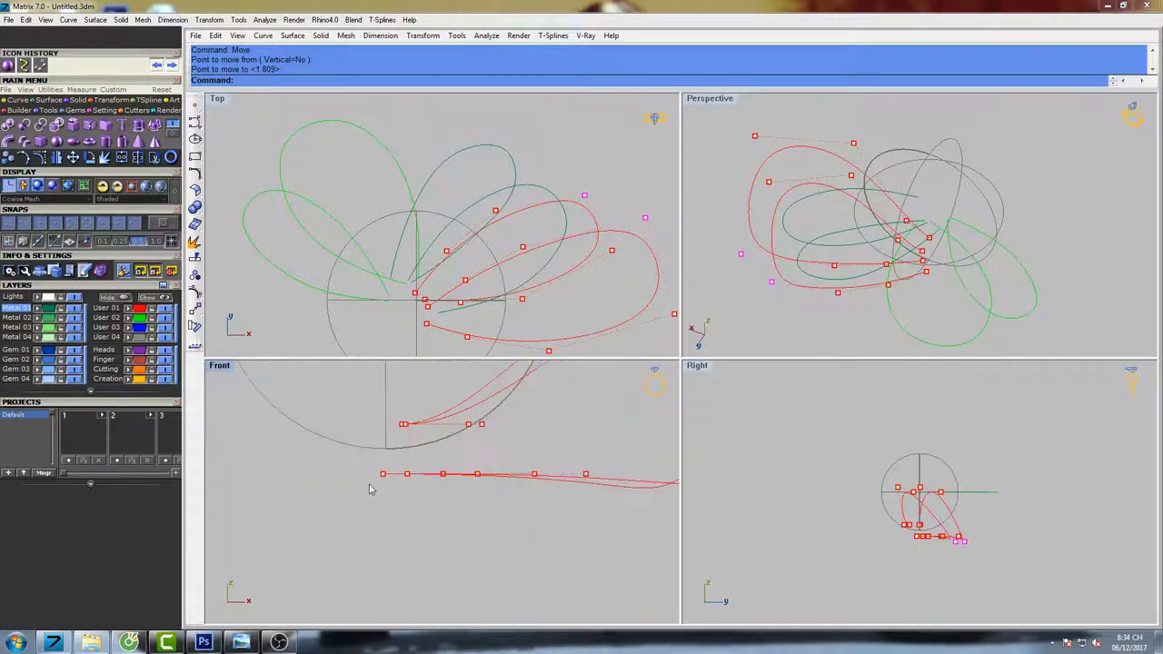
drag(513, 459, 511, 460)
key(Return)
click(528, 435)
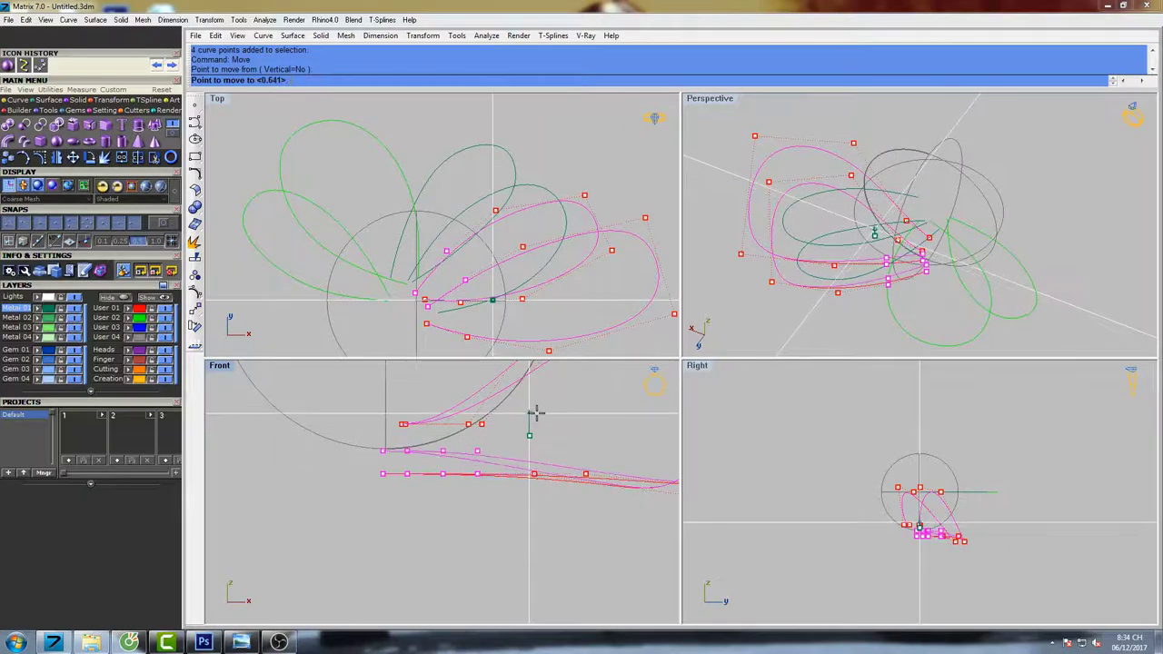
click(535, 422)
scroll(536, 426, down, 8)
right_drag(540, 427, 519, 441)
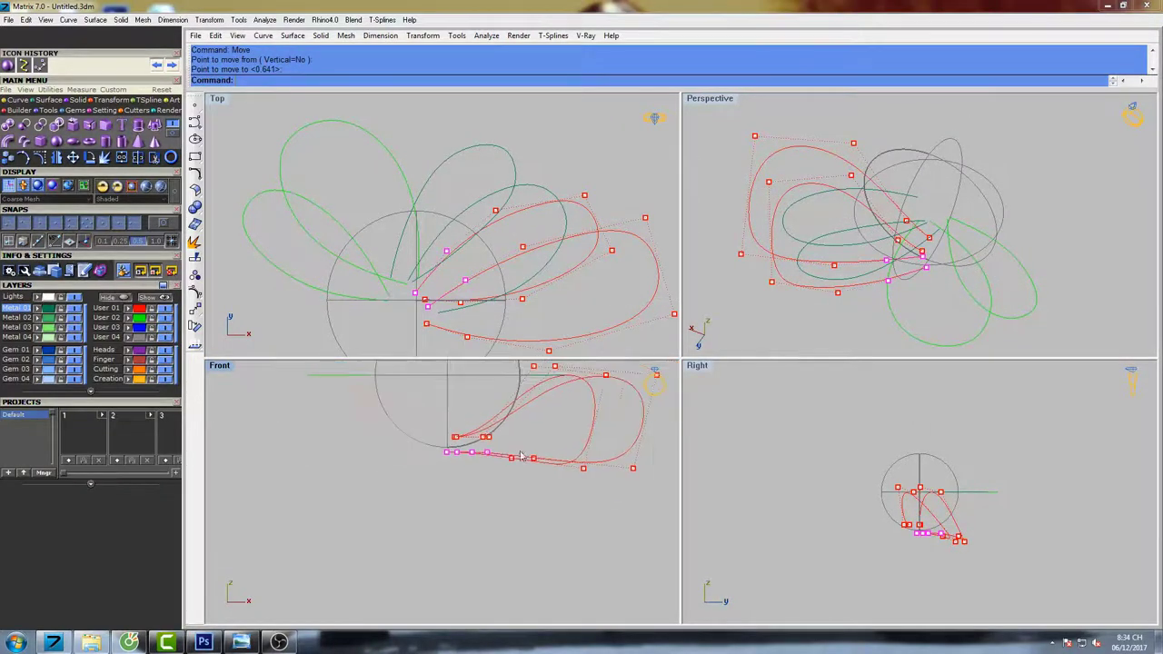
Lower the middle lower-edge control point of the larger red curve by about 0.2 units, plus about 0.16 more, in the Front view.
scroll(522, 457, up, 6)
drag(527, 472, 565, 450)
key(Return)
click(582, 404)
click(584, 410)
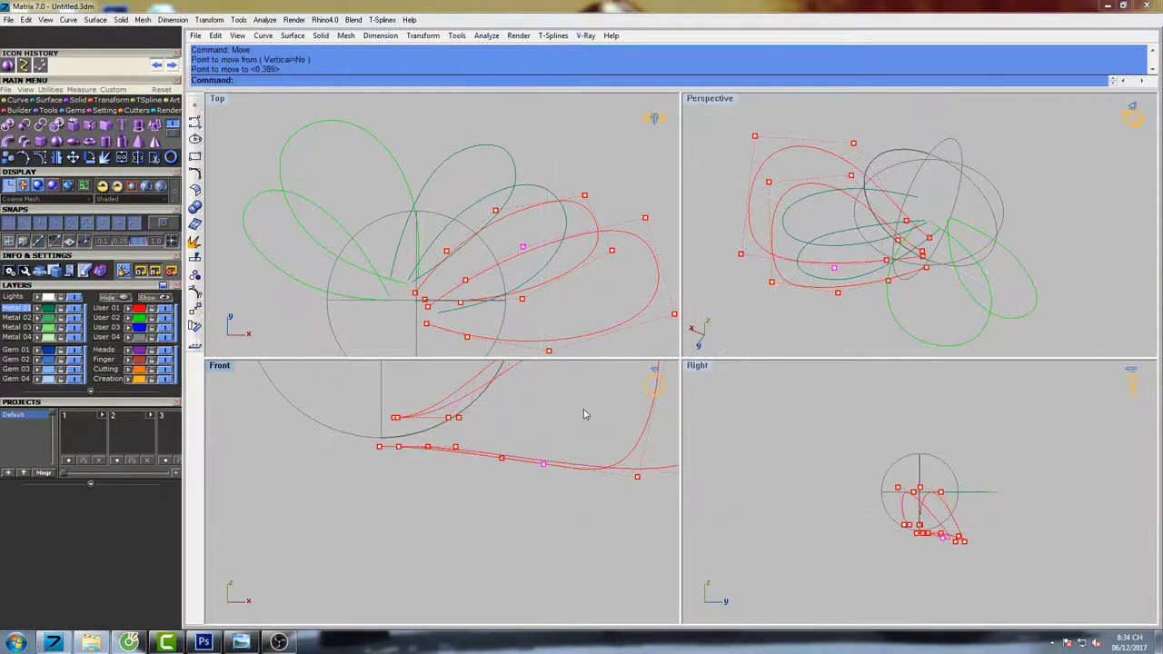
key(Return)
click(586, 403)
click(587, 408)
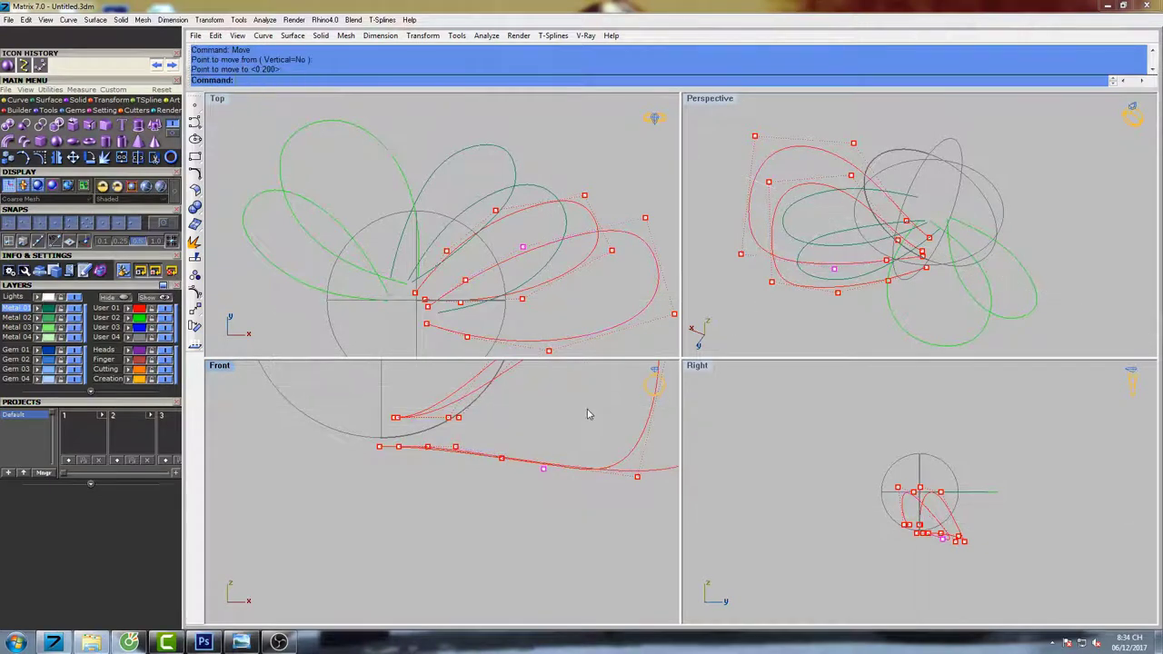
Lower the four inner lower-edge control points of the red curves by about 0.3 units beneath the pearl.
drag(466, 438, 469, 435)
key(Return)
click(482, 417)
click(483, 427)
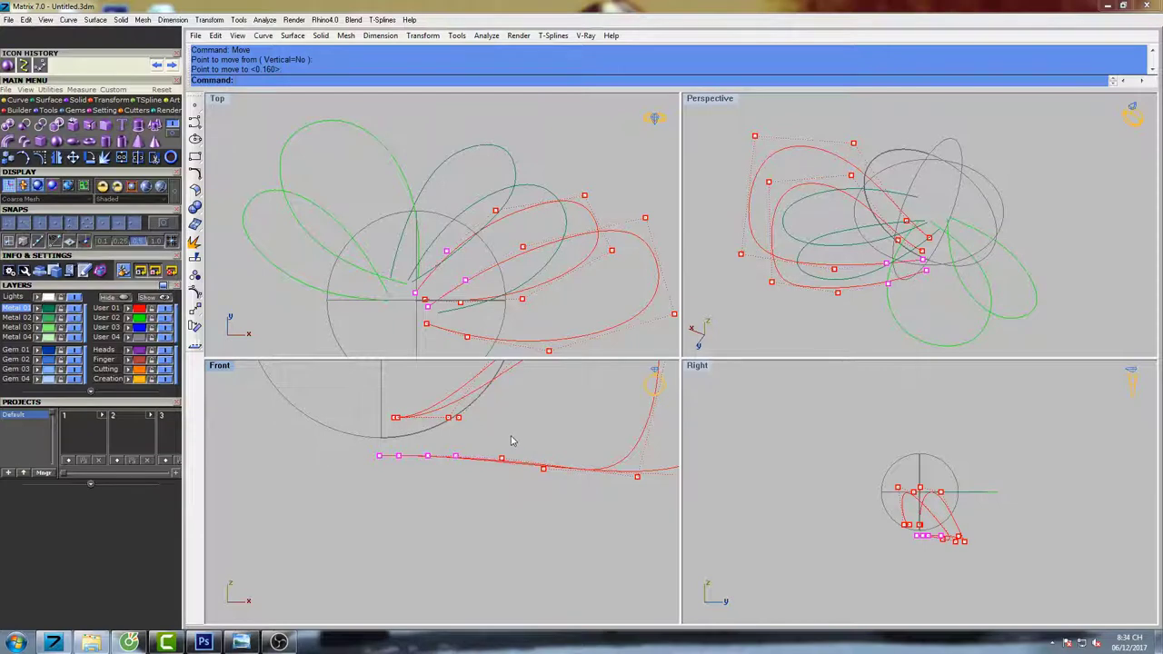
Raise the two outermost lower-edge control points of the red curves very slightly in the Front view.
right_drag(510, 441, 436, 459)
scroll(508, 468, down, 4)
drag(483, 529, 574, 505)
key(Return)
click(593, 482)
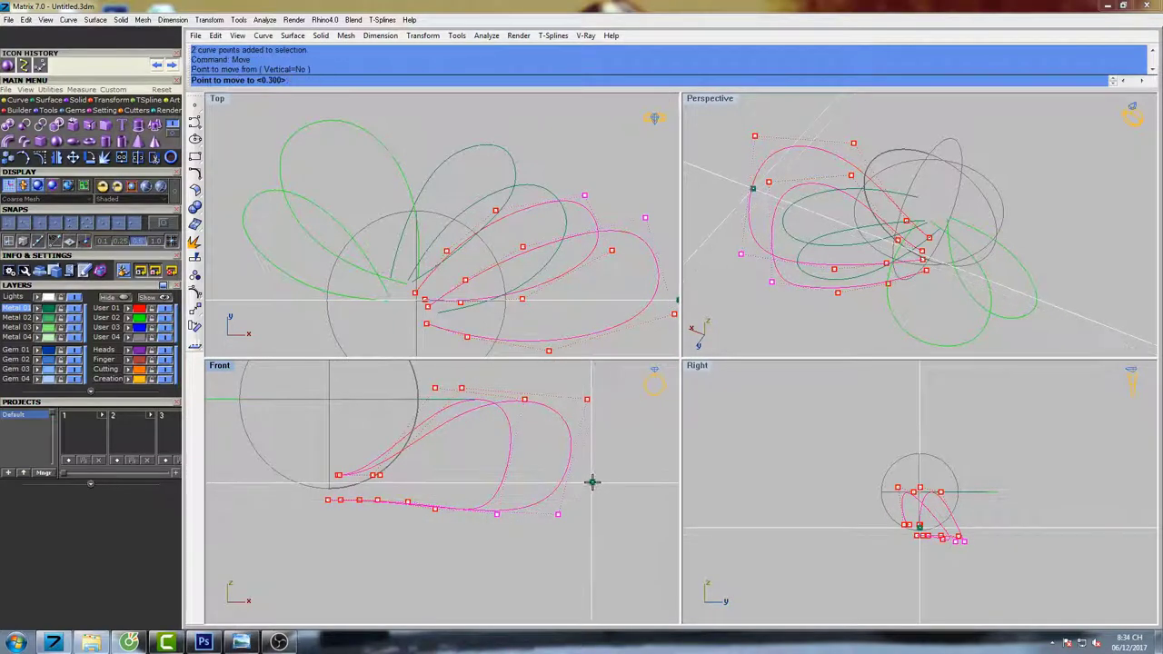
click(593, 480)
Lower the two outer upper-edge control points of the red curves by about 0.67 units, plus about 0.15 more.
right_drag(584, 441, 576, 476)
drag(492, 470, 585, 425)
key(Return)
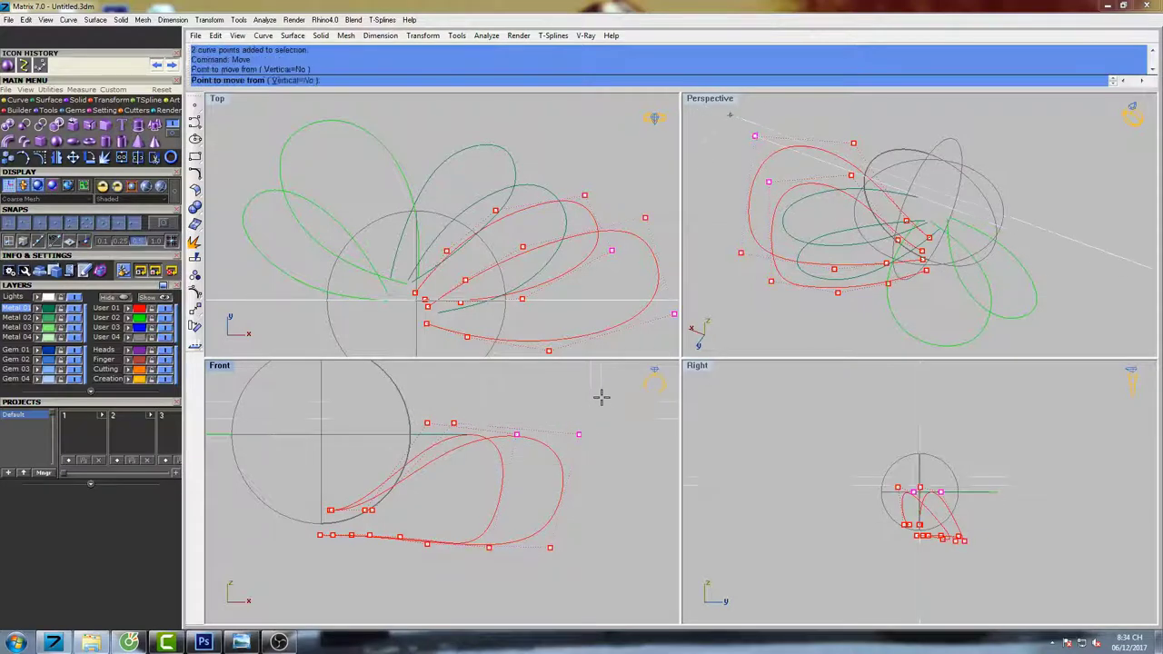
click(601, 397)
click(602, 409)
key(Return)
click(606, 401)
click(608, 405)
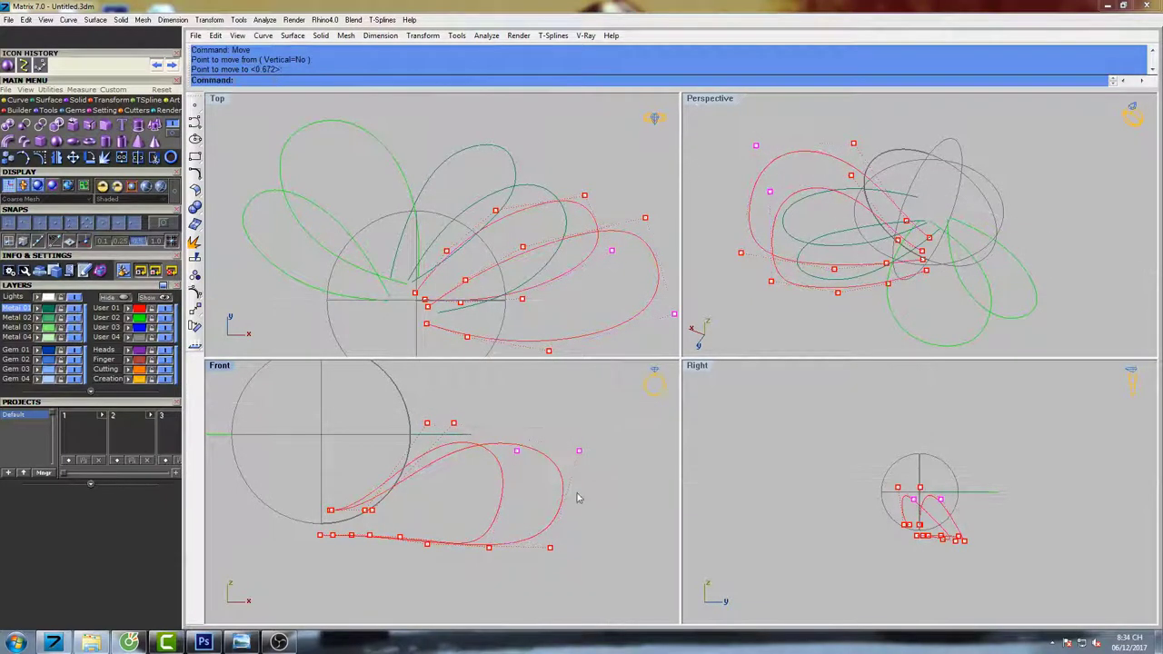
Hide the red curves' control points and show those of the two dark green petal curves.
right_drag(577, 498, 600, 450)
right_drag(473, 446, 506, 465)
scroll(422, 488, up, 8)
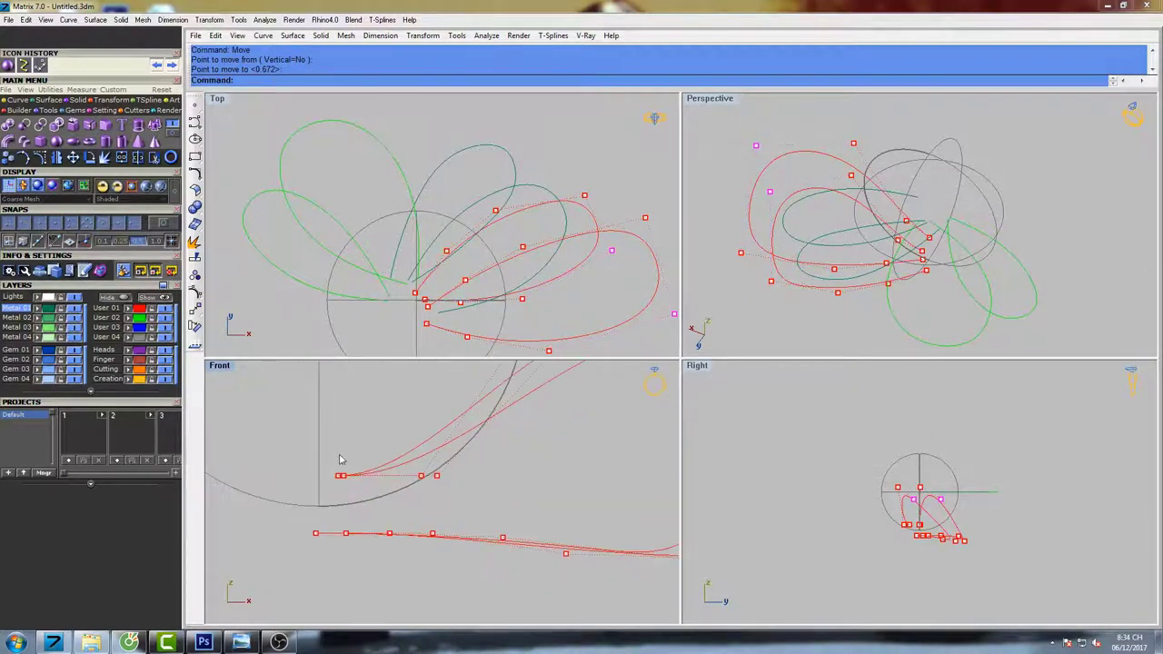
right_drag(470, 367, 462, 388)
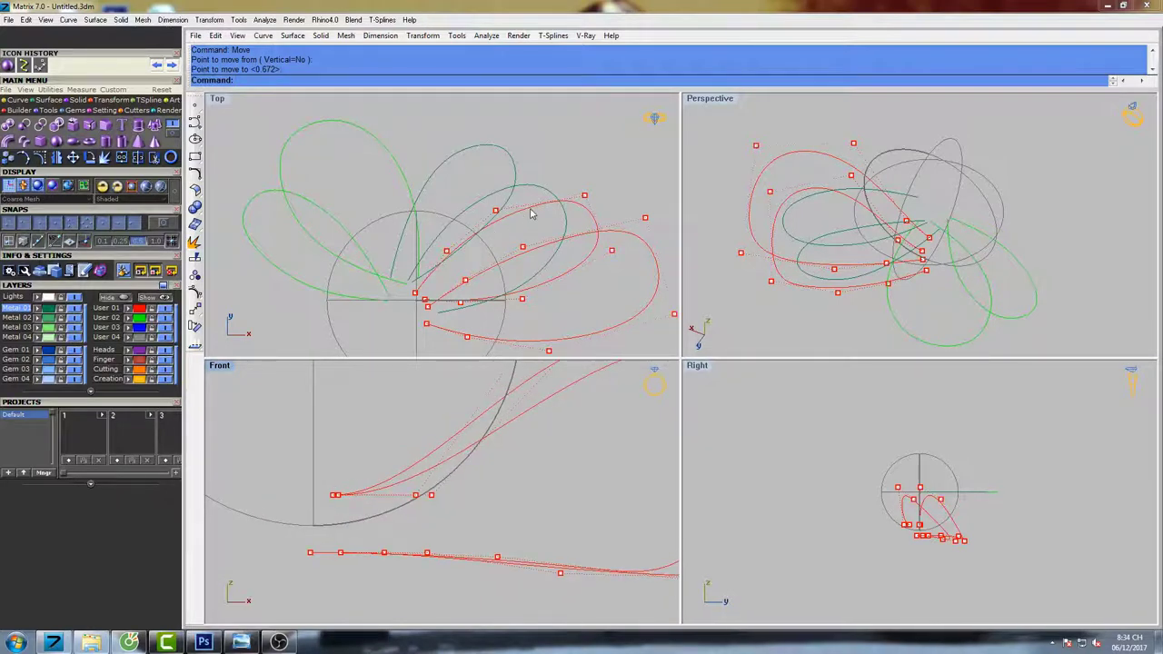
key(Escape)
click(517, 172)
right_drag(515, 194, 486, 196)
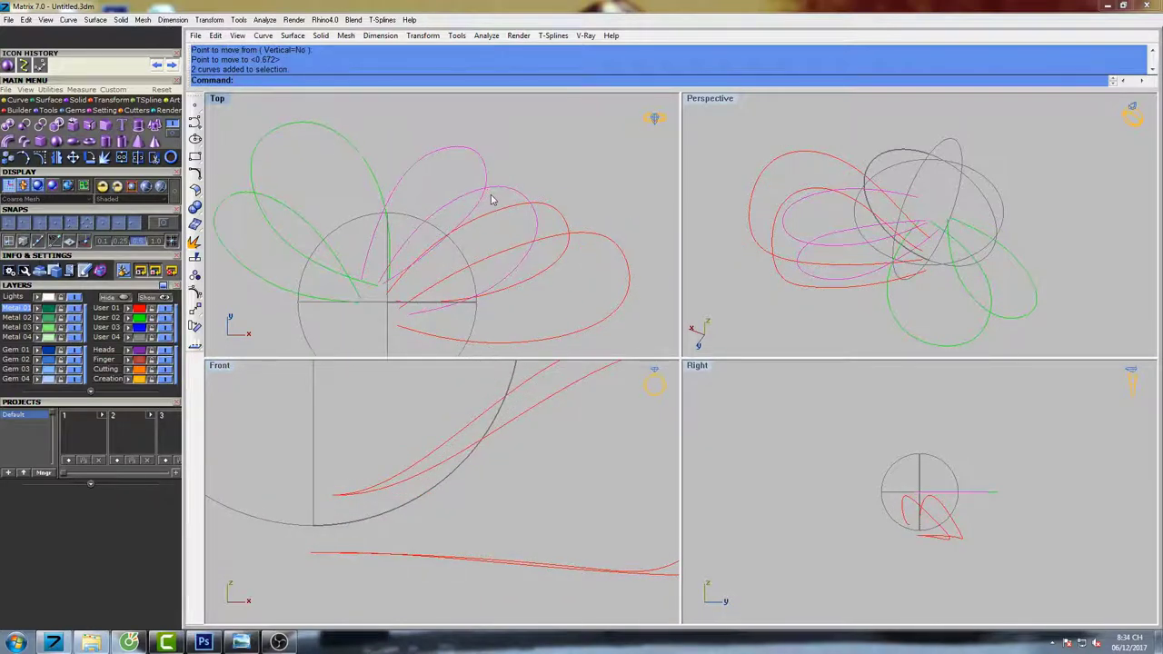
key(F10)
Select one outer control point on each dark green curve and show the control points of the two light green petal curves.
scroll(368, 295, up, 5)
scroll(329, 253, down, 4)
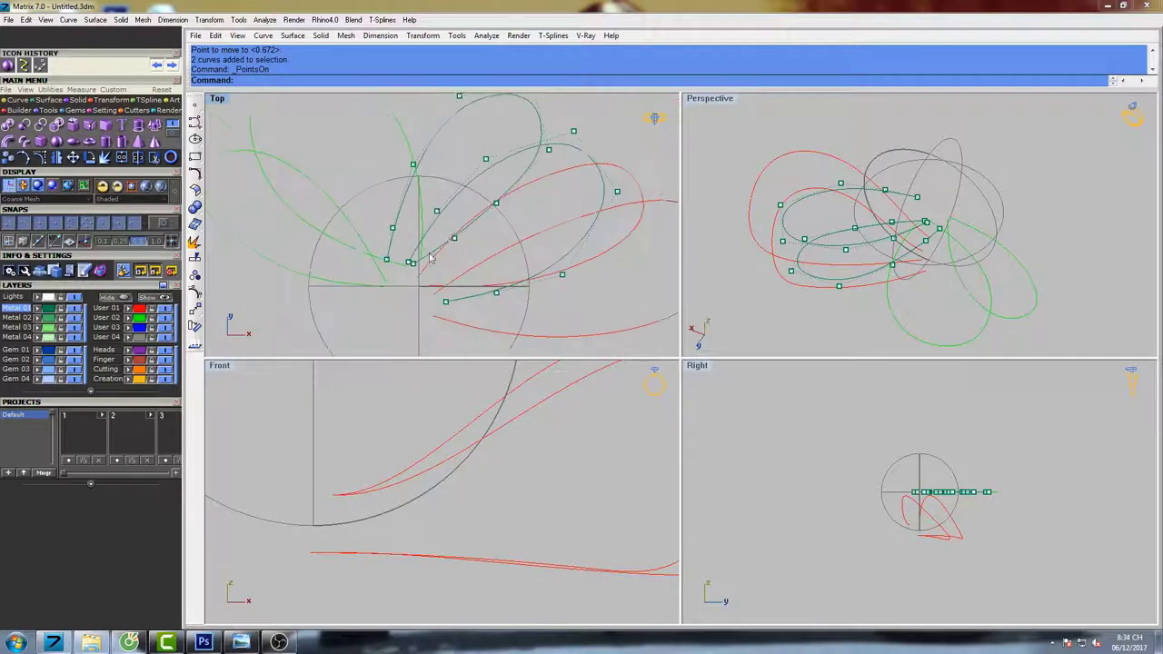
right_drag(817, 256, 773, 229)
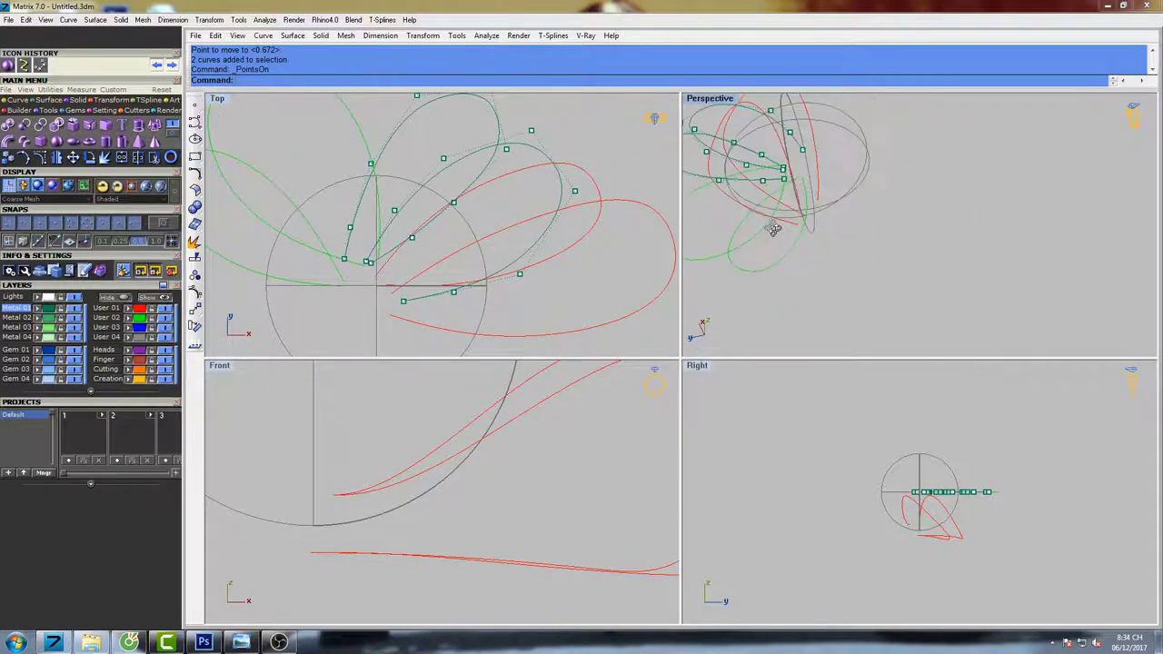
right_drag(500, 265, 488, 273)
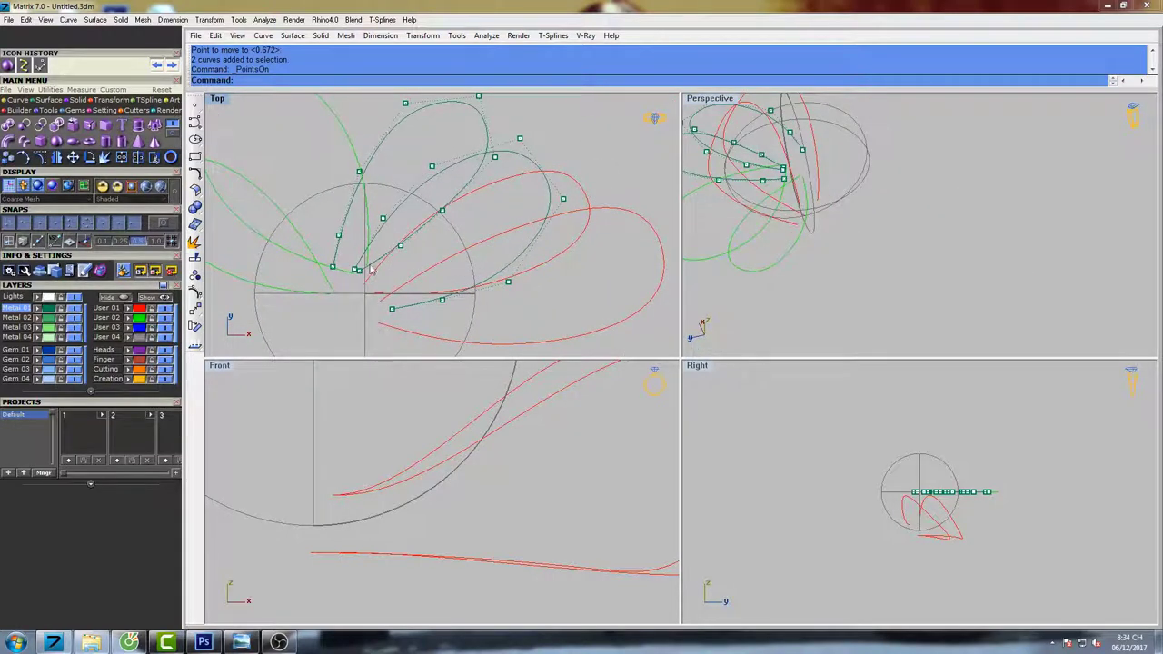
right_drag(437, 202, 437, 229)
click(432, 195)
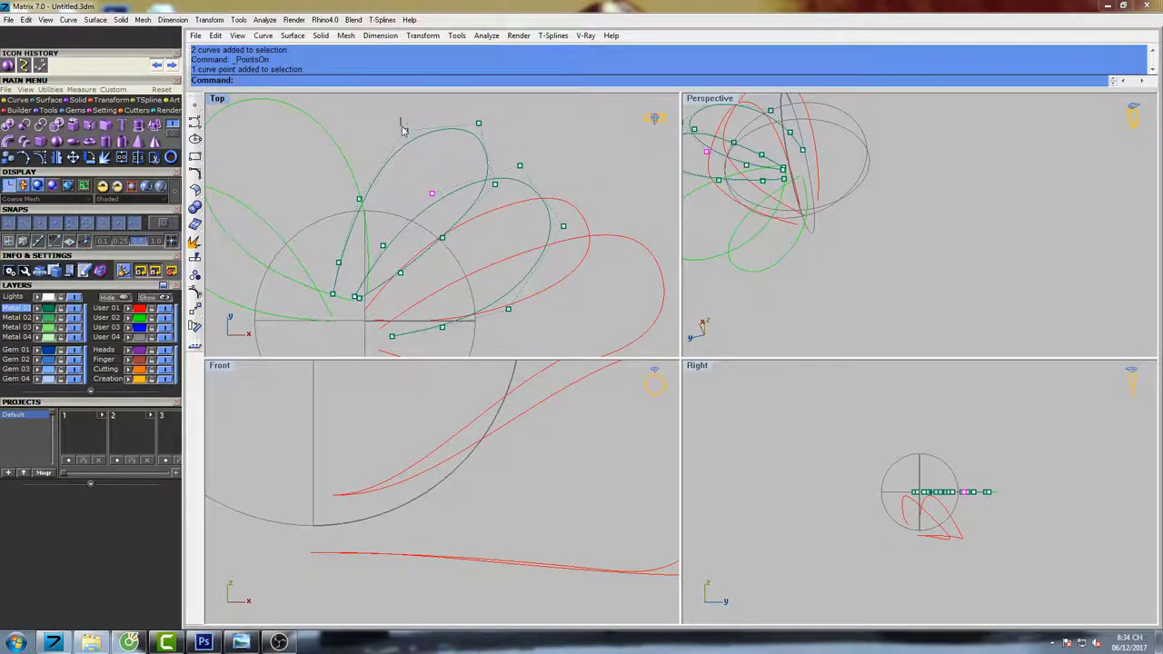
shift+drag(402, 125, 412, 139)
right_drag(342, 186, 414, 219)
shift+drag(337, 205, 284, 272)
right_drag(386, 255, 389, 218)
key(F10)
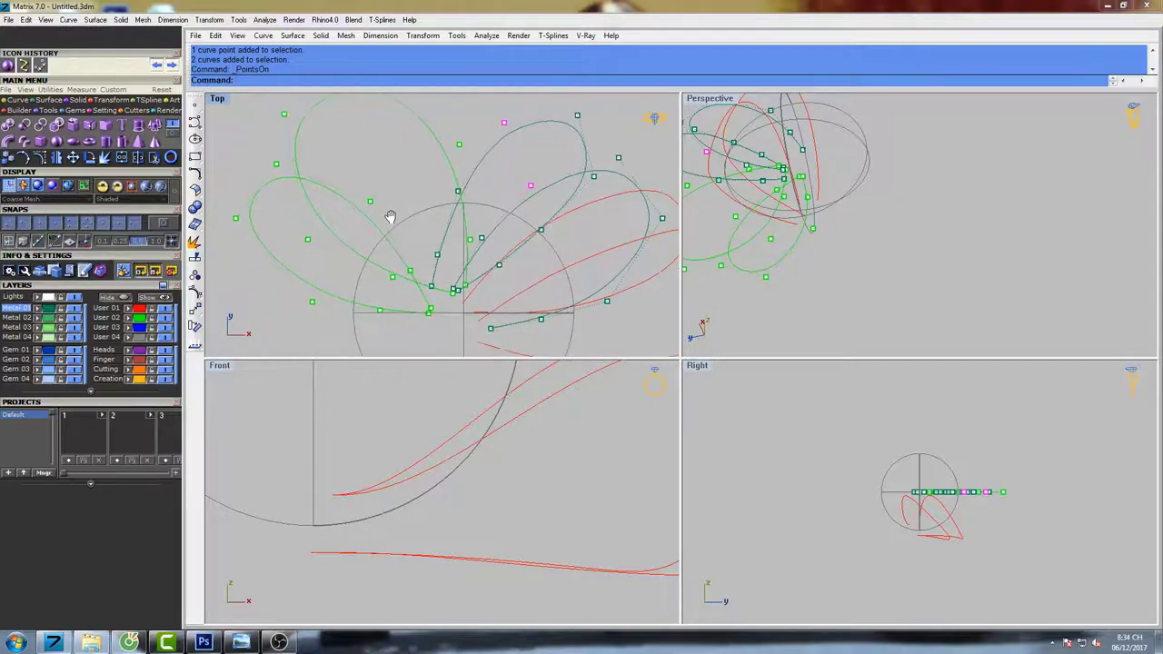
Lower one side's control points of the dark and light green curves about 5.09 units, level with the red curves' lower edges under the pearl.
scroll(450, 312, up, 8)
scroll(444, 252, down, 10)
right_drag(456, 241, 488, 279)
scroll(428, 292, up, 4)
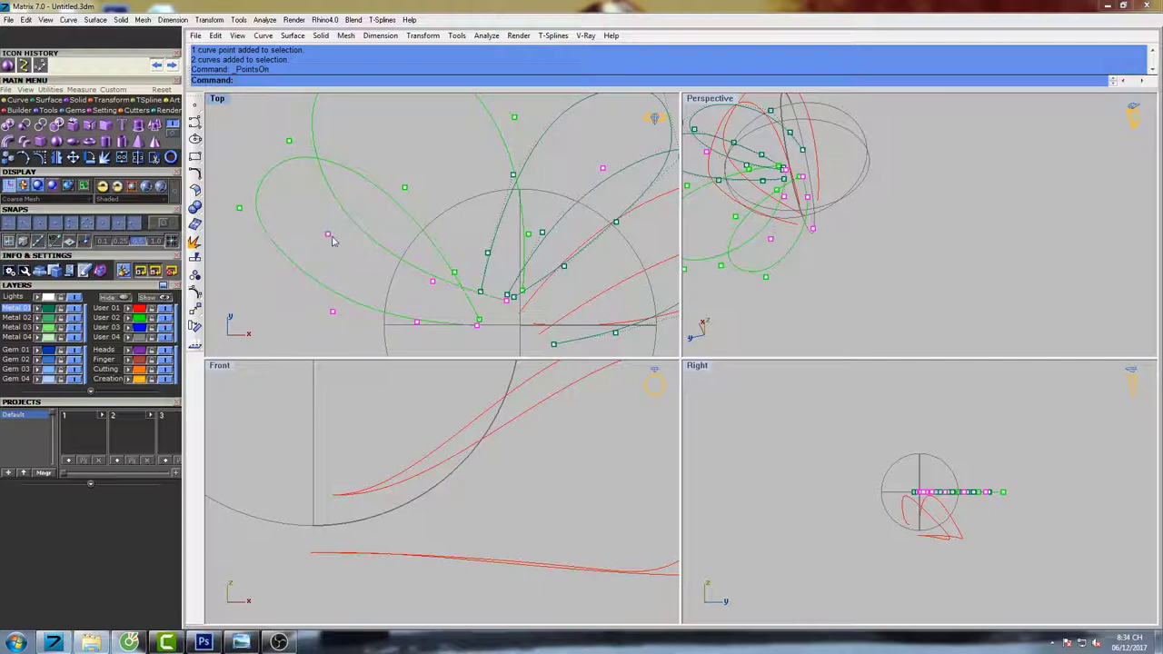
scroll(370, 241, down, 4)
right_drag(436, 239, 445, 260)
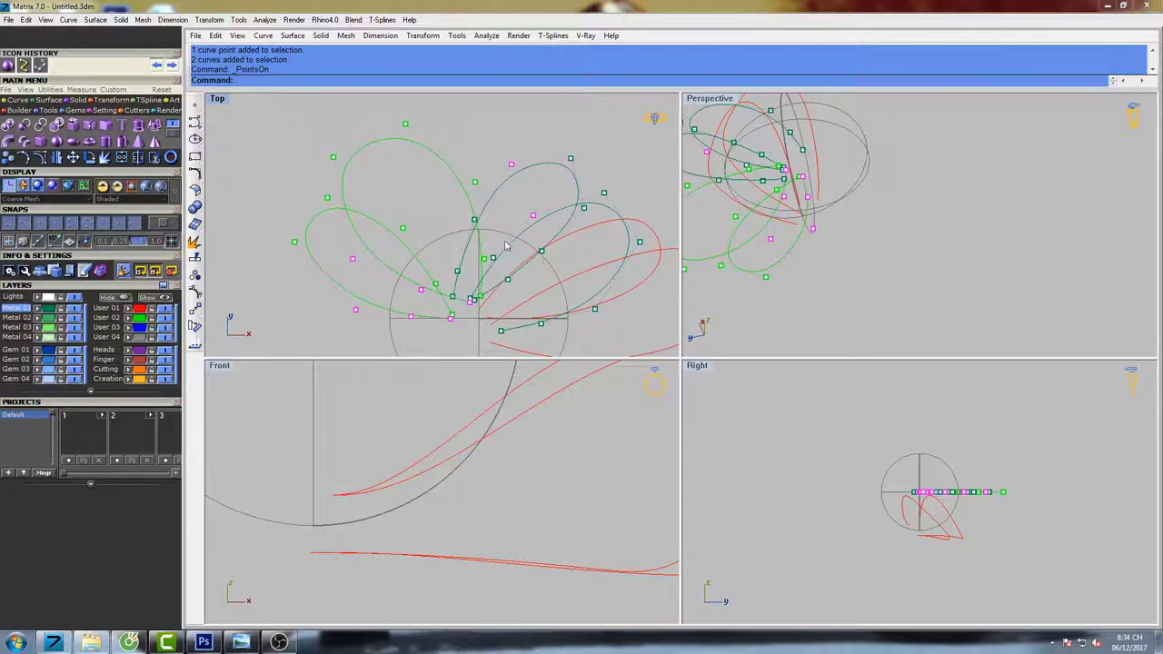
scroll(506, 246, up, 2)
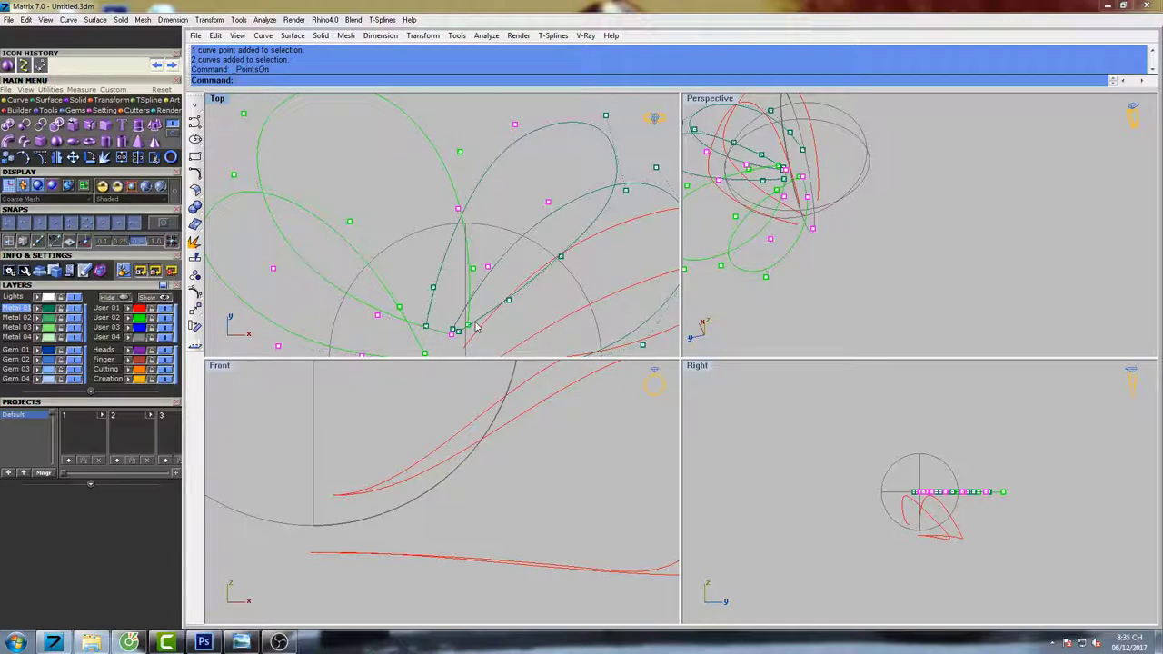
right_drag(520, 310, 455, 278)
scroll(479, 277, up, 3)
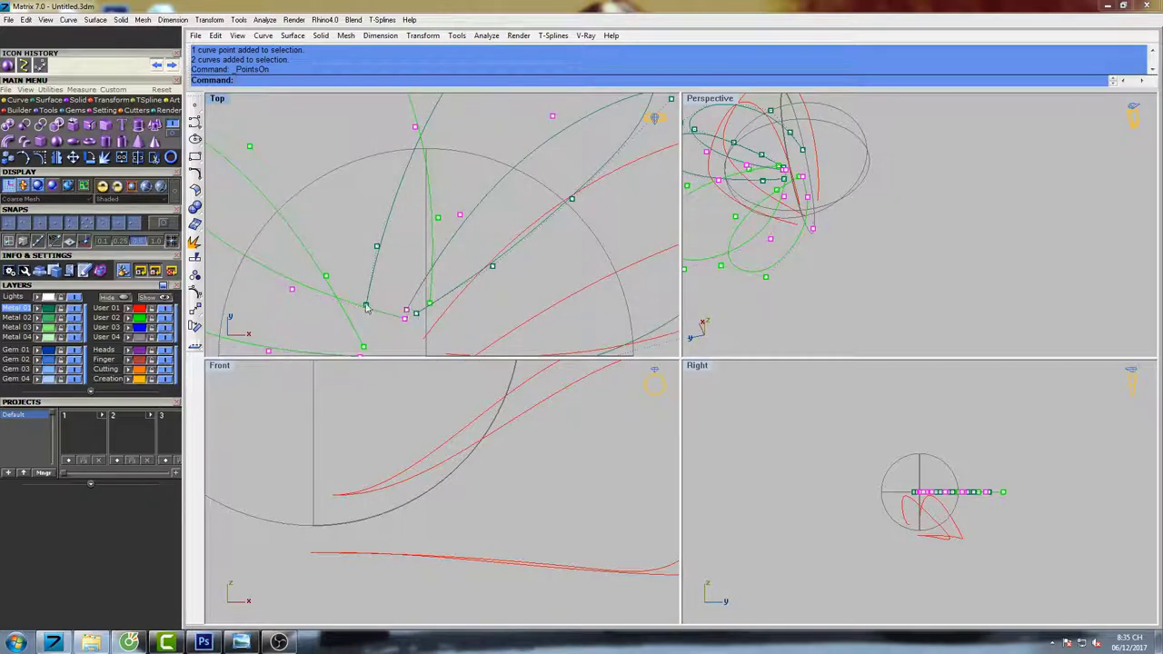
scroll(525, 465, down, 5)
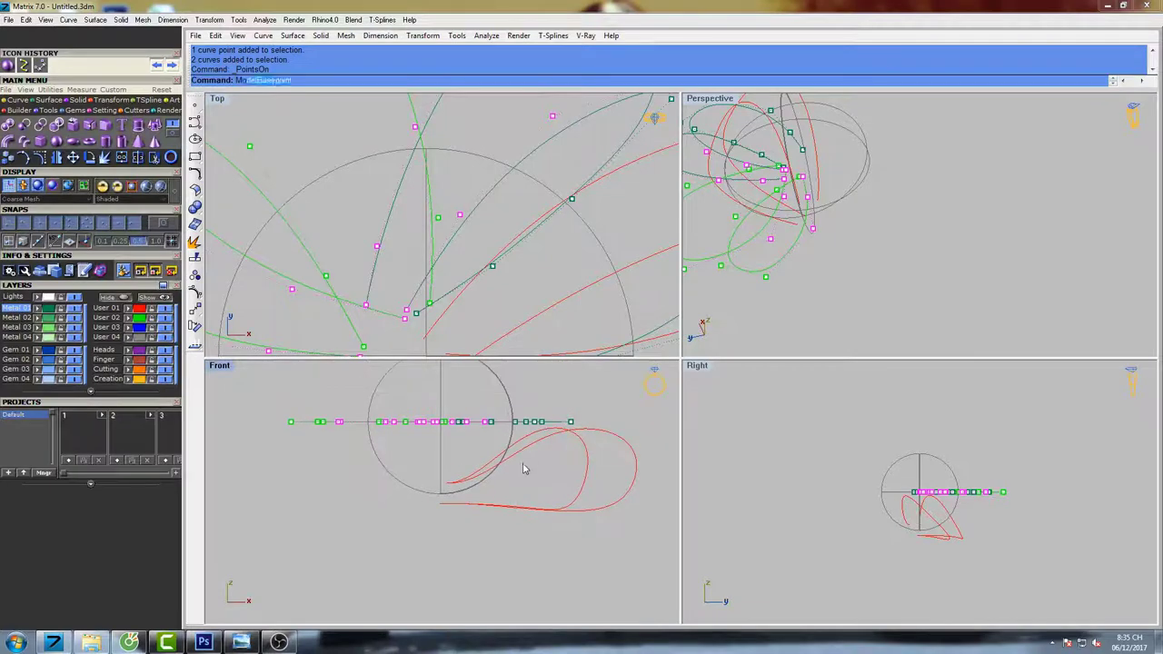
text(ove)
key(Return)
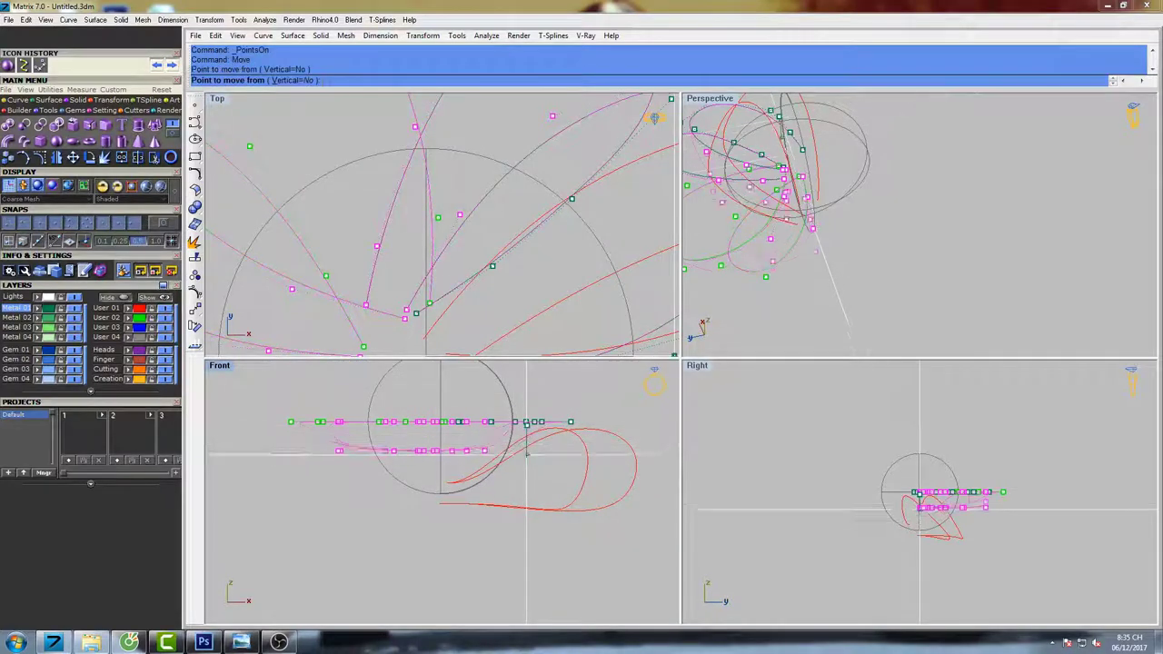
click(524, 494)
click(526, 507)
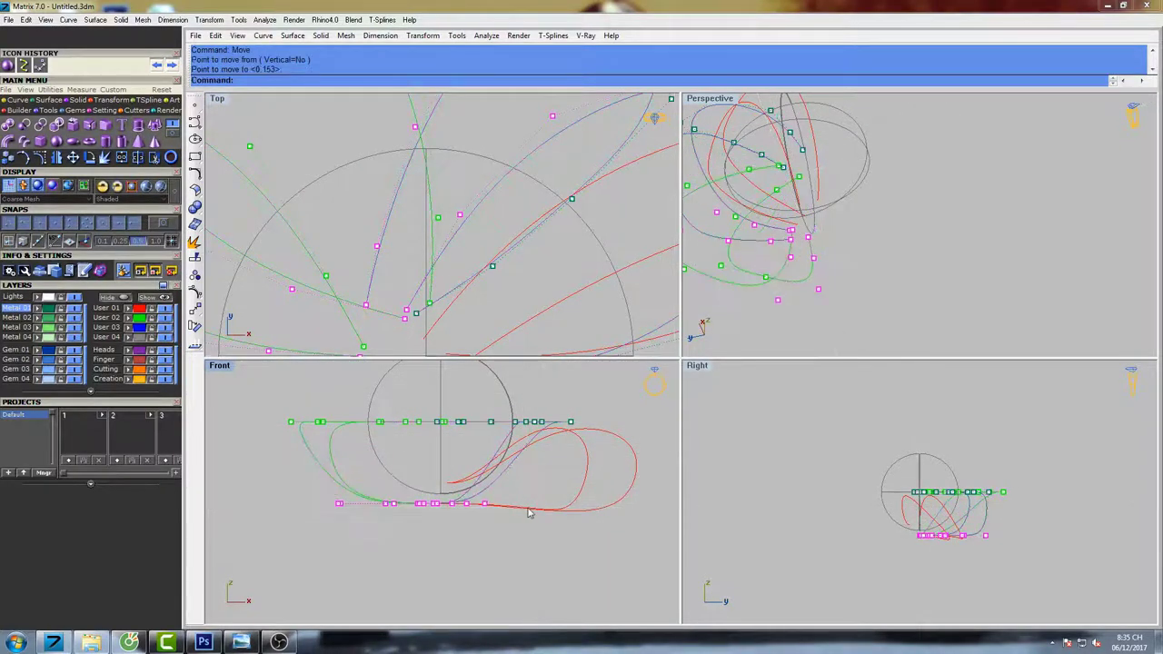
Inspect the bent green curves around the pearl in the Perspective and Top views.
right_drag(586, 445, 563, 445)
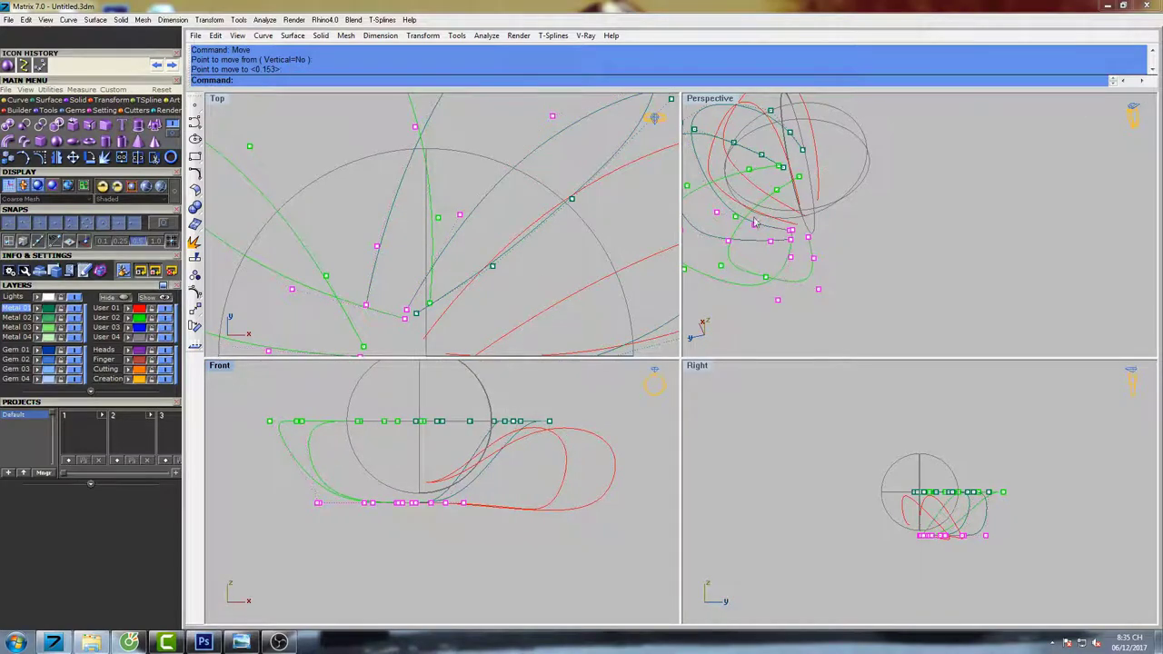
scroll(754, 222, down, 8)
right_drag(754, 222, 817, 229)
scroll(407, 231, down, 6)
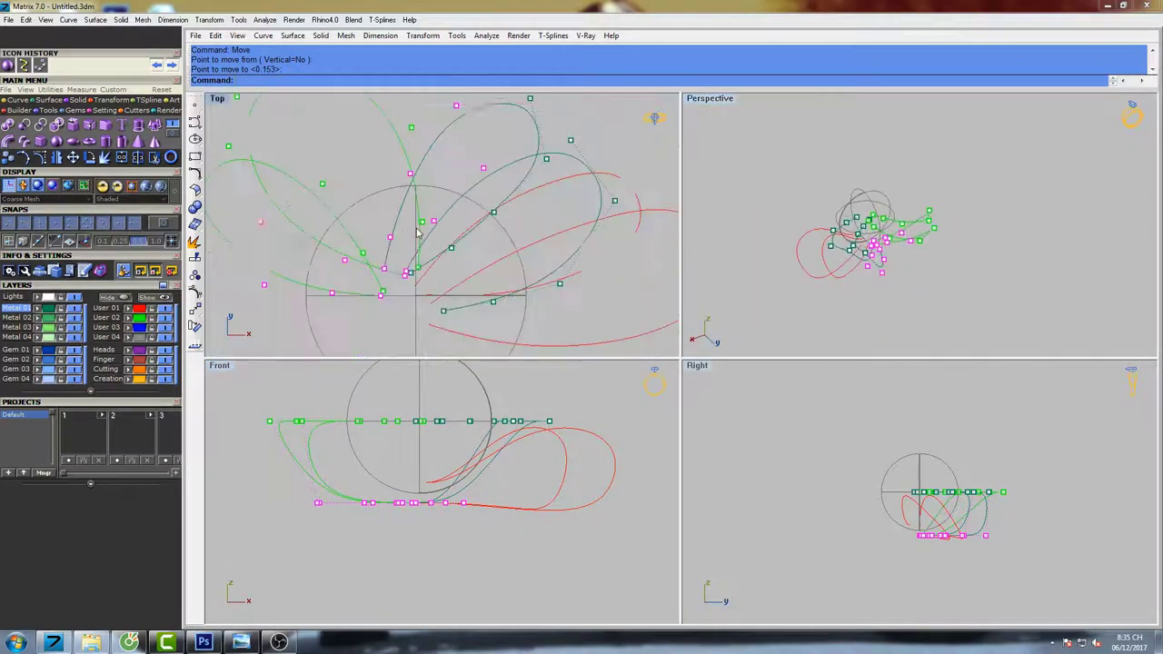
scroll(417, 233, down, 2)
right_drag(515, 209, 500, 229)
scroll(510, 188, up, 2)
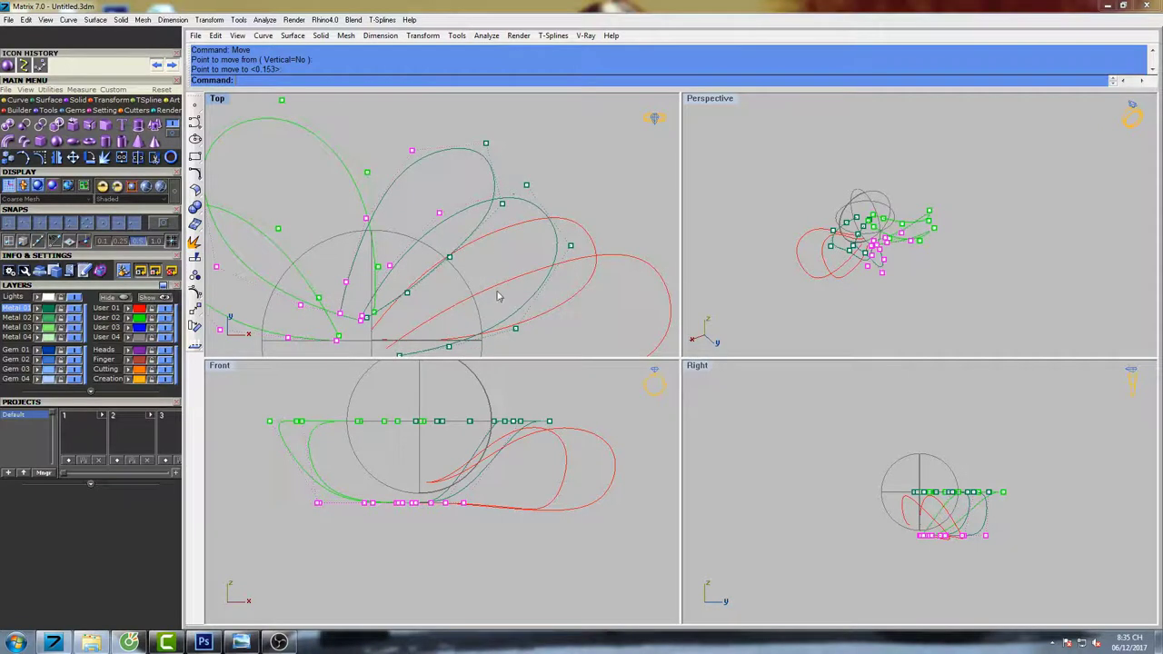
Lower the outermost tip control point of each dark green curve about 2.35 units, plus about 1.9 more, in the Front view.
scroll(506, 429, up, 10)
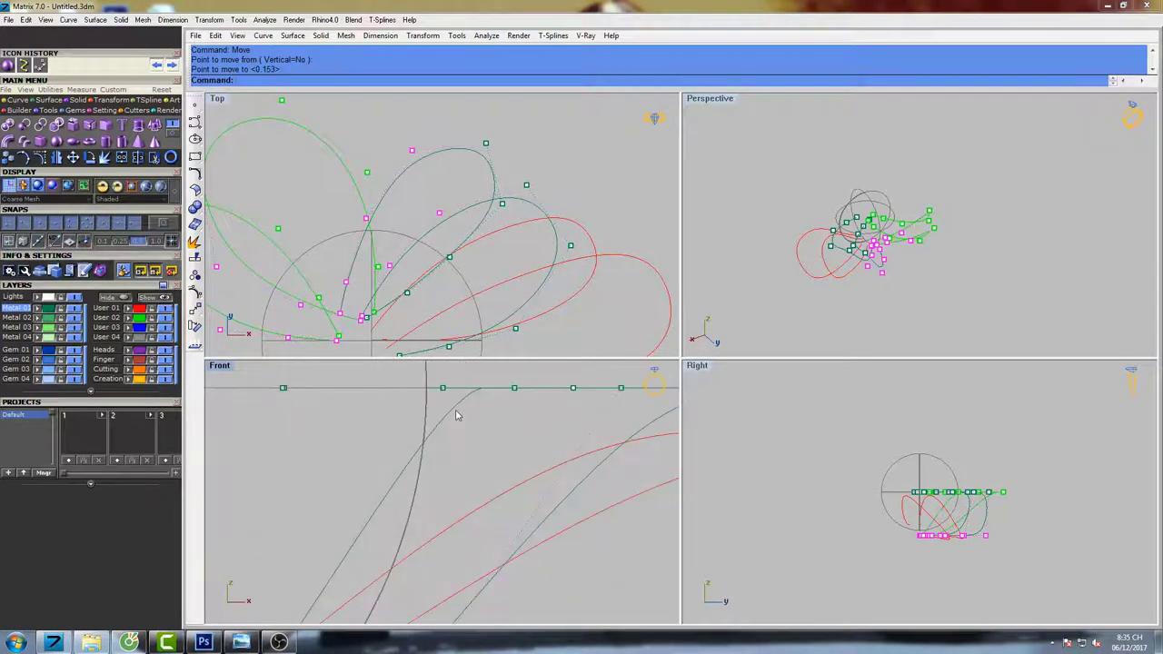
scroll(450, 415, down, 2)
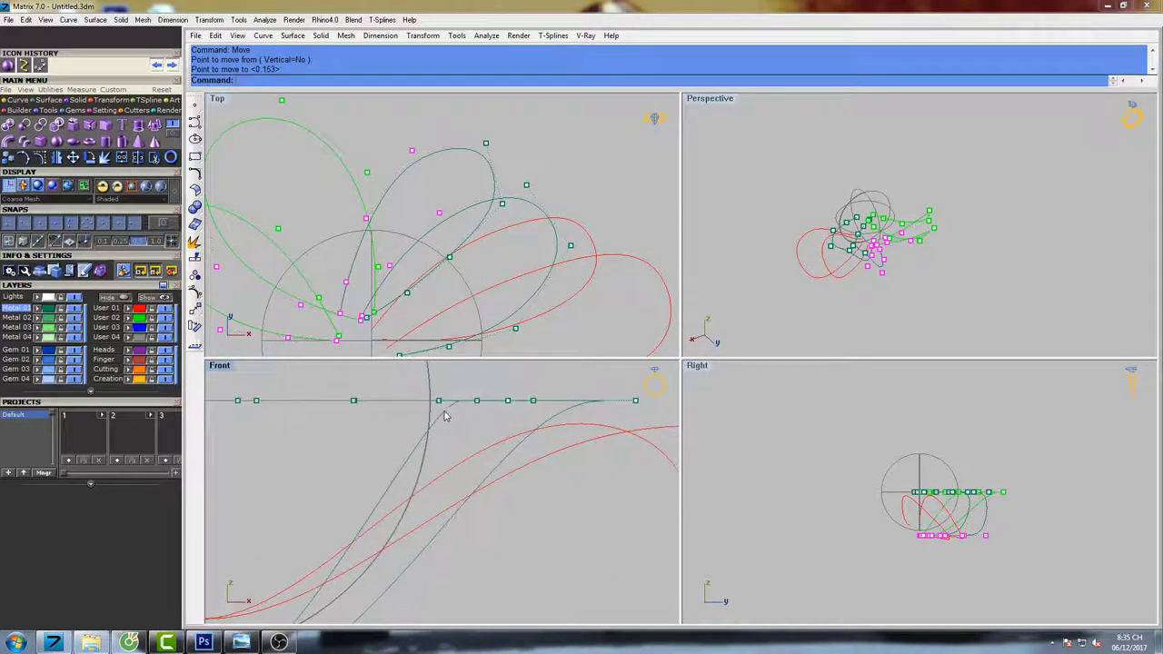
scroll(541, 423, down, 4)
right_click(544, 413)
click(551, 401)
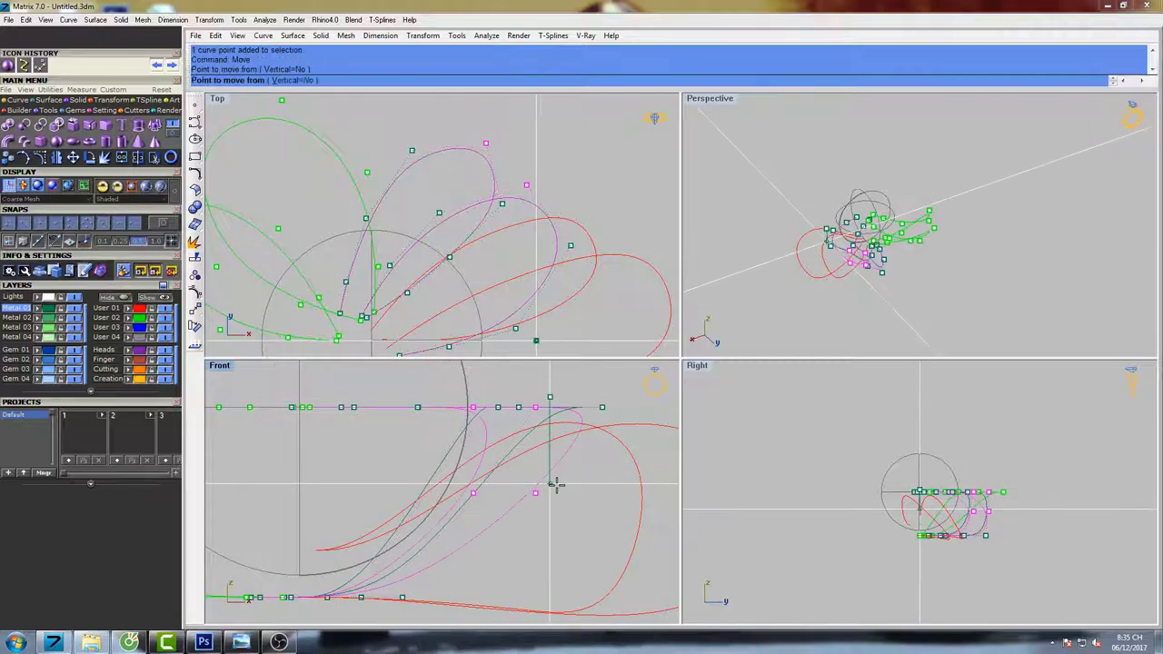
click(558, 487)
right_click(561, 424)
click(562, 401)
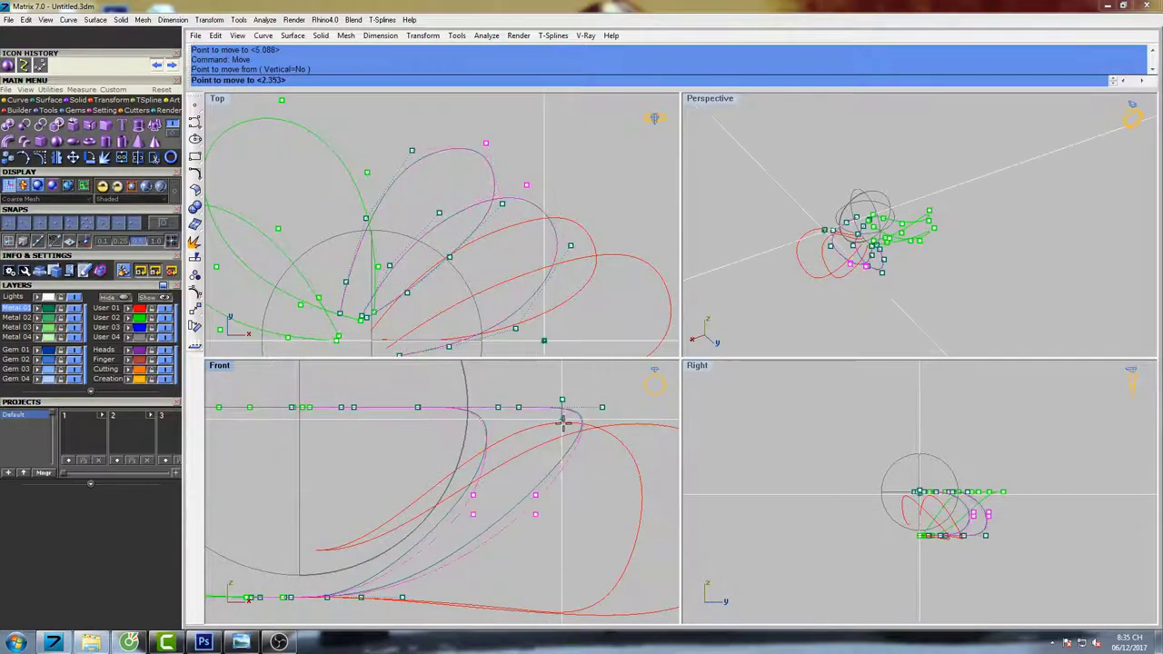
click(563, 471)
Lower the outer upper-edge control point of each dark green curve by about 0.31 units in the Front view.
scroll(553, 439, down, 4)
right_drag(555, 441, 533, 419)
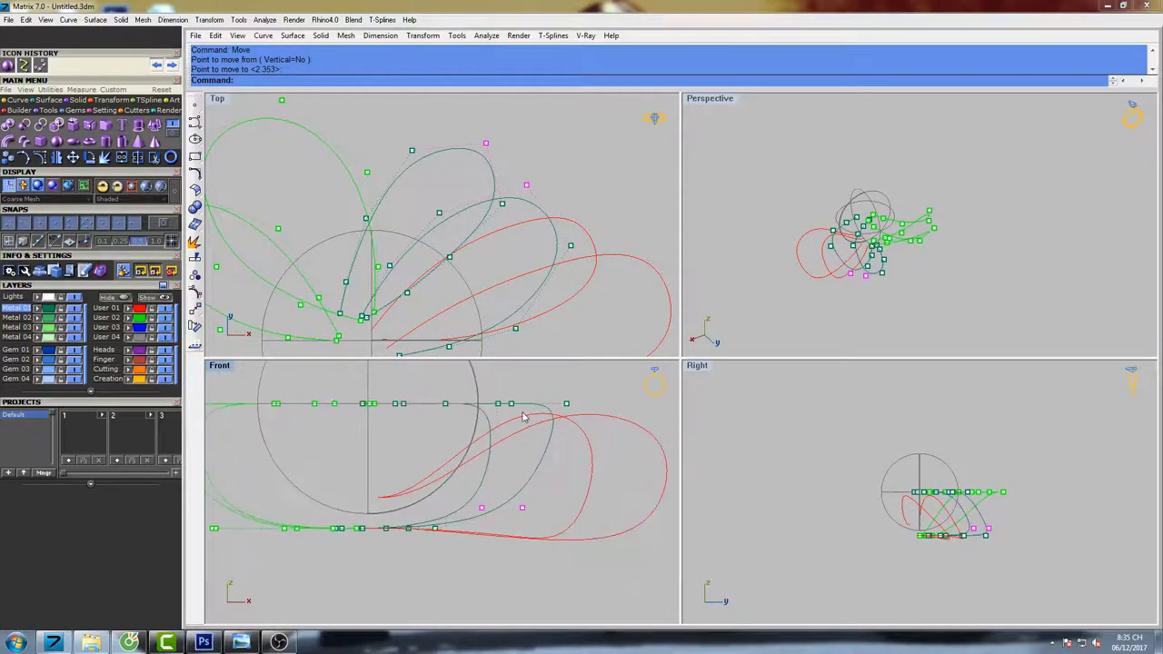
scroll(526, 420, up, 2)
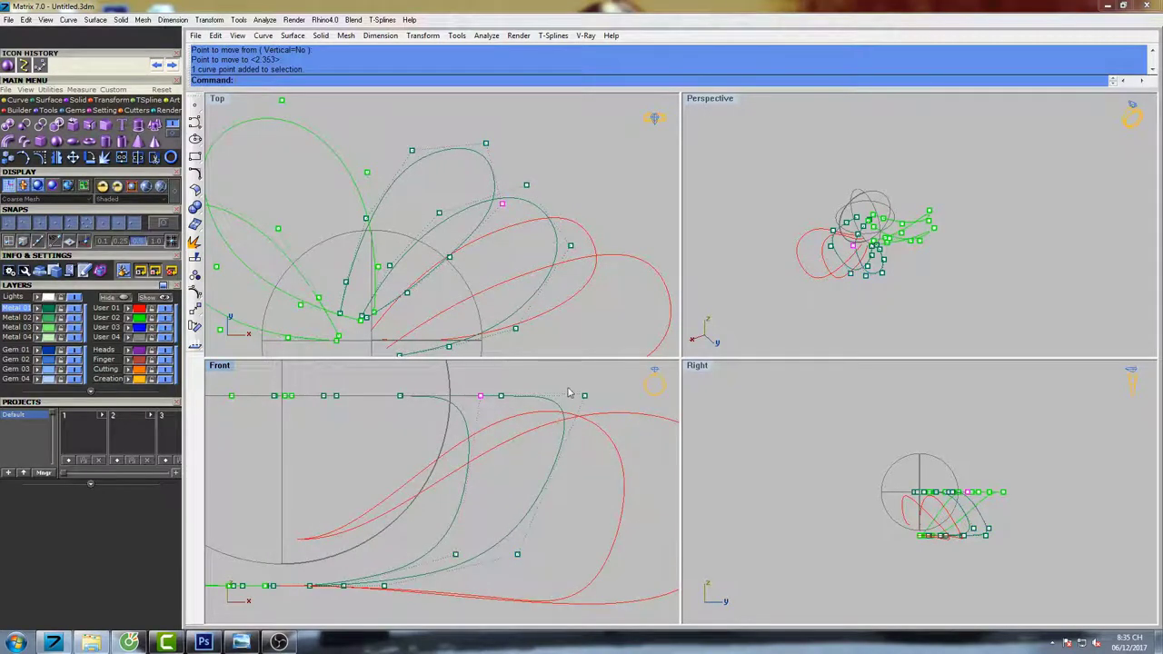
shift+drag(568, 388, 599, 411)
right_click(599, 423)
click(602, 397)
click(603, 408)
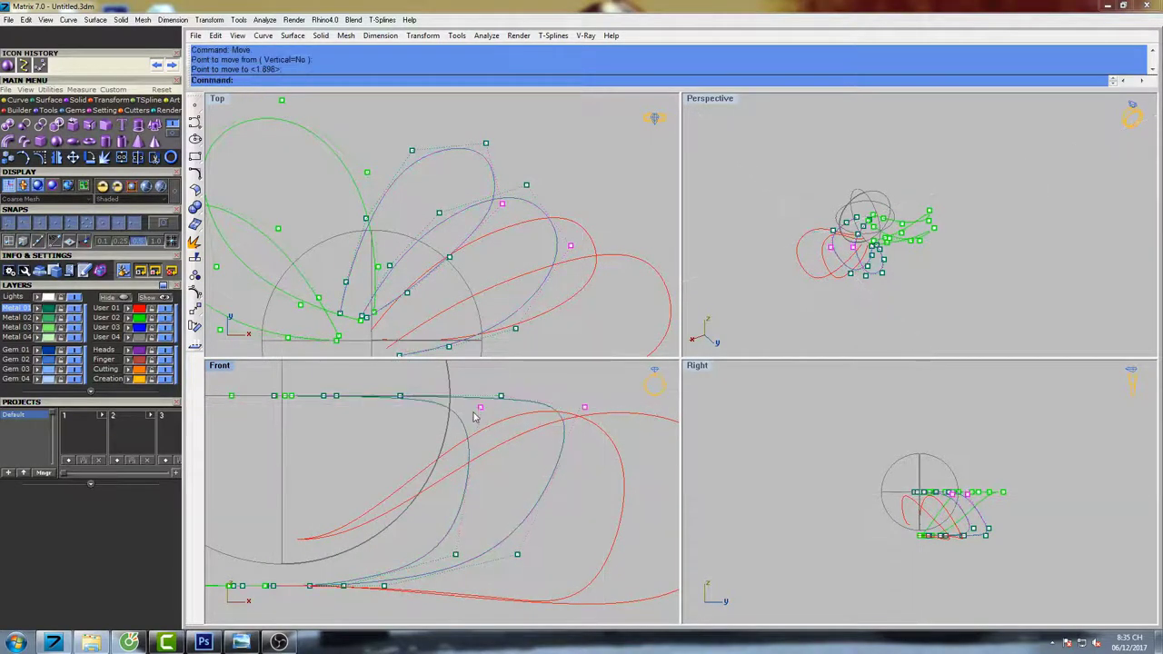
Lower the eight inner upper-edge control points of the dark and light green curves into the lower part of the pearl.
right_drag(473, 417, 524, 437)
right_drag(355, 415, 452, 415)
scroll(448, 414, down, 3)
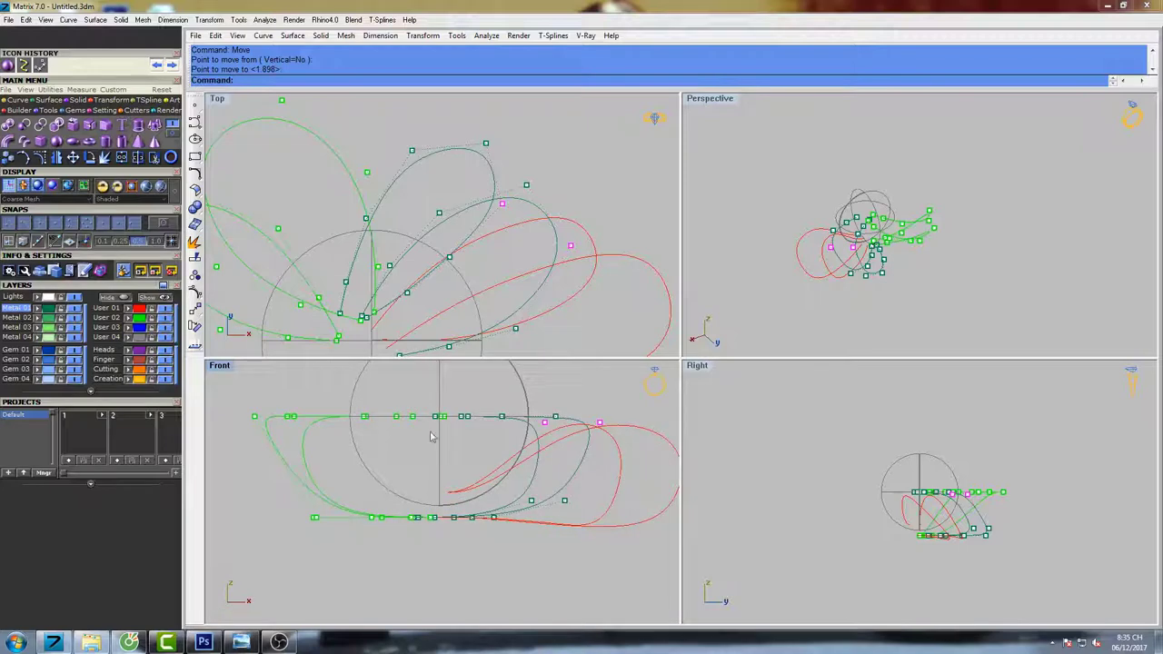
key(Return)
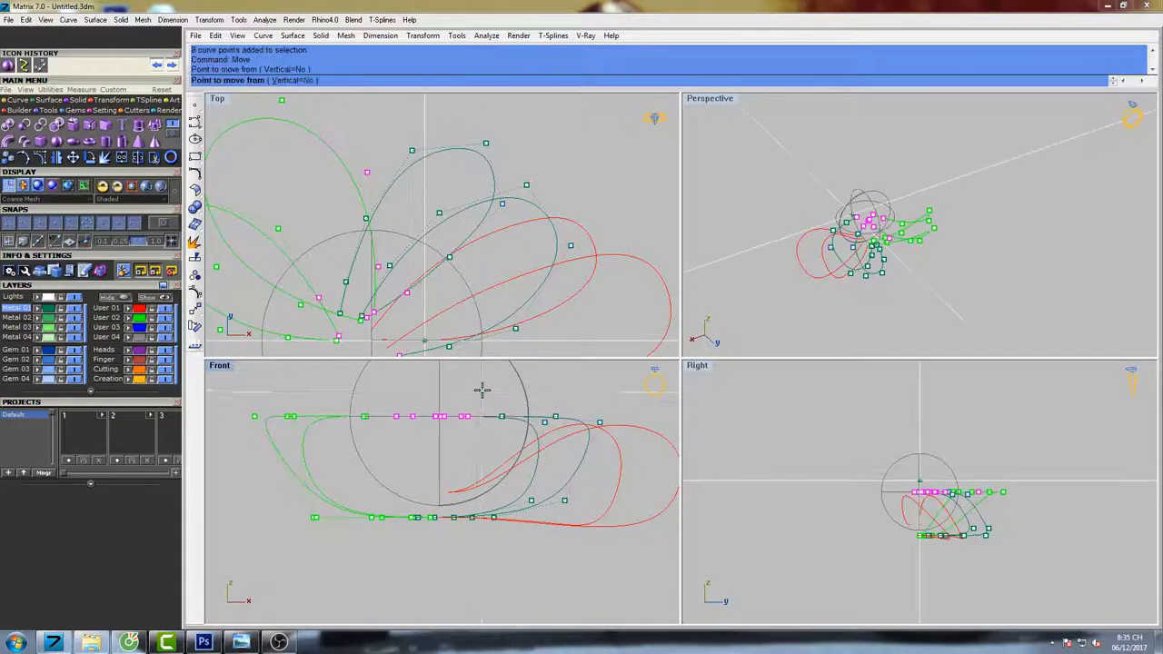
click(481, 390)
click(479, 455)
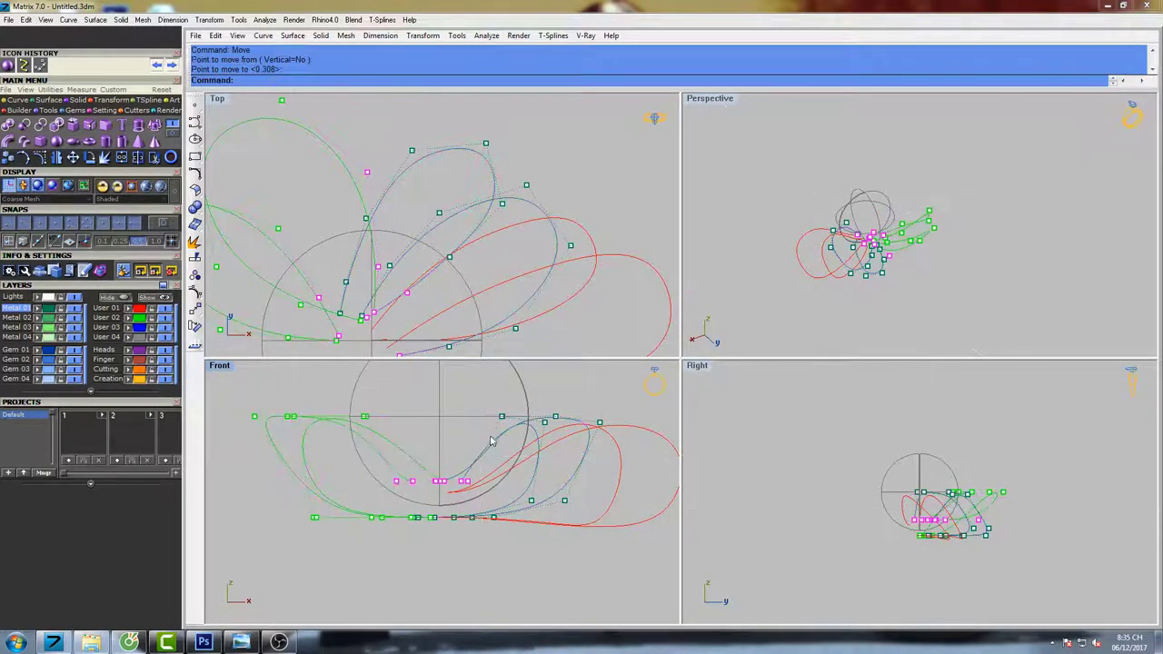
Lower the upper control point beside the pearl on each dark green curve by about 0.62 units in the Front view.
scroll(490, 440, up, 3)
drag(499, 390, 528, 418)
right_drag(529, 422, 467, 421)
right_click(468, 419)
click(491, 400)
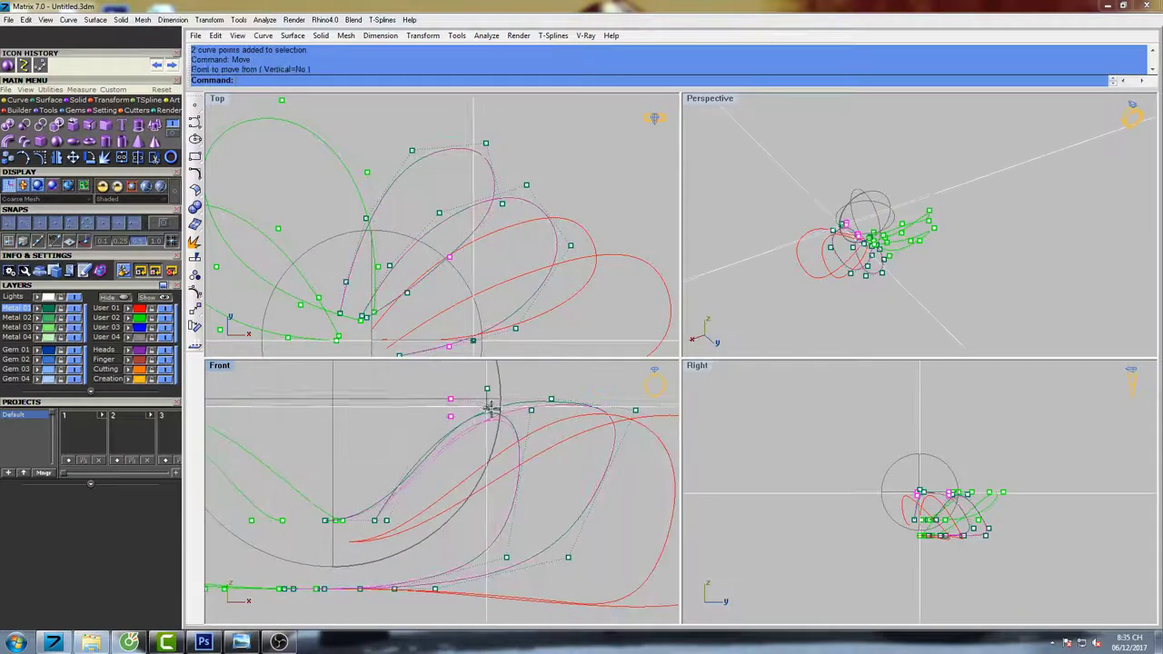
click(521, 422)
scroll(575, 424, down, 2)
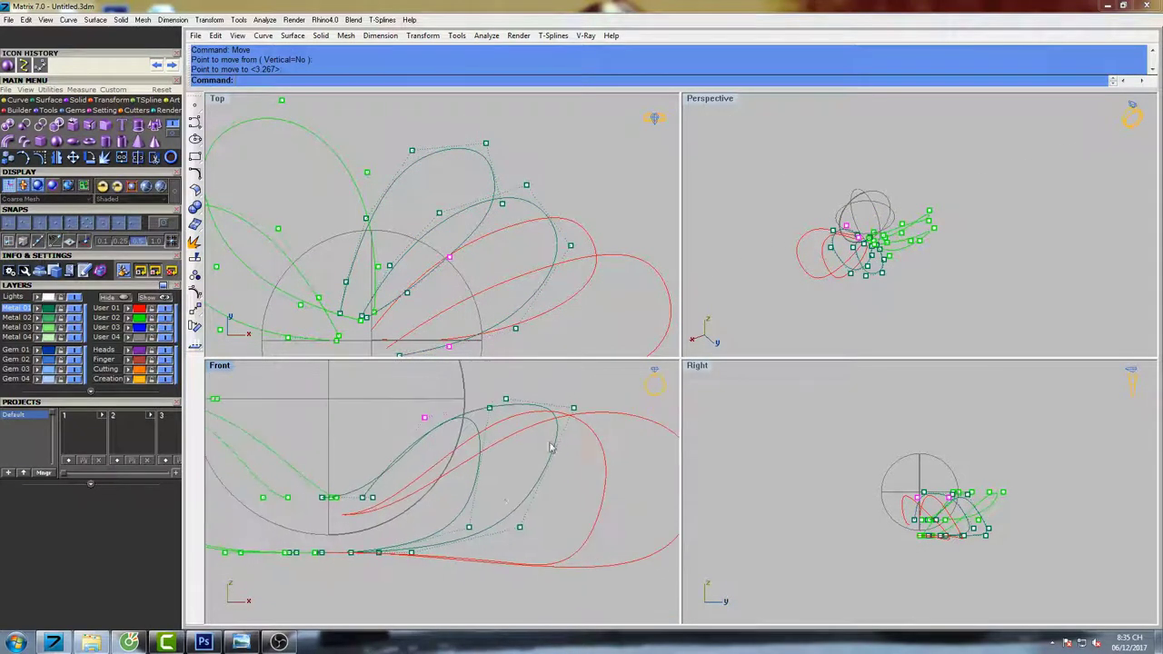
Lower the outer underside control point of each dark green curve by about 0.98 units in the Front view.
drag(528, 543, 530, 544)
right_click(549, 544)
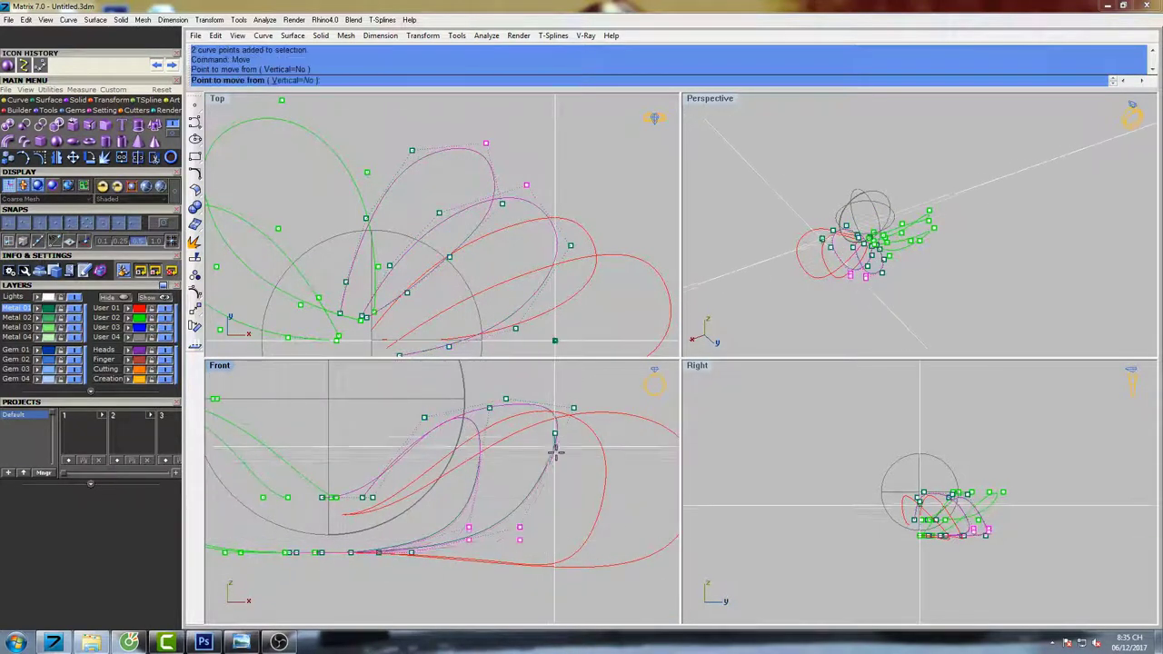
click(556, 436)
click(556, 465)
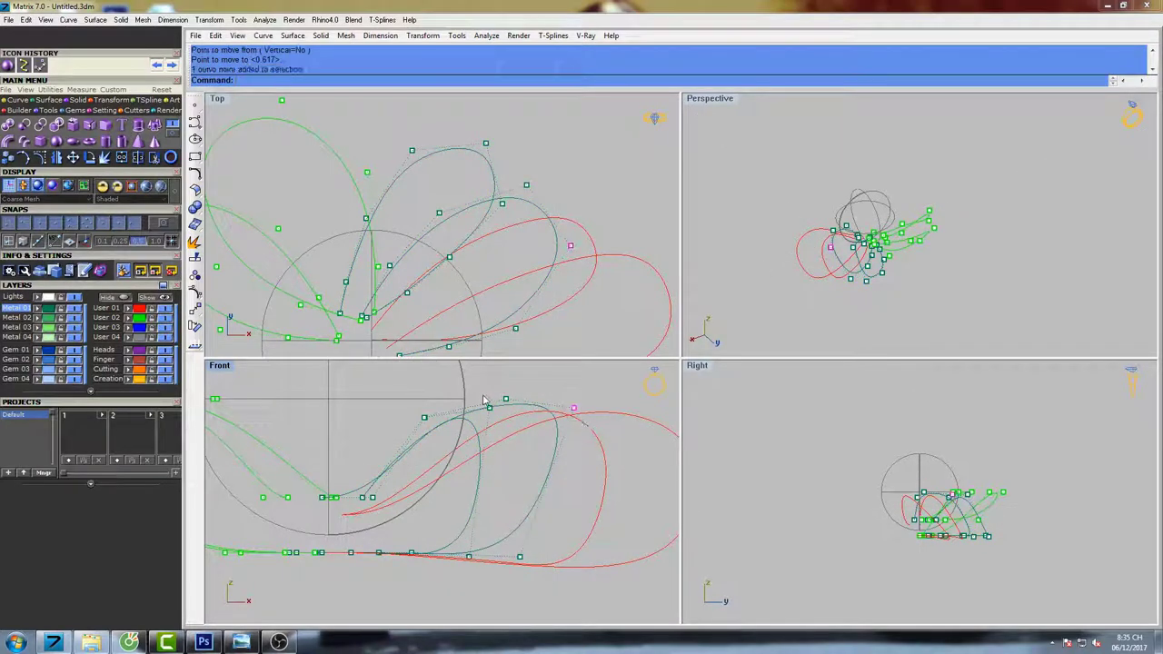
Lower the outer upper control point of both dark green curves about 0.26 units, and the outermost one about 0.61 units more.
right_click(513, 425)
click(563, 400)
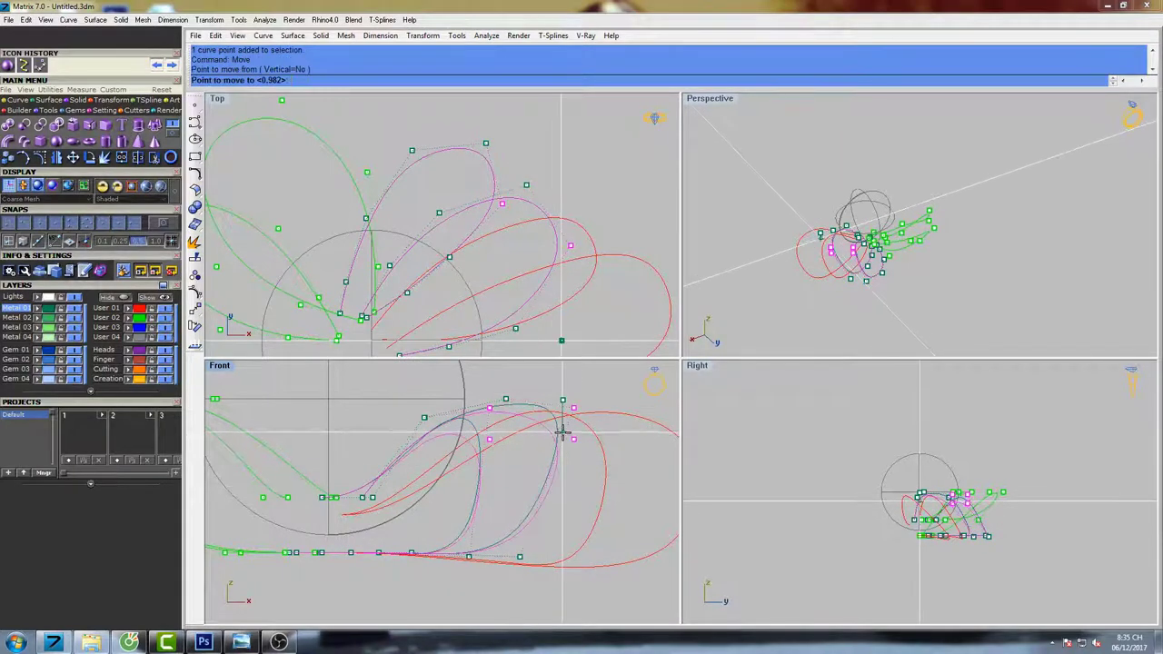
click(563, 410)
scroll(562, 410, down, 4)
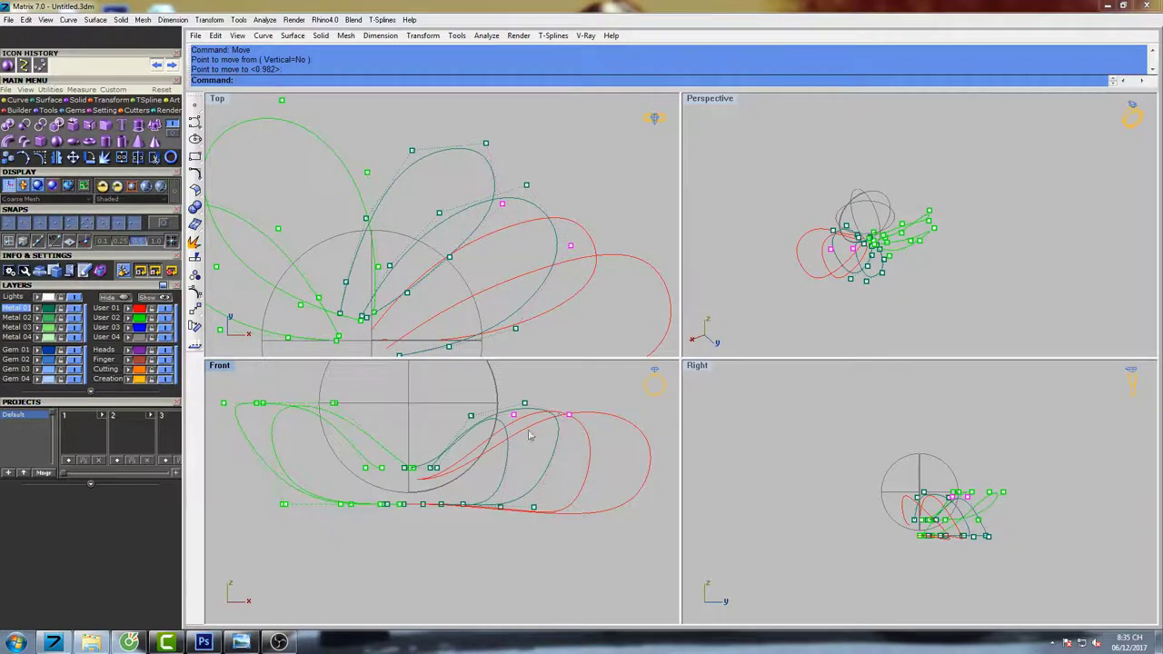
drag(576, 431, 576, 433)
right_click(581, 421)
click(589, 403)
click(588, 415)
scroll(518, 454, down, 4)
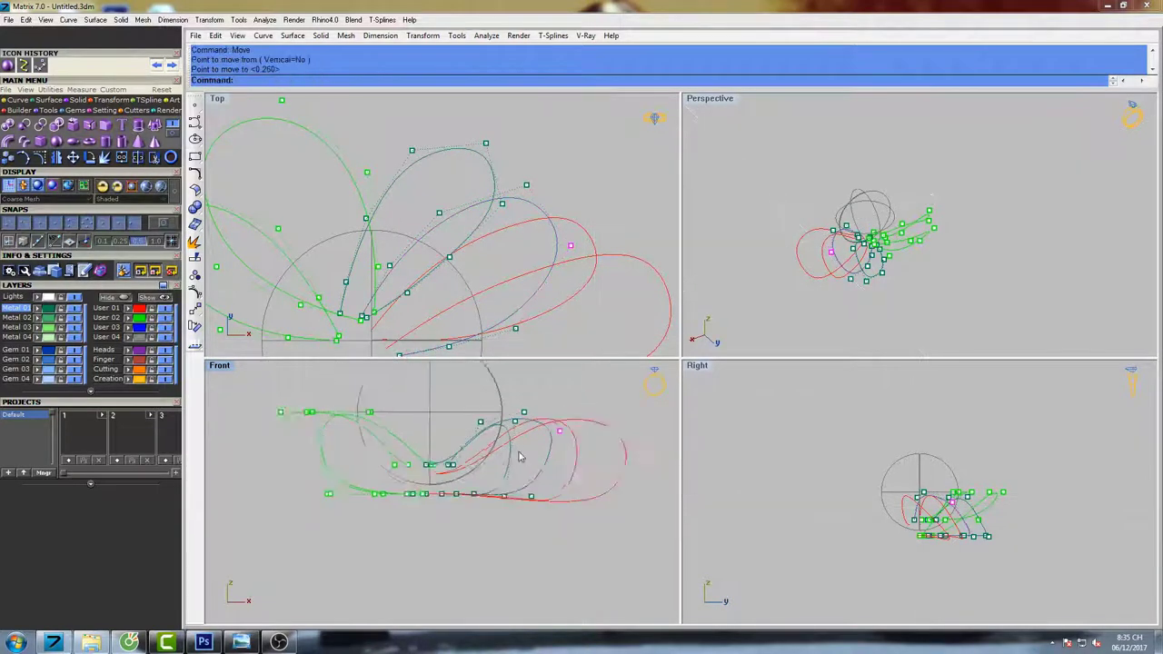
Lower the outermost tip control point of each light green curve by about 1.73 units in the Front view.
right_drag(450, 435, 496, 437)
scroll(402, 482, up, 6)
right_drag(381, 435, 408, 471)
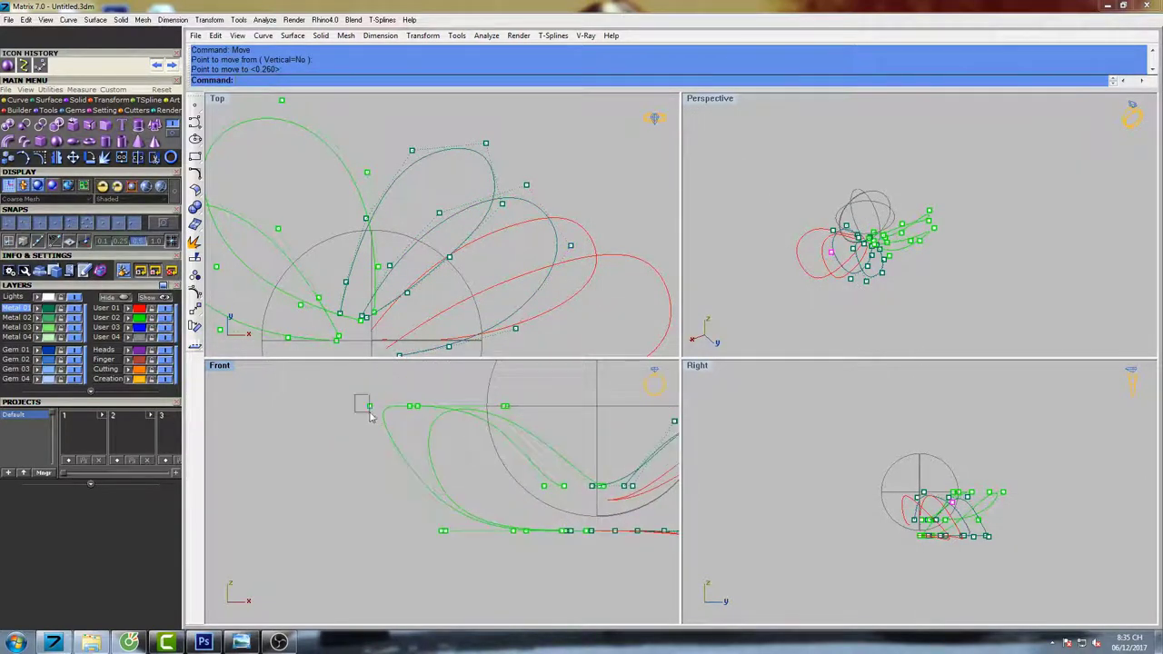
scroll(455, 418, down, 2)
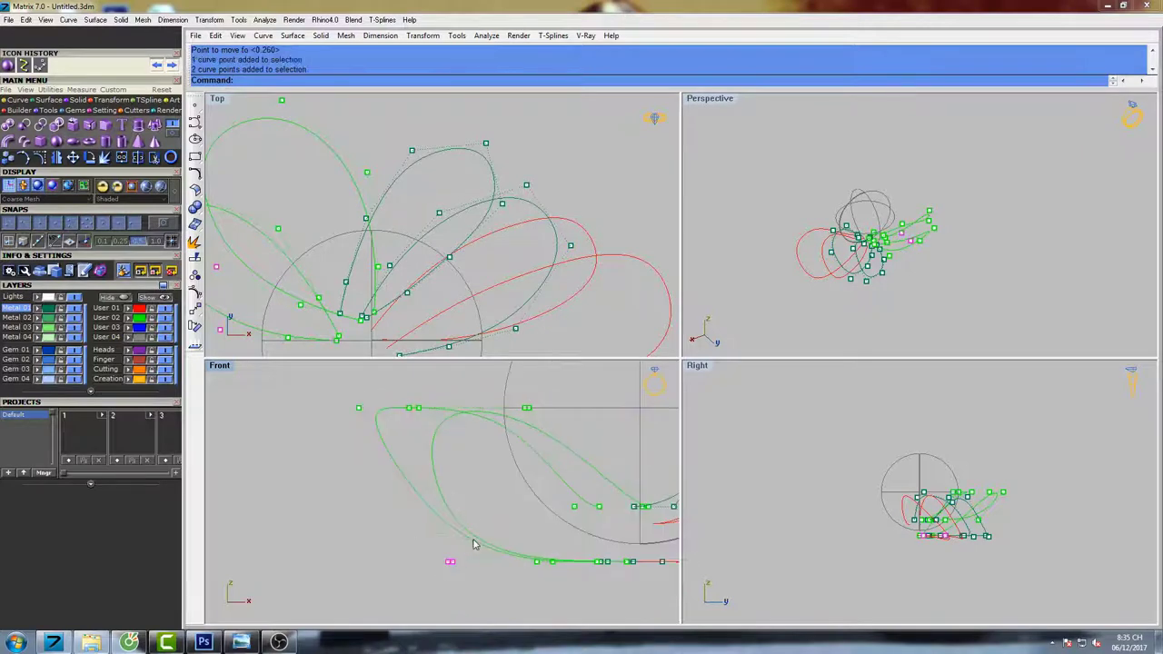
scroll(475, 481, up, 3)
click(423, 413)
scroll(409, 429, down, 1)
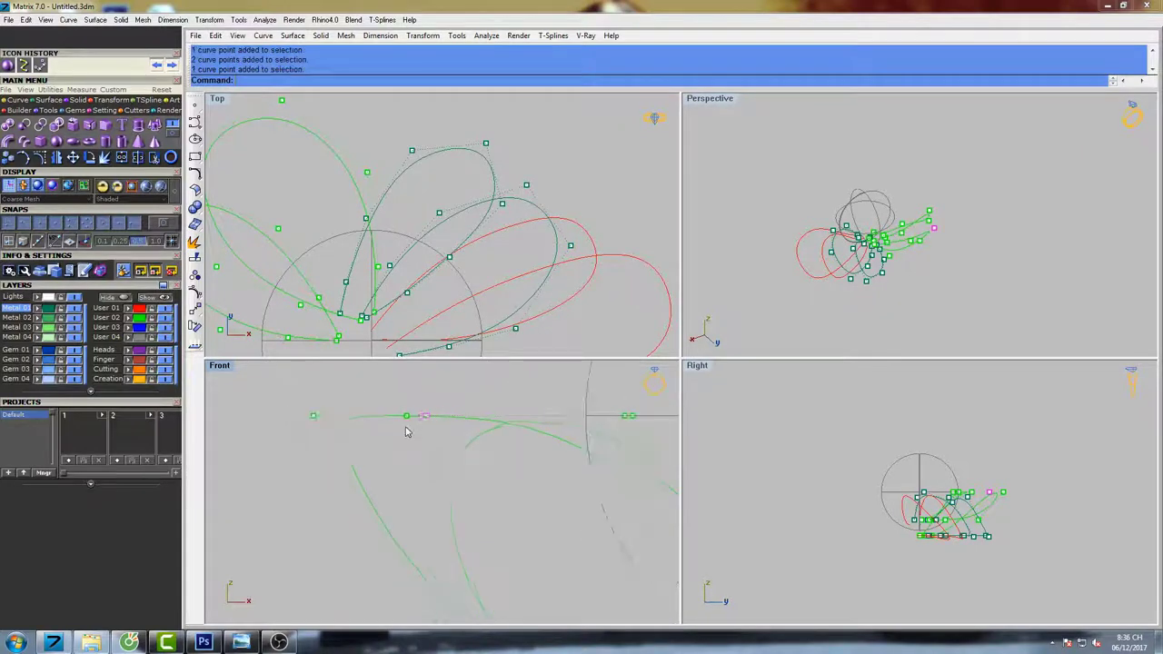
shift+click(329, 415)
scroll(344, 439, down, 5)
key(space)
click(416, 407)
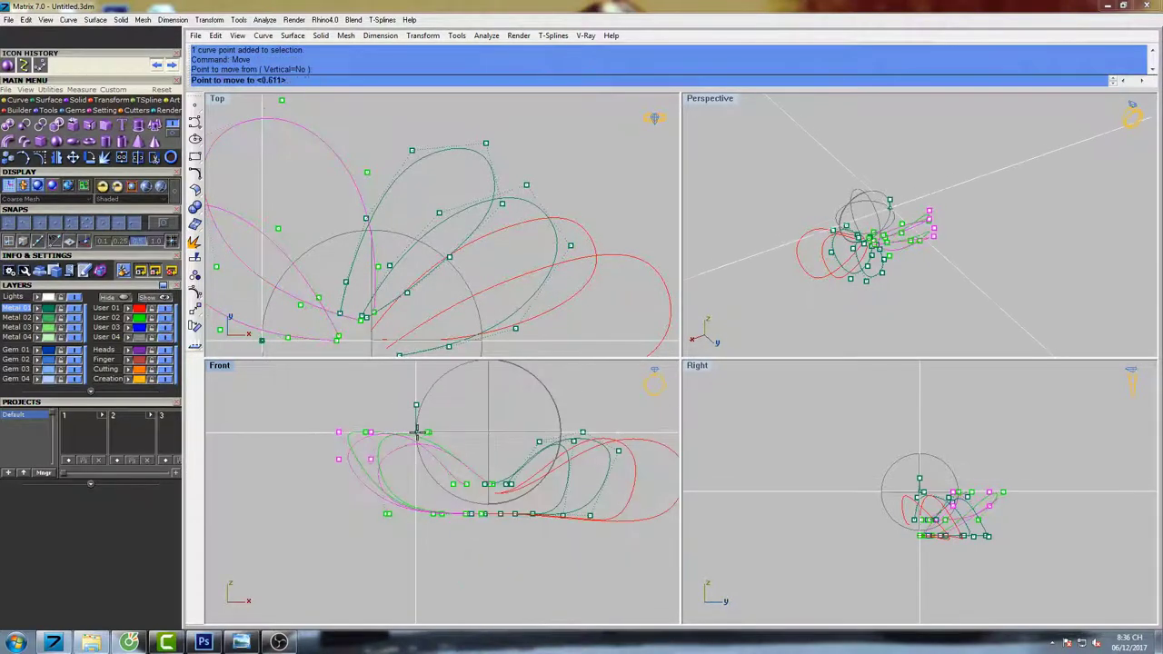
click(418, 436)
Lower the same two light green tip control points by about 0.49 units more.
key(space)
click(424, 407)
click(424, 416)
key(space)
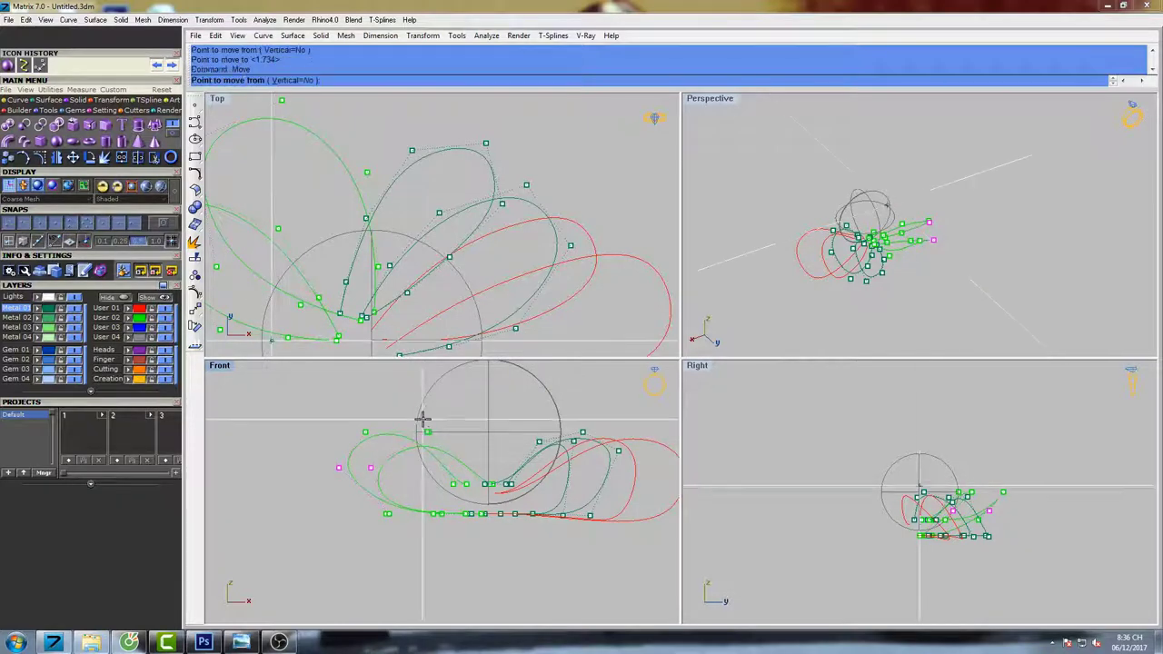
click(424, 407)
click(423, 408)
scroll(393, 471, up, 1)
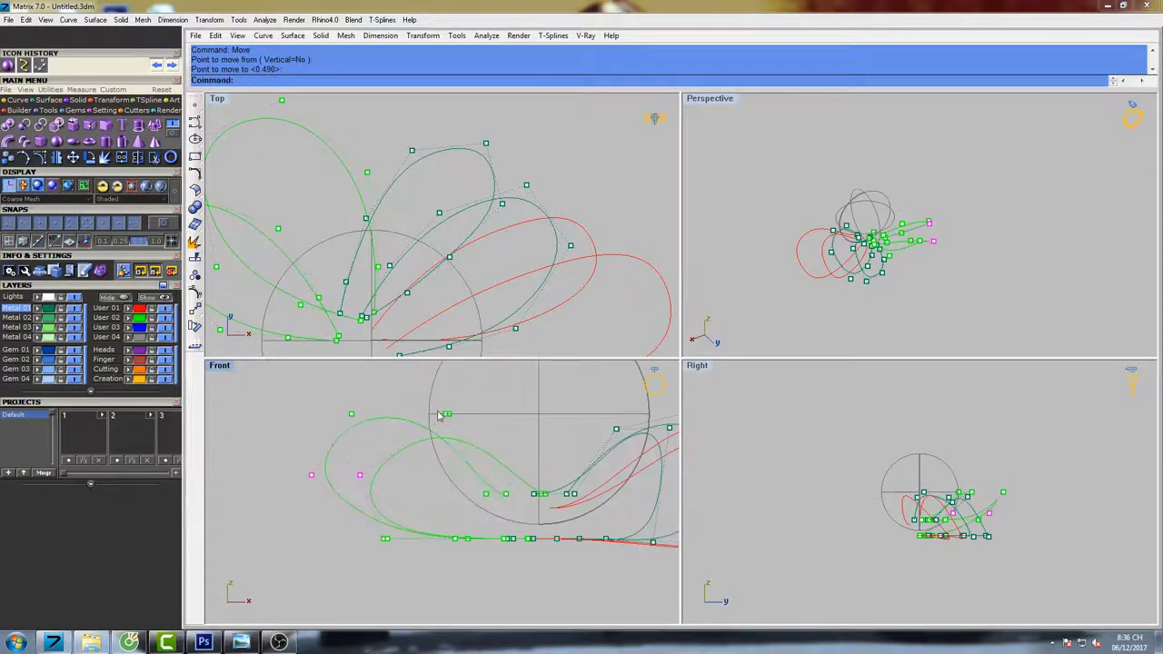
scroll(504, 427, down, 2)
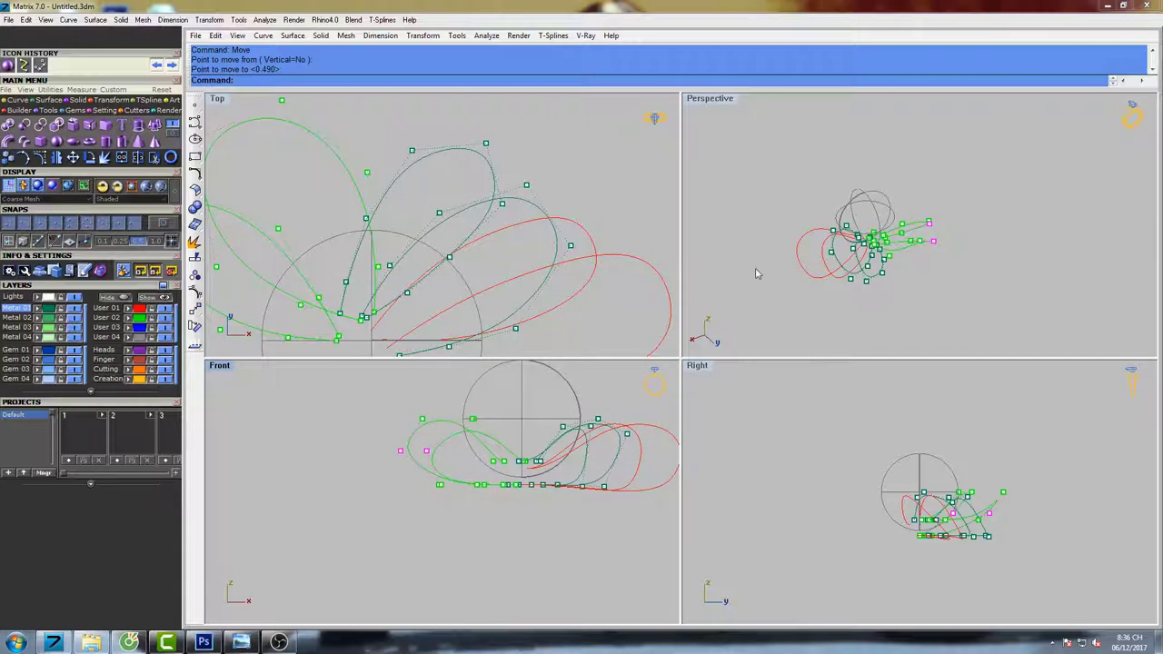
Maximize the Perspective view, turn off the curve control points and shade the viewport.
right_drag(773, 277, 857, 256)
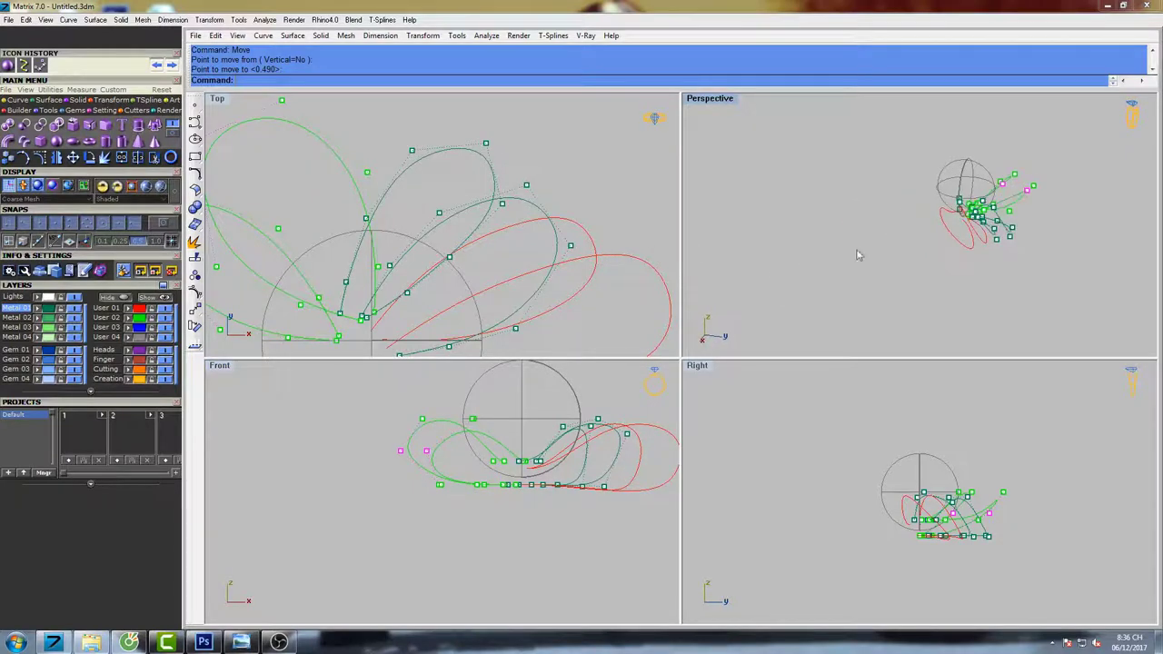
double_click(720, 103)
scroll(755, 263, down, 2)
mouse_move(755, 263)
shift+right_down()
mouse_move(687, 254)
mouse_move(695, 244)
mouse_move(737, 235)
mouse_move(786, 253)
mouse_move(717, 269)
mouse_move(667, 306)
mouse_move(568, 306)
mouse_move(618, 319)
mouse_move(584, 312)
mouse_move(696, 312)
mouse_move(613, 343)
mouse_move(585, 335)
shift+right_up()
key(Escape)
scroll(568, 305, up, 6)
scroll(569, 305, down, 4)
Unlock the pearl sphere and hide it.
text(unlock)
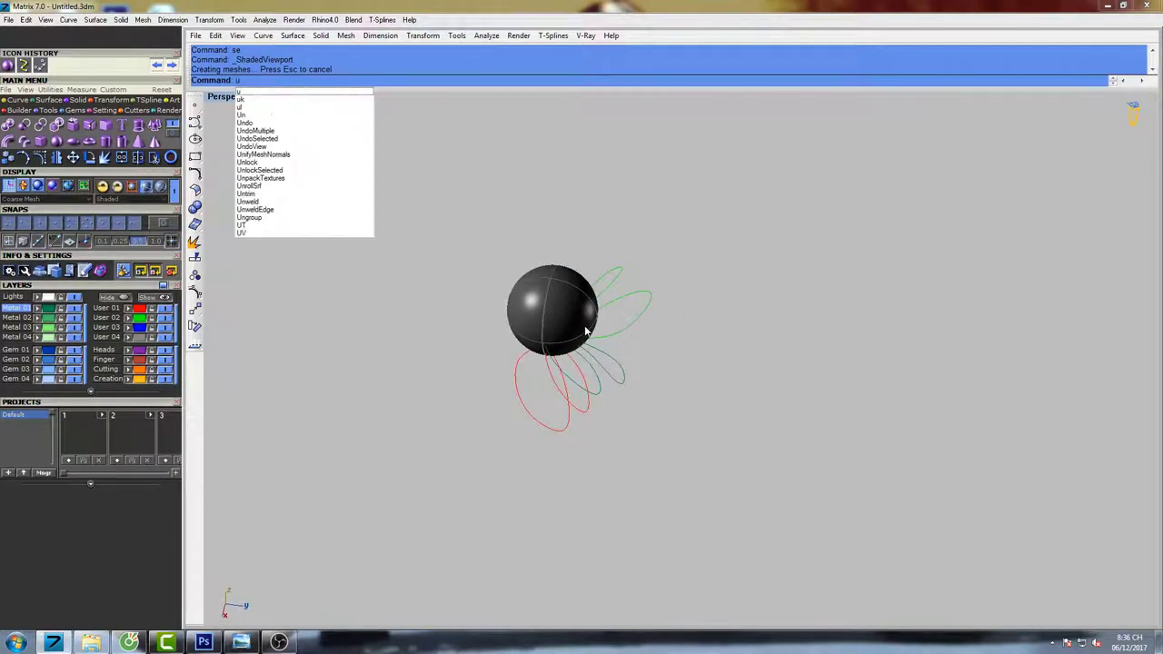
key(Return)
shift+right_drag(596, 299, 561, 297)
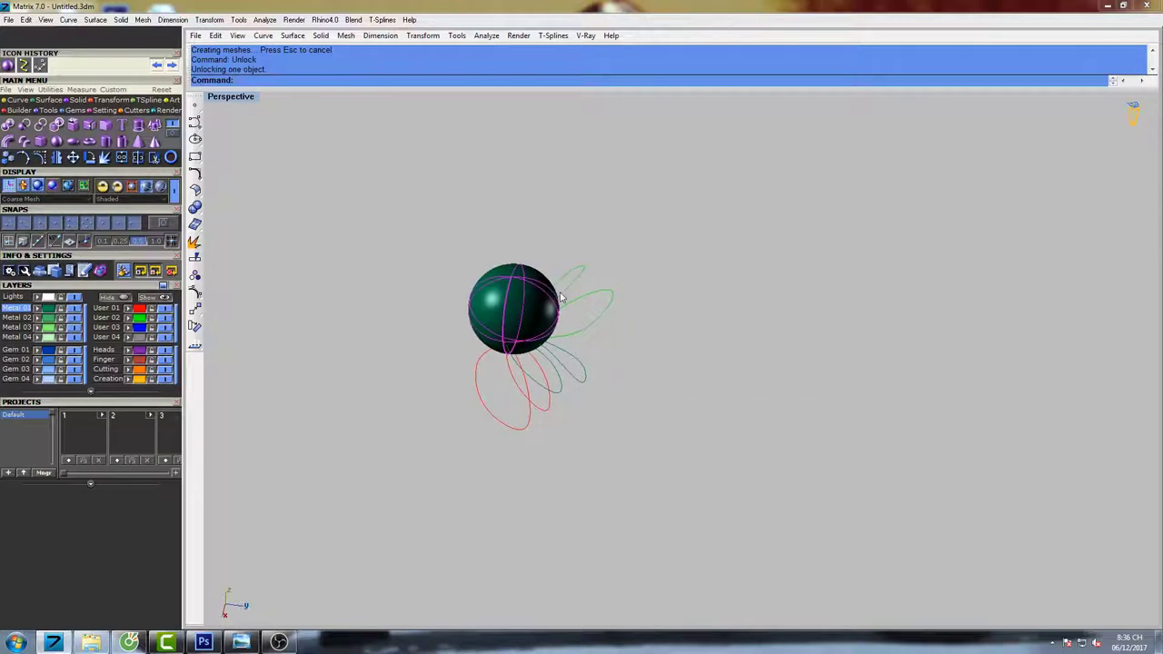
text(hide)
key(Return)
Rebuild all six petal curves with 11 points and degree 3, deleting the input curves.
right_drag(534, 346, 737, 478)
scroll(780, 363, up, 5)
scroll(709, 283, down, 5)
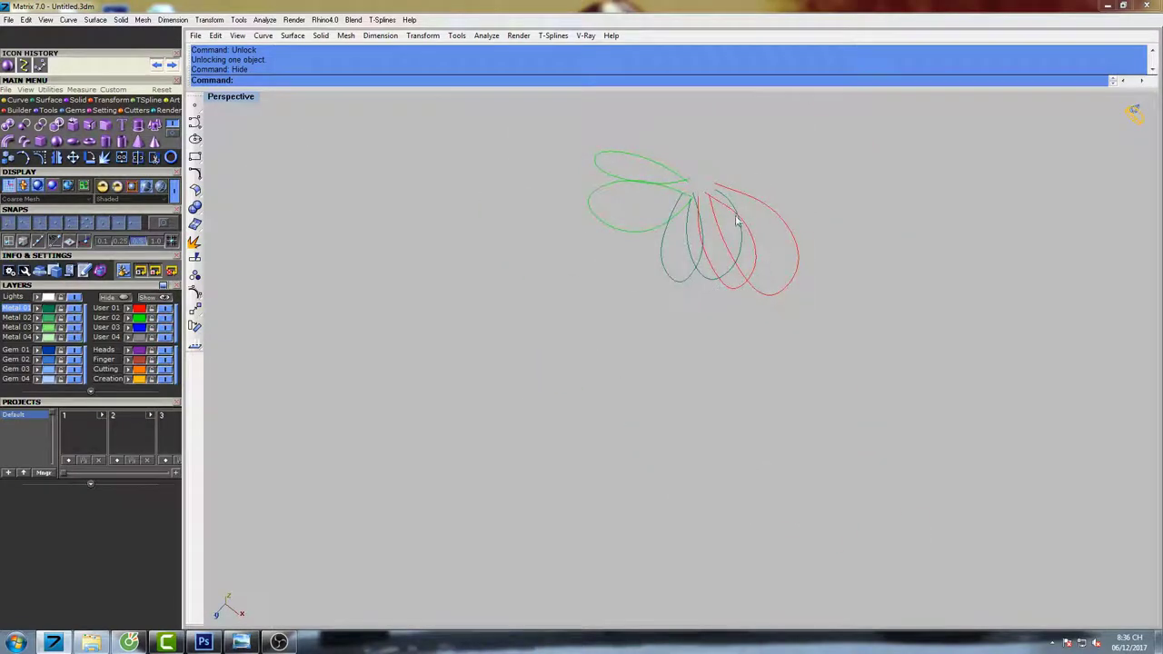
right_drag(737, 220, 801, 399)
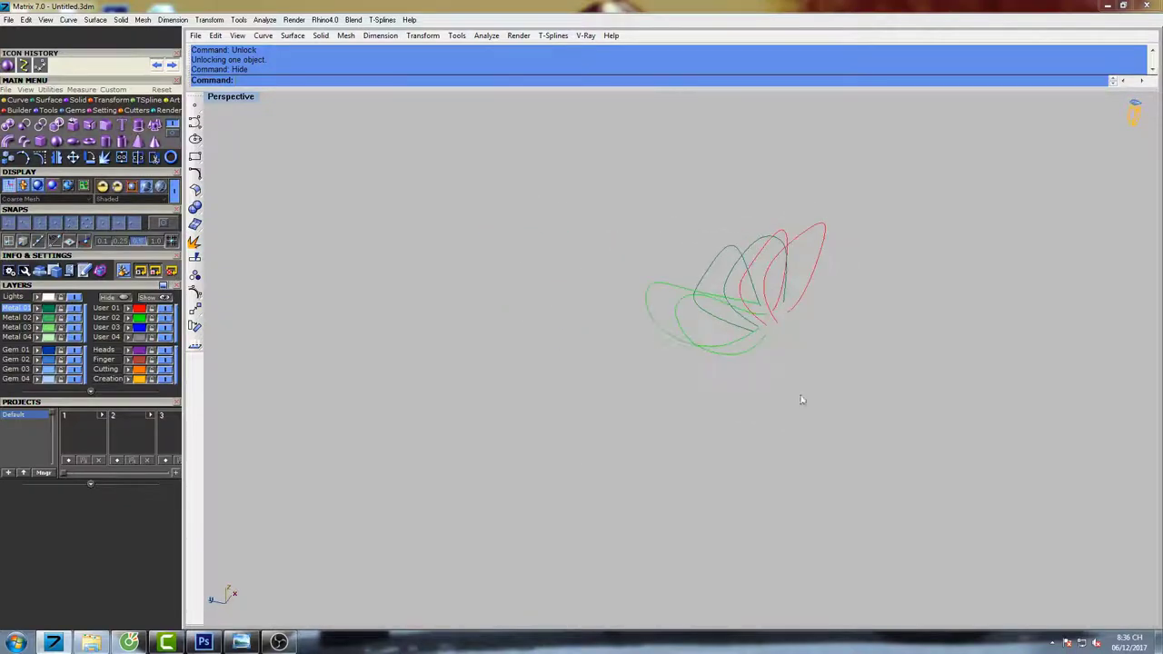
right_drag(706, 291, 641, 315)
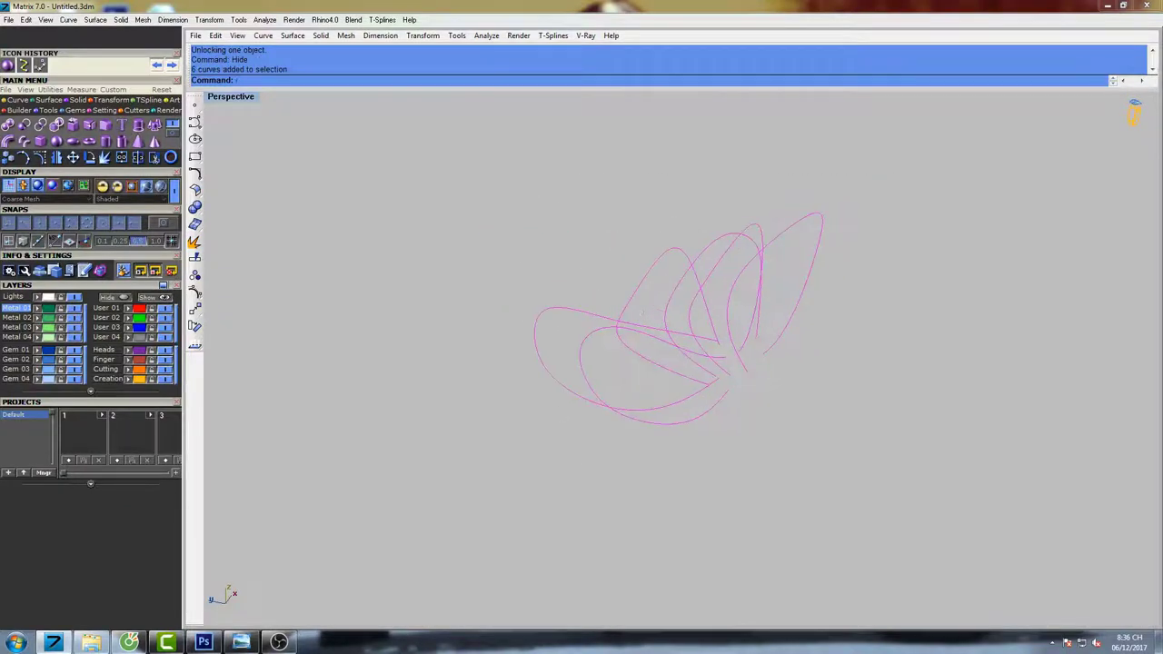
text(rebuild)
key(Return)
drag(669, 272, 923, 288)
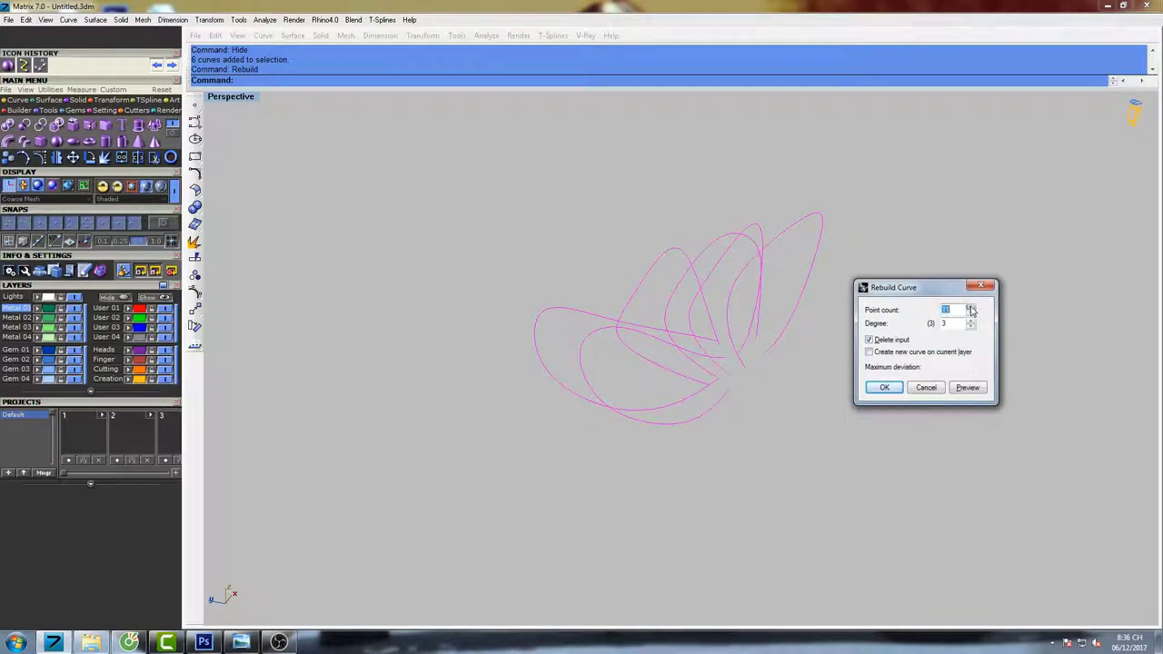
right_drag(769, 354, 652, 273)
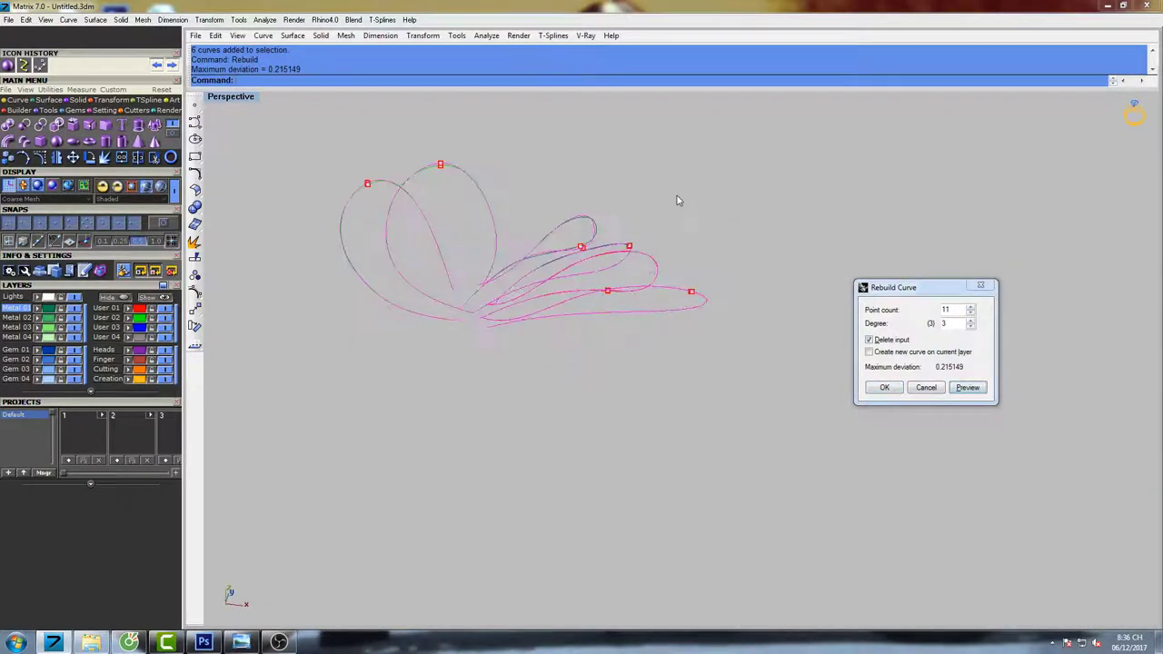
key(Return)
Loft the two red curves into a ribbon petal surface.
shift+right_drag(679, 200, 699, 241)
right_drag(630, 357, 819, 265)
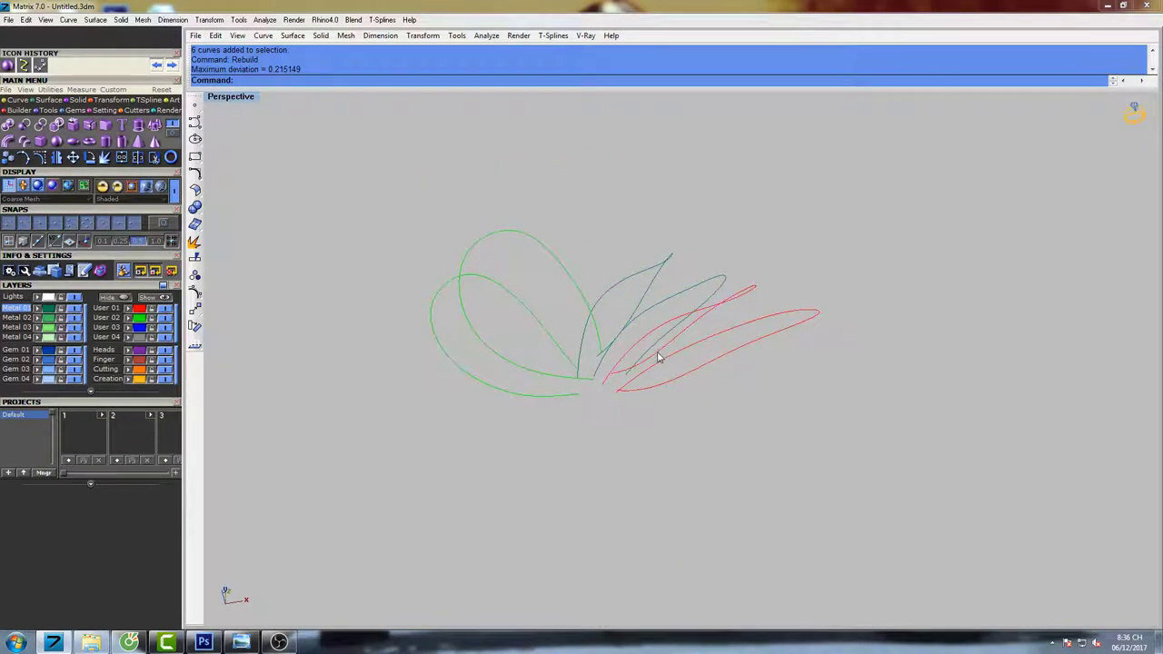
right_drag(670, 353, 733, 342)
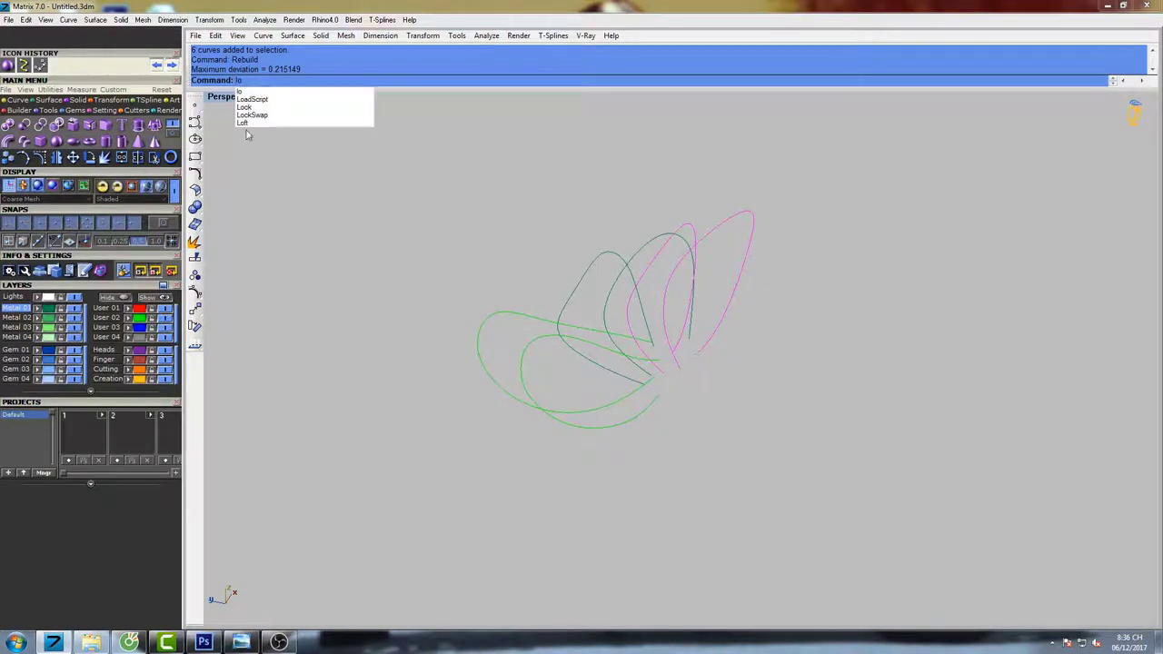
click(248, 125)
click(835, 348)
Loft the dark green curve pair and the light green curve pair into two more ribbon petal surfaces.
right_drag(772, 282, 662, 309)
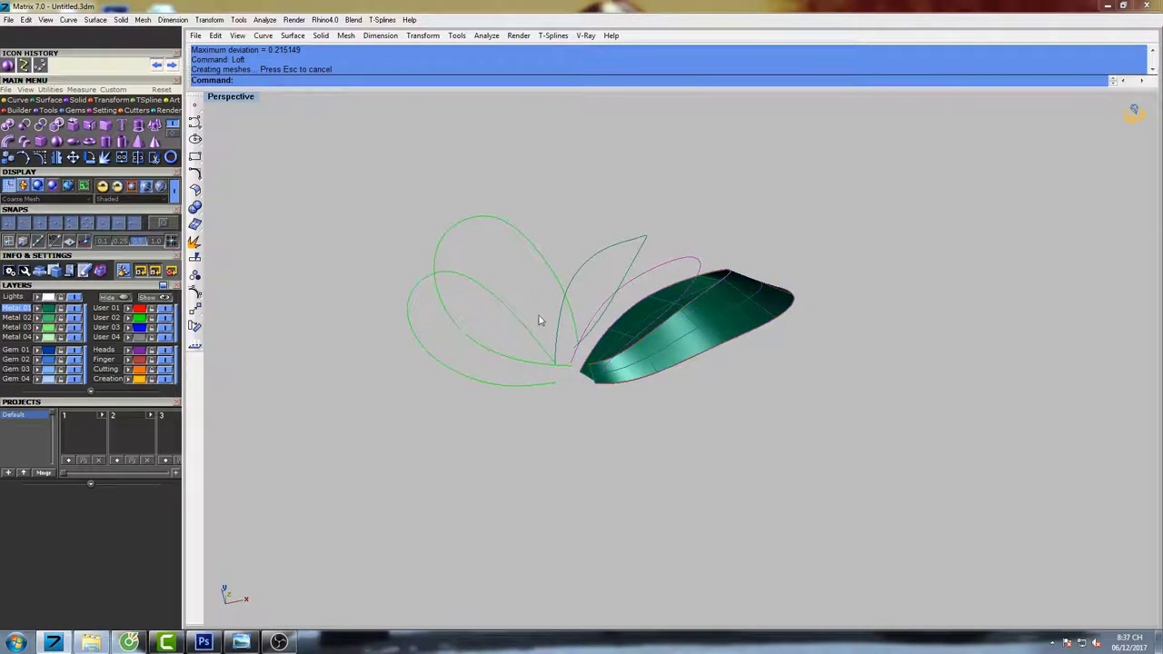
key(Return)
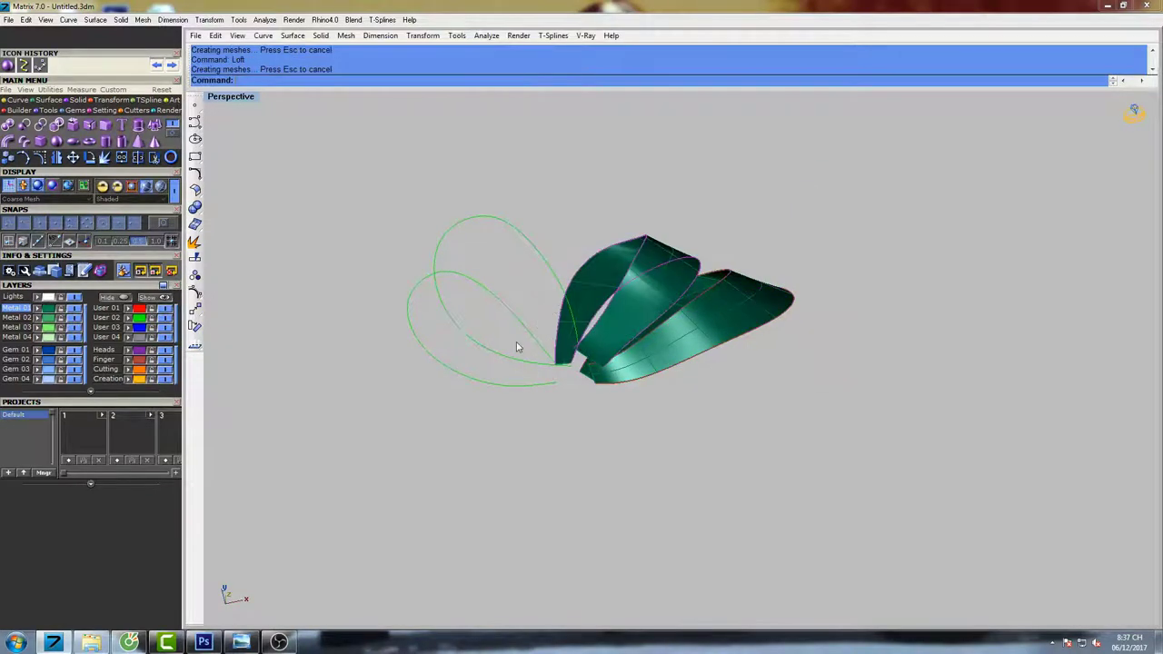
key(Return)
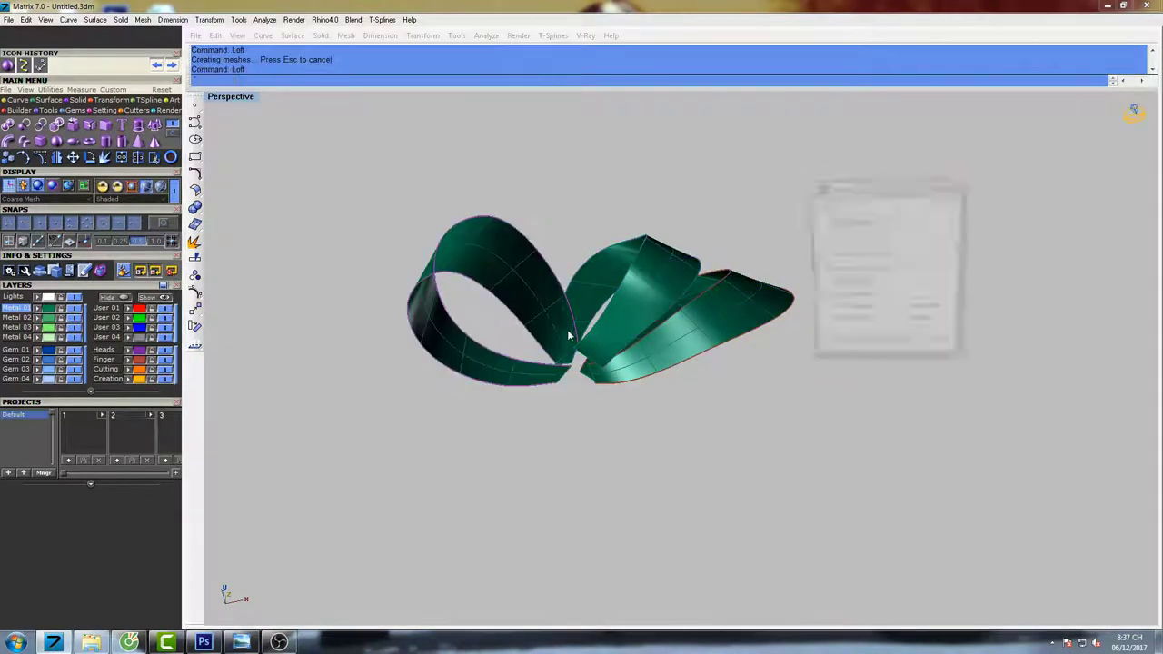
key(Return)
Select all curves with SelCrv and delete them, keeping only the three lofted ribbons.
right_drag(650, 325, 617, 369)
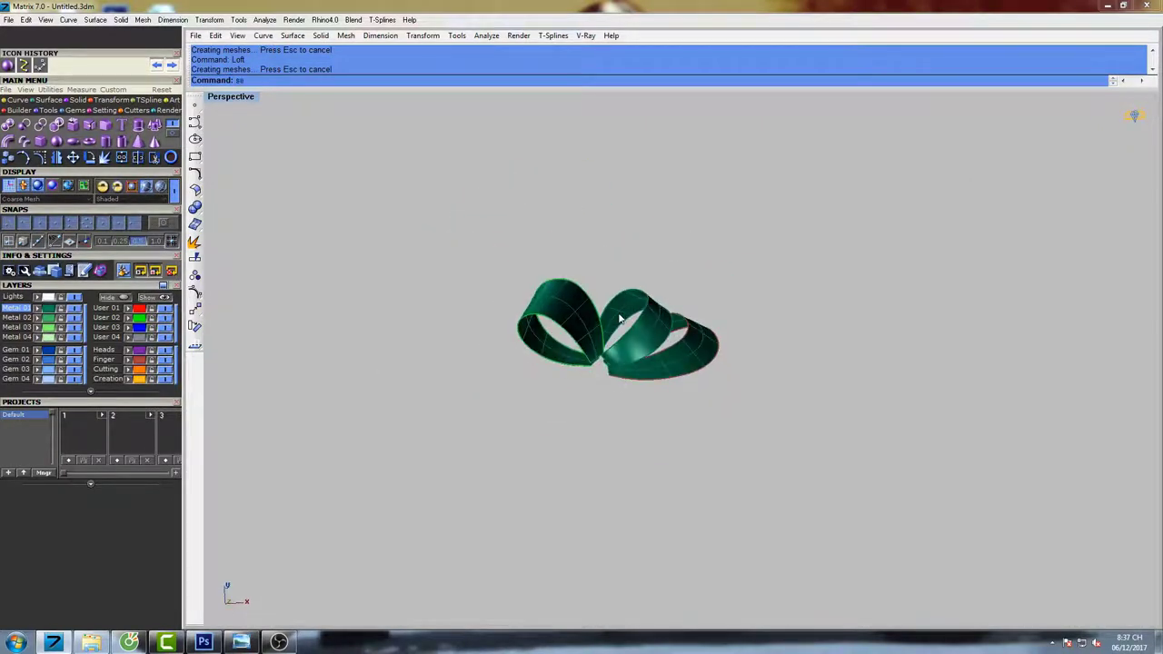
text(SelC)
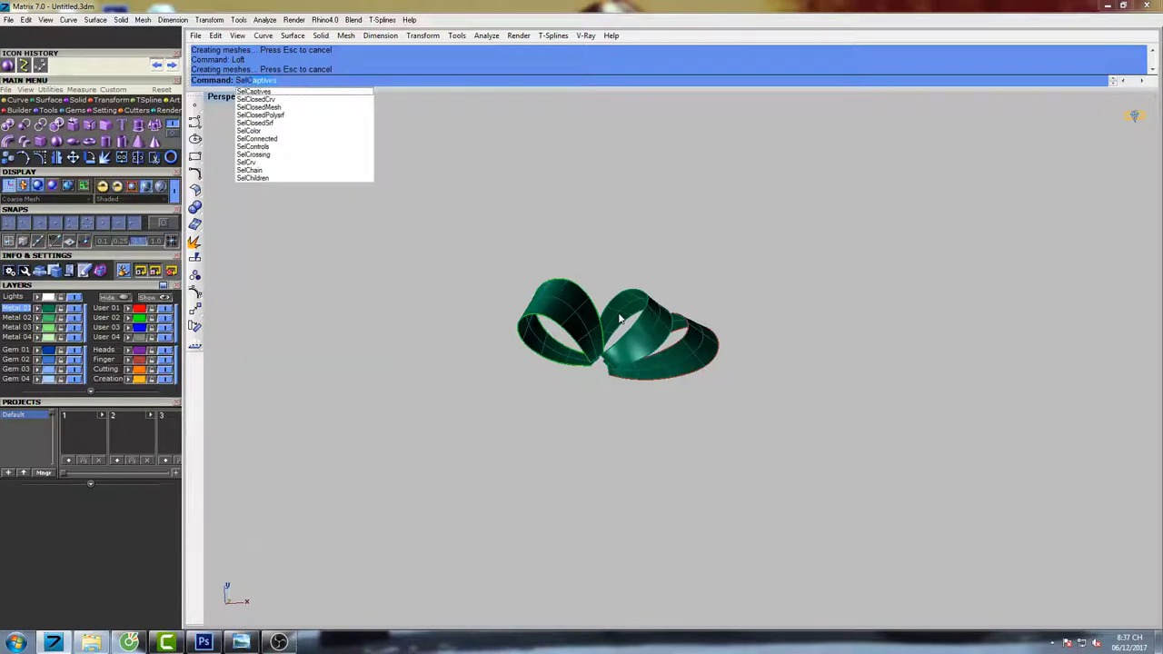
click(259, 164)
right_drag(688, 350, 586, 364)
text(d: Delete)
key(Return)
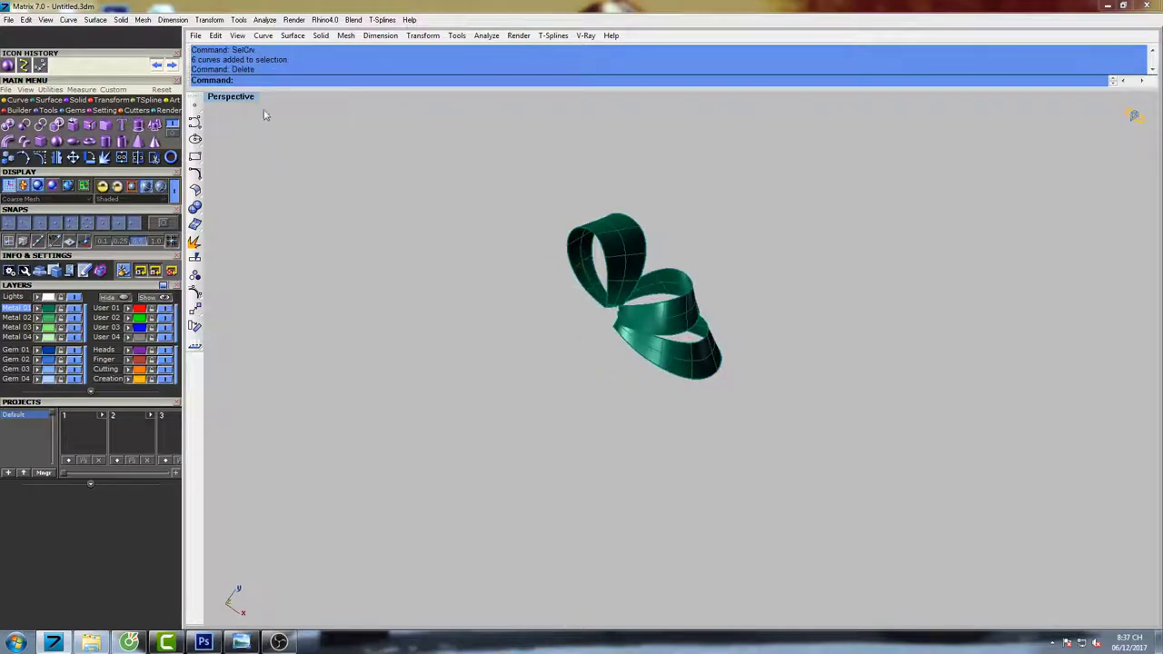
Return to the four-view layout and inspect the lofted ribbons with a Shade preview.
double_click(247, 99)
scroll(531, 256, down, 6)
mouse_move(532, 257)
right_down()
mouse_move(568, 238)
mouse_move(509, 257)
mouse_move(525, 228)
right_up()
text(s)
key(Return)
scroll(532, 250, down, 6)
scroll(489, 238, up, 4)
key(Escape)
scroll(512, 220, up, 2)
Turn on the control points of the ribbon lofted from the light green curves.
right_drag(609, 474, 526, 463)
click(343, 440)
right_drag(412, 440, 380, 427)
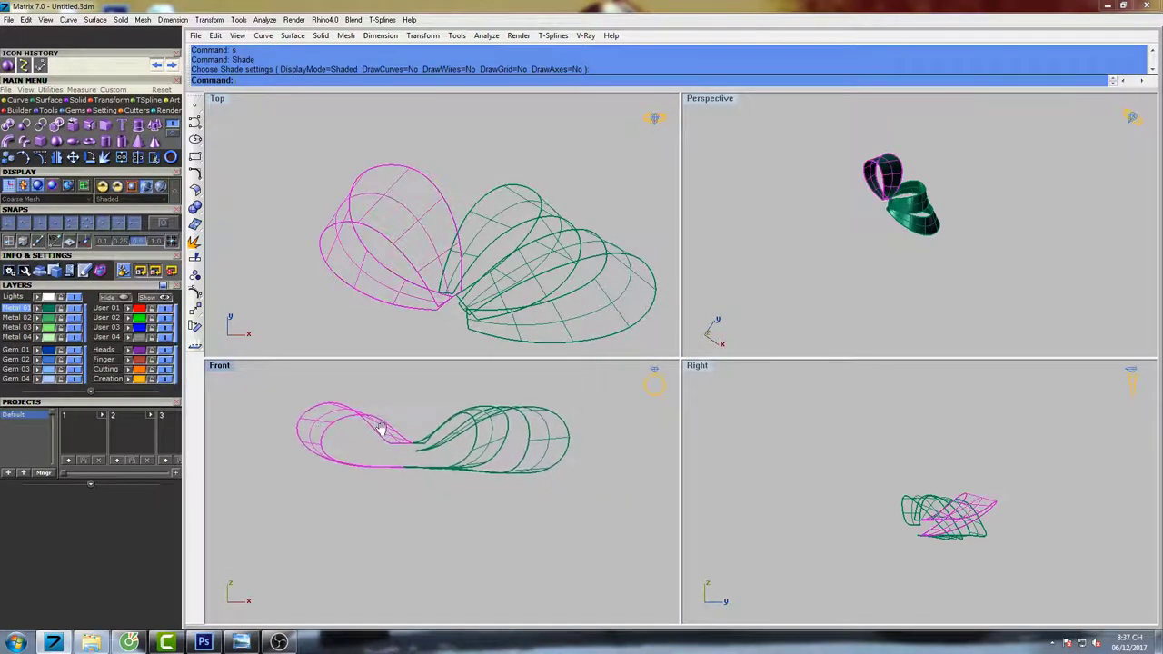
key(F10)
scroll(372, 455, up, 8)
right_drag(365, 474, 443, 468)
scroll(443, 468, down, 6)
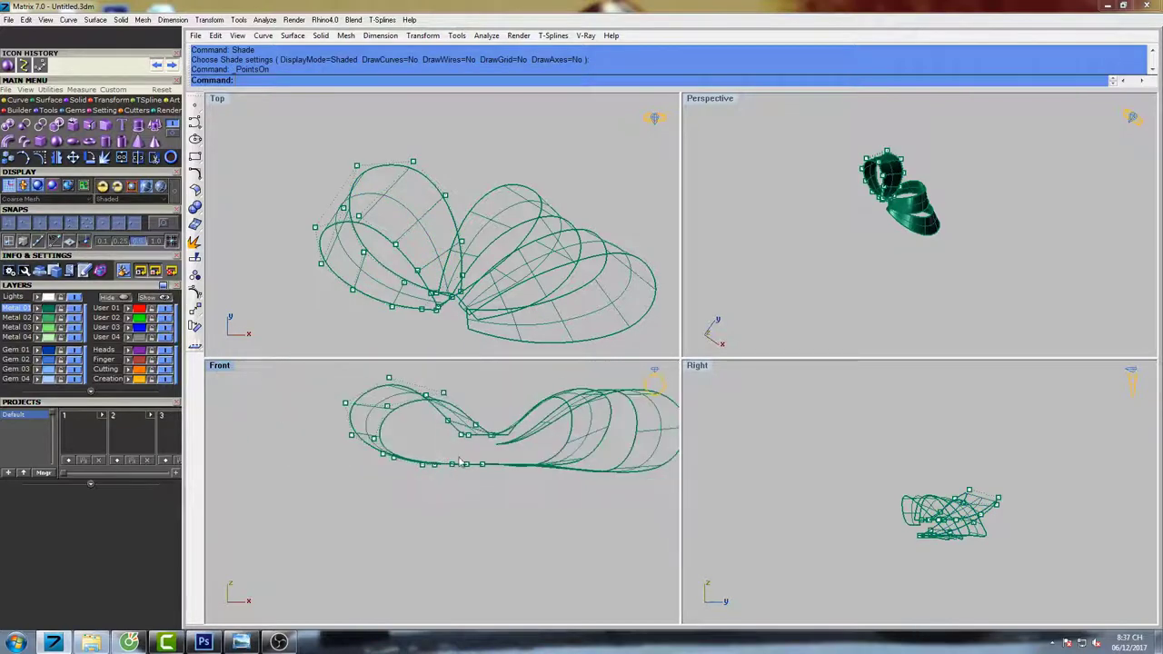
scroll(427, 474, up, 6)
Lower the two underside control points near that ribbon's outer bend by about 0.56 units in the Front view.
drag(367, 444, 383, 424)
right_drag(383, 426, 420, 482)
text(M)
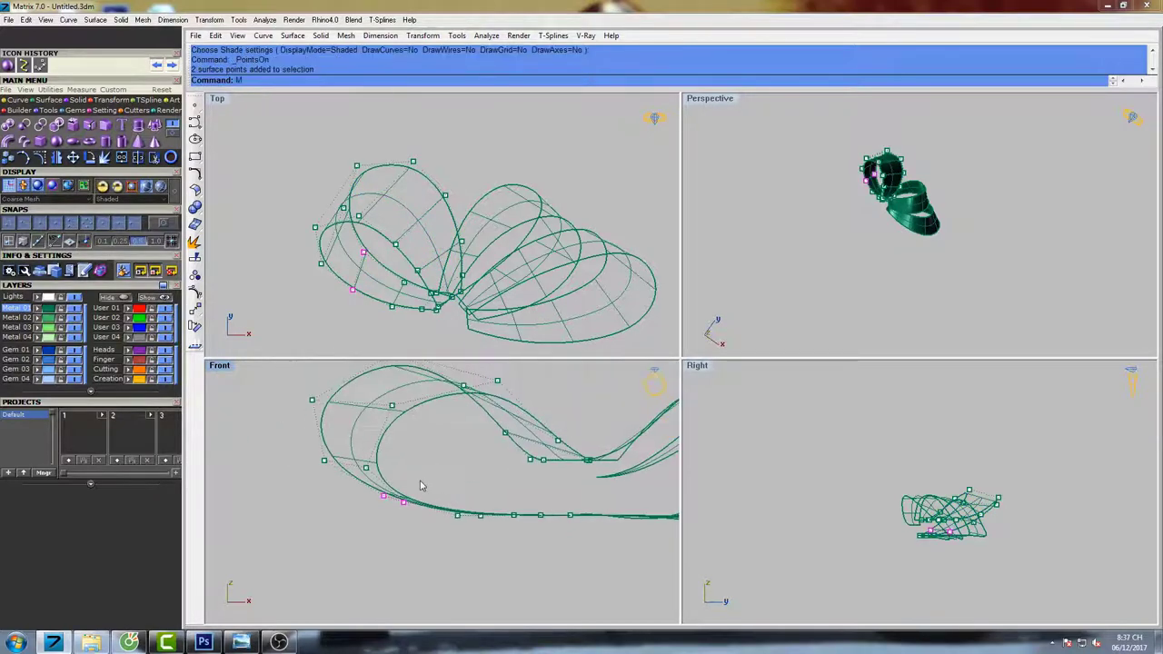
key(Return)
text(Move)
key(Return)
click(418, 443)
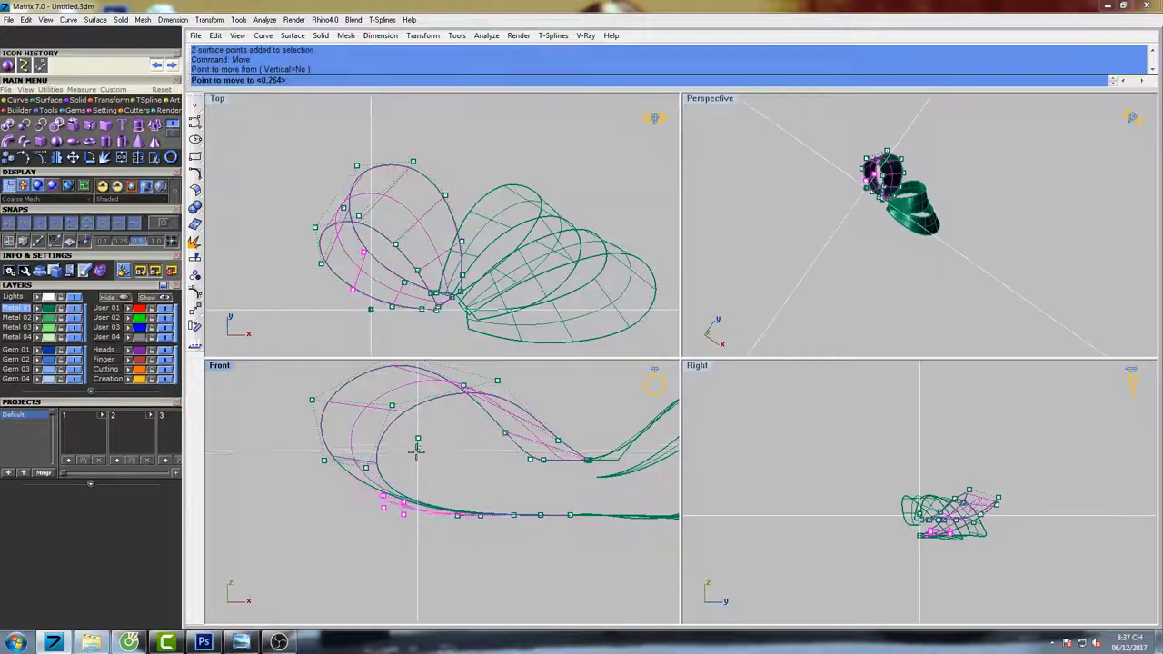
click(419, 458)
Lower the two control points on the left ribbon's lower outer bend in small moves of about 0.27 units in the Front view.
scroll(499, 495, down, 6)
right_drag(499, 495, 470, 488)
scroll(381, 483, up, 6)
drag(371, 490, 462, 465)
scroll(415, 459, up, 6)
key(Return)
click(419, 438)
click(418, 440)
right_click(417, 441)
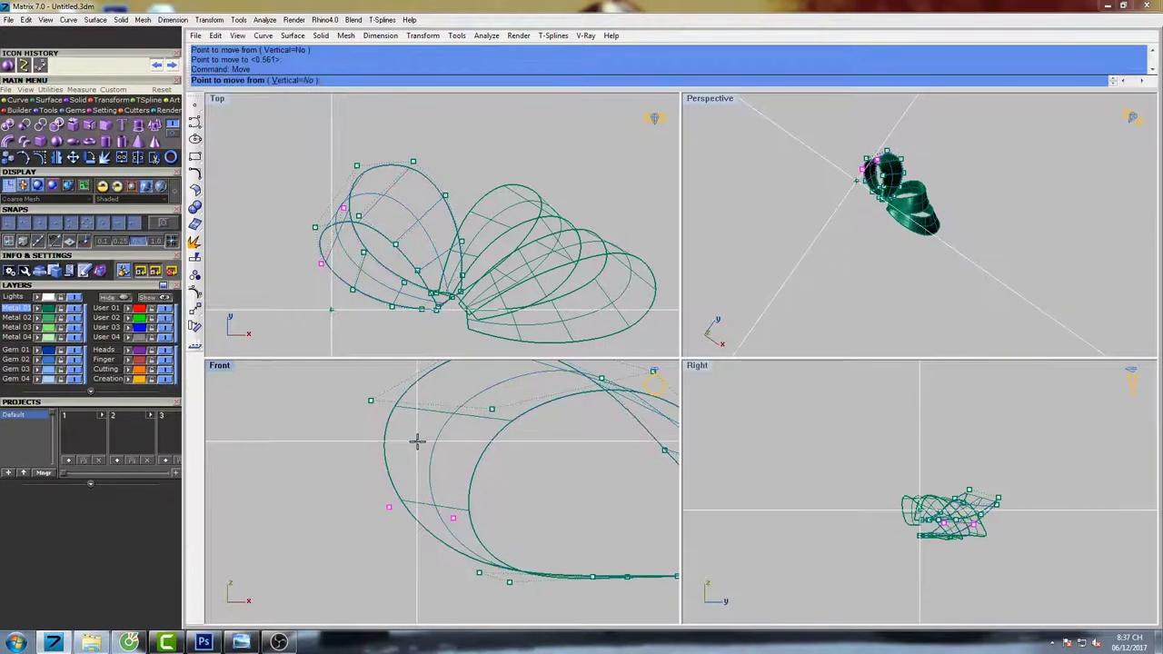
click(419, 417)
click(421, 430)
right_click(422, 432)
click(424, 413)
click(427, 424)
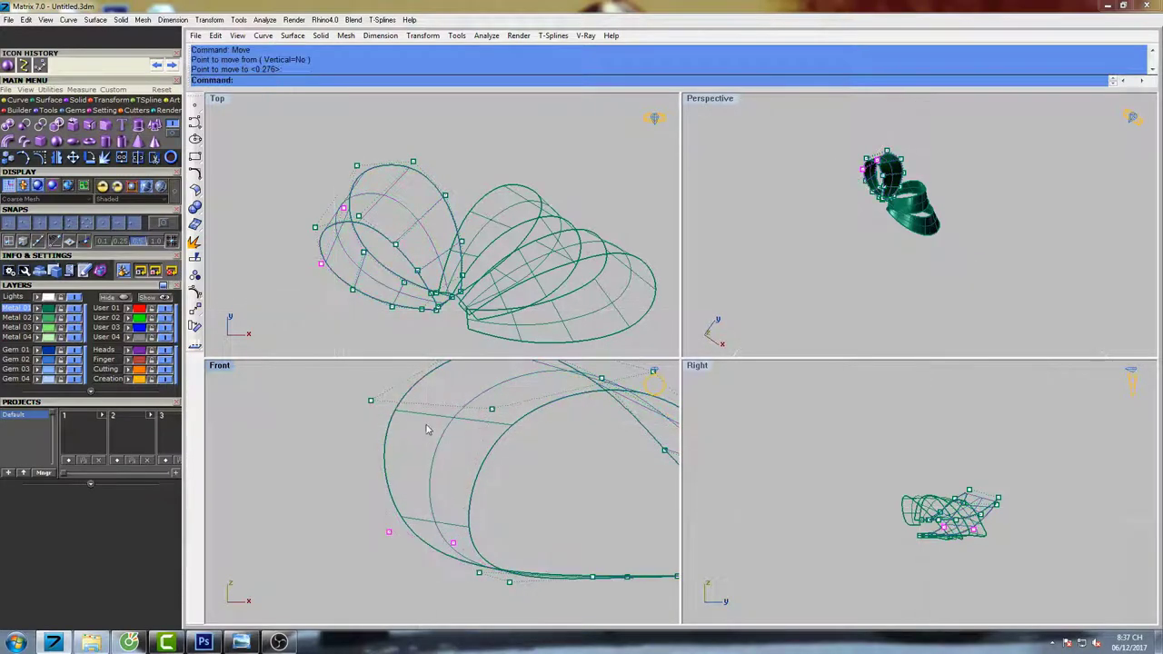
Raise the same two outer-bend control points of the left ribbon by about 0.3 units in the Front view.
scroll(428, 425, down, 6)
right_drag(440, 438, 423, 479)
right_click(426, 476)
click(435, 454)
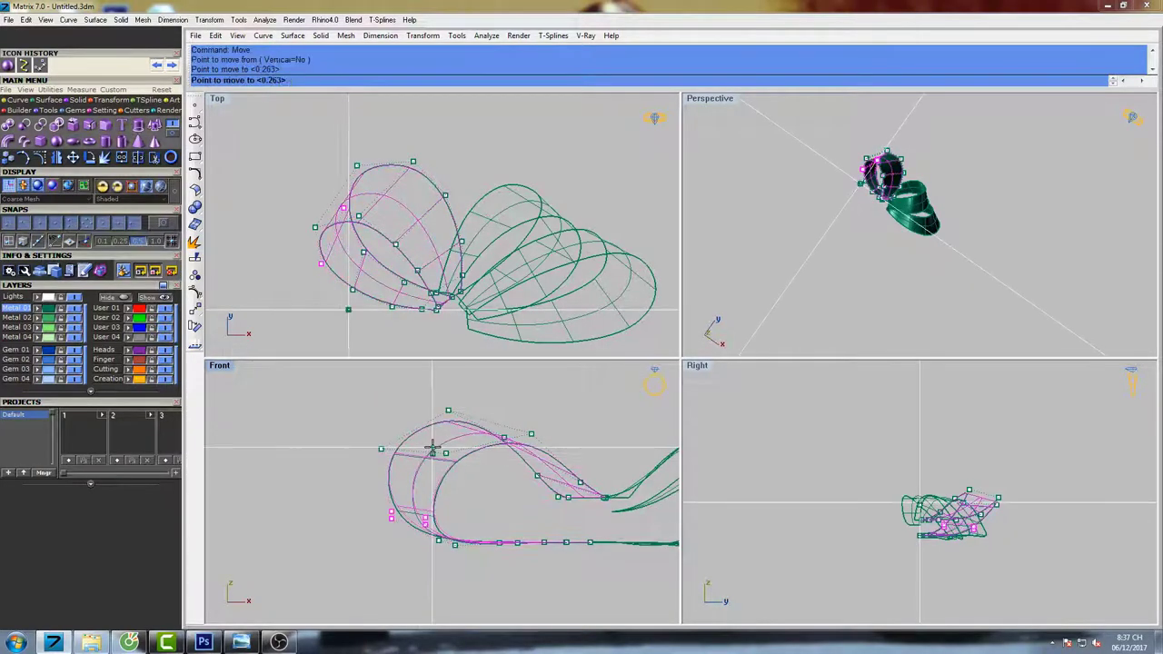
click(434, 446)
scroll(523, 485, down, 4)
right_drag(541, 483, 470, 471)
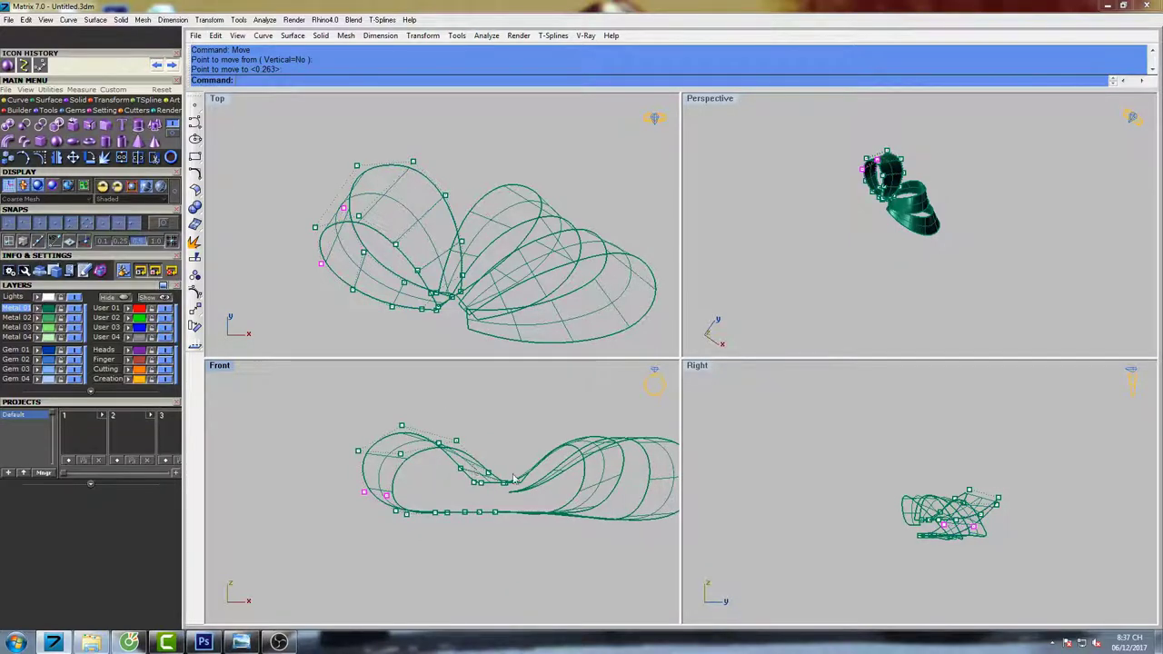
mouse_move(565, 488)
right_down()
mouse_move(512, 473)
mouse_move(555, 496)
right_up()
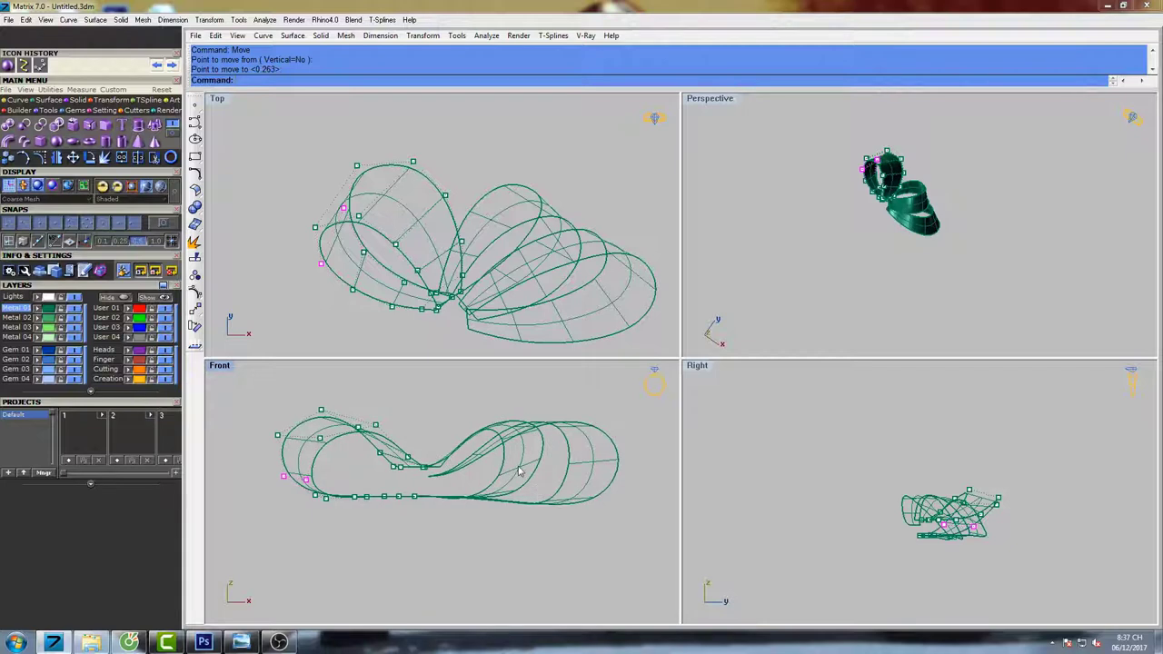
Check the left ribbon's reshaped bend in the Perspective view, and turn on the control points of the two other lofted ribbons.
right_drag(863, 289, 952, 259)
scroll(916, 194, up, 8)
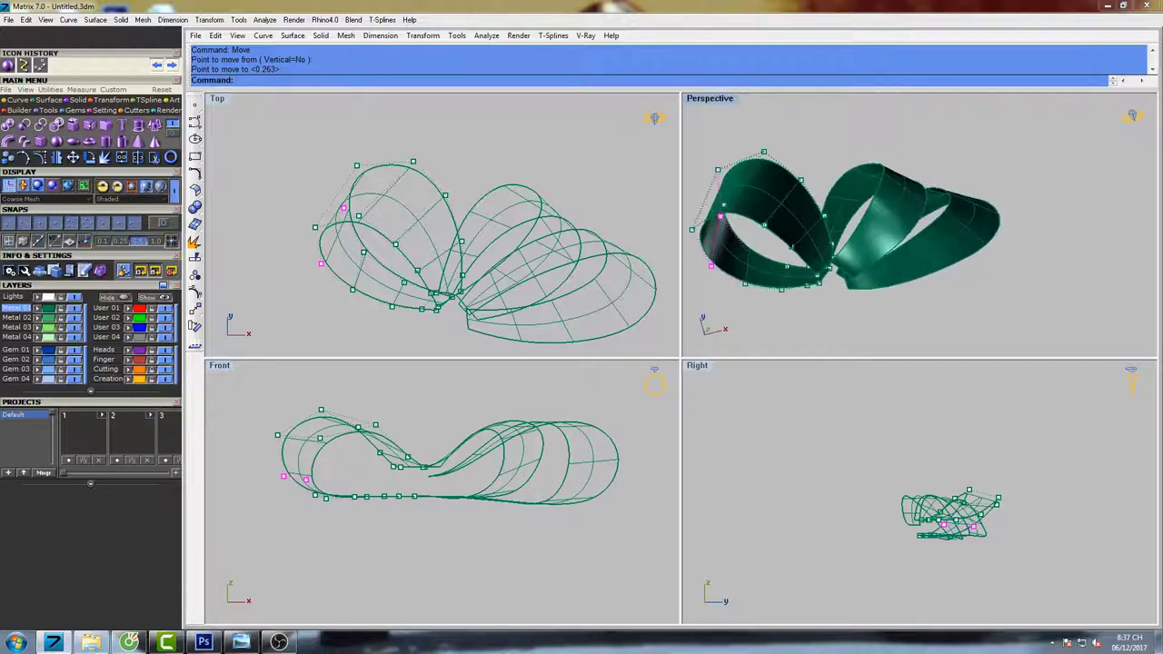
right_drag(817, 204, 768, 272)
right_drag(906, 280, 969, 251)
scroll(457, 470, up, 3)
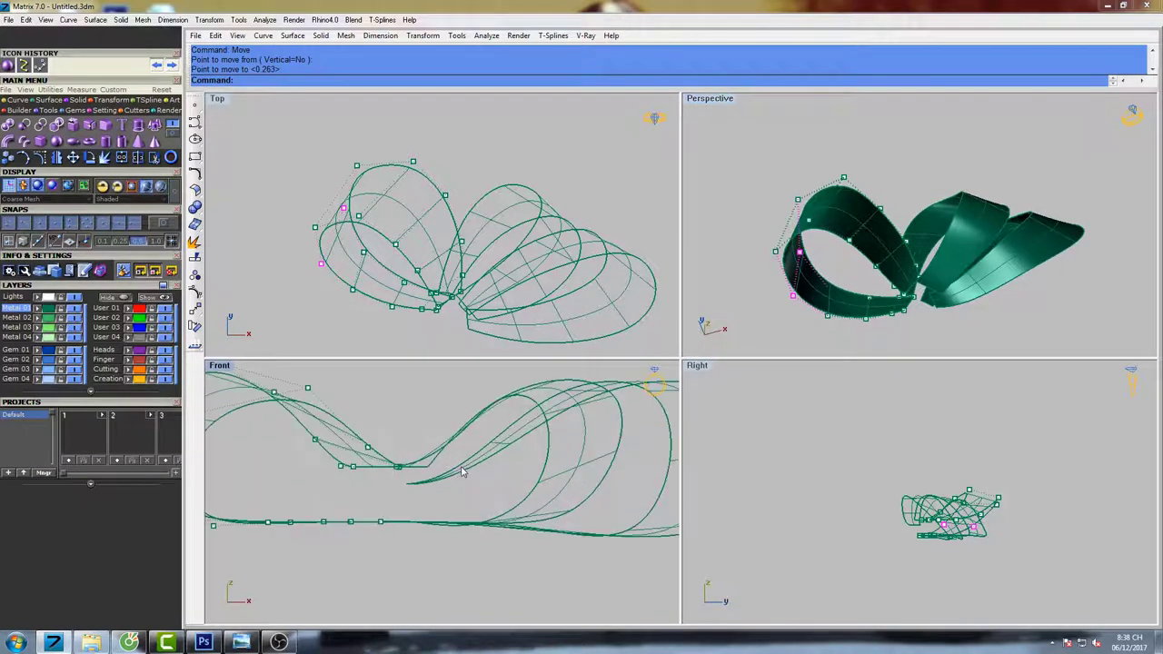
click(461, 469)
key(F10)
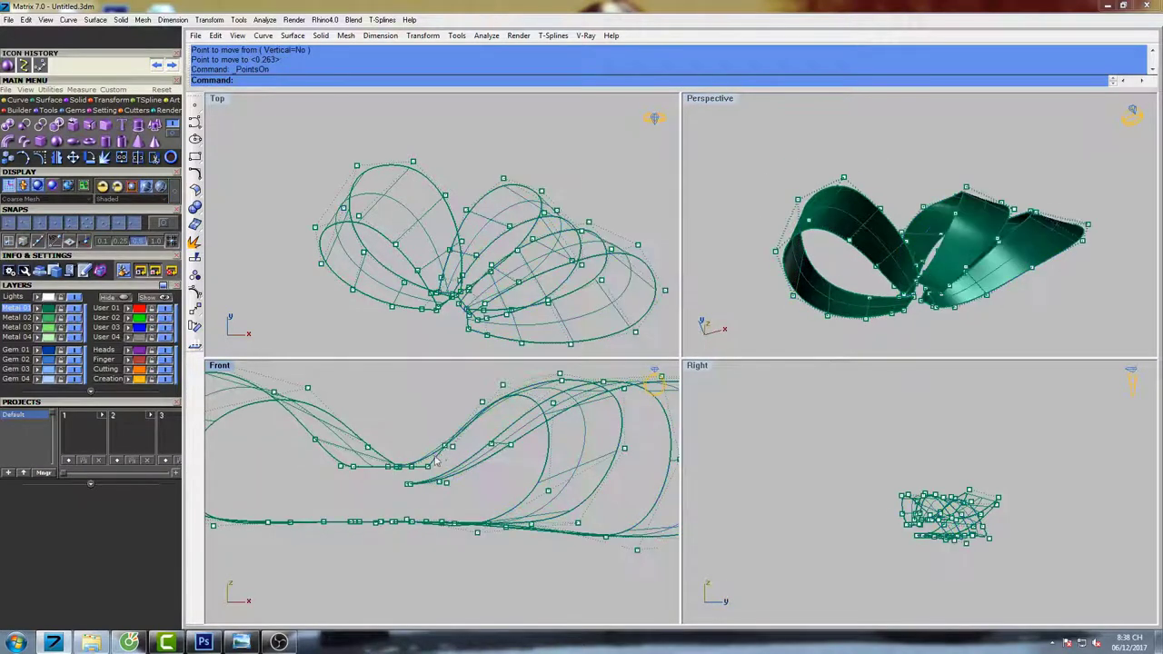
Examine in a Shade preview which ribbon edges the control points near the petals' meeting point belong to.
scroll(424, 466, up, 3)
right_drag(462, 384, 435, 381)
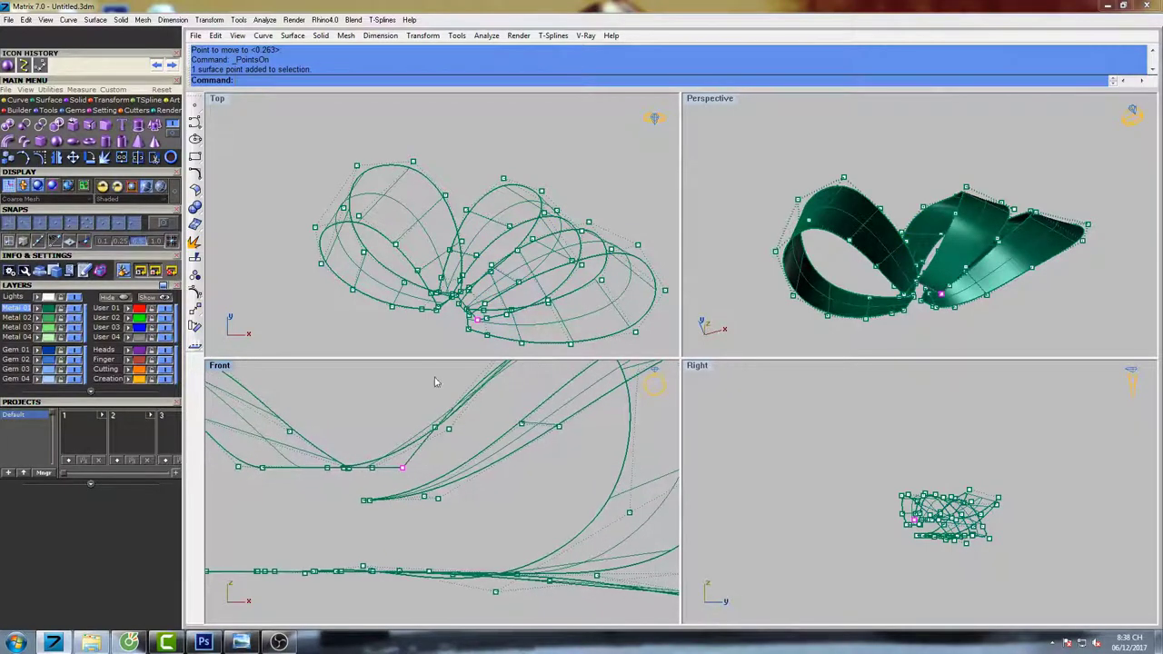
mouse_move(893, 238)
right_down()
mouse_move(858, 218)
mouse_move(942, 191)
mouse_move(965, 238)
mouse_move(996, 235)
mouse_move(1056, 279)
right_up()
text(s)
key(space)
scroll(860, 217, up, 5)
key(Escape)
click(932, 202)
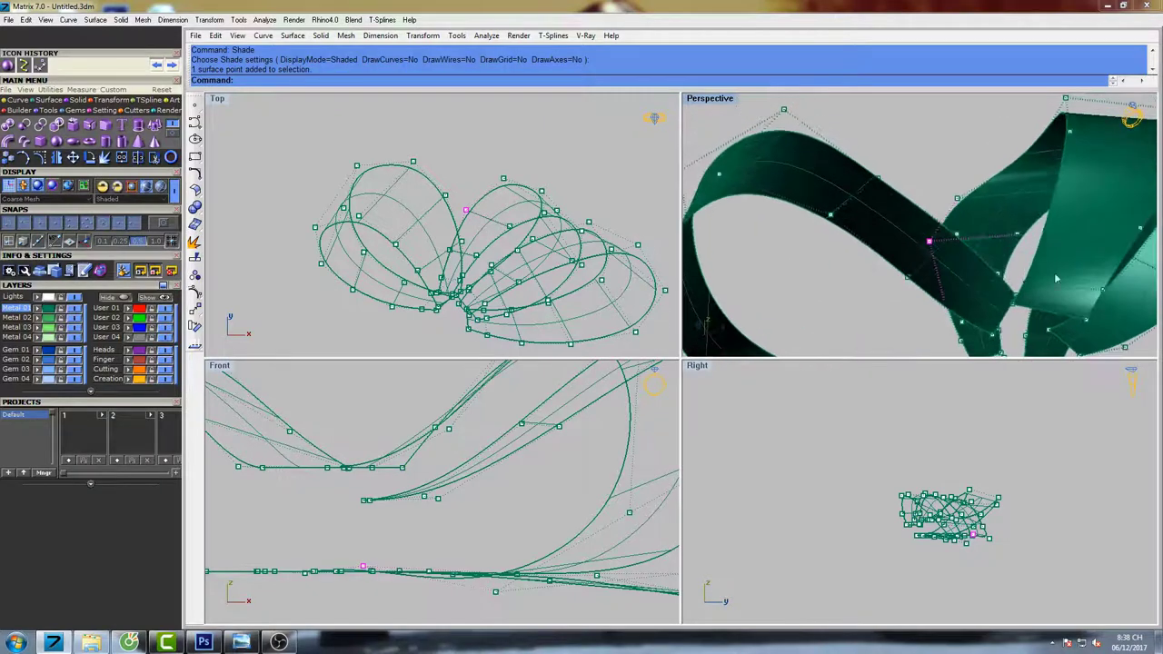
right_drag(1070, 236, 1047, 234)
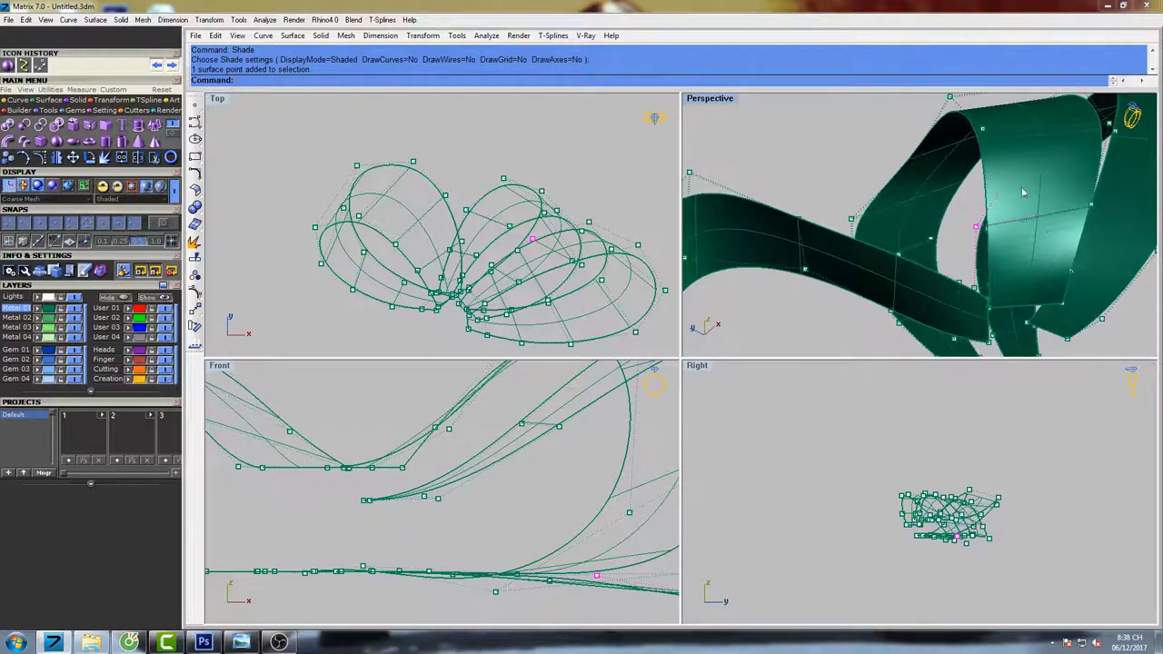
right_drag(1023, 193, 998, 191)
Raise the control point on the middle ribbon's rising edge by about 0.27 and then 0.28 units in the Front view.
click(963, 236)
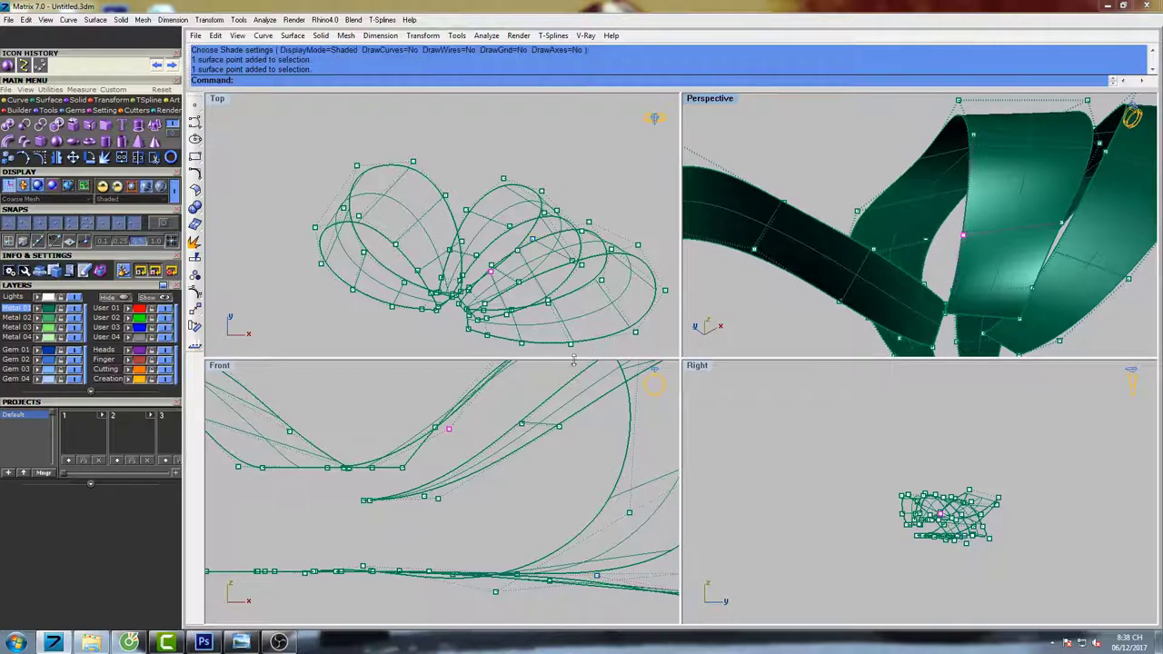
right_drag(444, 451, 456, 509)
text(M)
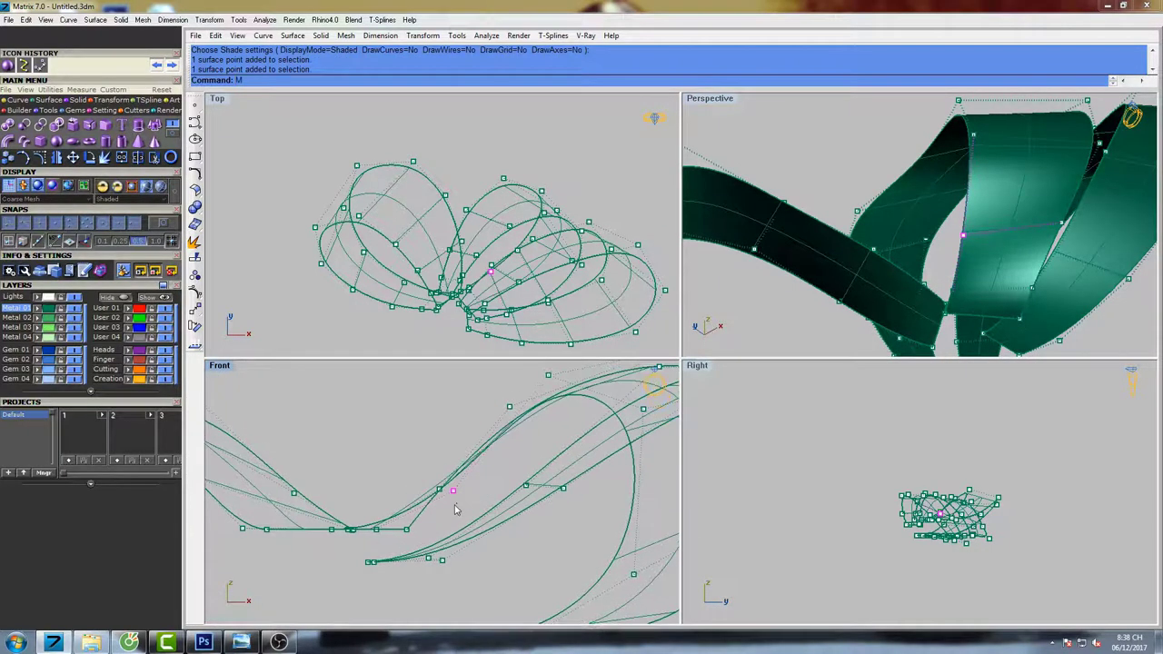
text(ove)
key(Return)
click(518, 509)
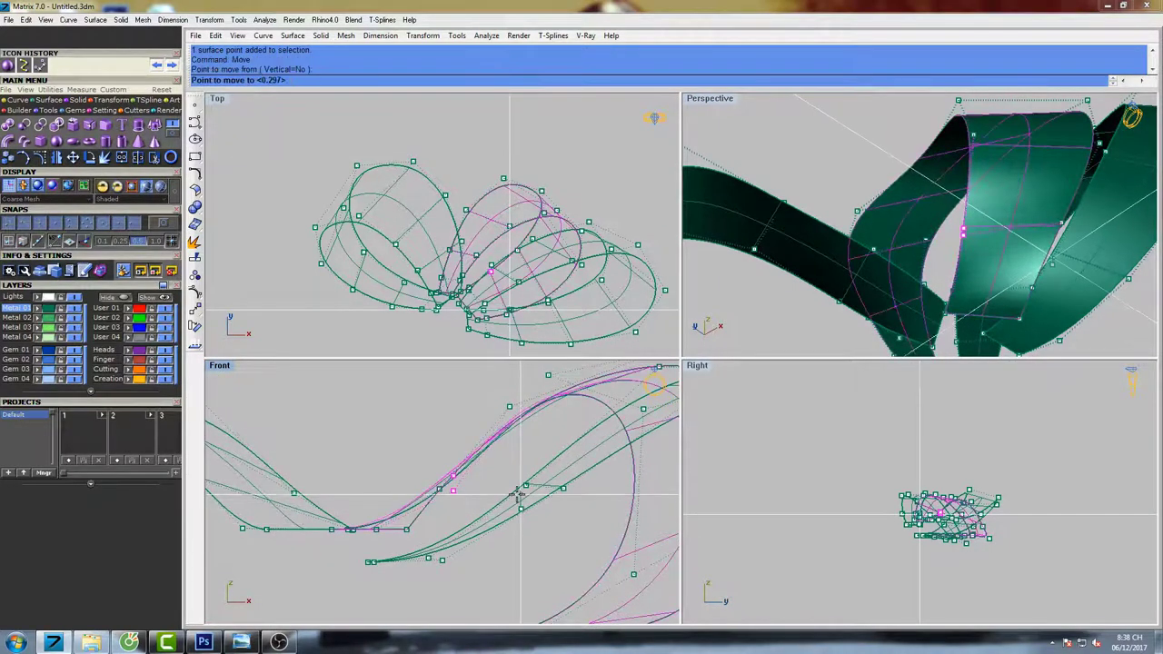
click(517, 494)
right_click(517, 492)
click(519, 482)
click(521, 459)
scroll(521, 457, down, 8)
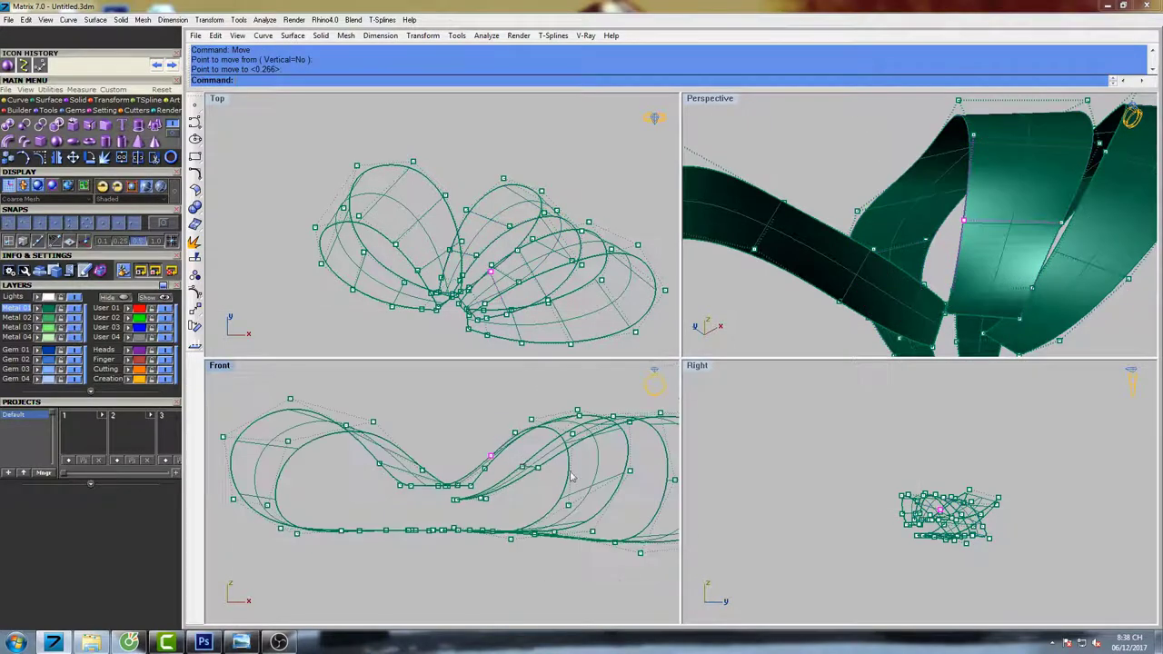
Lower the control point at the middle ribbon's outer bend in three moves of about 0.48, 0.32 and 0.22 units in the Front view.
right_drag(642, 494, 543, 470)
scroll(474, 485, up, 6)
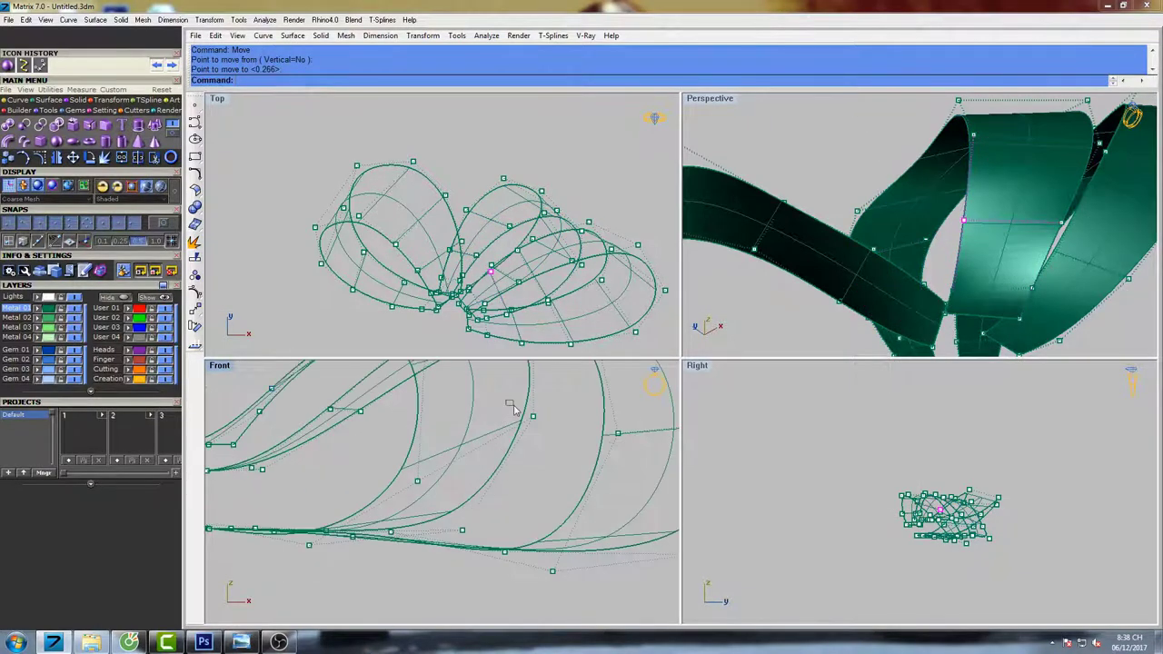
drag(509, 401, 546, 434)
scroll(543, 451, down, 4)
right_drag(544, 453, 516, 473)
right_click(516, 467)
click(534, 421)
click(533, 436)
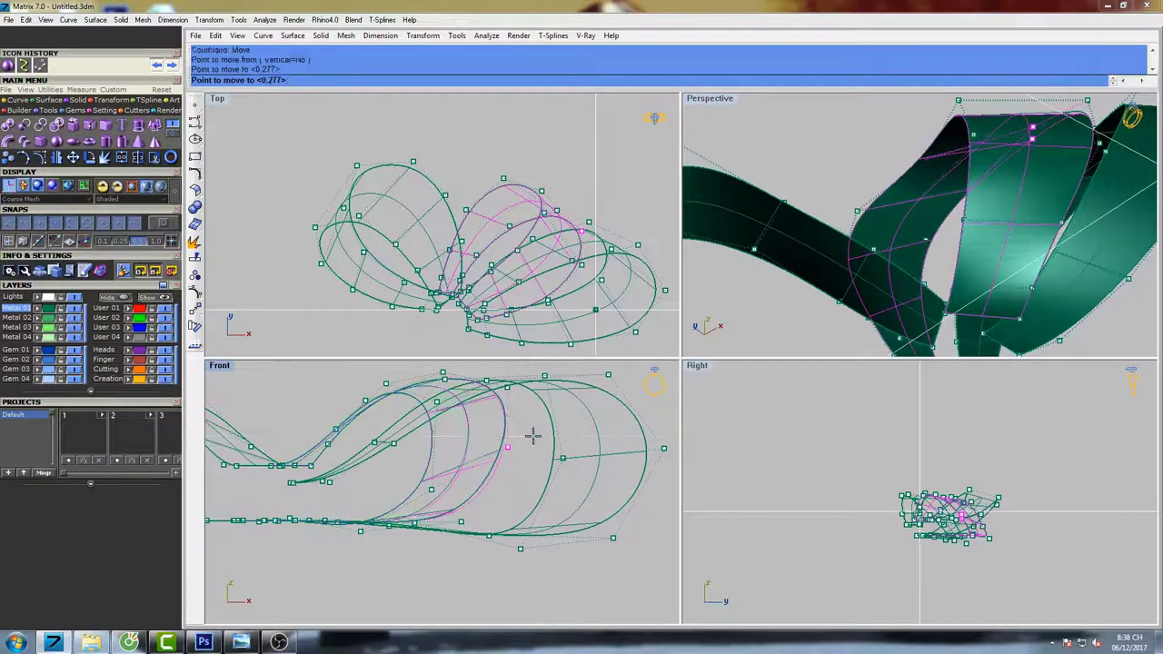
right_click(533, 431)
click(538, 407)
click(538, 416)
right_click(542, 419)
click(544, 405)
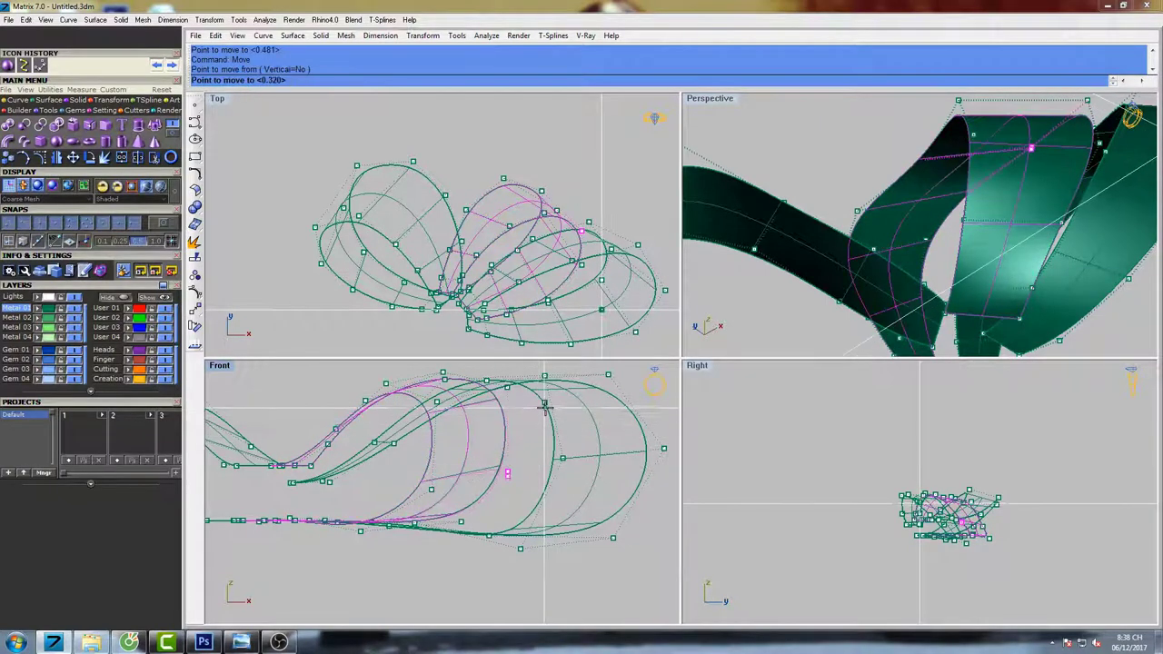
click(544, 414)
Lower the right ribbon's inner-loop control point at the bend by about 0.18 units and the one at its crest by about 0.17 units.
right_click(583, 468)
click(590, 414)
click(590, 420)
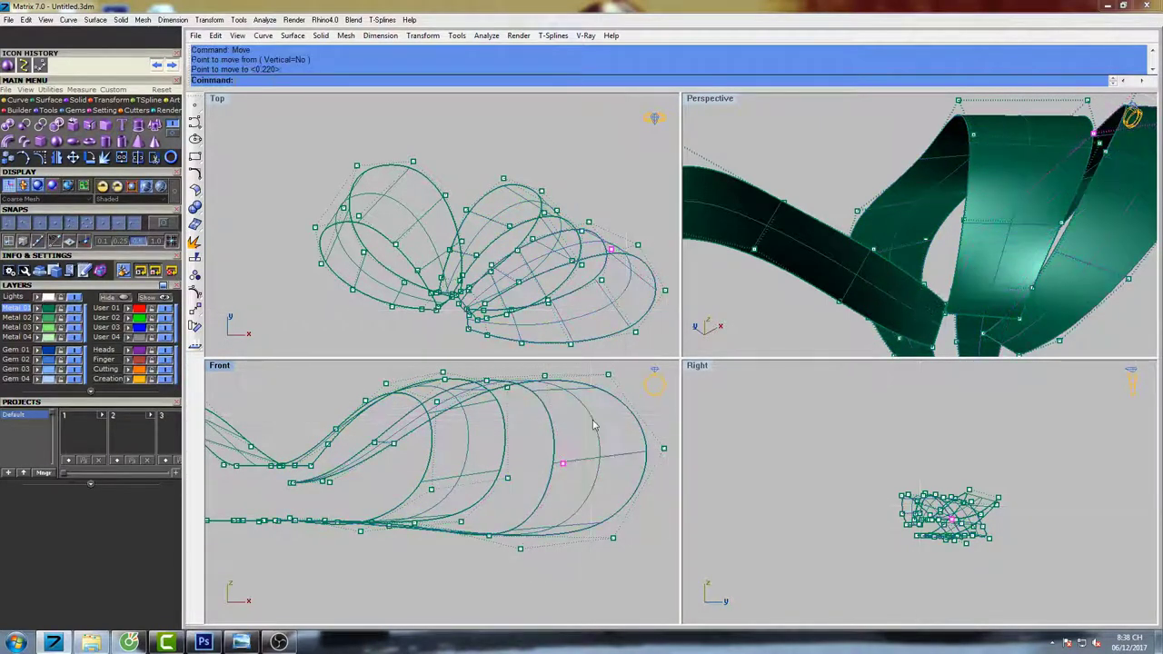
right_drag(536, 498, 612, 476)
scroll(576, 475, down, 2)
right_drag(547, 437, 529, 463)
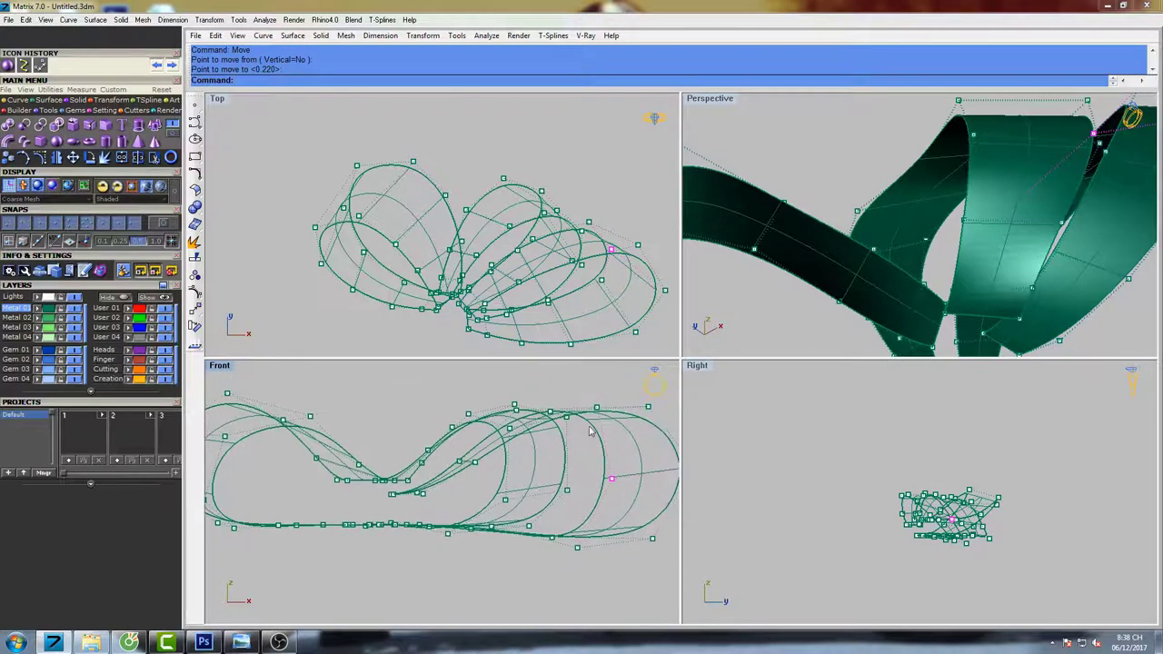
click(611, 392)
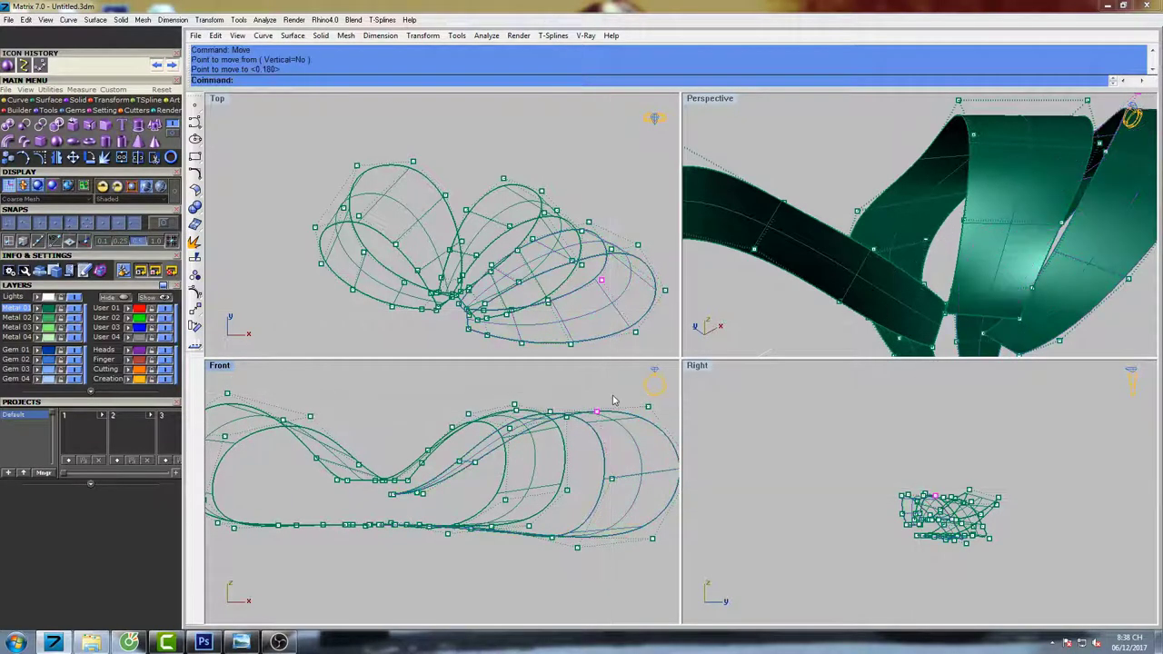
Raise the control point on the rising part of the right ribbon's front edge by about 0.28 units in the Front view.
scroll(455, 460, up, 6)
click(491, 464)
right_click(505, 452)
click(513, 415)
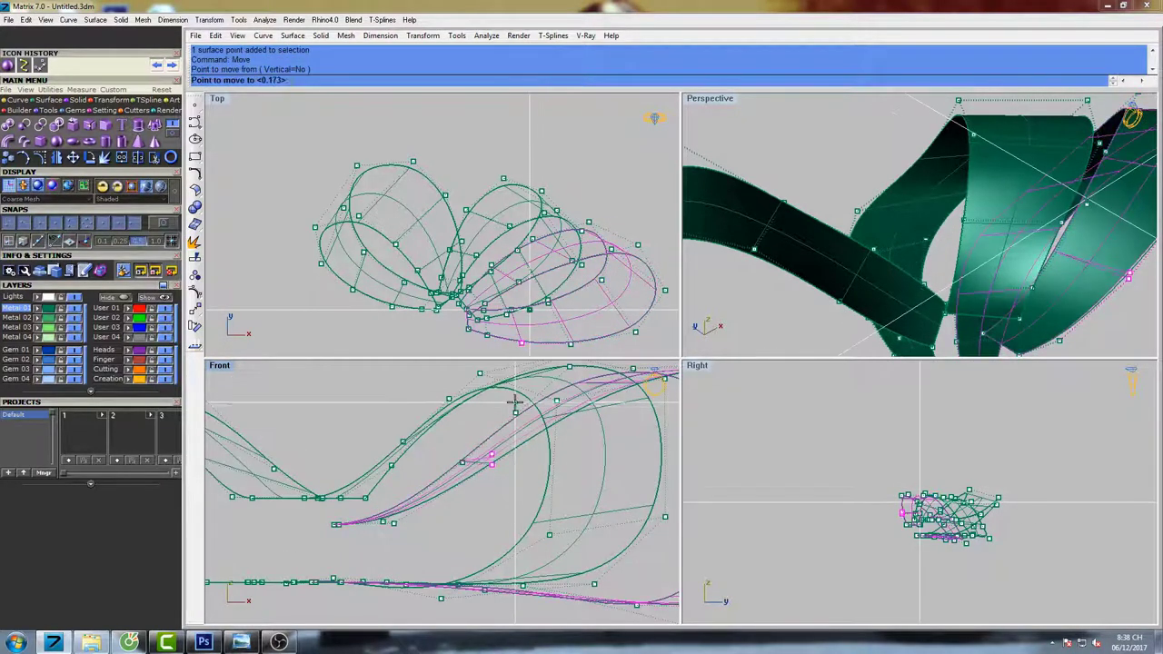
click(515, 403)
Raise the next two control points outward along the right ribbon's front edge by about 0.28 and 0.12 units.
right_drag(644, 402, 573, 441)
click(563, 409)
right_click(567, 405)
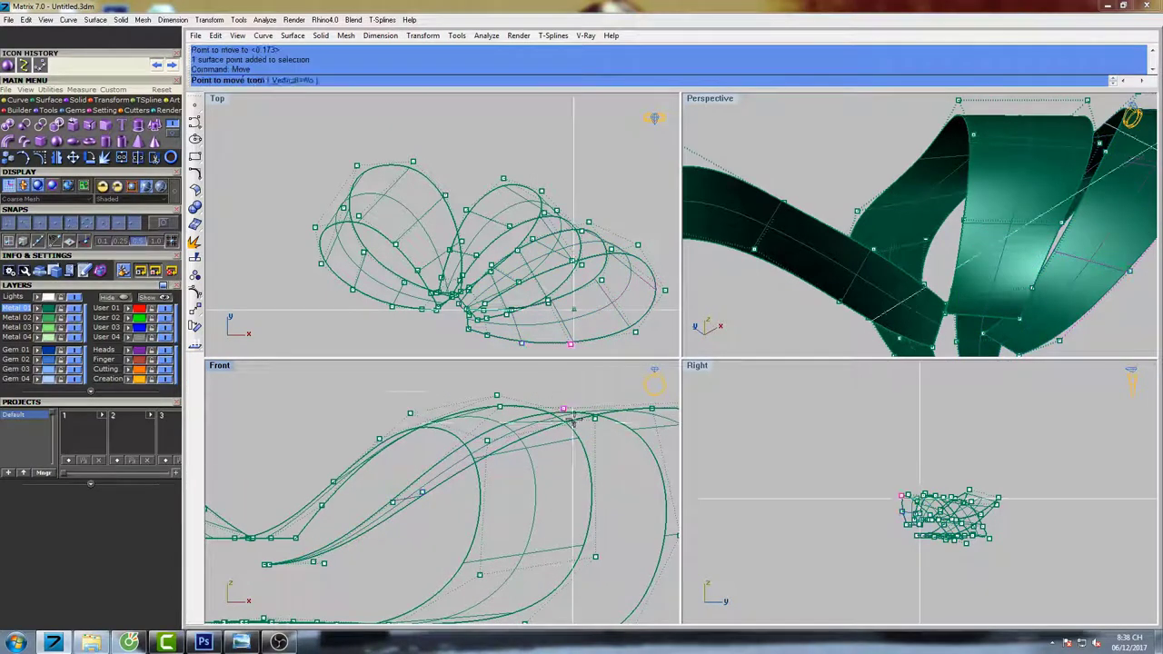
click(573, 397)
click(572, 382)
scroll(498, 427, down, 4)
scroll(499, 431, down, 2)
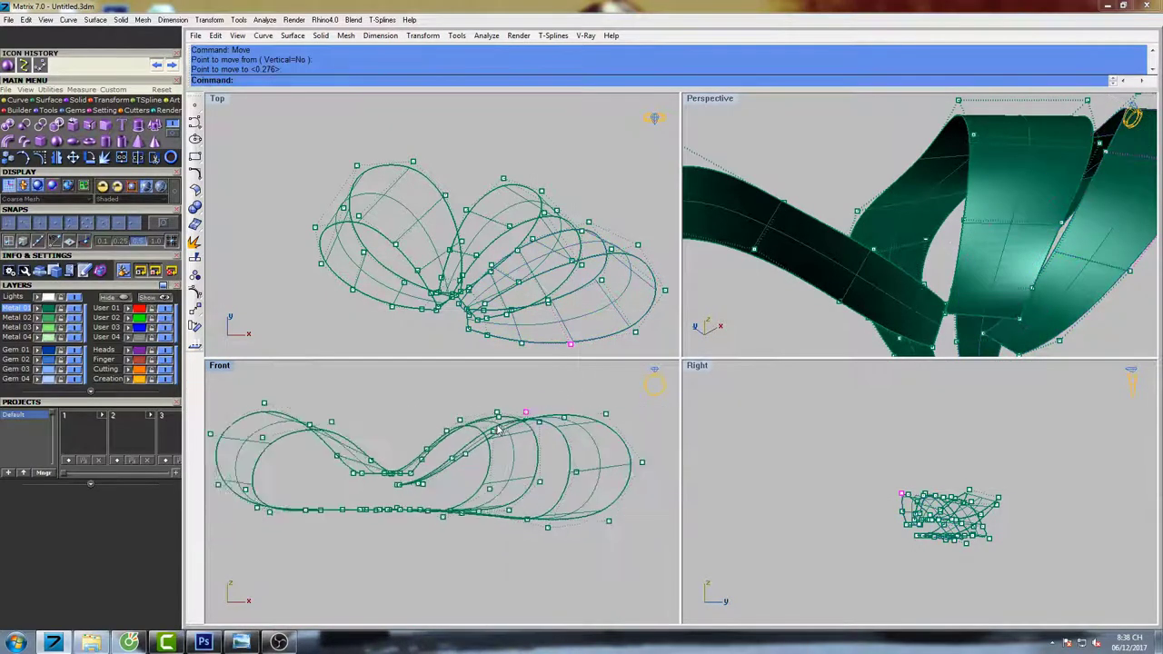
drag(617, 432, 619, 433)
right_click(618, 431)
click(632, 401)
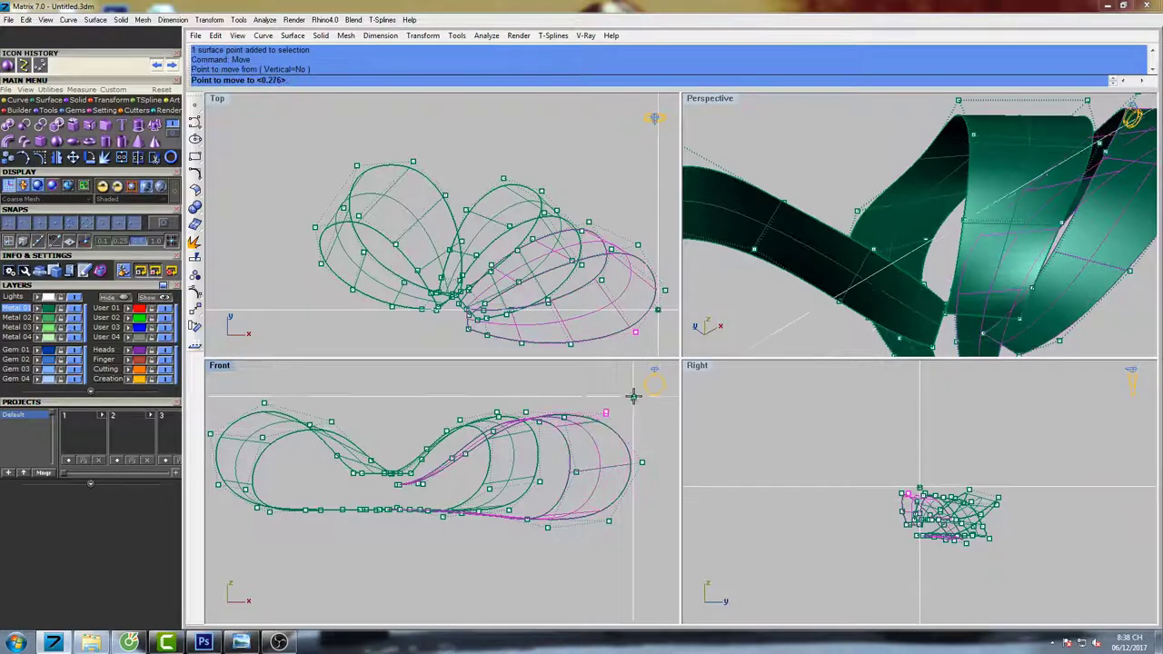
click(633, 396)
On the left ribbon, raise the upper inner-loop control point by about 0.18 units and lower the outer-loop bend point by about 0.21 units.
right_drag(371, 423, 461, 415)
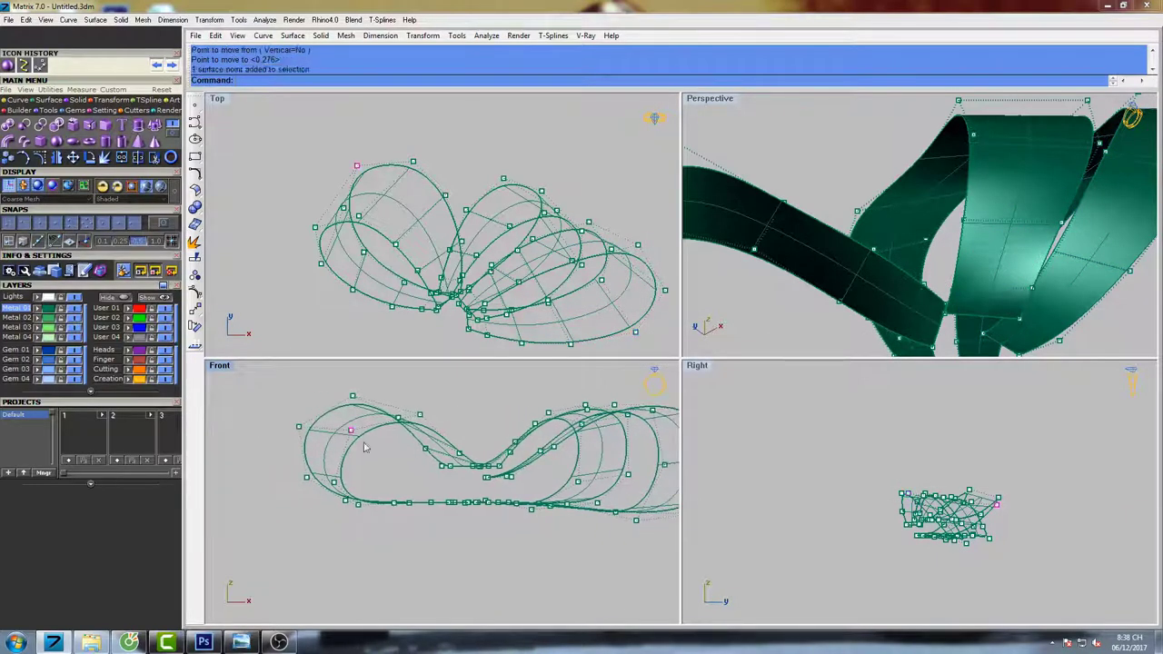
drag(351, 430, 380, 388)
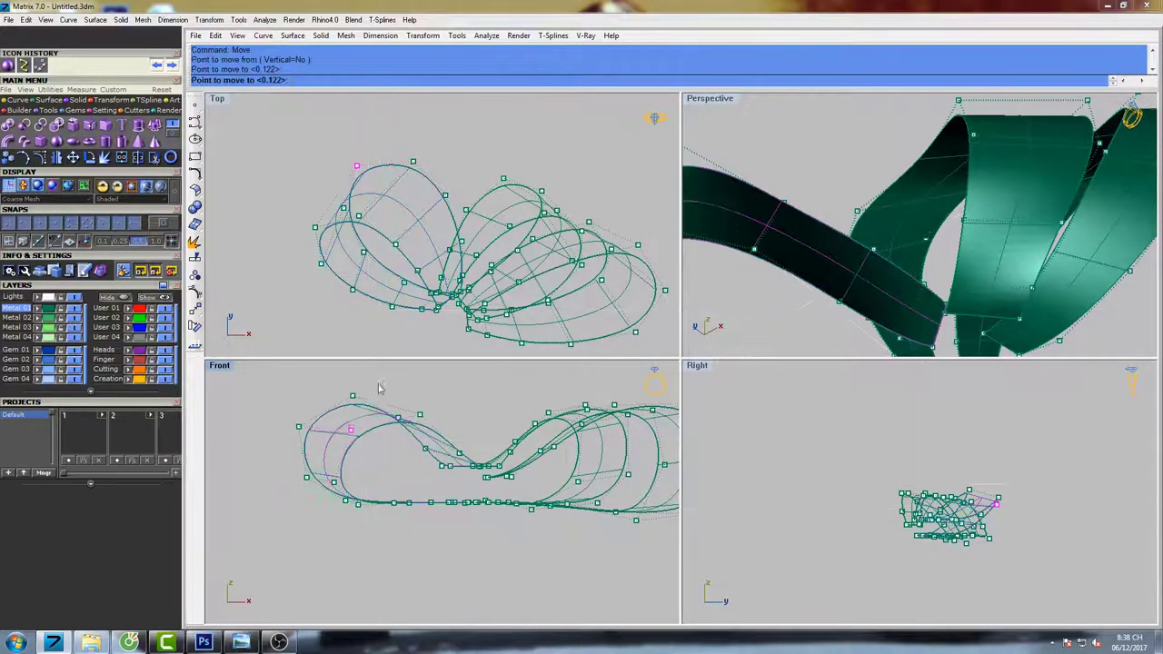
drag(311, 485, 312, 485)
right_click(313, 484)
click(327, 421)
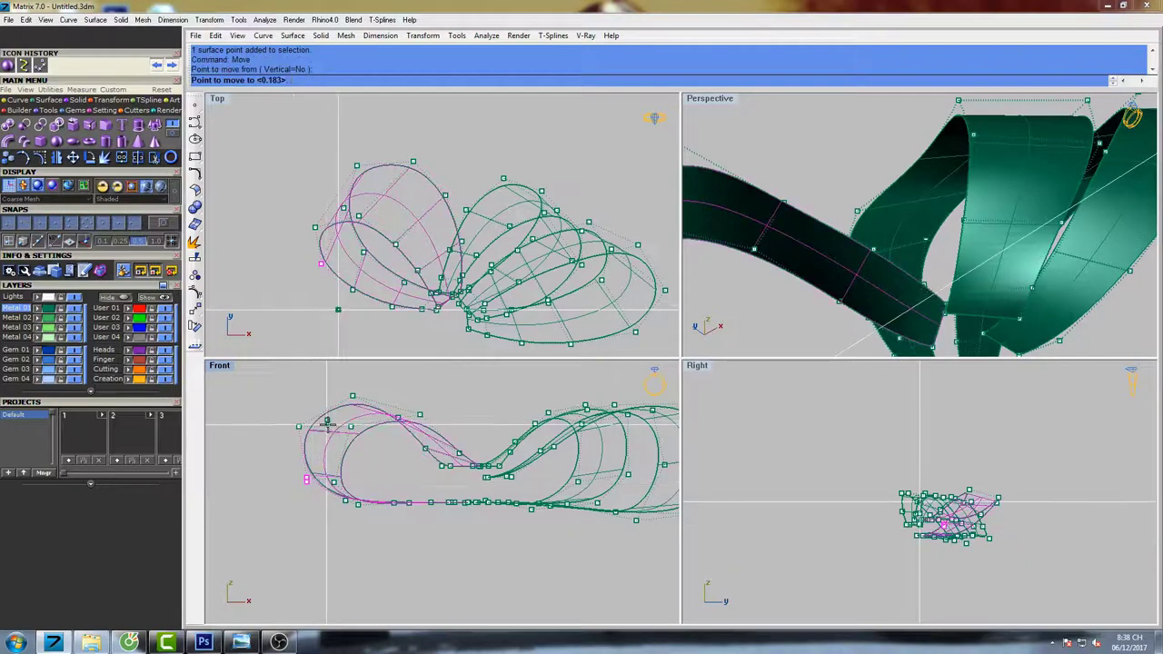
drag(327, 422, 332, 437)
Raise the left ribbon's lower inner-loop control point by about 0.275 units and its upper inner-loop point by another 0.1 units.
drag(346, 494, 346, 494)
right_click(351, 491)
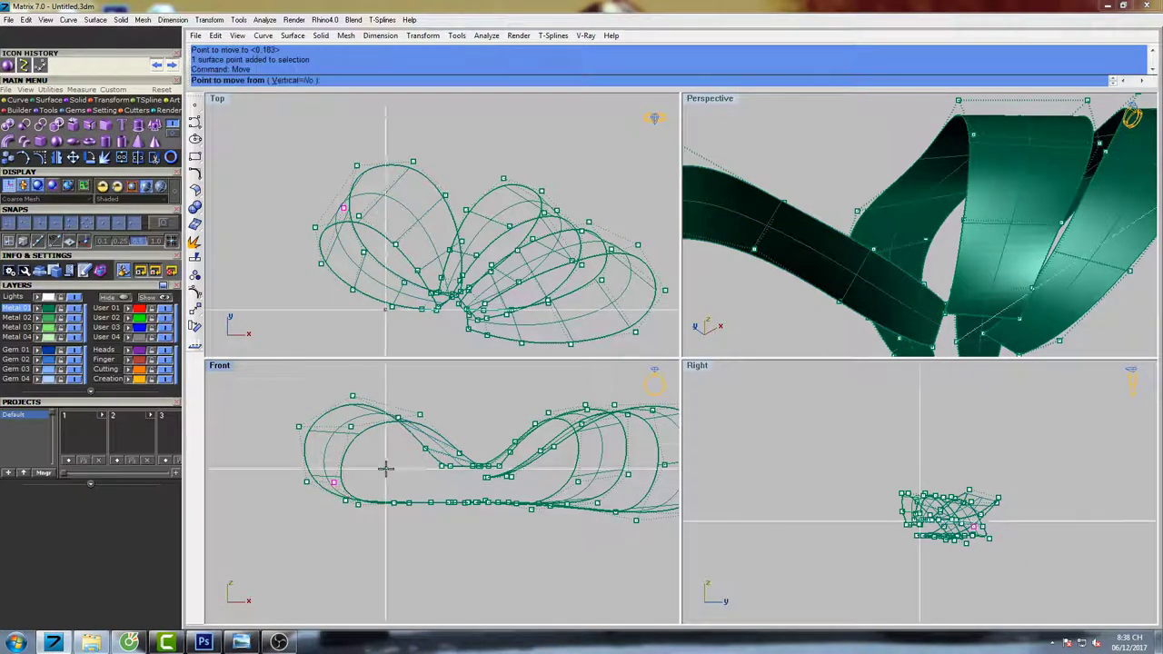
click(394, 449)
click(394, 443)
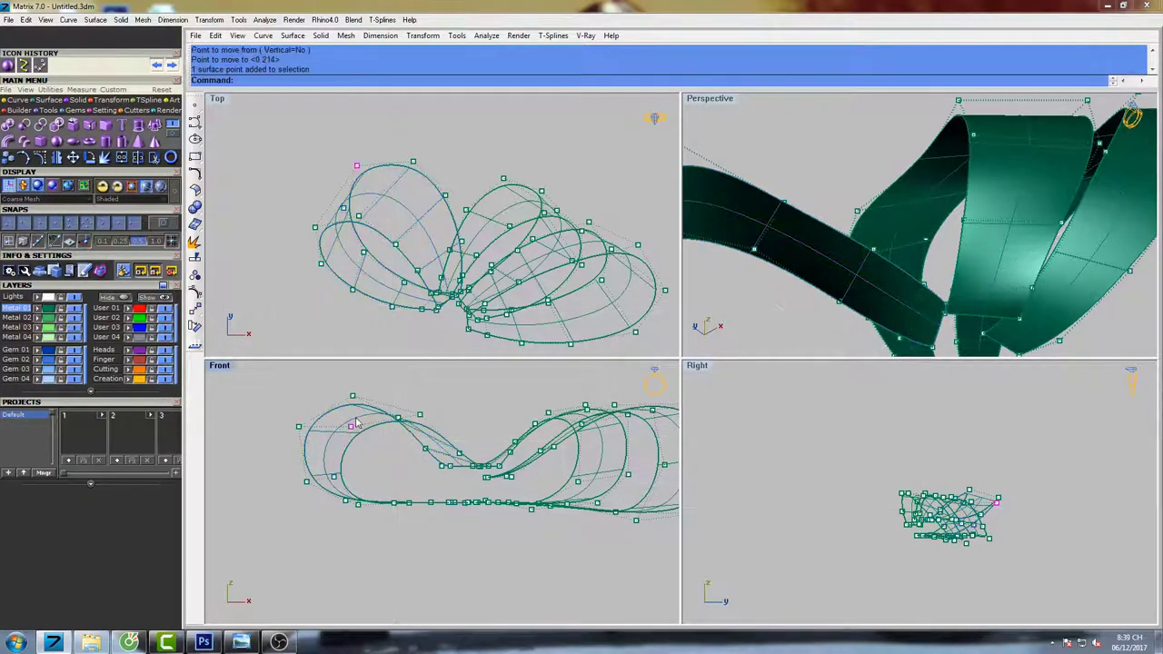
scroll(355, 423, up, 4)
right_click(355, 417)
click(355, 414)
click(364, 398)
Raise the left ribbon's control point at the foot of its slope, where the edge turns flat, slightly in the Front view.
scroll(486, 462, up, 3)
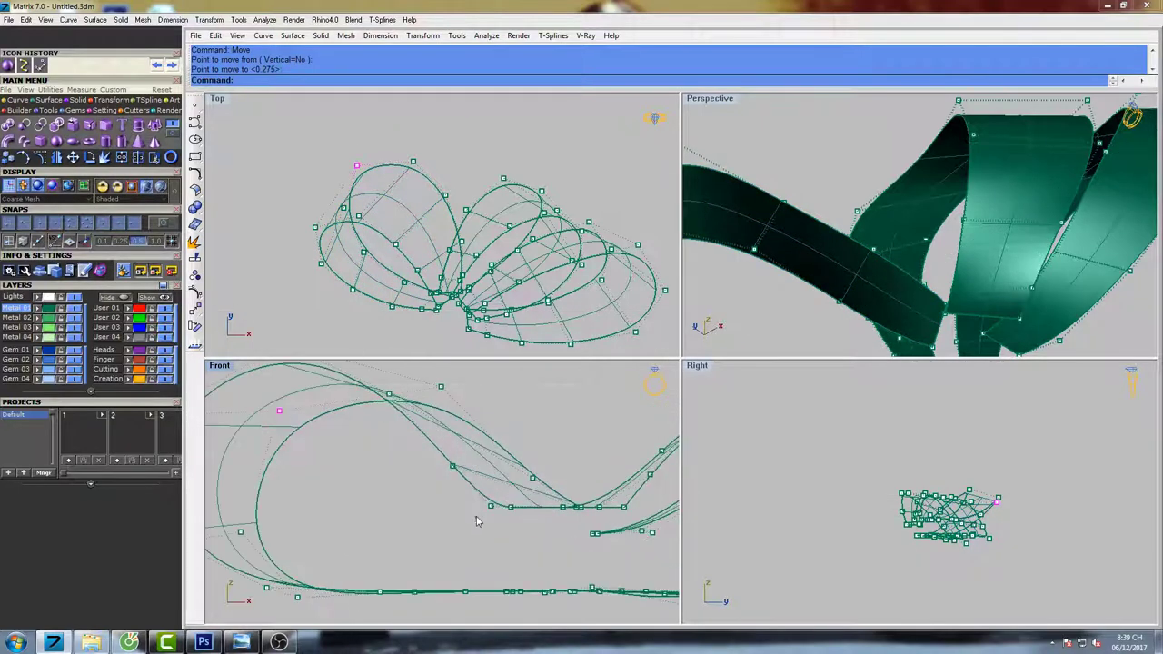
scroll(499, 487, up, 4)
right_click(505, 464)
click(506, 460)
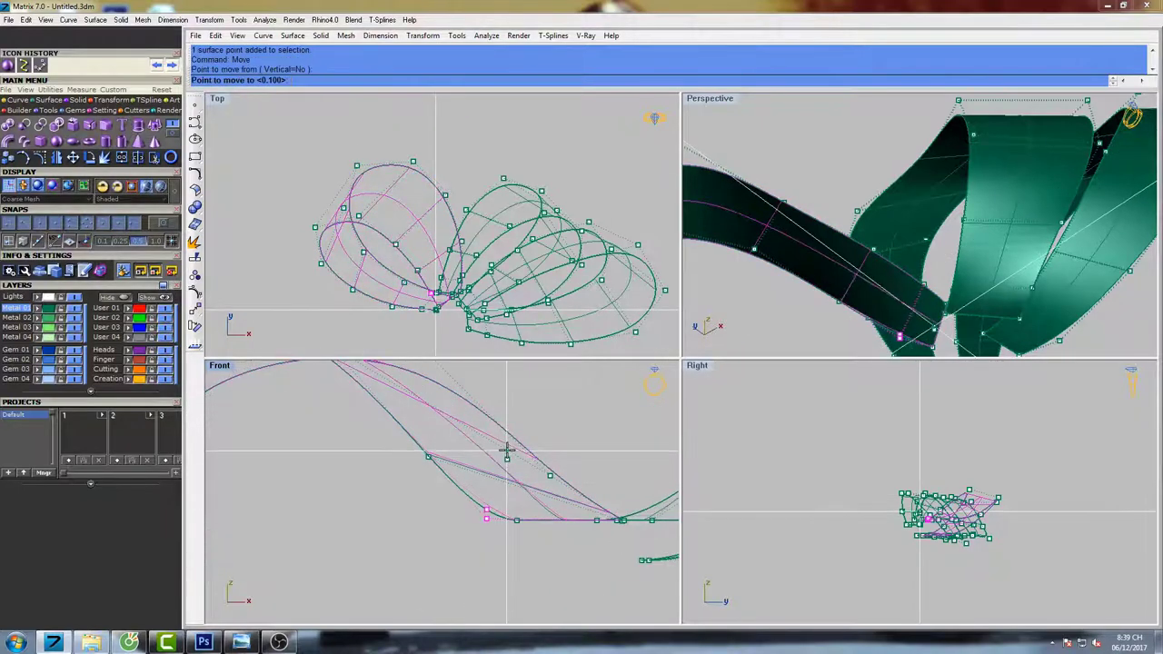
click(506, 448)
scroll(506, 457, down, 4)
right_drag(505, 458, 504, 490)
scroll(456, 541, down, 4)
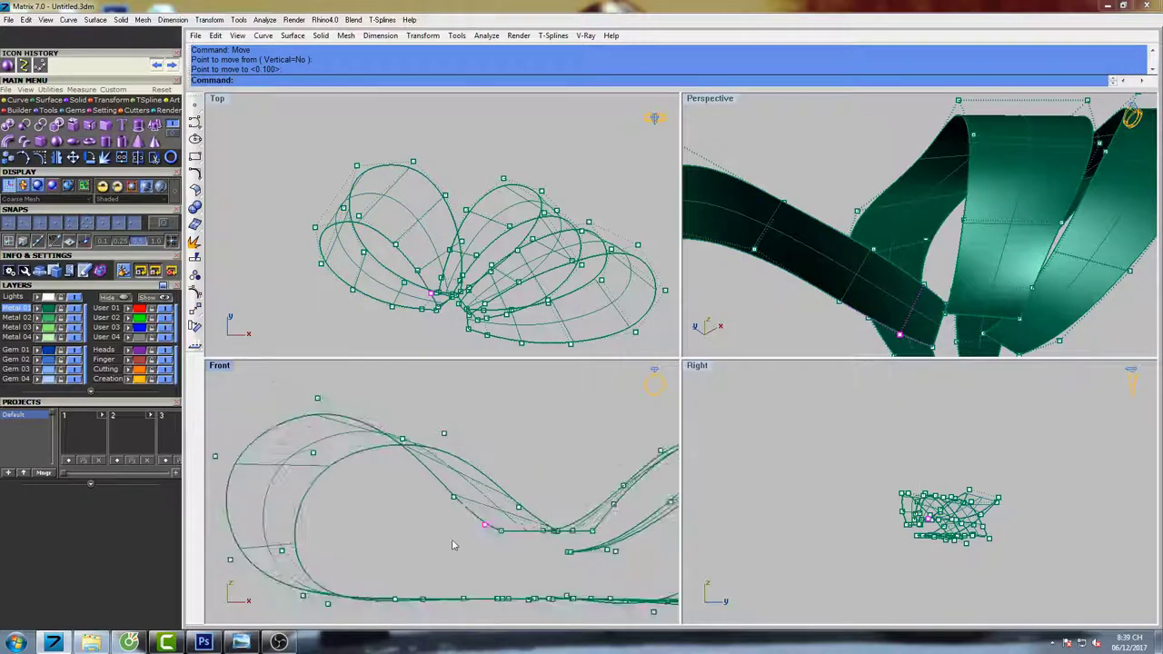
Raise the middle ribbon's control point at the kink near the petals' meeting point by about 0.48 units, and its uphill neighbour slightly.
scroll(524, 526, up, 7)
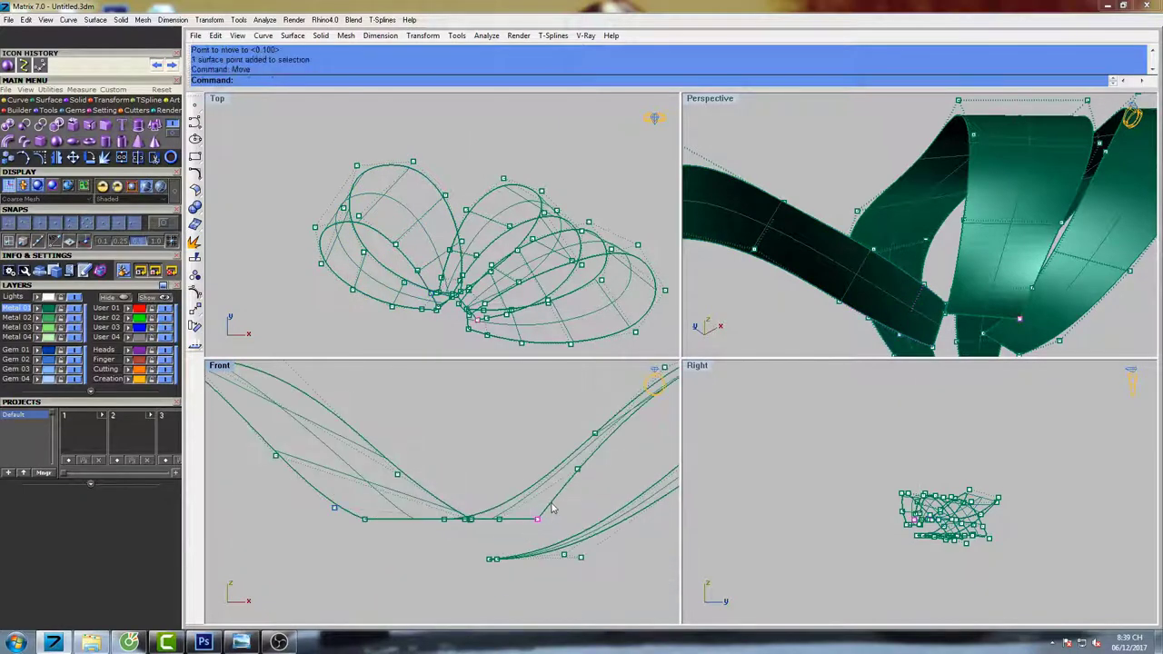
drag(552, 509, 591, 457)
right_click(591, 486)
click(591, 514)
click(591, 497)
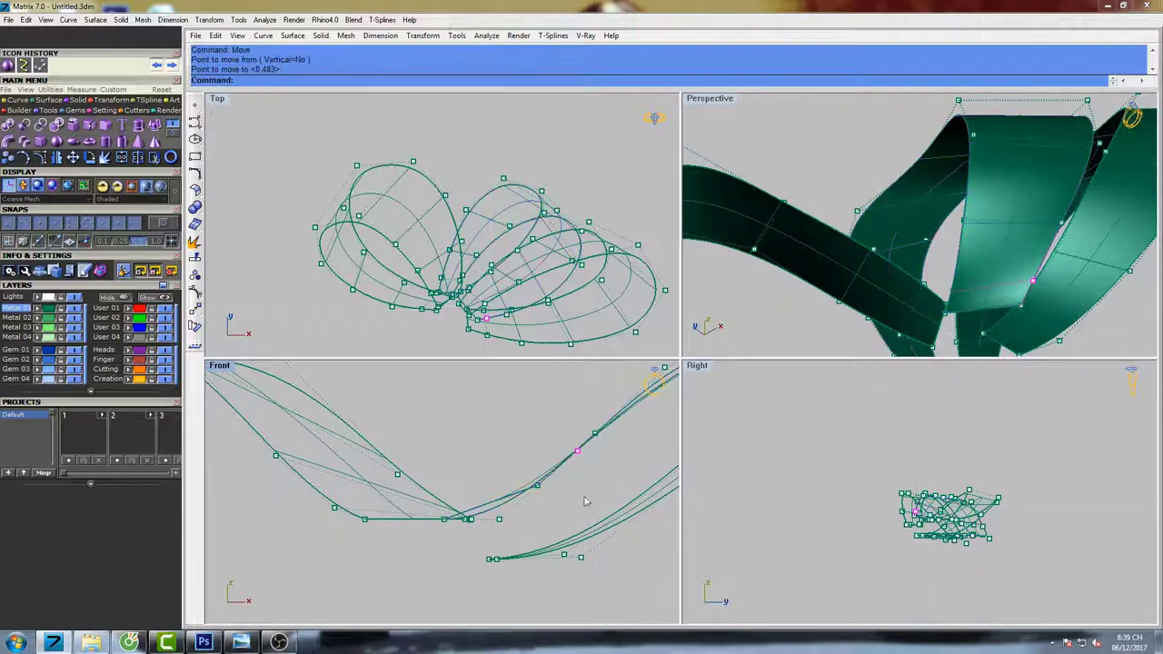
Raise the four control points at the right ribbon's lower end by about 0.55 units in the Front view.
drag(508, 515, 586, 547)
right_click(587, 544)
click(584, 513)
click(573, 473)
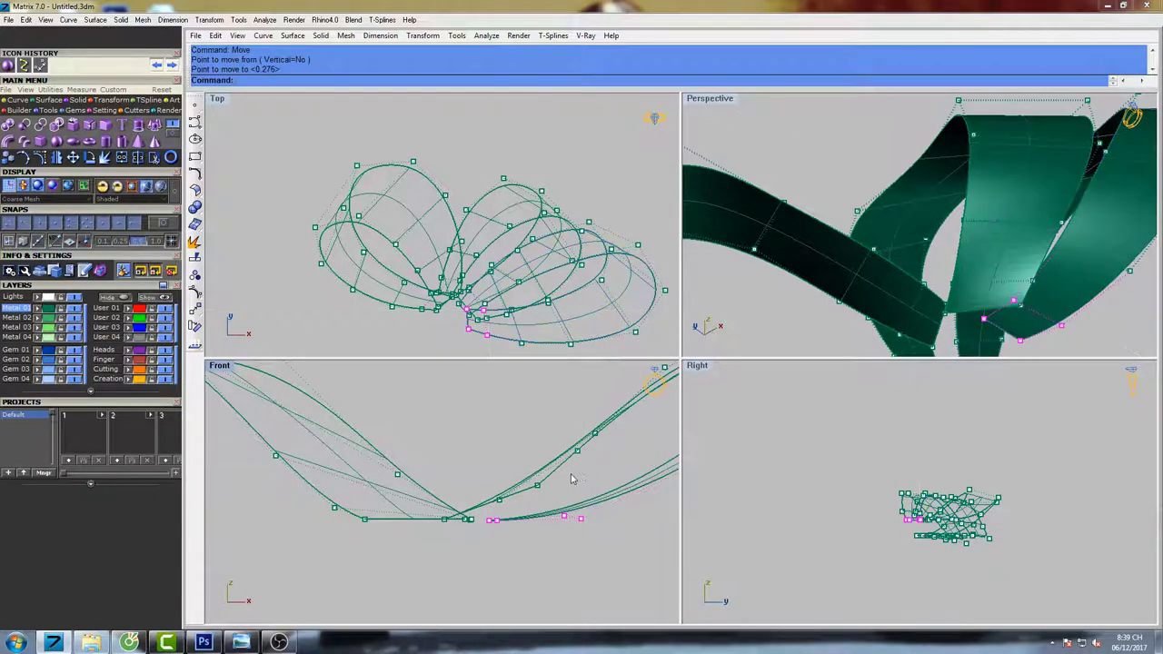
Raise the pair of control points on the right ribbon's upward slope slightly in the Front view.
scroll(571, 479, down, 8)
right_drag(613, 488, 545, 488)
right_click(529, 498)
click(531, 461)
click(530, 451)
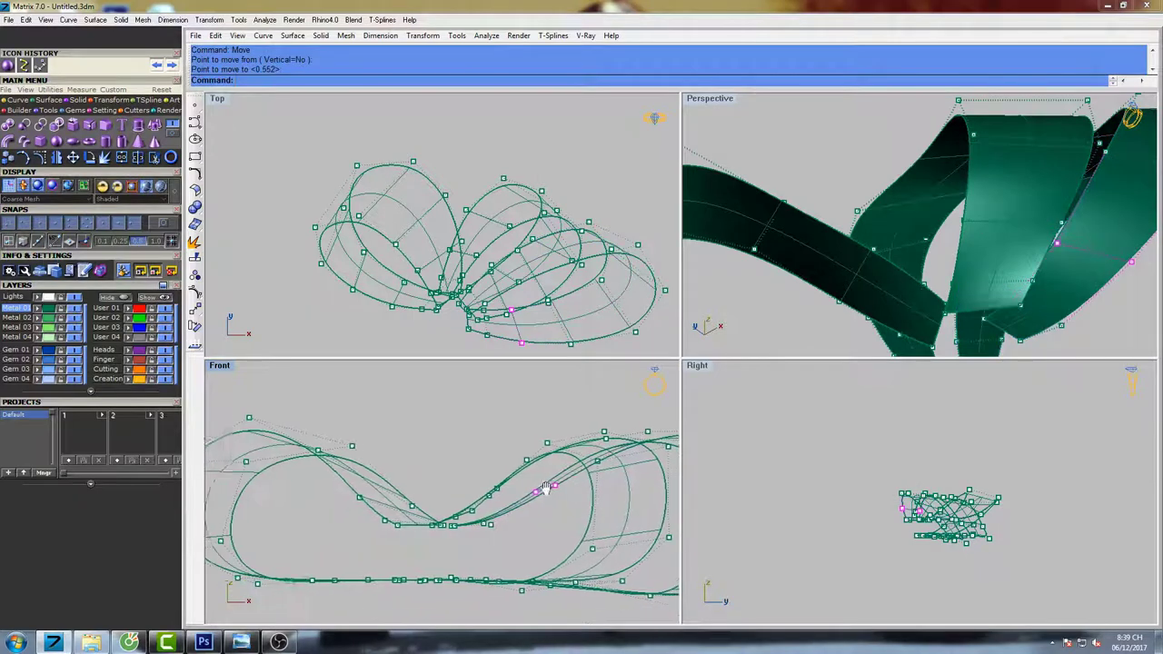
Raise the left ribbon's two control points at the foot of its slope by about 0.43 units and their uphill neighbour by about 0.39.
scroll(454, 497, down, 2)
scroll(402, 515, up, 6)
right_click(423, 515)
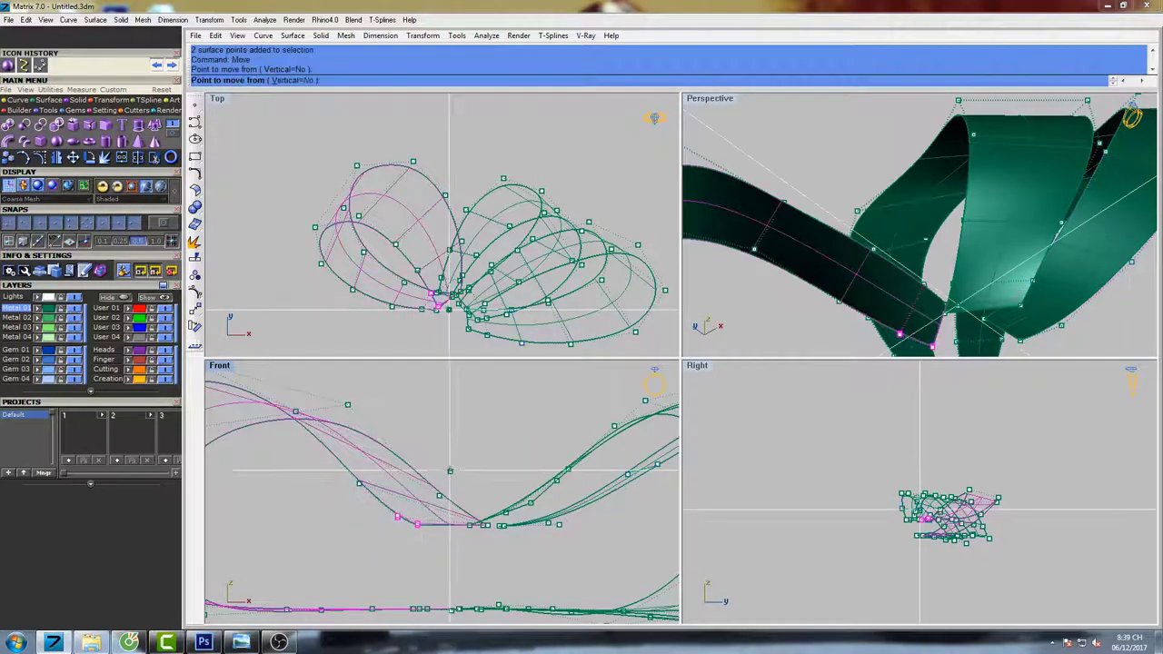
click(451, 470)
click(451, 451)
right_click(373, 465)
drag(340, 503, 424, 491)
click(384, 451)
click(384, 433)
Raise the left ribbon's slope-foot pair by another 0.21 units and the uphill neighbour by another 0.145 units.
right_click(425, 489)
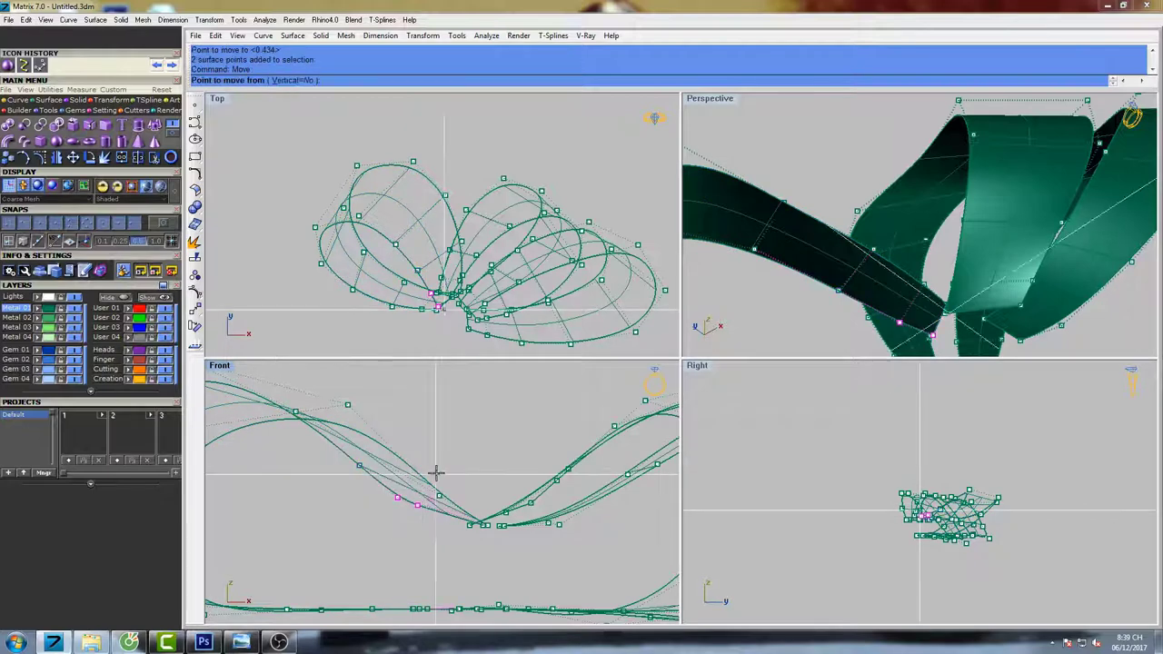
click(436, 474)
click(436, 465)
drag(349, 493, 372, 452)
right_click(371, 452)
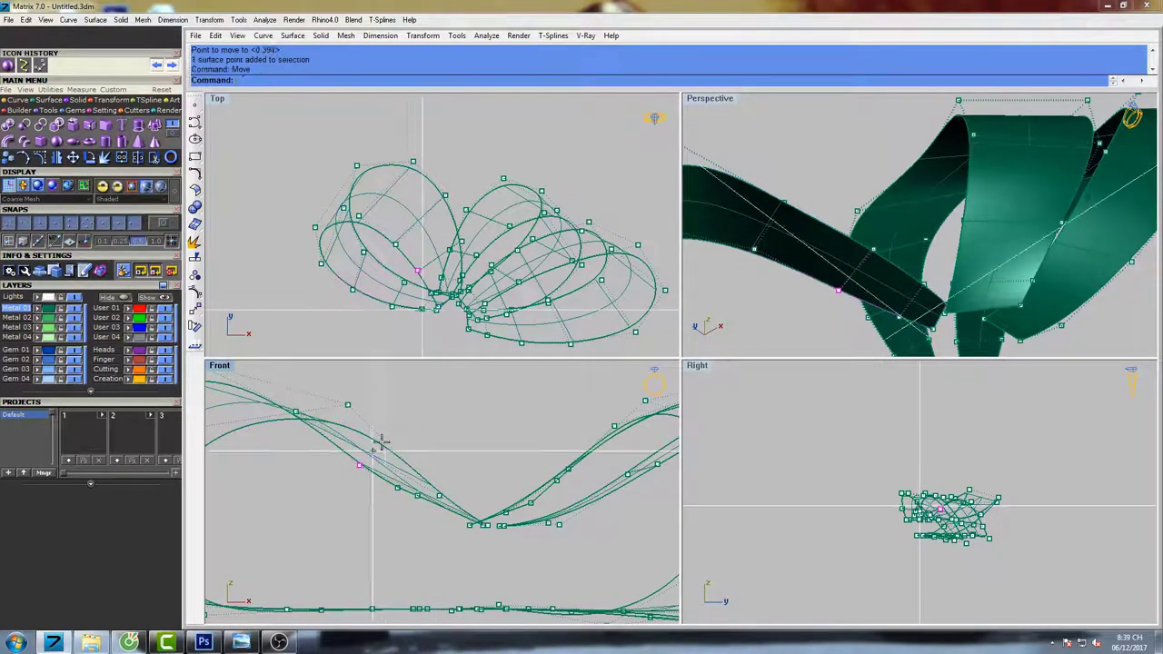
click(386, 436)
click(387, 429)
Lower the left ribbon's control point above the start of its downward slope by about 0.24 units.
right_drag(387, 430, 464, 501)
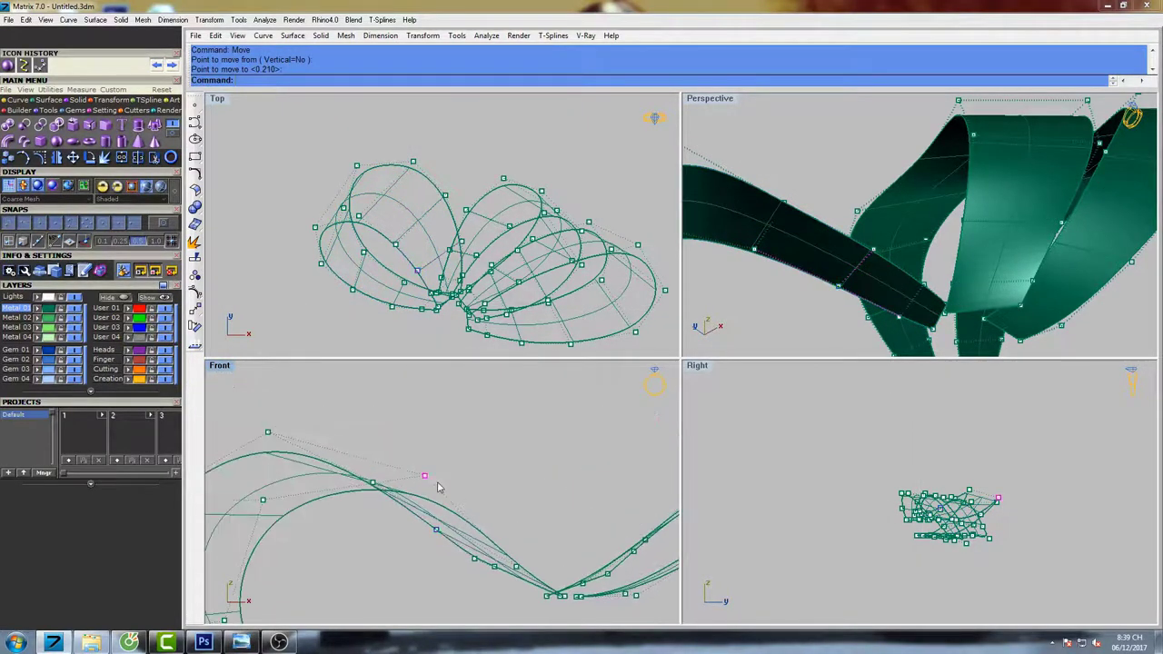
right_click(439, 487)
click(451, 426)
click(451, 437)
scroll(451, 451, down, 6)
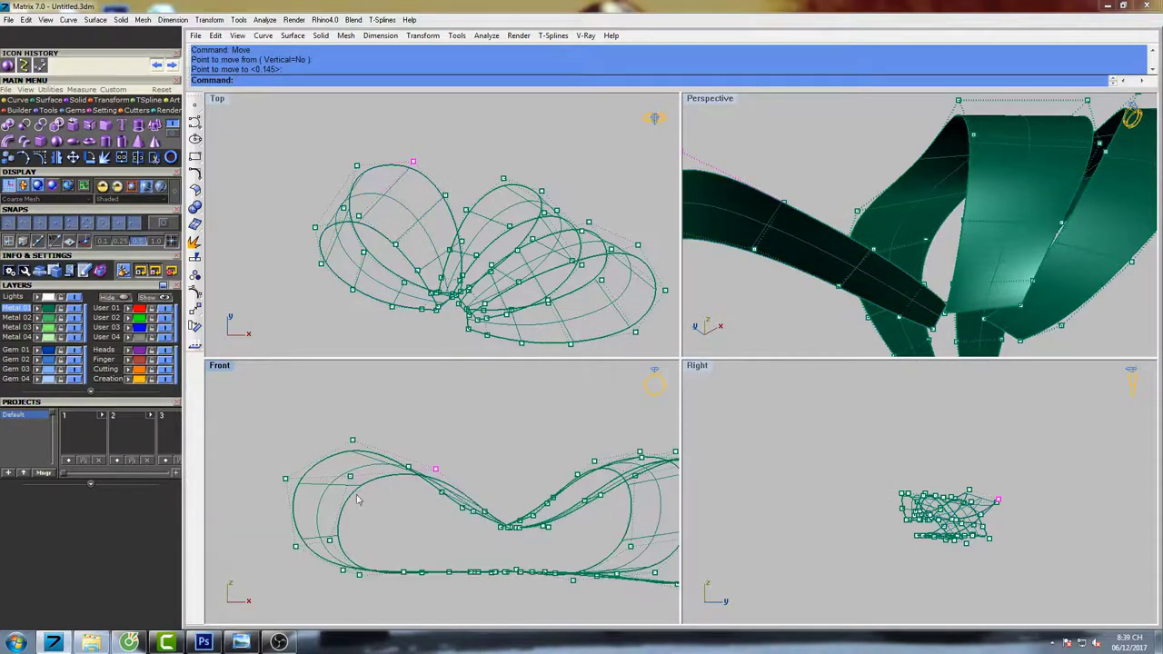
Raise the left ribbon's lower inner-loop control point by about 0.22 units, leaving the upper inner-loop point in place.
drag(336, 472, 361, 491)
right_click(362, 492)
right_click(355, 500)
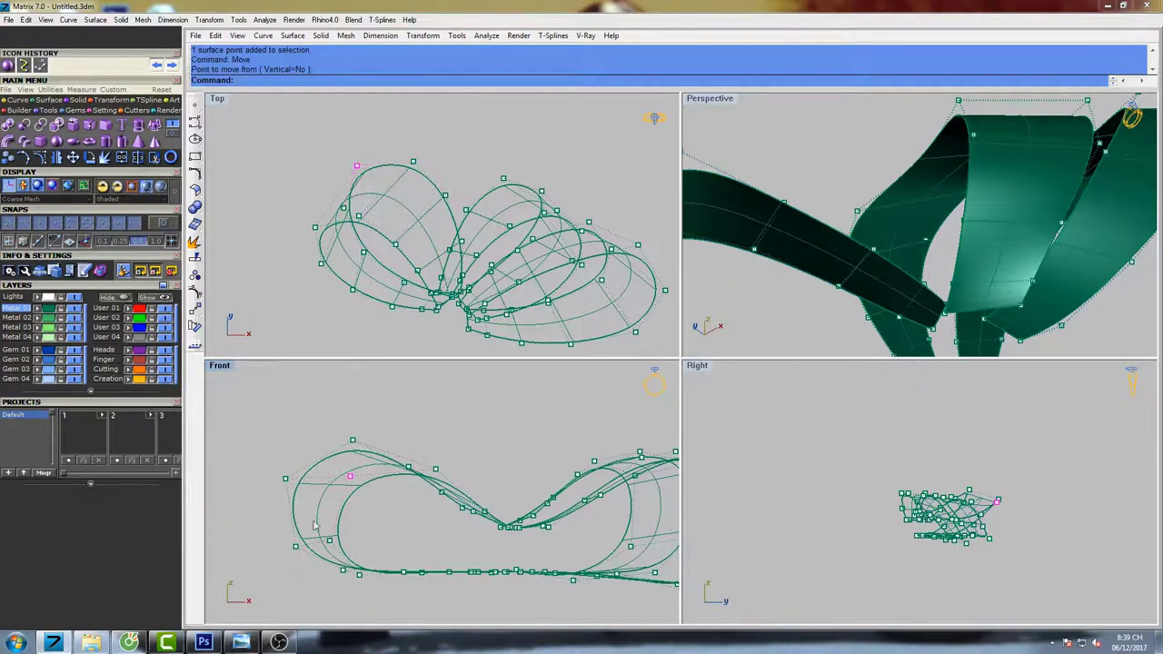
right_click(351, 534)
click(369, 474)
click(369, 468)
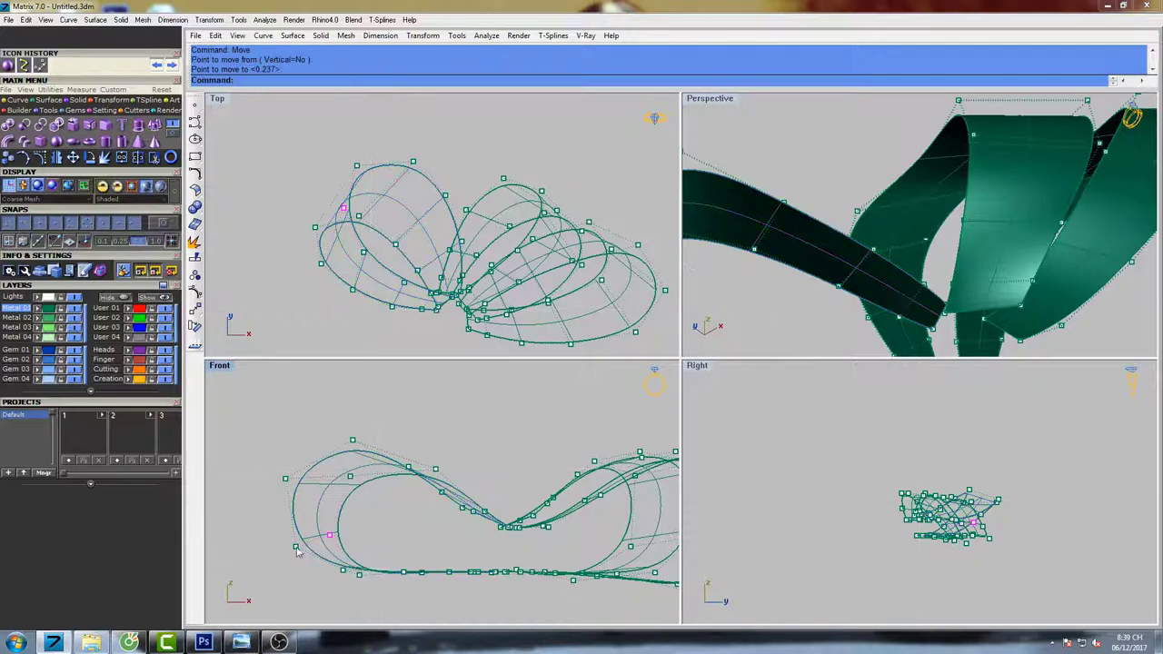
Raise the left ribbon's upper outer-loop control point by about 0.2 units, then lower it by the same amount.
right_click(301, 497)
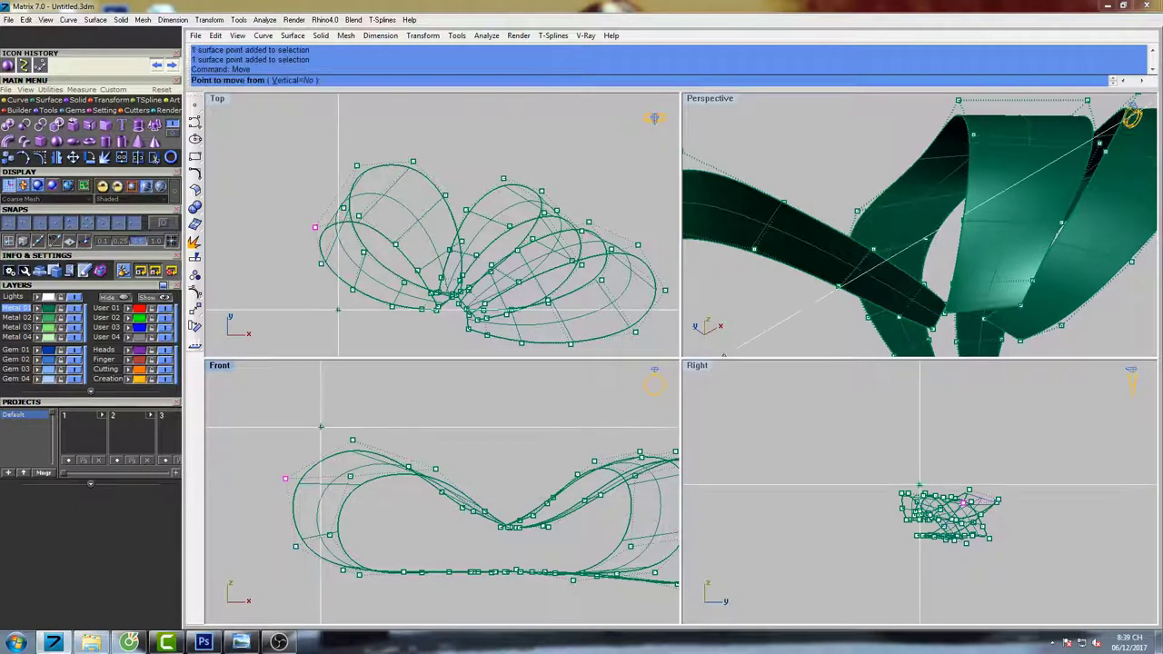
click(321, 426)
click(321, 421)
scroll(323, 424, down, 6)
scroll(298, 447, up, 6)
right_click(300, 416)
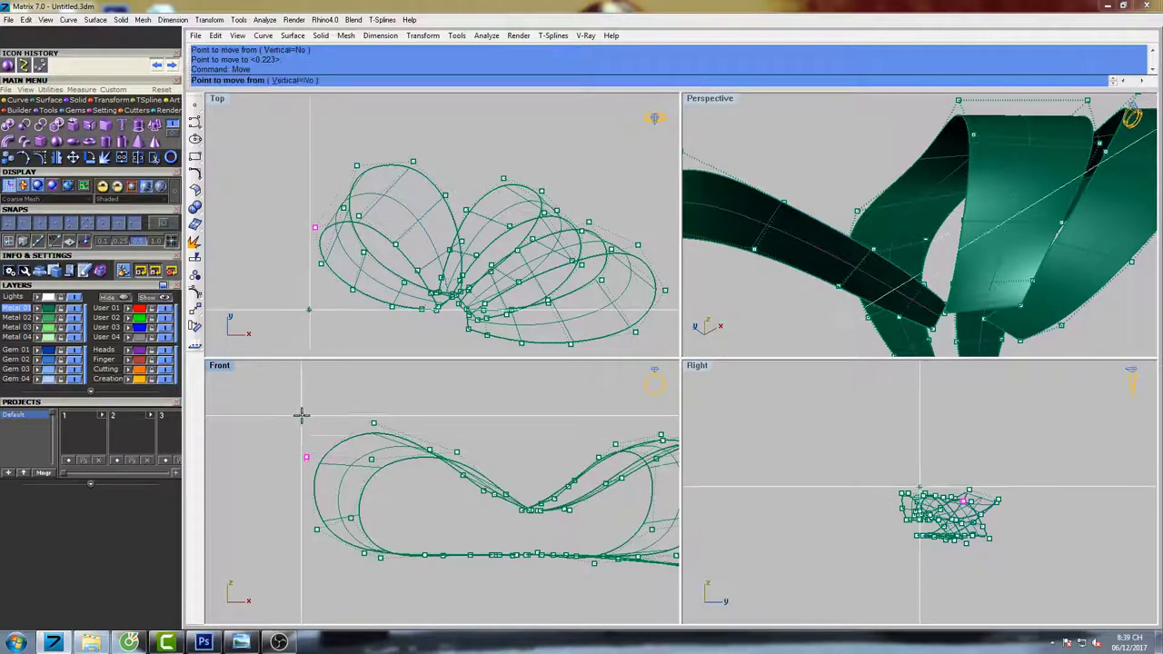
click(301, 415)
click(301, 421)
scroll(322, 457, down, 6)
right_drag(441, 499, 412, 501)
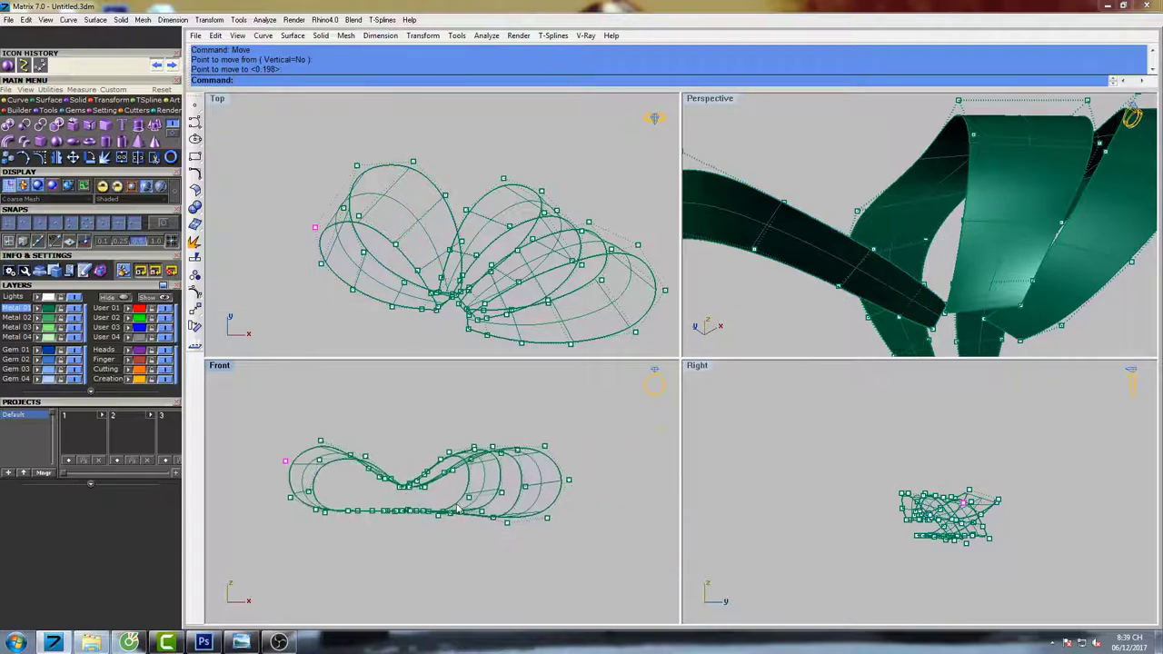
Lower the two control points at the left ribbon's underside bend by about 0.37 units.
scroll(337, 519, up, 3)
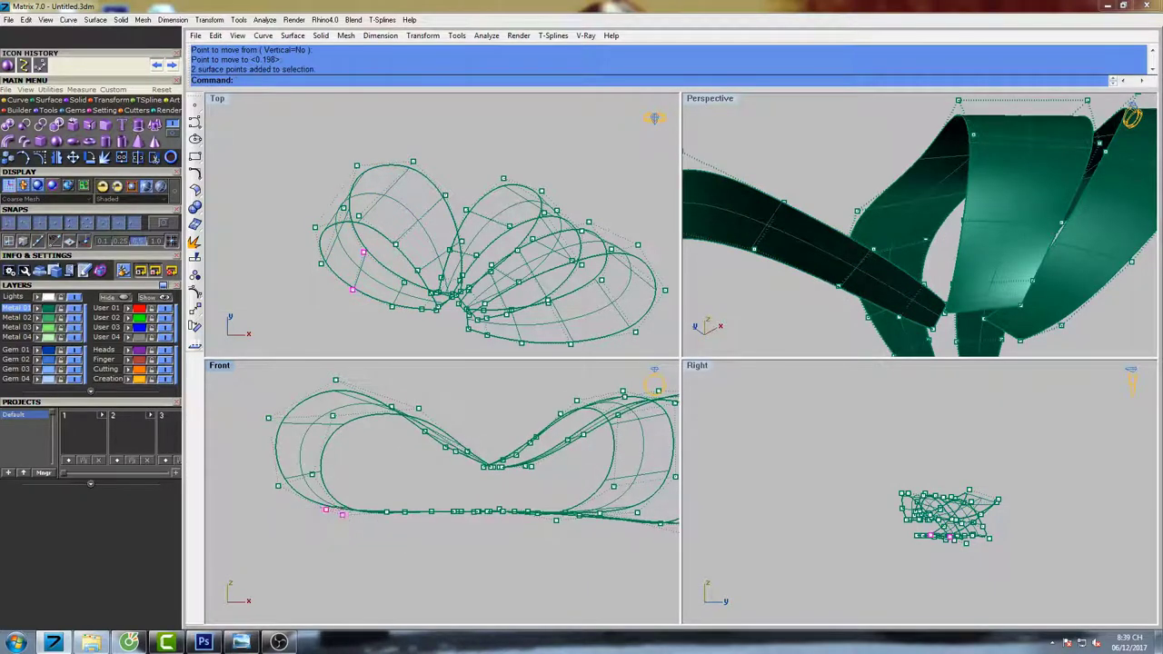
scroll(331, 477, down, 6)
right_click(355, 494)
click(353, 495)
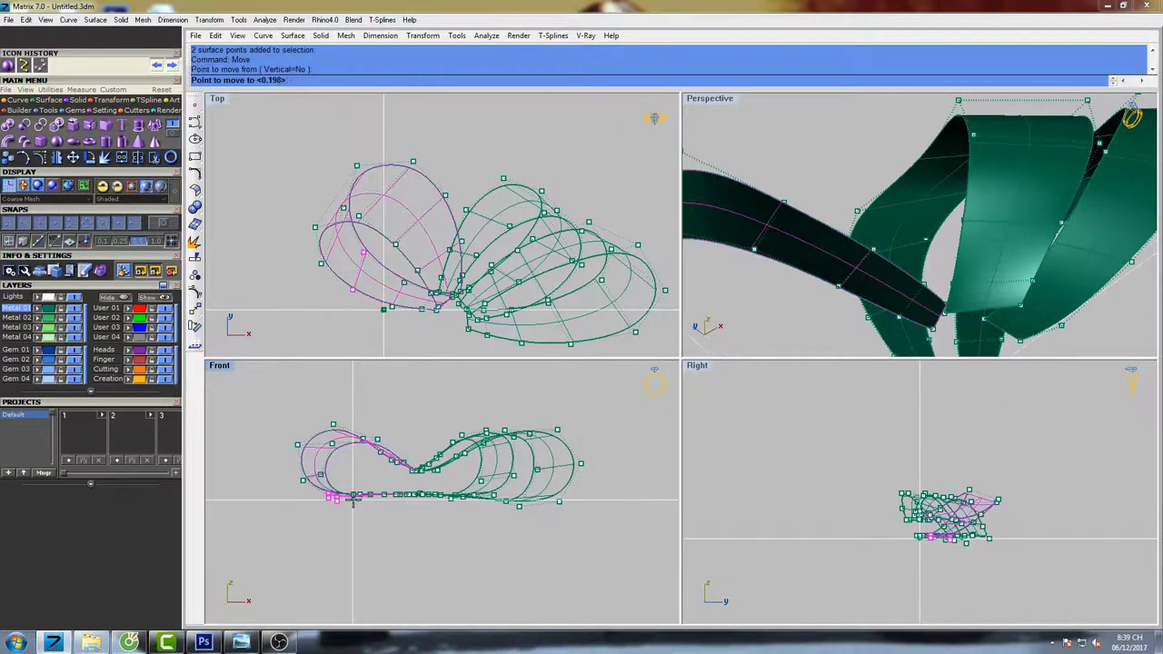
click(353, 497)
Lower the pair of control points on the left ribbon's lower side curve, one per edge, by about 0.27 units.
scroll(352, 502, up, 2)
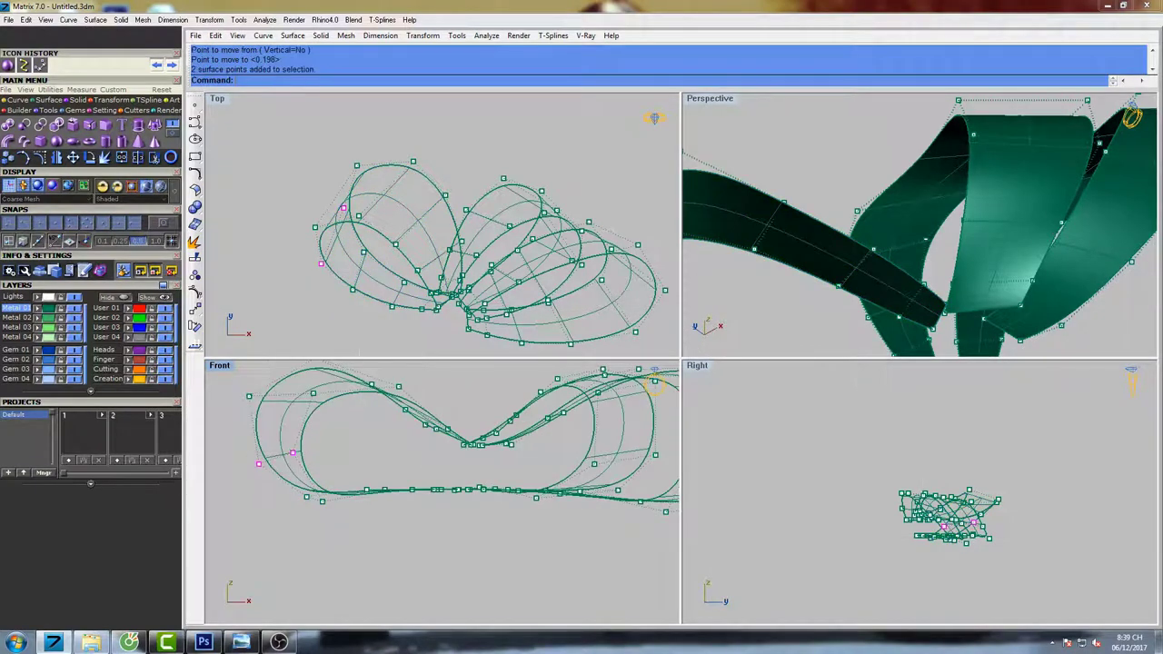
right_click(326, 429)
click(326, 430)
click(326, 437)
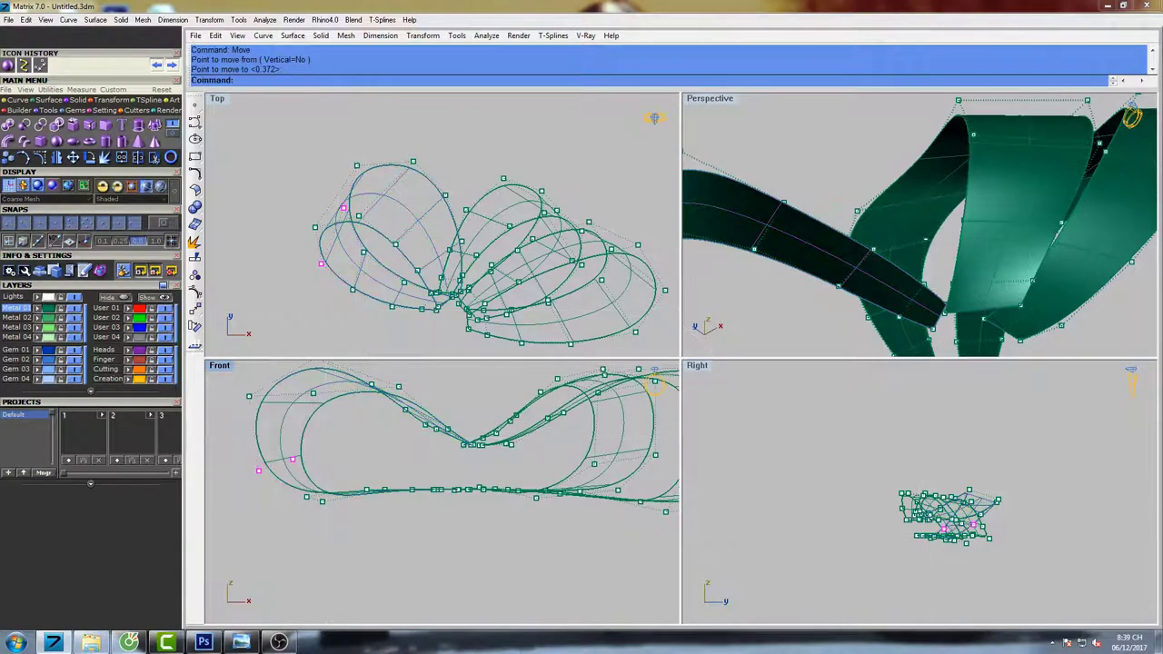
Examine the ribbons' shape with shaded previews in the Right and Top views and from another angle in Perspective.
mouse_move(962, 521)
right_down()
mouse_move(899, 502)
mouse_move(914, 510)
right_up()
text(s)
key(Return)
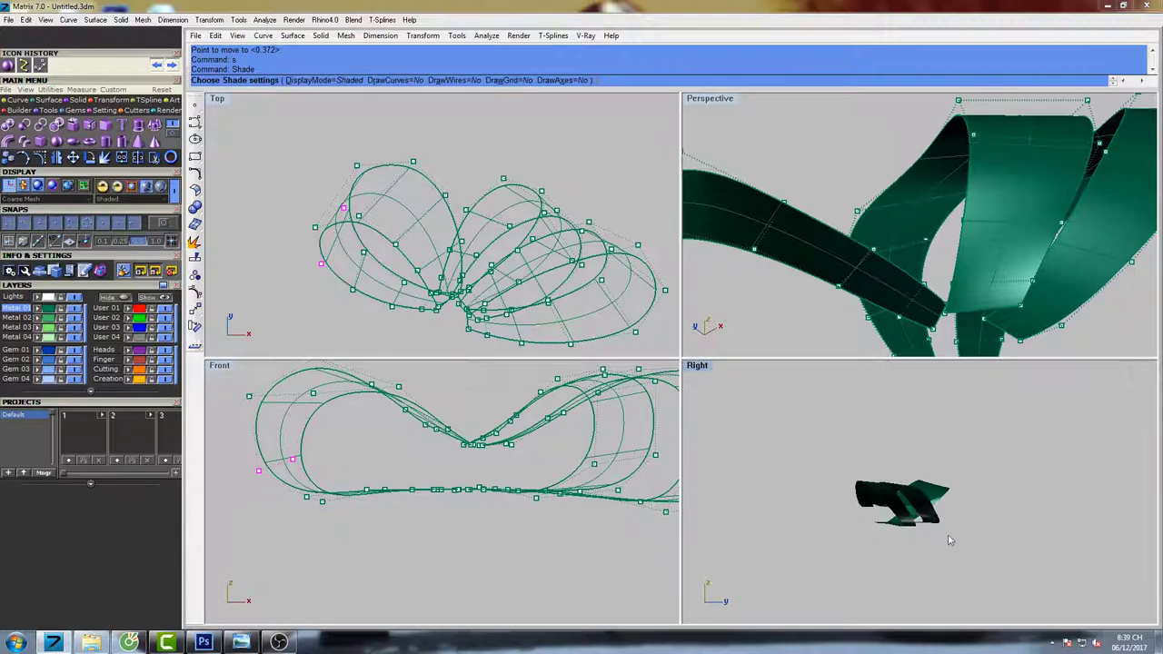
scroll(922, 505, up, 8)
right_click(922, 505)
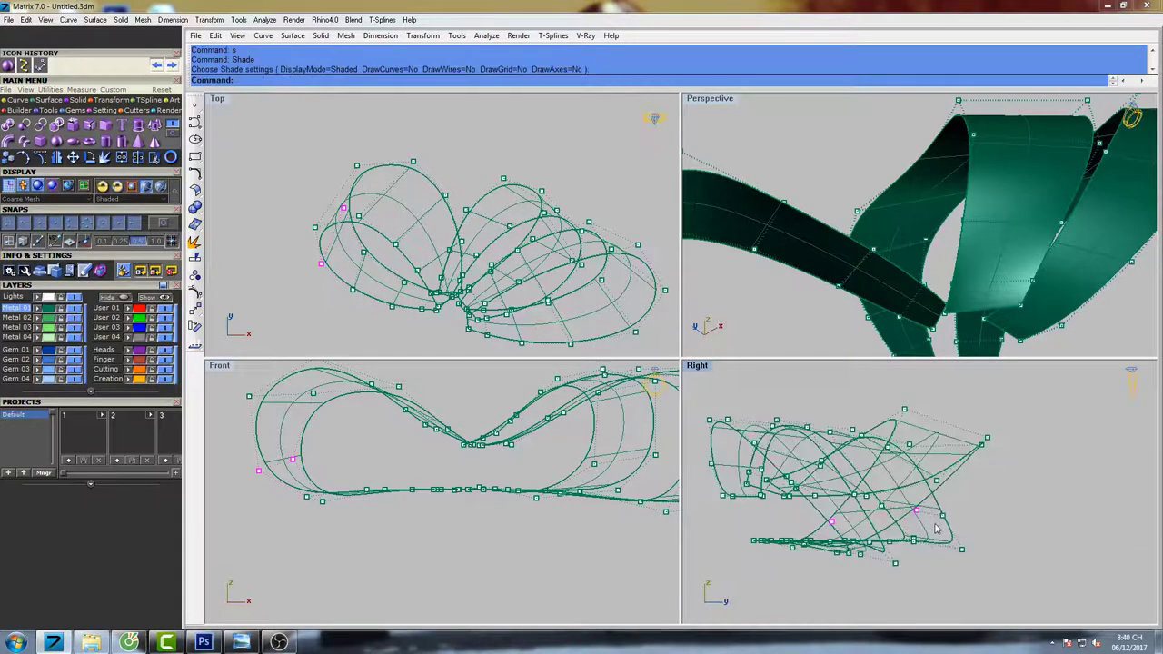
scroll(925, 268, down, 10)
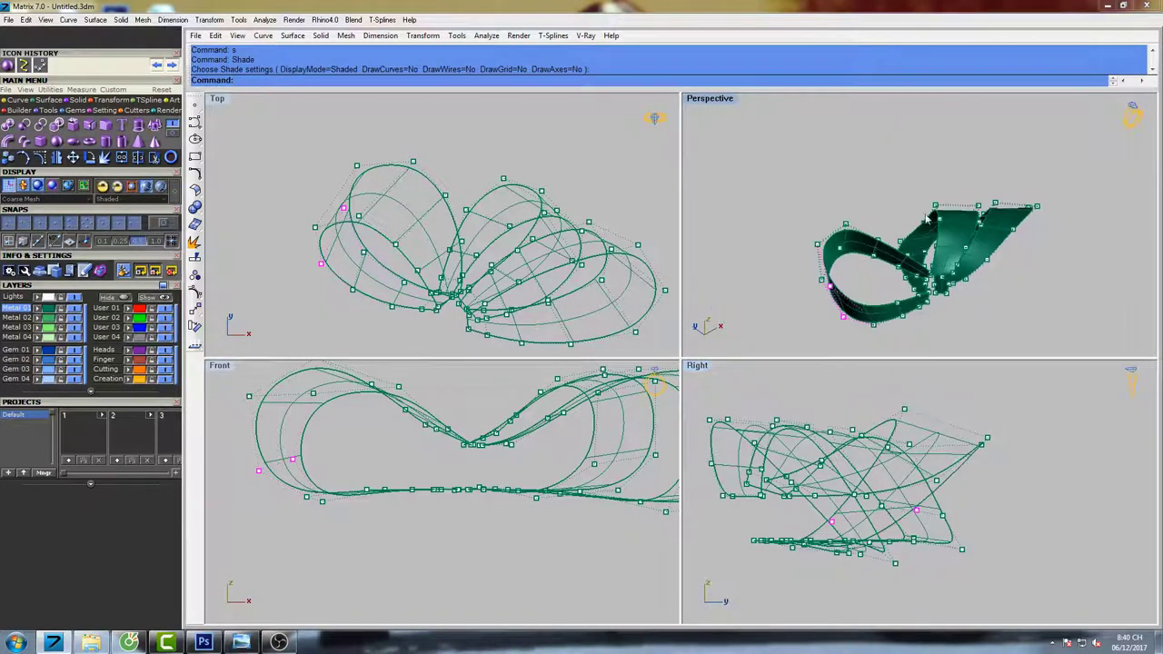
right_drag(953, 211, 911, 239)
mouse_move(482, 260)
right_down()
mouse_move(477, 244)
mouse_move(473, 266)
mouse_move(497, 240)
mouse_move(471, 252)
right_up()
text(s)
key(Return)
right_click(472, 255)
scroll(494, 224, up, 7)
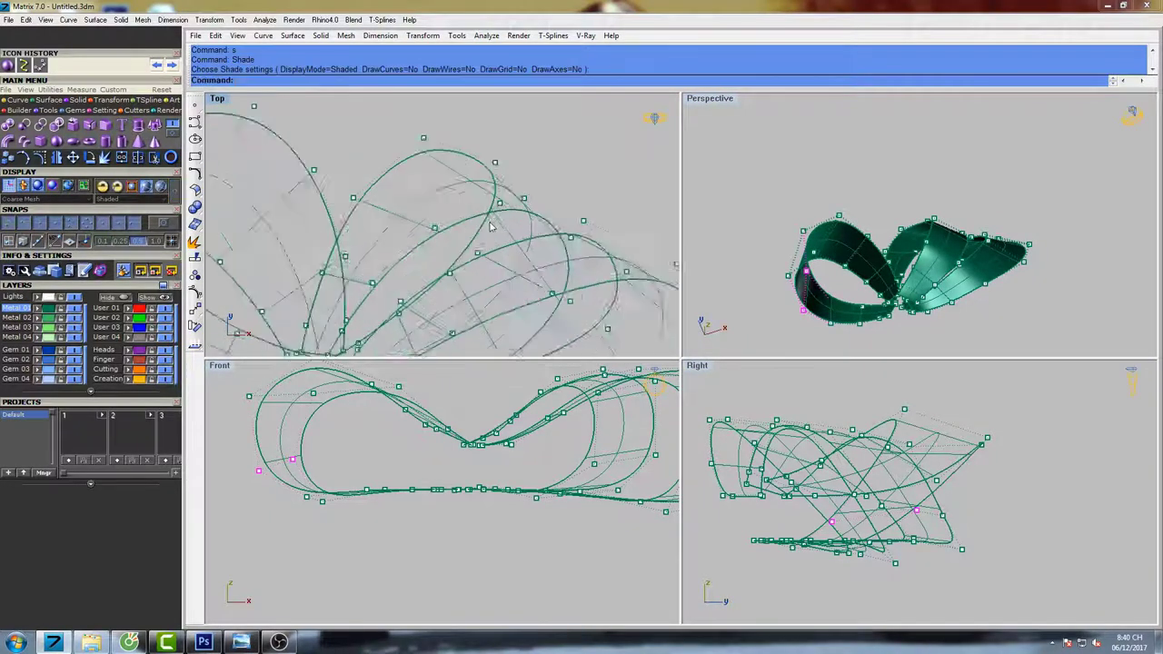
Maximize the Top viewport, select the control point just below the middle ribbon's crest corner, and switch to shaded display.
double_click(214, 102)
scroll(631, 264, down, 11)
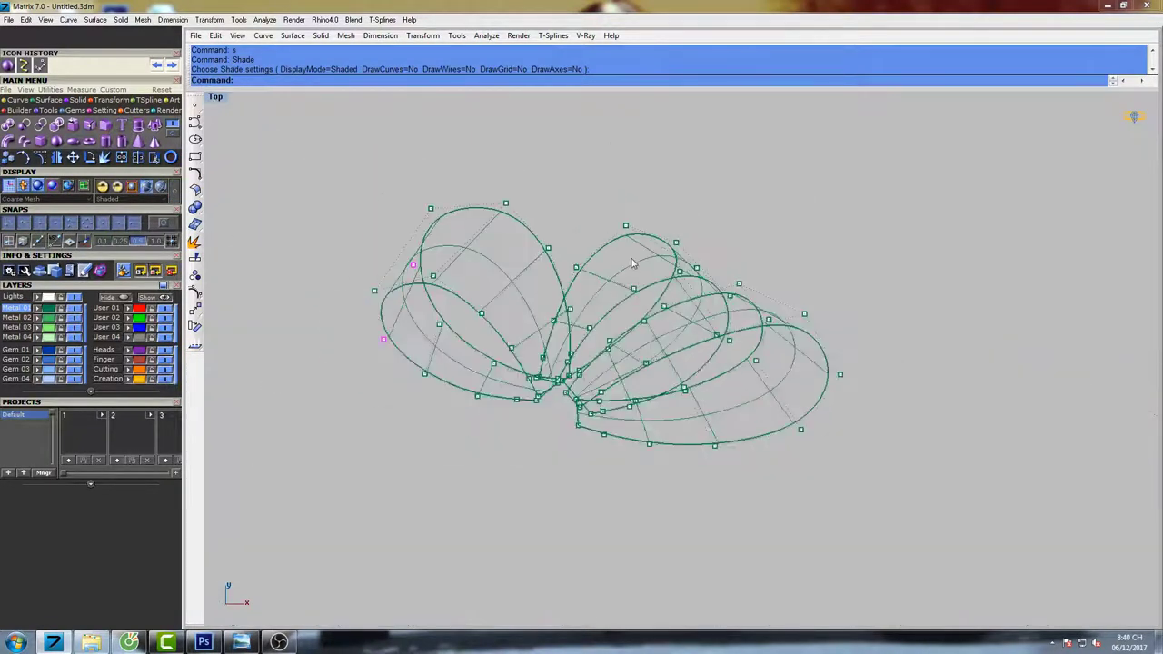
scroll(679, 284, up, 9)
drag(663, 257, 694, 274)
scroll(694, 273, down, 6)
right_drag(689, 271, 656, 241)
scroll(644, 290, down, 6)
mouse_move(645, 290)
right_down()
mouse_move(600, 281)
mouse_move(631, 299)
mouse_move(643, 280)
mouse_move(630, 280)
right_up()
text(se)
key(Return)
scroll(629, 278, up, 8)
Move the control point just below the middle ribbon's crest corner toward the left petal by about 0.18 units.
text(Mov)
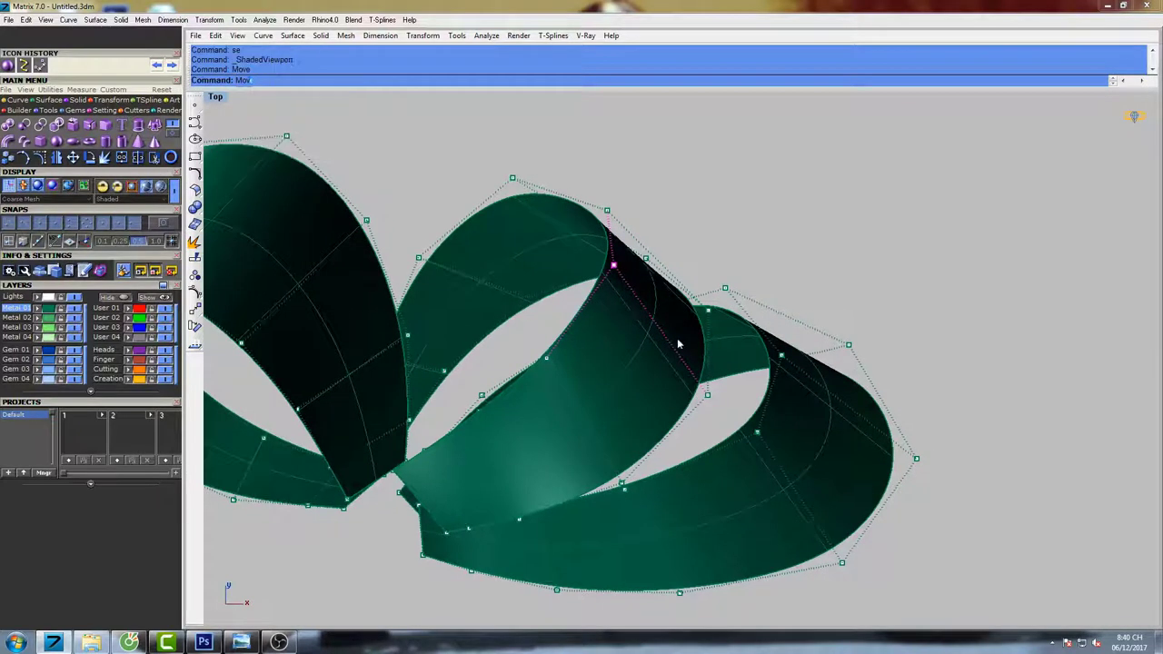
click(692, 316)
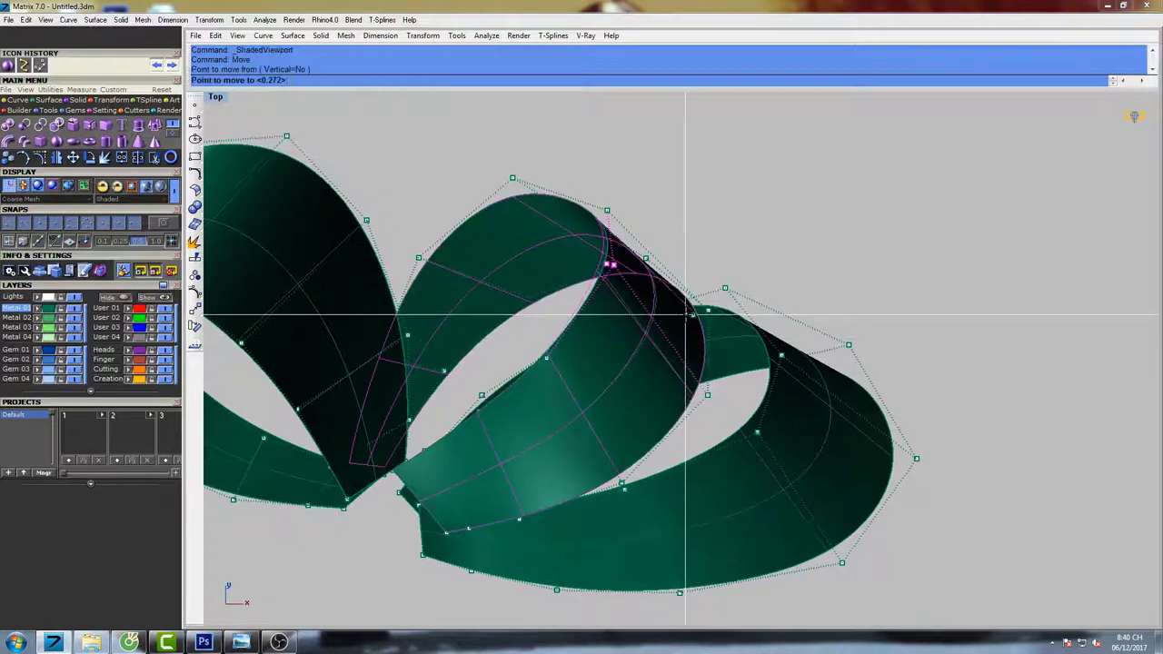
click(685, 314)
Shift the middle ribbon's crest corner control point upward and toward the left petal, including moves of about 0.24 and 0.11 units.
click(634, 184)
click(634, 175)
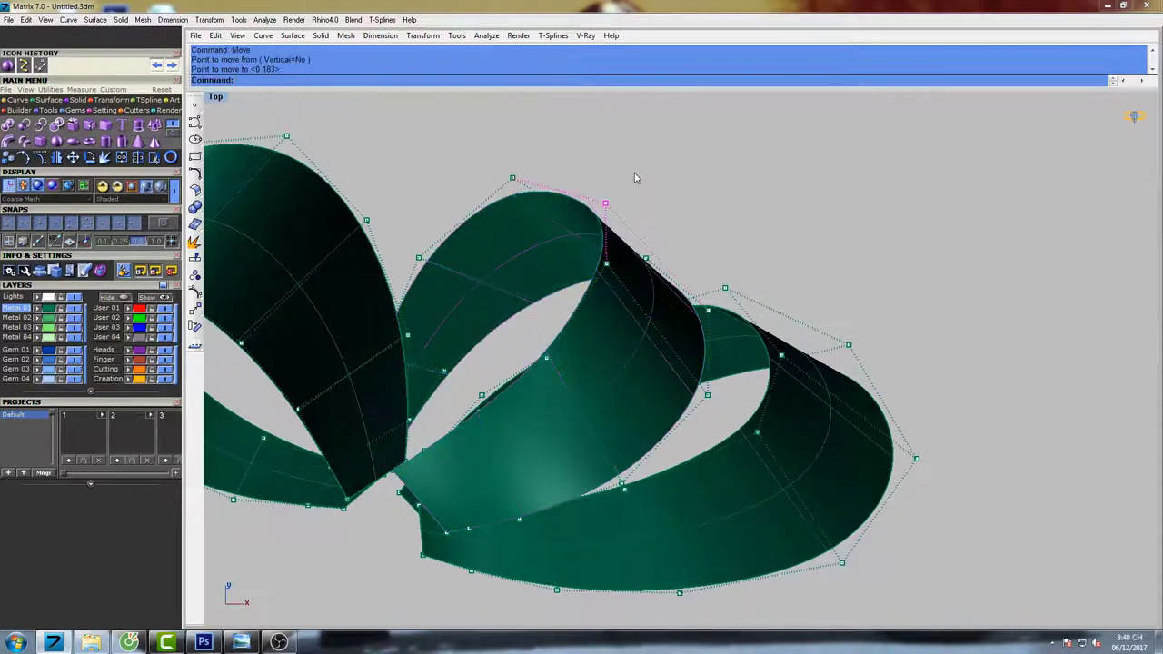
right_click(635, 175)
click(635, 176)
click(626, 169)
right_click(636, 170)
click(641, 170)
click(636, 170)
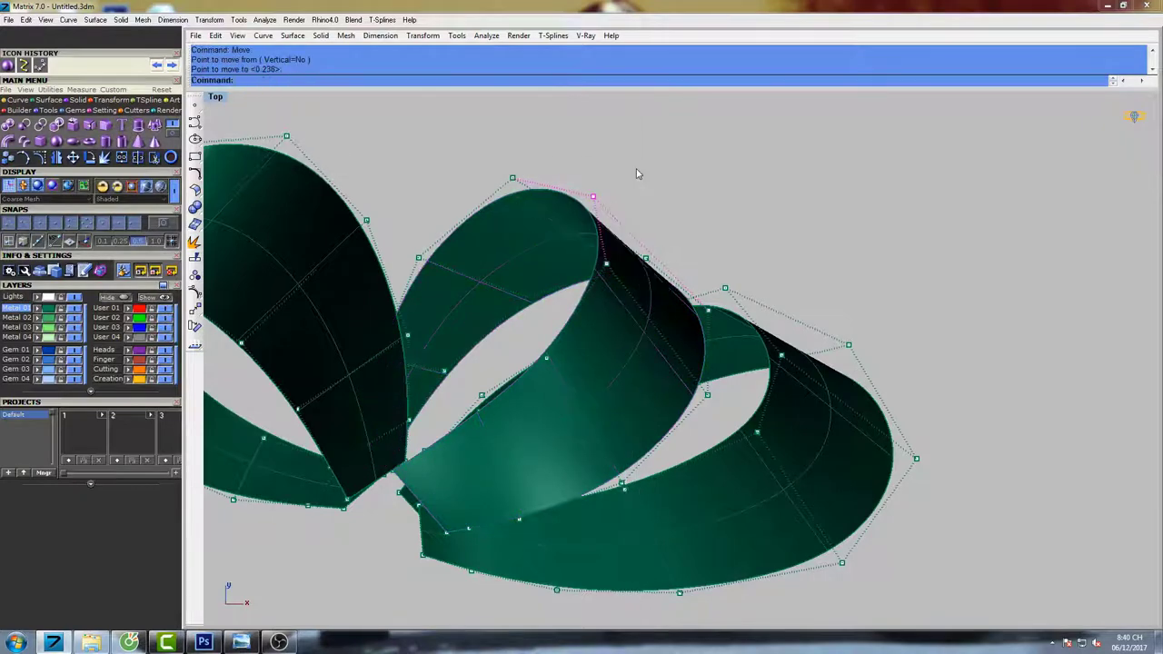
Nudge the control point below the middle ribbon's crest corner another 0.08 units toward the left petal.
drag(596, 260, 623, 277)
right_click(646, 250)
click(648, 249)
click(644, 248)
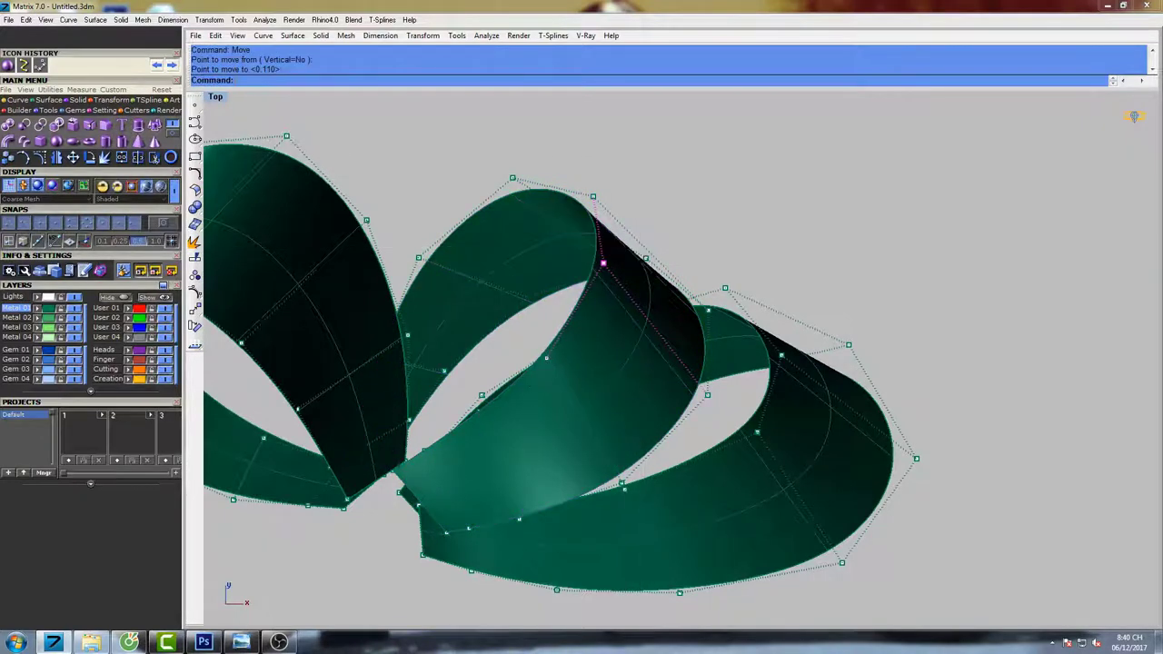
Nudge two successive control points on the middle ribbon's inner edge toward the ribbon body, the lower one by about 0.06 units.
scroll(538, 376, up, 8)
drag(530, 300, 576, 363)
right_click(581, 355)
click(592, 335)
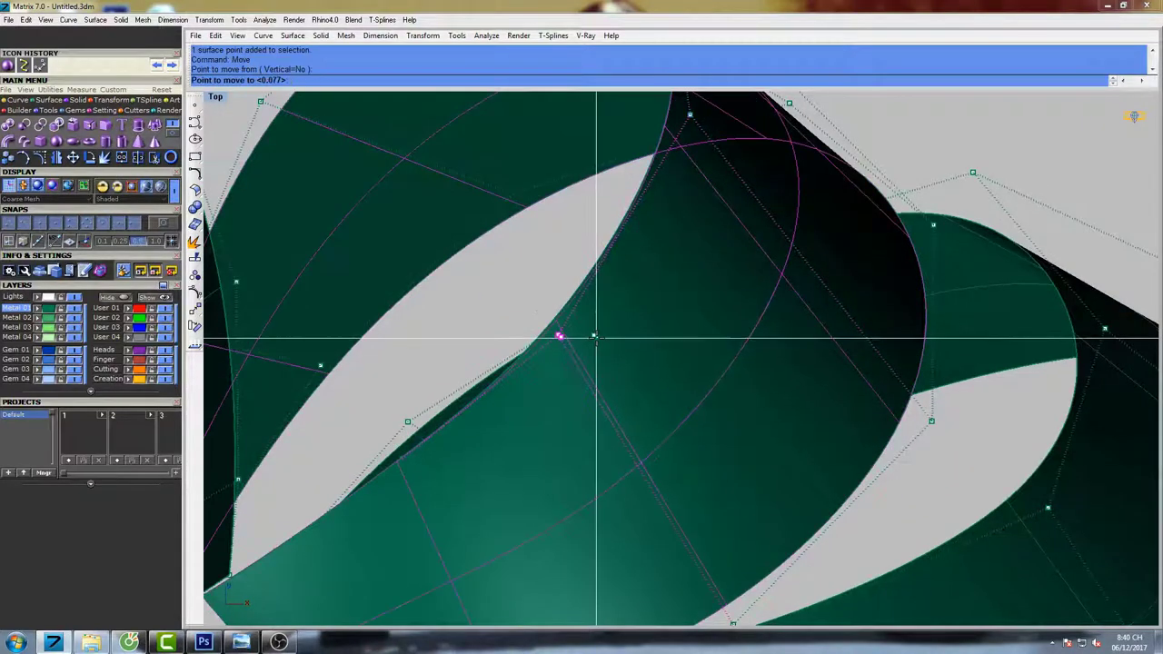
click(596, 337)
right_drag(527, 423, 593, 379)
click(464, 413)
right_click(510, 336)
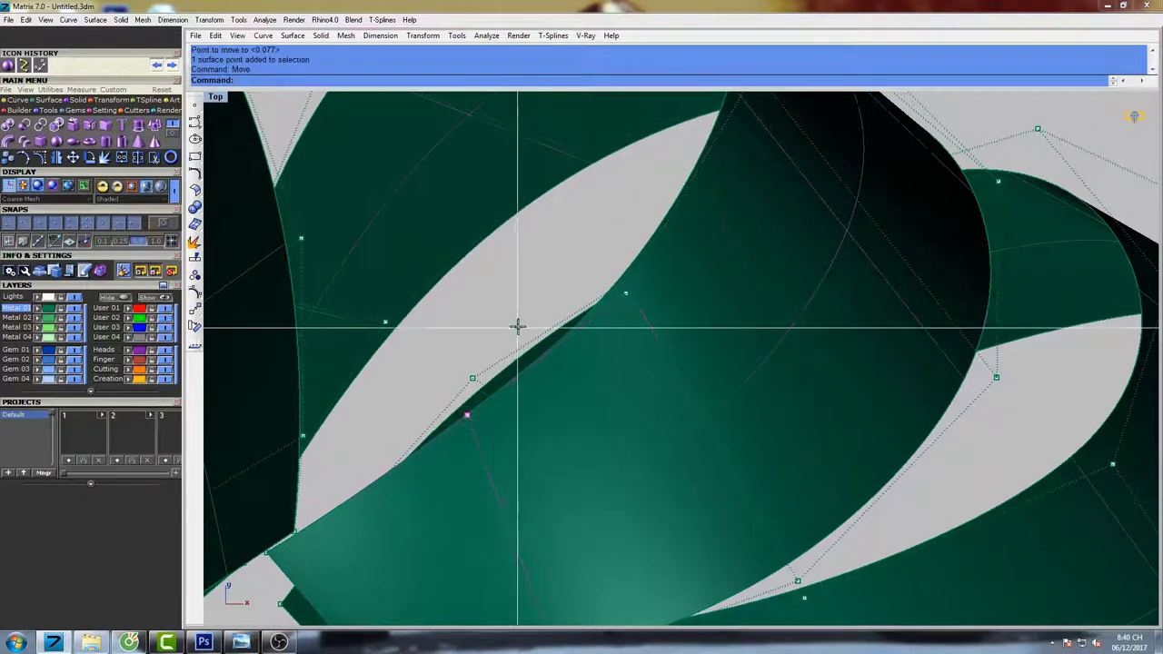
click(517, 327)
click(522, 329)
Nudge the middle ribbon's inner-edge control point nearest the petals' meeting point toward the ribbon body by about 0.07 units.
scroll(524, 328, down, 10)
right_drag(452, 389, 498, 401)
scroll(498, 401, up, 4)
scroll(498, 399, up, 6)
drag(508, 394, 530, 418)
right_click(548, 356)
click(555, 336)
click(561, 337)
scroll(568, 357, down, 8)
right_drag(802, 411, 682, 410)
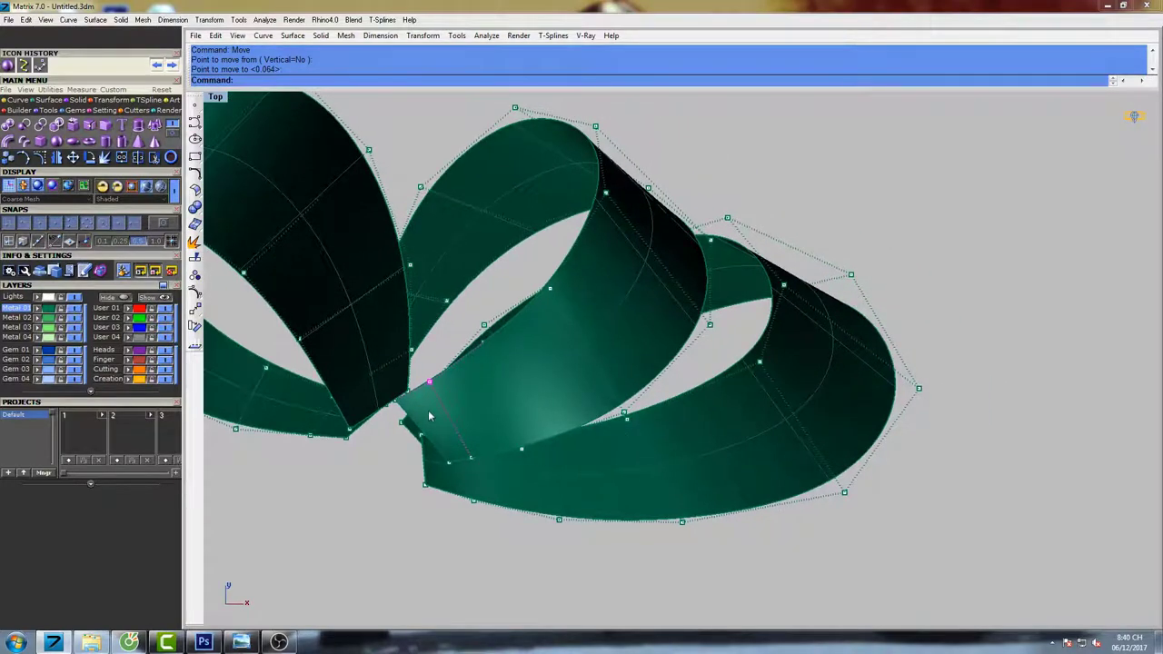
Move the left ribbon's control point on the outer edge facing the middle ribbon diagonally outward by about 0.17 units.
scroll(430, 416, up, 4)
scroll(468, 391, down, 8)
right_drag(406, 263, 434, 315)
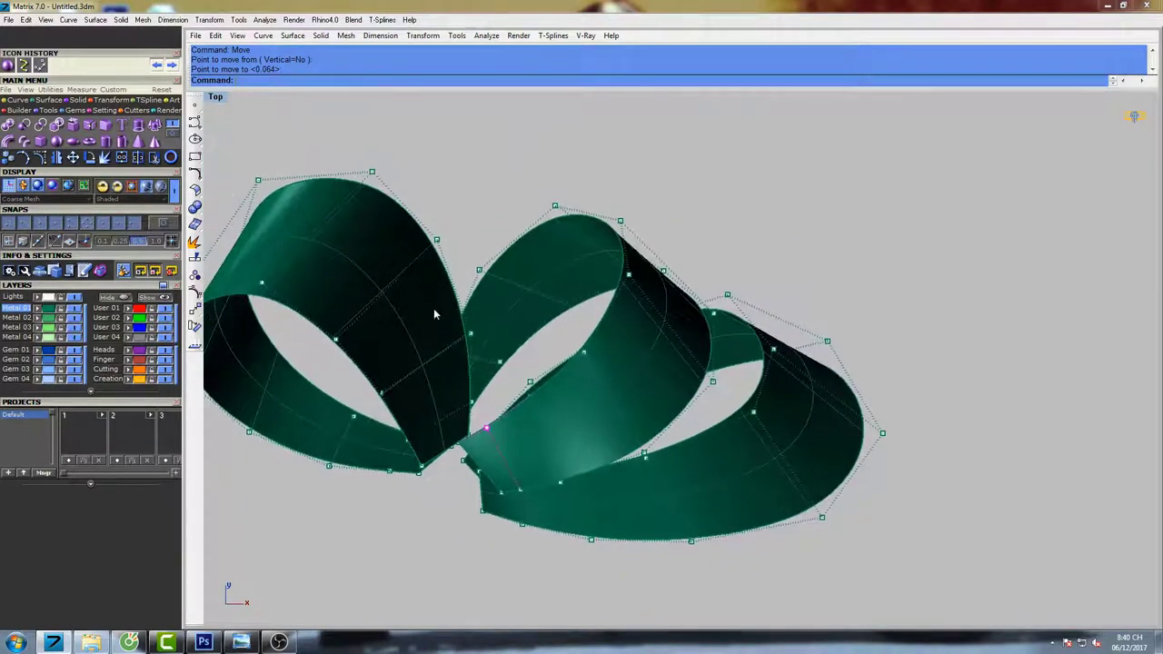
drag(430, 255, 457, 218)
scroll(457, 217, up, 4)
right_click(457, 218)
click(455, 214)
click(463, 206)
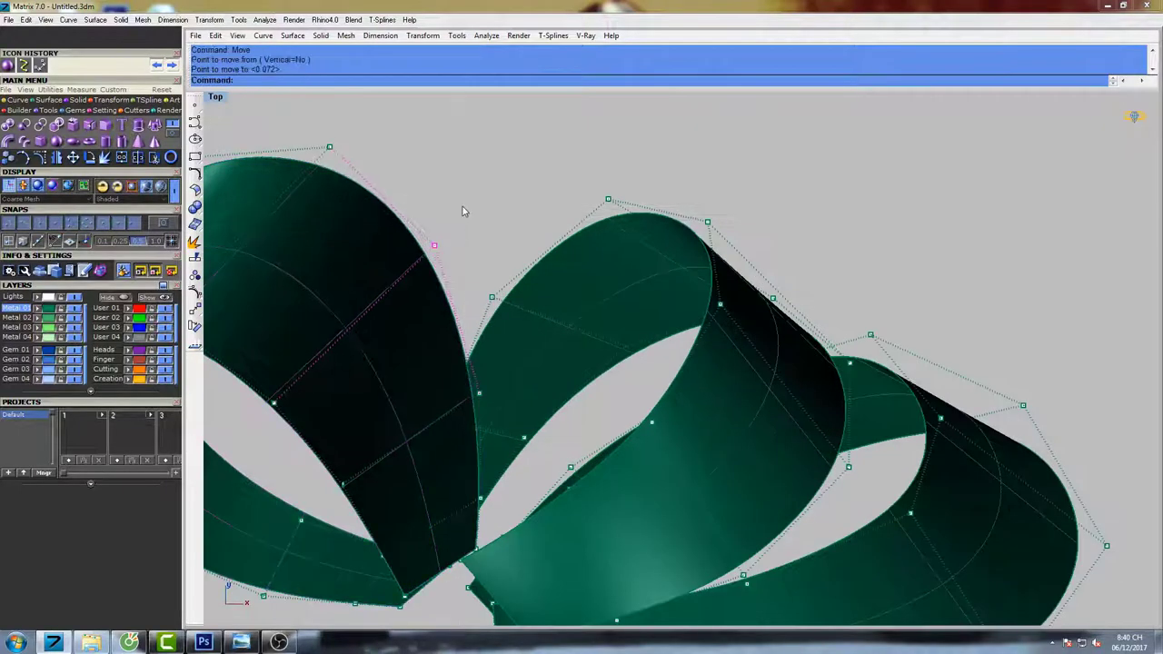
Move the left ribbon's upper control point along the inner opening diagonally into the ribbon body by about 0.53 units.
scroll(463, 207, down, 4)
right_drag(406, 234, 451, 273)
right_click(408, 362)
click(418, 340)
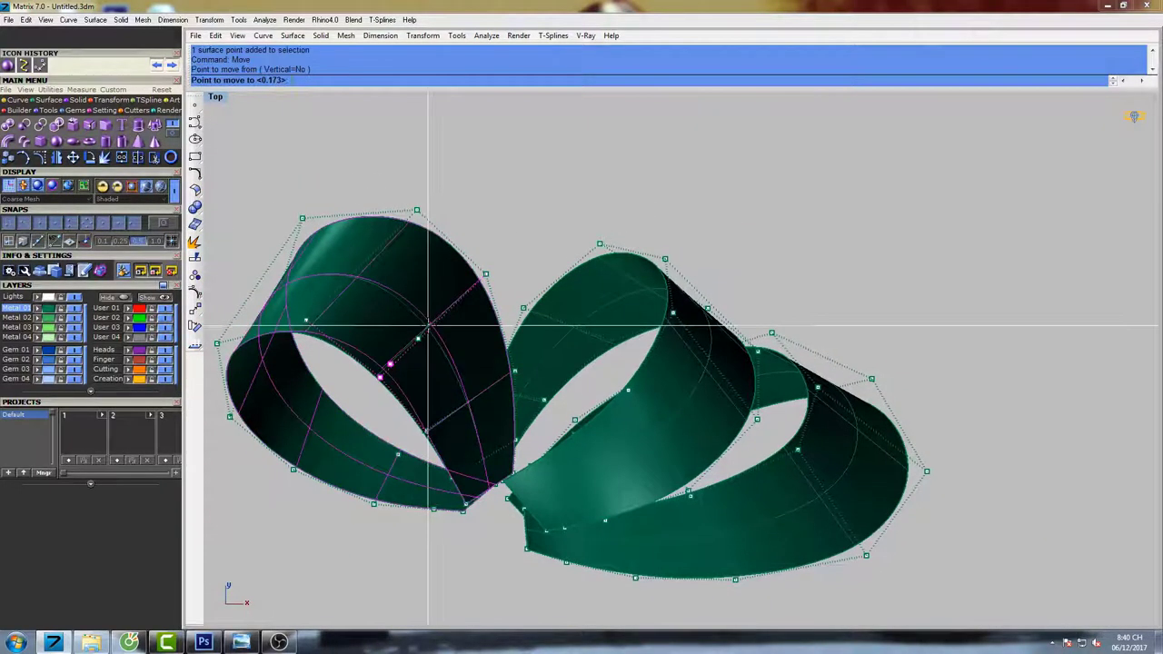
click(428, 325)
Shift the next control point down the left ribbon's inner edge into the ribbon body by about 0.15 units twice.
scroll(443, 439, up, 6)
right_click(447, 426)
click(464, 375)
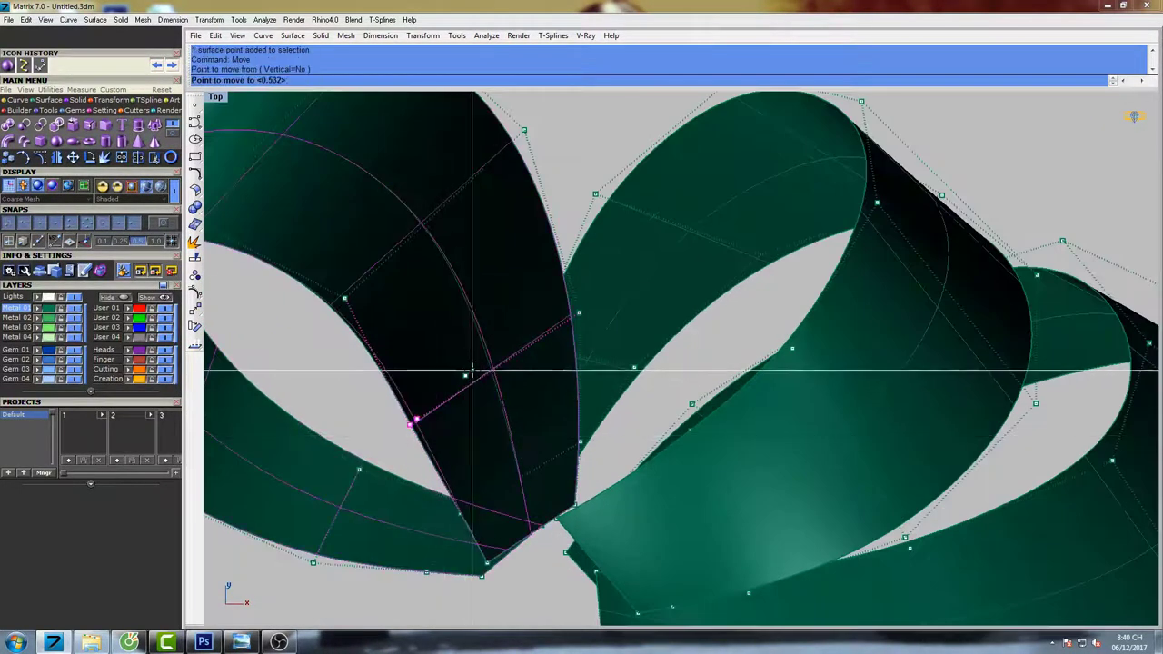
click(473, 369)
right_click(474, 369)
click(475, 360)
click(485, 357)
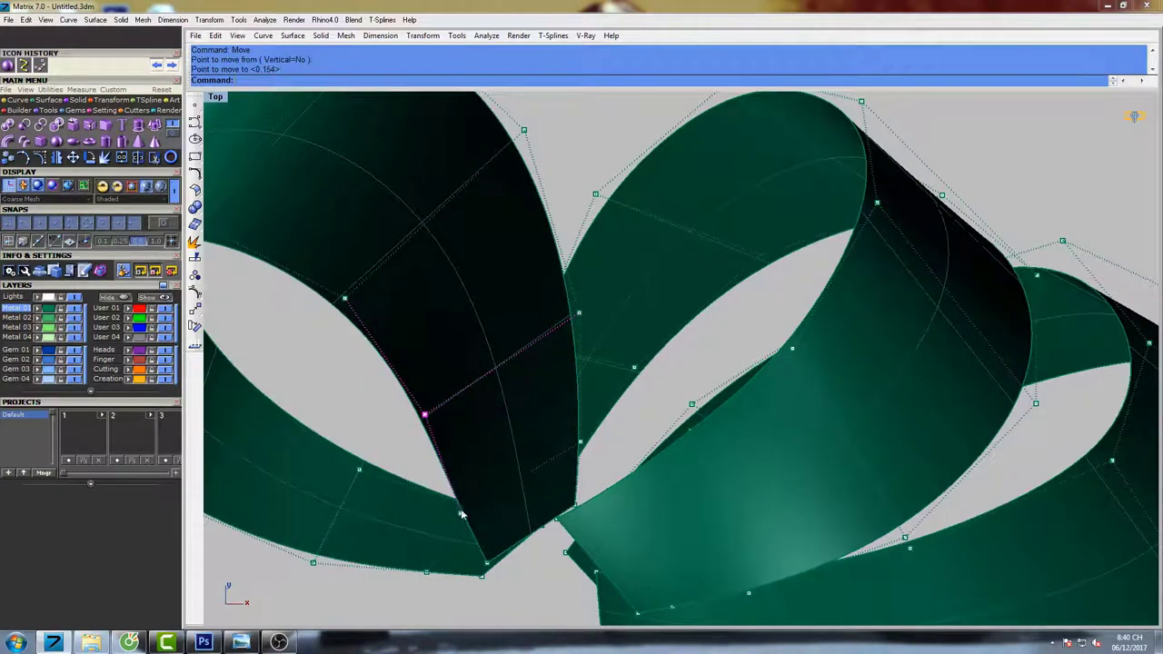
Move the left ribbon's inner-edge control point nearest the petals' meeting point by about 0.17 and 0.03 units and the next one up by about 0.07.
right_click(498, 440)
click(501, 437)
click(509, 431)
right_click(509, 431)
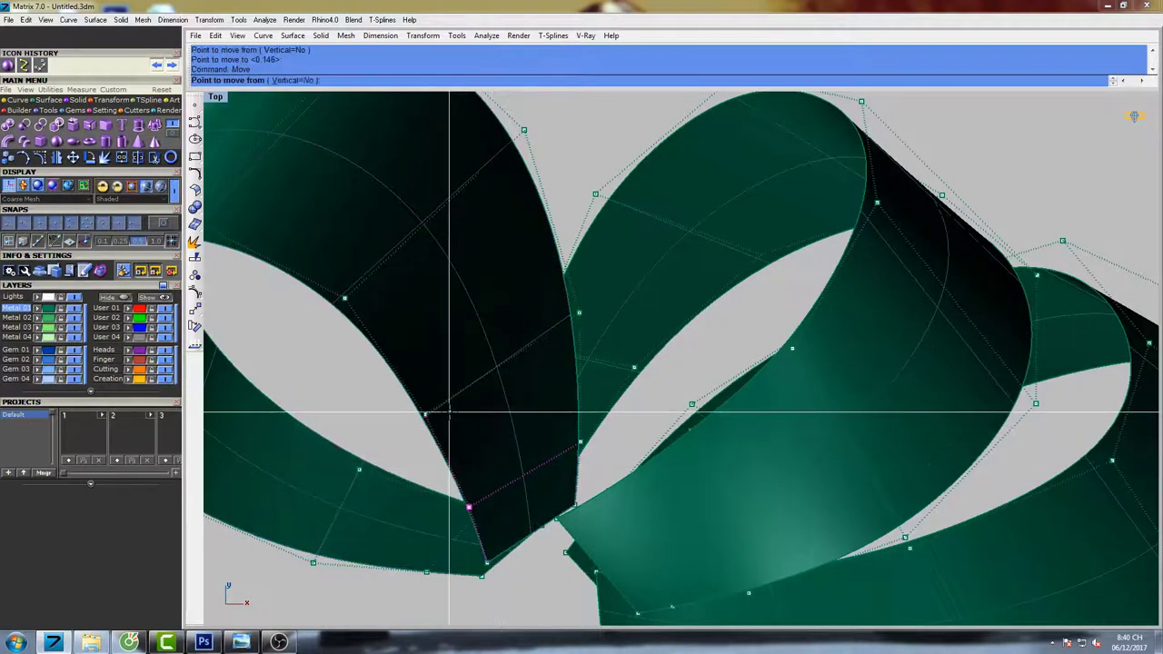
right_click(449, 411)
right_click(451, 411)
click(449, 411)
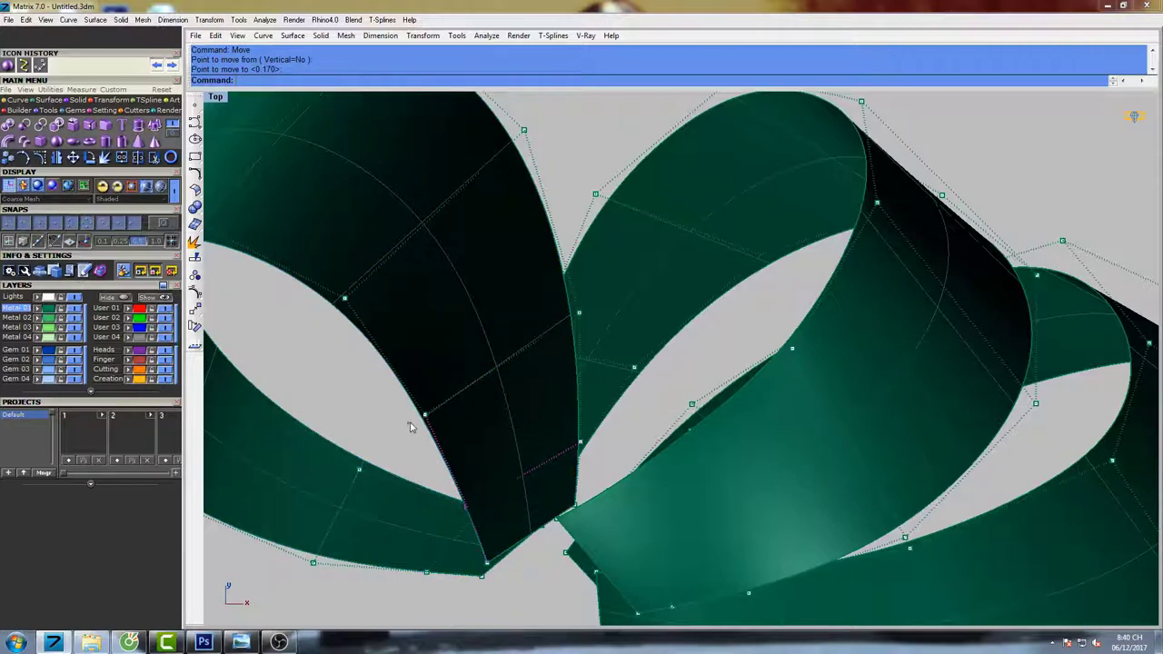
click(452, 365)
Move the left ribbon's control point at the top of its opening diagonally upward by about 0.21 units, plus a further small nudge.
scroll(452, 363, down, 9)
right_drag(414, 286, 445, 333)
scroll(410, 362, up, 7)
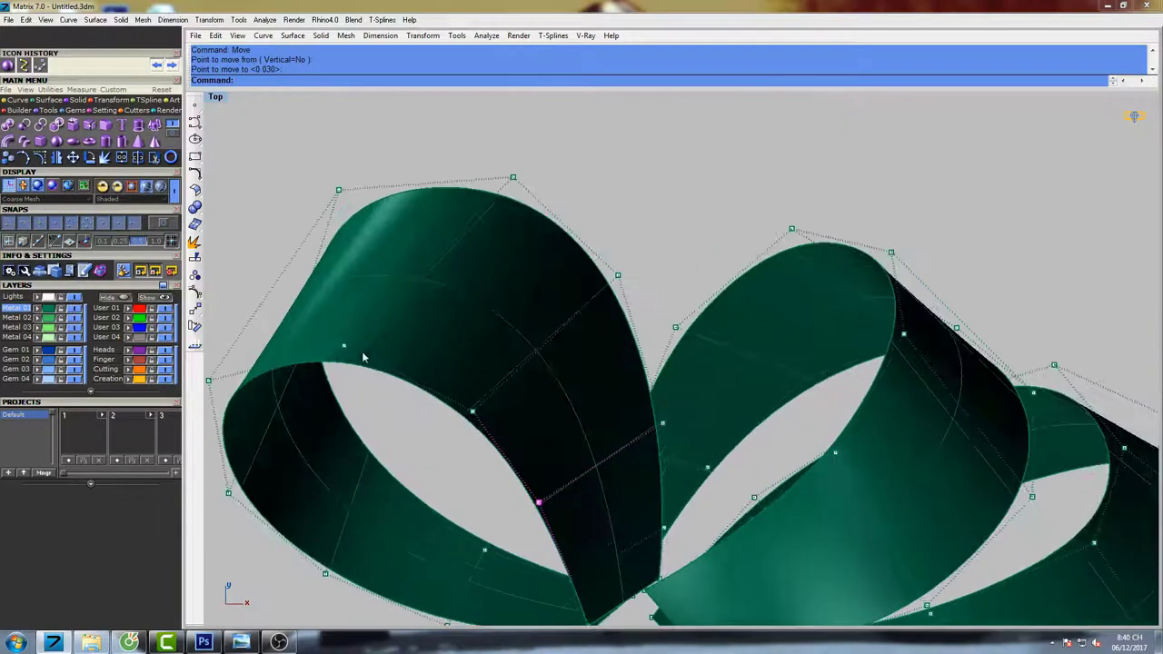
right_click(392, 311)
click(395, 307)
click(400, 298)
right_click(400, 298)
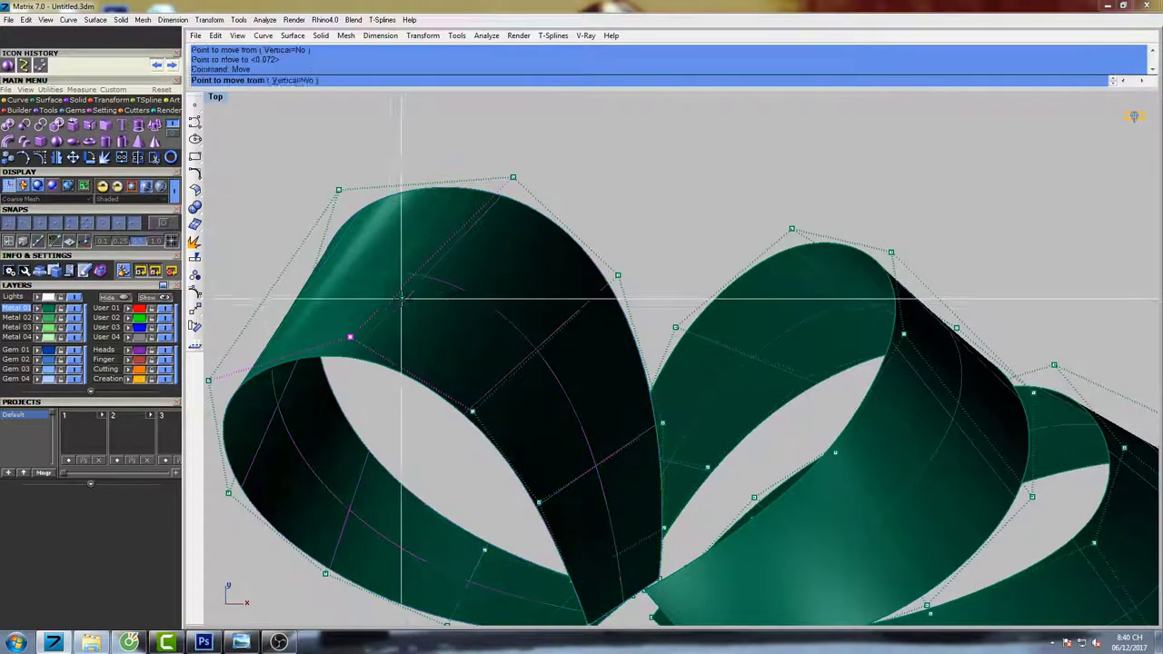
click(402, 292)
click(405, 286)
Move the left ribbon's far outer control point diagonally toward the ribbon body in three nudges of about 0.13, 0.16 and 0.10 units.
right_drag(324, 361, 433, 334)
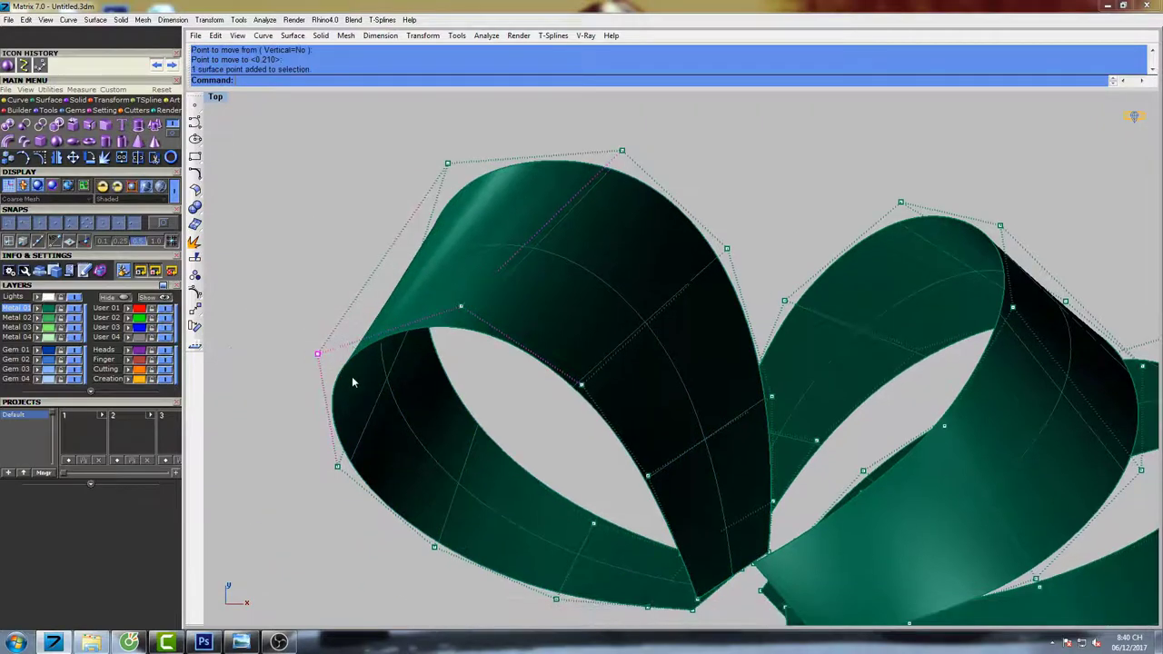
right_click(409, 355)
click(412, 353)
click(420, 351)
right_click(421, 351)
click(425, 346)
click(433, 338)
right_click(433, 334)
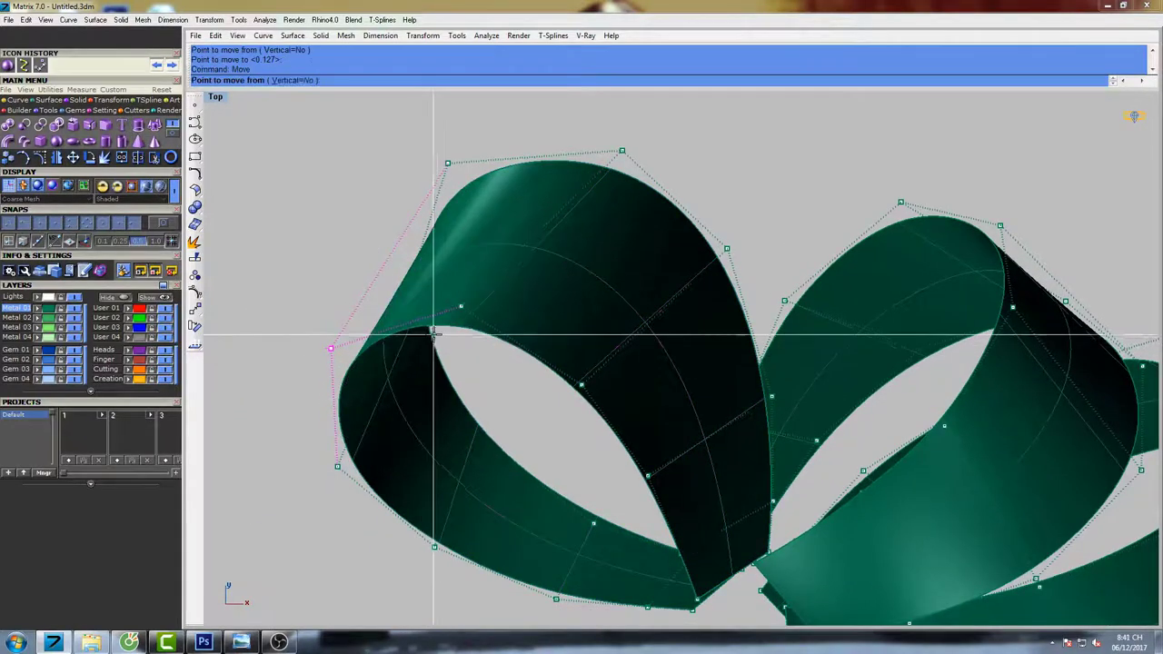
click(433, 335)
click(438, 331)
Move the middle ribbon's topmost outer-edge control point diagonally outward by about 0.12 units.
scroll(437, 332, down, 4)
right_drag(523, 301, 490, 315)
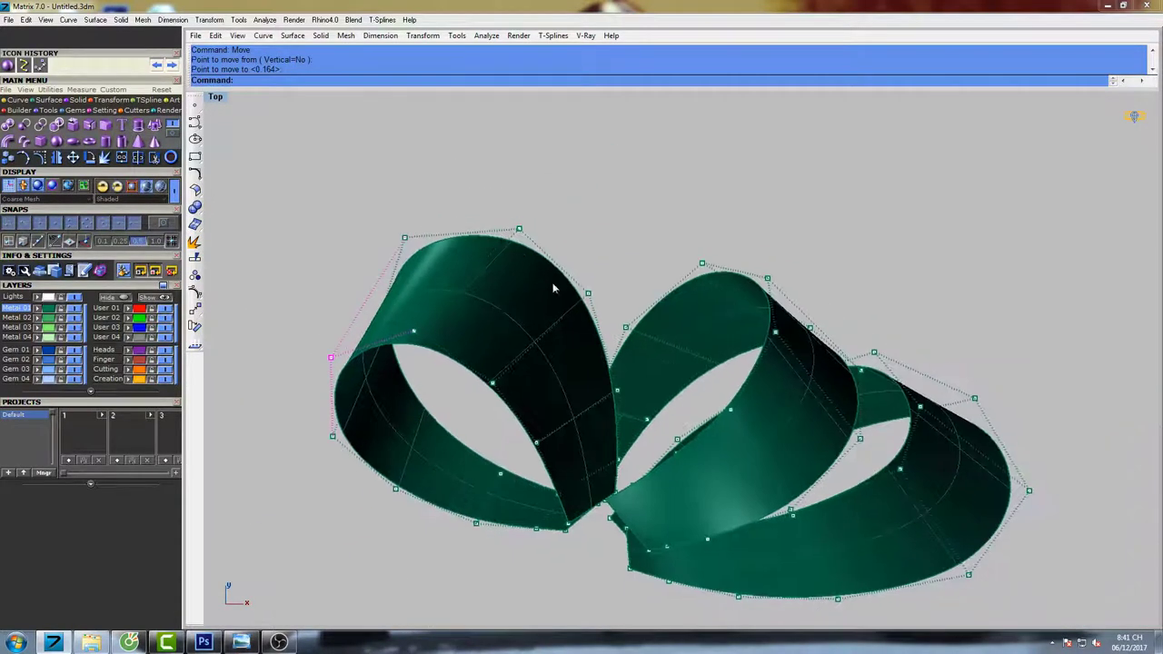
right_drag(582, 297, 504, 275)
drag(658, 264, 658, 264)
scroll(653, 238, up, 4)
right_click(675, 221)
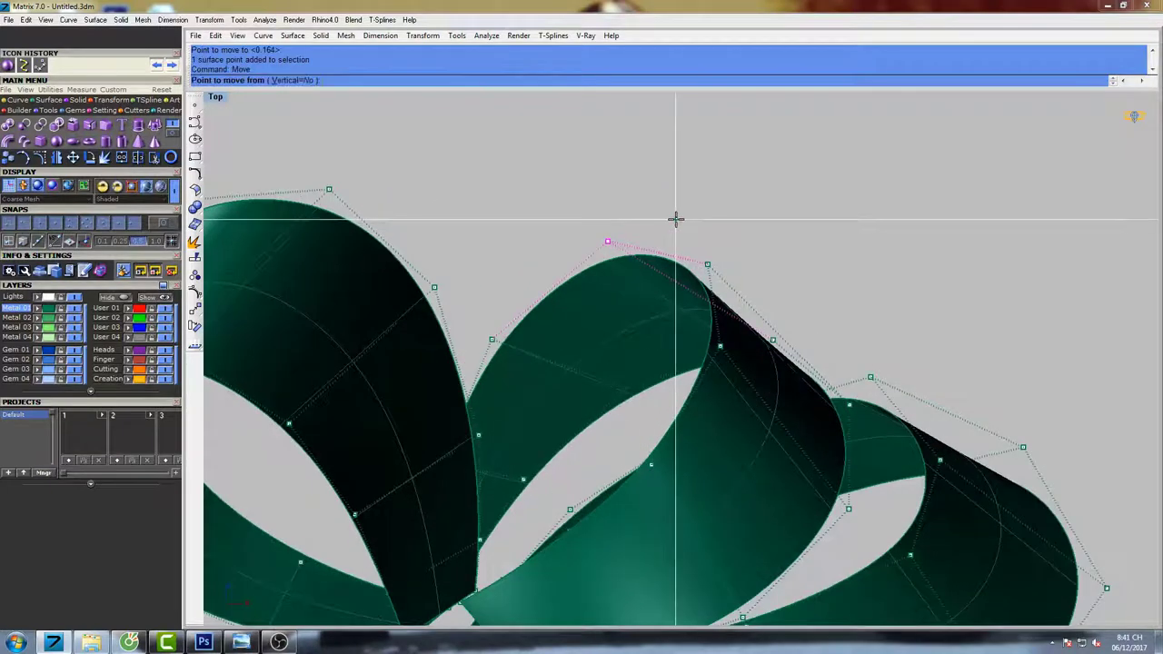
click(676, 219)
click(681, 215)
Move the middle ribbon's control point along the upper edge of its opening upward by about 0.10 units.
scroll(656, 255, down, 5)
scroll(588, 294, up, 5)
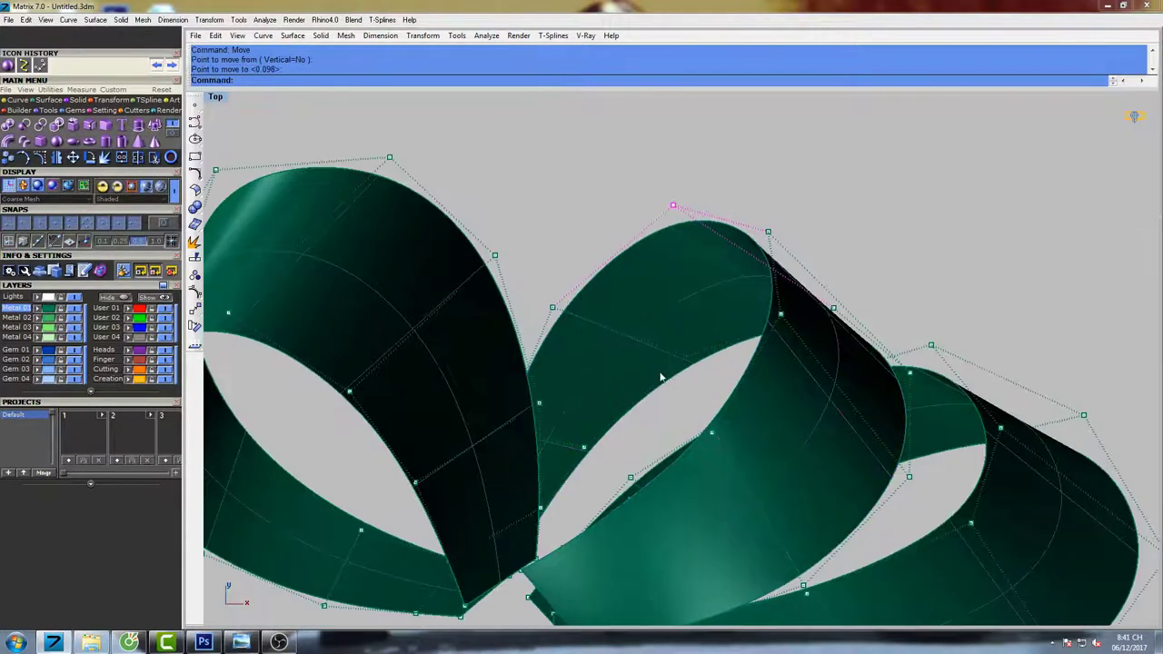
drag(728, 328, 729, 327)
right_click(743, 298)
click(745, 295)
click(744, 291)
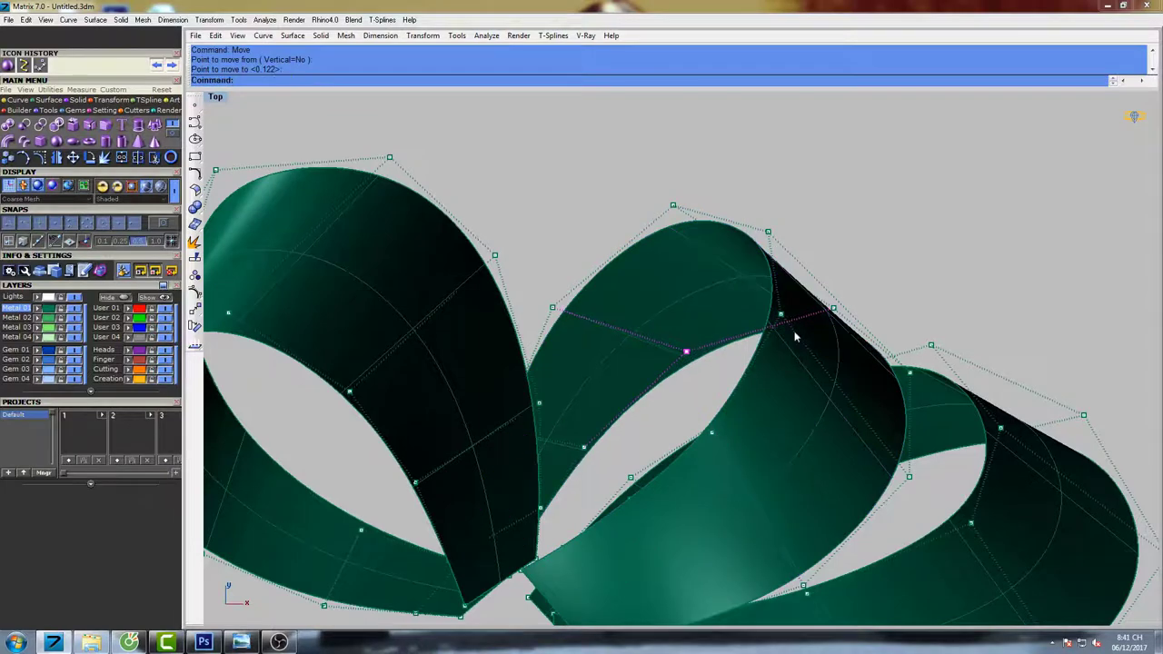
Nudge the middle ribbon's control point on the outer fold facing the right ribbon upward by about 0.055 units.
drag(843, 300, 845, 300)
right_click(849, 302)
click(850, 283)
click(848, 280)
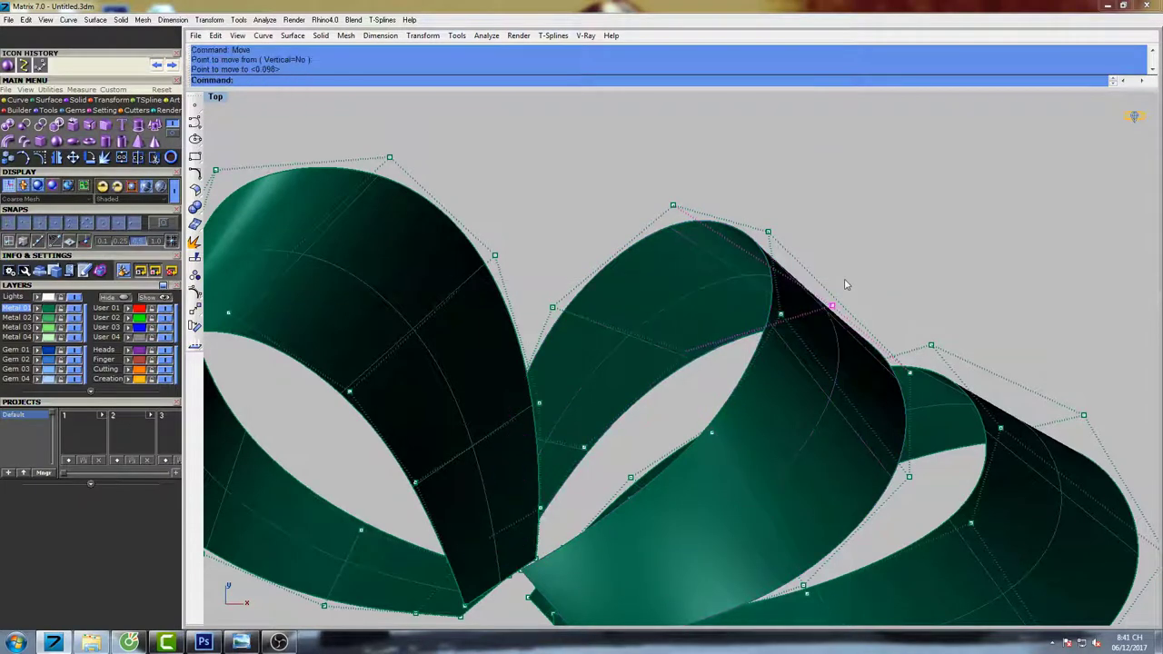
Move the right ribbon's topmost outer-edge control point diagonally up and outward.
scroll(845, 285, down, 5)
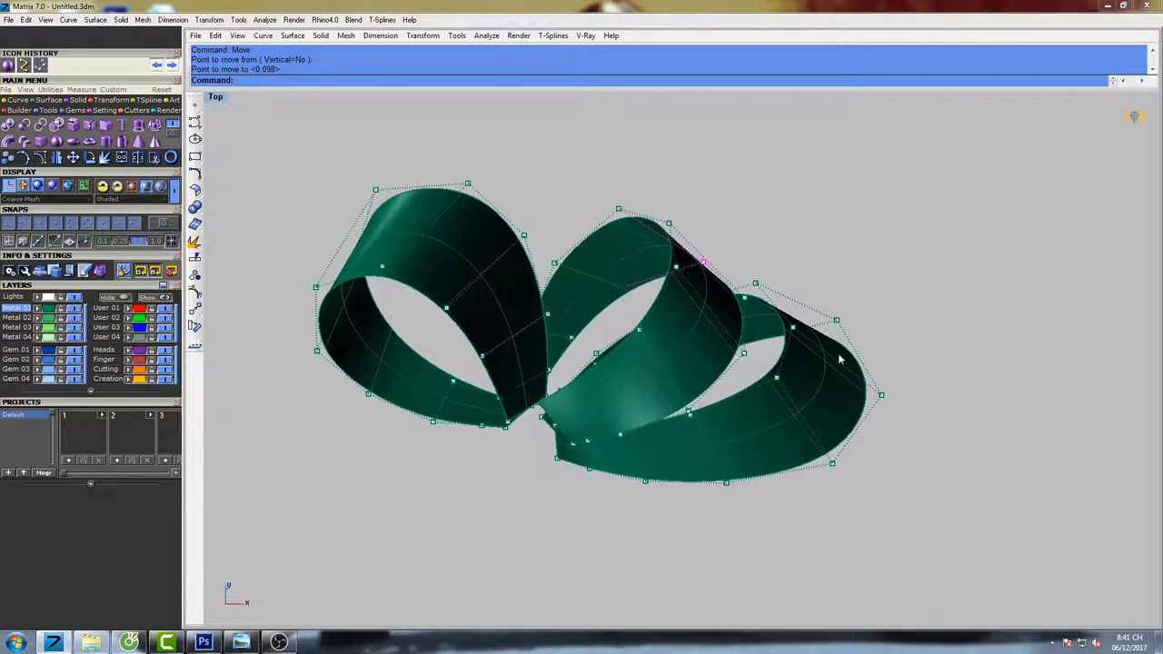
right_drag(839, 359, 797, 340)
scroll(727, 283, up, 4)
drag(692, 240, 717, 265)
right_click(728, 229)
click(739, 208)
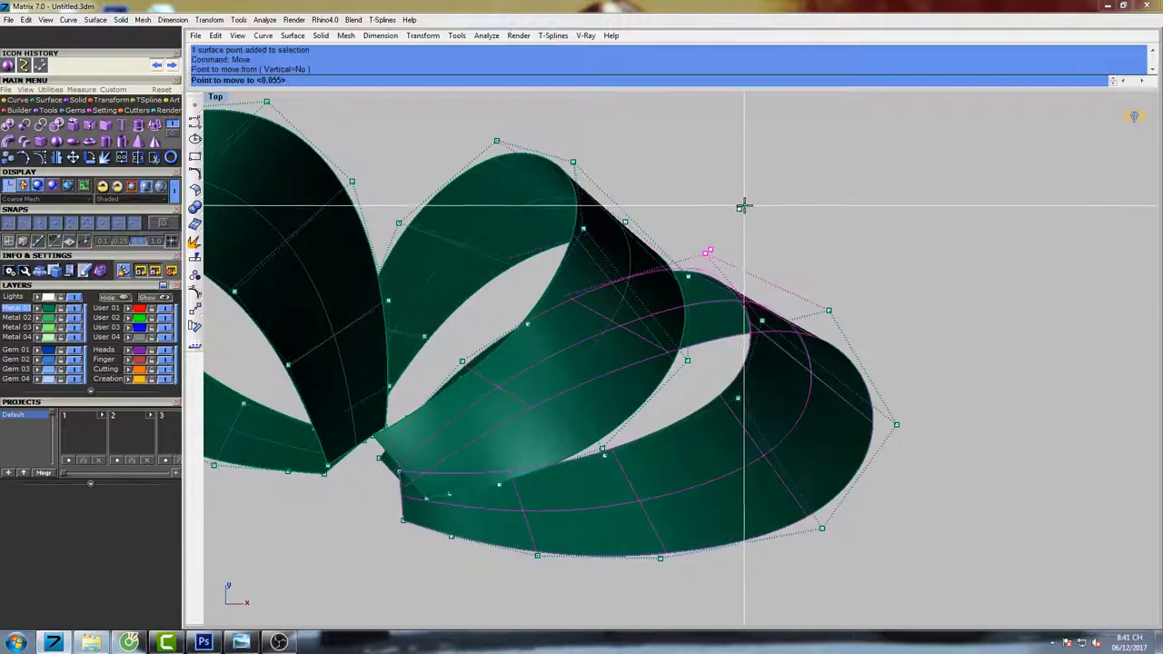
click(745, 203)
Shift the right ribbon's back-edge control point overlapping the middle ribbon diagonally upward by about 0.21 and 0.22 units.
right_click(617, 263)
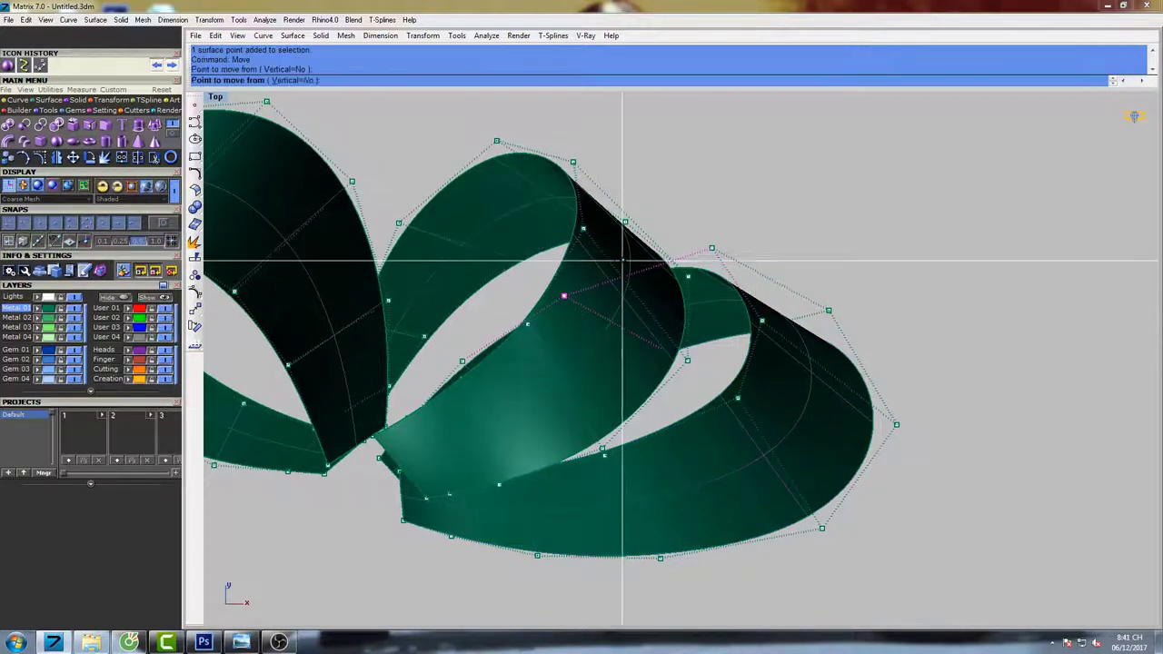
click(621, 260)
click(623, 252)
right_click(626, 245)
click(627, 243)
click(634, 239)
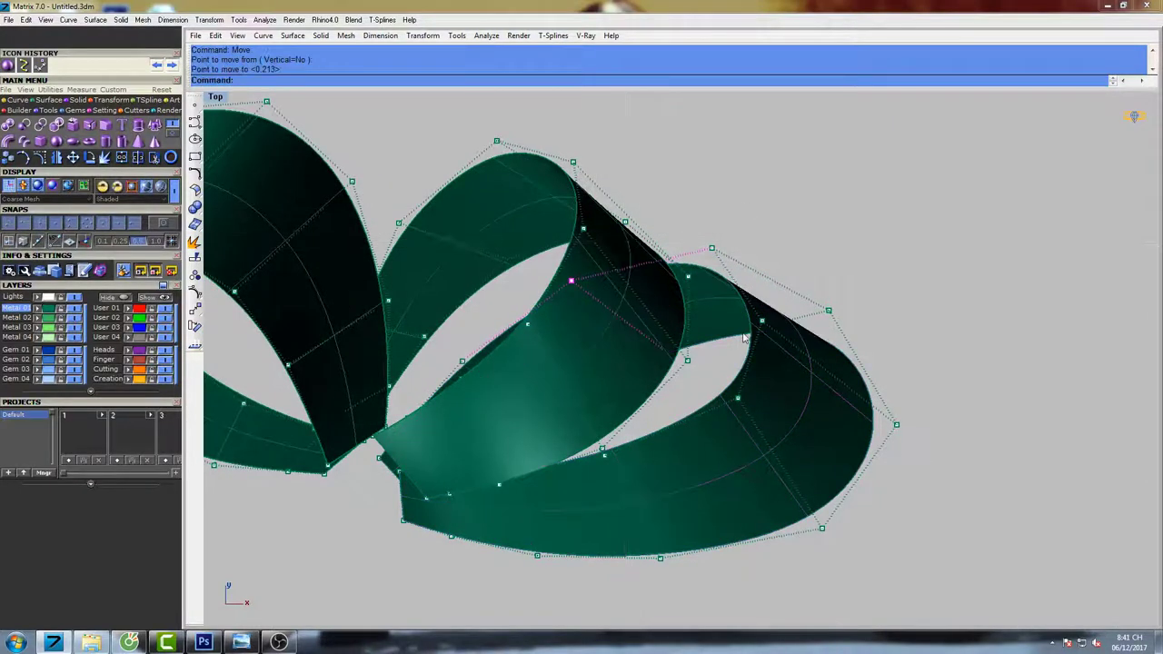
Move the right ribbon's upper inner-edge control point up by about 0.15 units and the one below it toward the opening by about 0.12.
right_click(775, 293)
click(780, 275)
click(782, 270)
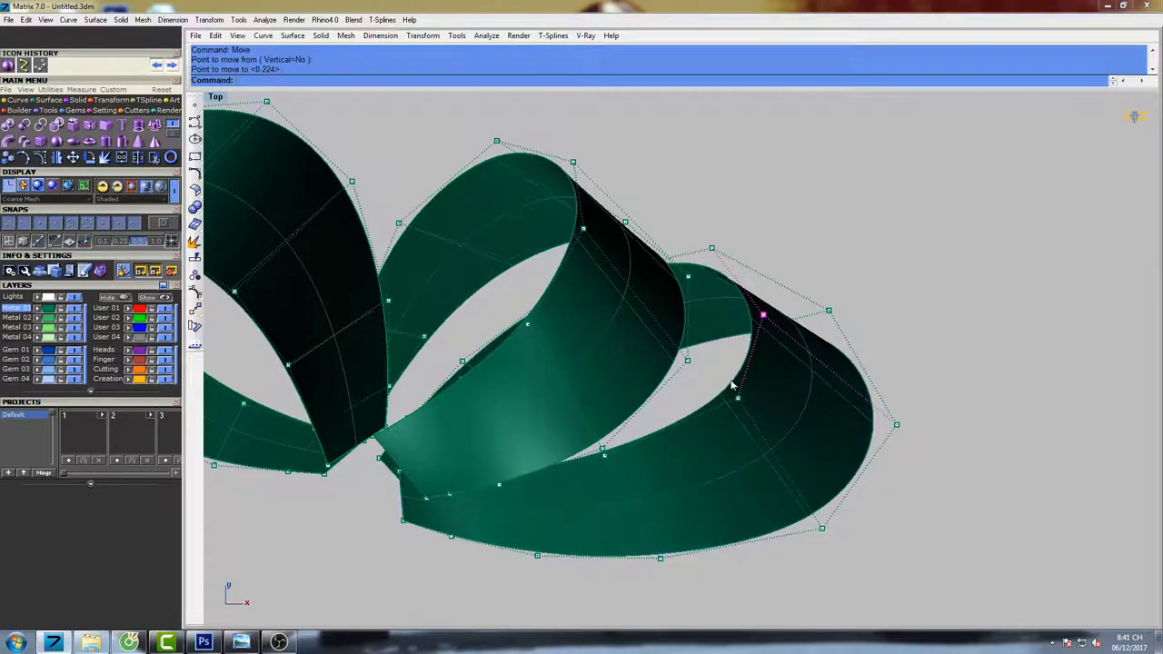
right_click(768, 421)
click(795, 414)
click(791, 416)
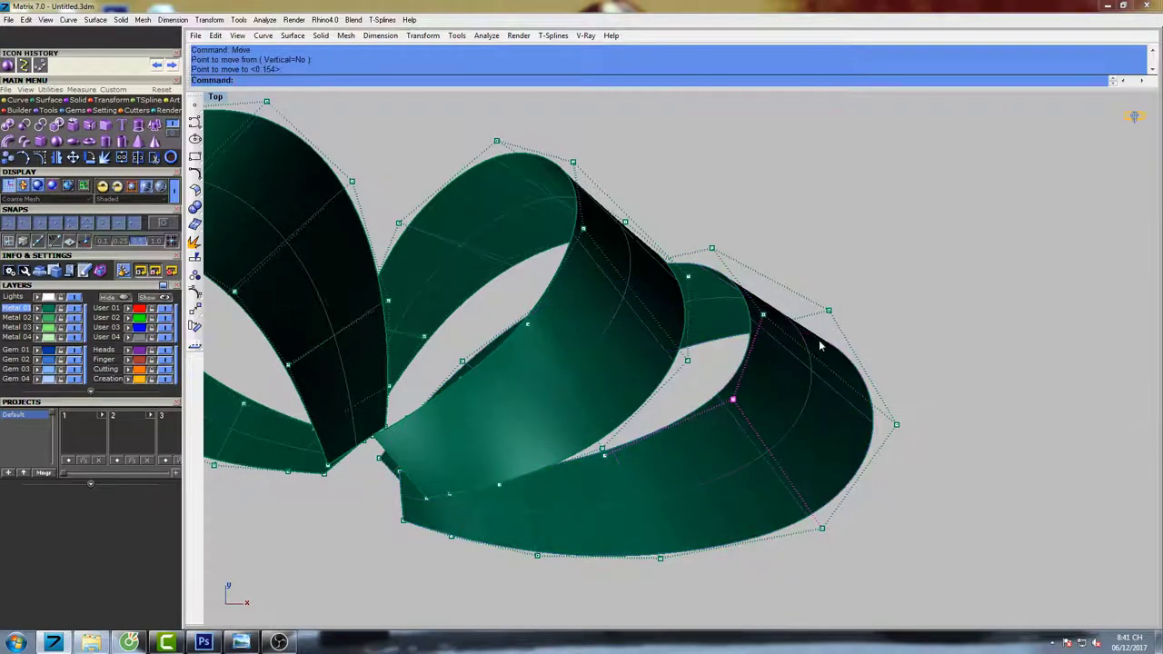
Nudge the right ribbon's outermost control point at the petal tip upward by about 0.08 units.
drag(859, 440, 931, 395)
right_click(932, 394)
click(932, 394)
click(930, 391)
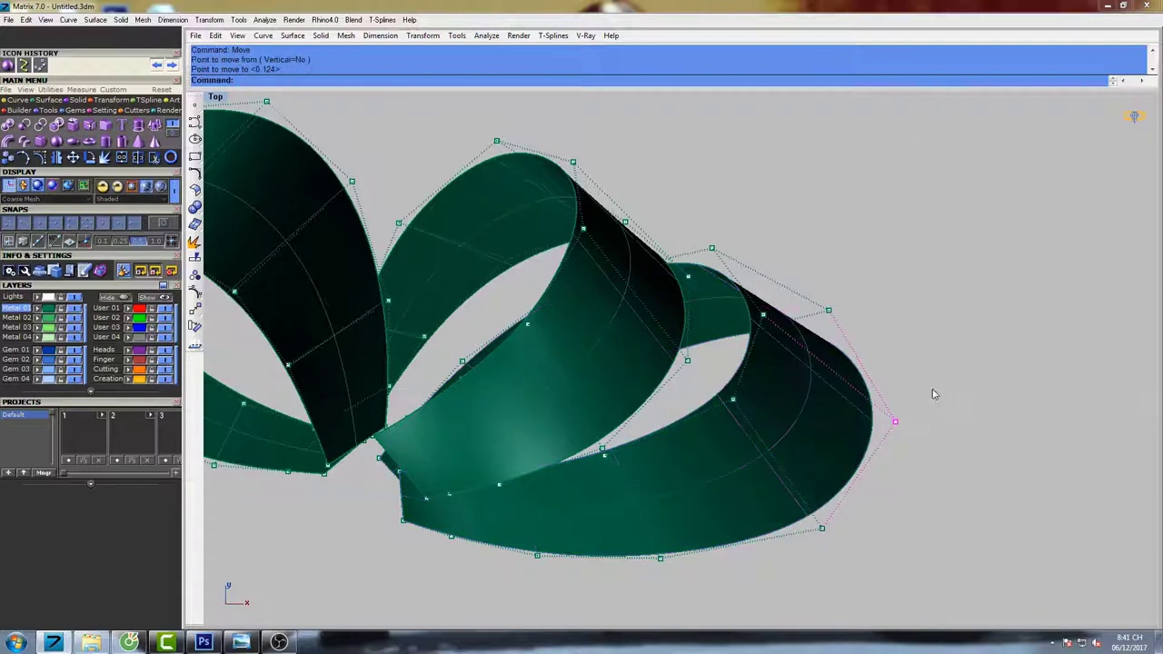
Move the right ribbon's outer-edge control point above the petal tip diagonally down by about 0.23 units.
drag(835, 303, 863, 283)
right_click(863, 283)
click(865, 284)
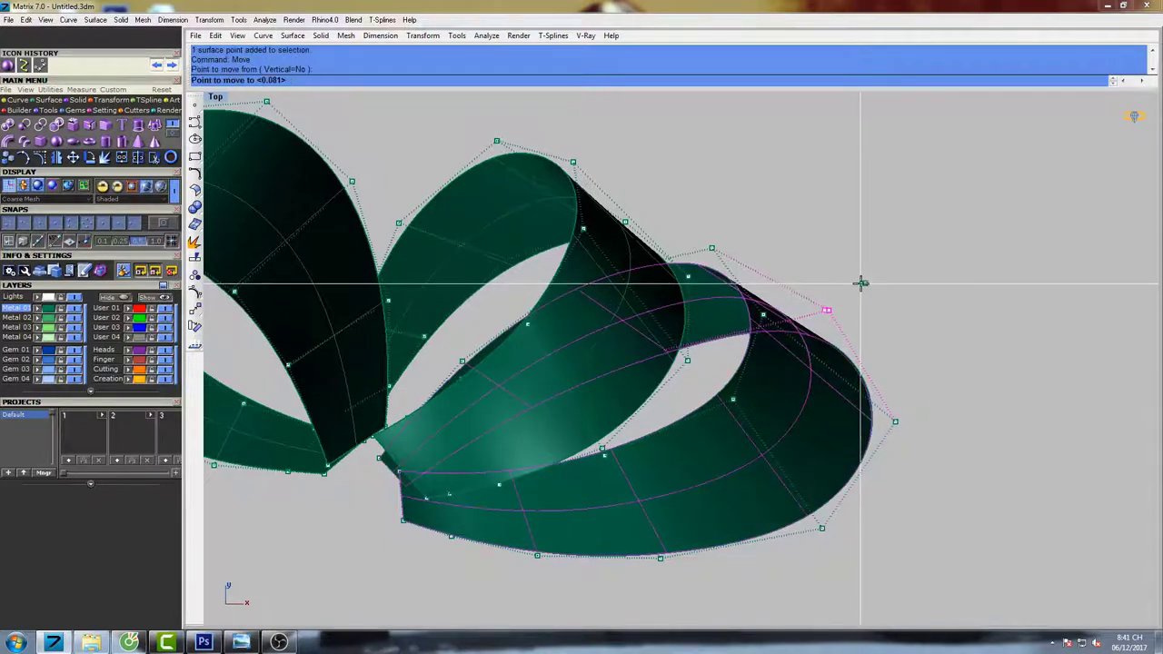
click(868, 289)
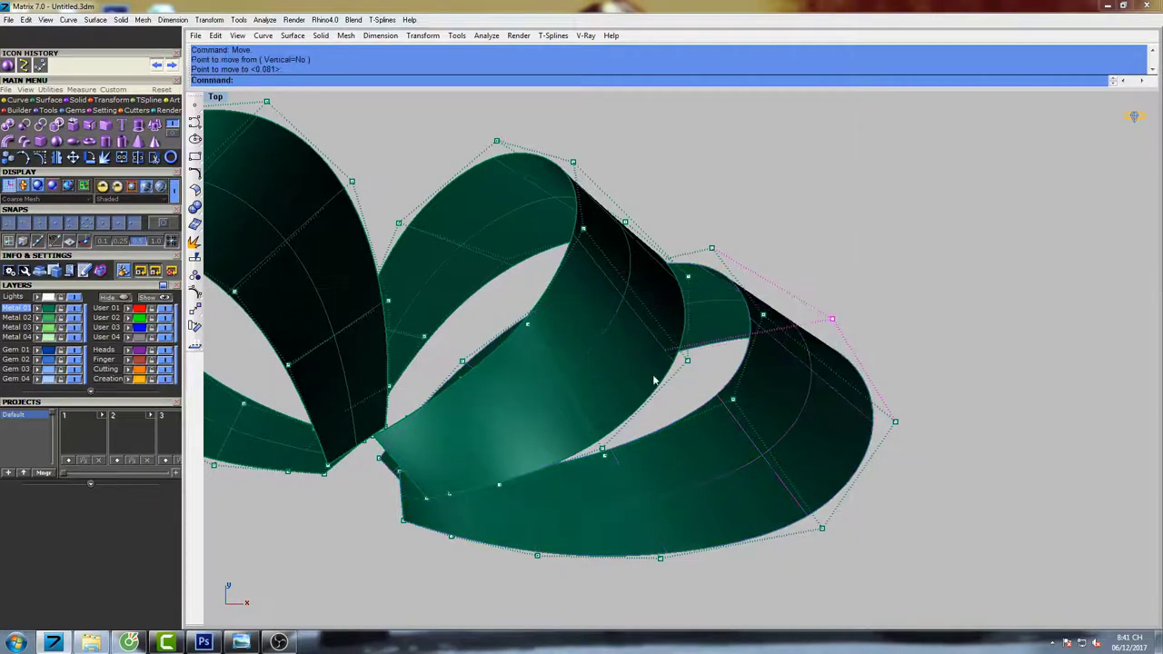
Nudge the right ribbon's control point overlapping the middle ribbon's outer edge upward by about 0.09 units.
right_click(684, 327)
click(687, 321)
click(687, 316)
Move the right ribbon's back-edge control point at the middle petal's opening diagonally down behind the middle ribbon by about 0.35 units.
right_drag(526, 375, 587, 347)
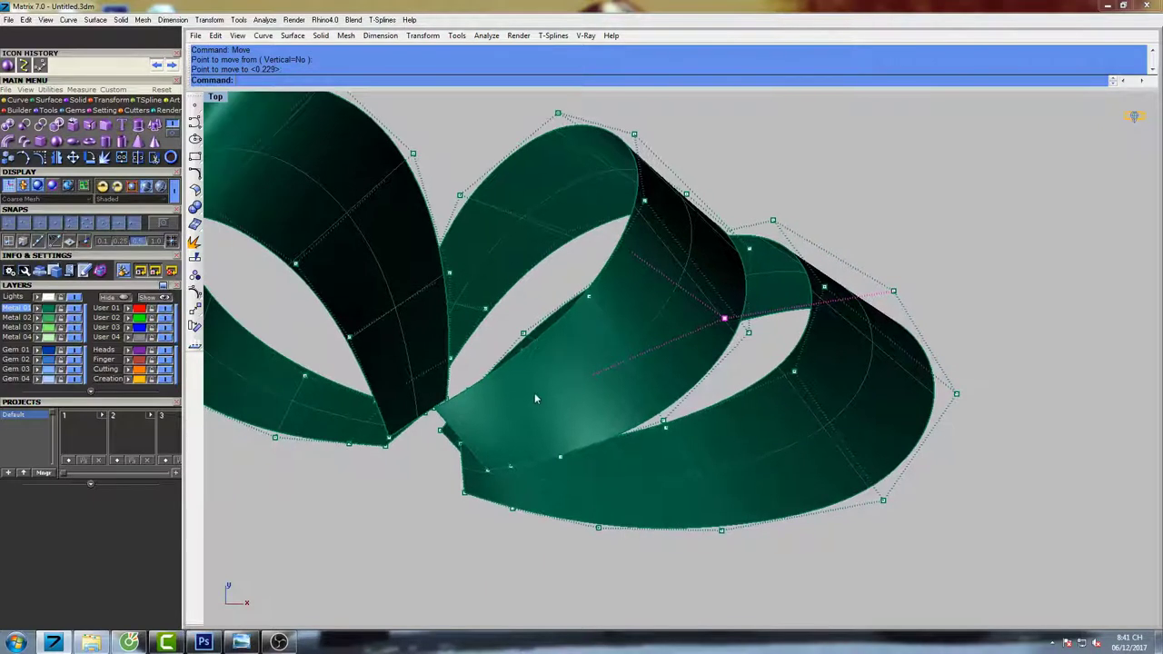
drag(534, 342, 536, 345)
right_click(594, 306)
click(598, 301)
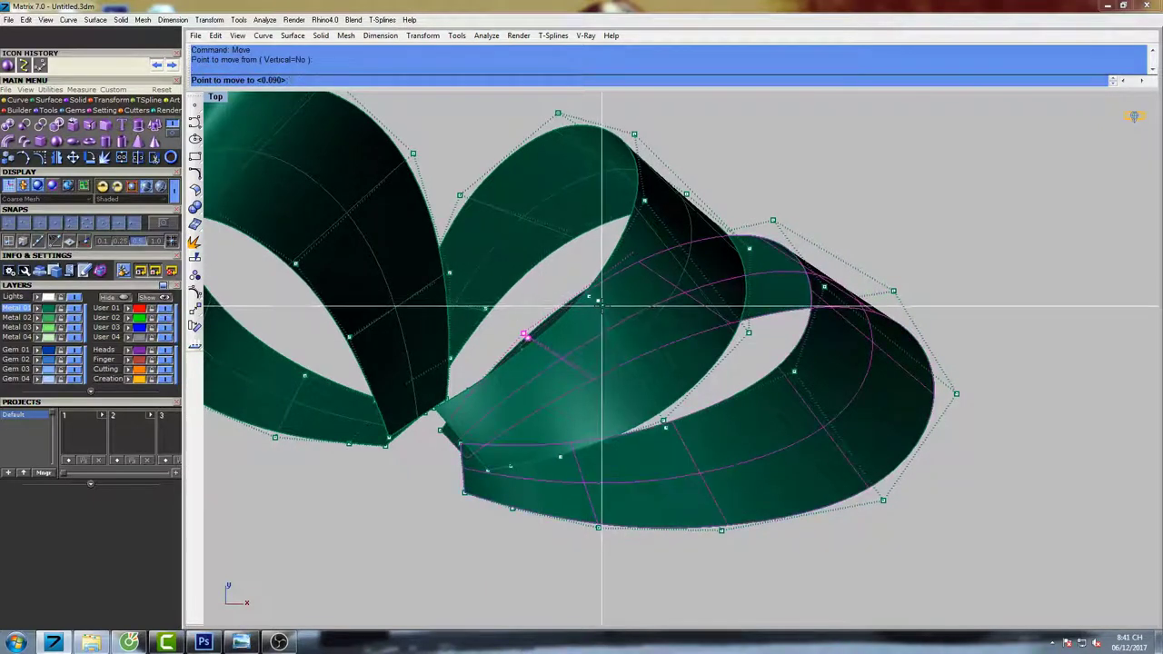
click(606, 311)
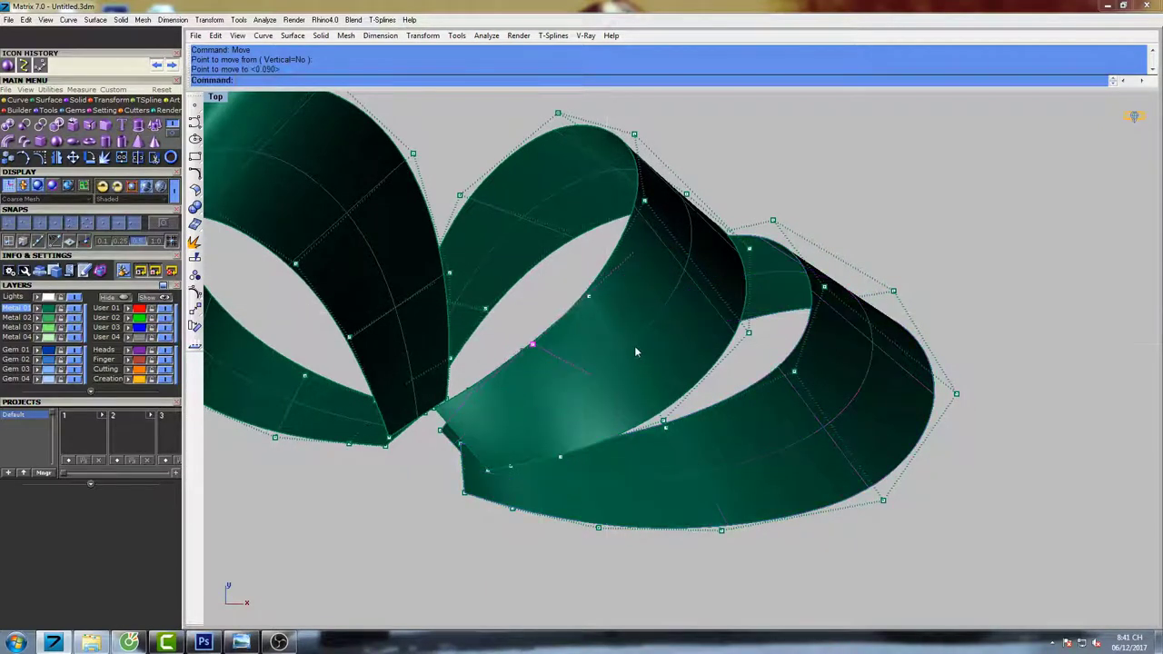
Add the neighbouring back-edge control point to the selection and move both of the right ribbon's points diagonally down together.
shift+drag(631, 360, 633, 358)
right_click(634, 321)
click(635, 319)
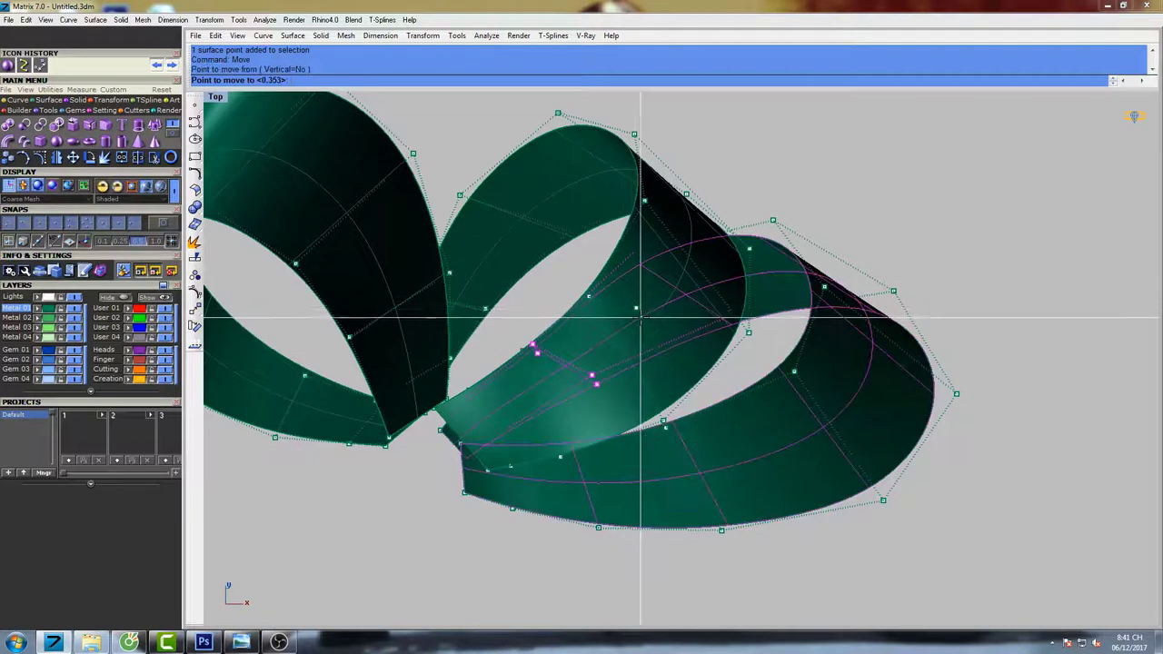
Move the right loop's rear-strip control points near the base slightly downward and toward the tip.
click(639, 323)
scroll(466, 421, up, 6)
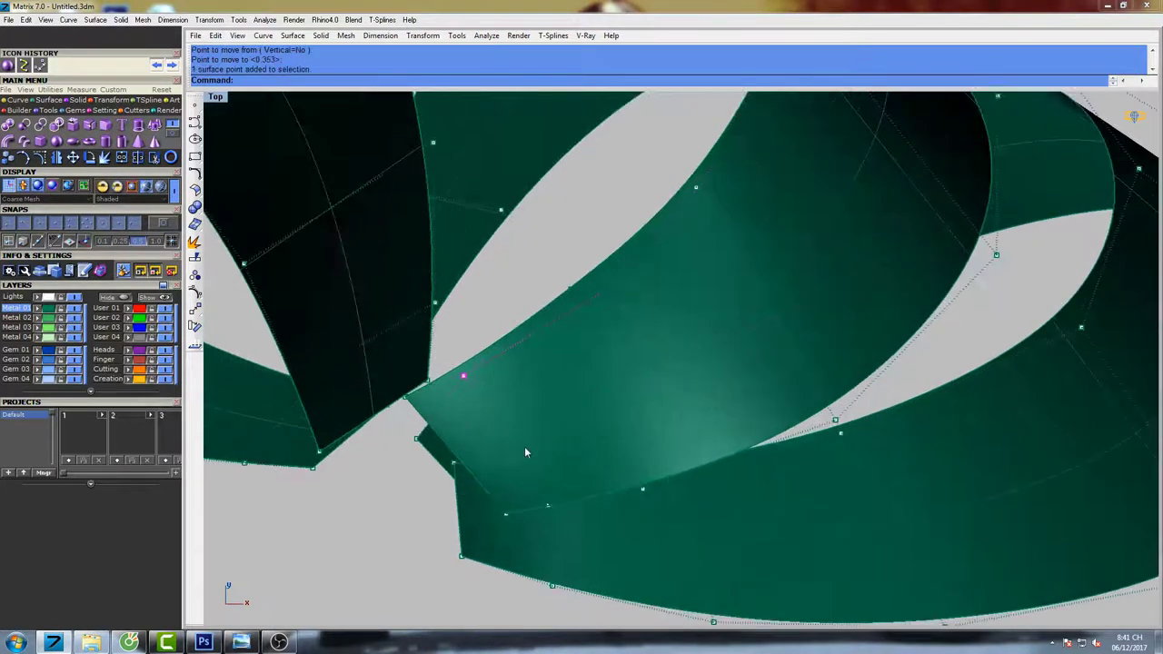
click(557, 341)
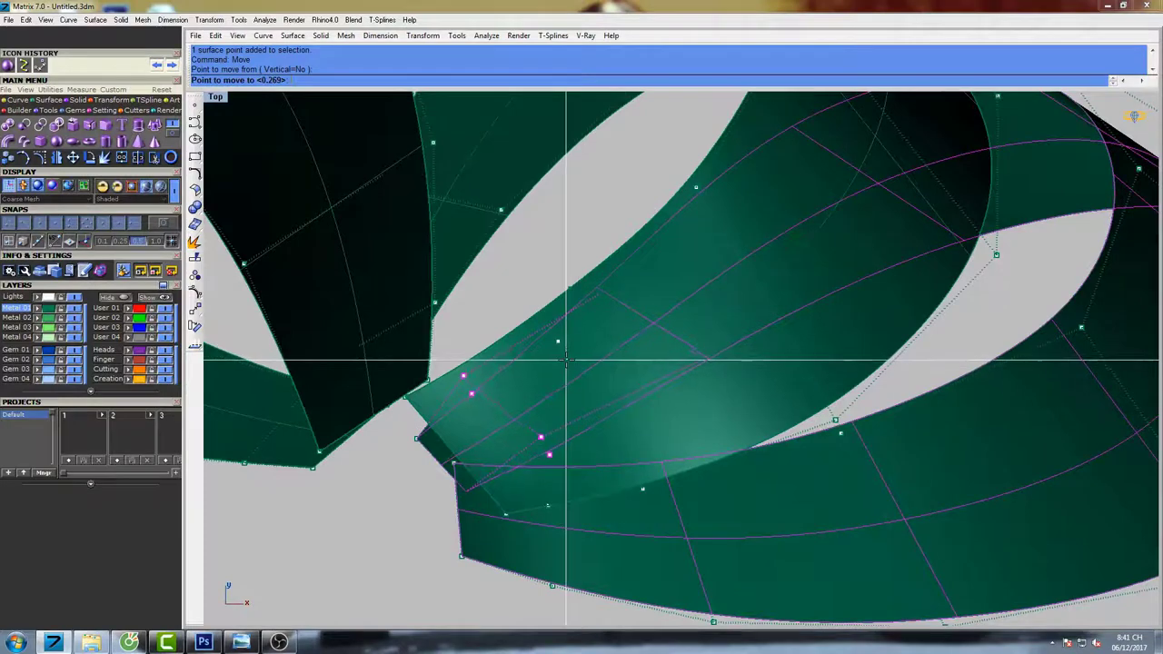
click(565, 359)
Move the right loop's top outer control point slightly to the right, away from the middle loop.
right_drag(797, 252, 644, 317)
scroll(644, 317, down, 4)
drag(792, 173, 820, 198)
scroll(862, 242, down, 6)
right_drag(866, 246, 787, 258)
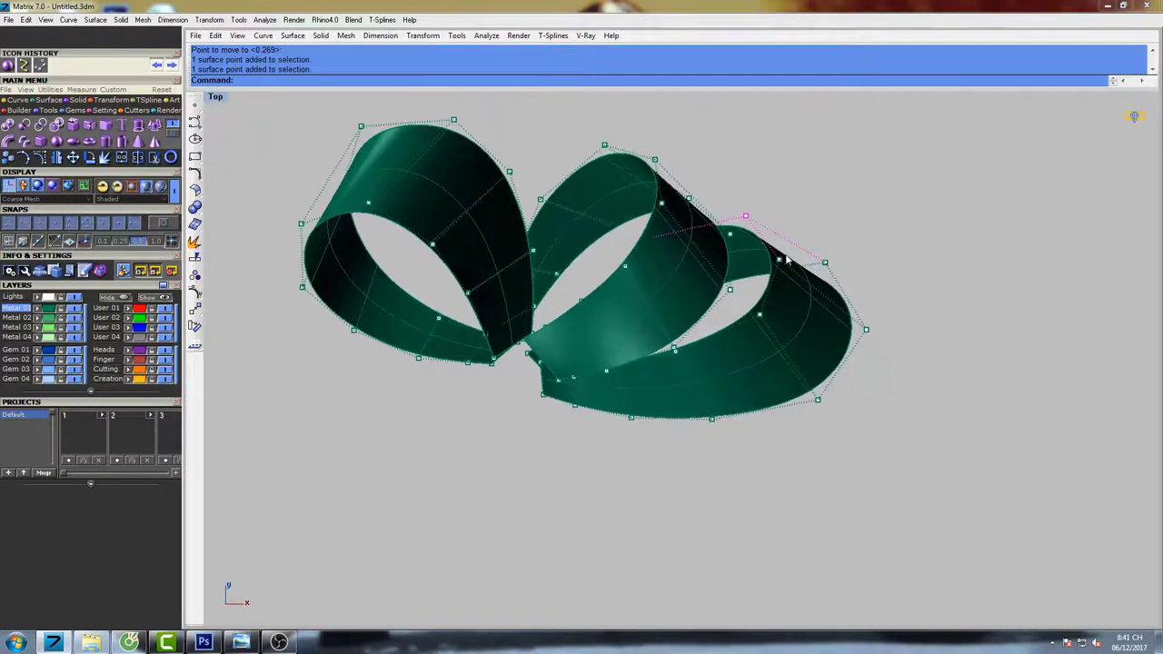
right_click(768, 191)
click(772, 190)
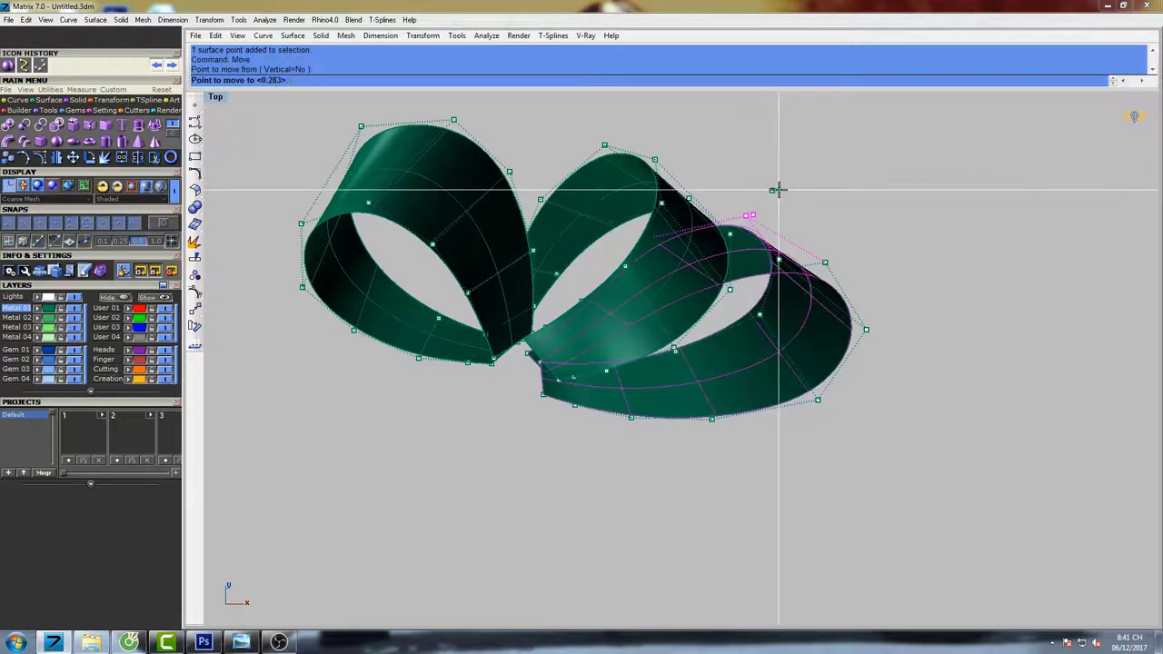
click(779, 190)
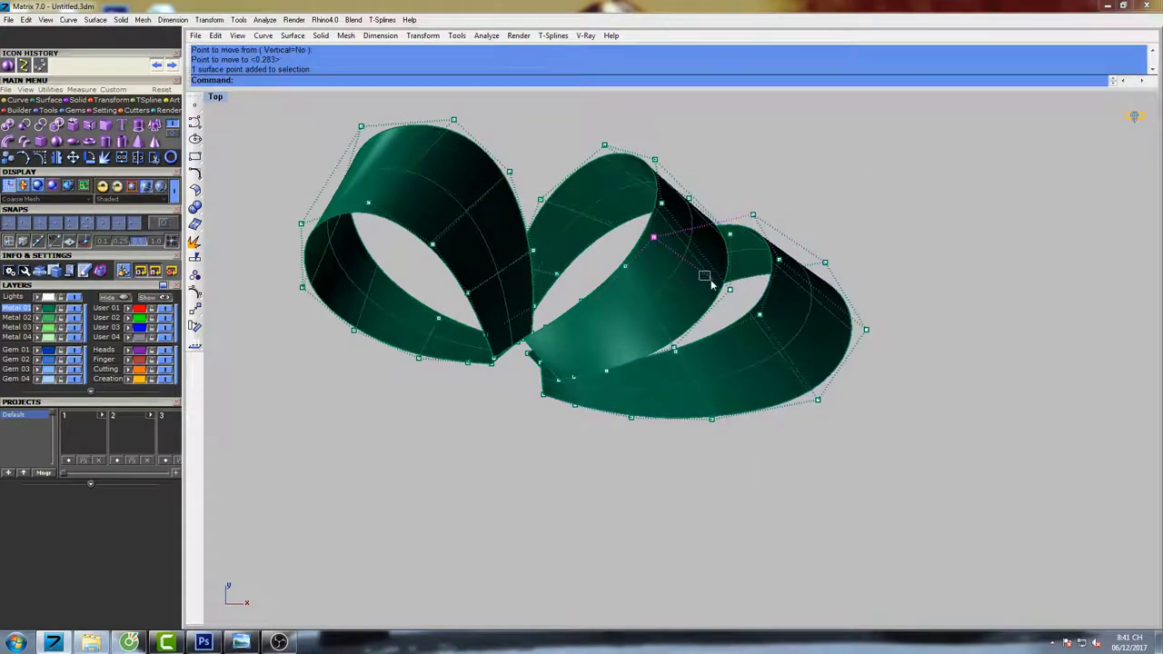
Shift the two rear-strip control points hidden behind the middle loop down-right, and nudge the right loop's top control point further right.
right_click(741, 184)
click(744, 185)
click(747, 188)
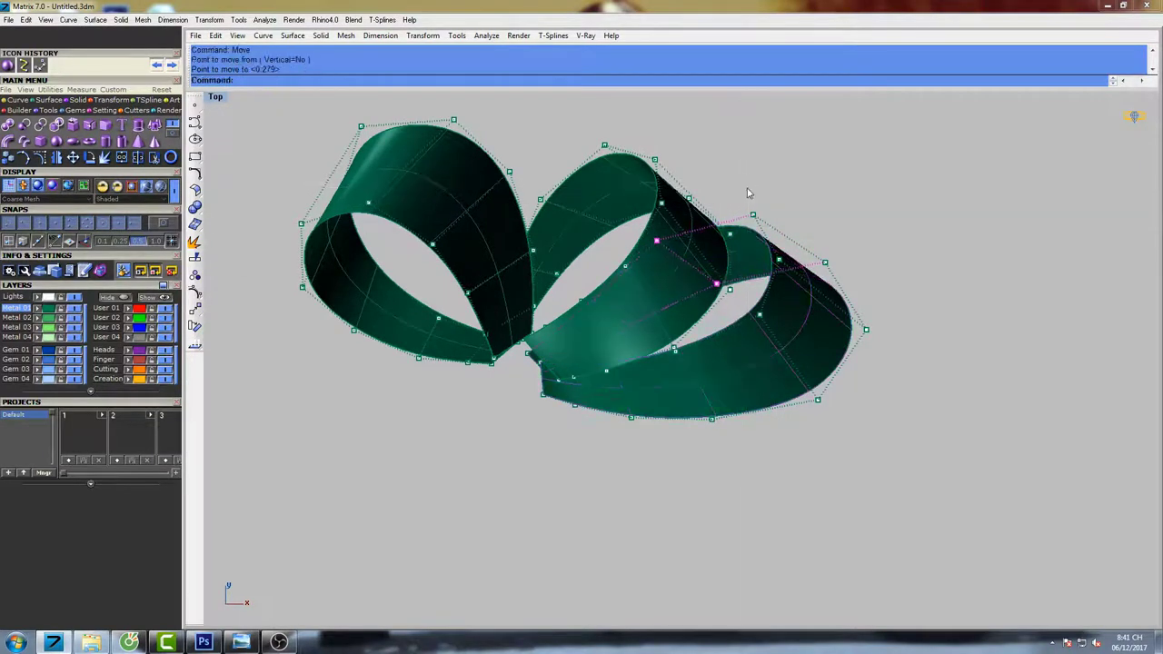
scroll(765, 221, up, 6)
right_click(765, 214)
click(766, 207)
click(772, 205)
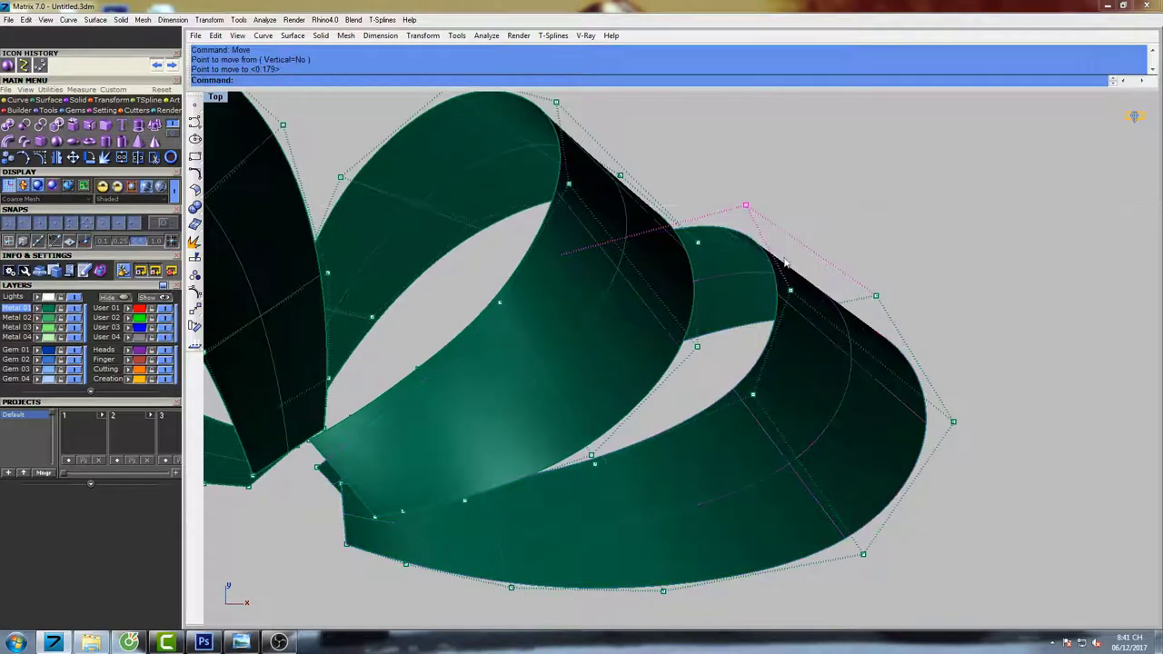
Move the control point at the upper fold of the right loop's opening to the right in two small moves.
drag(803, 299, 803, 301)
right_click(838, 262)
click(846, 256)
click(852, 255)
right_click(854, 256)
click(855, 249)
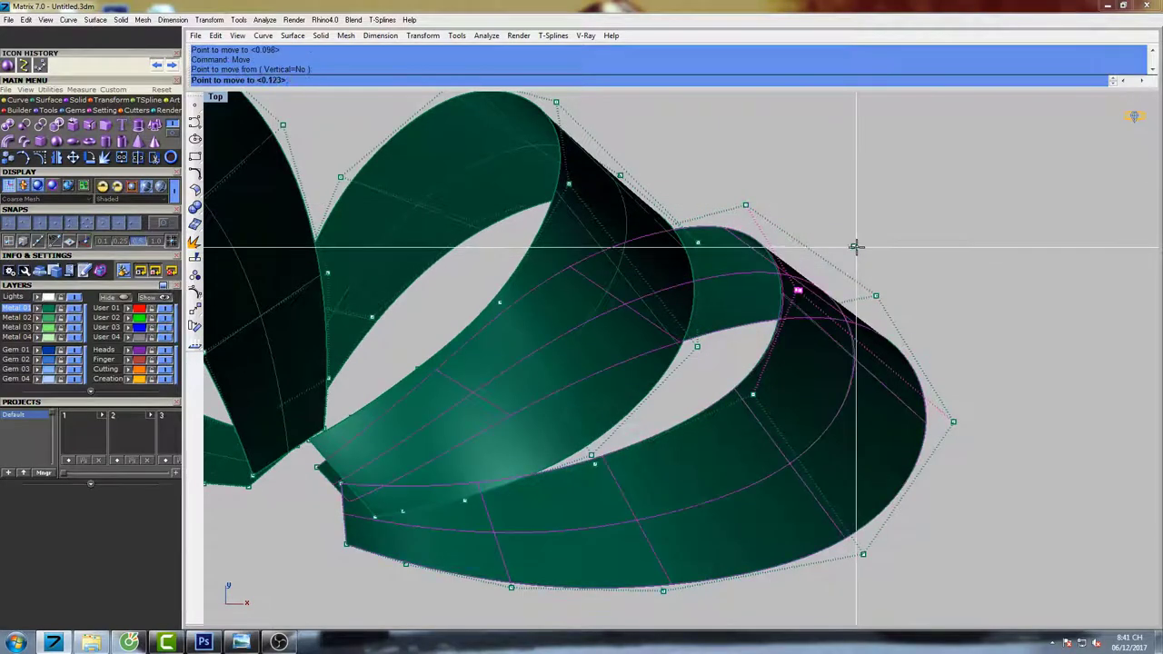
click(860, 248)
Move the front inner-edge control point near the tip of the right loop's opening slightly right and down.
drag(762, 394, 763, 397)
right_click(806, 370)
click(807, 370)
click(813, 371)
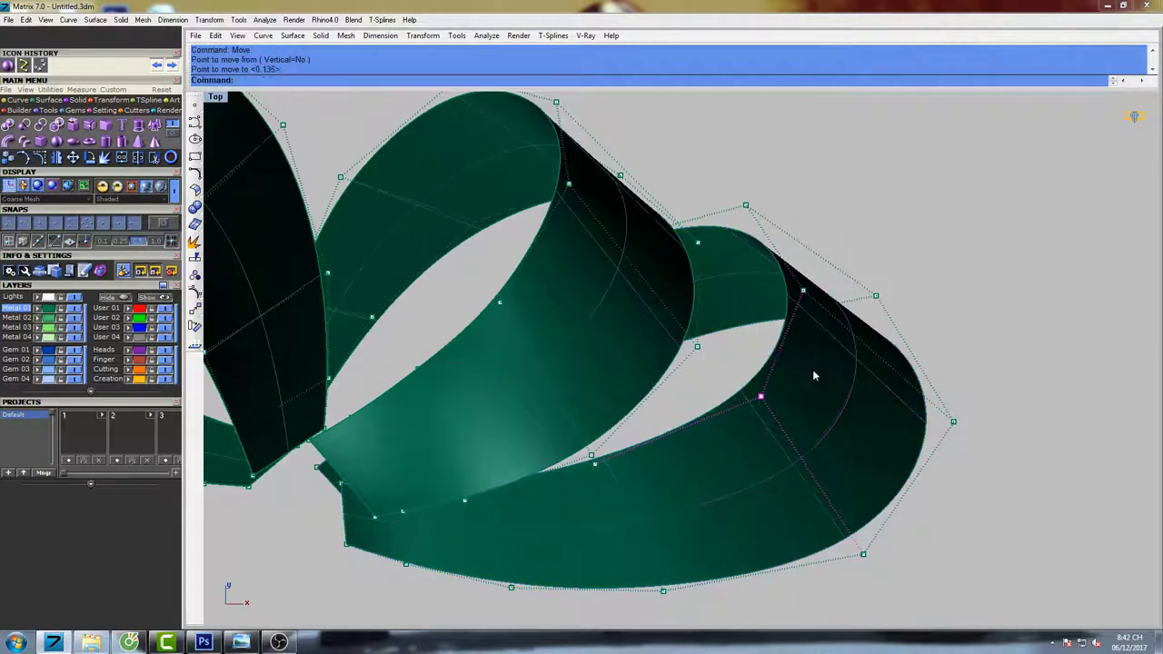
right_drag(813, 368, 817, 314)
scroll(816, 310, down, 6)
scroll(781, 338, up, 6)
right_click(757, 336)
click(760, 299)
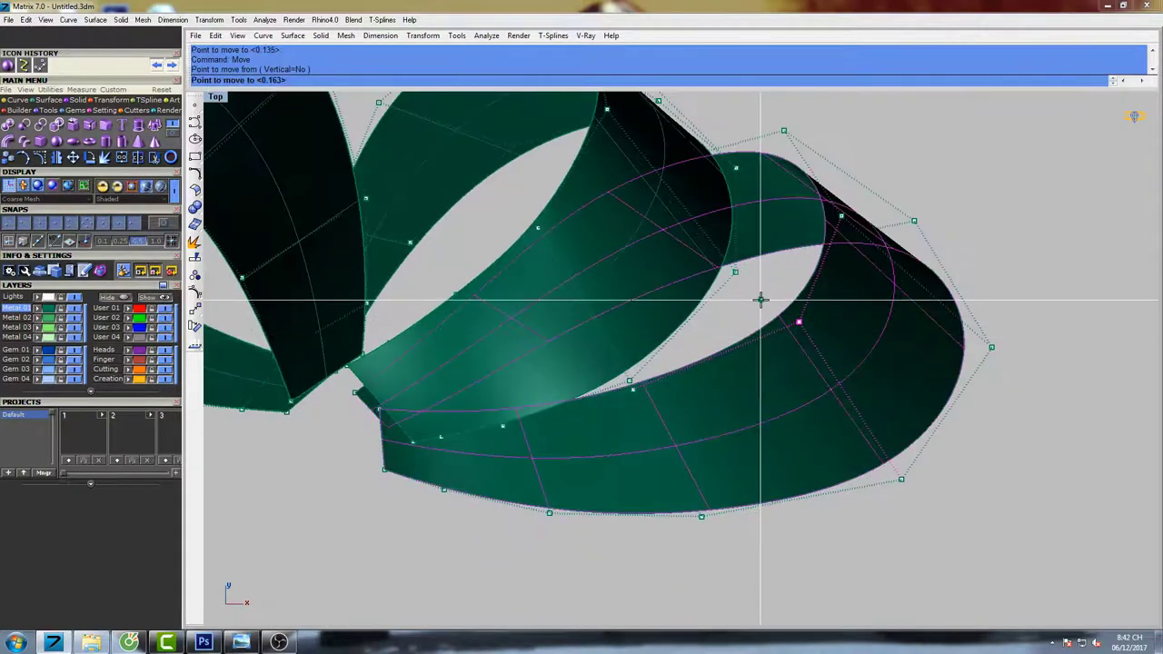
click(760, 303)
Lower the right loop's front inner-edge control point beside the middle loop and the bottom outer-edge control point below it.
right_click(674, 340)
click(688, 315)
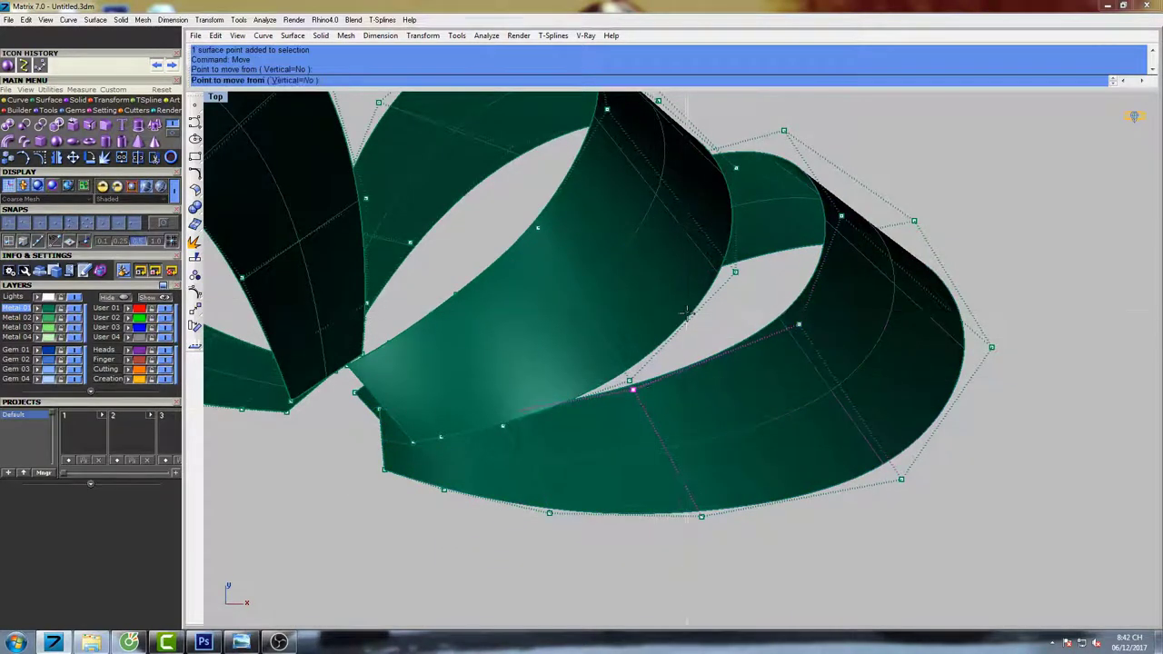
click(687, 321)
right_drag(590, 464, 640, 398)
drag(593, 467, 623, 436)
scroll(709, 453, up, 2)
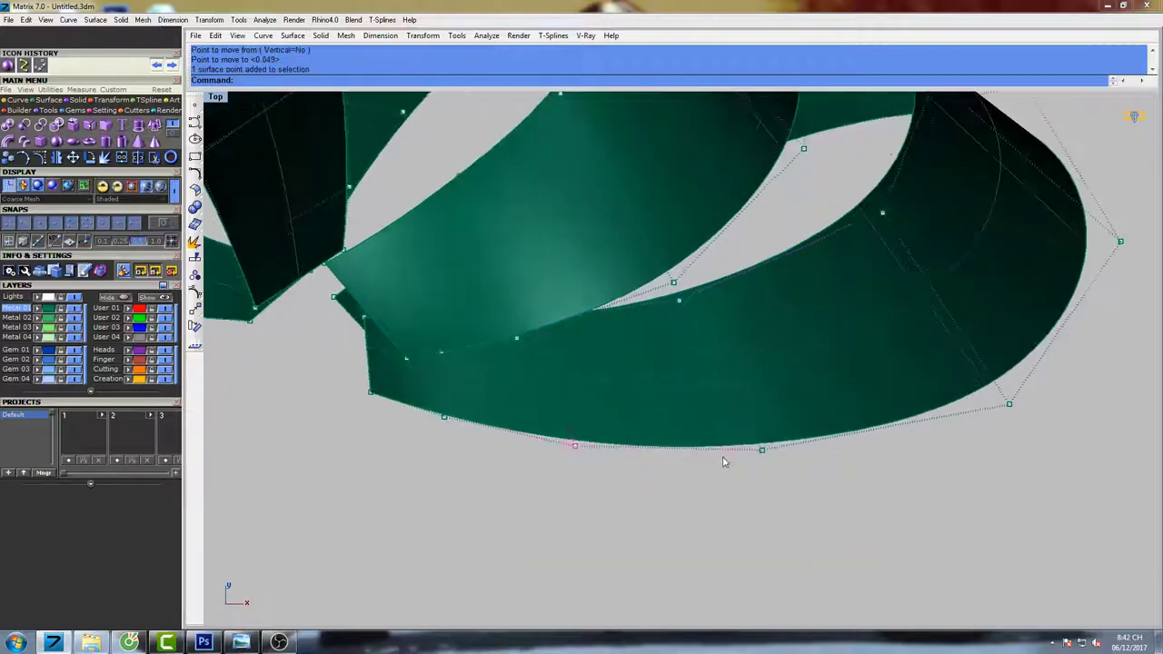
right_click(792, 364)
click(797, 353)
click(801, 361)
Lower the outer control point at the lower-right curve of the right loop slightly.
scroll(803, 364, down, 6)
right_drag(820, 372, 716, 391)
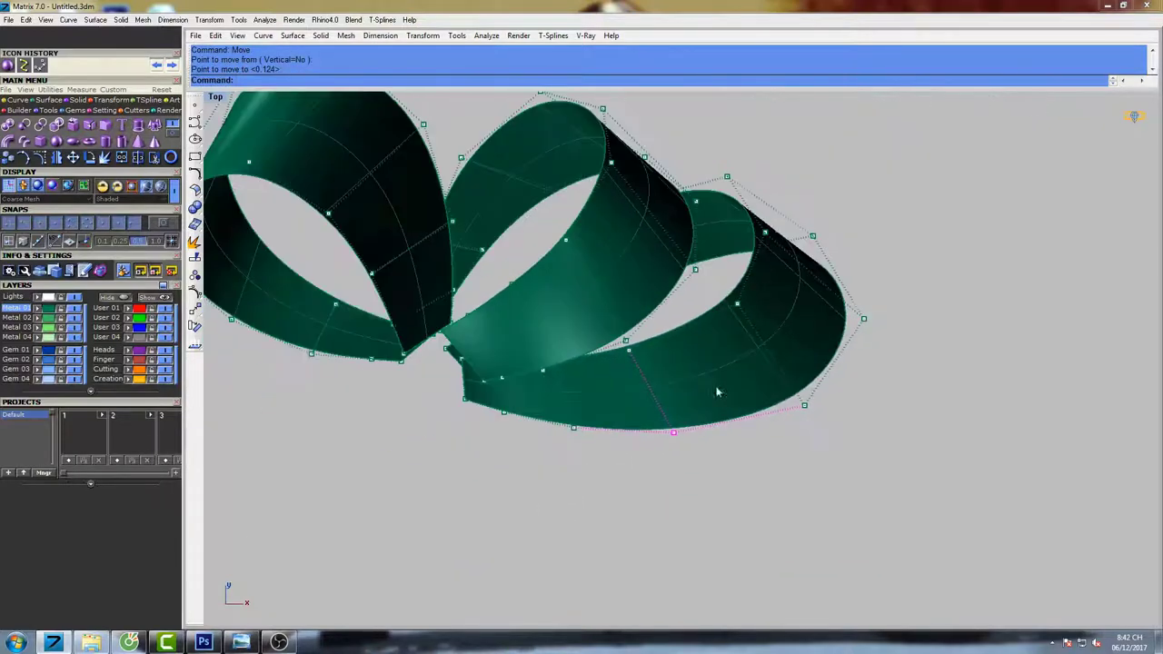
drag(790, 416, 822, 394)
scroll(820, 392, up, 6)
right_click(825, 352)
click(826, 331)
click(826, 337)
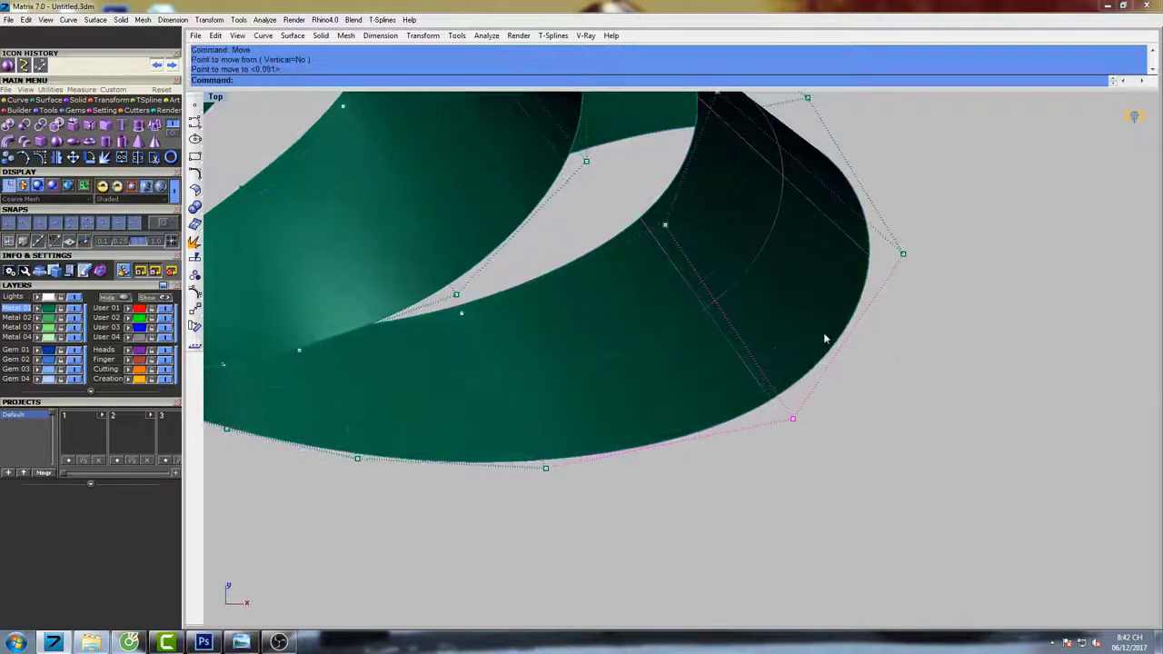
Adjust the right loop's rightmost outer control point in small moves, bringing it slightly lower.
scroll(826, 337, down, 8)
right_drag(827, 284, 815, 353)
scroll(823, 384, up, 4)
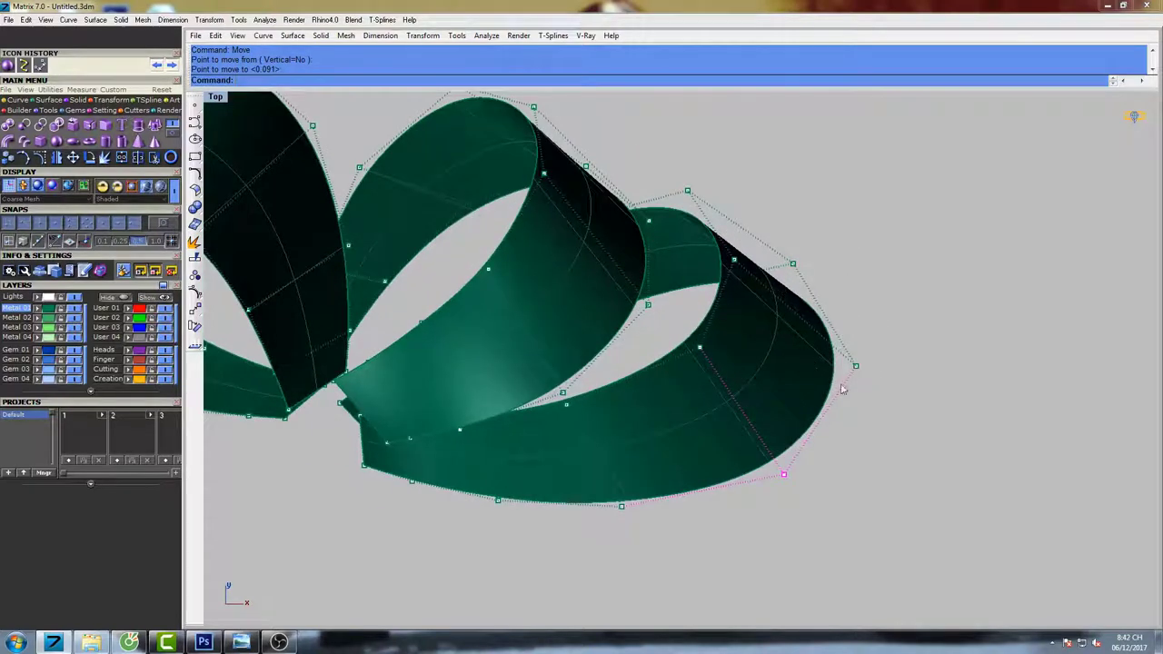
click(890, 329)
click(917, 278)
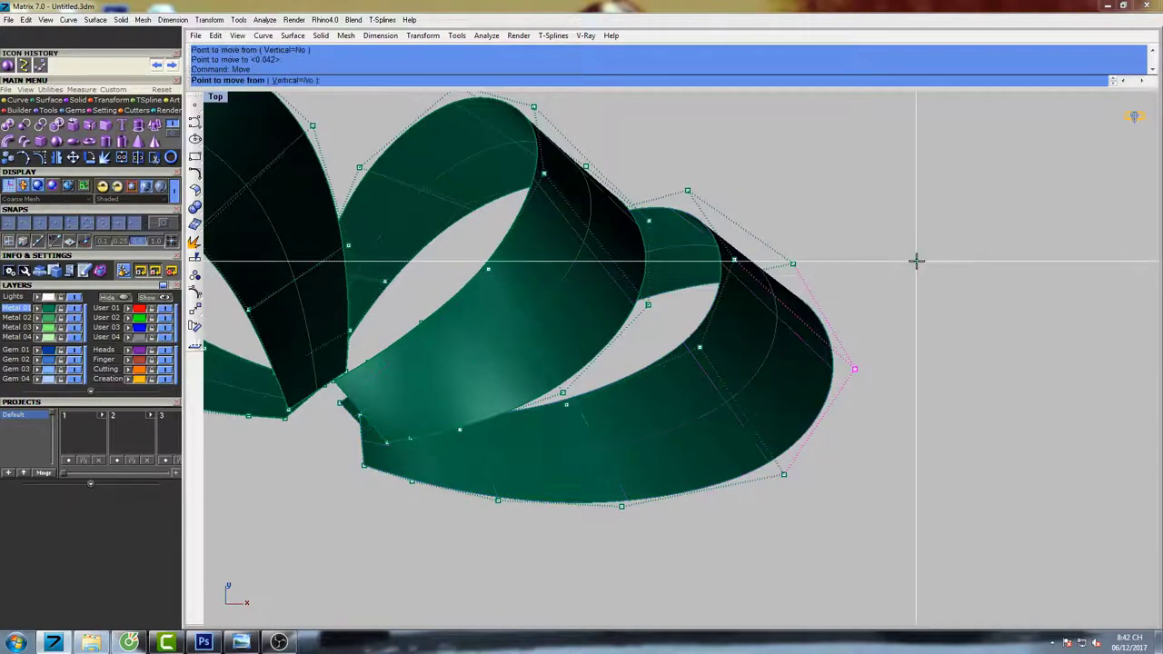
click(917, 261)
click(914, 274)
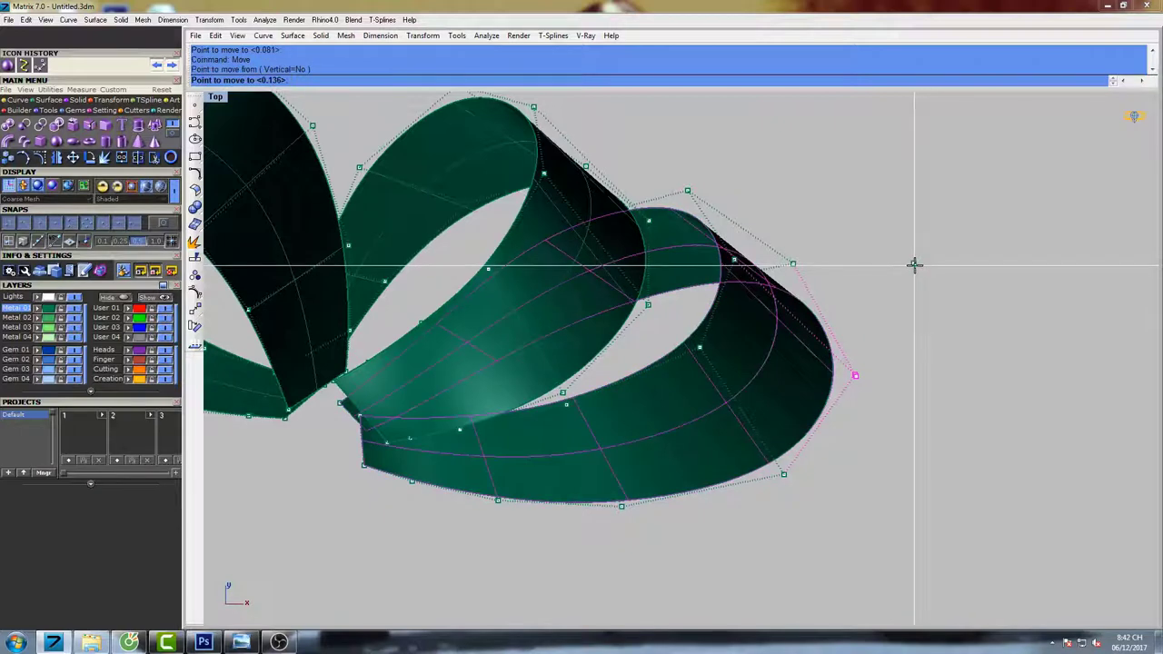
click(913, 263)
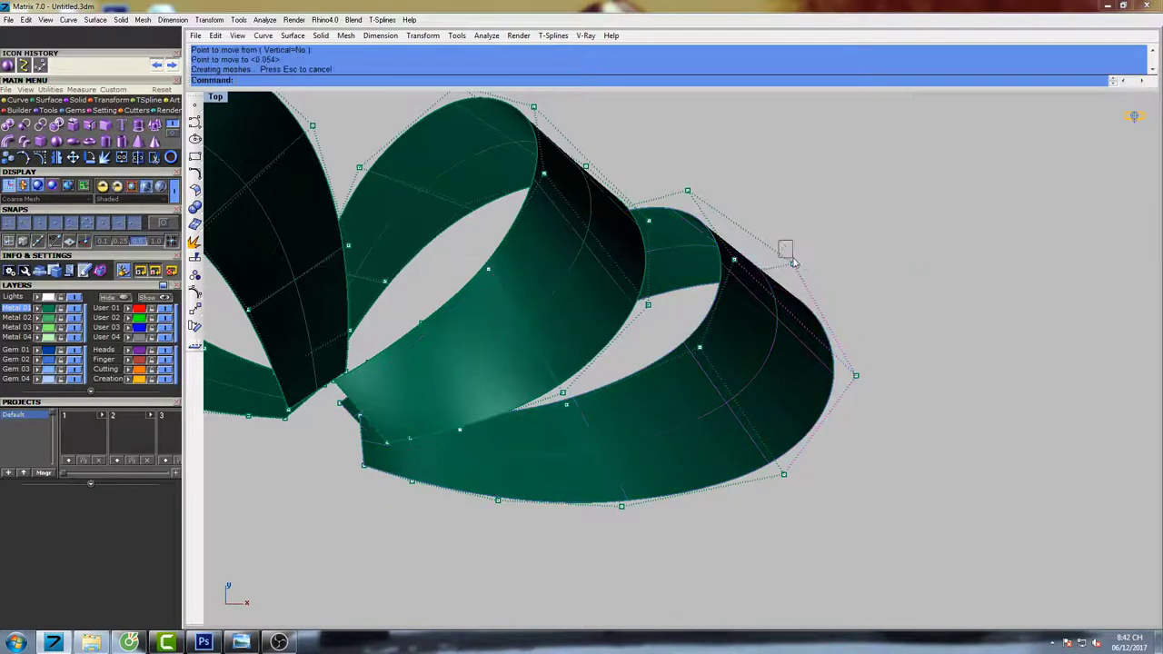
Nudge the outer control point on the right loop's upper-right fold slightly downward.
drag(792, 259, 803, 275)
right_click(877, 208)
click(882, 203)
click(881, 208)
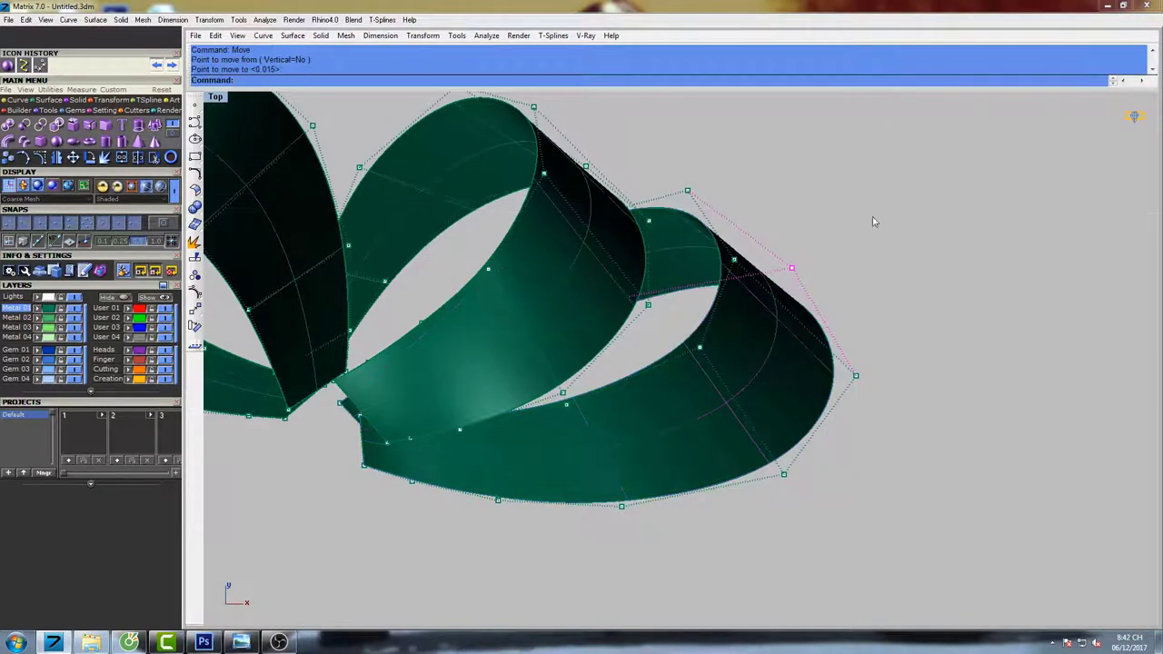
Move the middle loop's upper rear inner-edge control point left and slightly down in two small moves.
scroll(831, 249, down, 2)
right_drag(711, 214, 751, 258)
scroll(643, 258, up, 3)
right_click(637, 295)
click(667, 222)
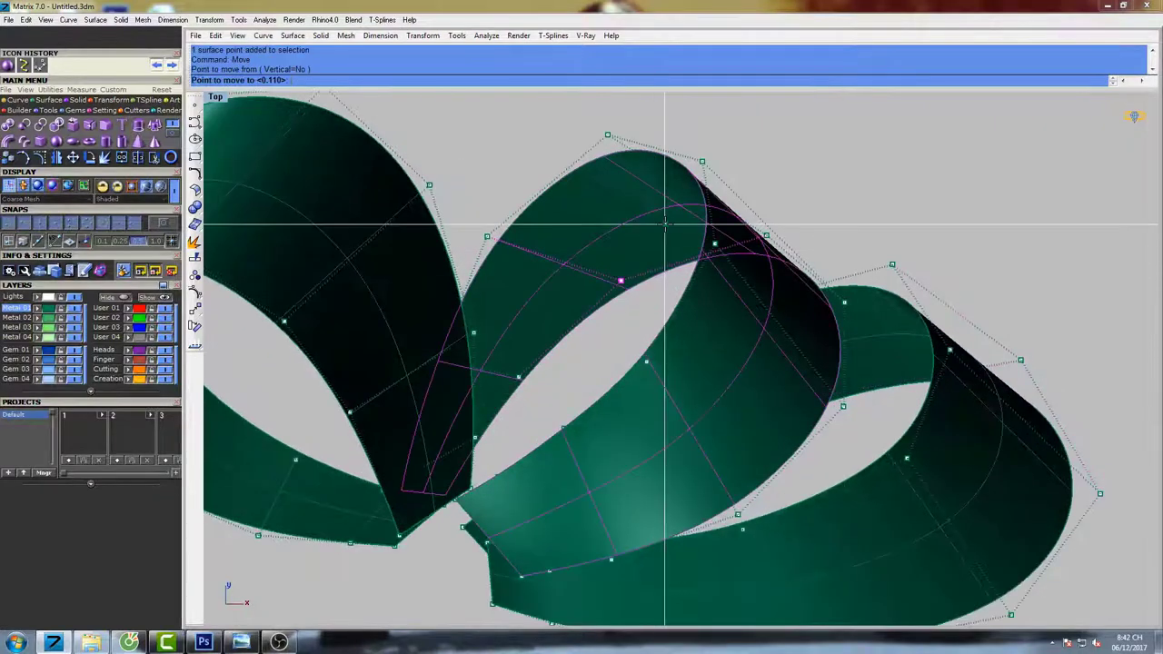
click(659, 225)
right_click(658, 226)
click(673, 219)
click(671, 222)
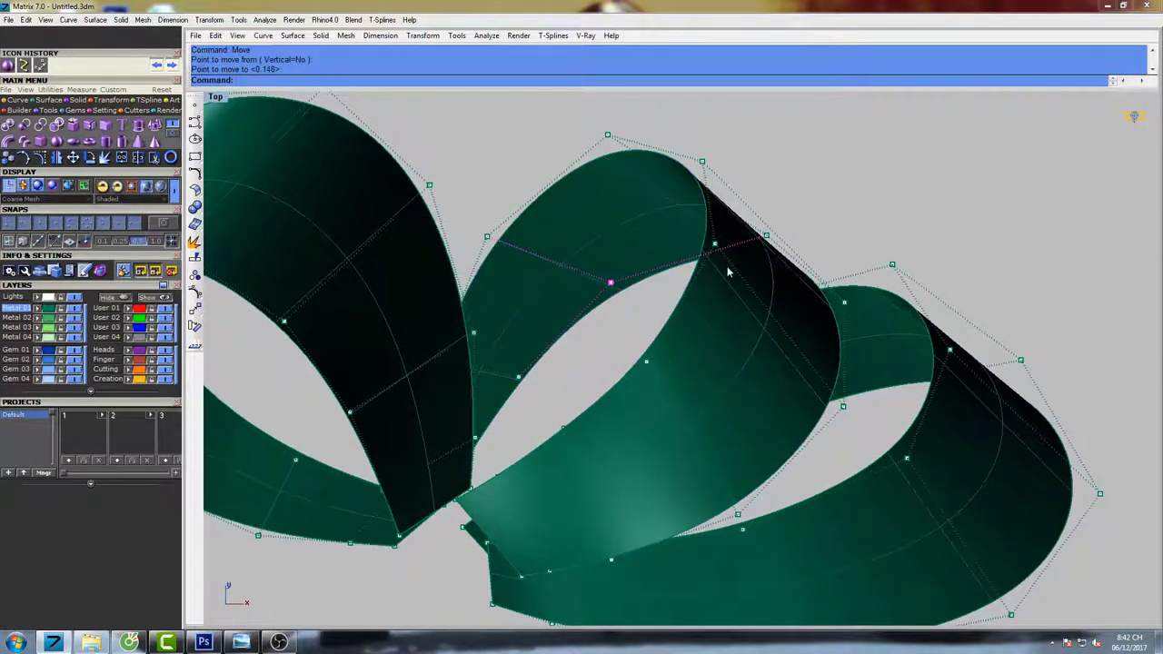
Move the middle loop's lower rear inner-edge control point down-left in two moves to widen the opening.
right_drag(614, 271, 656, 266)
click(564, 378)
right_click(658, 295)
click(666, 283)
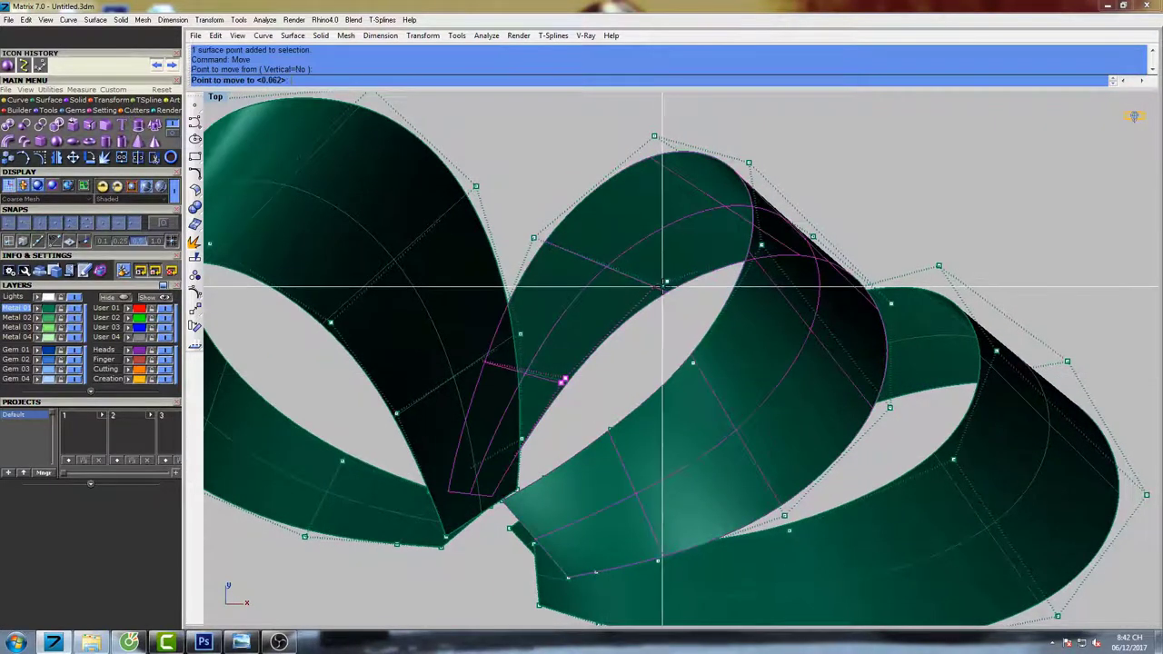
click(661, 287)
right_click(664, 287)
click(670, 280)
click(669, 284)
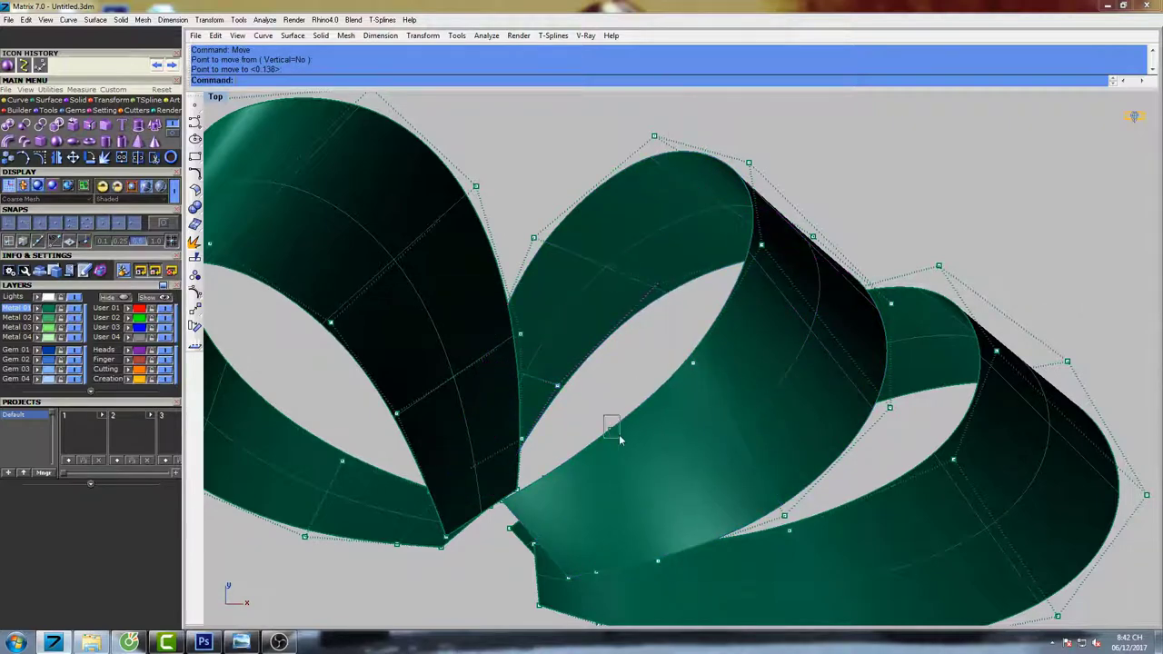
Move the middle loop's front inner-edge control point near the base slightly down-left in two small moves.
drag(619, 439, 620, 440)
right_drag(623, 436, 651, 311)
right_click(683, 246)
click(704, 211)
click(701, 218)
right_click(707, 211)
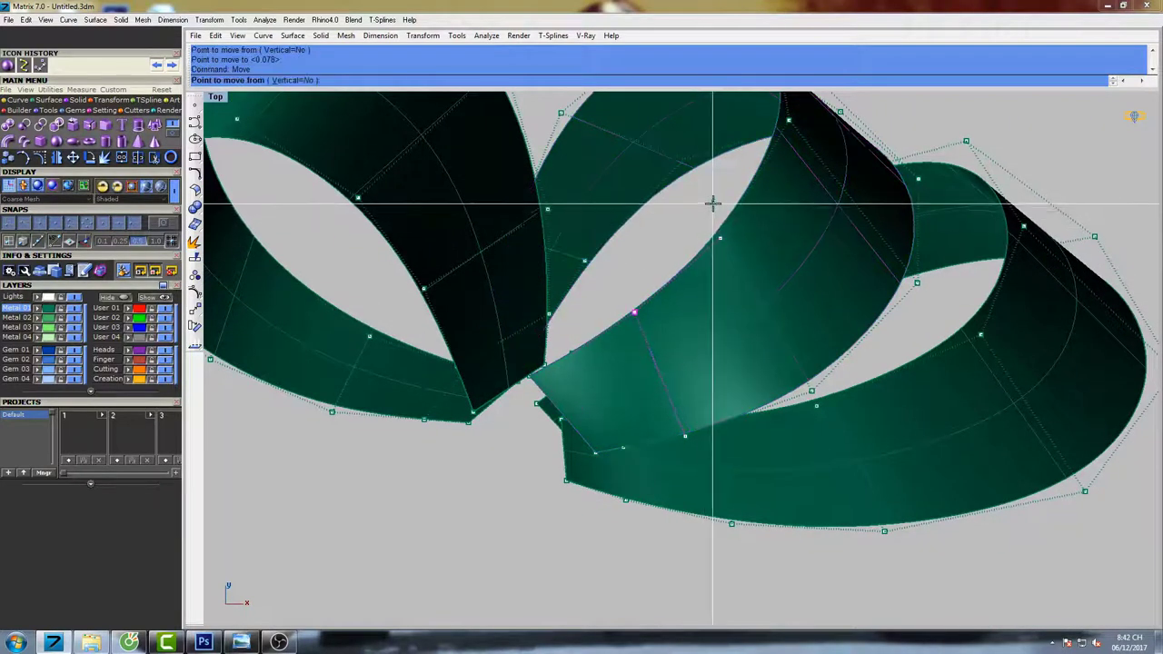
click(713, 204)
click(710, 207)
Shift the control point on the middle loop's front lower edge near the base slightly to the right.
drag(685, 439, 692, 443)
right_click(723, 428)
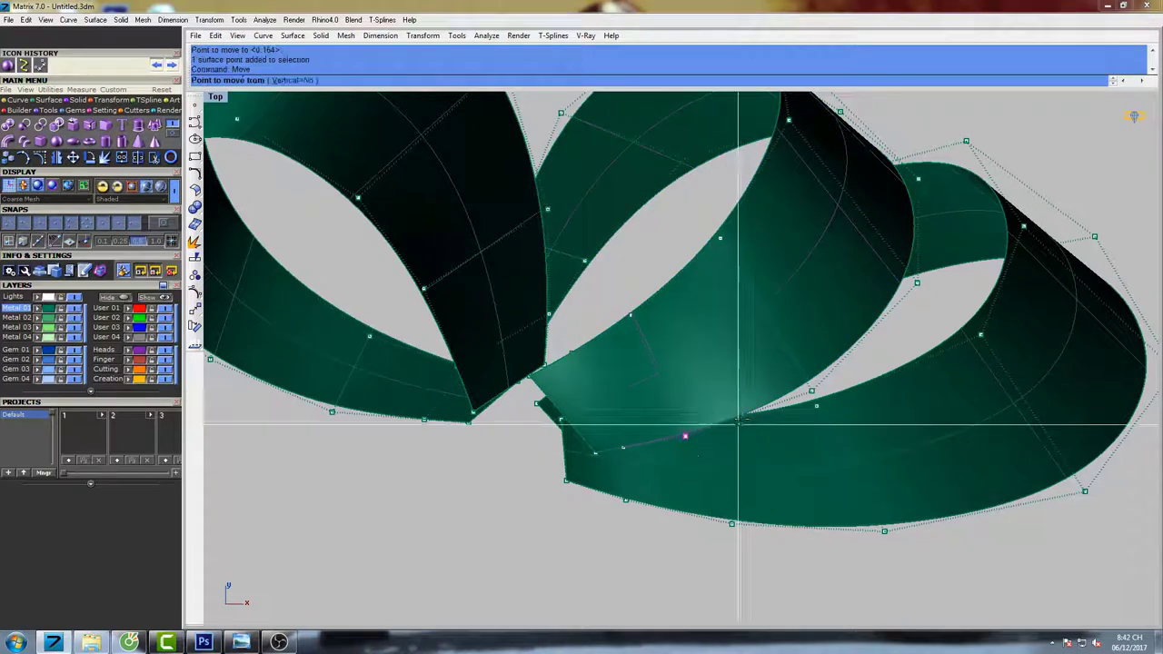
click(759, 389)
click(767, 388)
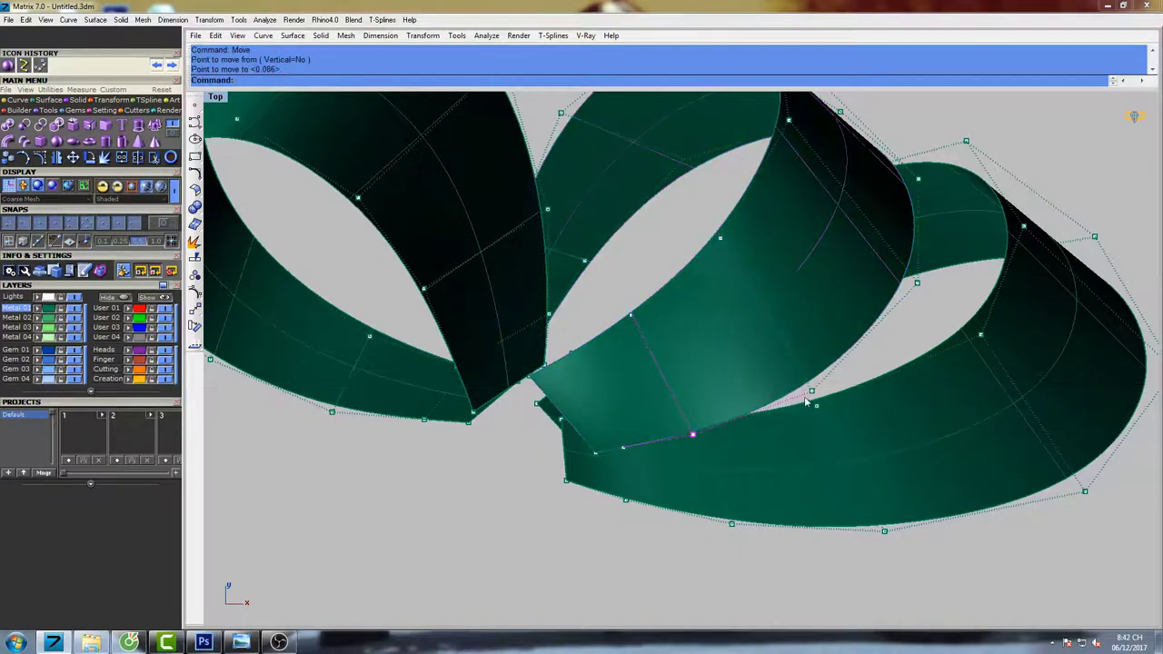
Move the next control point along the middle loop's front lower edge up-right in two small moves.
right_click(846, 371)
click(864, 344)
click(872, 340)
right_click(873, 339)
click(873, 334)
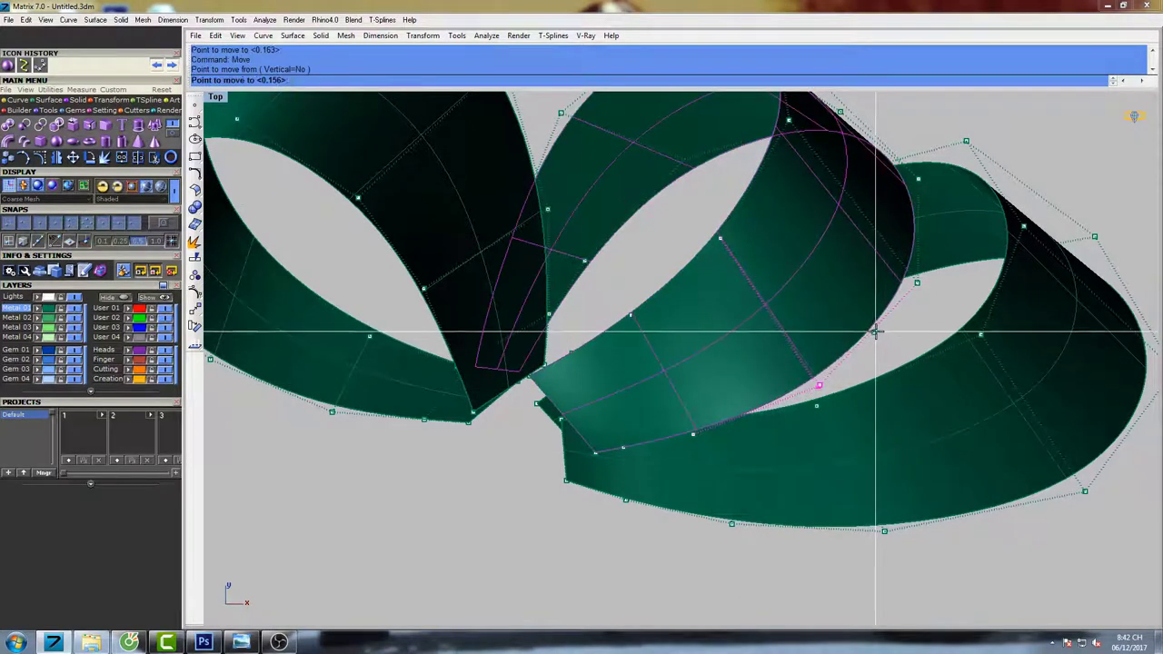
click(878, 331)
Move the left loop's middle front inner-edge control point up-right to widen the opening.
scroll(852, 370, down, 6)
right_drag(757, 299, 758, 333)
scroll(672, 272, up, 6)
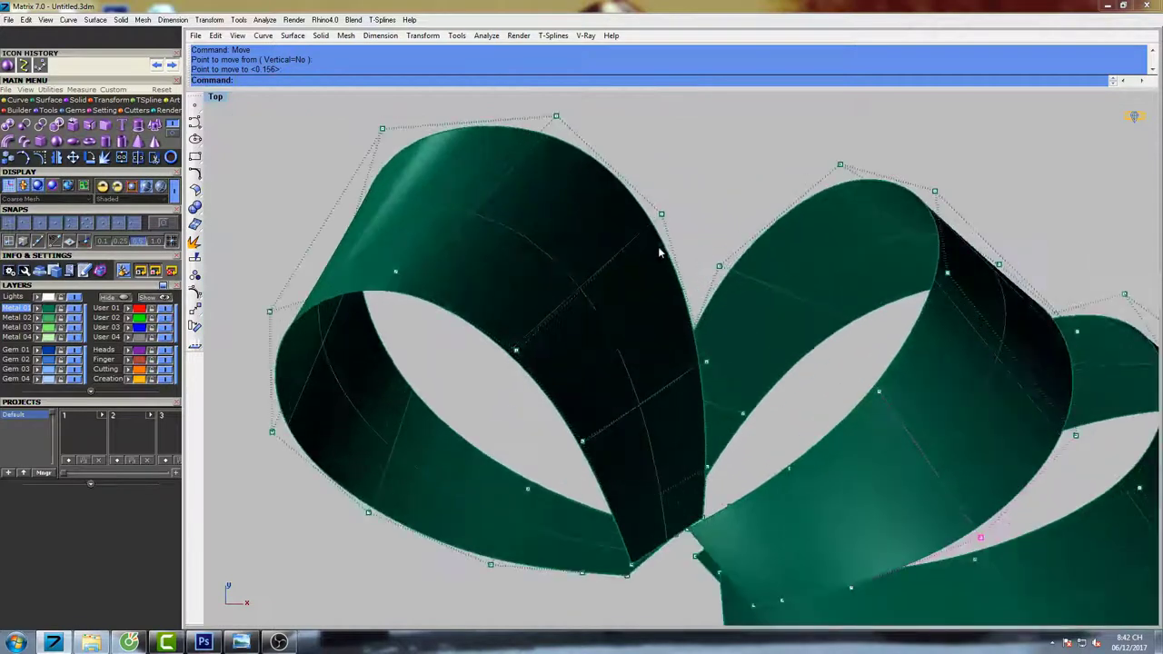
drag(496, 371, 542, 325)
right_click(548, 316)
click(563, 297)
click(574, 287)
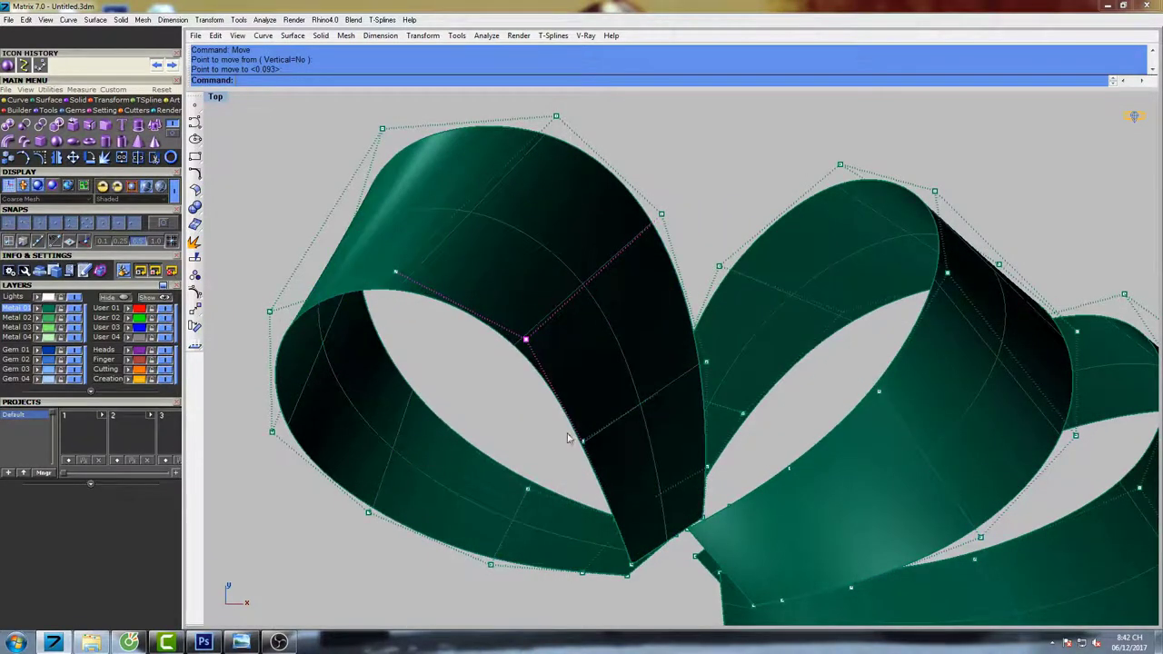
Move the left loop's lower front inner-edge control point slightly up-right.
right_click(627, 414)
click(643, 387)
click(651, 380)
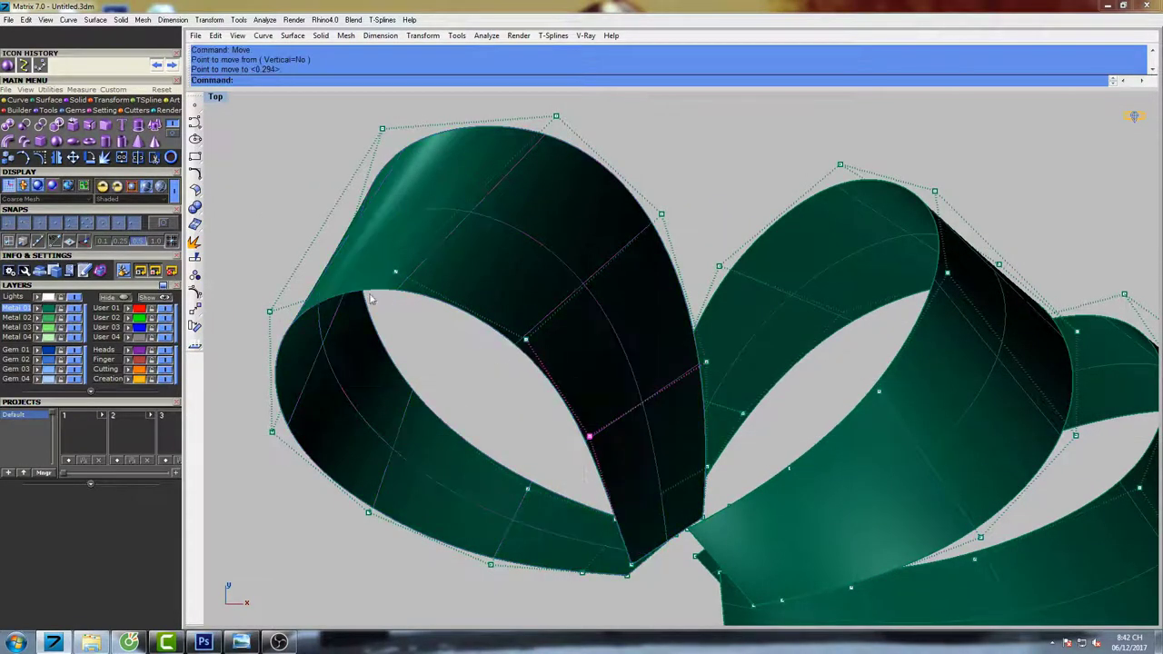
Move the left loop's upper front inner-edge control point up-right in two small moves.
right_click(424, 259)
click(438, 248)
click(443, 242)
right_click(449, 236)
click(450, 228)
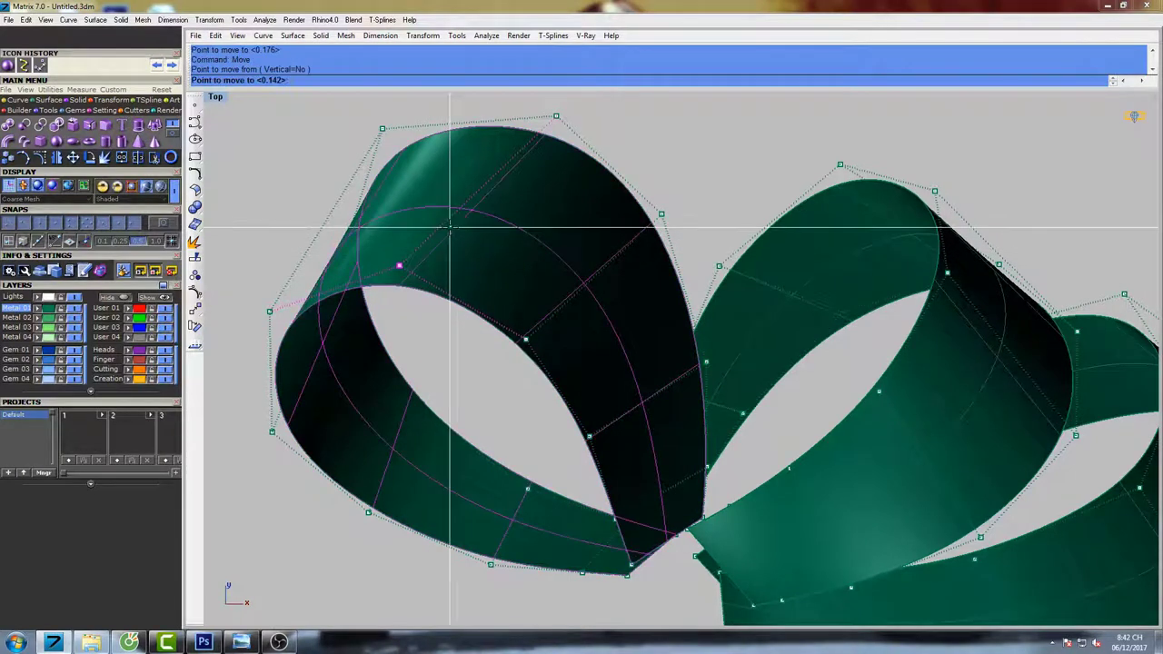
click(452, 226)
Move the upper control point on the left loop's far-left fold slightly up and to the right.
right_click(382, 342)
click(397, 338)
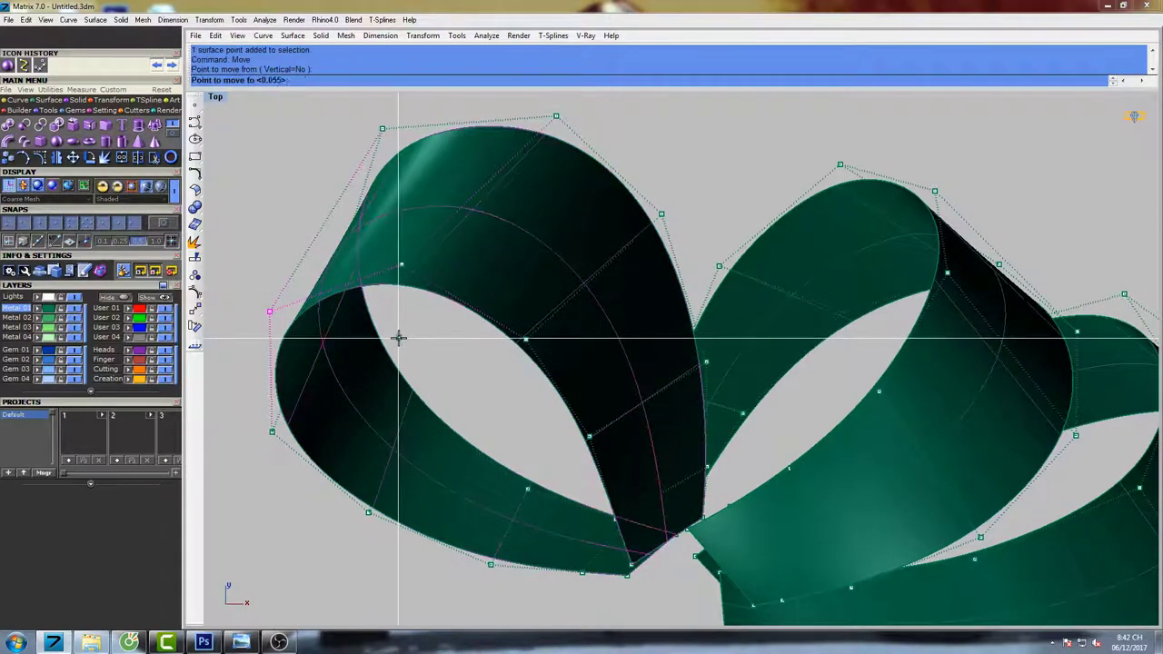
click(402, 335)
right_click(404, 328)
click(407, 322)
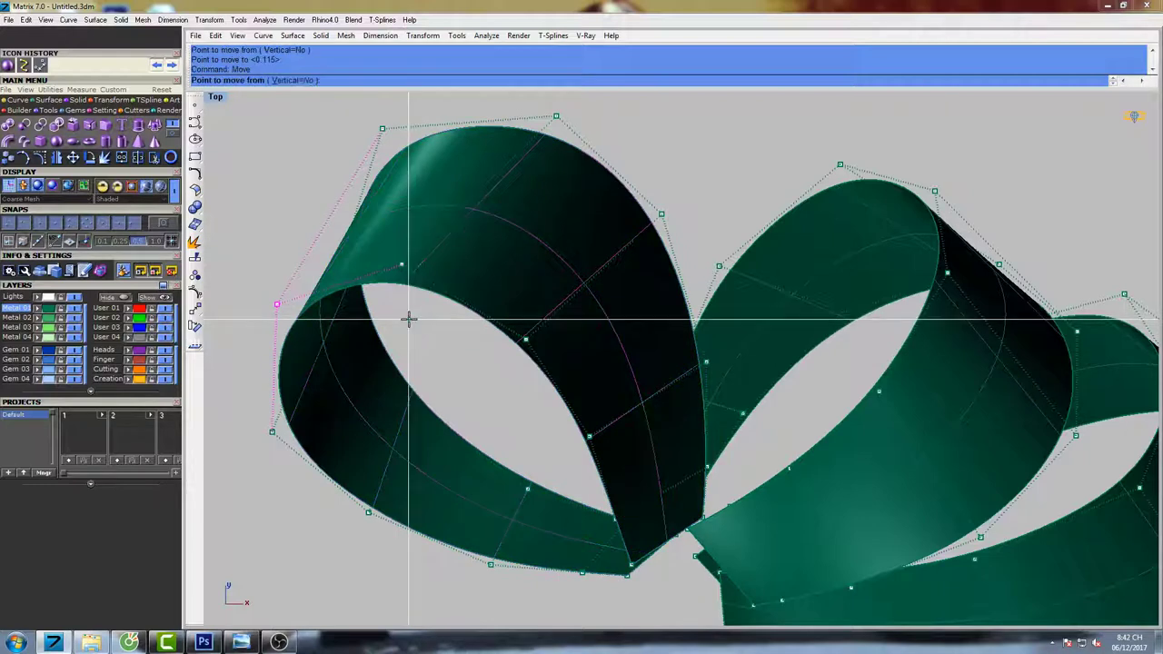
click(408, 321)
Fine-tune the left loop's upper front inner-edge control point with a tiny nudge to the right.
right_drag(438, 252, 509, 304)
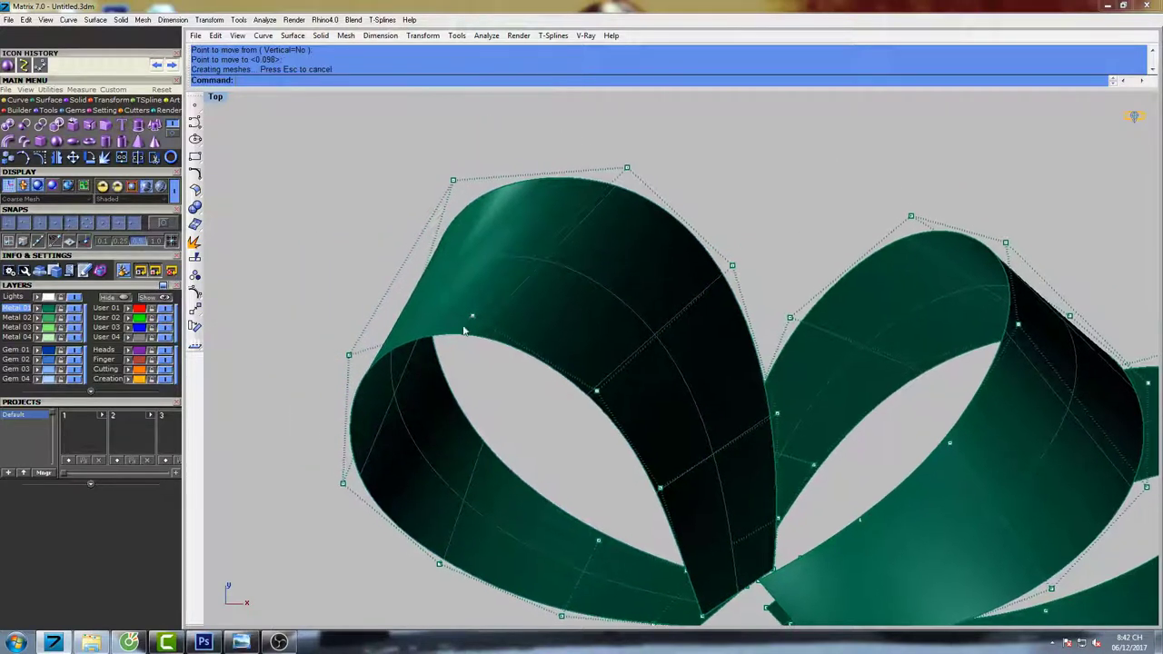
drag(462, 312, 482, 326)
right_click(529, 280)
click(530, 278)
click(531, 279)
Nudge the left loop's middle front inner-edge control point further to the right in small moves.
drag(578, 355, 610, 406)
right_click(627, 346)
click(628, 344)
click(628, 333)
click(635, 331)
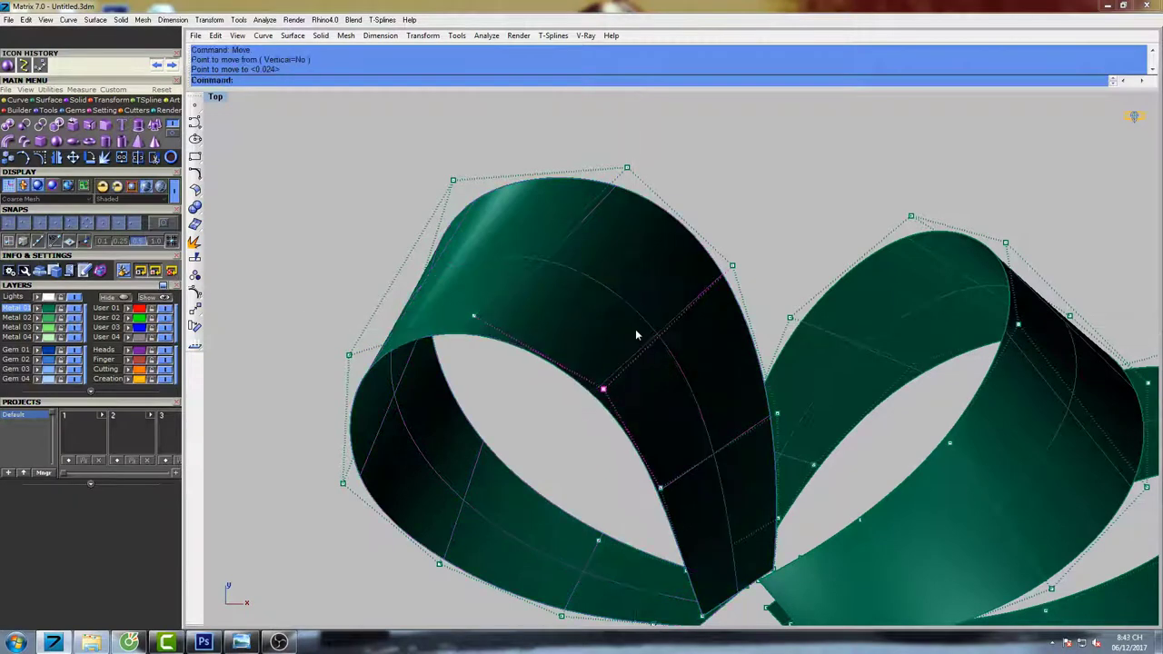
Nudge the left loop's front inner-edge control points, including the one nearest the loop's tip, in small moves.
right_click(638, 330)
click(637, 323)
click(637, 322)
right_drag(696, 461, 600, 366)
right_click(652, 399)
click(656, 387)
click(659, 369)
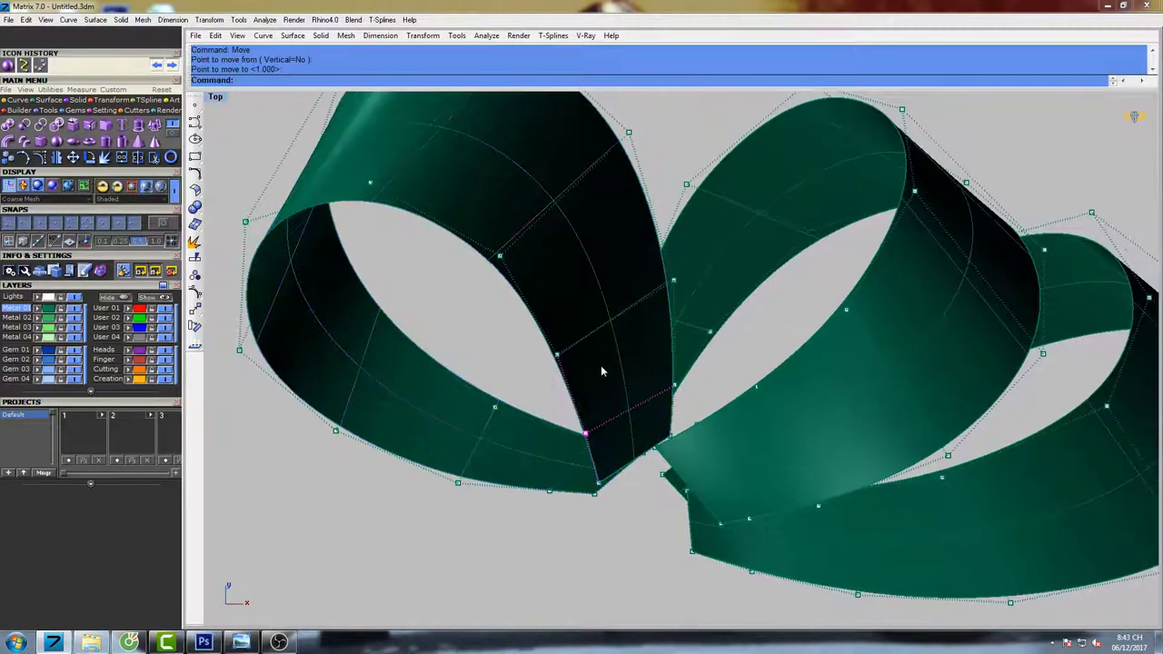
right_click(547, 229)
click(560, 210)
click(560, 209)
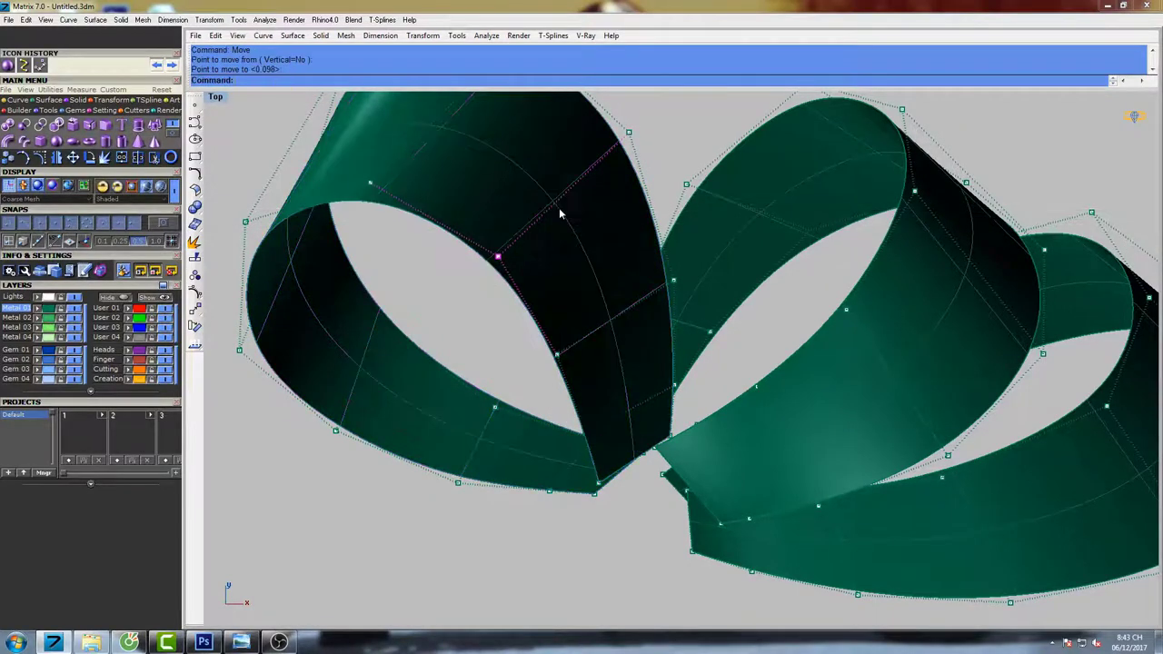
Turn off the control points and shade the view to check the three-loop bow.
scroll(563, 215, down, 6)
right_drag(638, 255, 635, 288)
key(Escape)
key(Escape)
scroll(668, 281, down, 6)
text(s)
key(Return)
key(Escape)
Rotate a copy of all three loops 180 degrees about the origin to form the opposite half of the bow.
drag(846, 199, 545, 377)
right_drag(681, 302, 614, 293)
text(Ro)
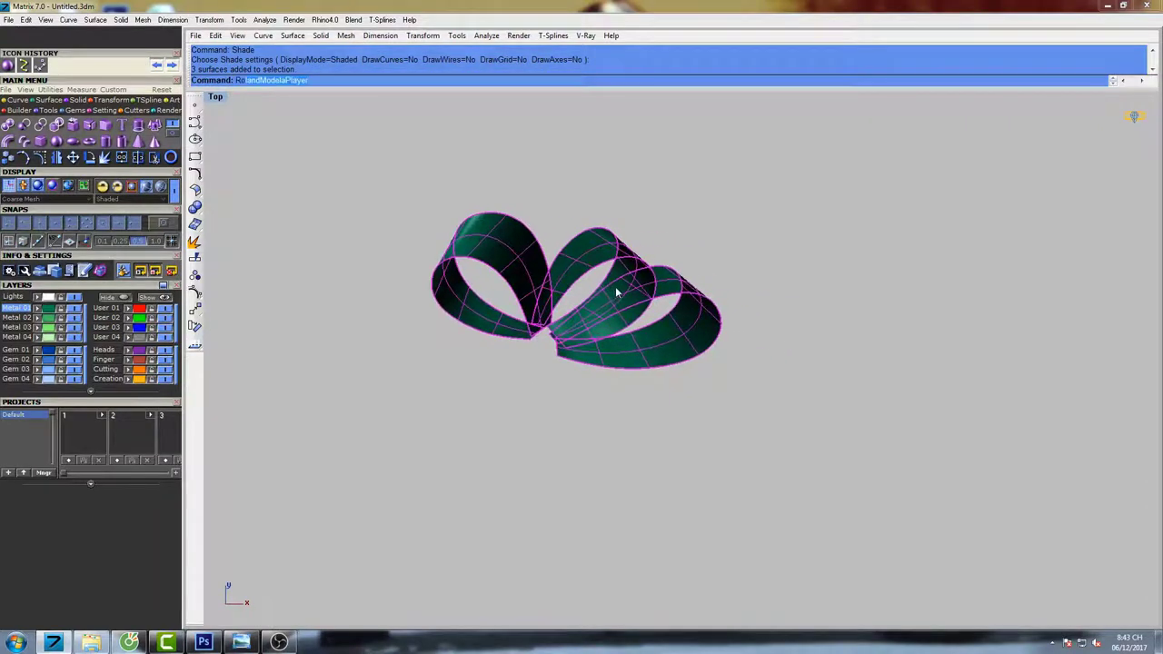
text(t)
key(Return)
text(0)
key(Return)
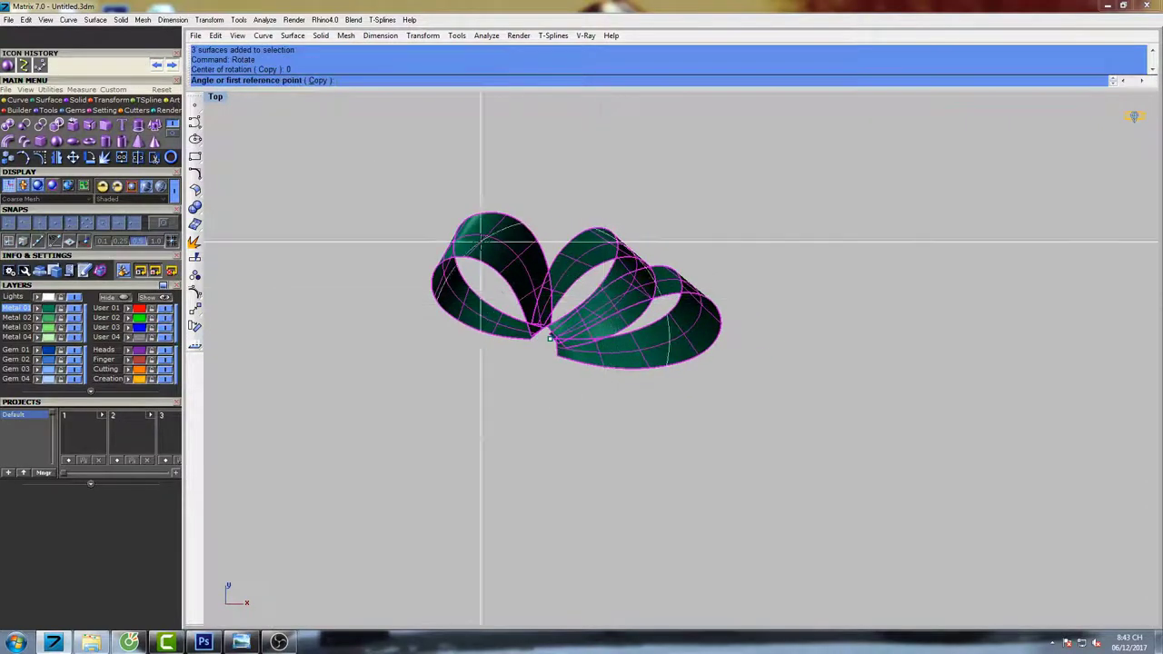
click(317, 80)
click(550, 142)
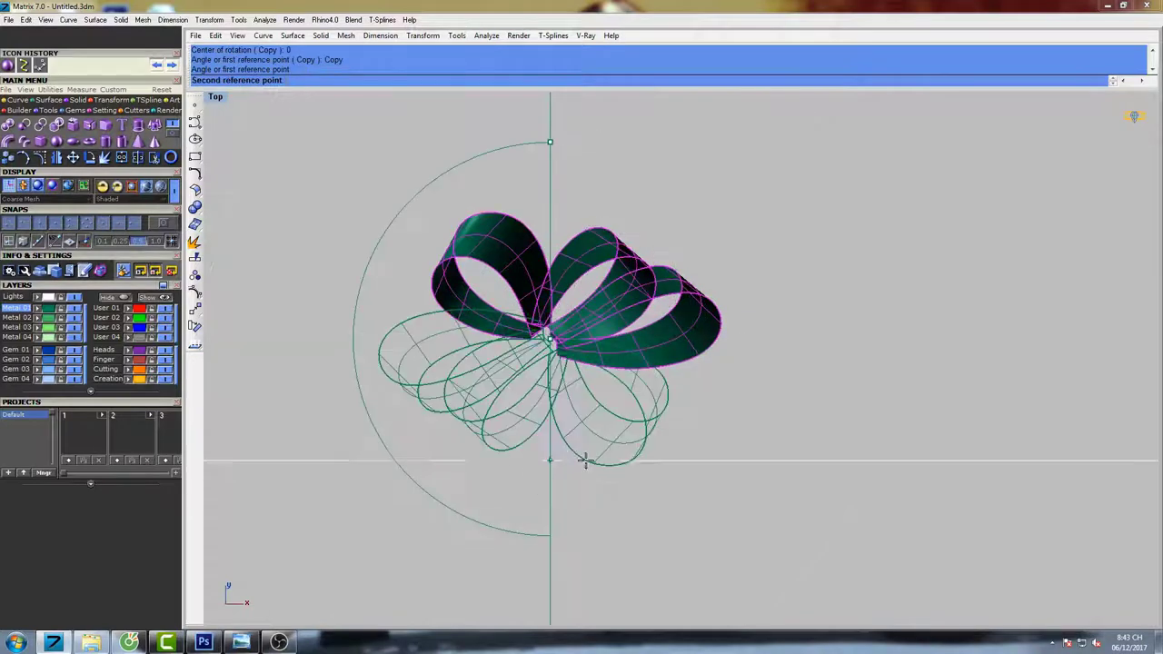
click(551, 466)
right_click(582, 470)
mouse_move(582, 470)
right_down()
mouse_move(557, 451)
mouse_move(590, 471)
right_up()
key(Escape)
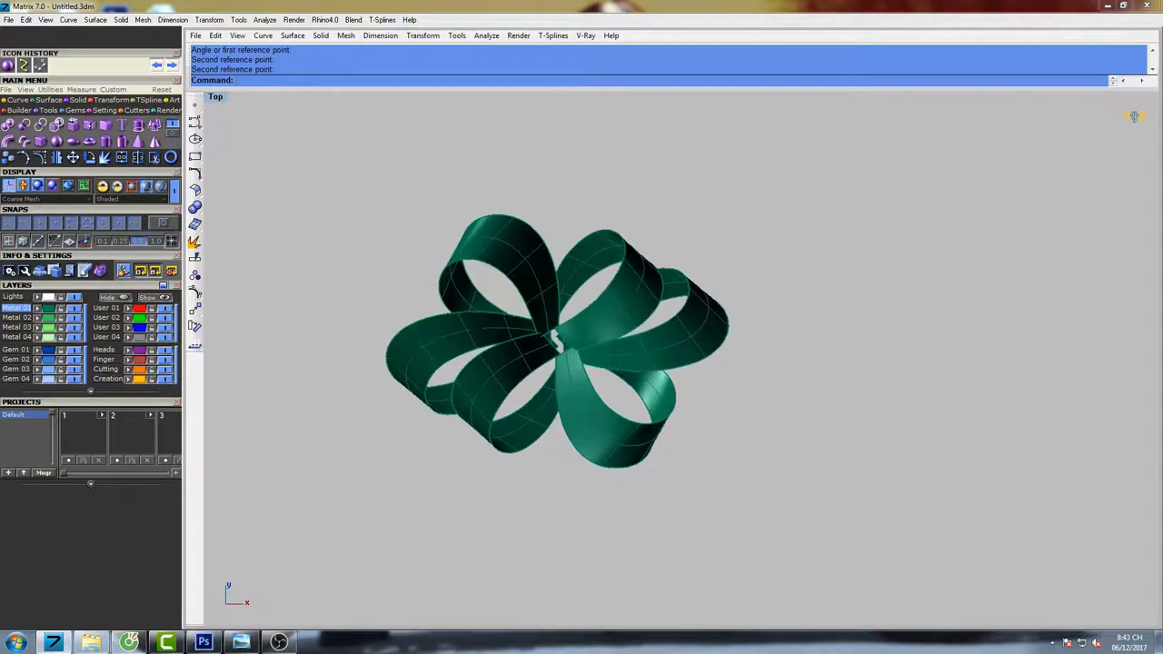
Examine the six-loop bow in a shaded preview.
mouse_move(620, 363)
right_down()
mouse_move(601, 356)
mouse_move(628, 351)
right_up()
text(s)
key(Return)
key(Escape)
right_drag(644, 285, 607, 282)
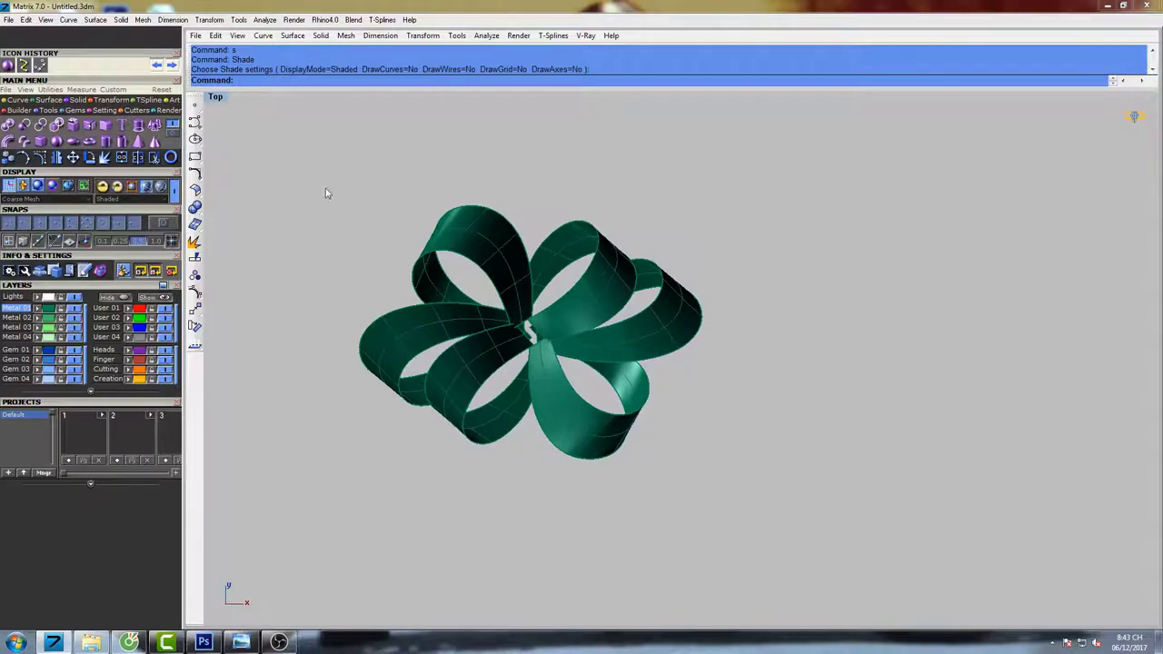
Show the hidden centre sphere and reference photo, and hide the hand photo again.
click(163, 299)
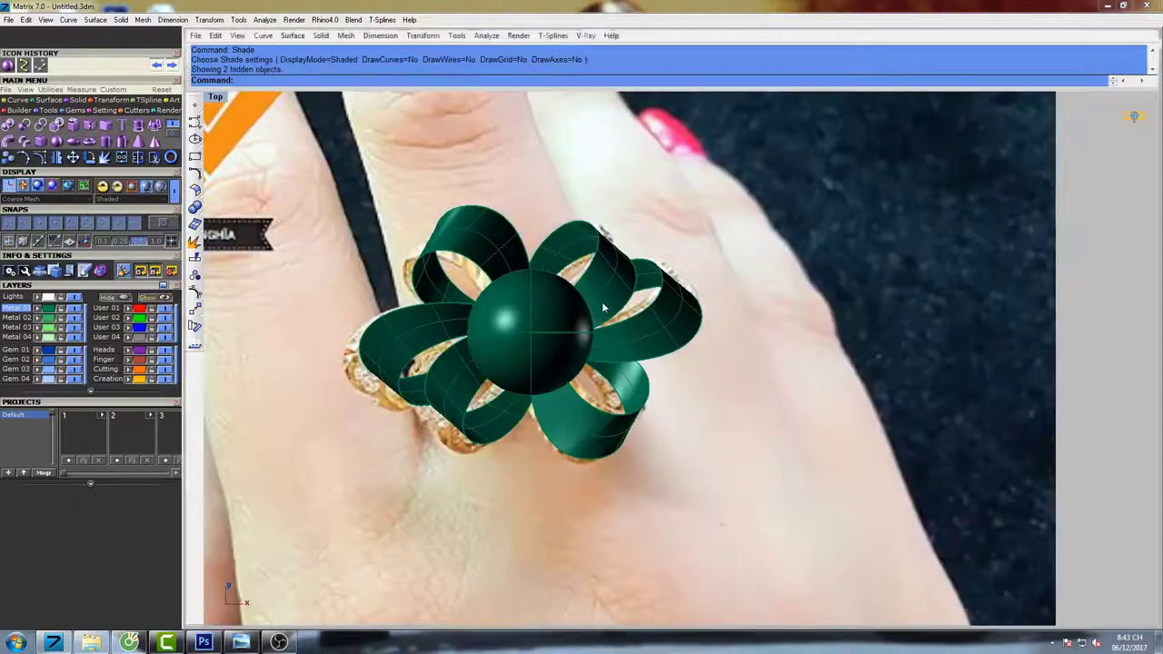
right_drag(618, 271, 593, 263)
click(820, 345)
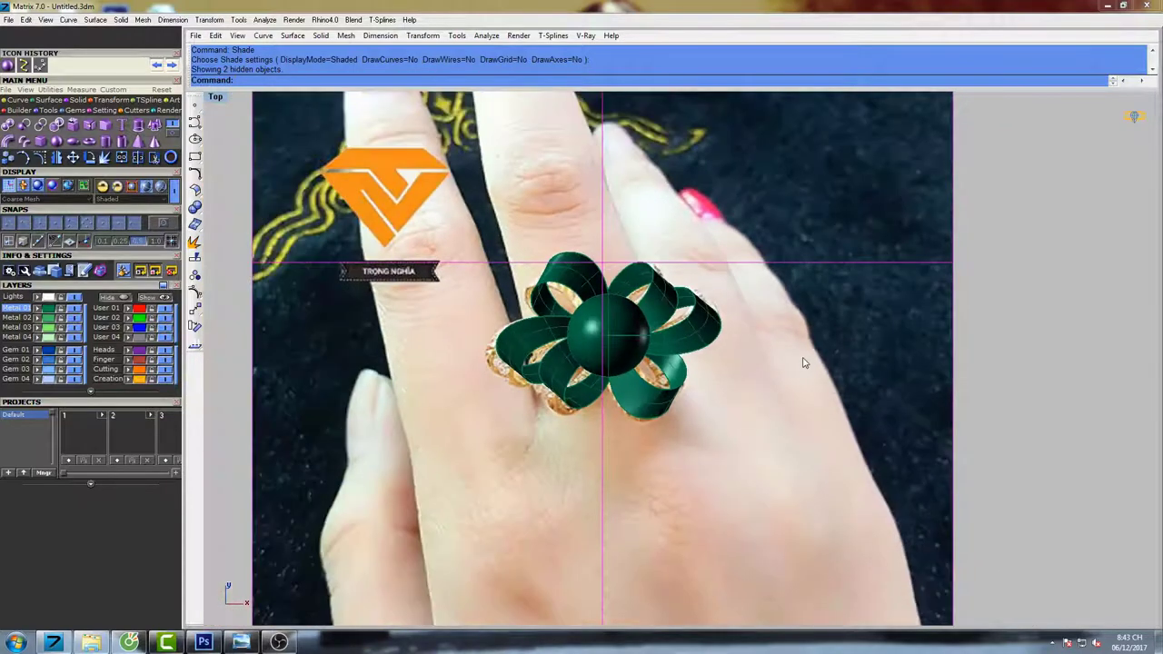
key(Return)
Inspect the six loops around the centre sphere in a shaded preview.
right_drag(678, 341, 657, 320)
text(s)
key(Return)
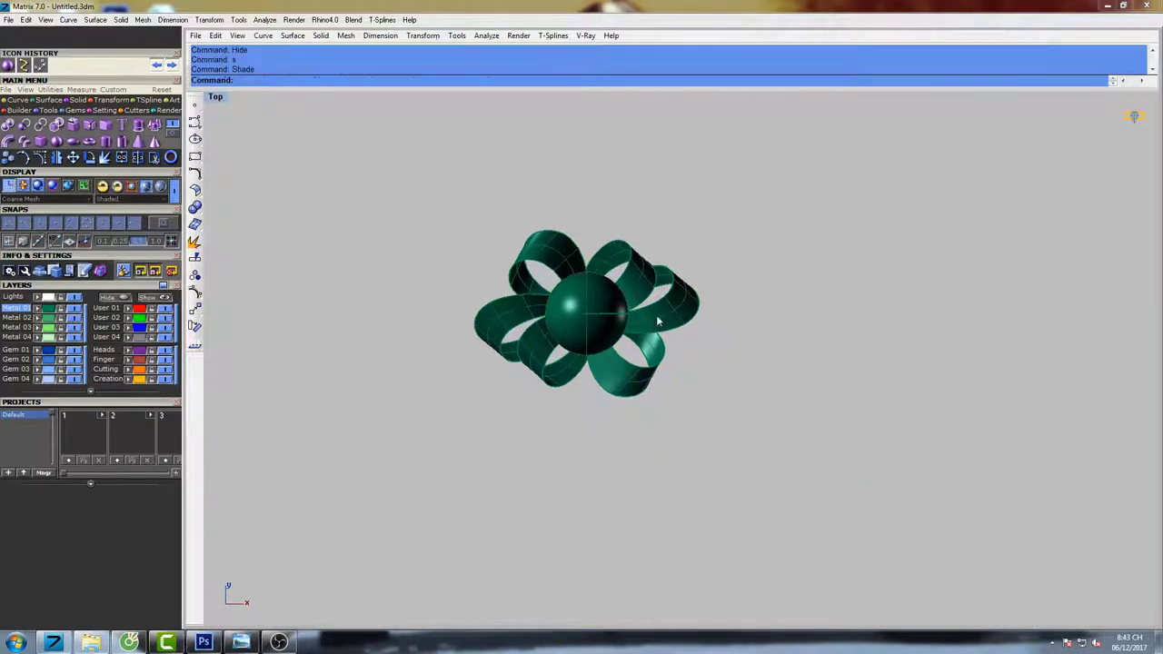
scroll(656, 319, down, 4)
key(Escape)
scroll(629, 293, up, 10)
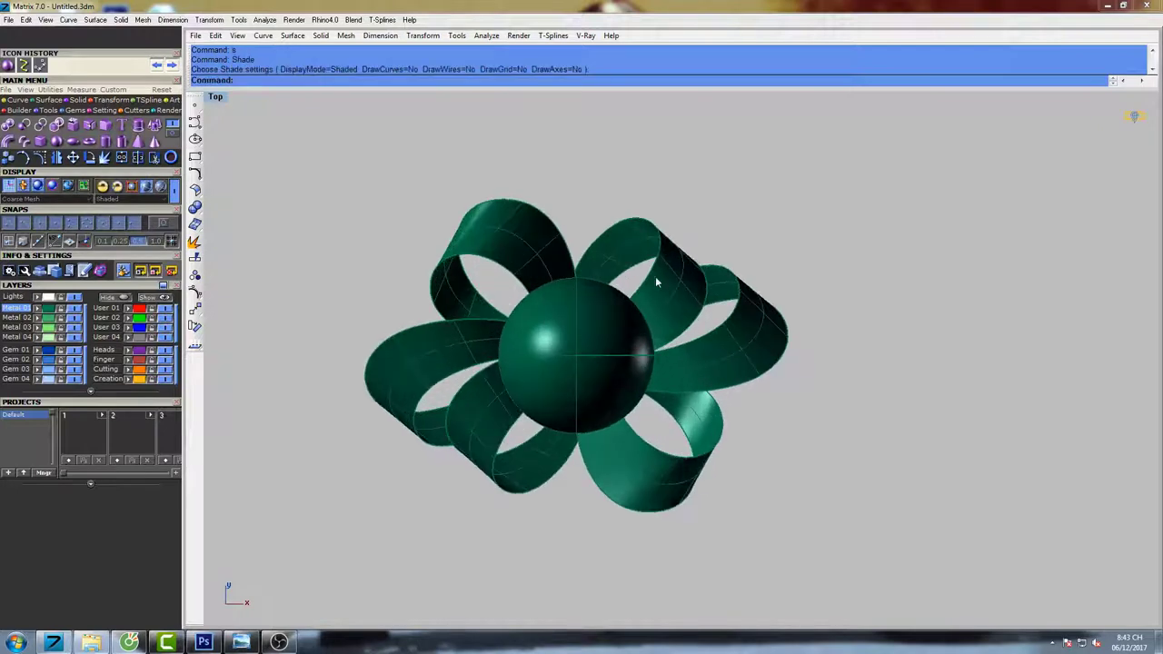
shift+click(756, 348)
shift+click(541, 246)
key(F10)
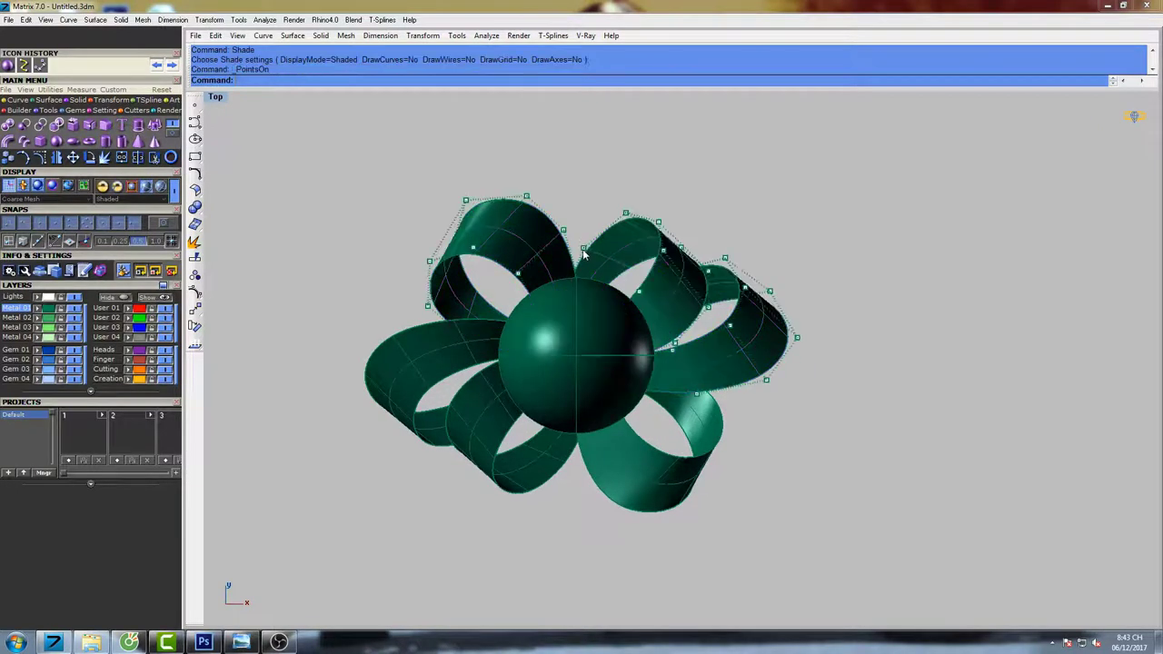
right_drag(558, 237, 599, 220)
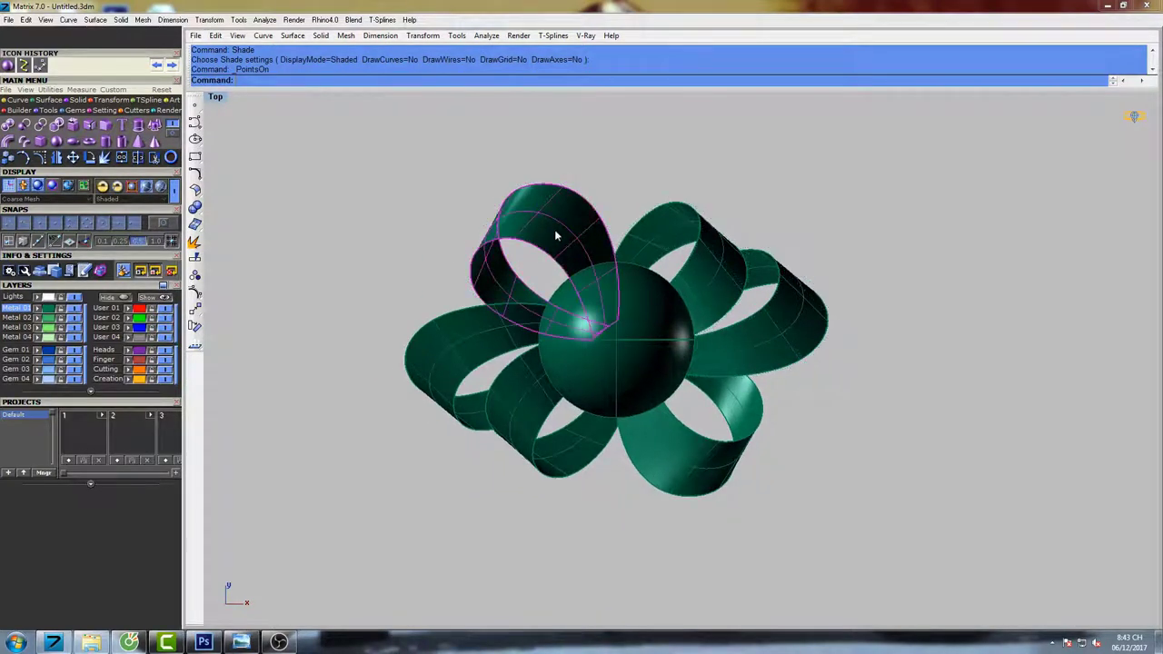
Rotate the upper-left loop slightly clockwise about the origin.
right_drag(556, 235, 530, 244)
text(rotate)
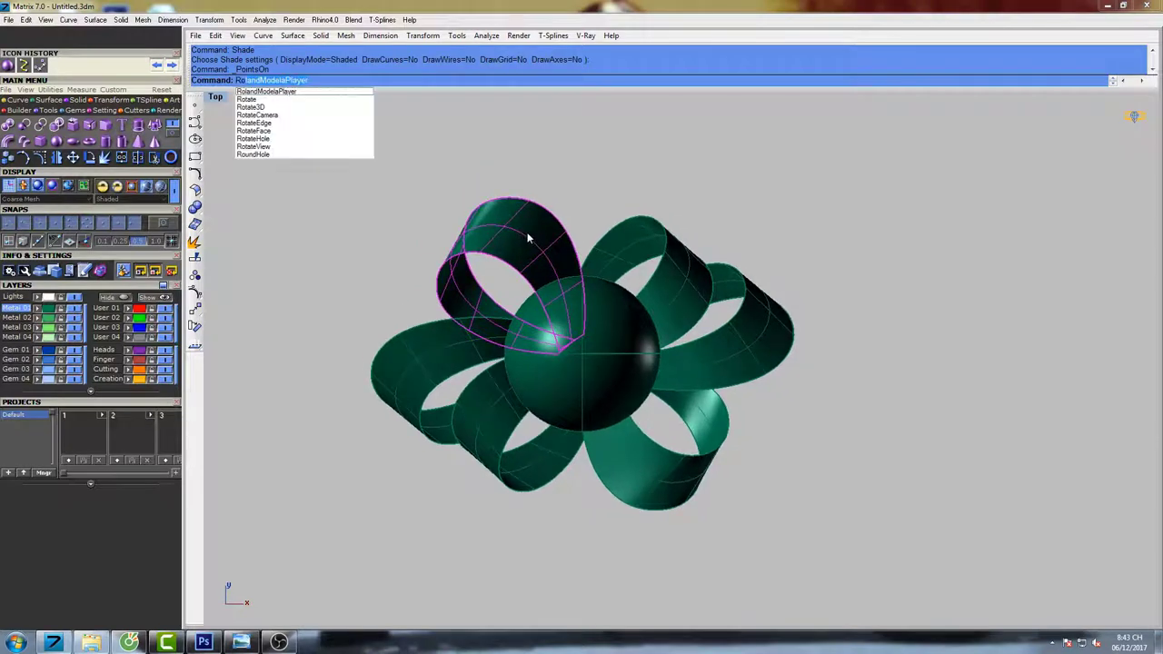
key(Return)
text(0)
key(Return)
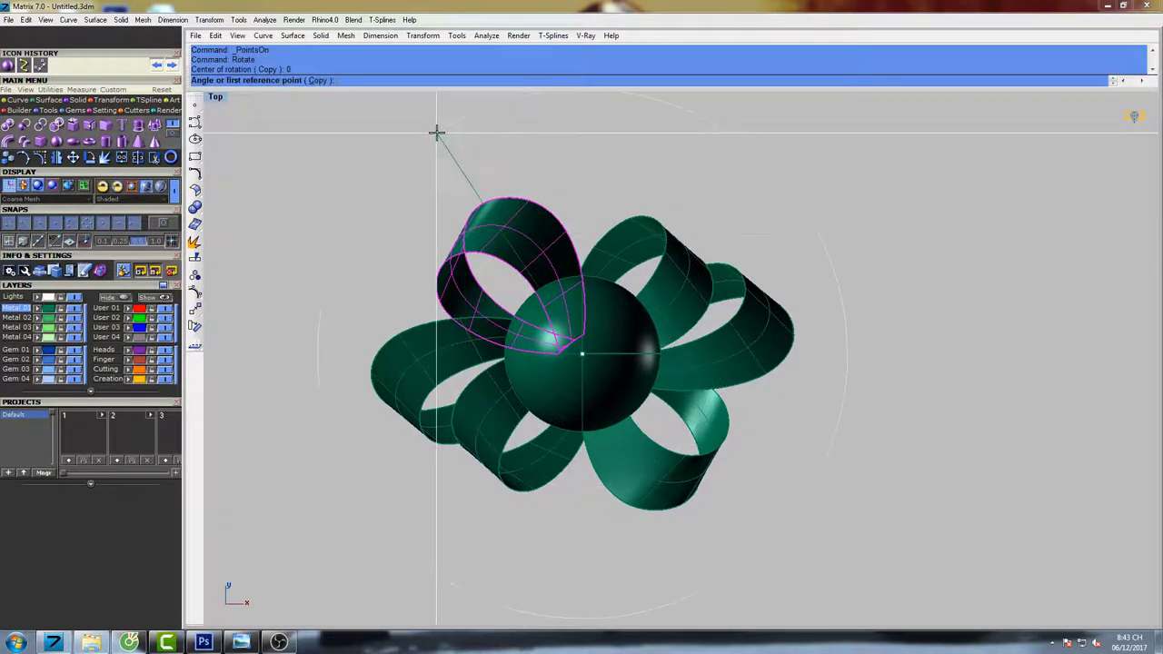
click(437, 133)
click(451, 126)
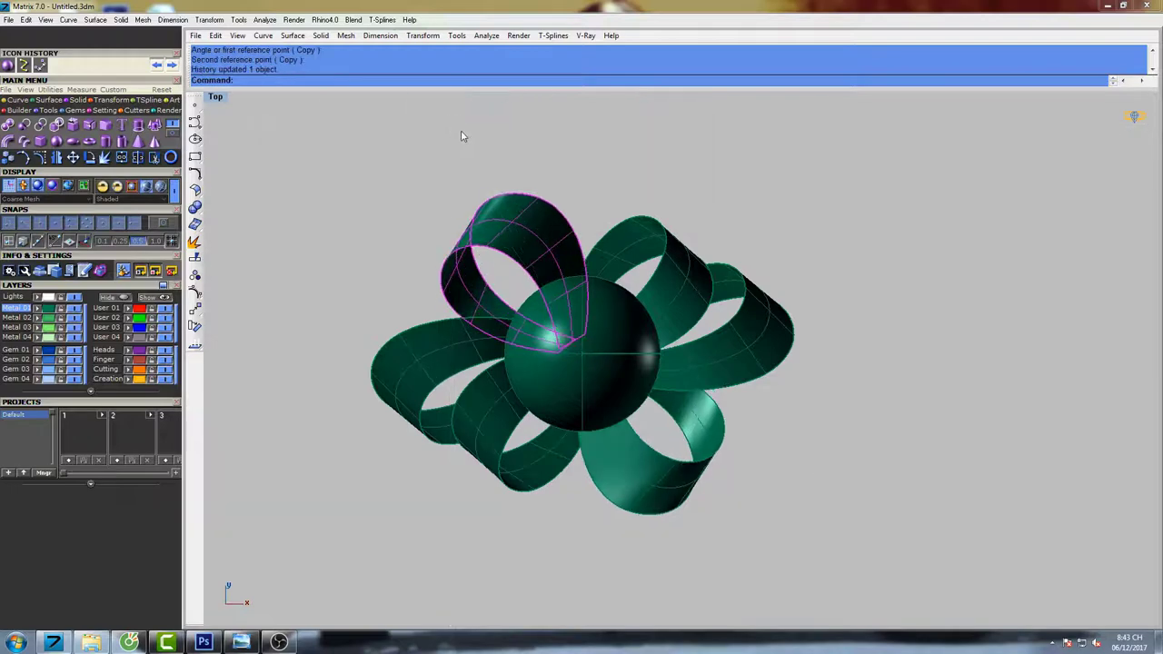
right_drag(469, 139, 447, 140)
click(448, 140)
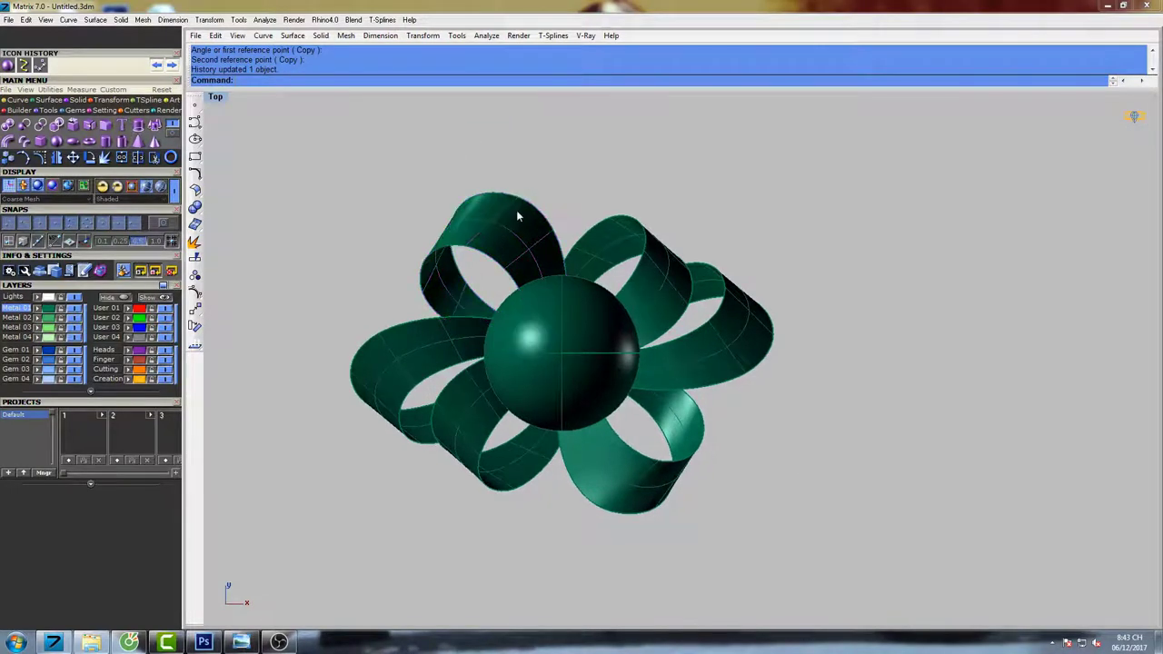
Turn on the upper-left loop's control points and move the right-hand one on its top outer edge slightly left.
mouse_move(516, 211)
right_down()
mouse_move(536, 224)
mouse_move(506, 202)
right_up()
click(537, 224)
key(F10)
scroll(508, 198, up, 8)
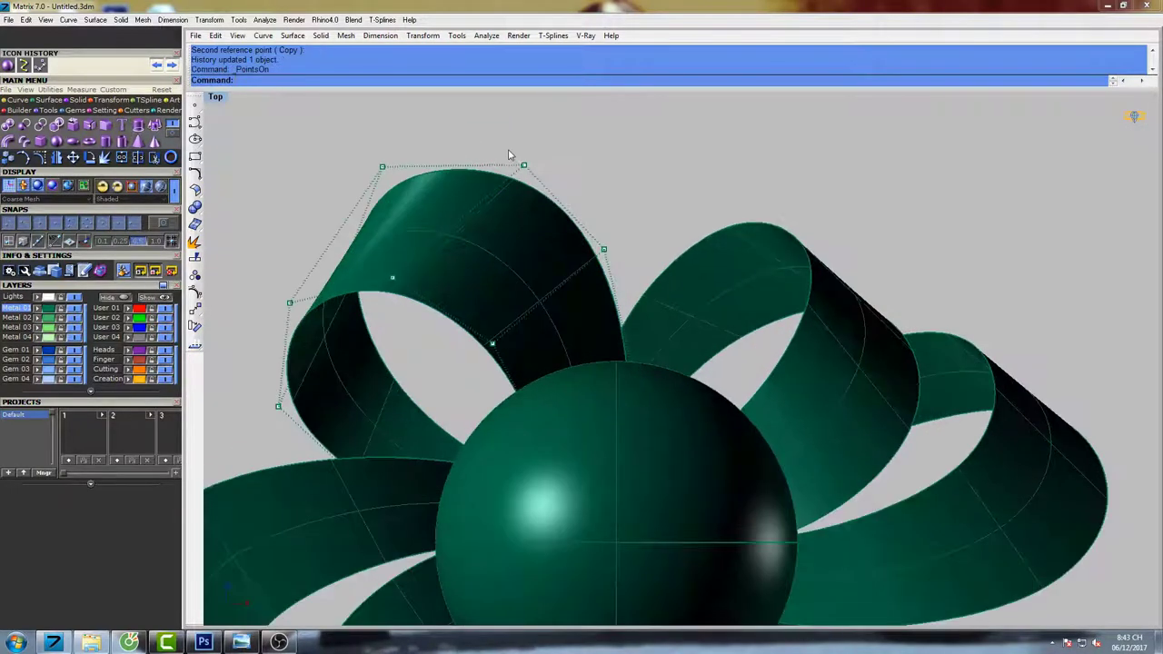
drag(508, 150, 551, 203)
scroll(551, 203, down, 6)
right_drag(552, 208, 532, 181)
text(Move)
key(Return)
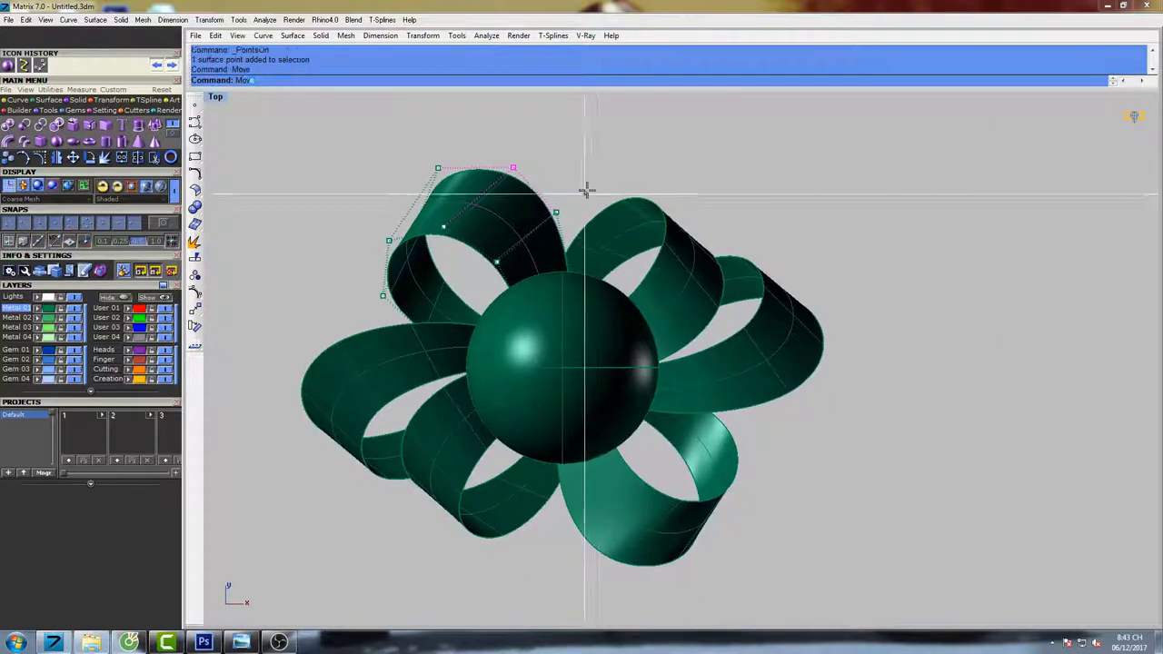
click(585, 189)
click(594, 156)
Move the control point on the right outer edge of the upper-left loop slightly left and down.
scroll(542, 209, up, 6)
drag(562, 167, 588, 229)
right_click(625, 173)
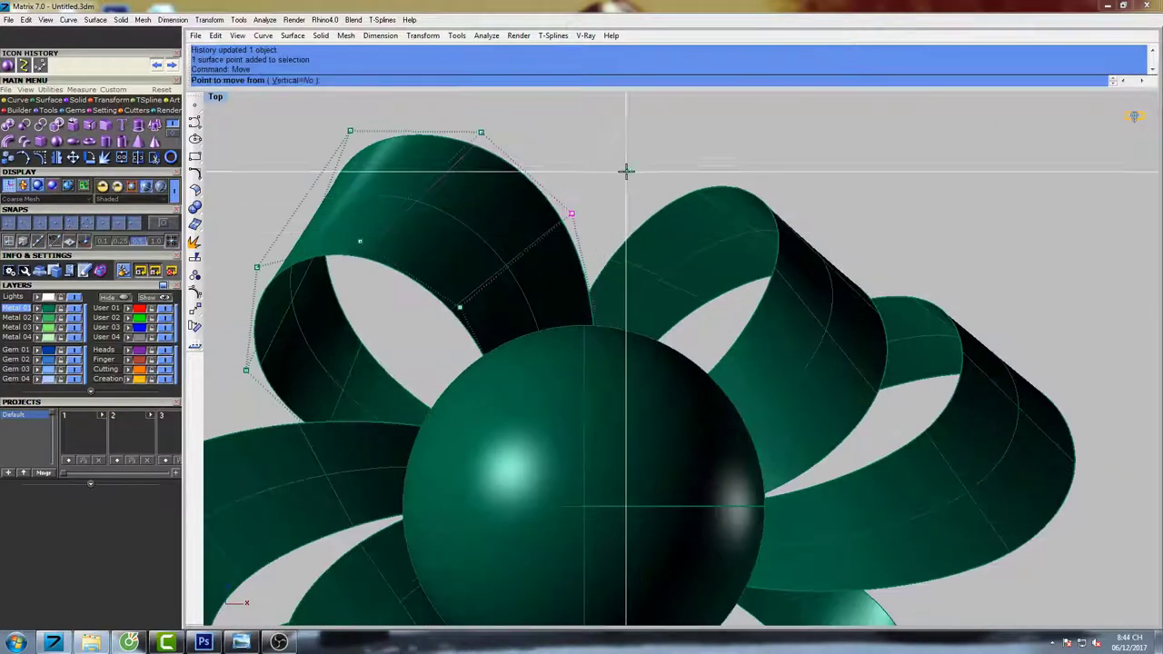
click(626, 172)
click(621, 174)
right_drag(384, 203, 486, 218)
Move the control point at the upper-left loop's top-left outer corner slightly to the right.
drag(418, 140, 472, 175)
right_click(473, 175)
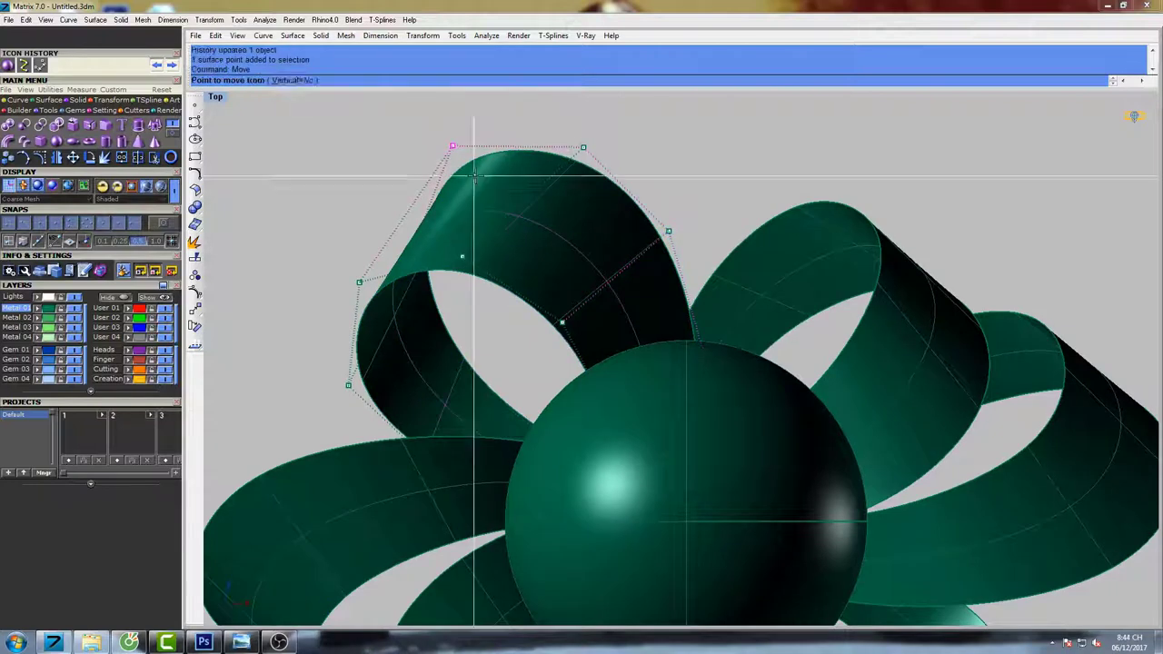
click(499, 123)
click(502, 123)
Move the four control points around the upper-left loop's lower-left bend up and to the right in two small moves.
right_drag(405, 336, 483, 253)
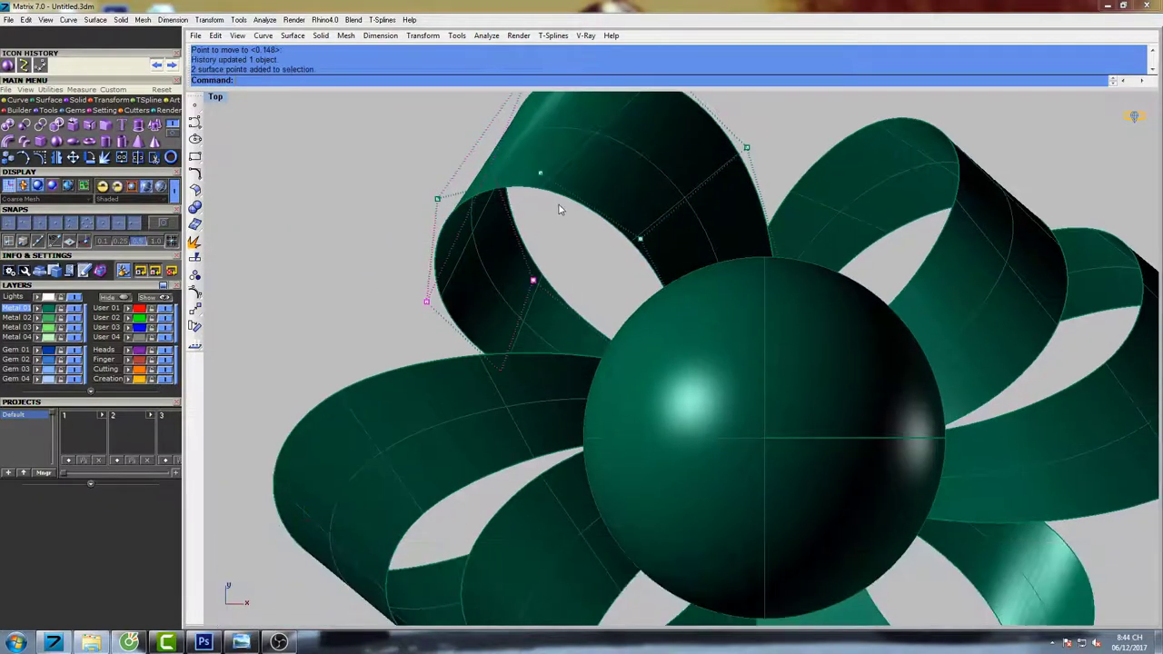
key(Return)
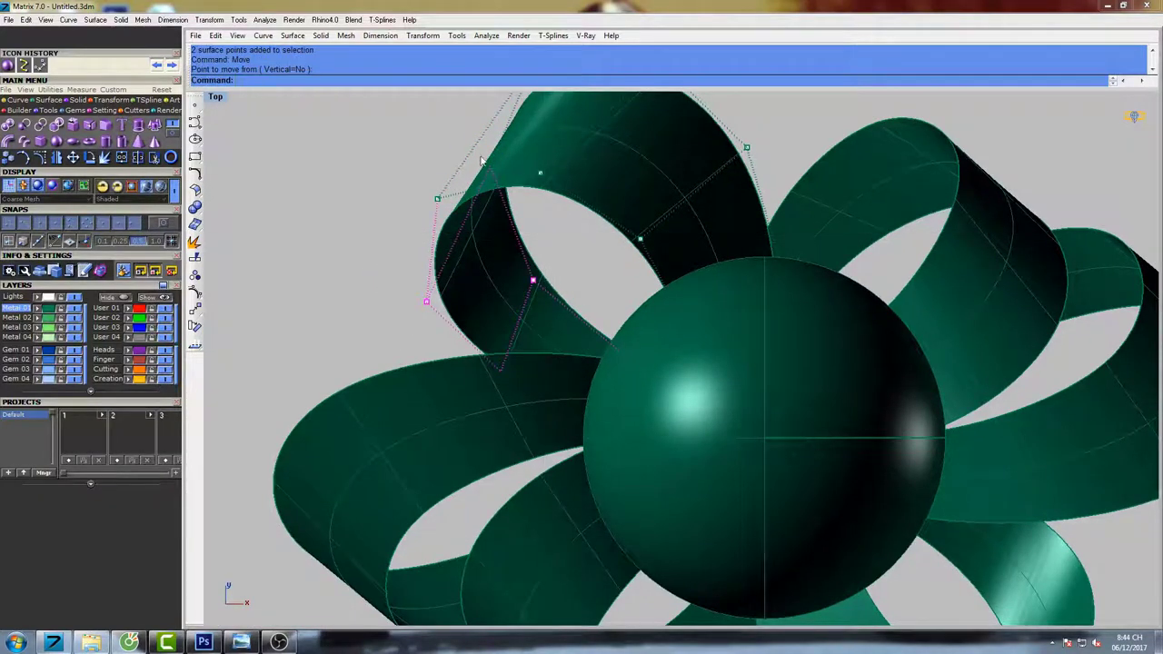
shift+drag(479, 156, 510, 199)
right_click(511, 200)
key(Escape)
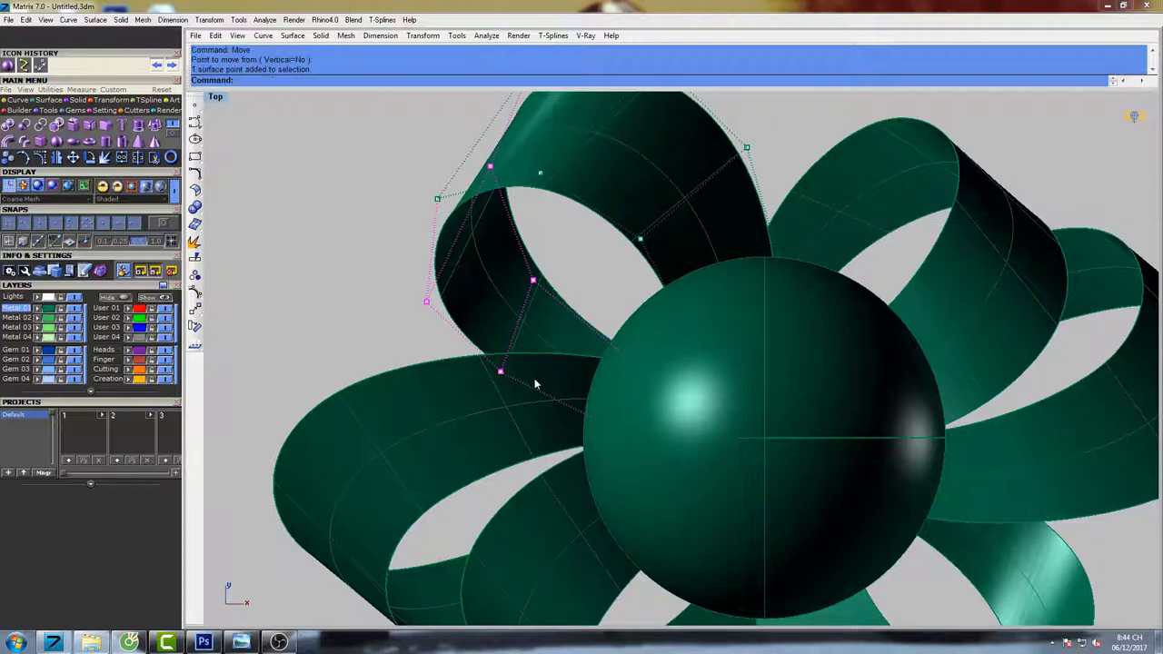
right_click(548, 334)
click(550, 324)
click(558, 318)
right_click(558, 318)
click(560, 307)
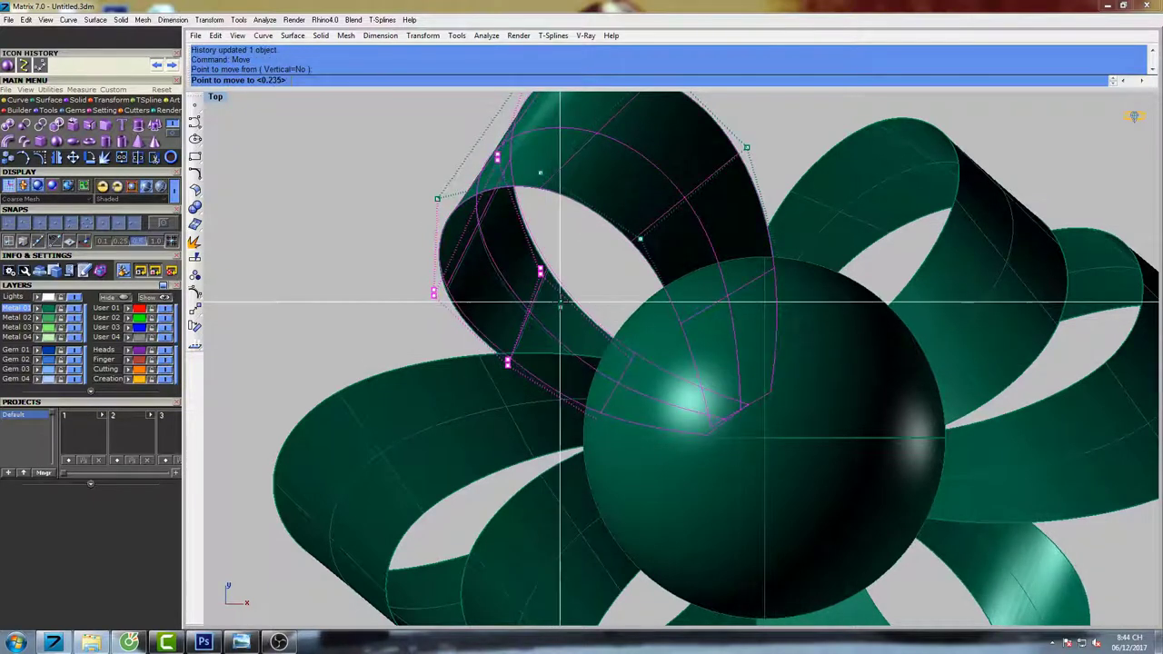
click(561, 303)
Move the pair of back-strand control points beside the sphere on the upper-left loop up and right in two small moves.
right_click(659, 364)
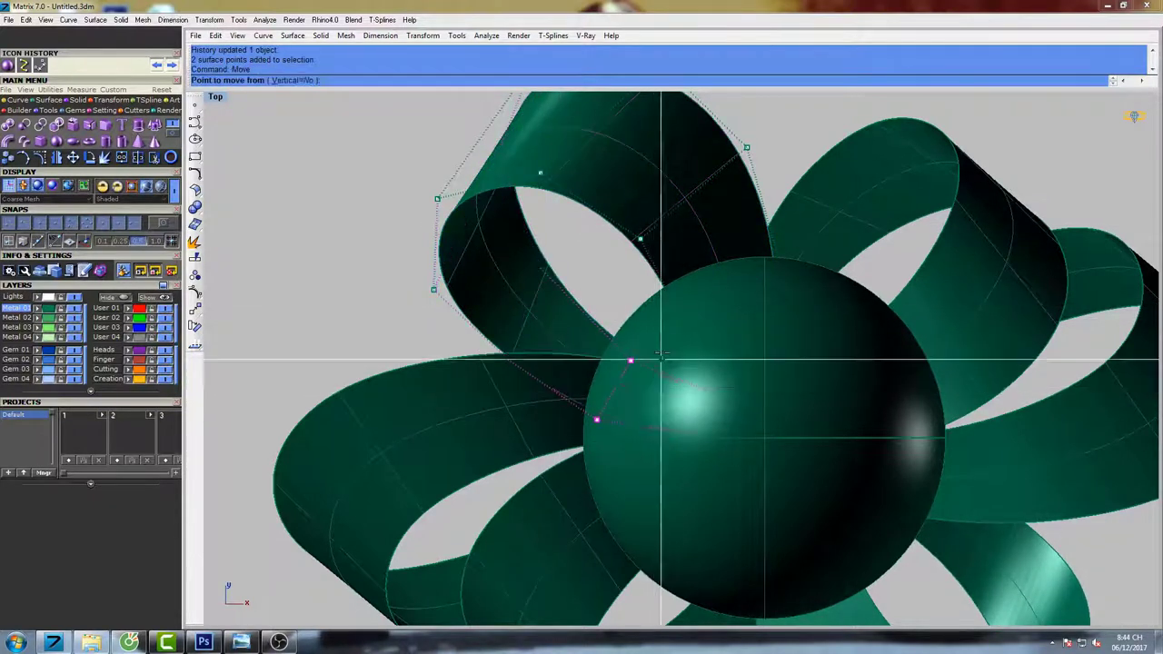
click(662, 338)
click(665, 333)
right_click(666, 331)
click(670, 326)
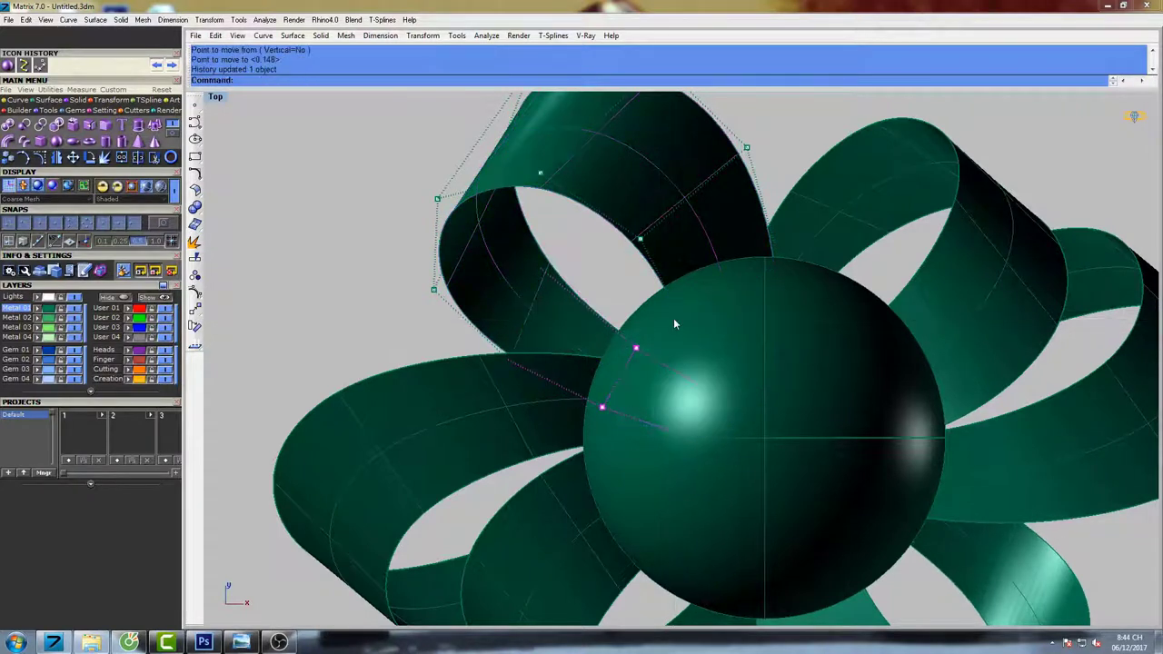
click(672, 317)
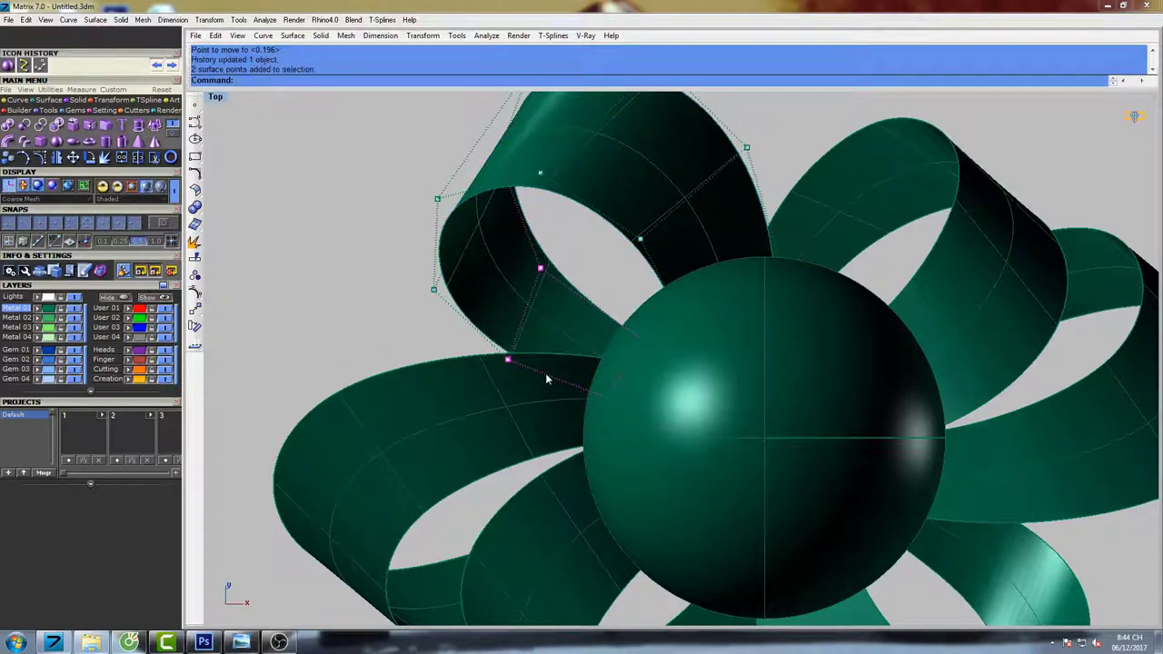
Move the pair of control points midway along the upper-left loop's back strand up and right in two small moves.
right_click(581, 370)
click(593, 351)
click(596, 342)
right_click(600, 338)
click(597, 330)
click(600, 324)
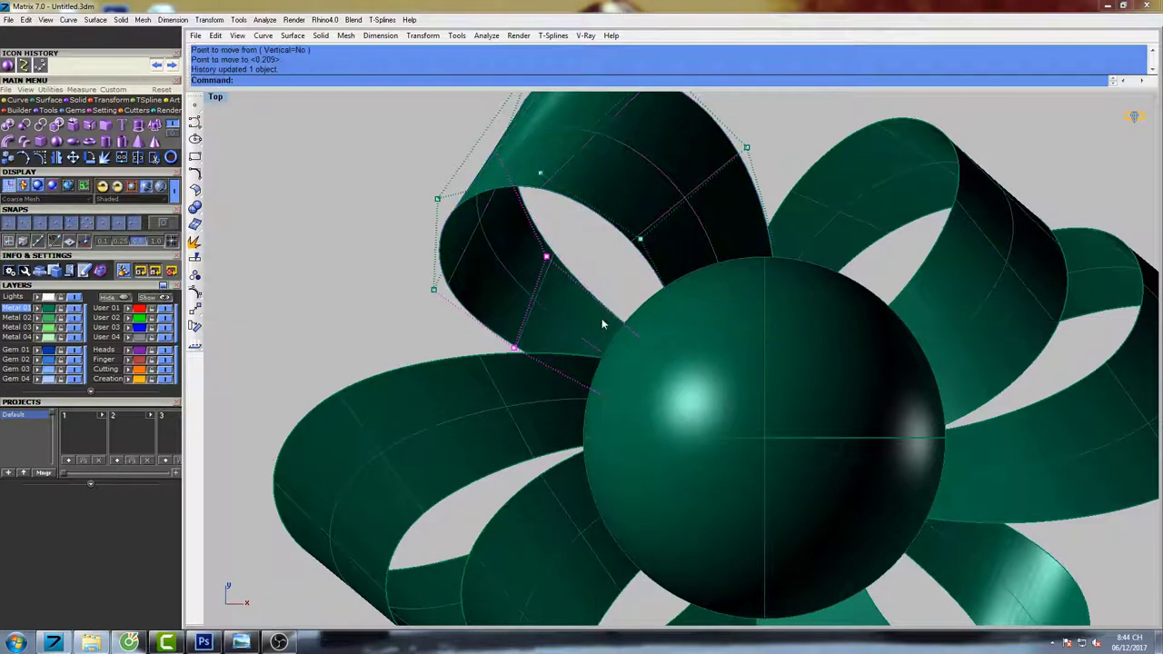
Move the lower pair of control points on the upper-left loop's far-left fold slightly up-right, nudging the outer one a little further.
right_drag(506, 233, 530, 310)
click(458, 366)
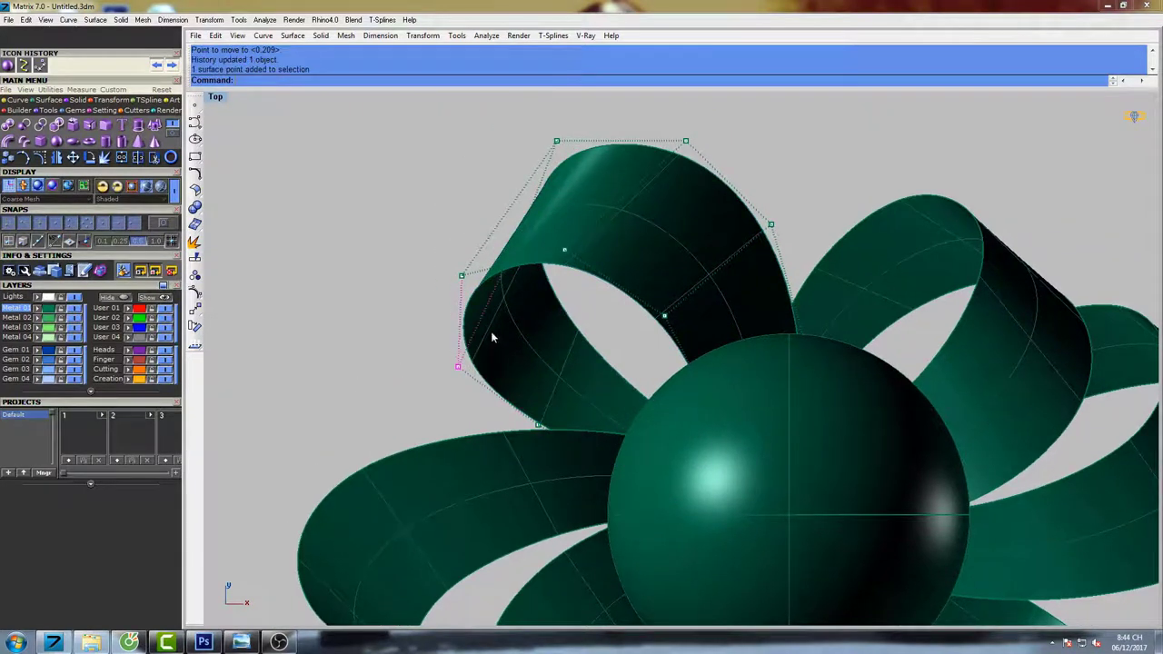
right_click(549, 202)
click(553, 199)
click(556, 195)
right_click(556, 195)
click(556, 196)
click(558, 194)
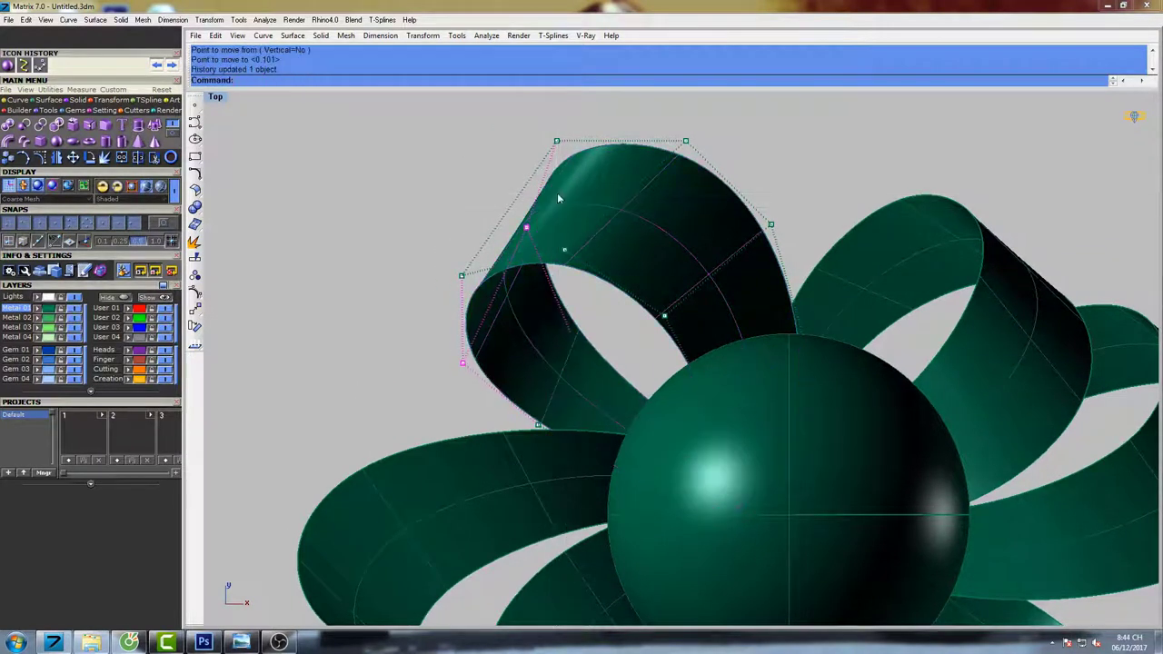
right_click(528, 243)
click(529, 242)
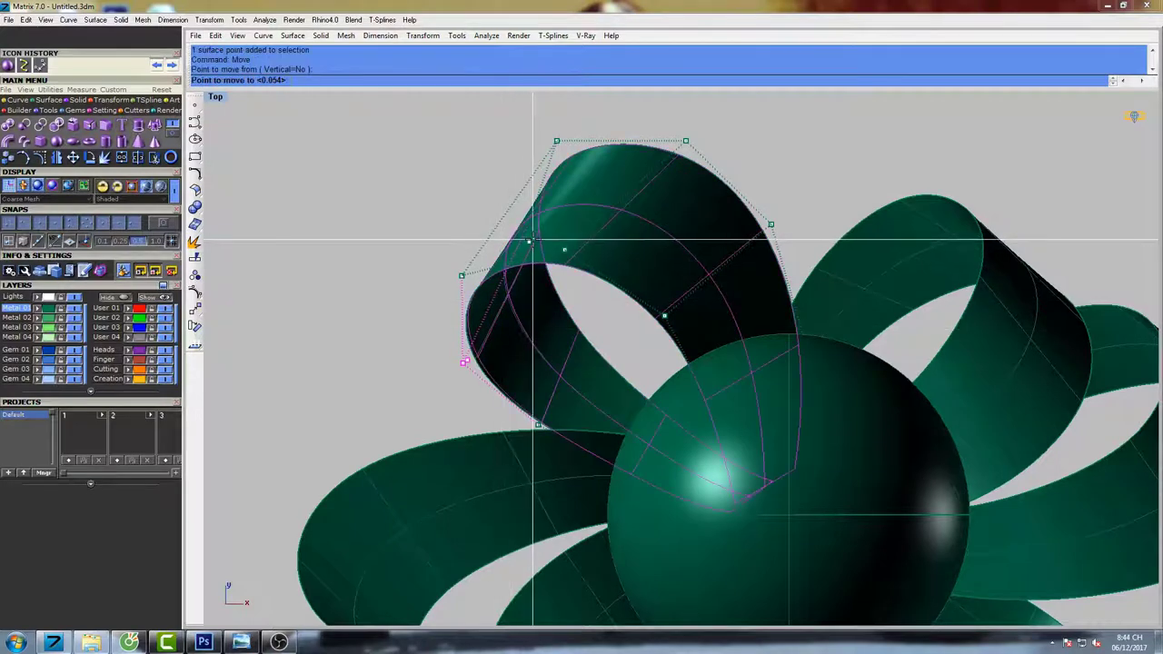
click(534, 240)
Move the upper outer control point on the upper-left loop's far-left fold up and right in three small moves.
click(549, 249)
click(555, 247)
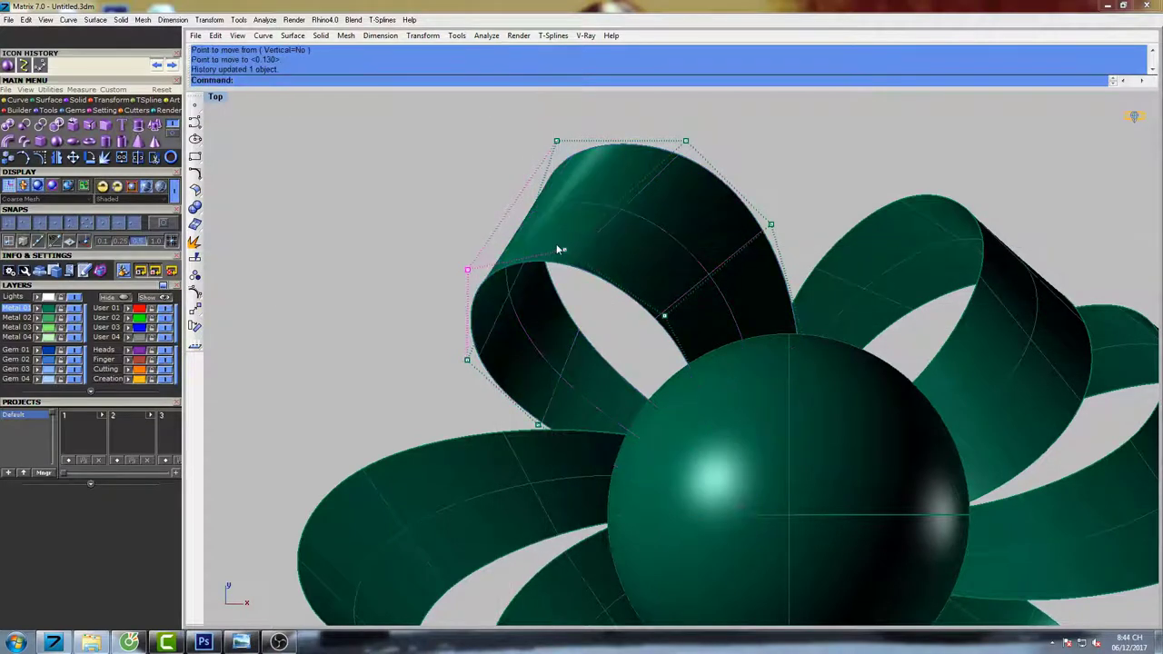
right_click(556, 245)
click(557, 243)
click(559, 231)
right_click(558, 231)
click(557, 230)
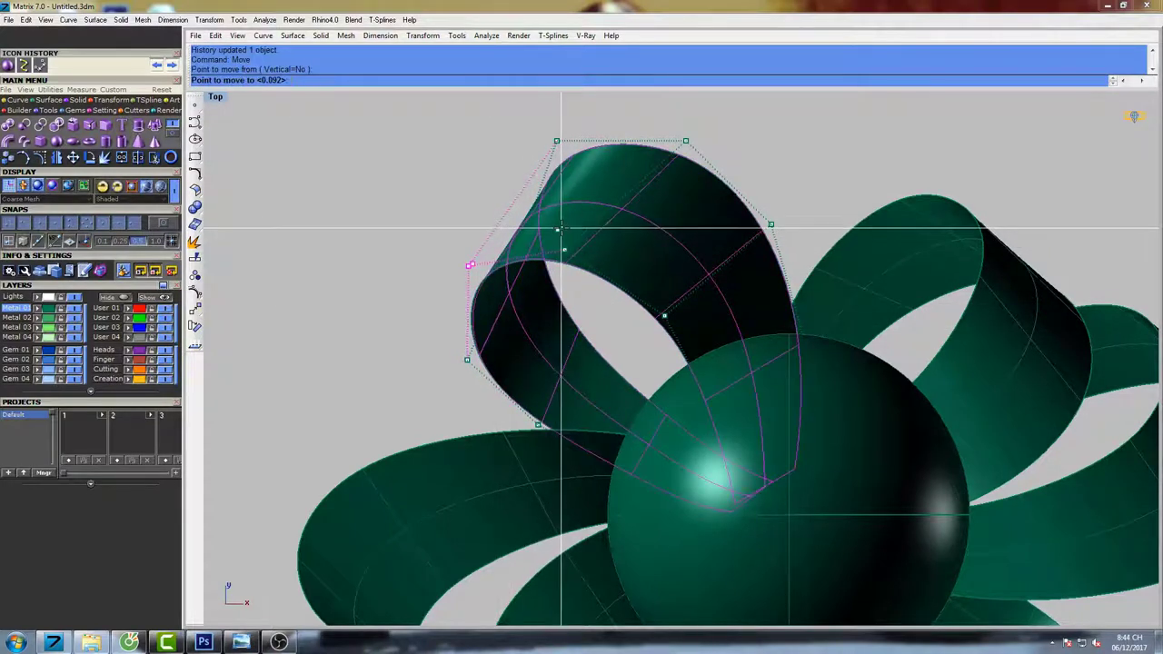
click(563, 228)
Nudge the inner control point at the upper-left loop's left fold right, and its neighbouring outer point slightly up-right.
right_click(597, 237)
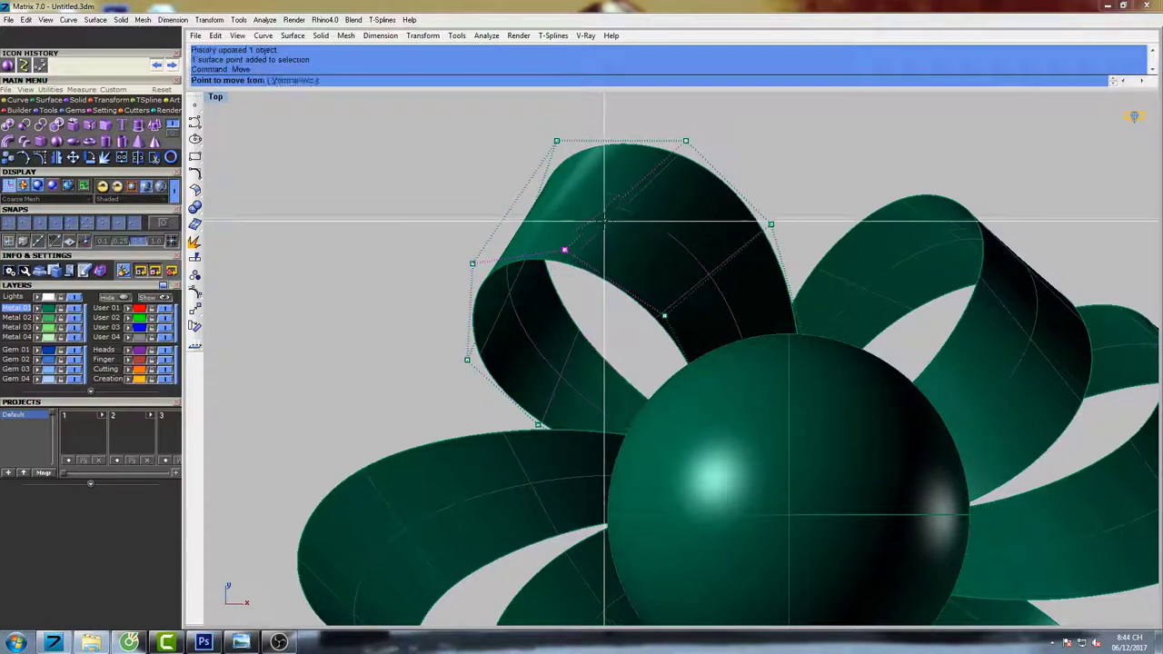
click(608, 209)
click(612, 208)
right_click(524, 203)
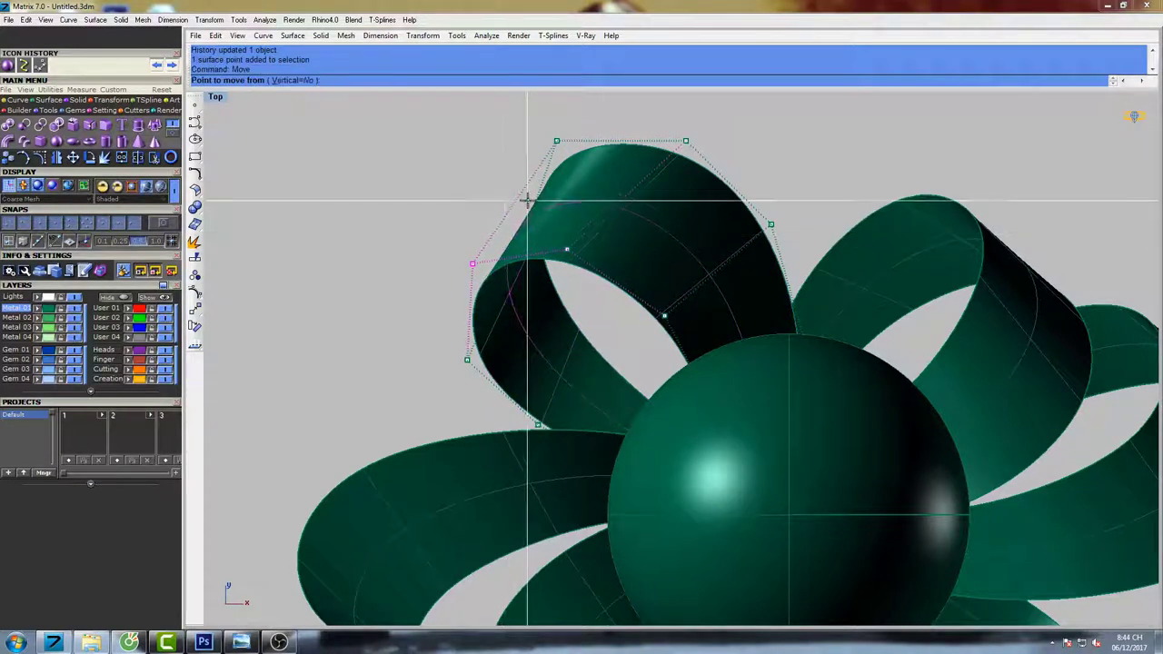
click(527, 200)
click(528, 199)
Move the left control point at the upper-left loop's crest slightly down and left.
drag(580, 156, 583, 157)
right_click(617, 112)
click(621, 108)
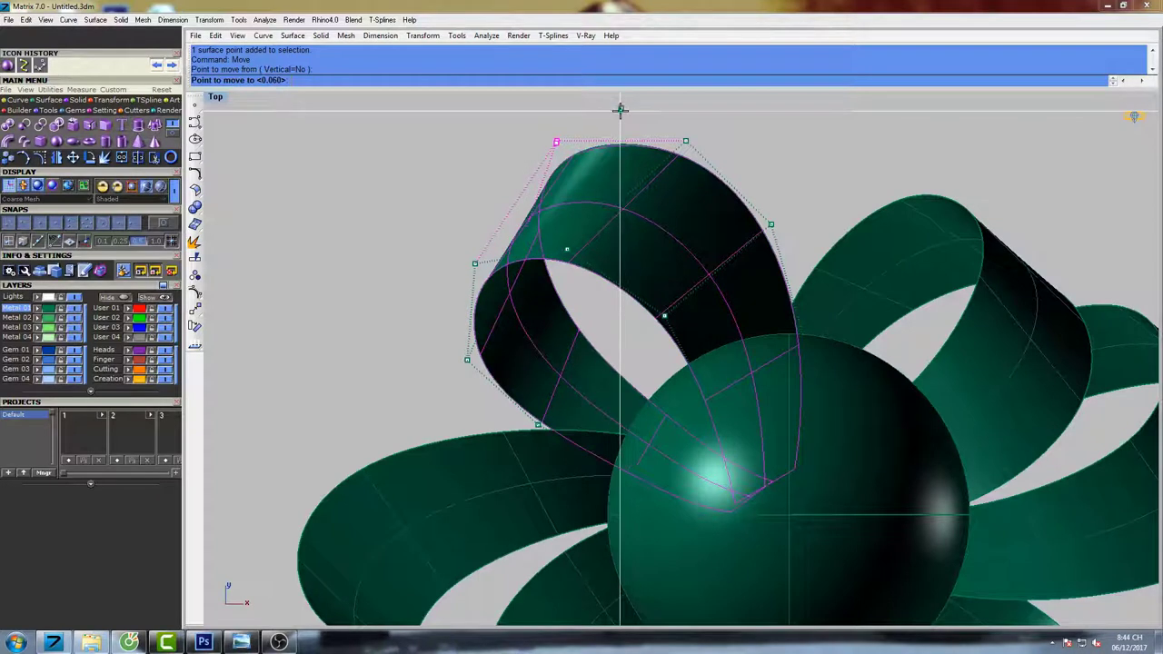
click(619, 111)
Move the upper-left loop's two outer-edge control points, at the crest's right end and right shoulder, left in small moves.
right_click(754, 124)
drag(664, 121, 798, 255)
click(759, 121)
click(750, 122)
right_click(800, 243)
click(831, 183)
click(825, 183)
right_click(827, 186)
click(833, 181)
click(828, 183)
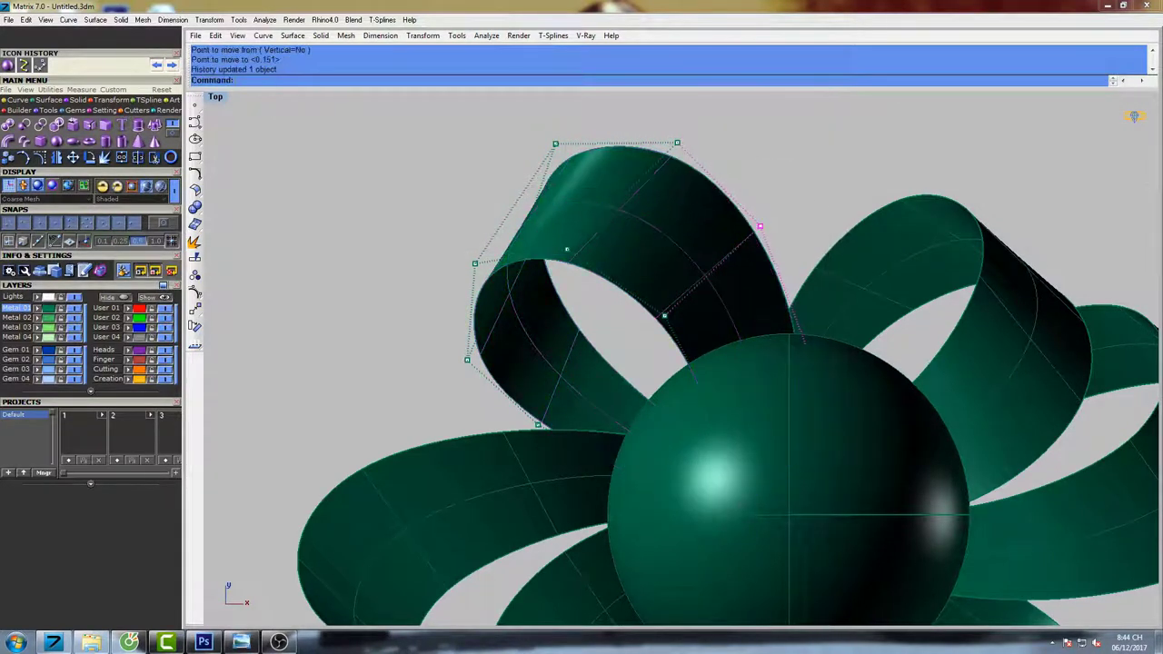
Move the upper-left loop's outer-edge control point at the sphere's rim left and slightly down in two small moves.
right_click(856, 320)
click(879, 255)
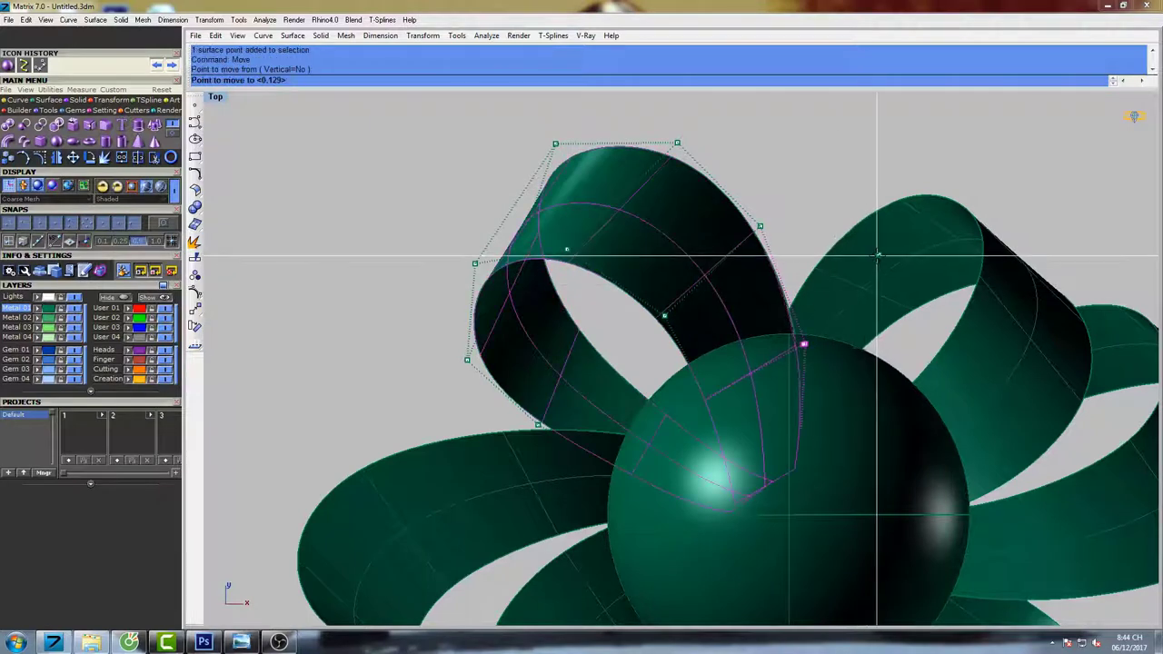
click(876, 258)
right_click(878, 258)
click(887, 239)
click(884, 241)
click(887, 240)
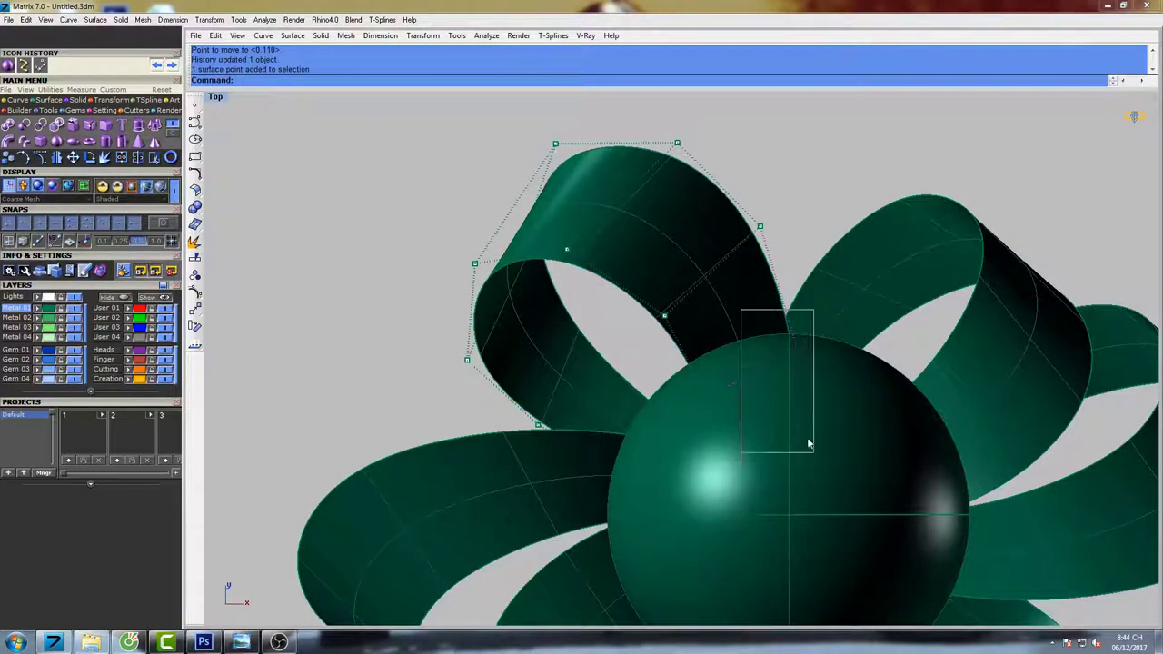
Move the upper-left loop's two outer-edge control points beneath the sphere slightly left, nudging the upper one further.
drag(810, 444, 811, 486)
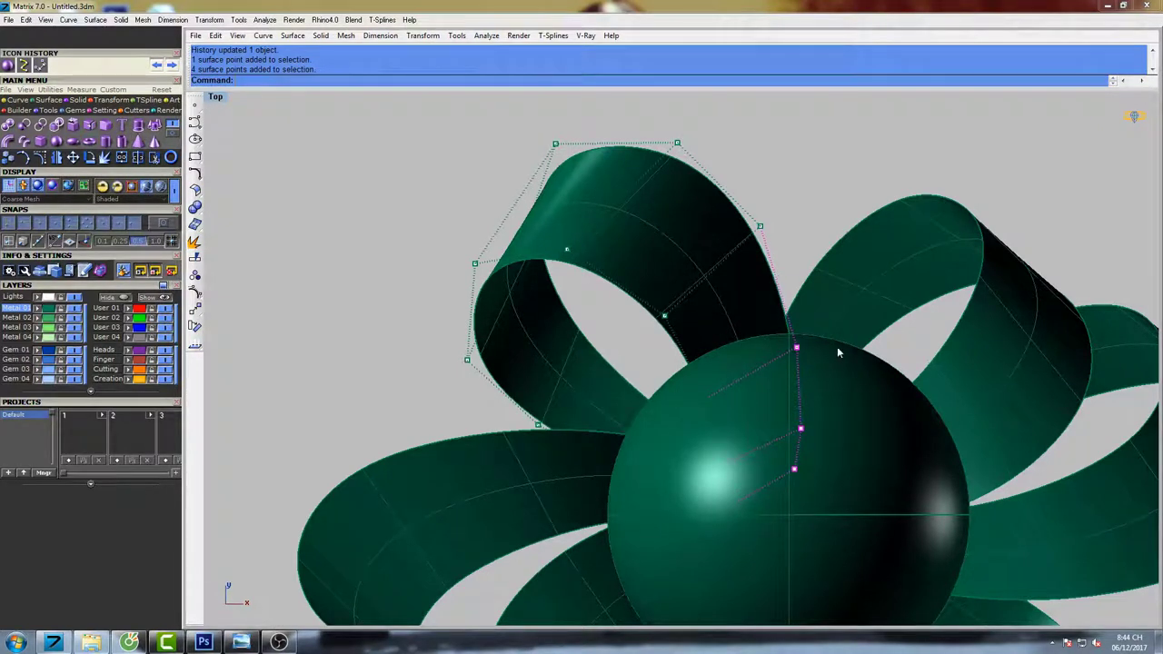
right_click(877, 342)
click(879, 340)
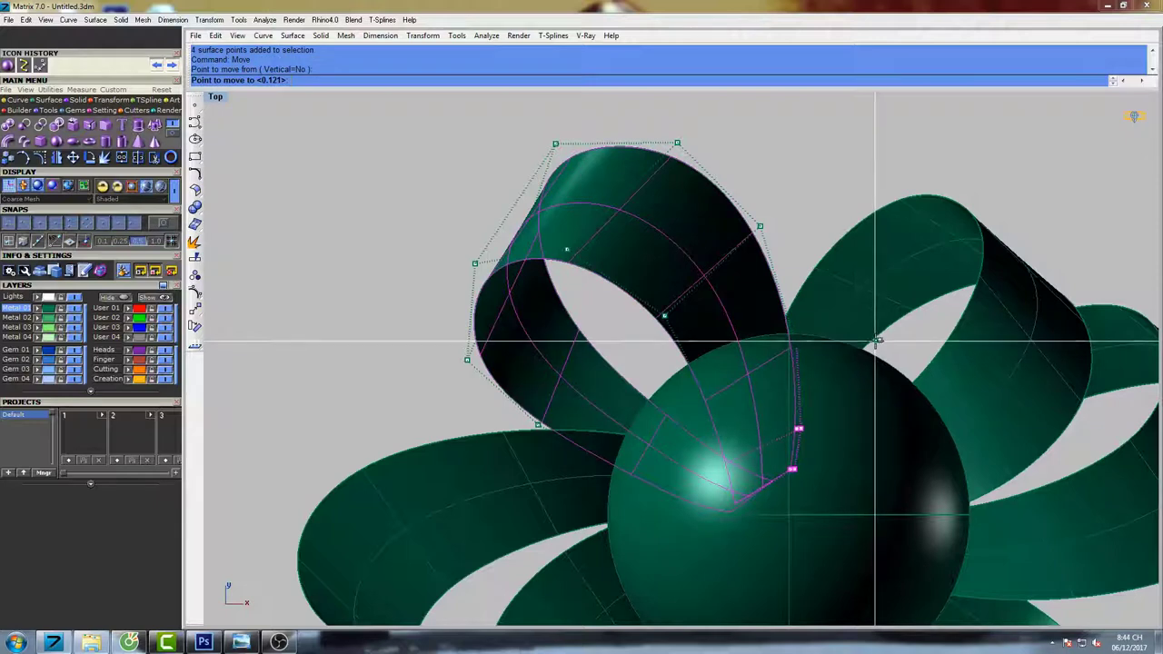
click(874, 343)
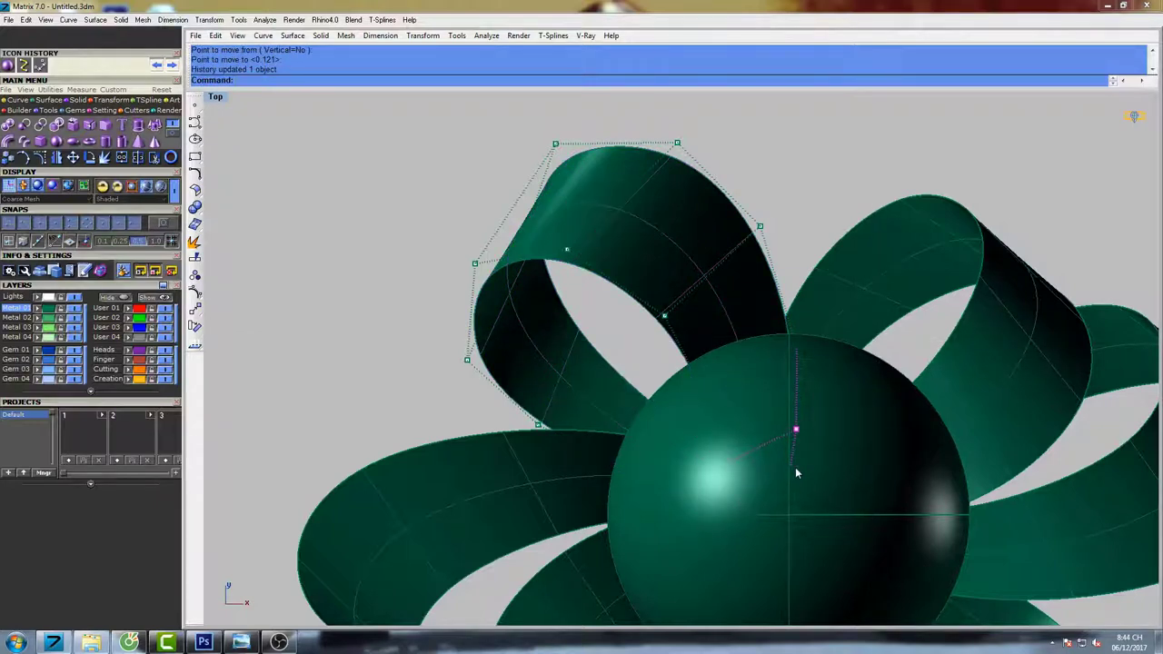
right_click(857, 349)
click(859, 349)
click(857, 347)
Nudge the upper-left loop's outer-edge control point at the sphere's rim slightly upward.
drag(806, 373, 806, 373)
right_click(848, 314)
click(850, 309)
click(849, 307)
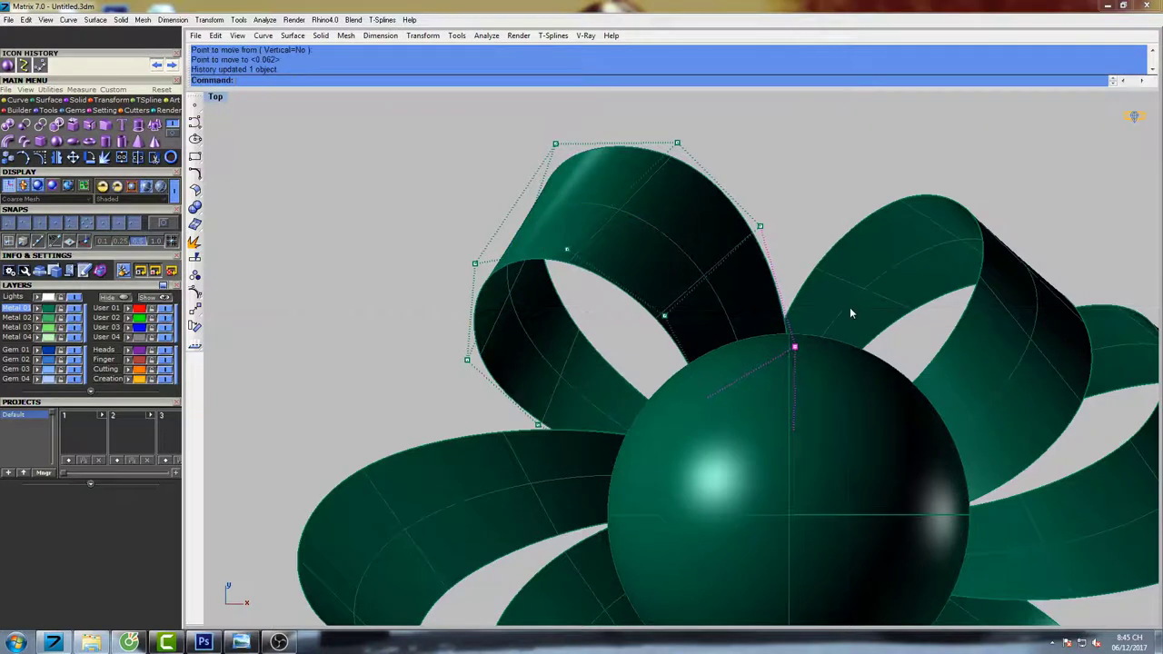
Move the upper outer control point on the upper-left loop's far-left fold slightly right and up.
right_drag(639, 310, 667, 303)
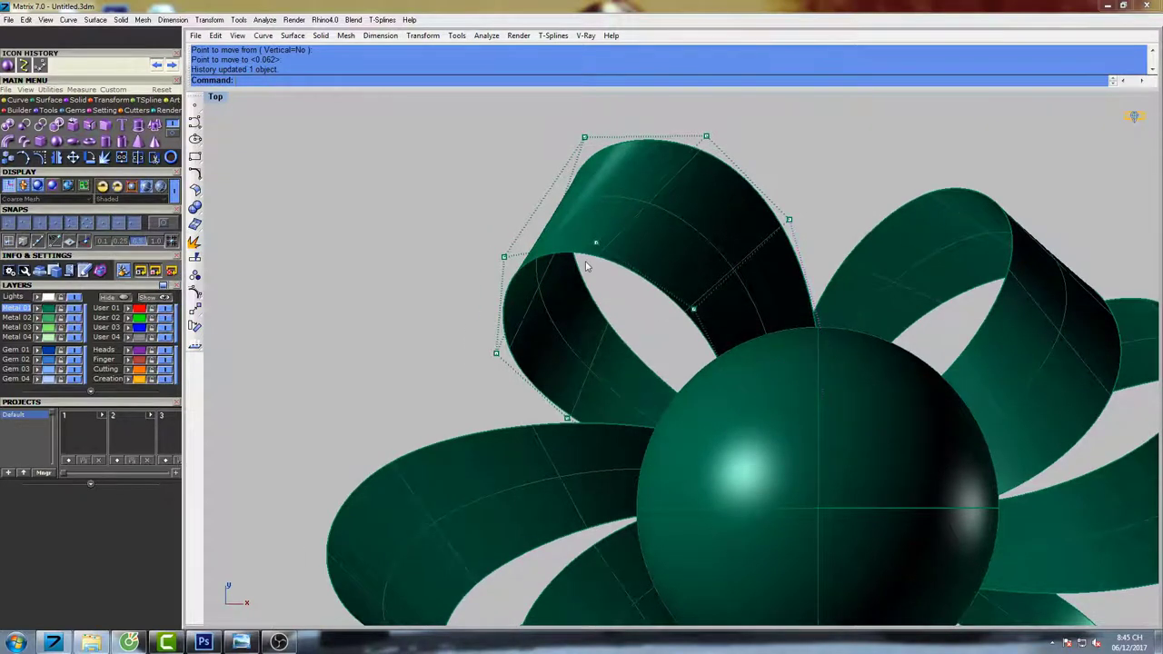
drag(502, 265, 509, 269)
right_click(571, 230)
click(571, 230)
click(575, 228)
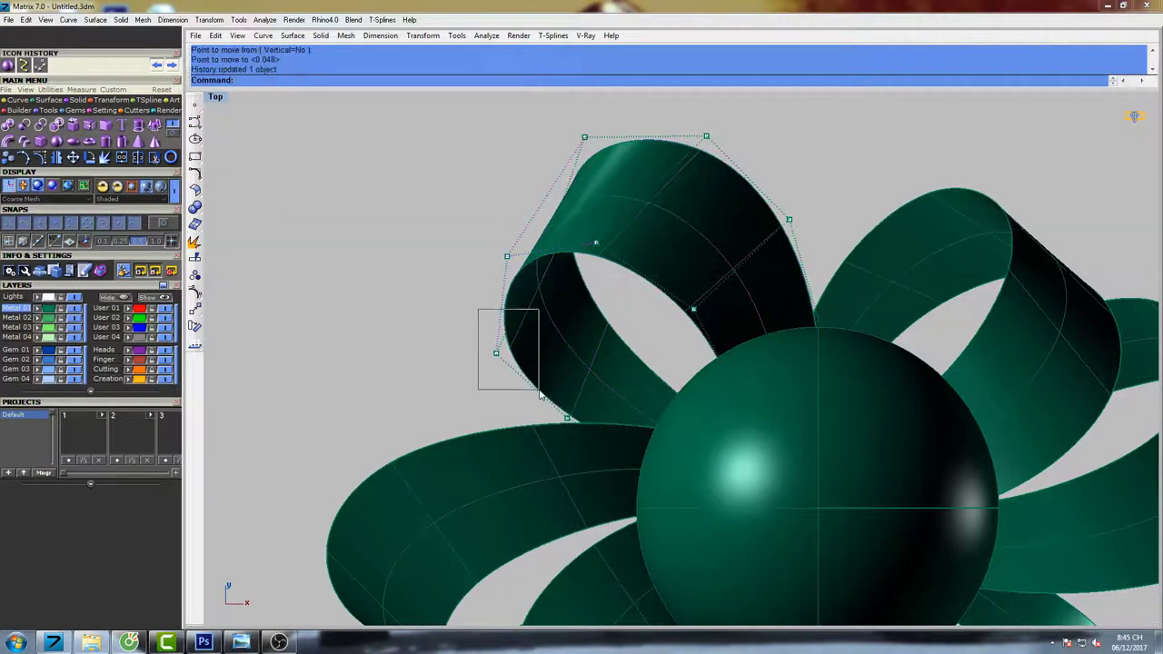
Adjust the lower control point on the upper-left loop's far-left fold with two small moves, and turn off the loop's control points.
drag(540, 392, 541, 393)
right_click(569, 310)
click(569, 307)
click(575, 304)
right_drag(571, 306, 549, 288)
right_click(546, 288)
click(548, 289)
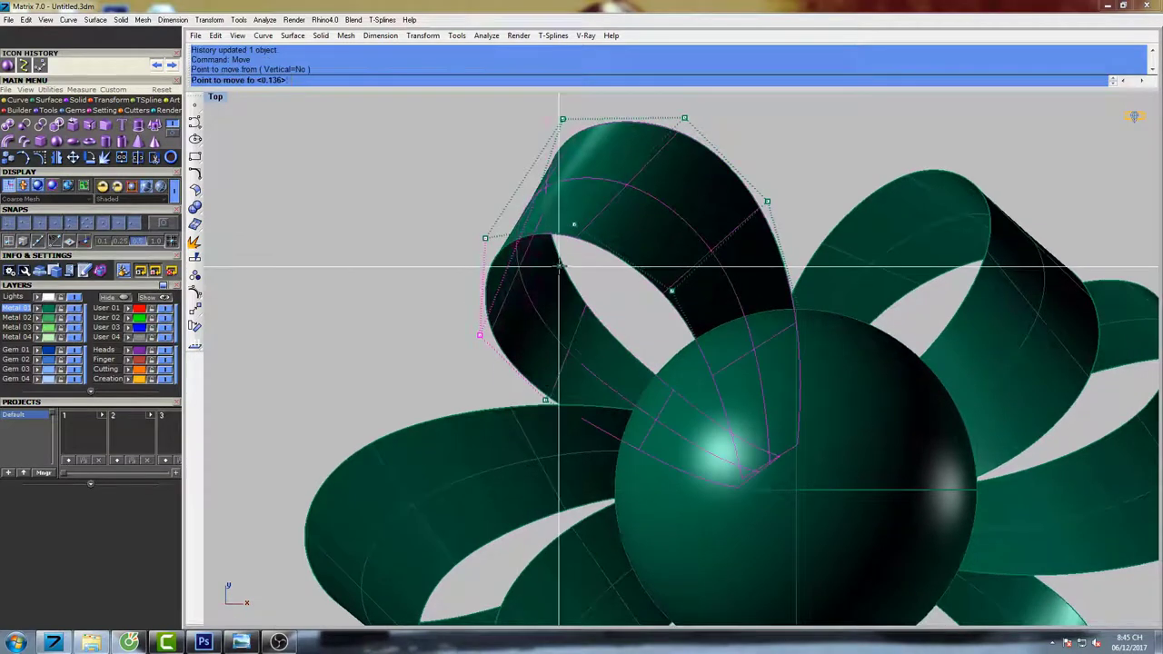
click(555, 264)
scroll(554, 264, down, 6)
key(Escape)
key(Escape)
Preview the whole bow with the Shade command to check the loops.
right_drag(625, 286, 615, 271)
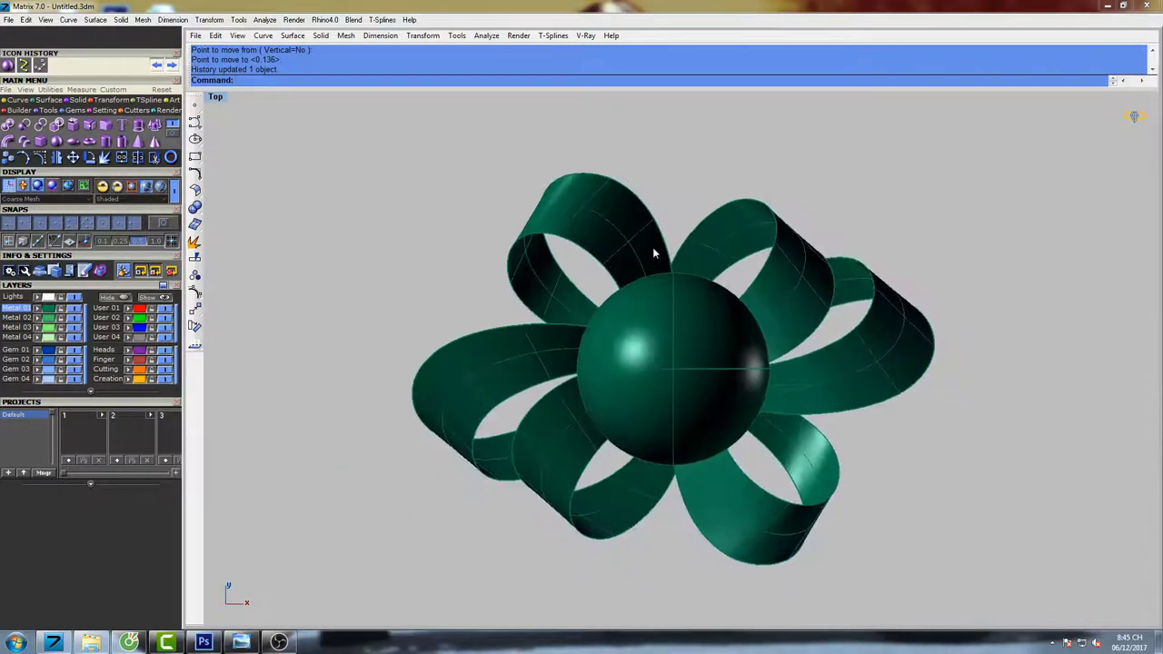
scroll(654, 251, down, 6)
right_drag(701, 283, 705, 321)
text(s)
key(Return)
key(Escape)
Rotate the upper-right loop slightly counterclockwise about the origin.
scroll(708, 300, up, 6)
right_drag(698, 269, 663, 266)
text(rotate)
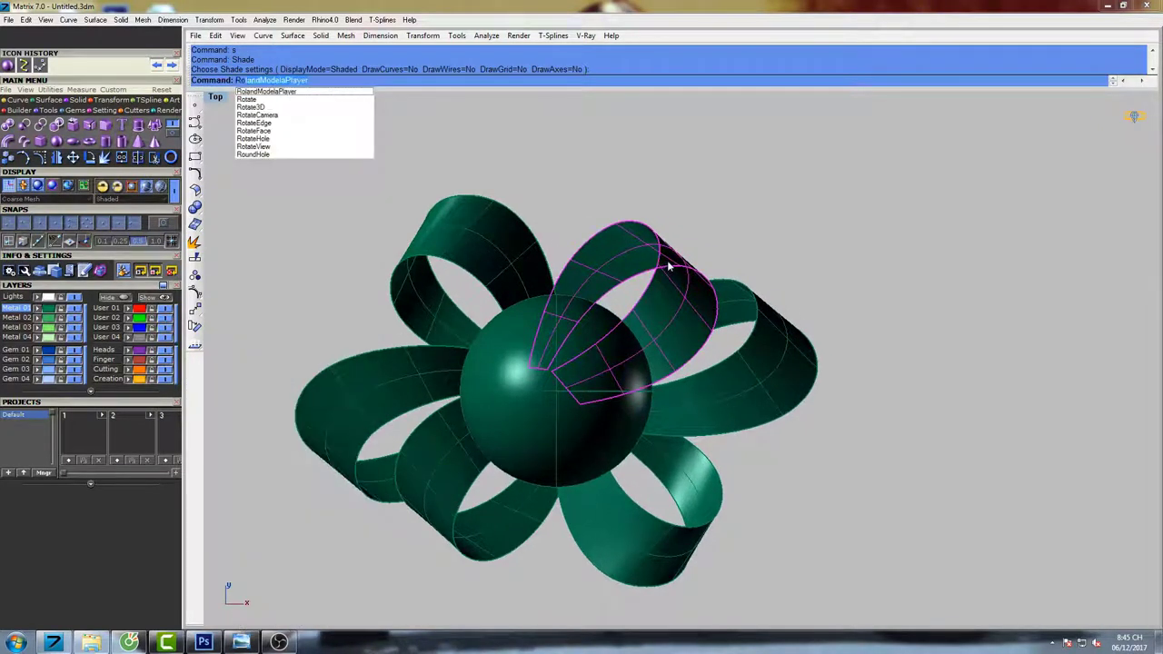
key(Return)
text(0)
key(Return)
click(714, 210)
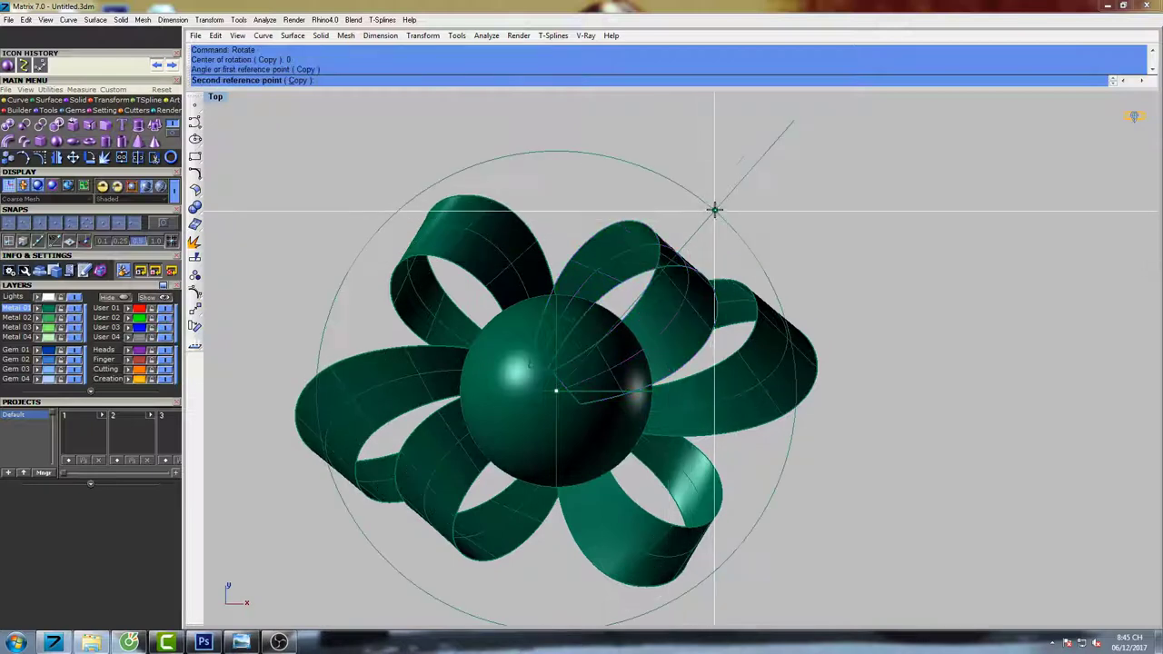
click(705, 195)
right_click(705, 195)
click(707, 194)
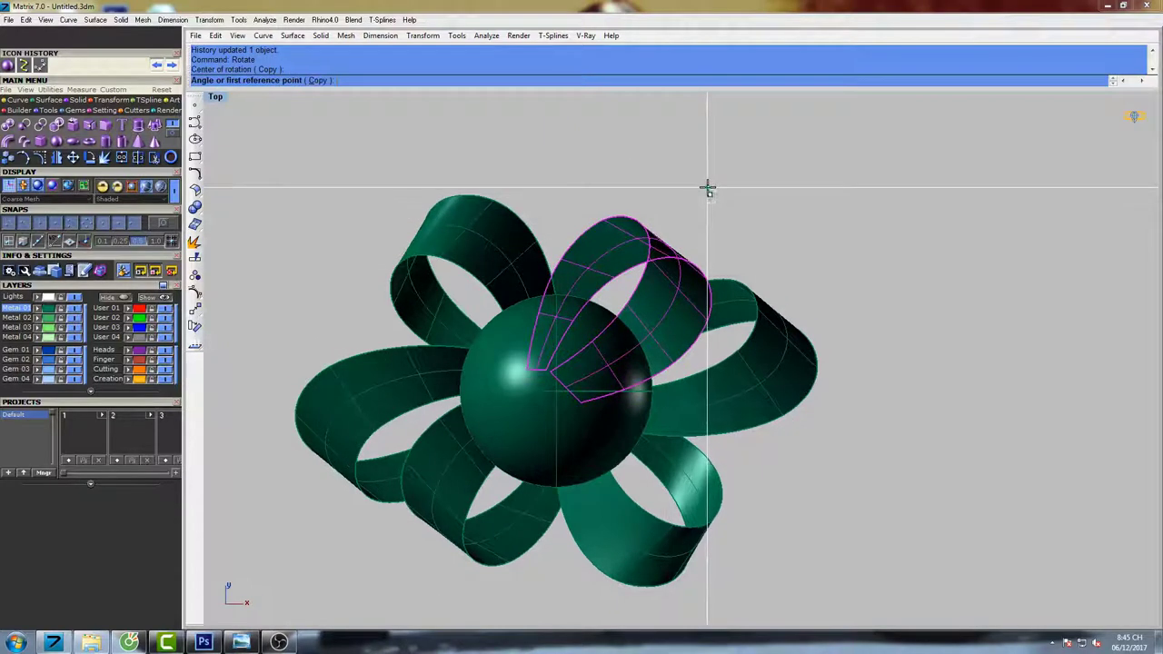
key(Escape)
right_drag(750, 245, 705, 227)
text(0)
key(Return)
Rotate the upper-right loop a little further counterclockwise about the origin and deselect it.
right_click(722, 247)
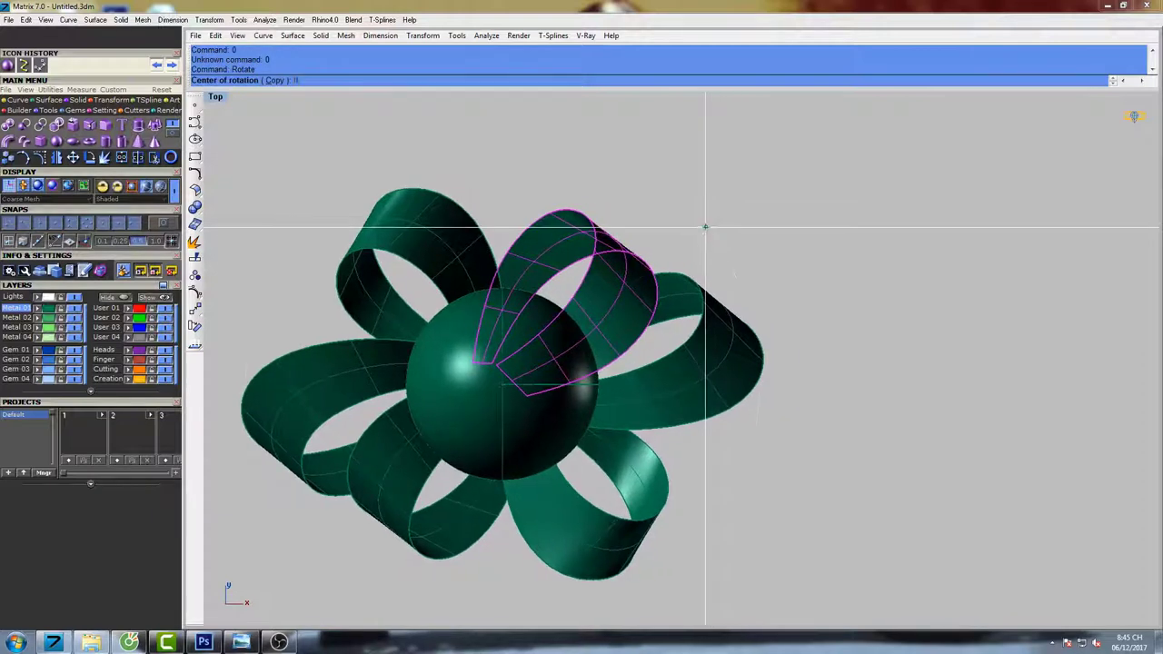
text(0)
key(Return)
click(728, 197)
click(729, 194)
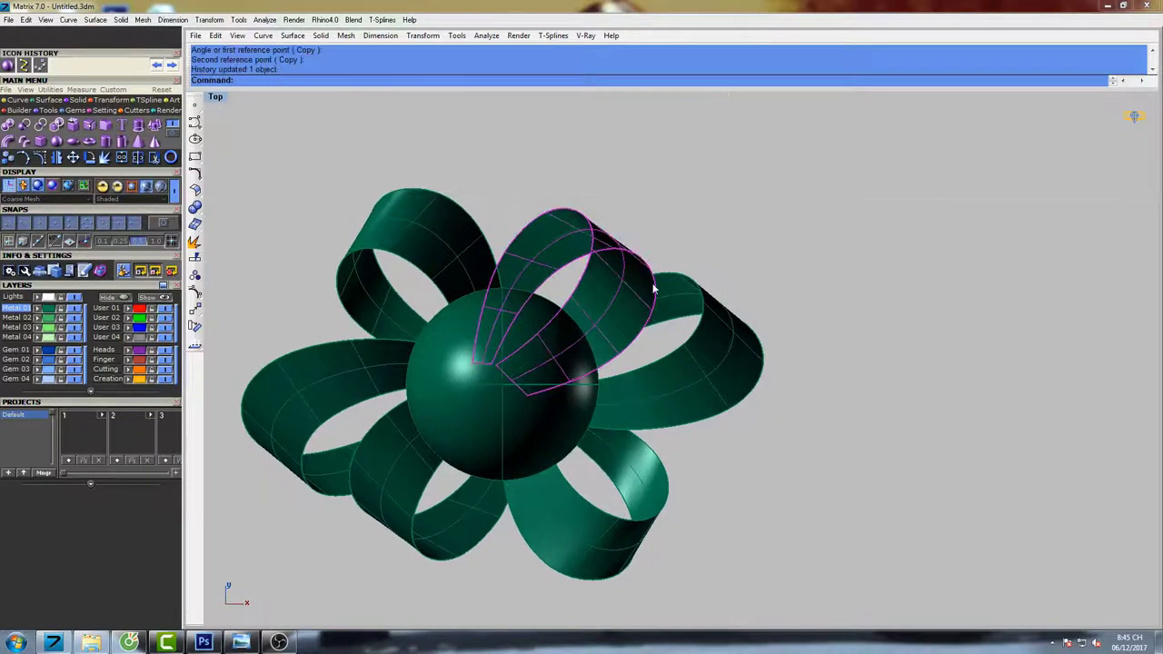
right_drag(655, 286, 681, 269)
key(Escape)
Turn on the control points of the upper-right loop.
scroll(631, 282, down, 4)
scroll(631, 285, down, 2)
scroll(632, 281, up, 6)
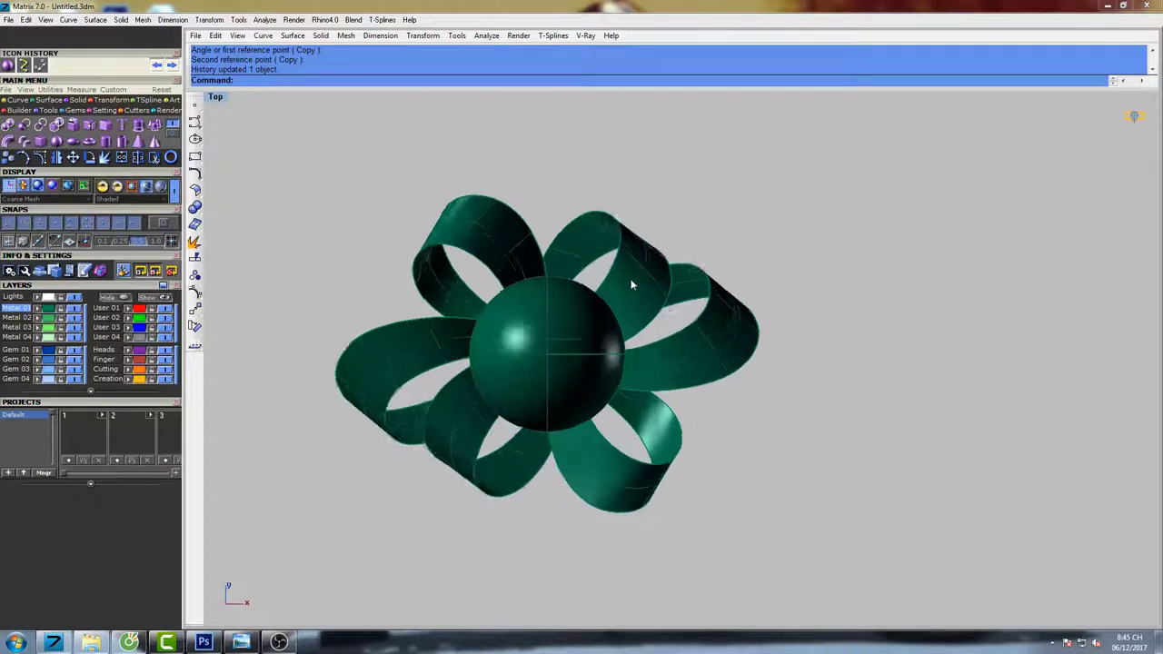
click(627, 266)
right_drag(608, 276, 645, 261)
key(F10)
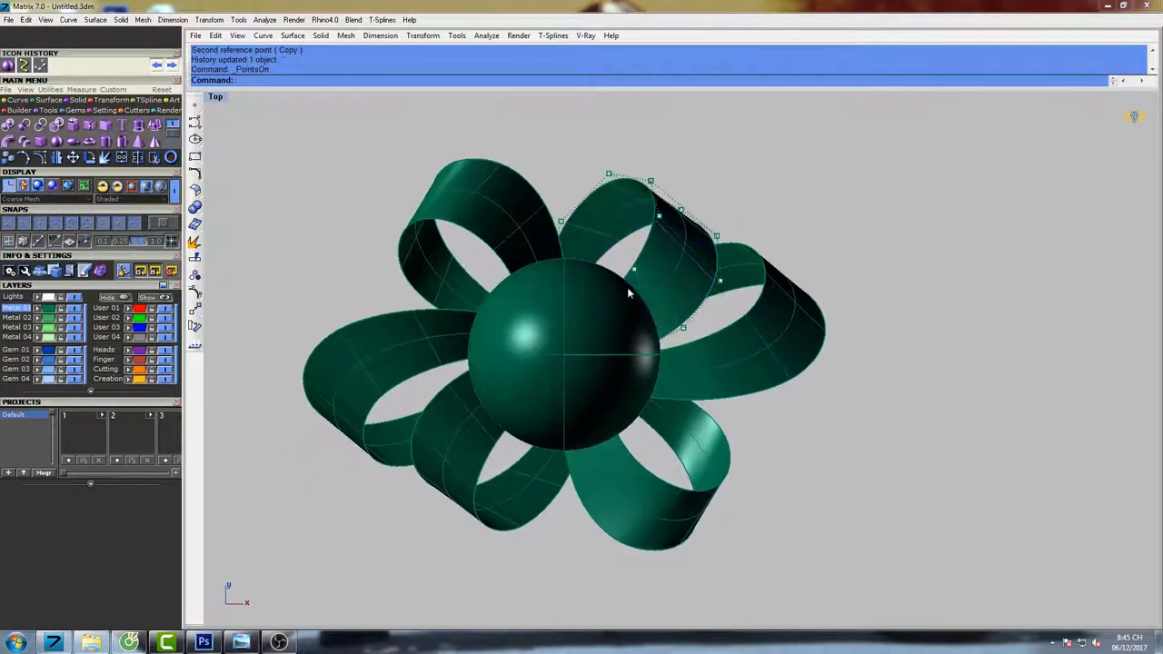
scroll(613, 312, up, 2)
right_drag(613, 312, 572, 291)
text(u)
key(Return)
scroll(559, 316, up, 4)
key(Escape)
text(u)
key(Return)
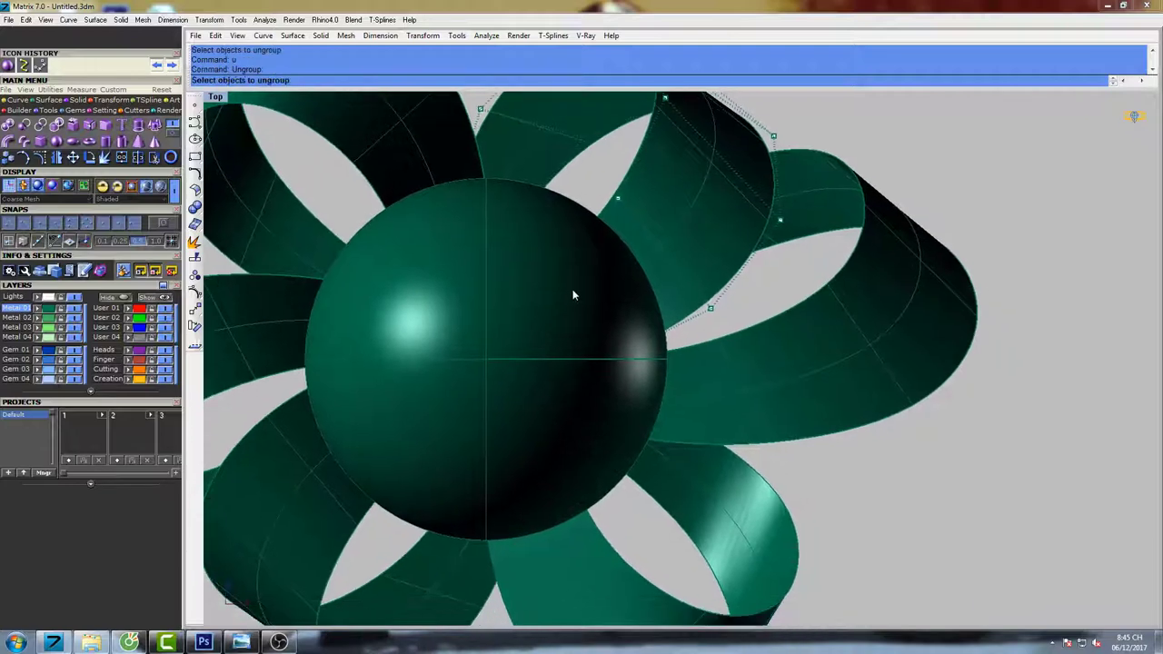
click(1051, 643)
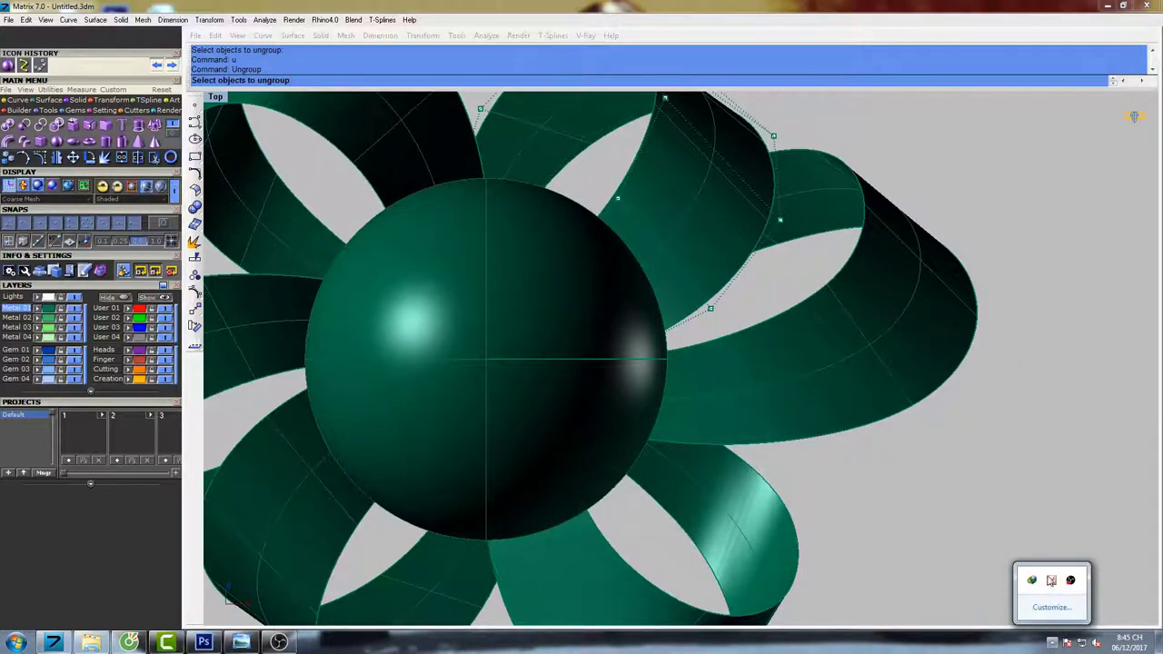
right_drag(780, 307, 795, 357)
scroll(780, 337, down, 4)
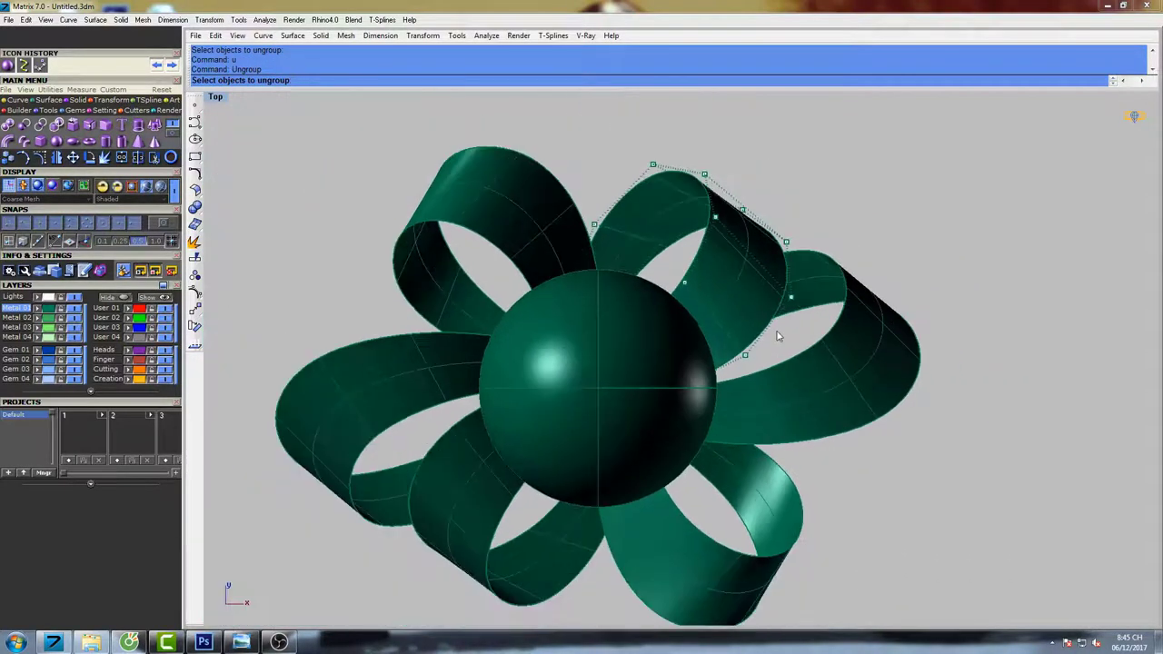
Switch the Top view to wireframe display.
mouse_move(760, 308)
right_down()
mouse_move(725, 302)
mouse_move(694, 315)
right_up()
text(w)
key(Return)
Move the six control points of the upper-right loop's right-hand strand within the sphere's outline slightly up and left.
right_drag(495, 379, 534, 380)
scroll(527, 380, up, 14)
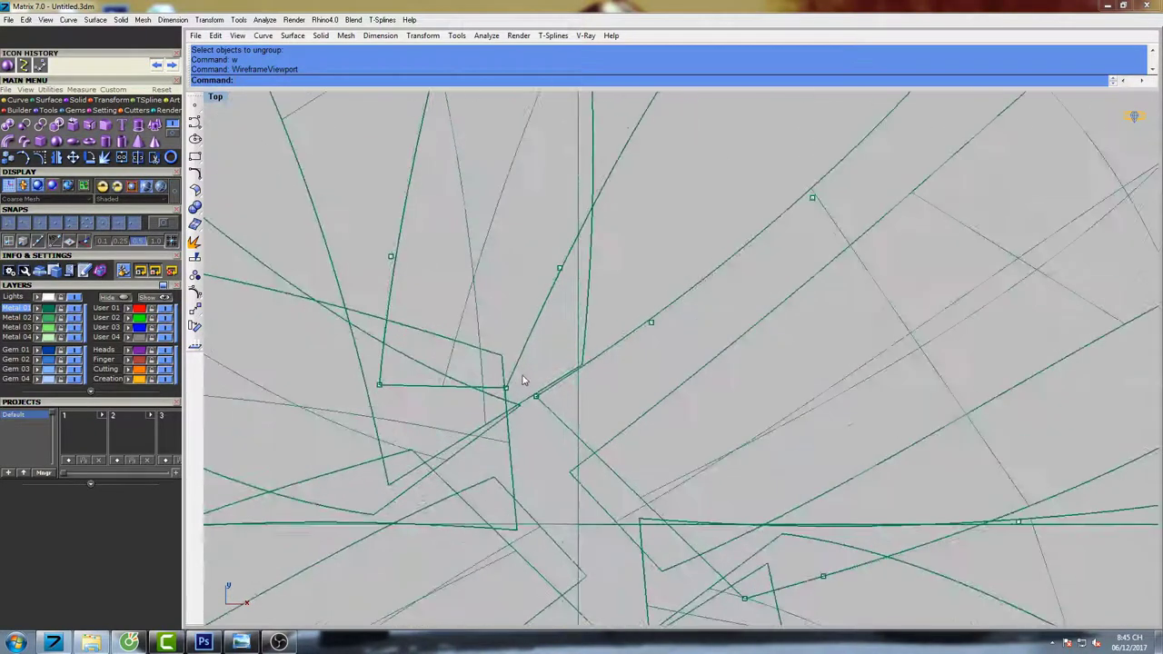
shift+drag(768, 534, 844, 622)
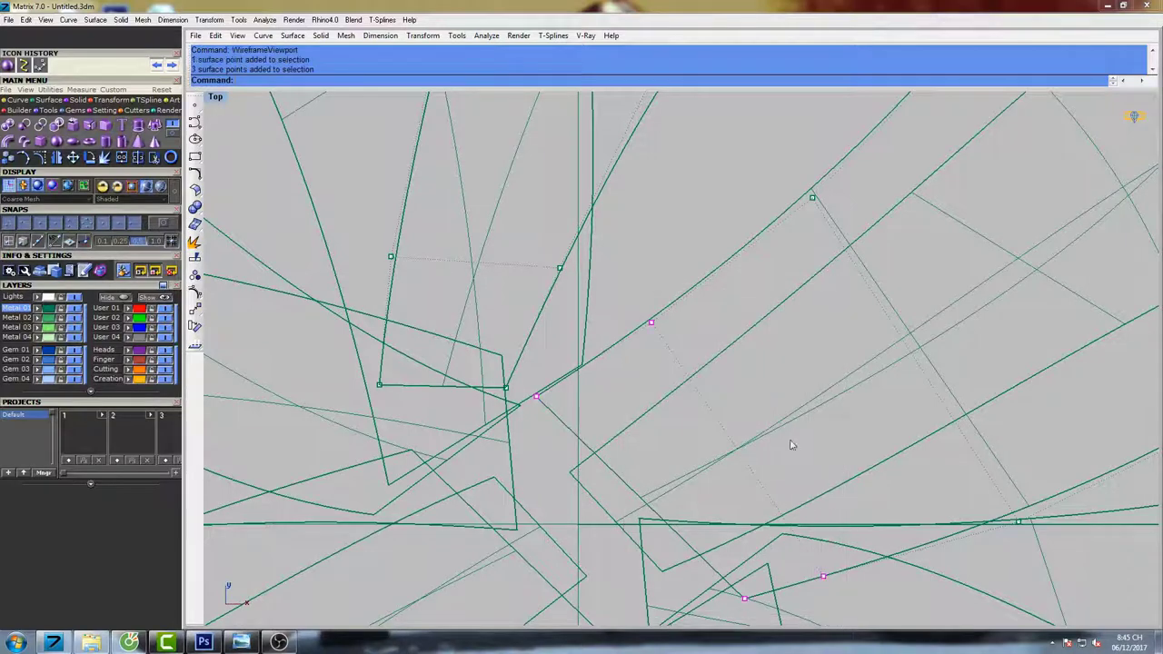
scroll(763, 383, down, 8)
scroll(908, 486, down, 5)
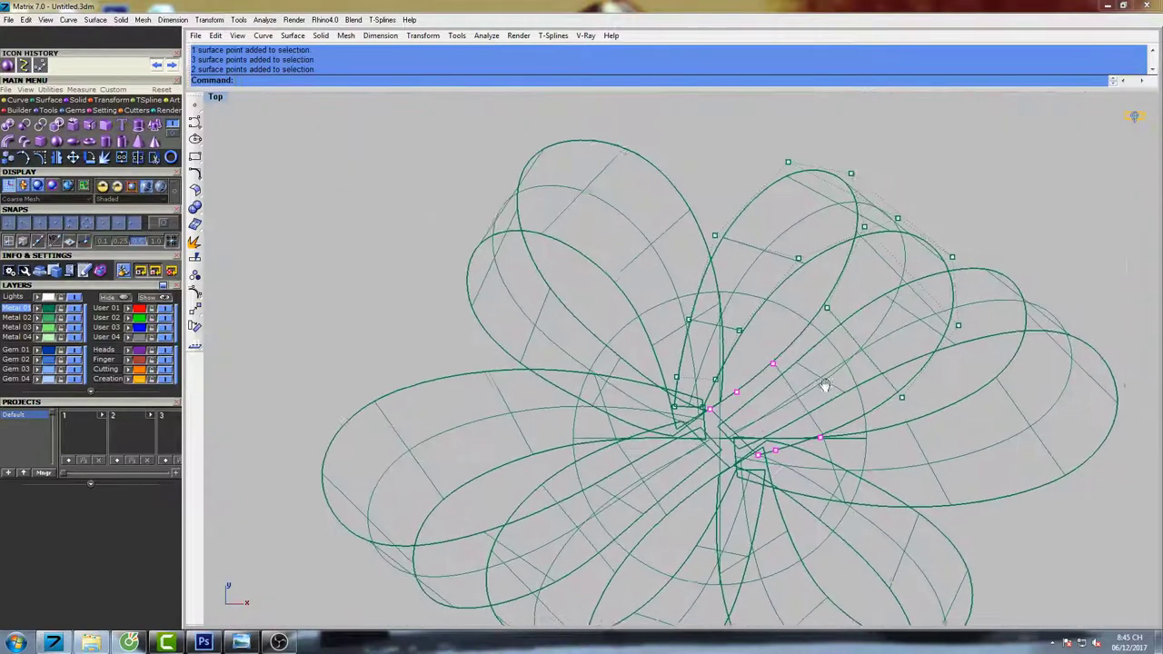
text(Move)
key(Return)
click(840, 425)
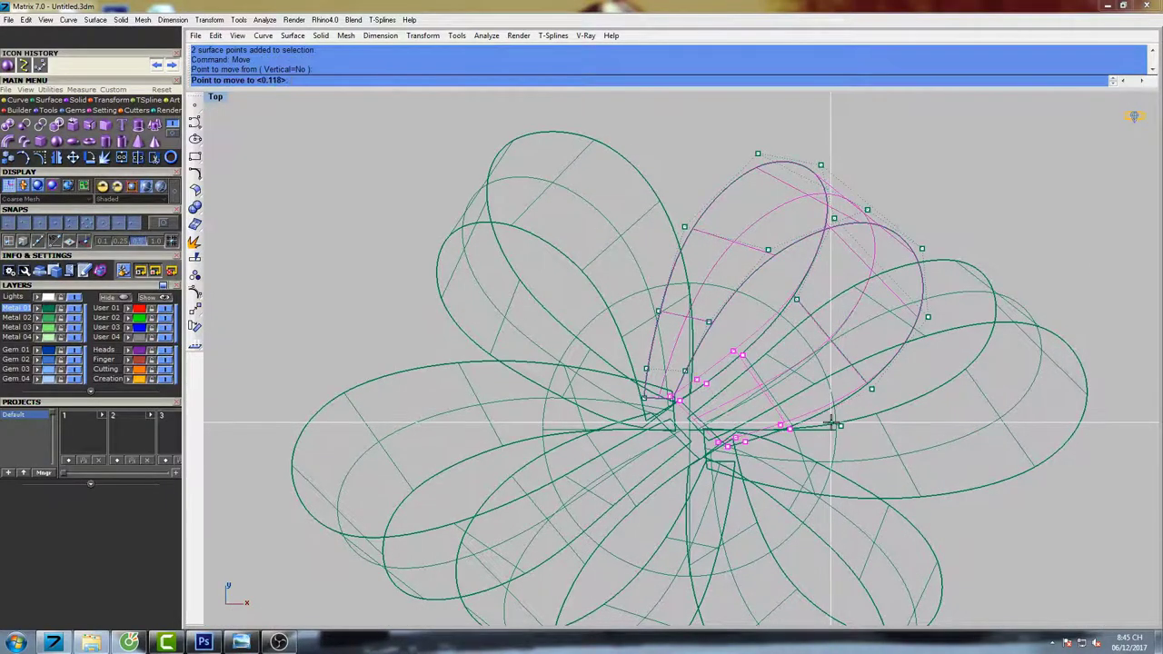
click(827, 418)
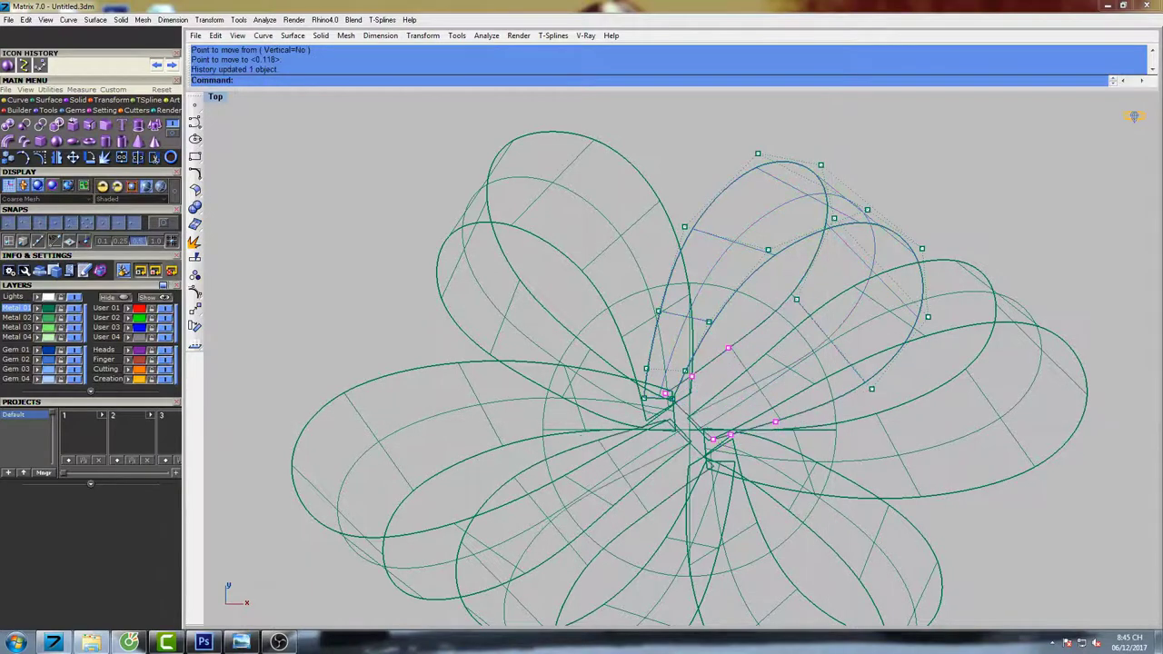
Move the pair of control points midway along the upper-right loop's right-hand strand up-left, and the far-right fold's lower point left.
click(913, 380)
right_drag(916, 381, 882, 396)
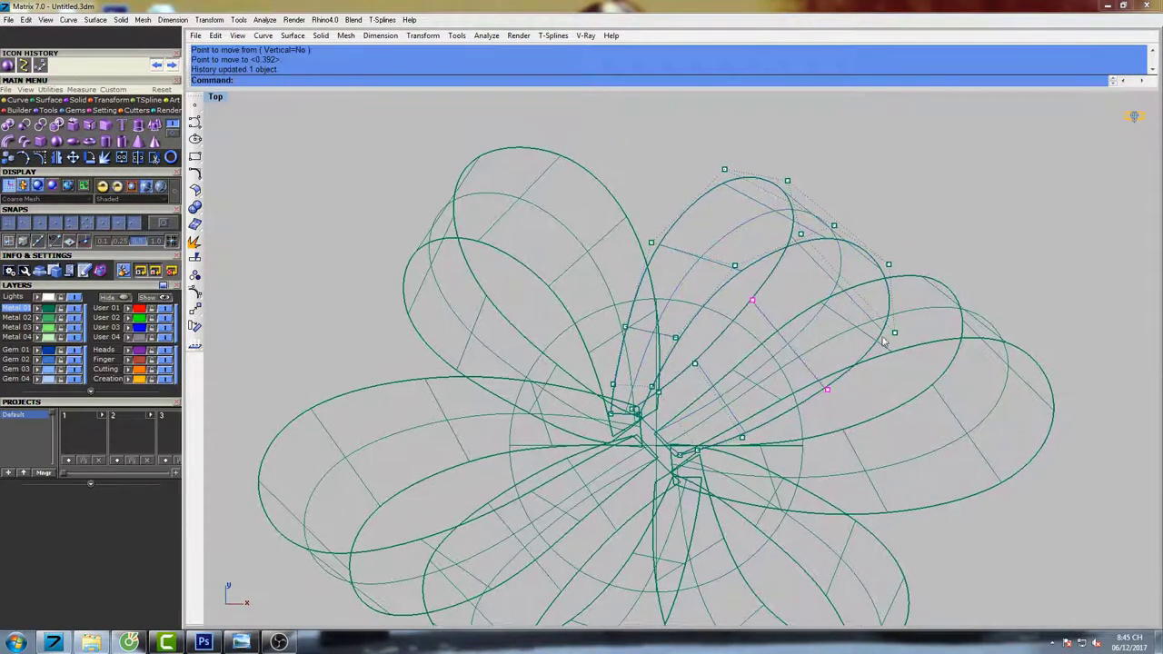
right_click(936, 334)
click(947, 337)
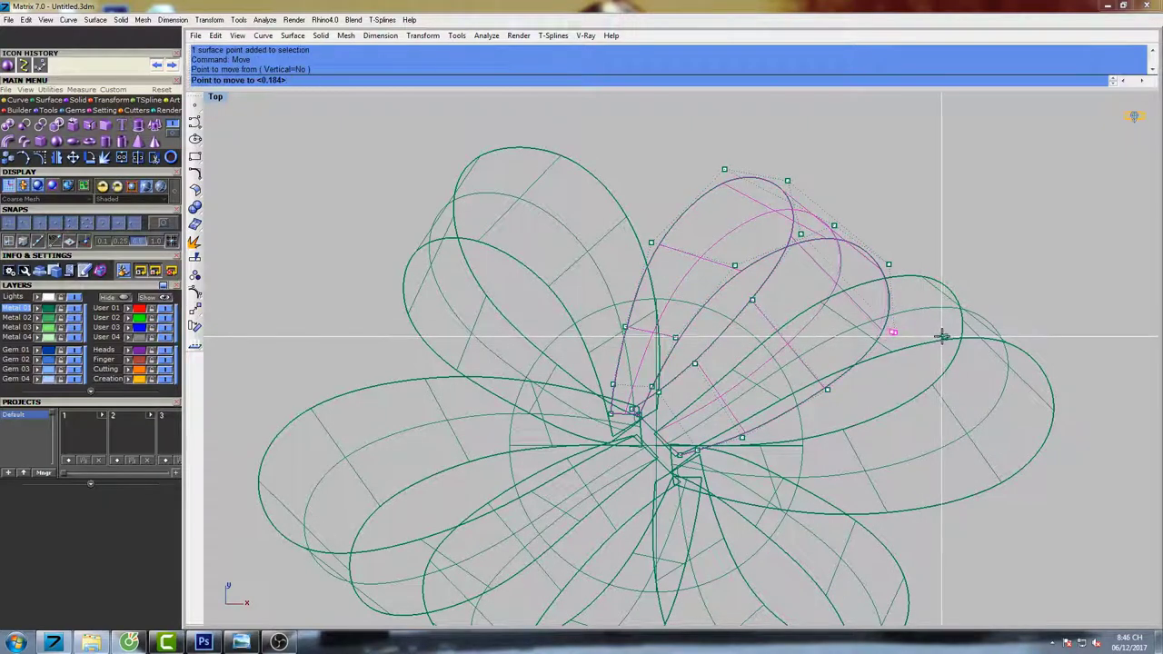
click(941, 336)
right_click(943, 336)
click(947, 335)
click(941, 333)
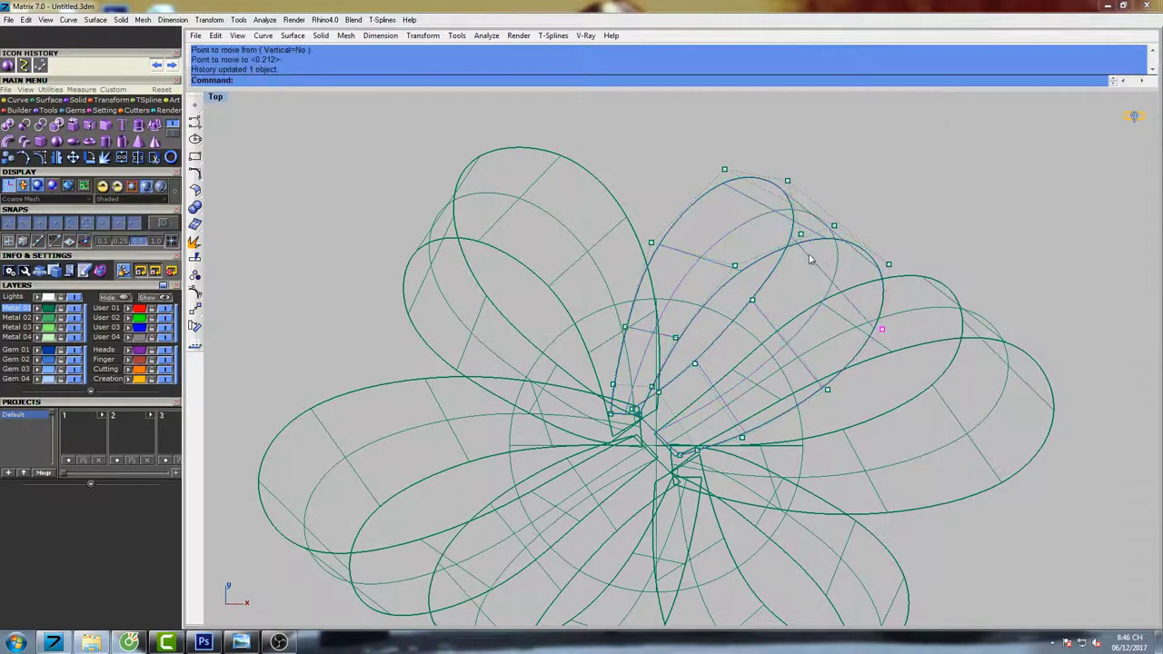
Move the control point midway along the upper-right loop's upper outer edge slightly left and up.
right_drag(692, 334, 729, 334)
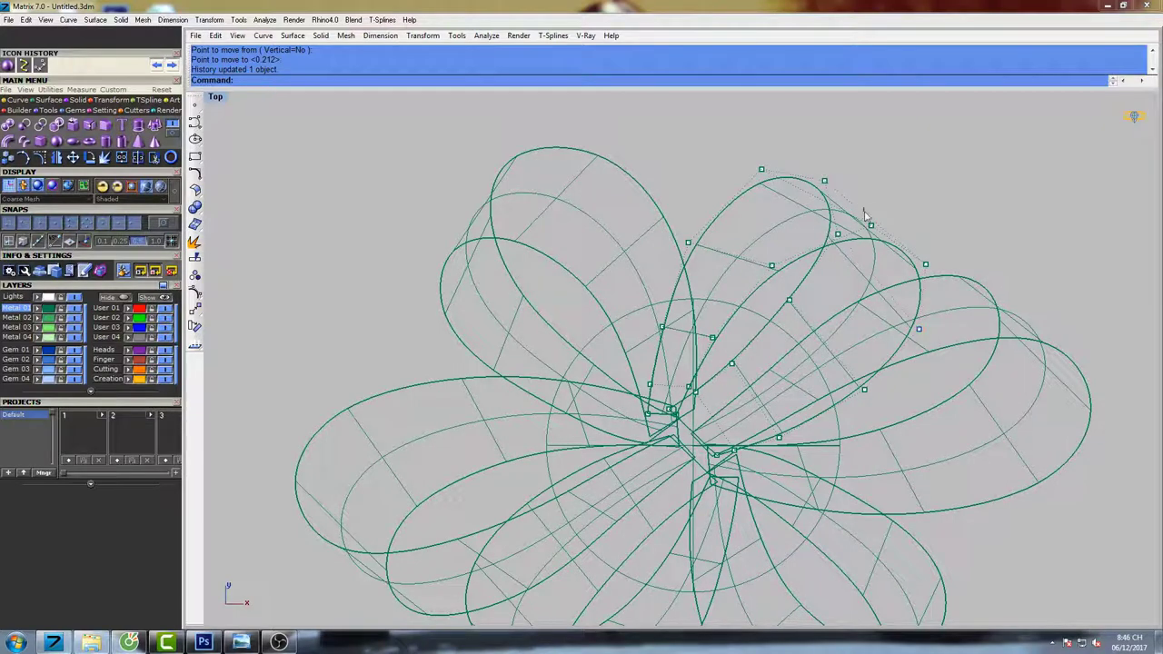
drag(863, 210, 880, 233)
right_click(904, 215)
click(907, 212)
click(903, 210)
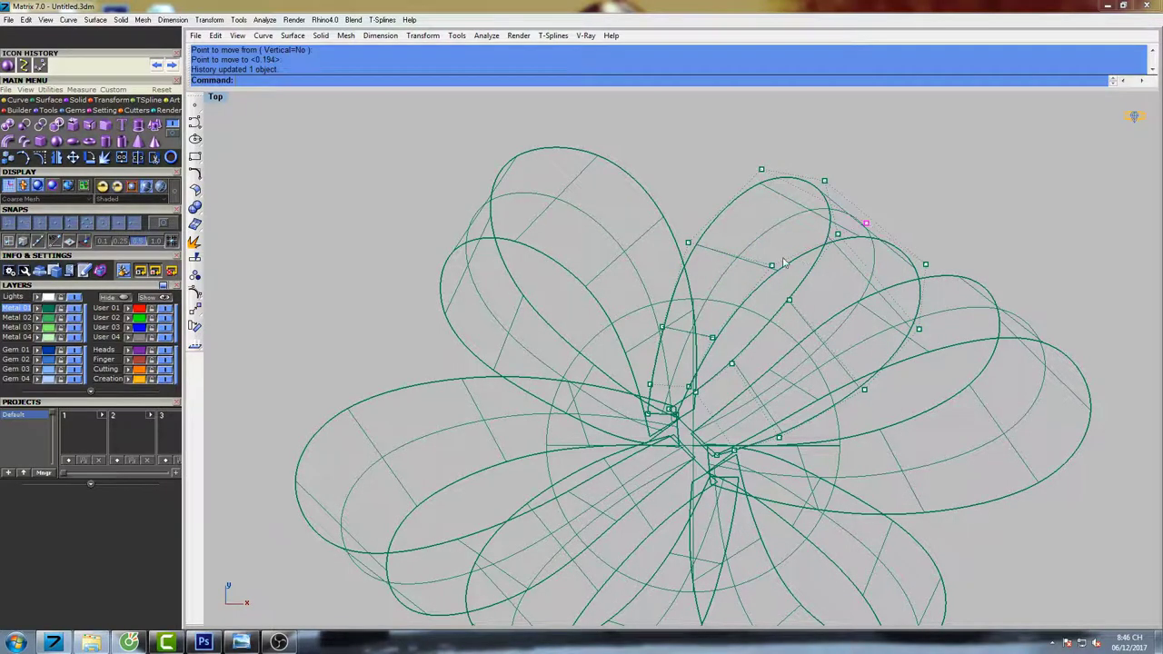
scroll(766, 333, down, 5)
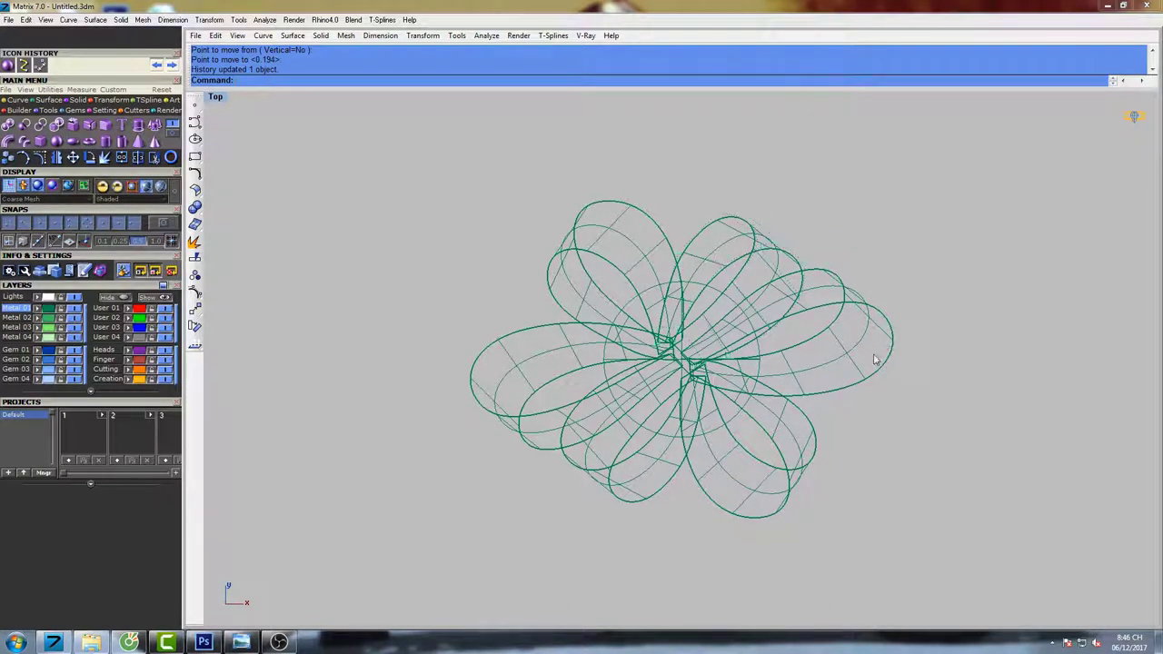
Switch the Top view to shaded display.
scroll(874, 360, down, 3)
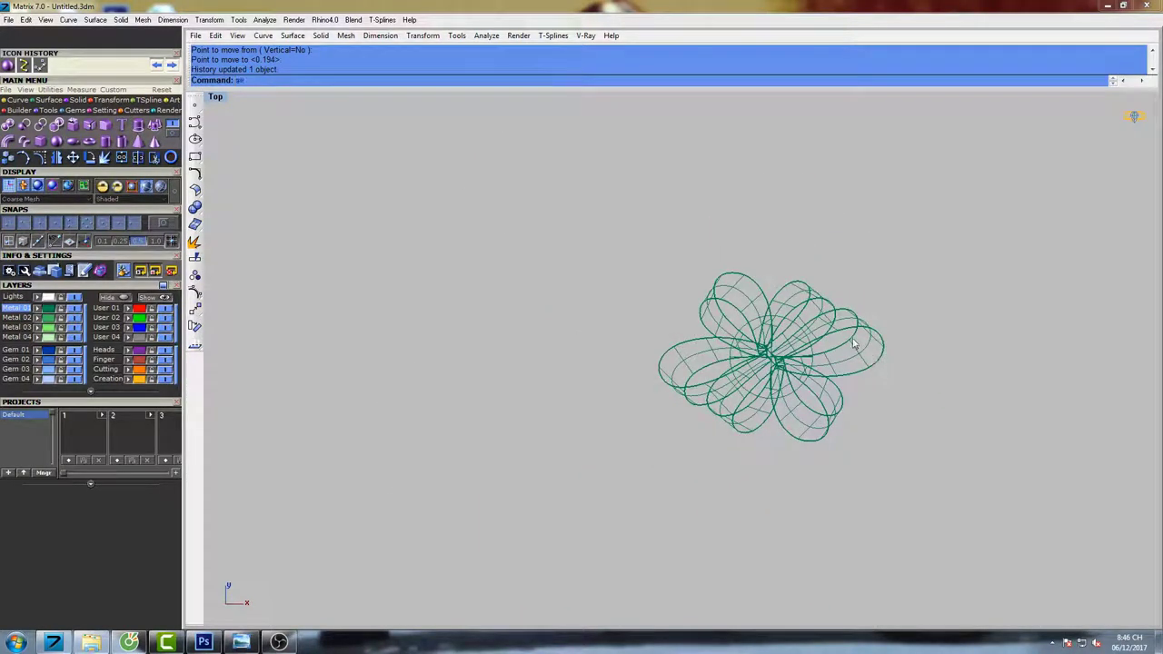
key(Return)
mouse_move(853, 343)
right_down()
mouse_move(664, 314)
mouse_move(641, 278)
right_up()
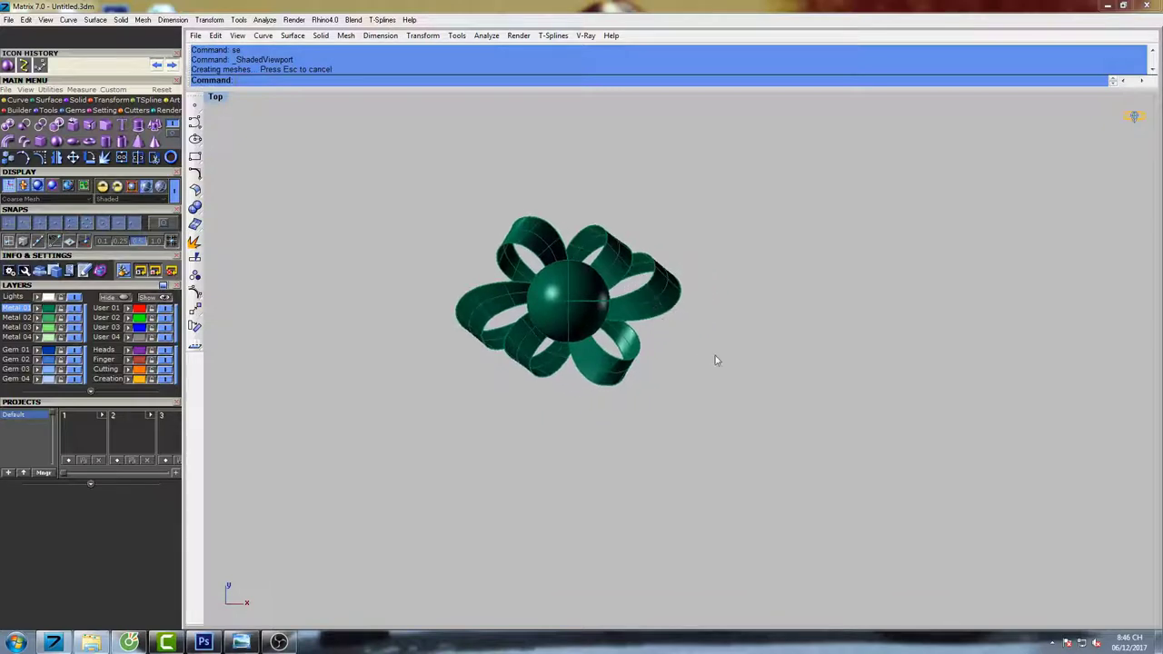
mouse_move(678, 329)
right_down()
mouse_move(682, 349)
mouse_move(649, 313)
mouse_move(634, 318)
right_up()
scroll(679, 337, up, 2)
Stretch the far-right loop slightly outward along the horizontal with Scale1D, using 0 as the origin point.
click(669, 317)
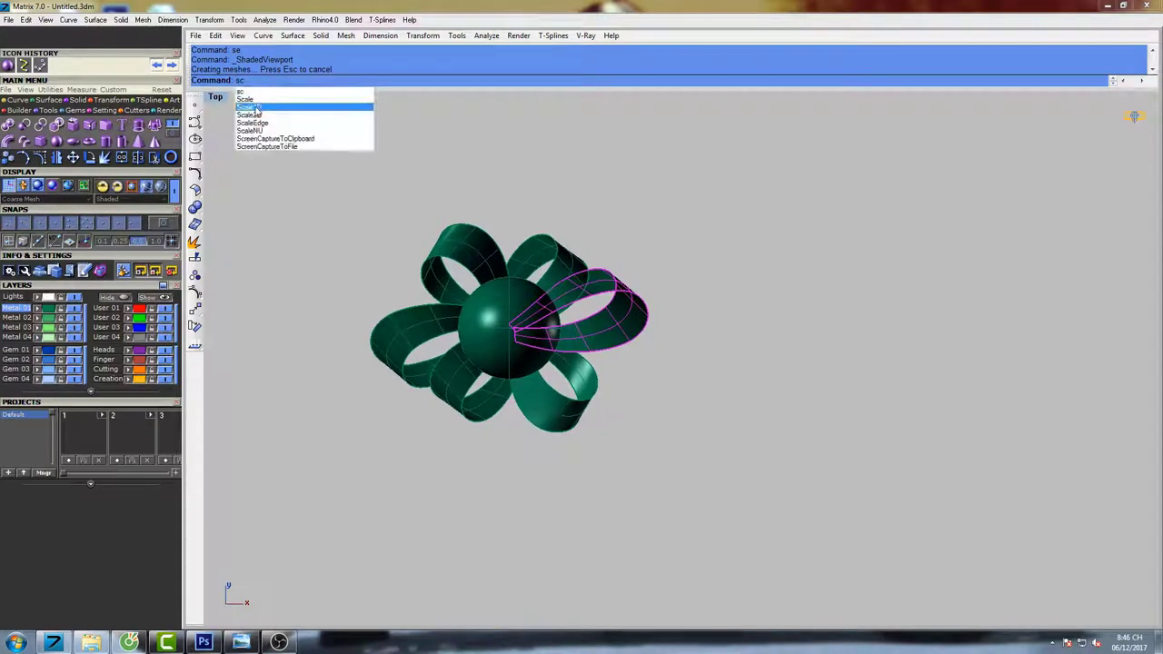
click(255, 111)
text(0)
key(Return)
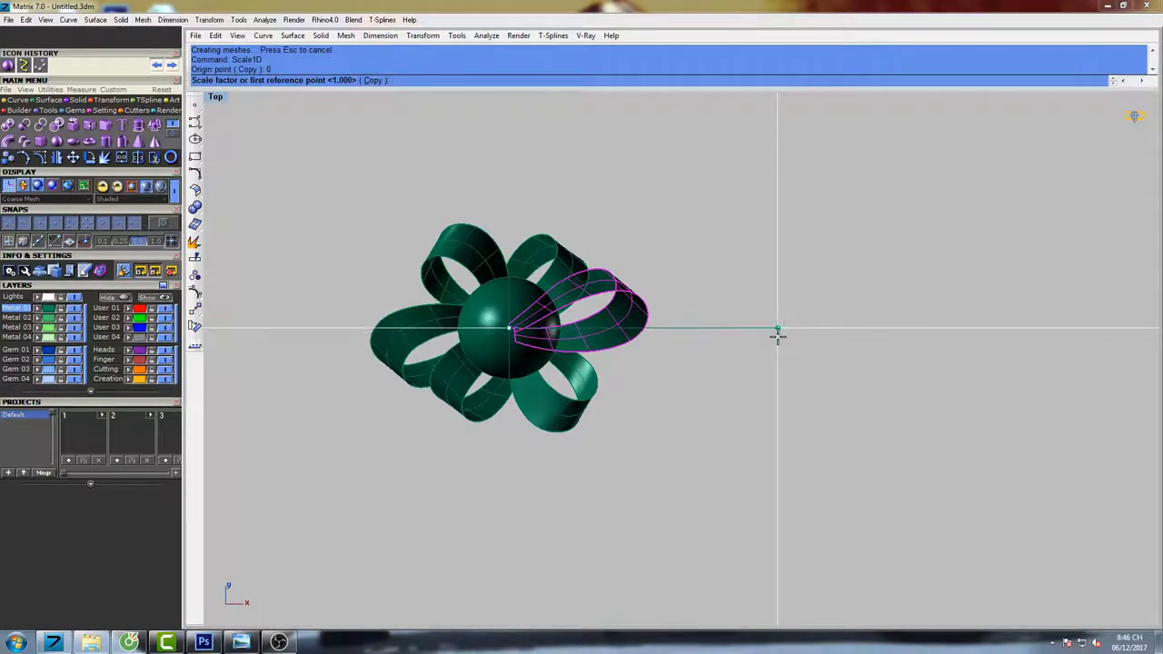
click(778, 329)
click(789, 341)
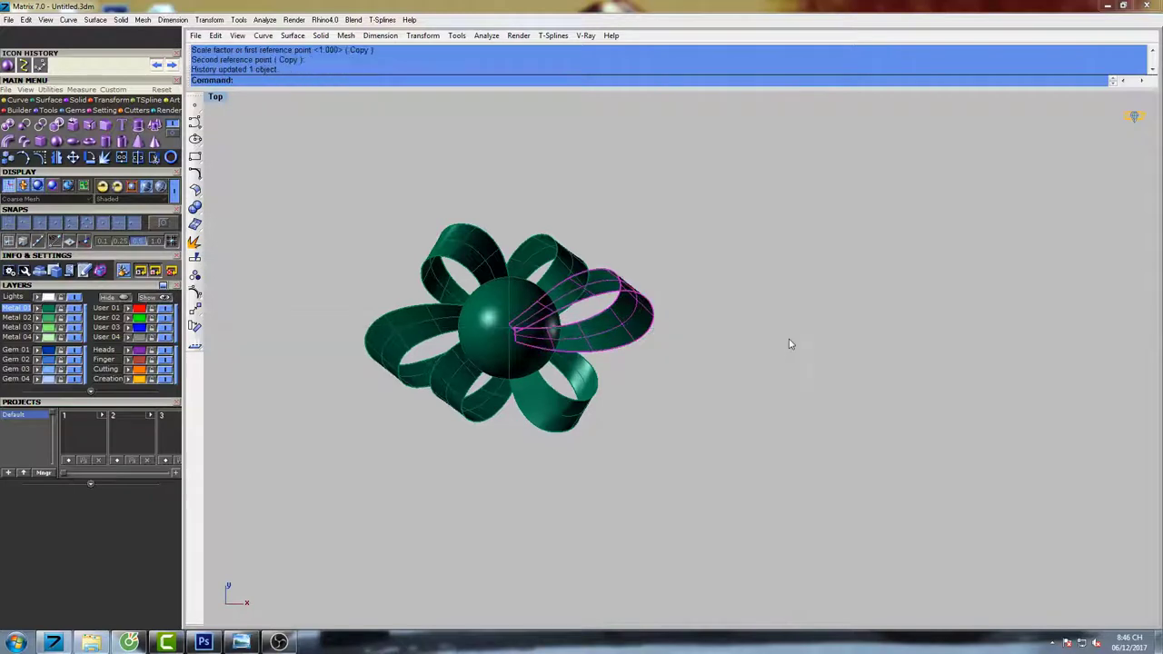
Rotate the far-right loop a few degrees clockwise about centre point 0 in the Top view.
text(Rotate)
key(Return)
text(0)
key(Return)
click(879, 293)
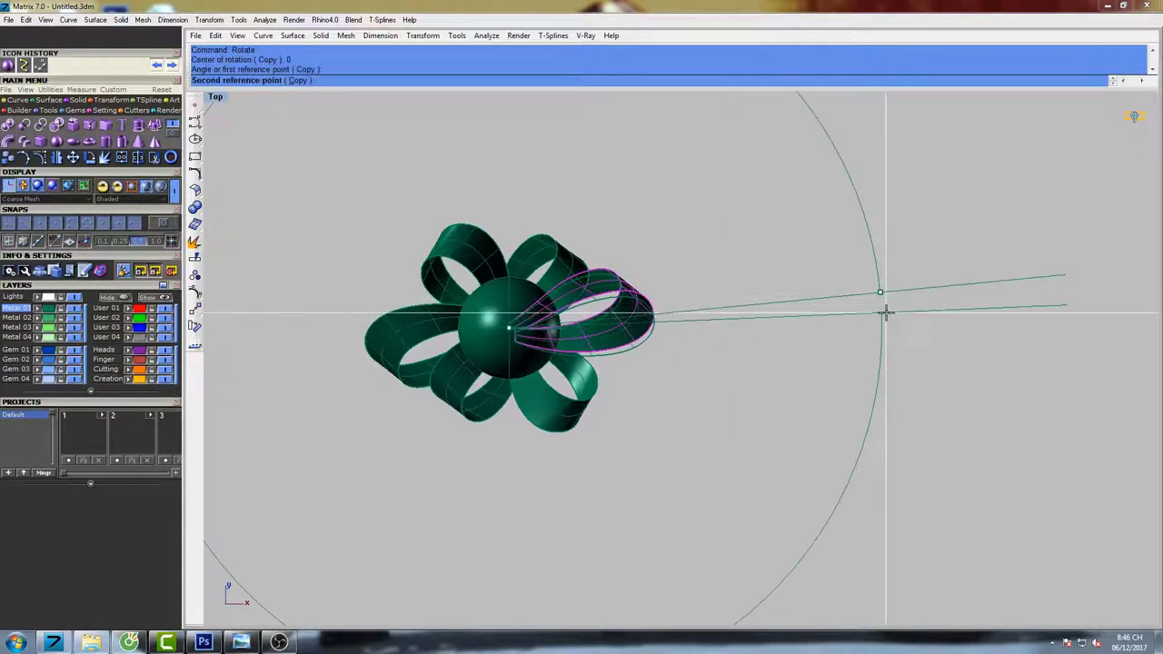
click(885, 315)
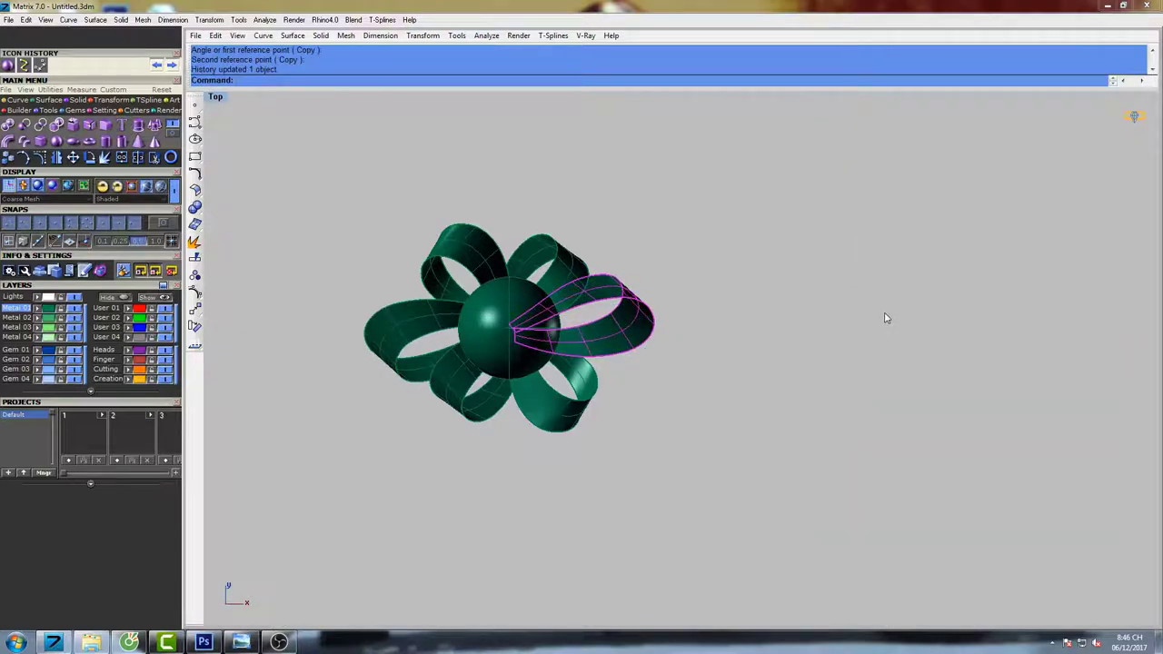
right_drag(680, 313, 709, 310)
click(698, 262)
mouse_move(696, 244)
right_down()
mouse_move(679, 244)
mouse_move(695, 238)
right_up()
scroll(594, 268, up, 6)
click(595, 266)
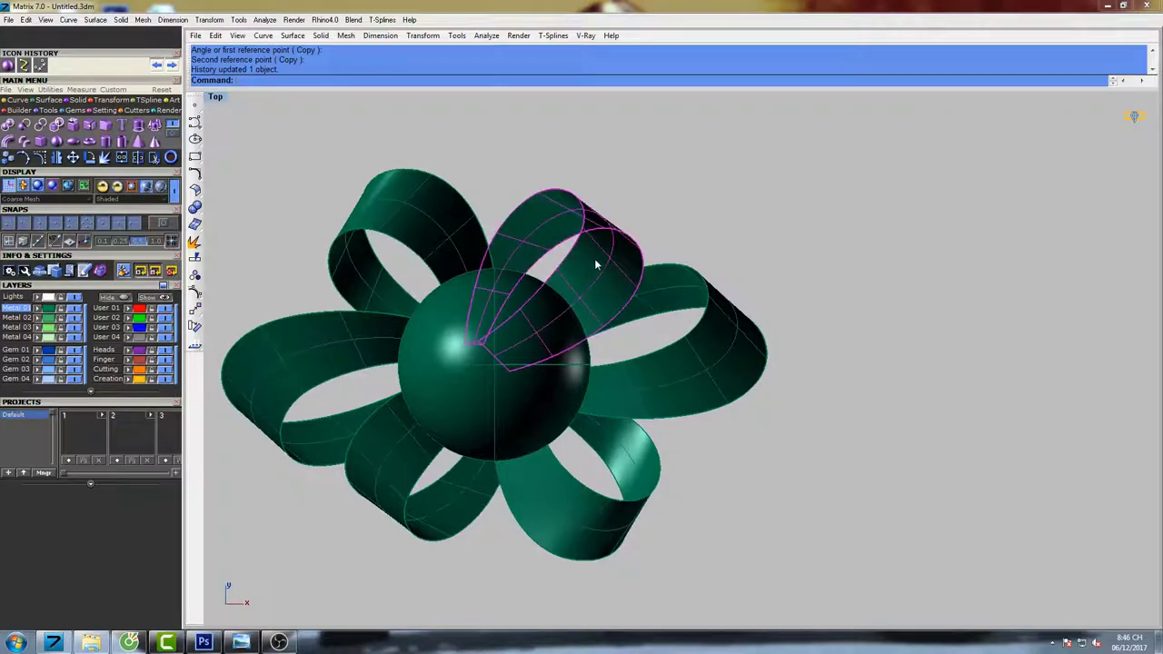
right_drag(606, 242, 604, 229)
click(637, 177)
scroll(635, 182, down, 8)
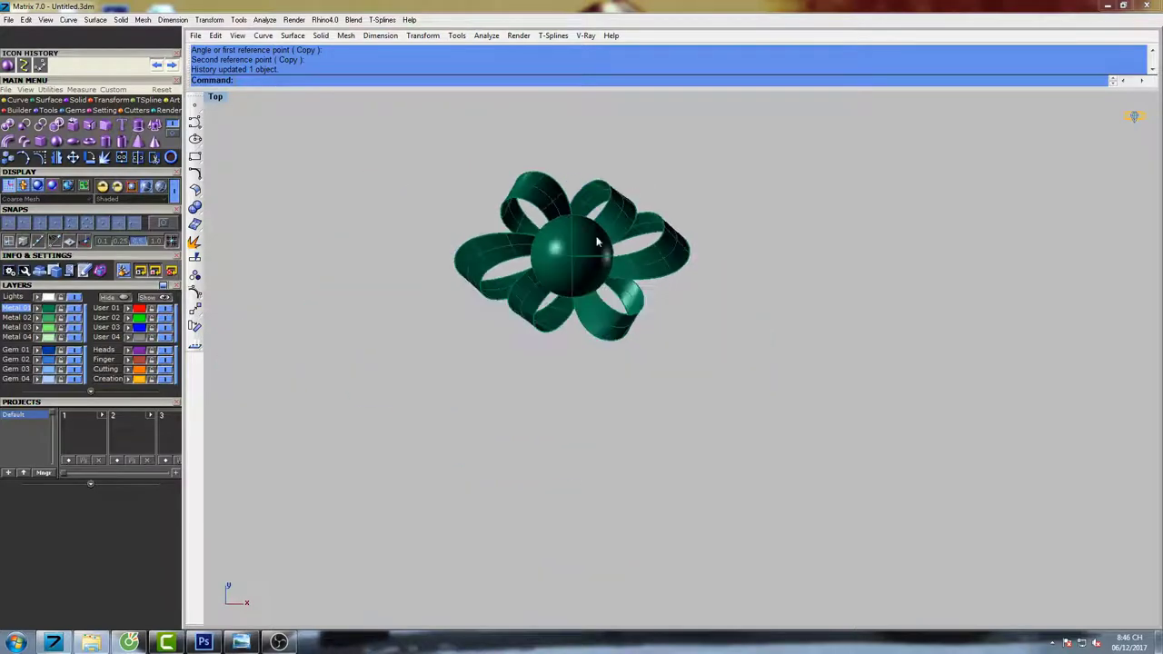
Restore the four-viewport layout and preview the bow shaded in the Front view.
double_click(213, 98)
scroll(487, 421, down, 15)
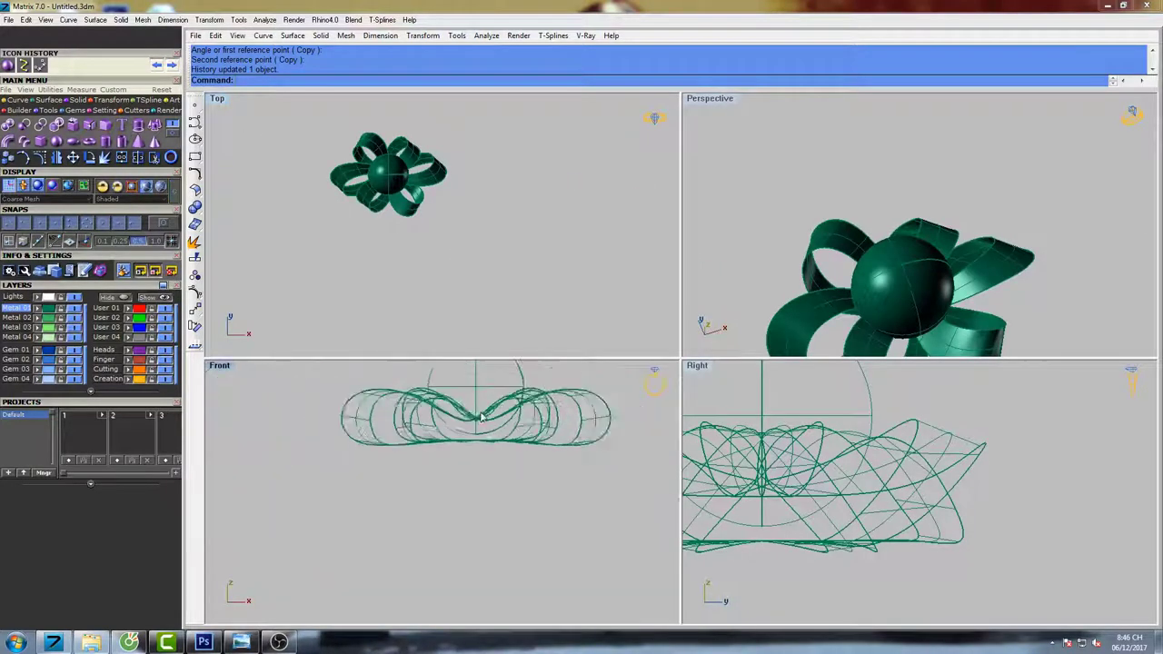
mouse_move(513, 415)
right_down()
mouse_move(468, 420)
mouse_move(480, 422)
right_up()
text(s)
key(Return)
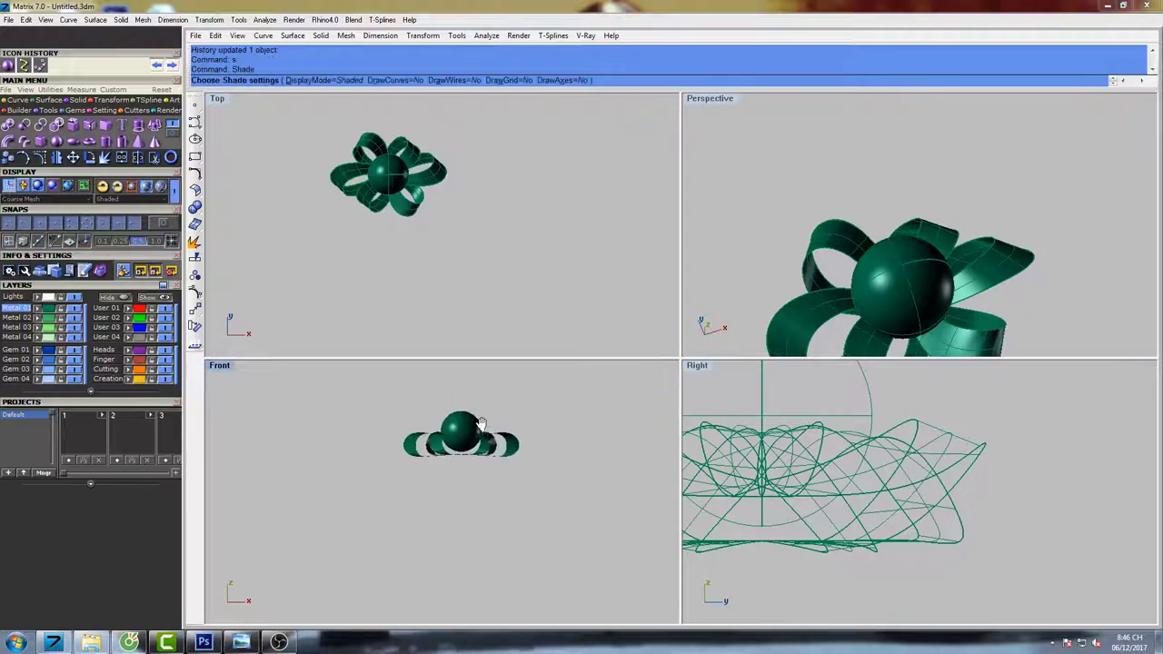
key(Escape)
Move the centre sphere straight up by about 3.16 units in the Front view.
scroll(474, 431, up, 8)
drag(491, 401, 472, 407)
right_drag(488, 407, 485, 453)
text(M)
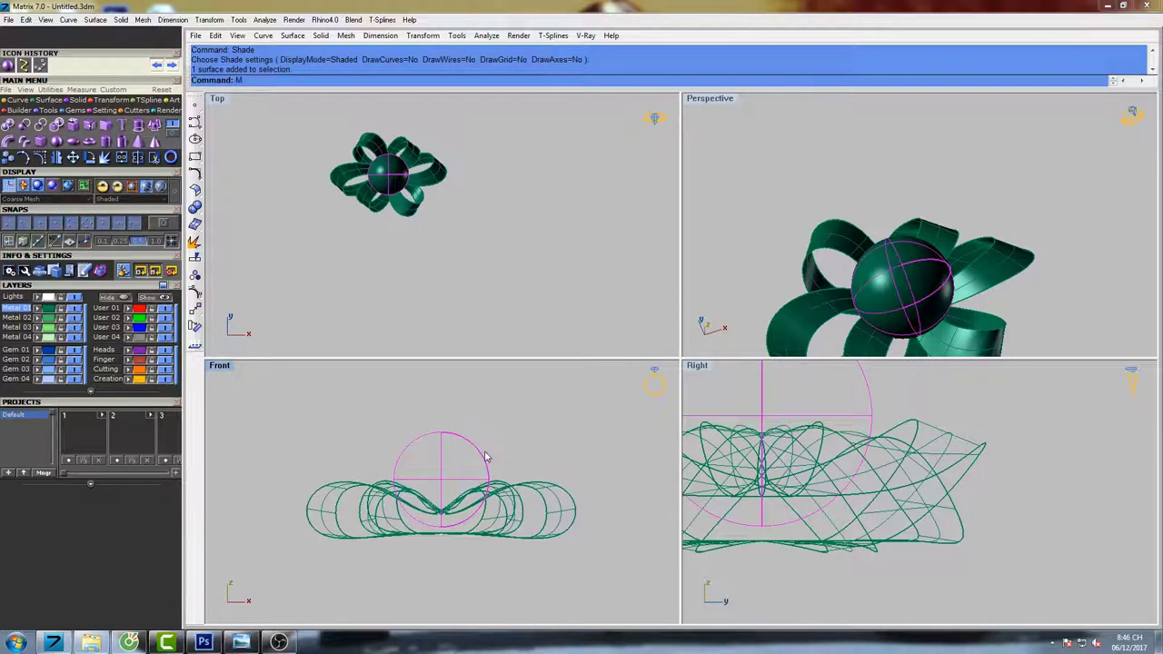
text(ove)
key(Return)
click(577, 475)
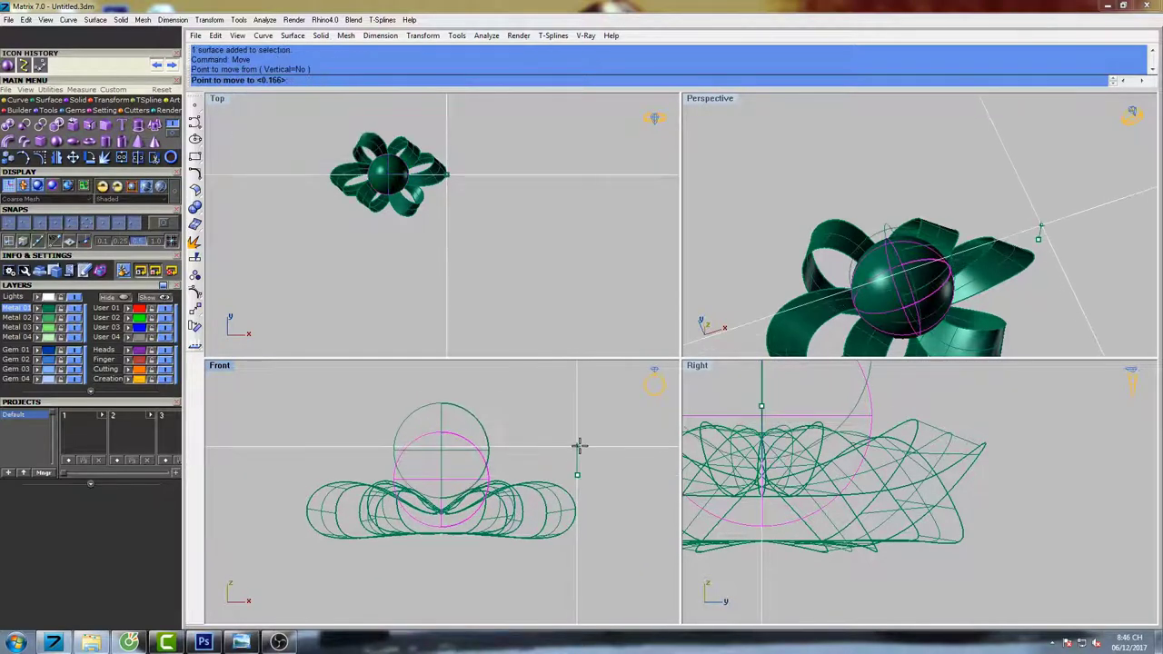
click(579, 443)
Lower the centre sphere by about 0.48 units in the Front view and check its seating on the loops in Perspective.
scroll(405, 506, up, 10)
right_drag(530, 480, 500, 488)
right_click(509, 491)
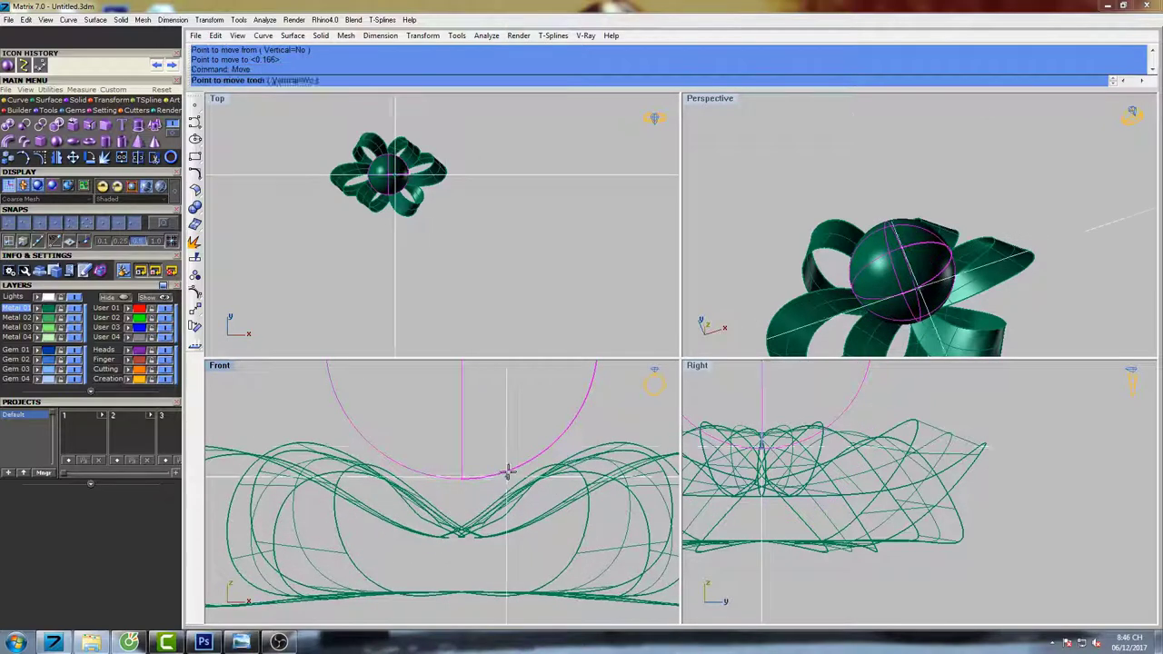
click(517, 446)
click(517, 461)
right_drag(866, 331, 1065, 221)
key(Escape)
Try lowering the centre sphere by a further 0.26 units or so in the Front view, and undo that move.
click(968, 156)
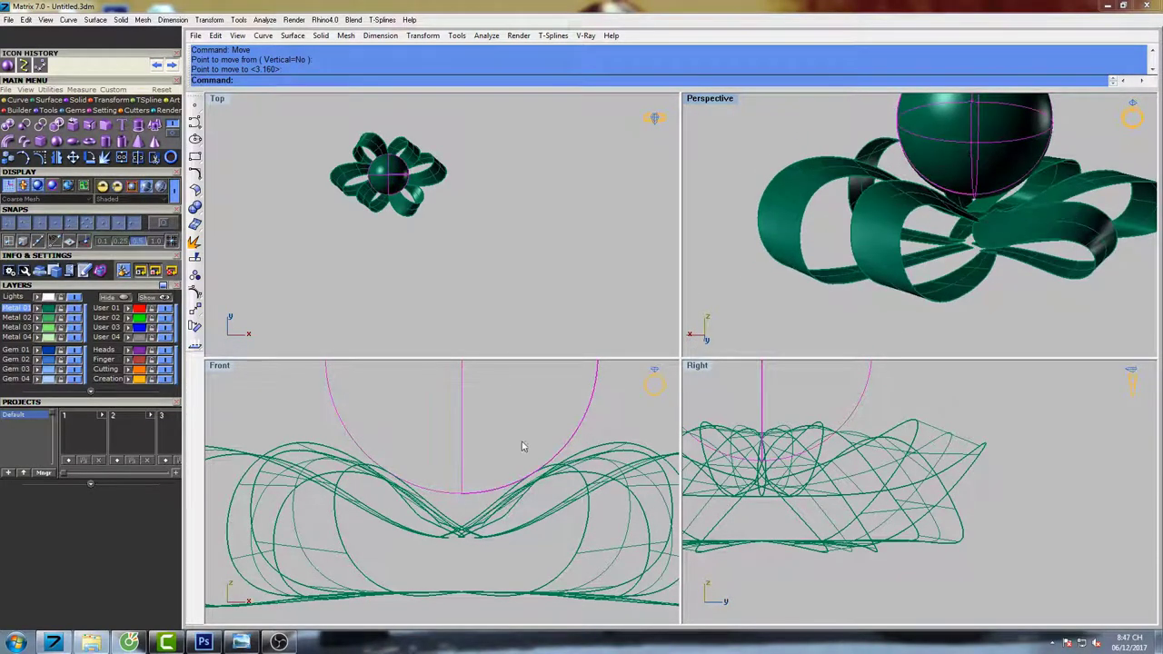
right_drag(508, 447, 471, 442)
text(move)
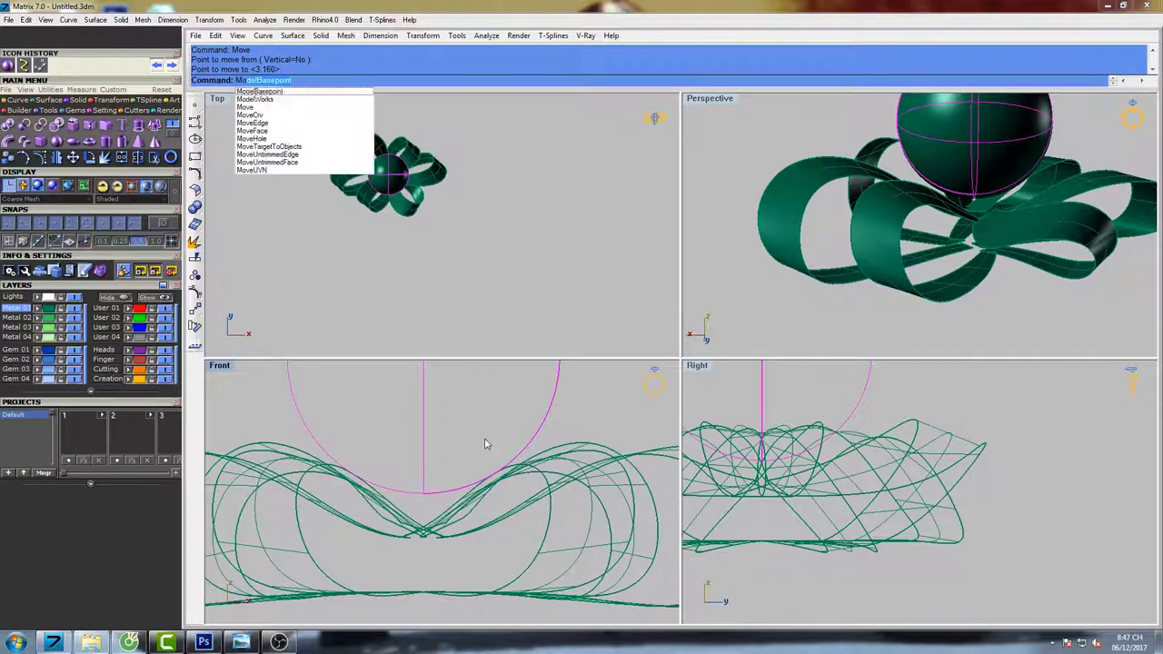
key(Return)
click(488, 424)
click(489, 430)
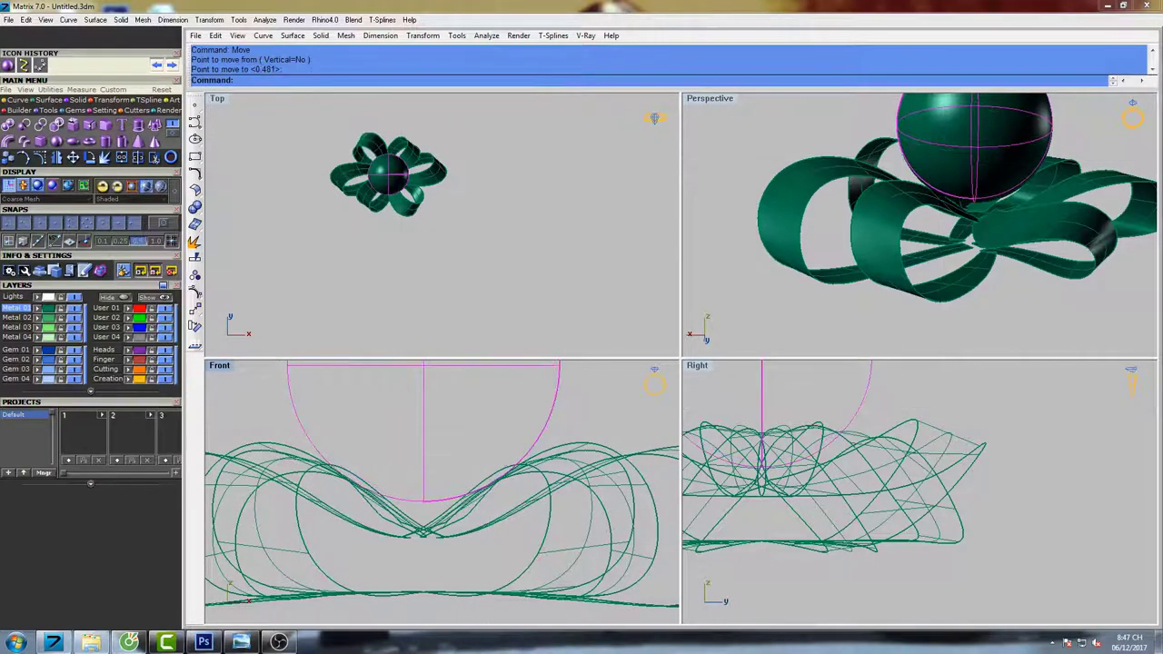
right_drag(904, 238, 1014, 247)
key(Escape)
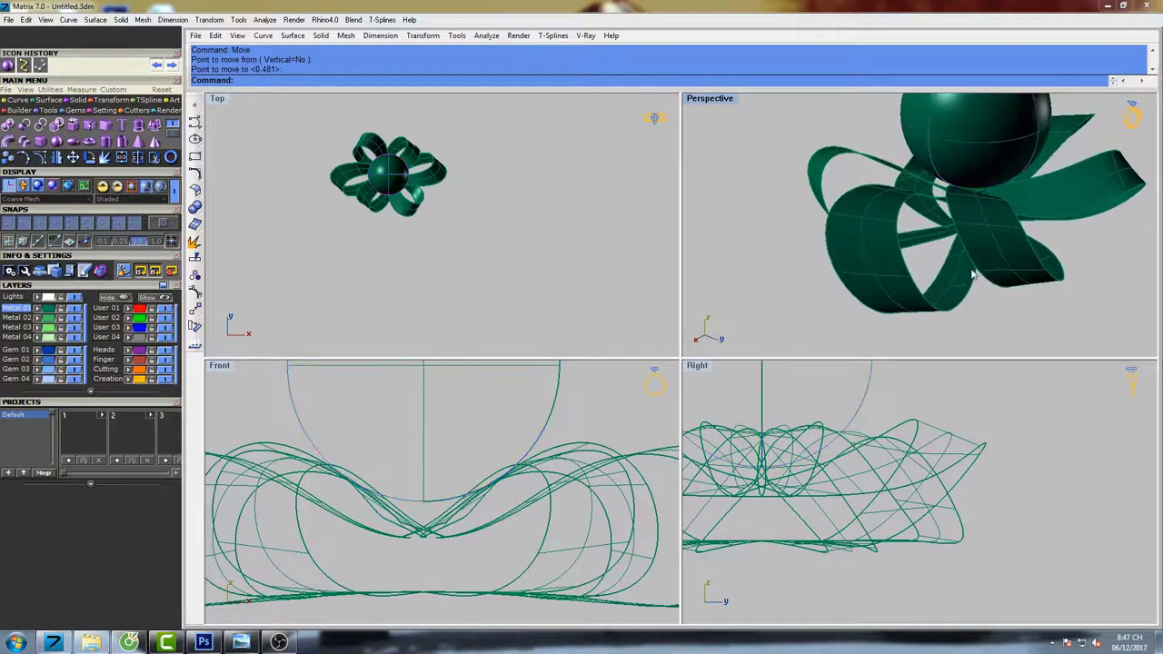
key(ctrl+z)
scroll(561, 423, down, 5)
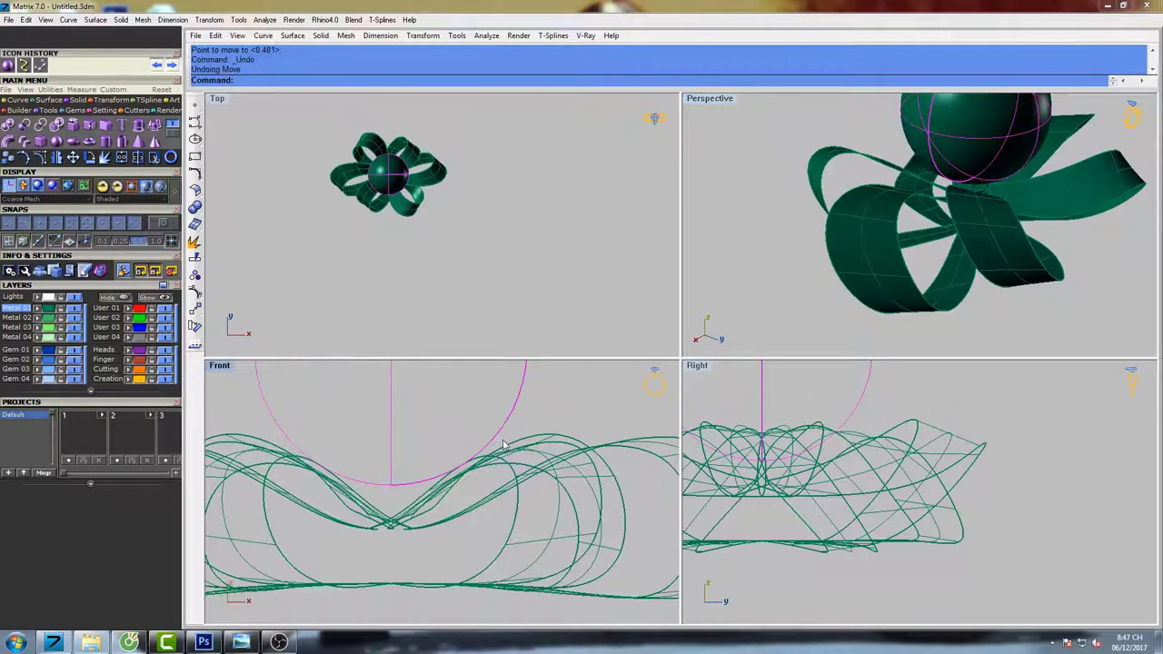
click(561, 421)
Draw a circle of diameter 20 centred on point 0 in the Front view.
scroll(562, 421, down, 6)
right_drag(561, 420, 496, 412)
click(18, 100)
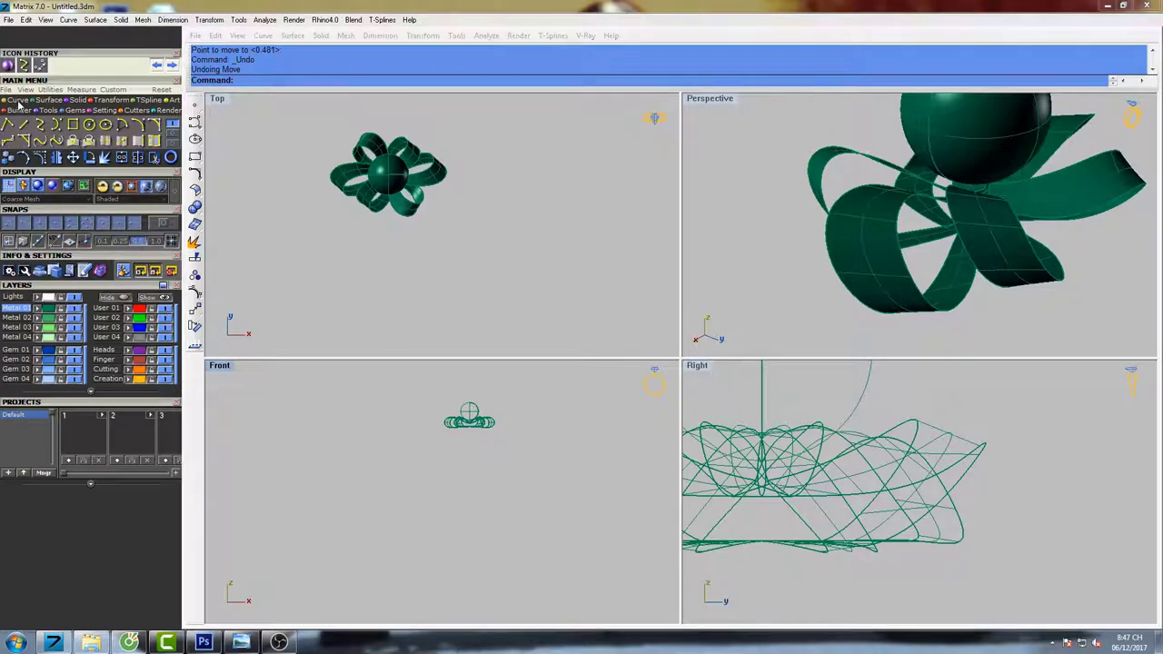
click(90, 125)
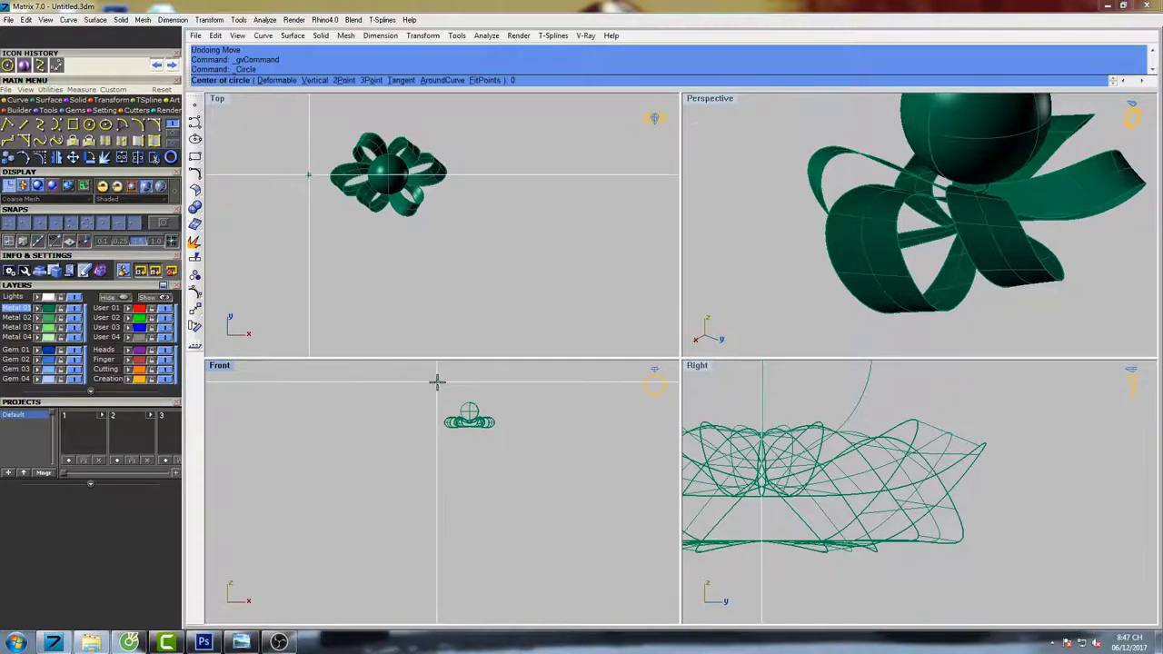
click(468, 416)
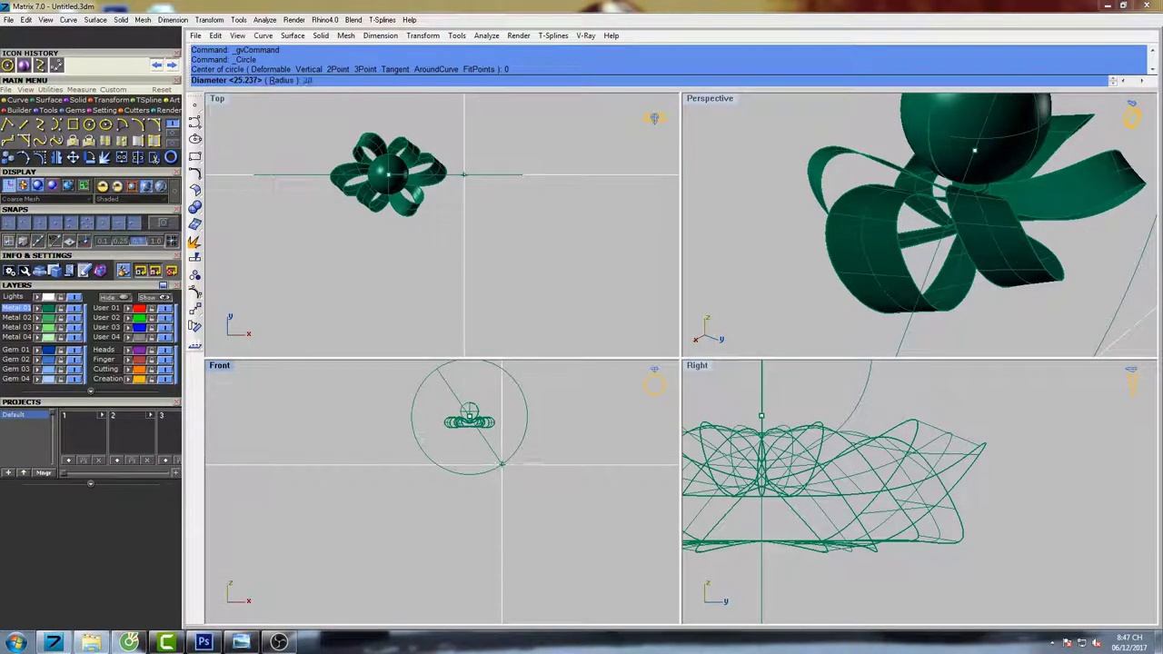
text(20)
key(Return)
scroll(490, 412, up, 4)
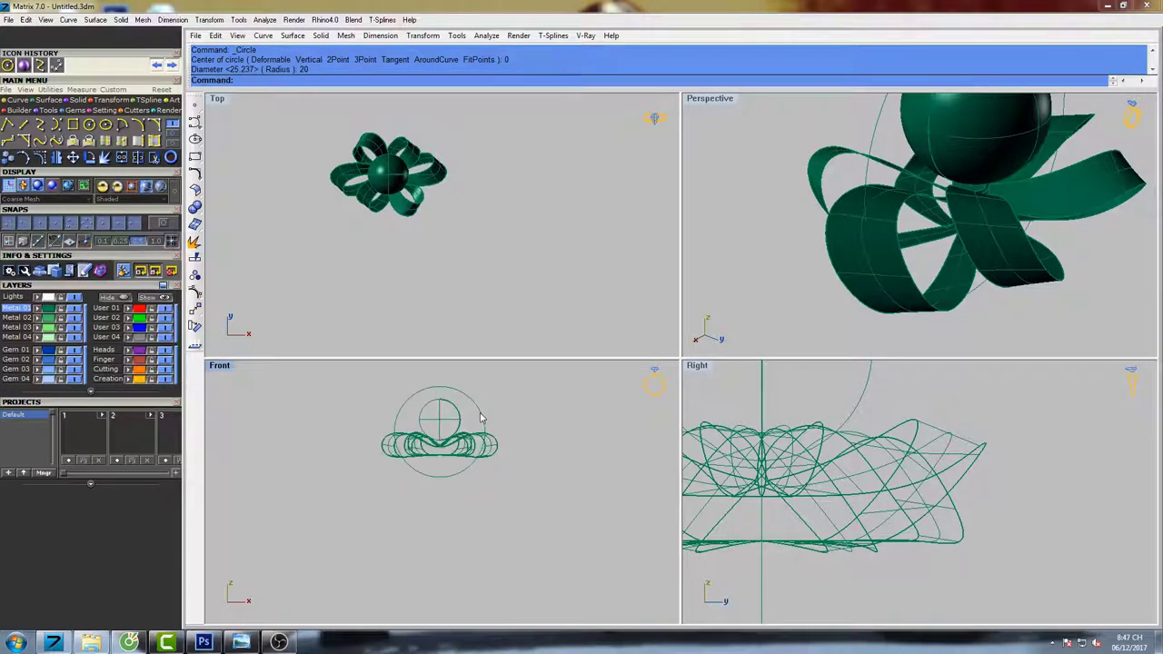
Move the sphere and all six loops straight up by about 16.28 units in the Front view, leaving the circle in place.
click(482, 416)
right_drag(501, 415, 464, 420)
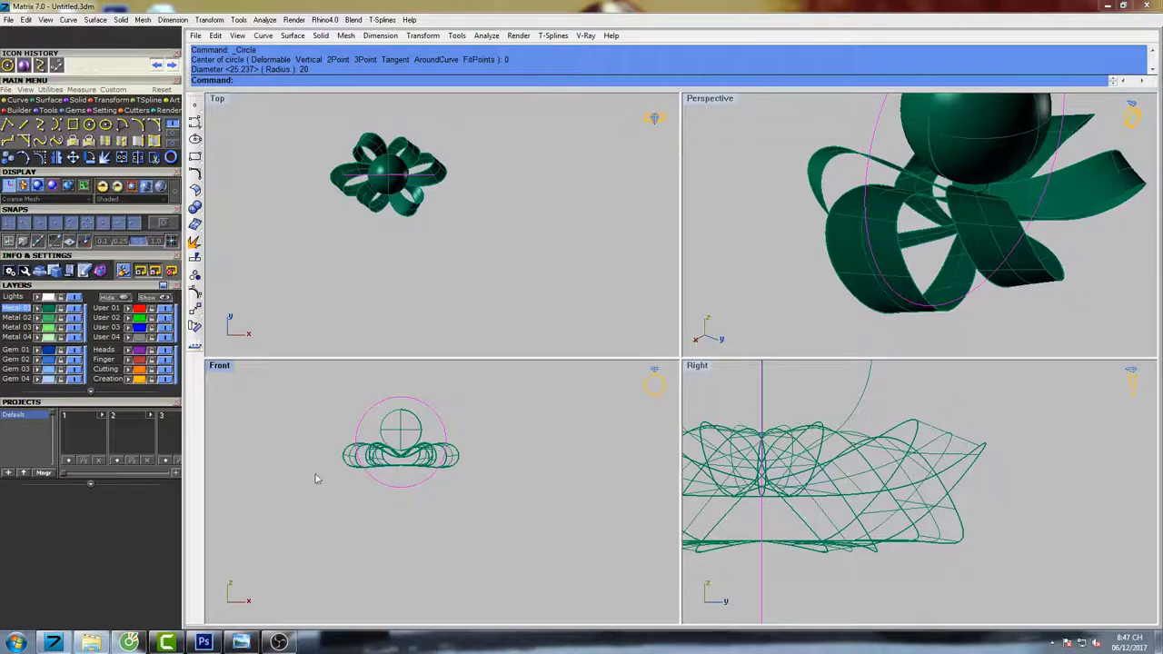
drag(315, 474, 505, 409)
right_drag(505, 409, 519, 473)
key(Return)
click(504, 497)
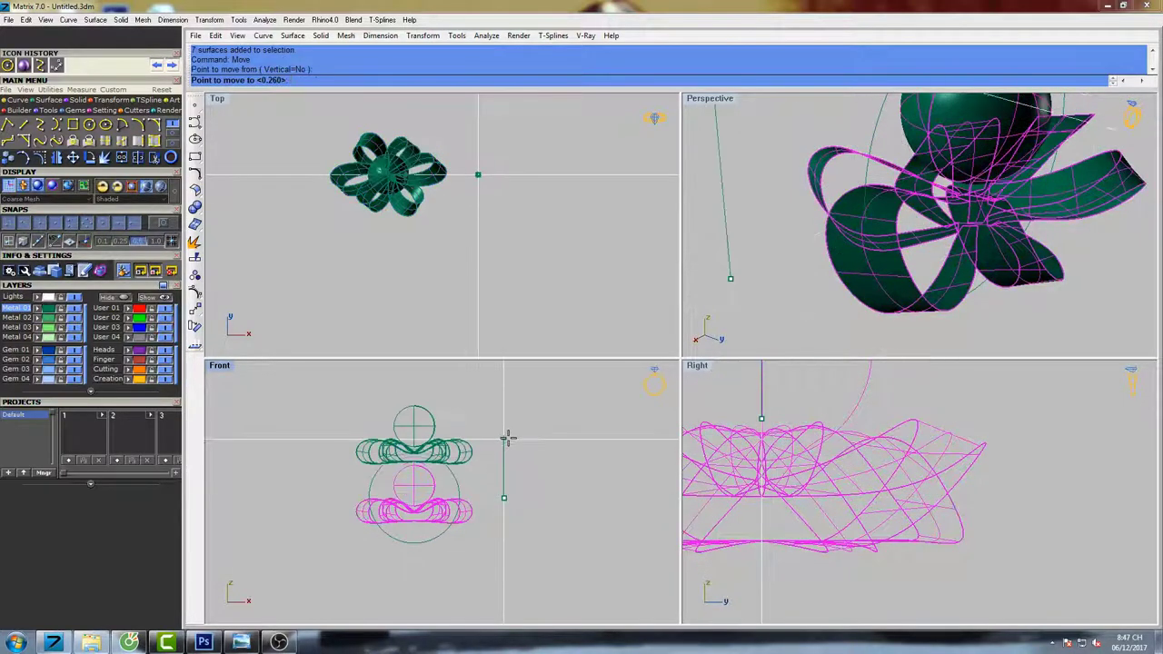
click(508, 424)
Lower the sphere and all six loops slightly in the Front view, closer to the top of the circle.
scroll(423, 445, up, 10)
right_click(421, 423)
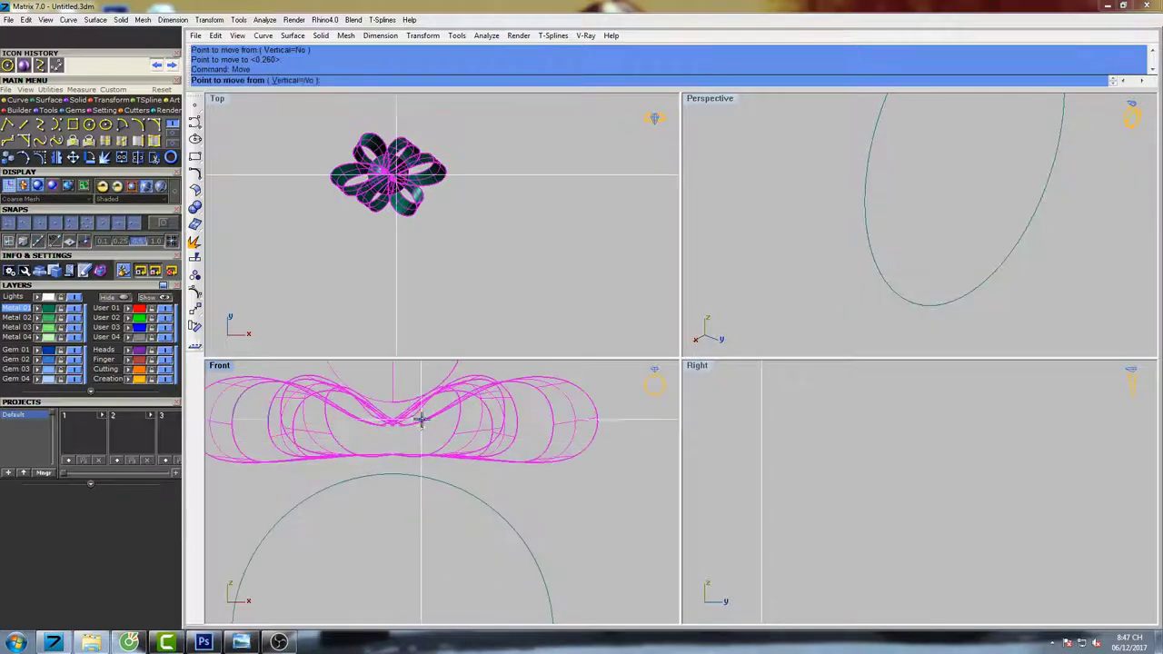
click(421, 427)
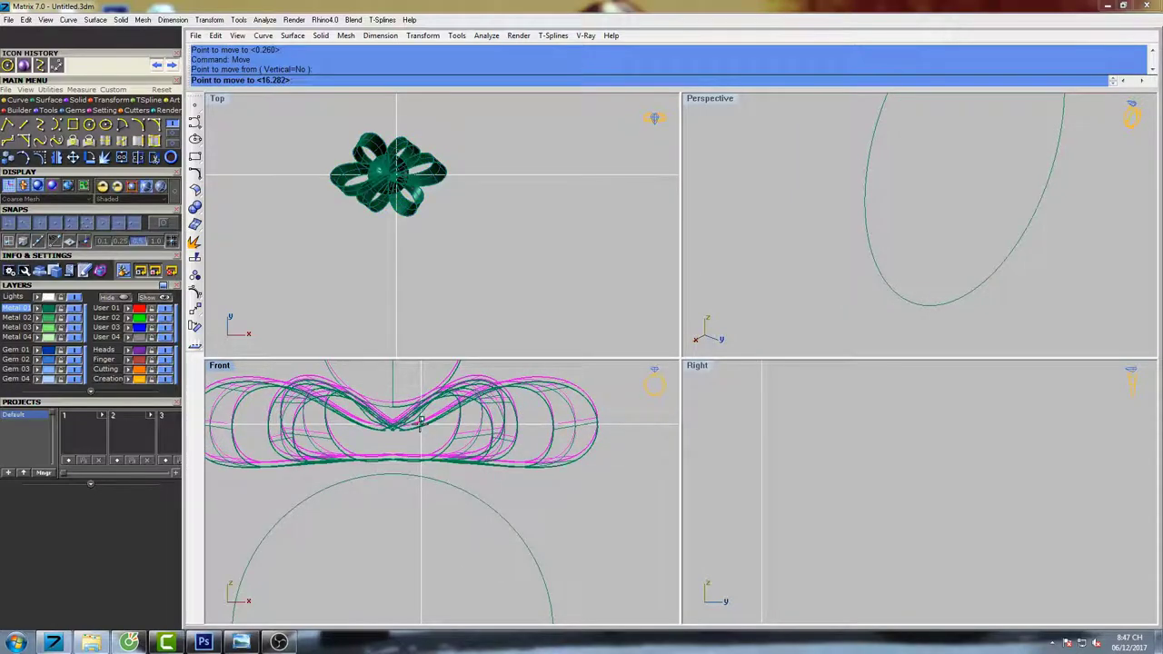
click(421, 425)
scroll(427, 436, down, 6)
scroll(473, 445, down, 8)
right_drag(452, 427, 491, 433)
click(512, 448)
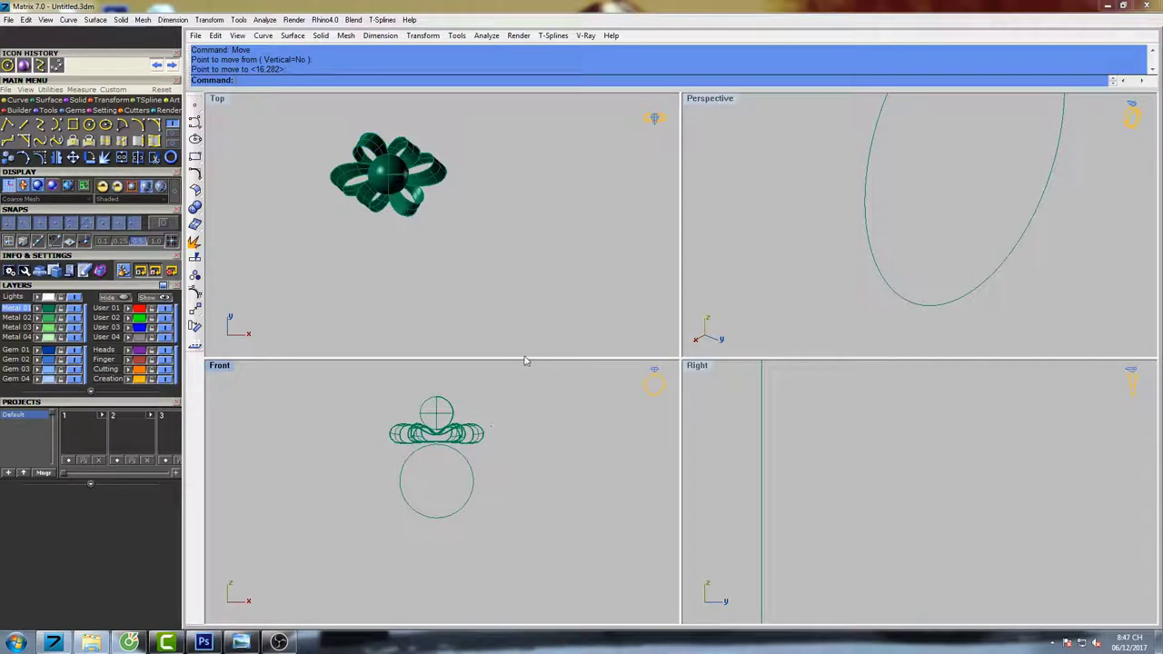
Inspect from below how the bow sits on the circle in an enlarged Perspective view.
double_click(715, 100)
scroll(739, 200, down, 9)
right_drag(763, 172, 621, 263)
scroll(591, 233, up, 8)
double_click(238, 99)
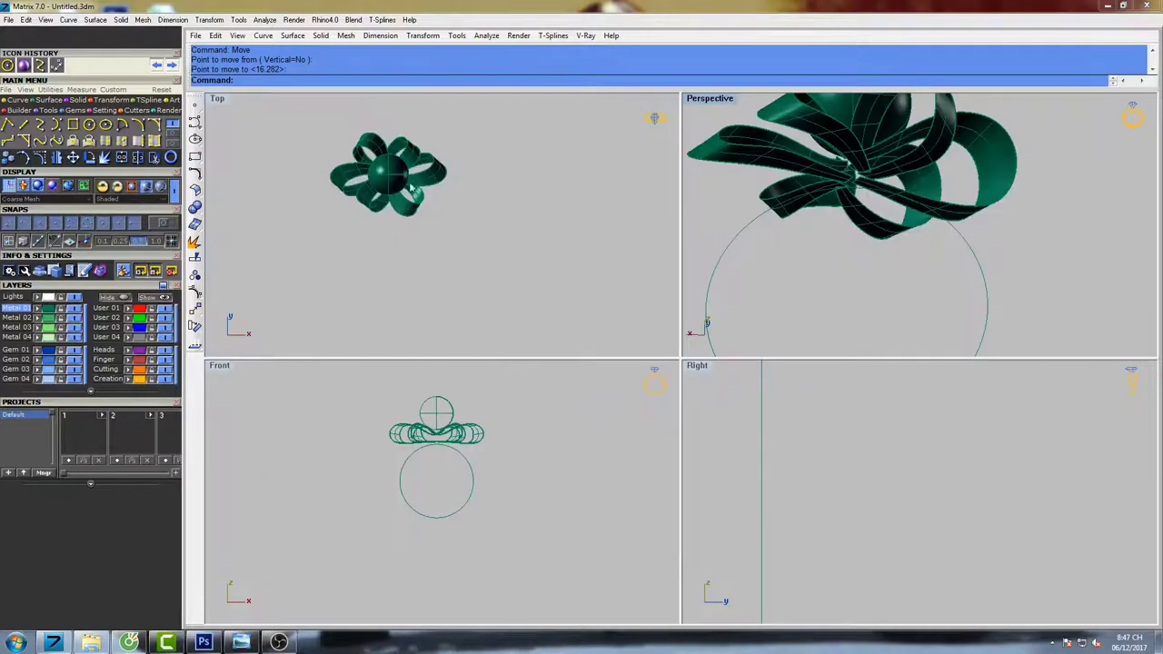
Maximize the Top view and hide the centre sphere.
double_click(221, 103)
right_drag(603, 322, 517, 291)
key(Return)
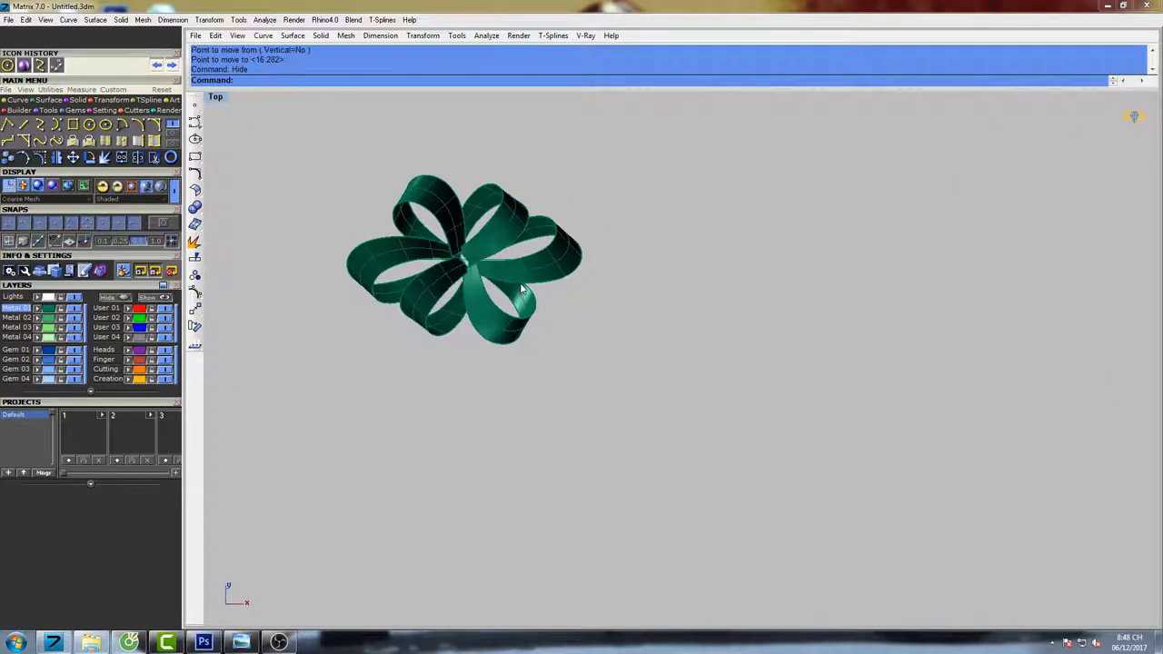
Switch the Top view to wireframe display and turn on the control points of the far-right loop.
scroll(466, 250, up, 8)
click(669, 203)
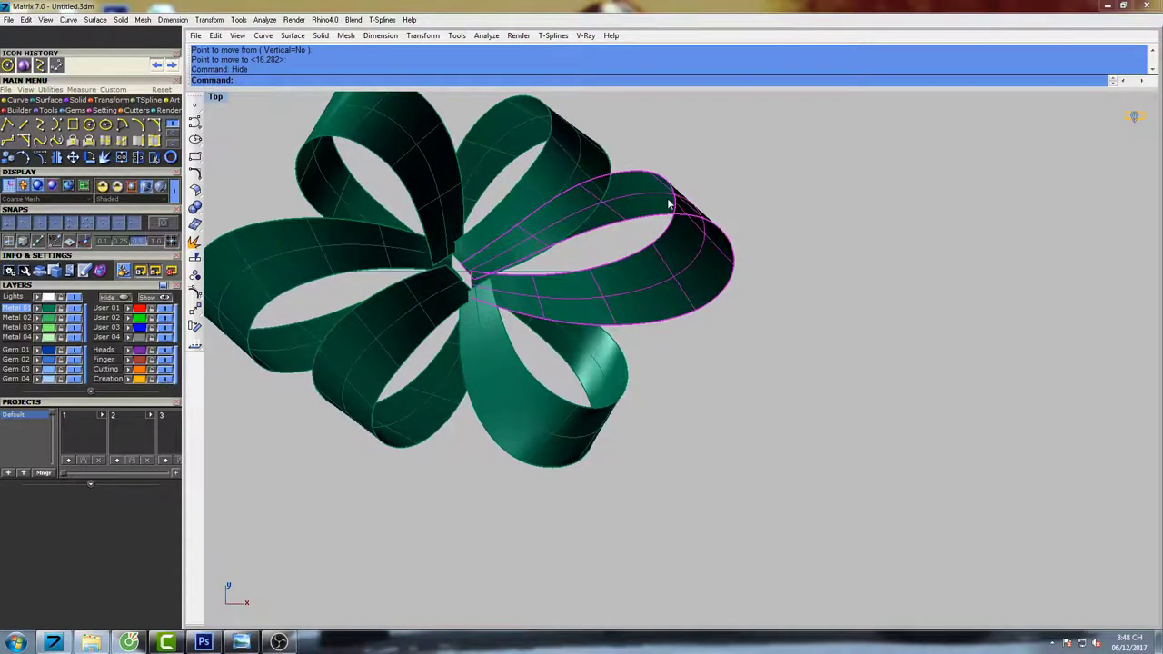
text(w)
key(Return)
mouse_move(608, 250)
right_down()
mouse_move(634, 272)
mouse_move(597, 271)
mouse_move(621, 288)
right_up()
text(s)
key(Return)
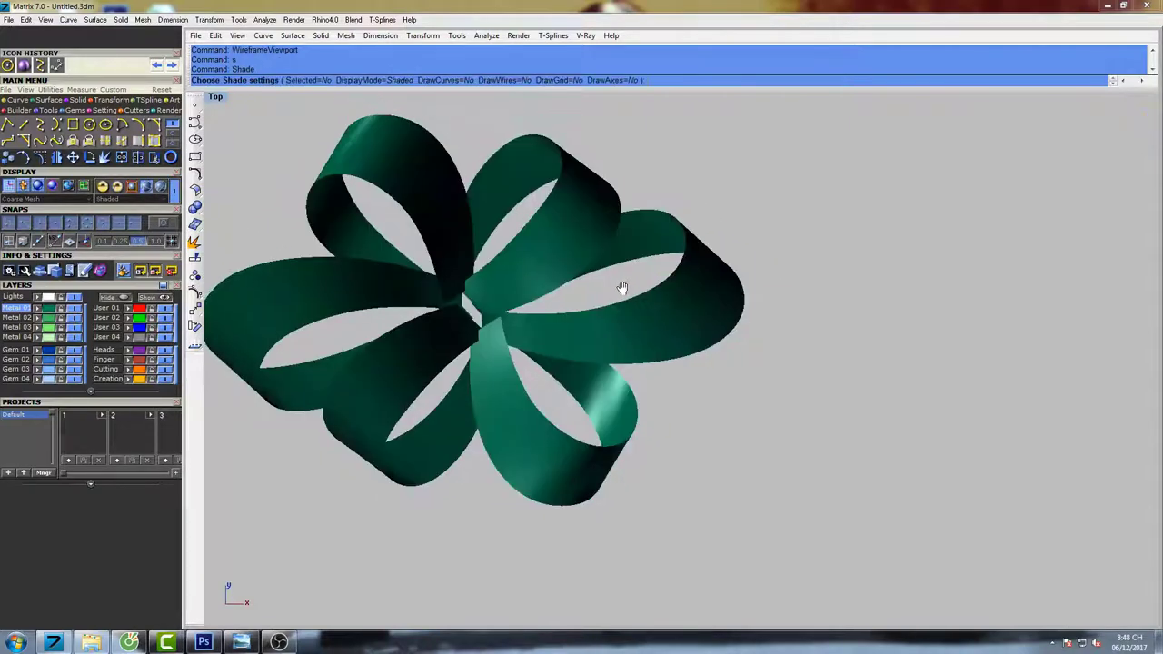
key(Escape)
key(F10)
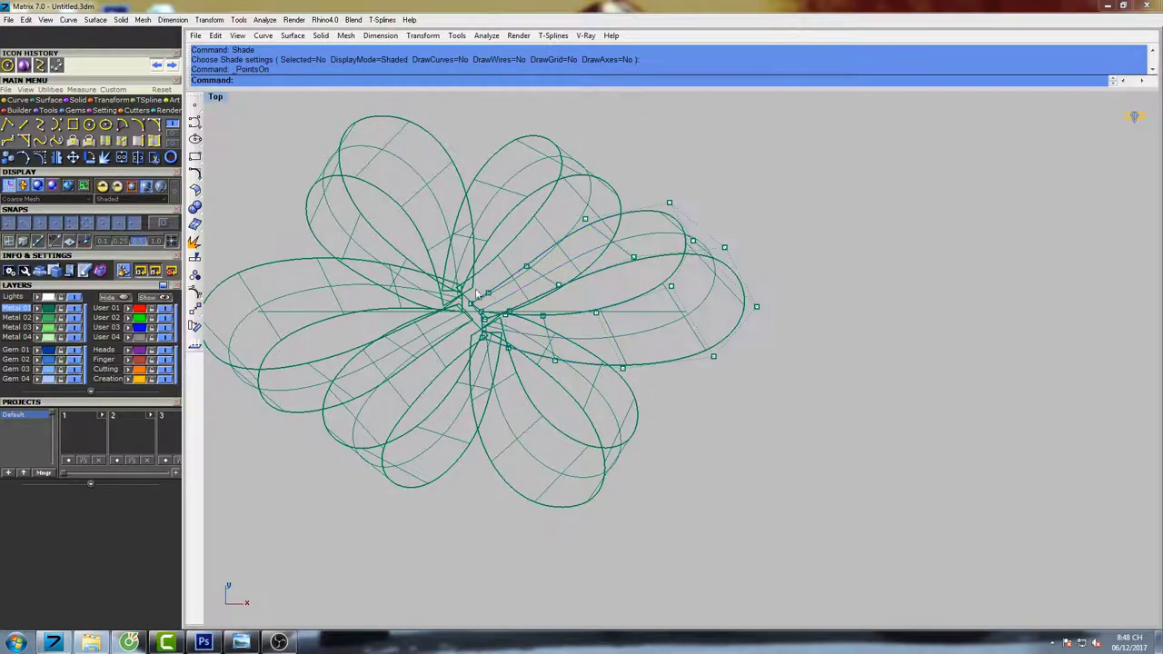
Move the two inner-end control points of the far-right loop slightly inward over the bow's centre.
scroll(479, 315, up, 10)
drag(419, 241, 451, 266)
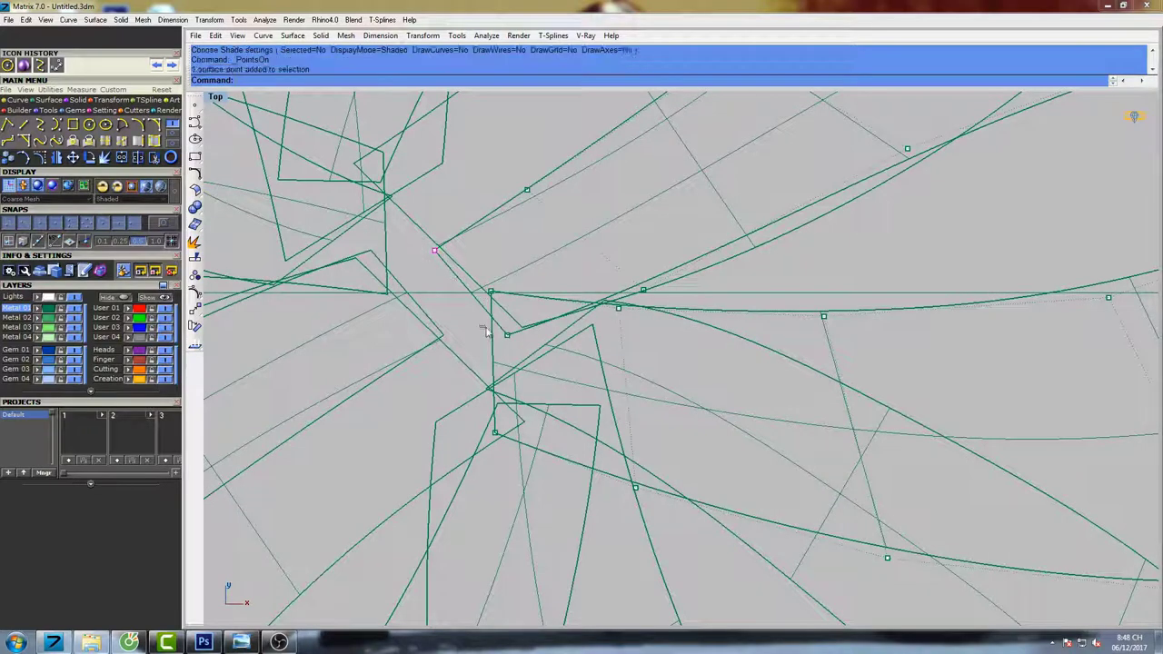
shift+drag(486, 328, 525, 350)
scroll(536, 323, down, 6)
right_drag(540, 316, 496, 324)
text(Move)
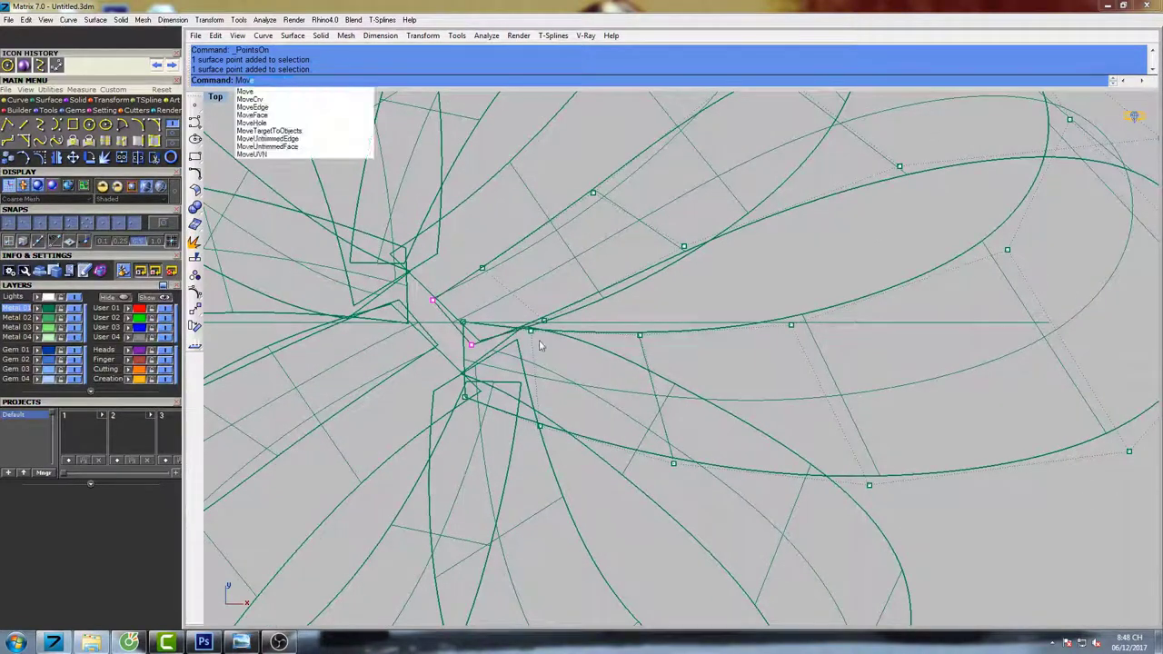
key(Return)
click(595, 346)
click(575, 348)
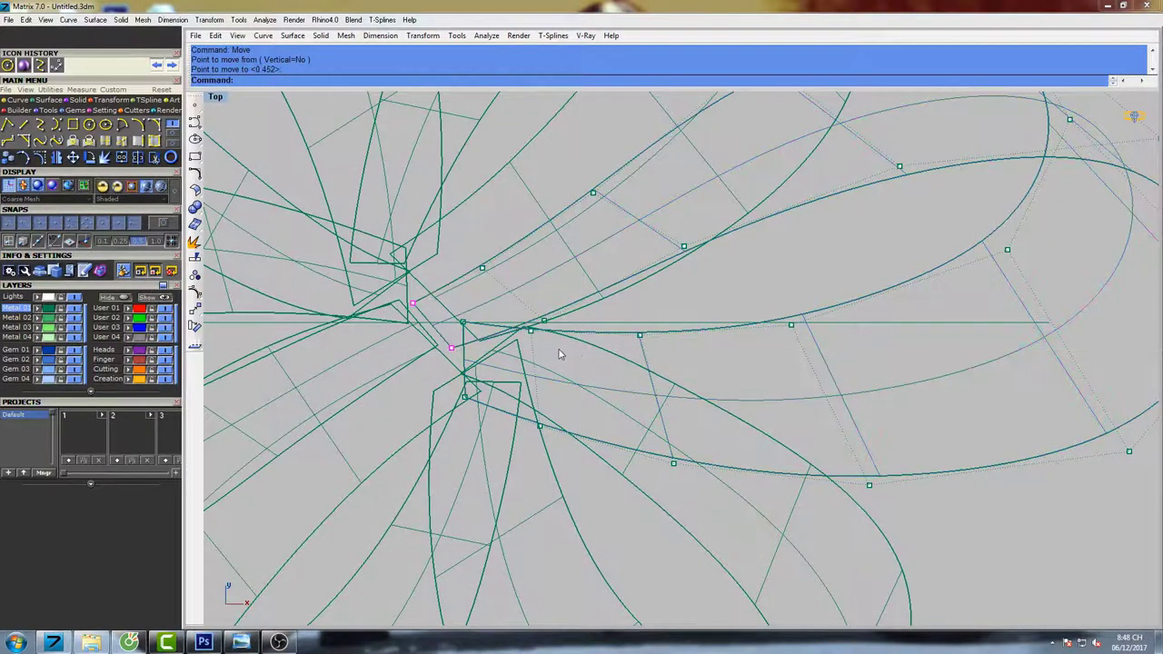
right_click(561, 354)
click(585, 341)
click(573, 341)
Shift only the lower inner-end control point of the far-right loop slightly further inward.
right_drag(443, 318, 476, 317)
click(470, 369)
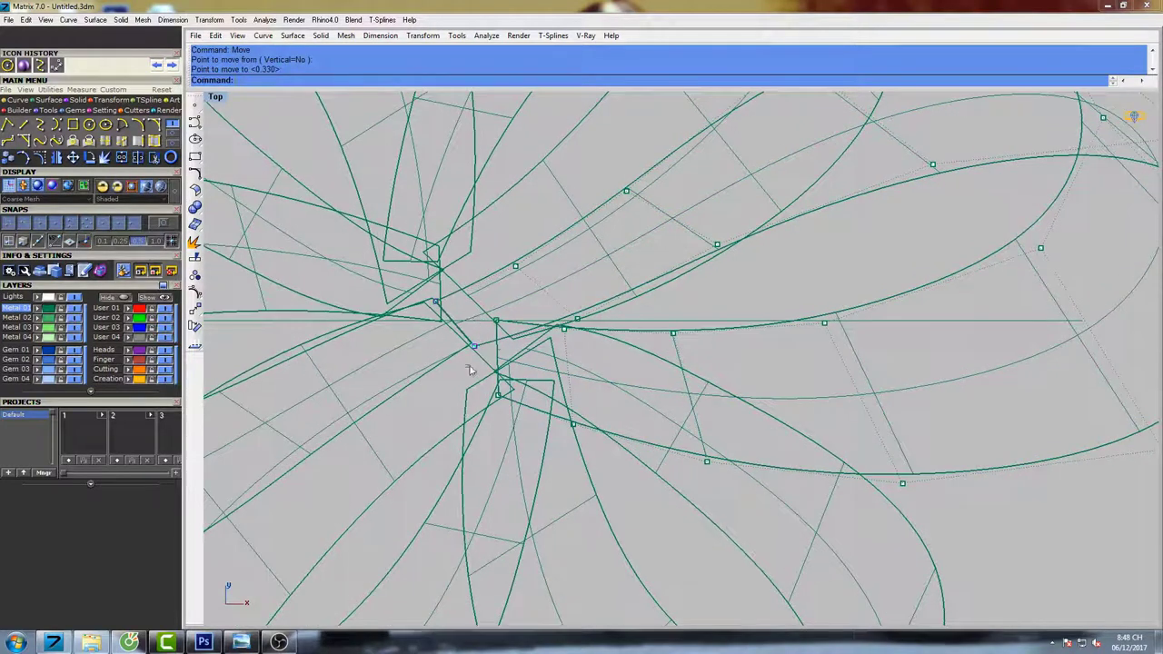
drag(468, 367, 485, 335)
right_click(534, 330)
click(538, 330)
click(521, 333)
right_click(529, 334)
click(539, 331)
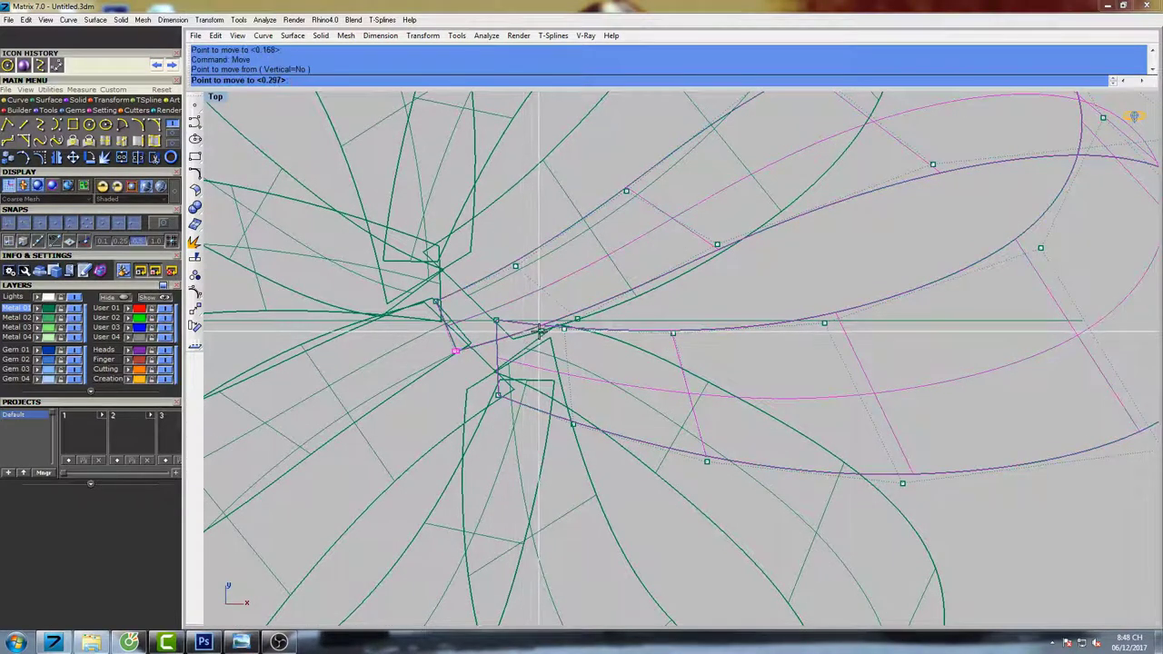
click(539, 329)
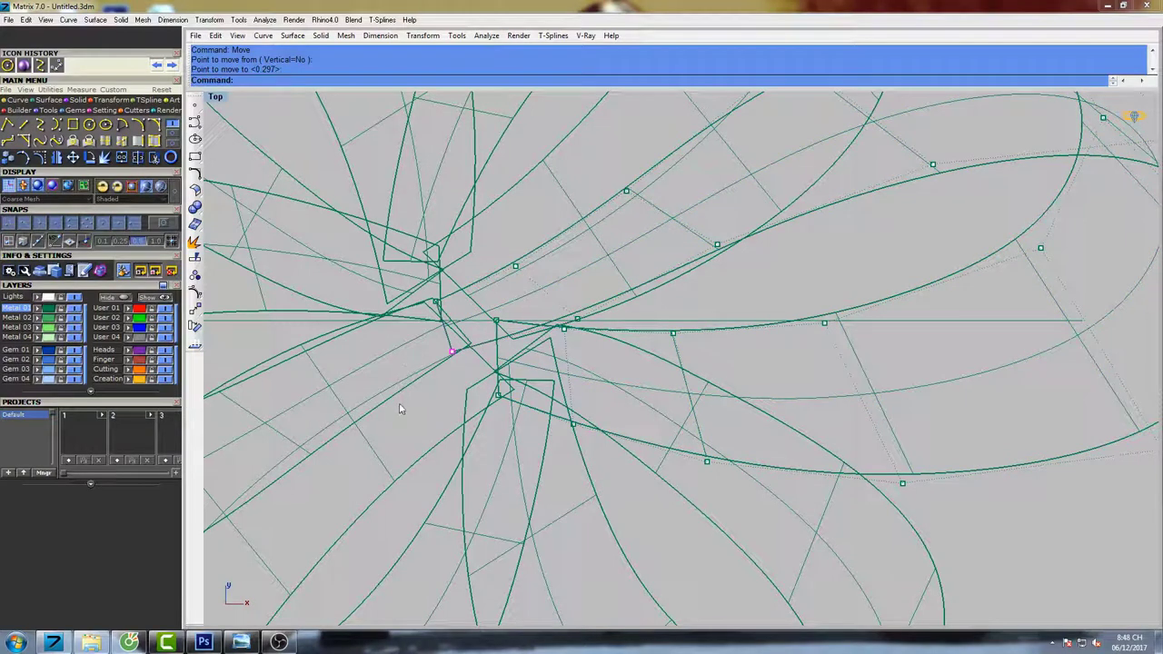
Lower both inner-end control points of the far-right loop slightly and fine-tune the lower one individually.
drag(460, 292, 460, 291)
right_click(481, 256)
click(482, 254)
click(483, 258)
right_click(485, 257)
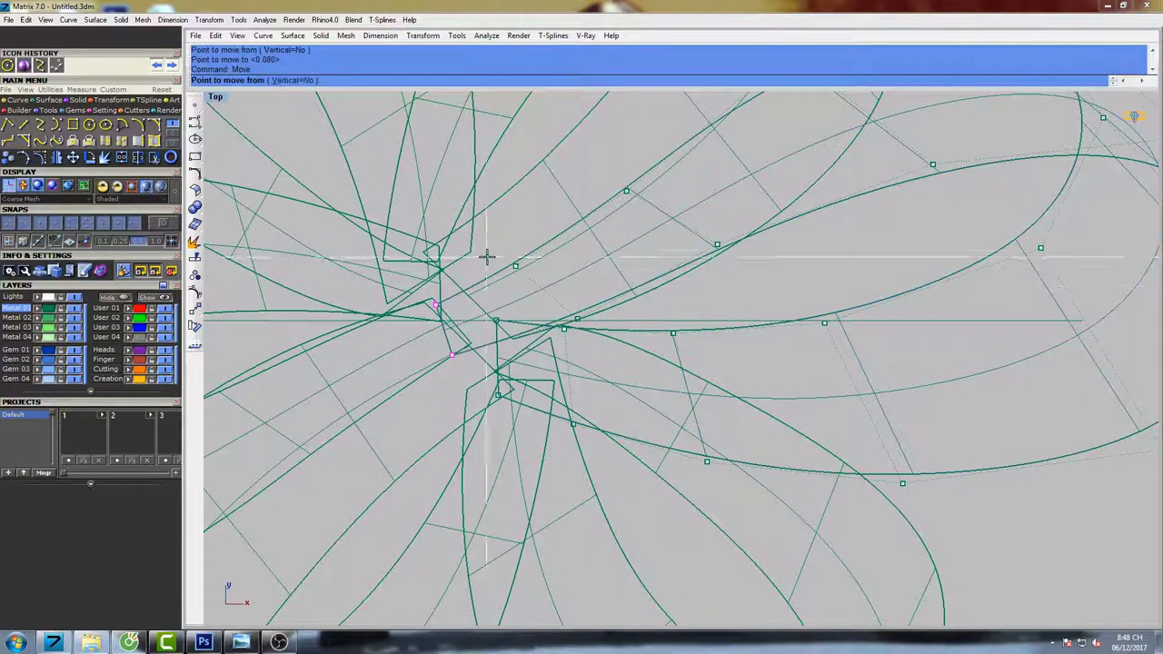
click(489, 250)
click(488, 253)
right_click(470, 385)
click(478, 366)
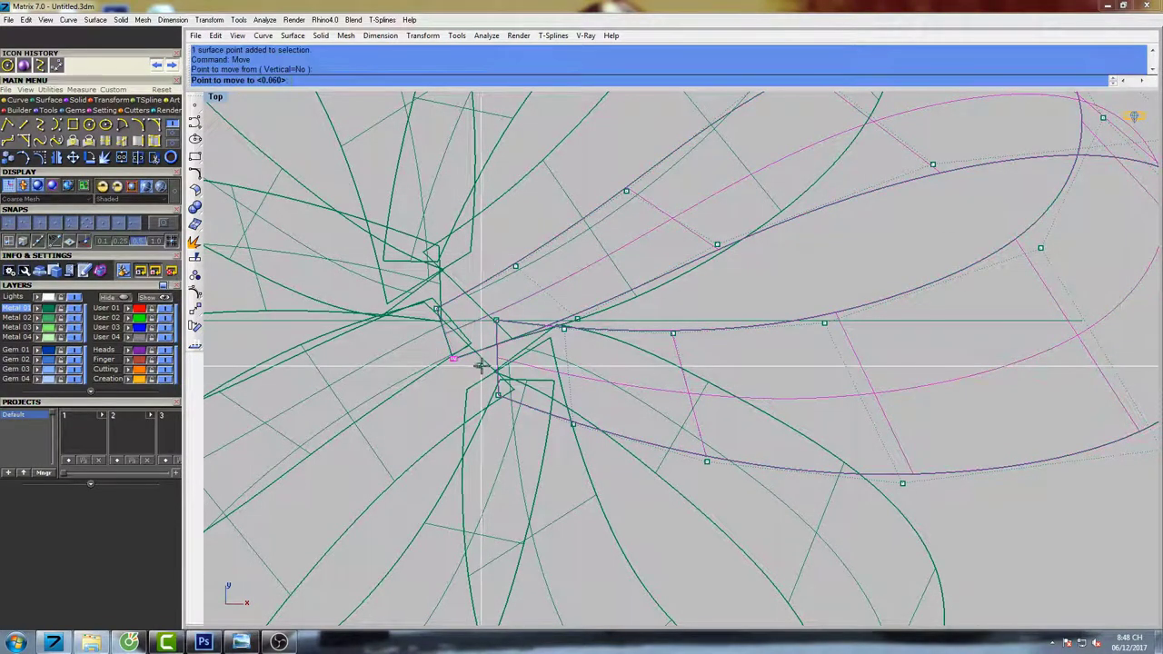
click(482, 367)
Turn on the control points of the upper-right loop instead of those of the far-right loop.
scroll(482, 365, down, 8)
right_drag(547, 312, 515, 312)
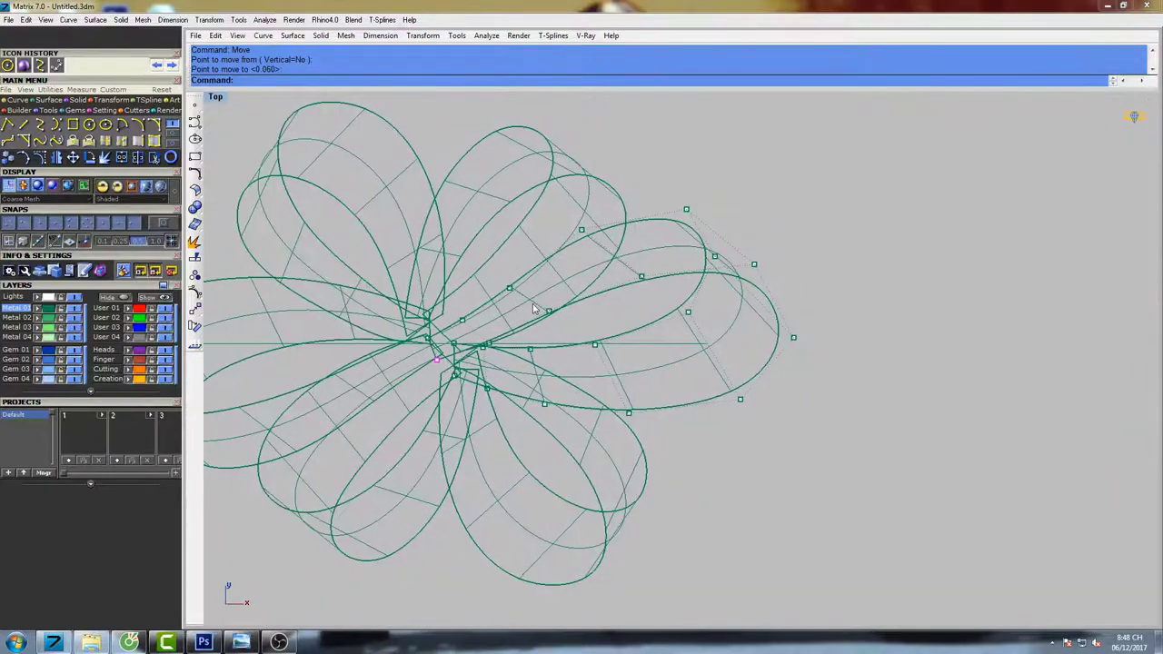
right_drag(534, 237, 620, 244)
key(F10)
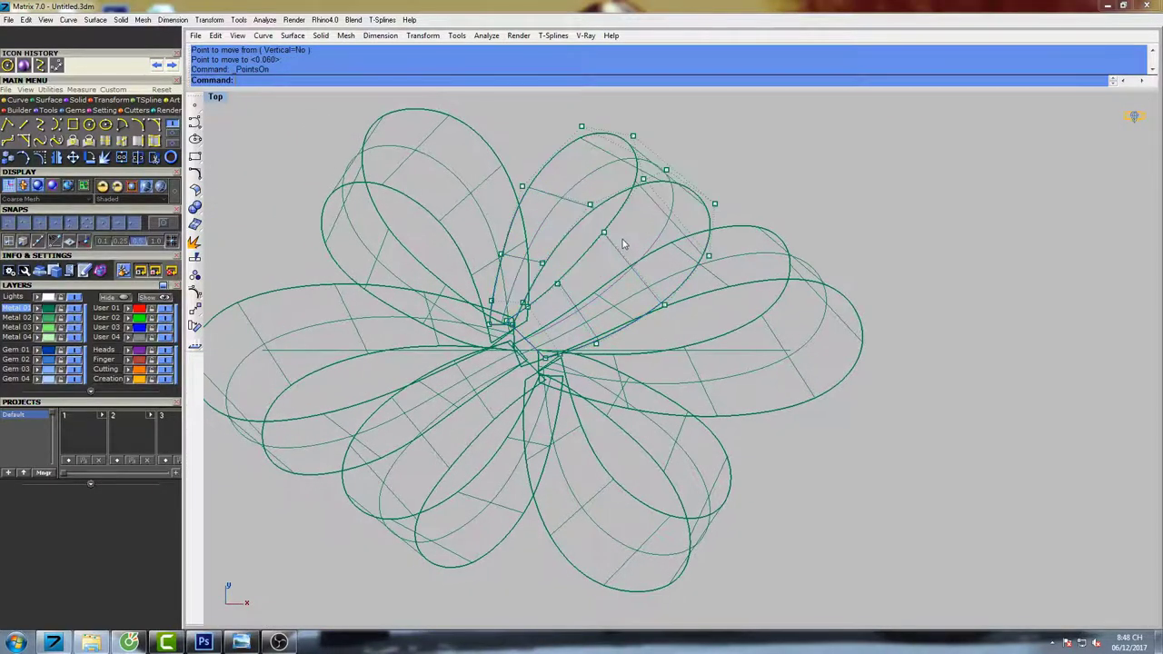
Move the two end control points of the upper-right loop's left ribbon end down into the bow's centre.
scroll(501, 319, up, 4)
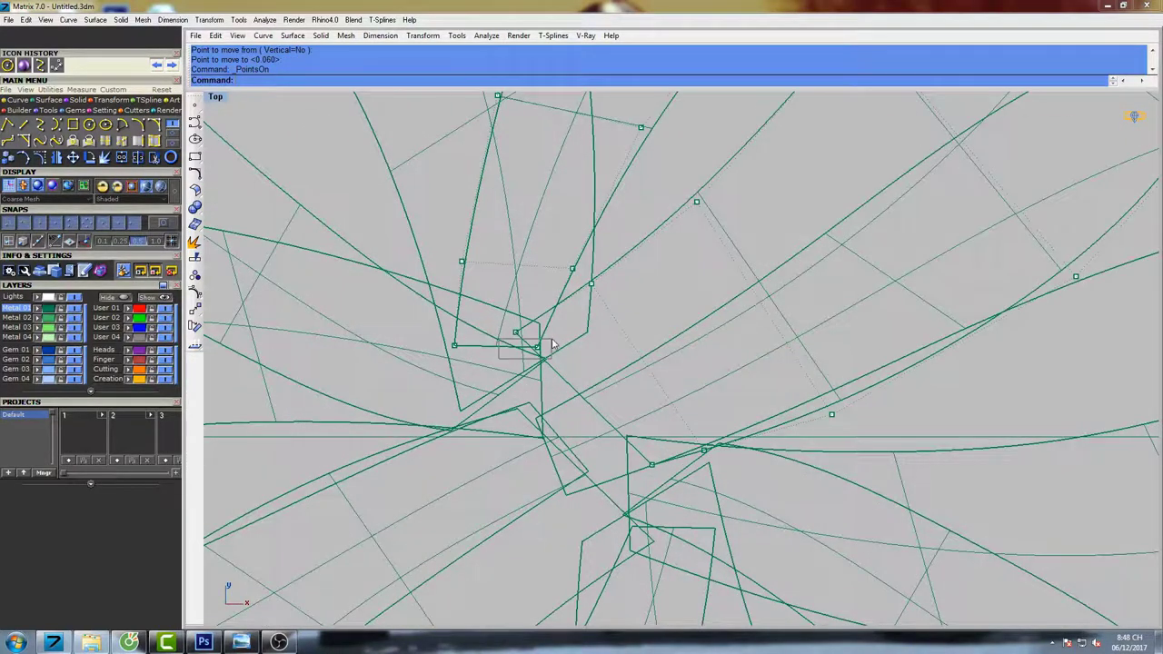
scroll(471, 367, down, 3)
text(mo)
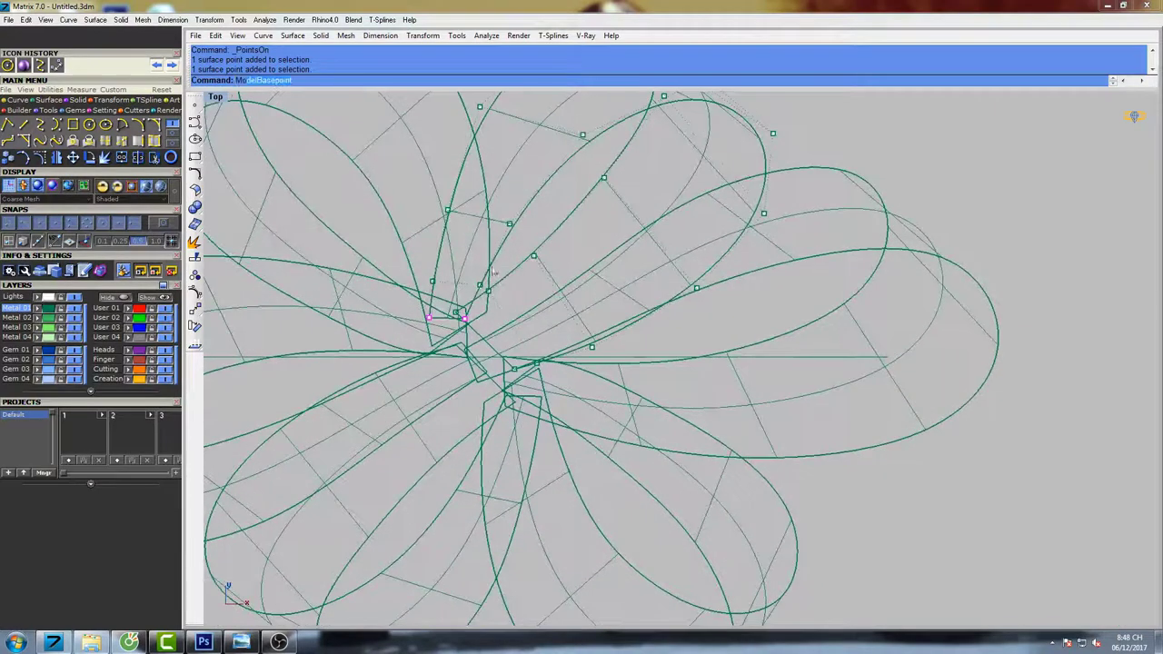
text(ve)
key(Return)
click(623, 231)
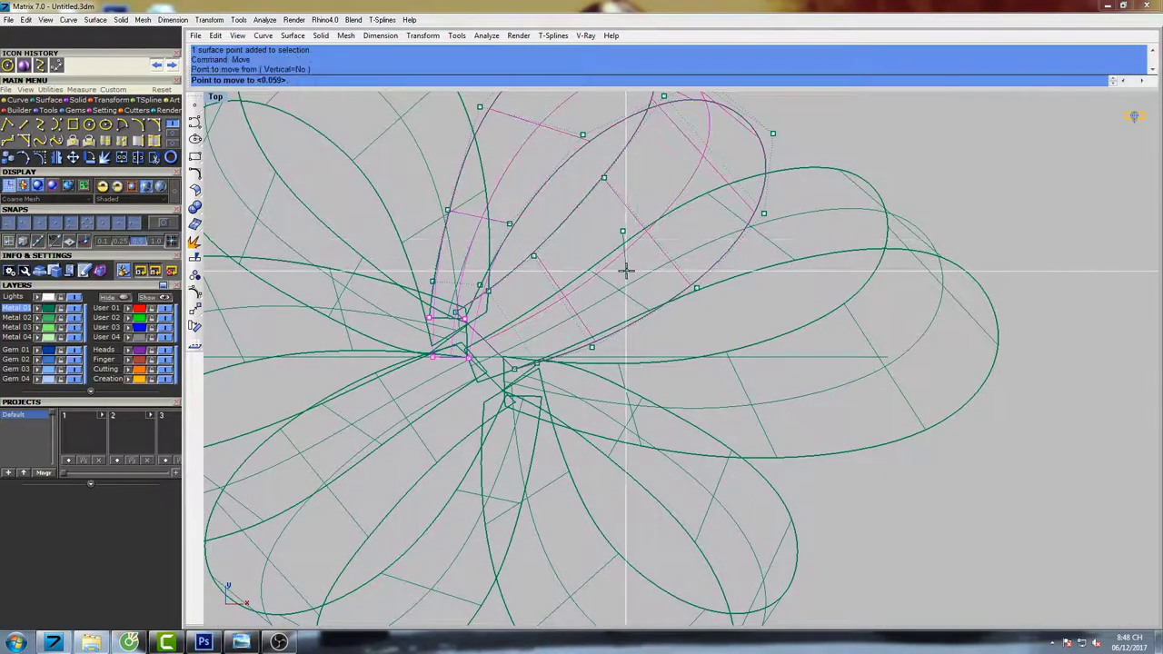
click(626, 271)
scroll(501, 310, up, 3)
right_click(501, 310)
click(523, 293)
click(550, 298)
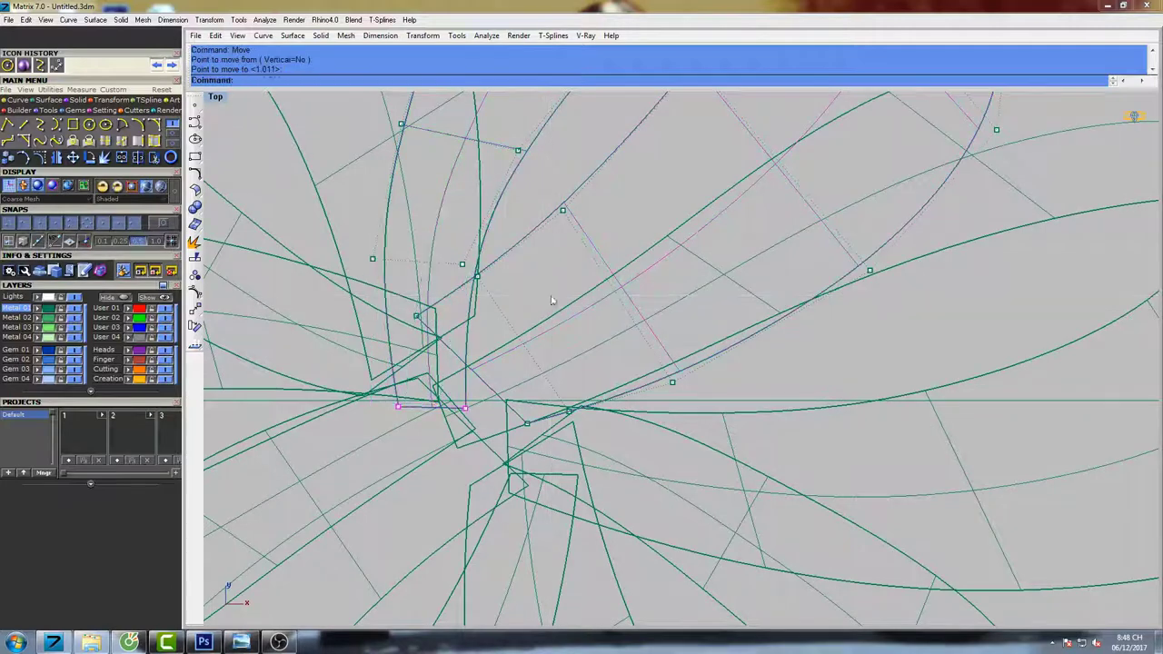
Shift the second pair of control points on the upper-right loop's left ribbon side slightly to the right.
scroll(443, 284, up, 3)
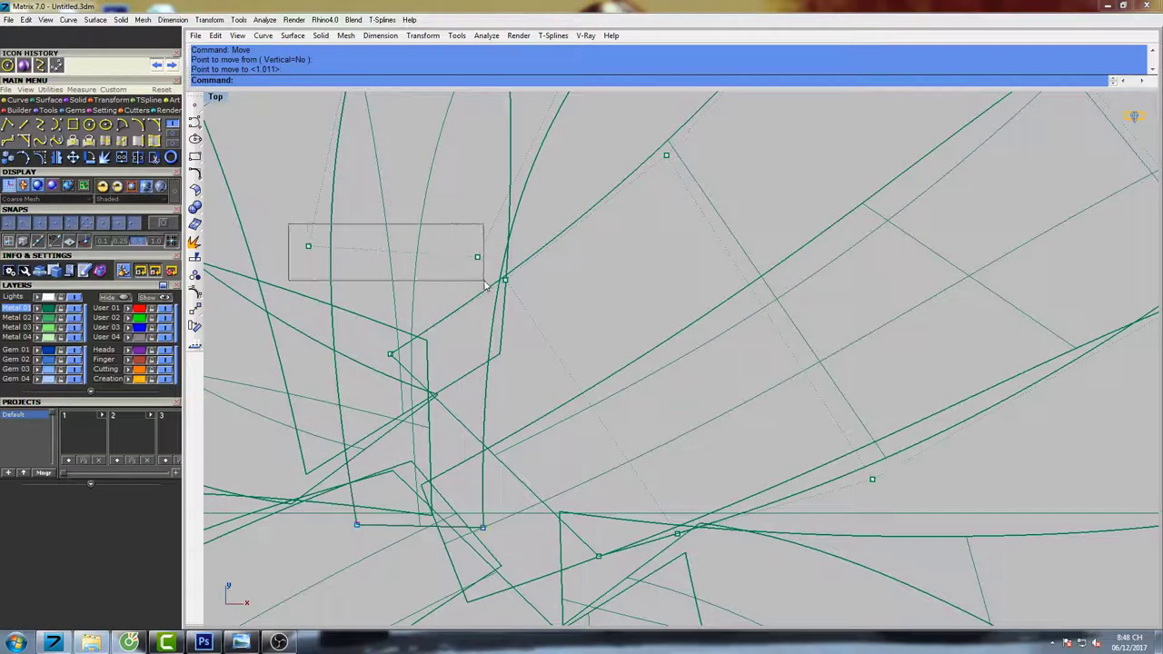
drag(484, 281, 484, 280)
scroll(484, 281, down, 4)
right_click(524, 255)
click(537, 229)
click(553, 239)
right_click(554, 237)
click(554, 214)
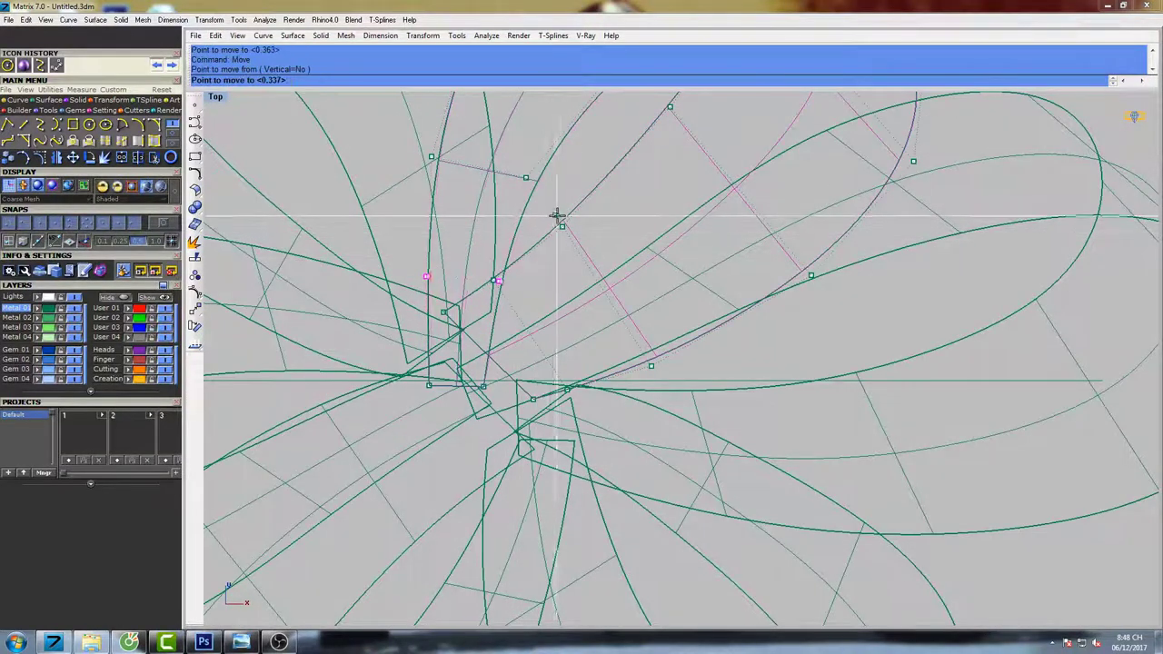
click(559, 218)
right_click(562, 217)
click(561, 210)
click(564, 210)
Adjust the third pair of control points on the upper-right loop's left side to smooth its curve.
right_drag(405, 153, 421, 252)
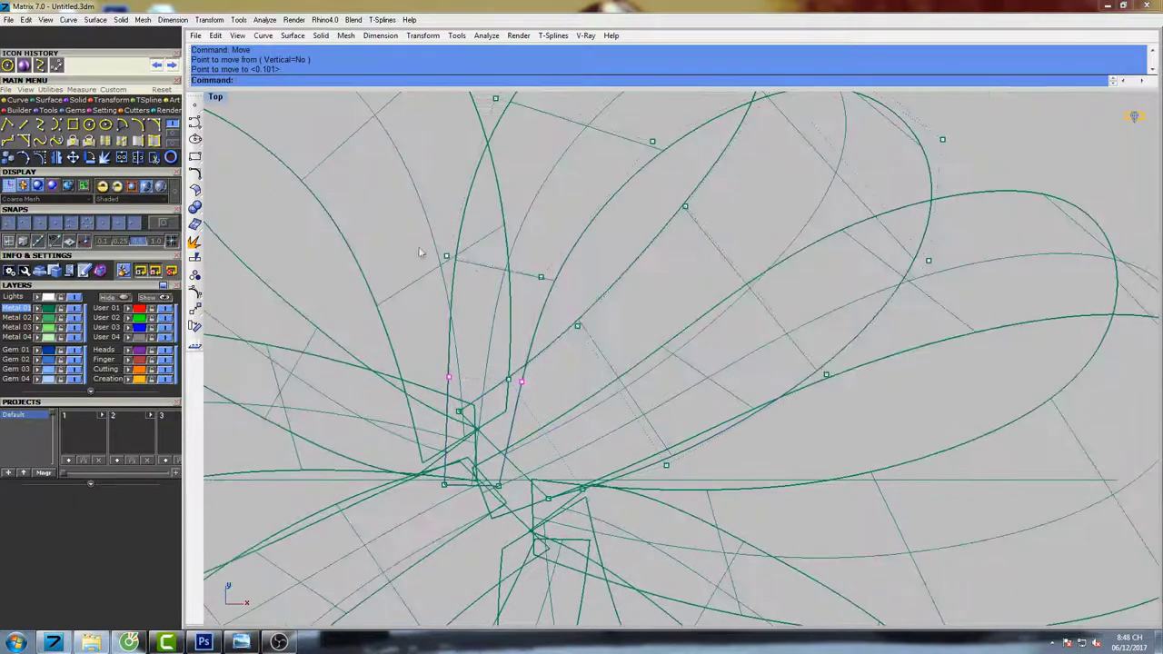
drag(531, 283, 556, 290)
scroll(562, 283, down, 3)
right_drag(591, 263, 562, 272)
right_click(576, 238)
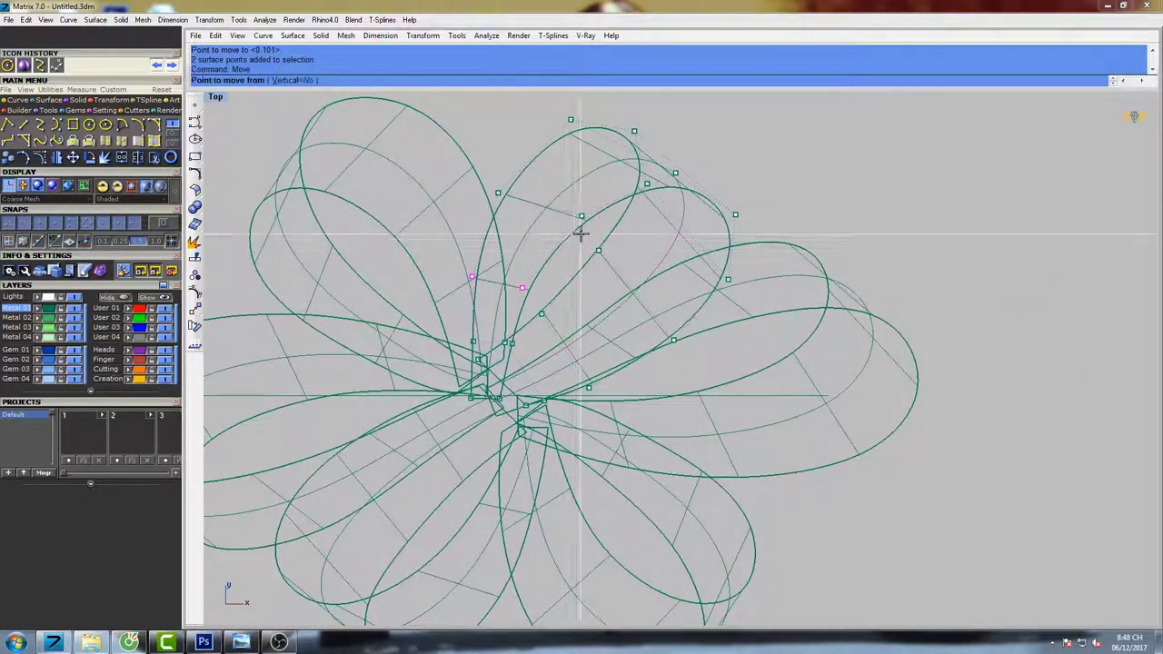
click(579, 235)
click(589, 237)
scroll(527, 293, up, 4)
right_click(538, 289)
click(574, 247)
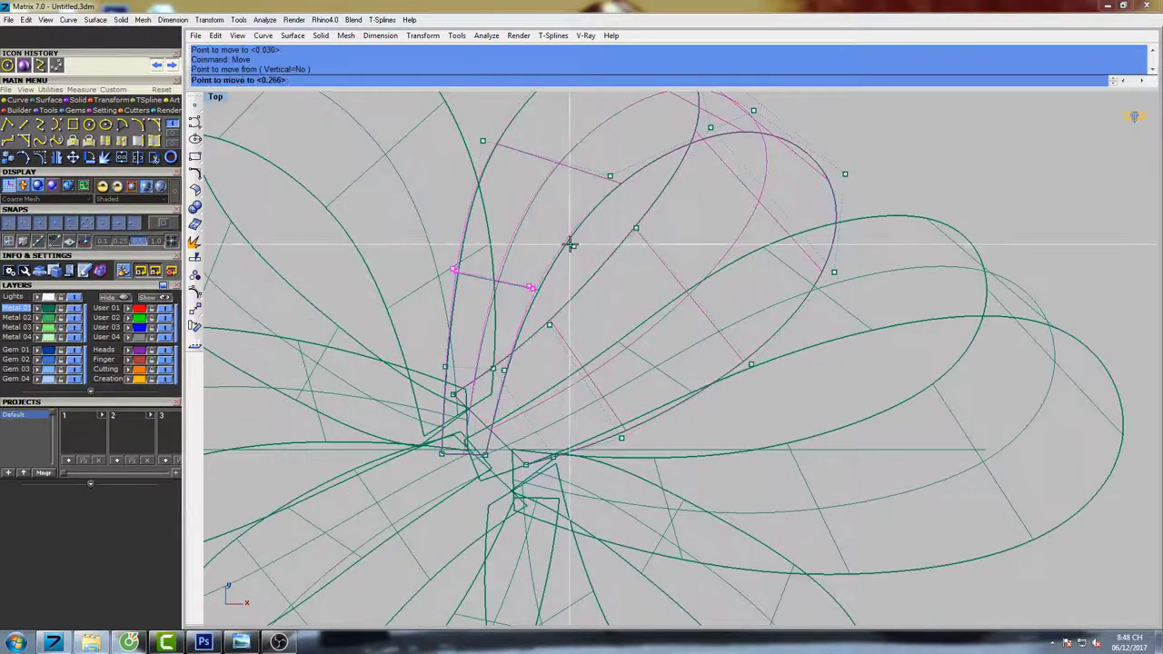
click(569, 245)
Fine-tune the right and left control points of the third pair individually on the upper-right loop.
right_click(586, 263)
click(587, 262)
click(592, 258)
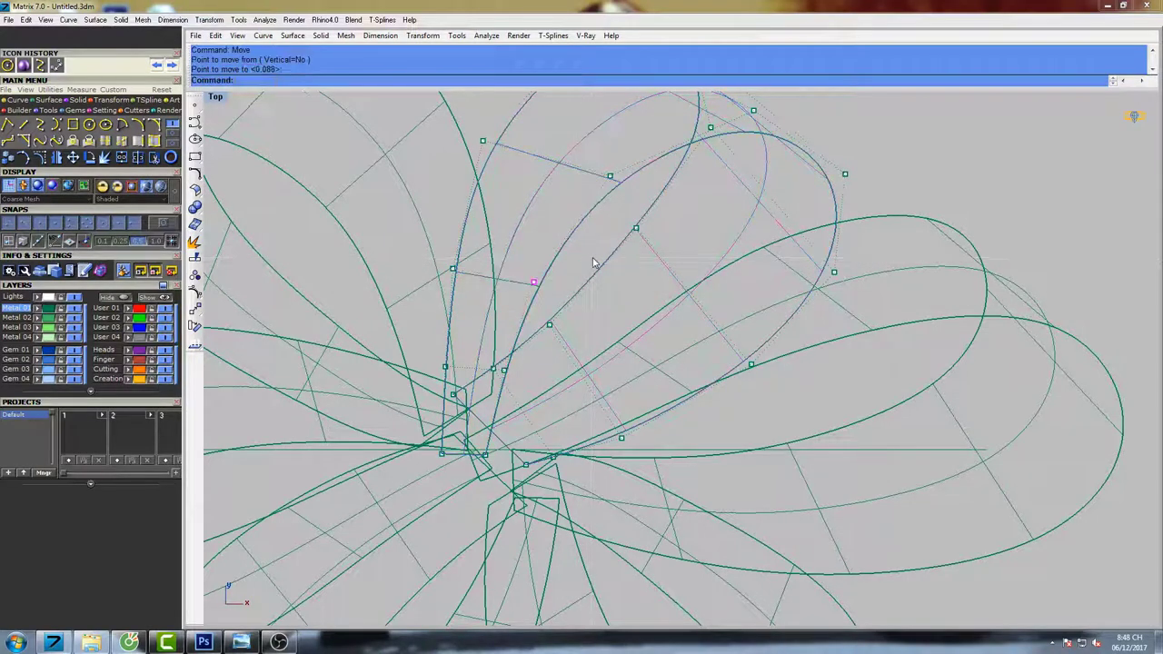
right_click(498, 269)
click(511, 244)
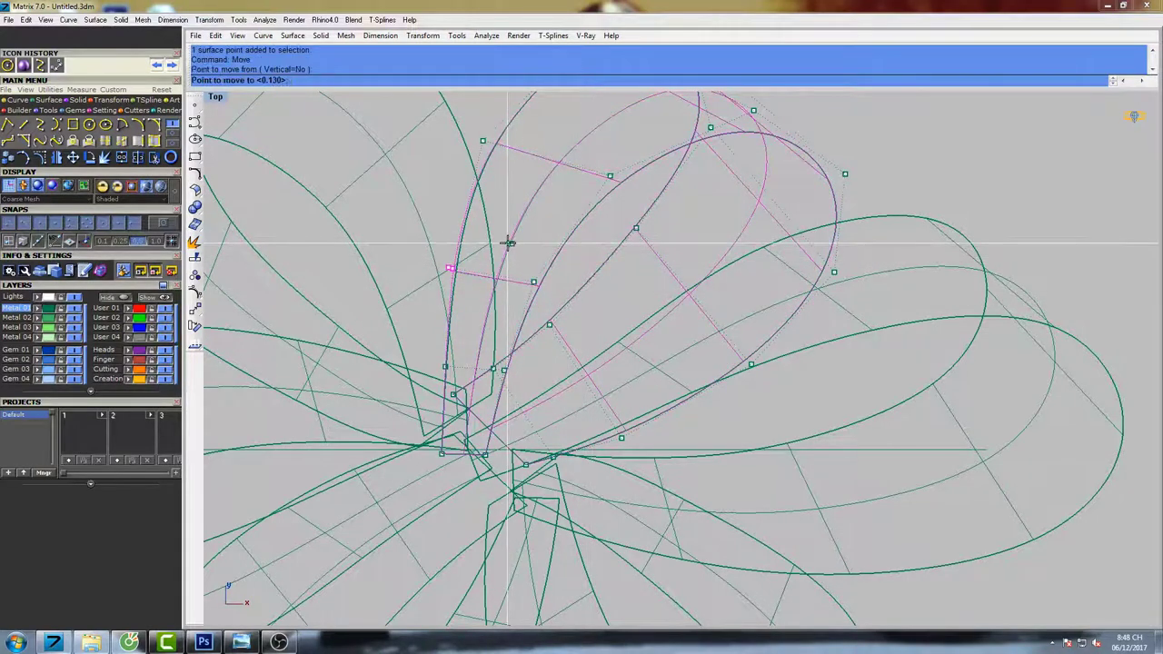
click(507, 243)
Nudge the third pair of the upper-right loop's left side again, finishing with its right control point.
right_drag(634, 216, 605, 326)
drag(373, 353, 524, 422)
right_click(534, 386)
click(538, 373)
click(540, 372)
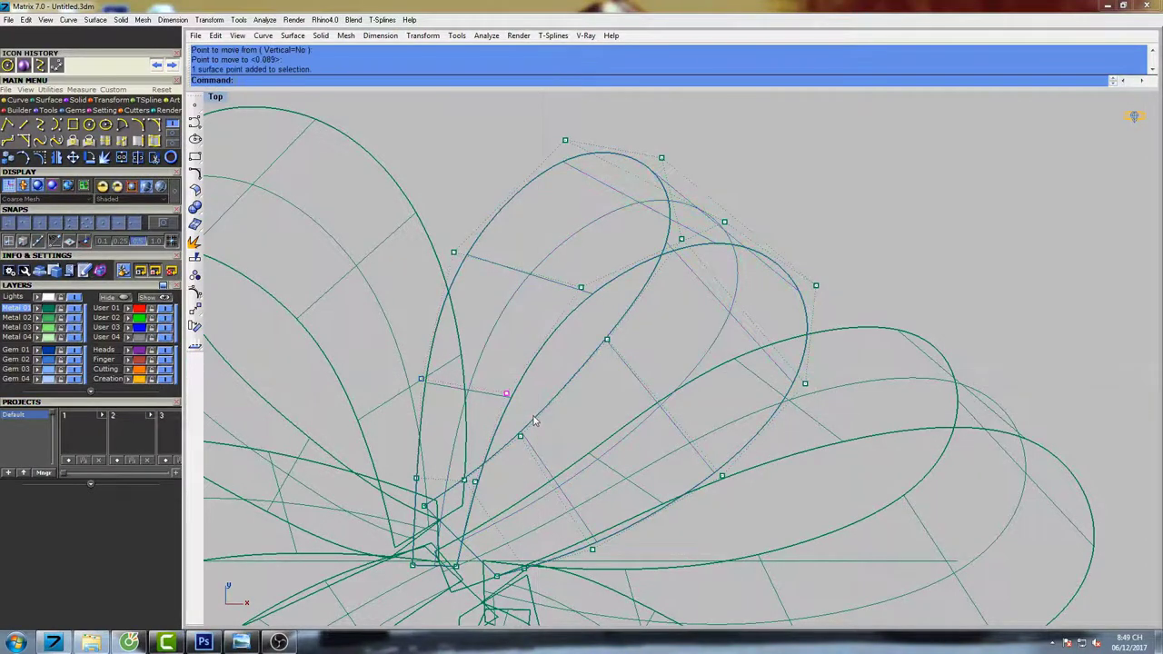
right_click(535, 410)
click(557, 360)
click(559, 355)
Nudge the right control points of the fourth and third pairs on the upper-right loop's left side.
right_drag(564, 346, 536, 389)
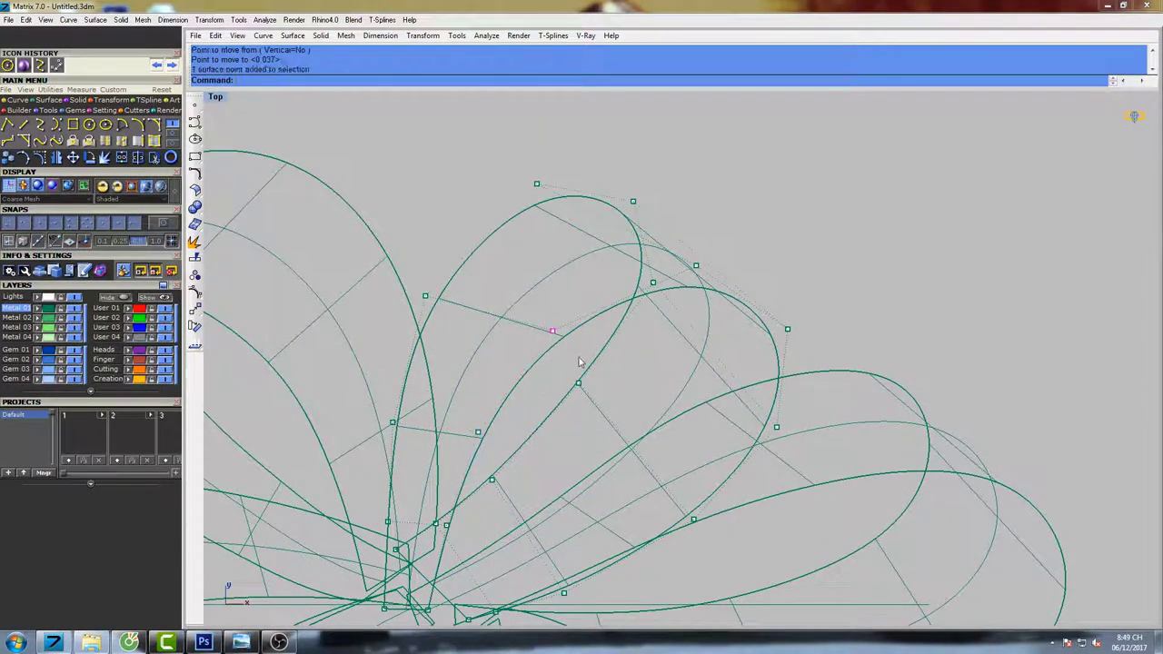
right_click(581, 348)
click(603, 336)
click(599, 333)
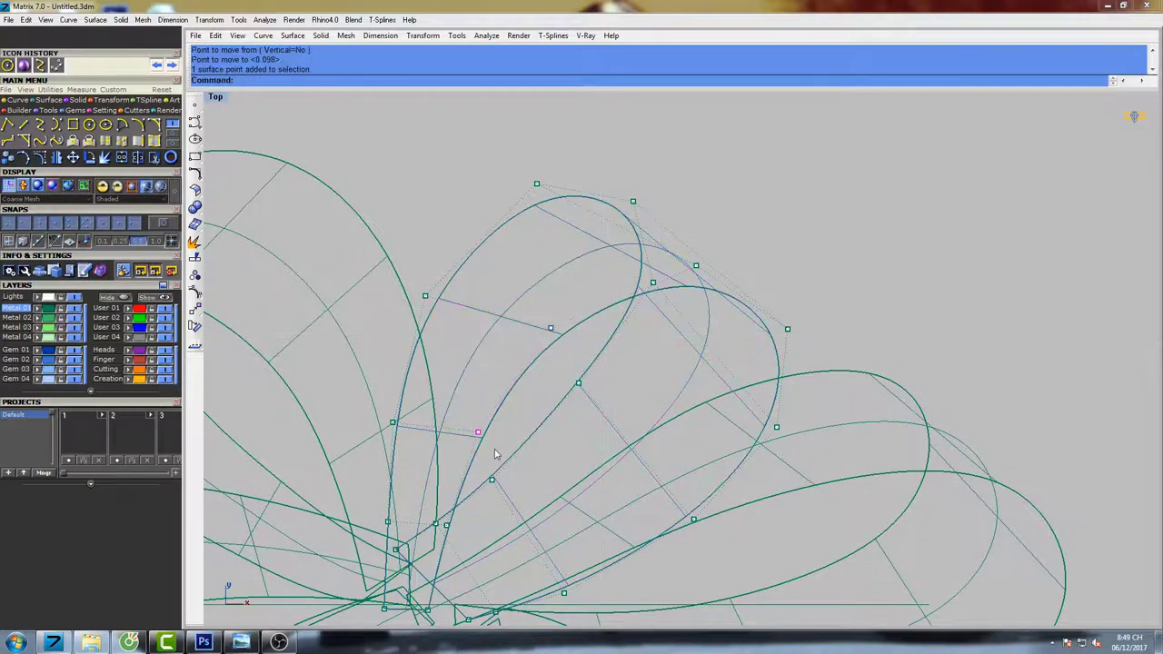
right_click(505, 351)
click(508, 340)
click(512, 342)
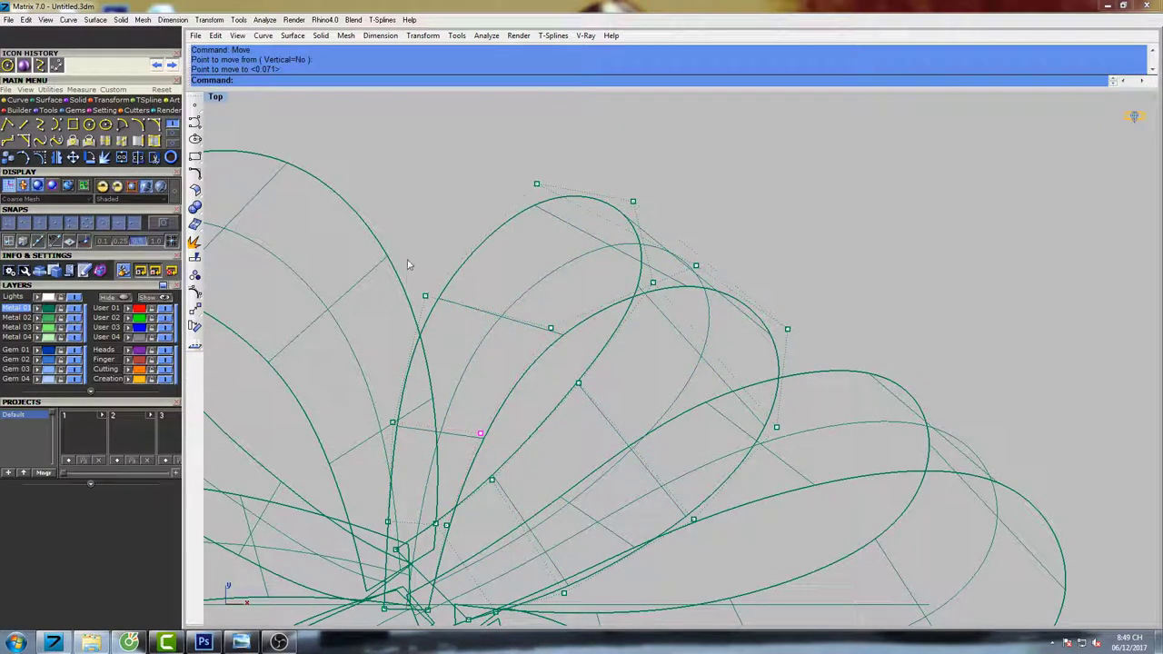
Move the left control point of the fourth pair on the upper-right loop slightly up and to the right.
right_click(474, 307)
click(479, 300)
click(484, 295)
right_click(483, 295)
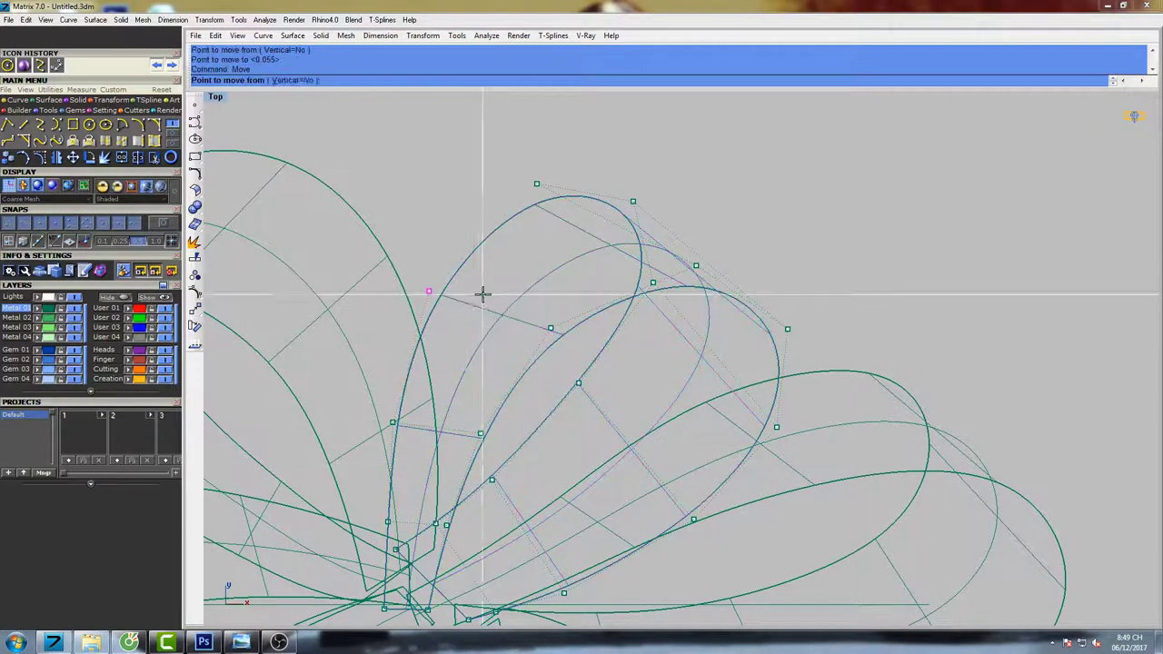
click(486, 285)
click(488, 280)
Nudge the left control point of the upper-right loop's third pair slightly upward and adjust its right one.
right_drag(428, 405, 511, 348)
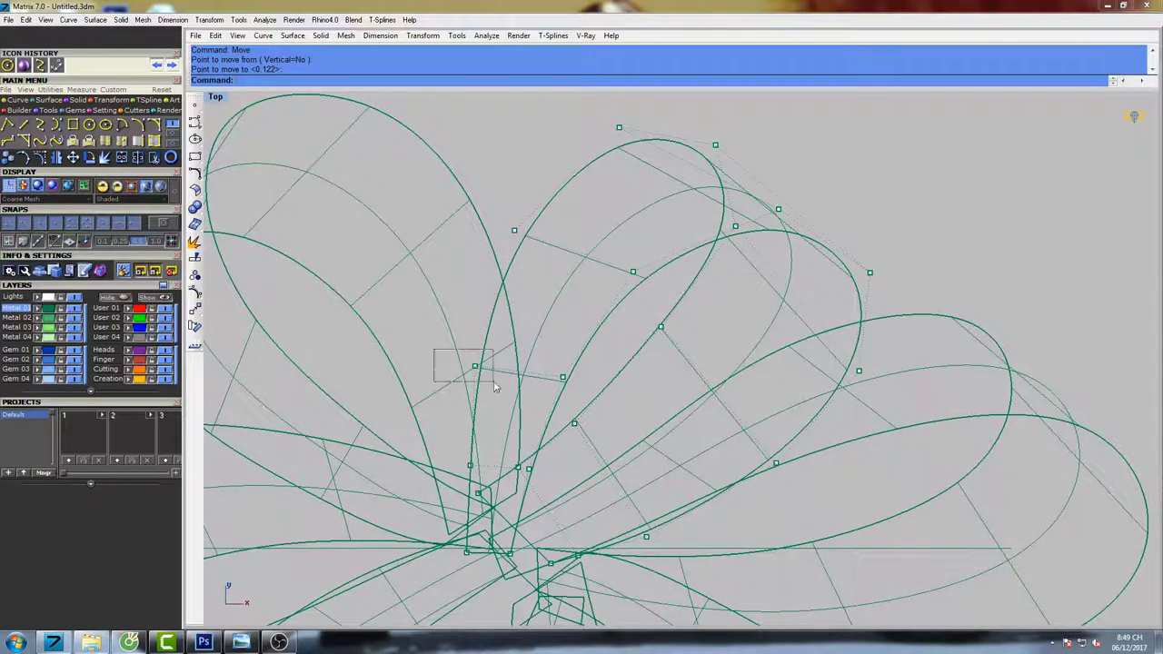
drag(495, 387, 497, 389)
right_click(517, 334)
click(521, 324)
click(524, 319)
drag(552, 360, 584, 402)
right_click(584, 401)
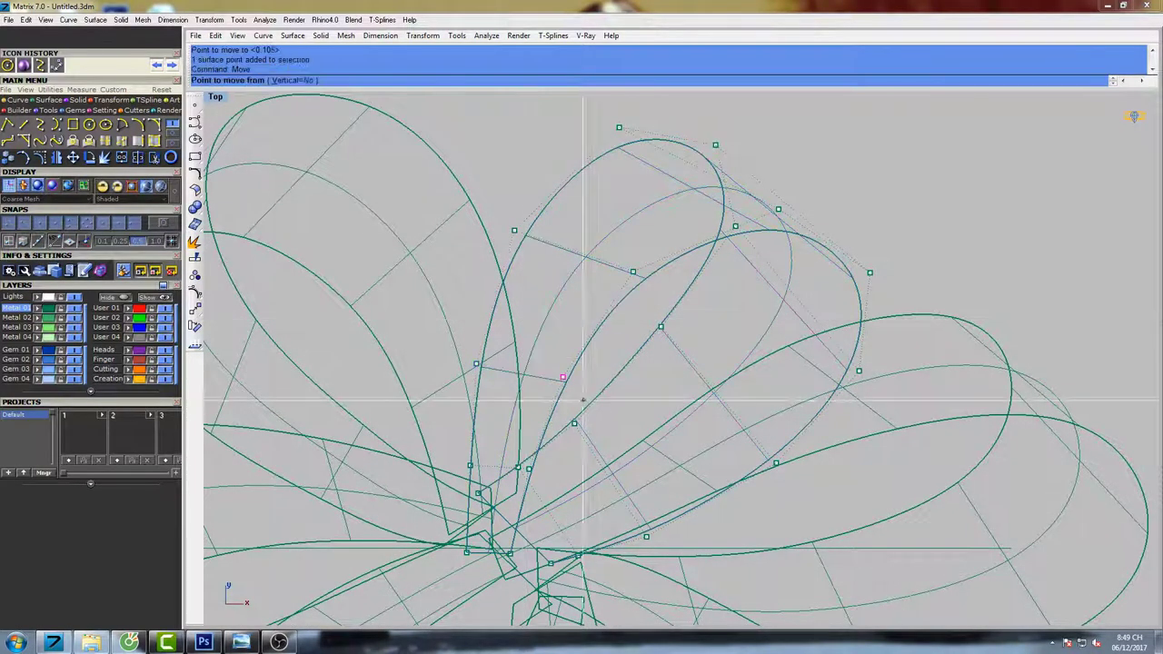
click(626, 330)
click(626, 333)
right_drag(627, 337, 595, 389)
Check the reshaped loops in a temporary shaded preview of the whole bow in the Top view.
scroll(601, 350, down, 8)
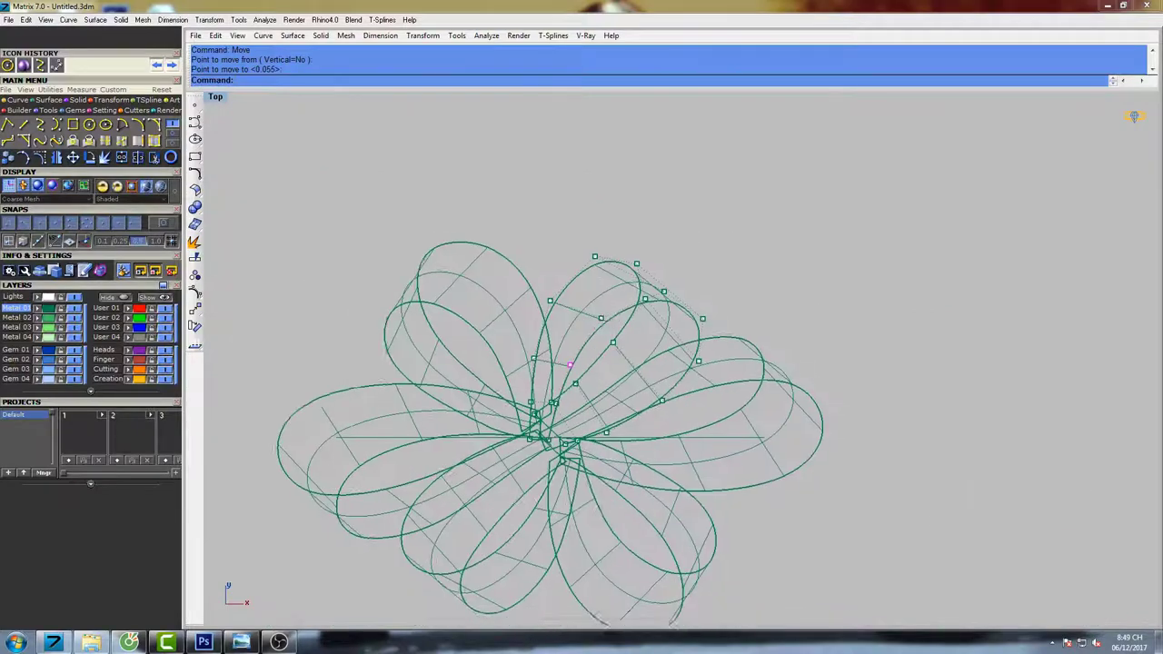
text(s)
key(space)
mouse_move(612, 324)
right_down()
mouse_move(596, 308)
mouse_move(657, 299)
right_up()
key(Escape)
Turn on the control points of the upper-left loop.
click(547, 248)
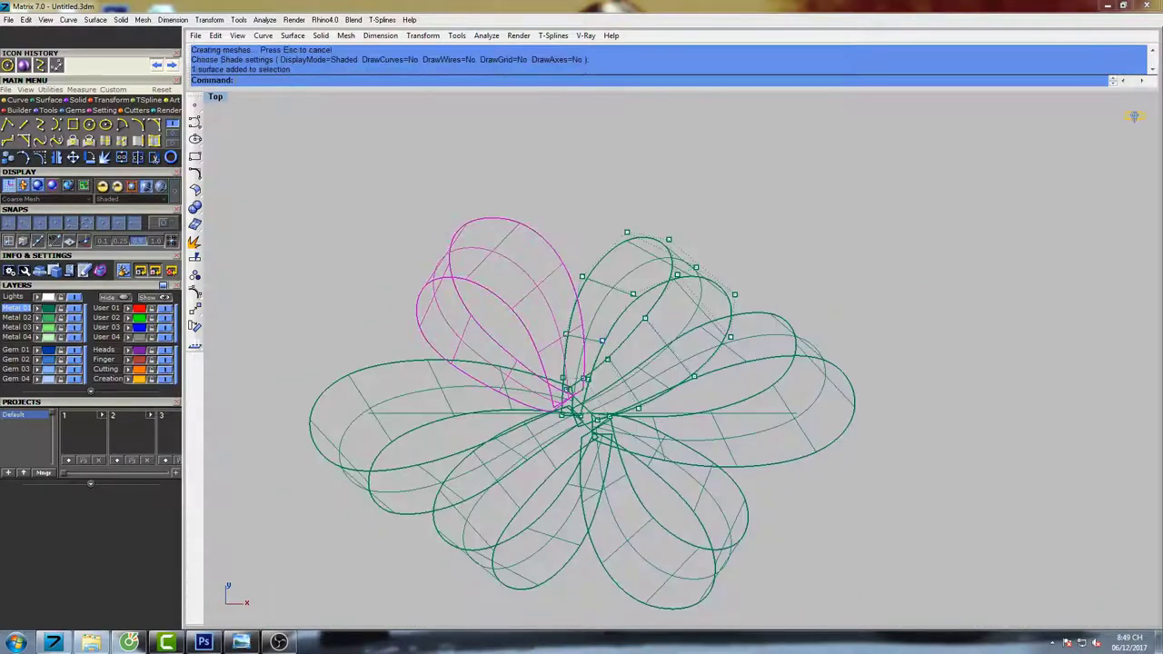
right_drag(563, 299, 560, 267)
key(F10)
Move the lowest inner-end control point of the upper-left loop rightward and slightly down into the bow's centre.
scroll(570, 372, up, 6)
scroll(497, 385, up, 4)
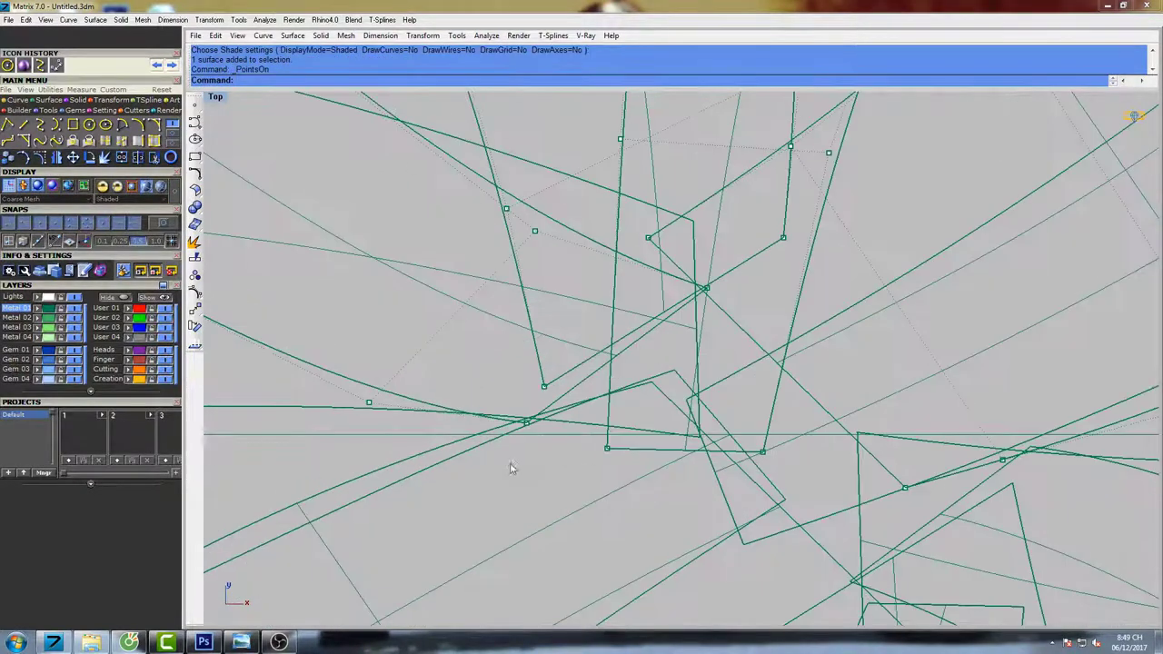
click(526, 421)
scroll(526, 420, down, 3)
text(Mov)
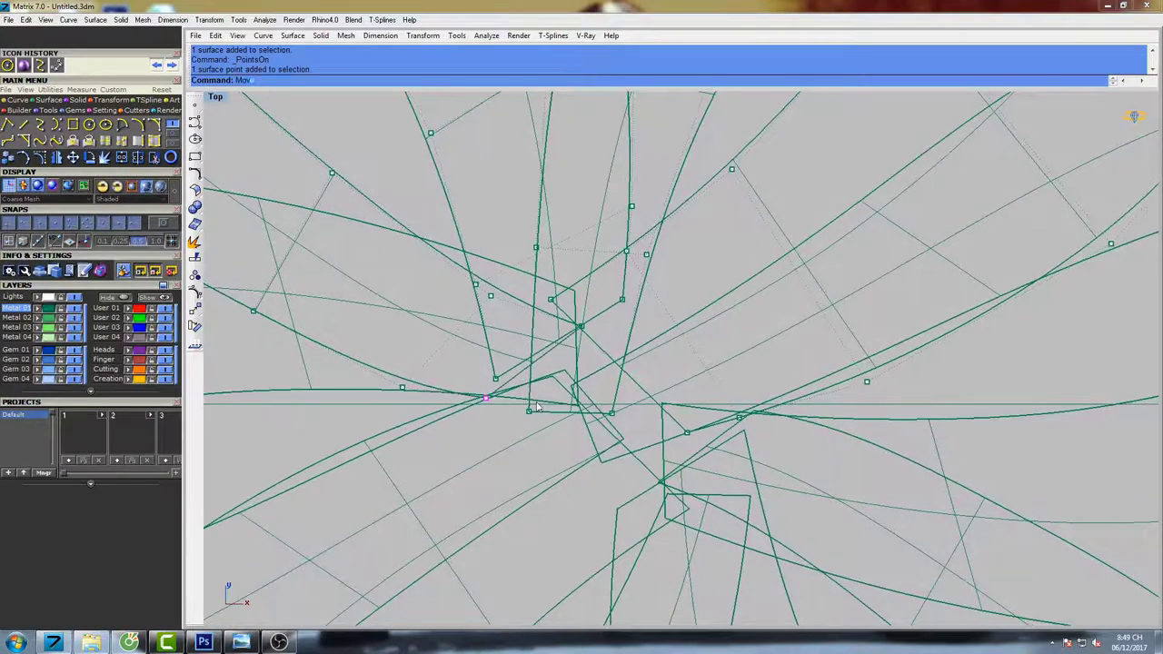
text(e)
key(space)
click(571, 444)
click(675, 471)
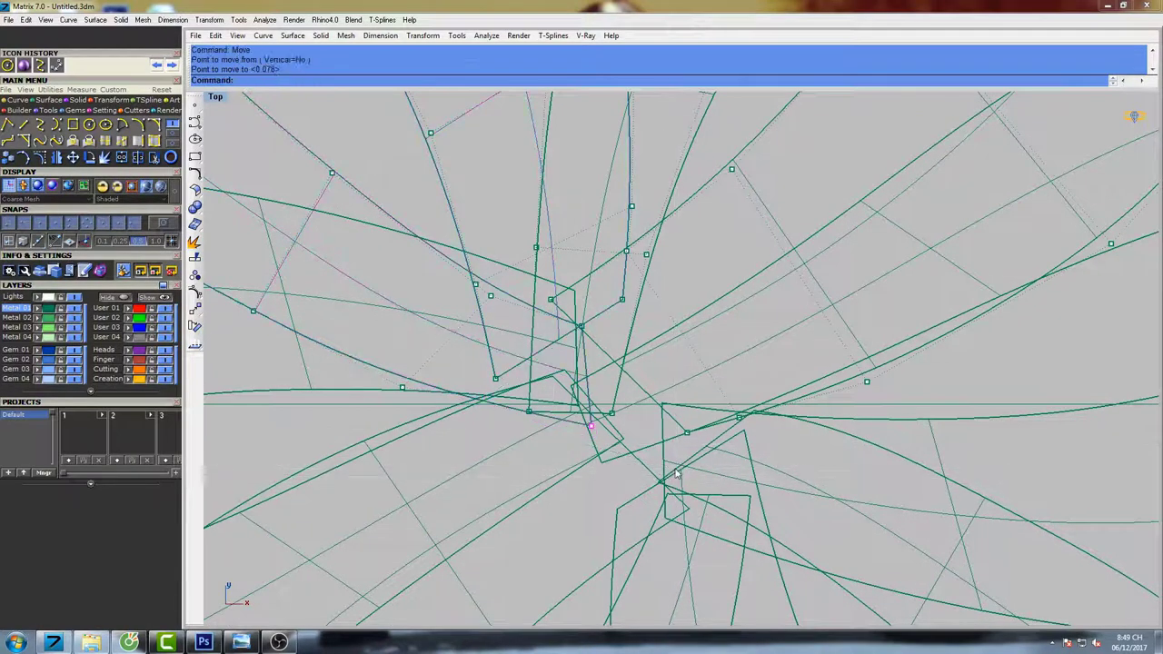
Move the upper corner point of the upper-left loop's lower inner edge right and down, and nudge the edge's lowest point slightly.
click(582, 326)
key(space)
click(612, 309)
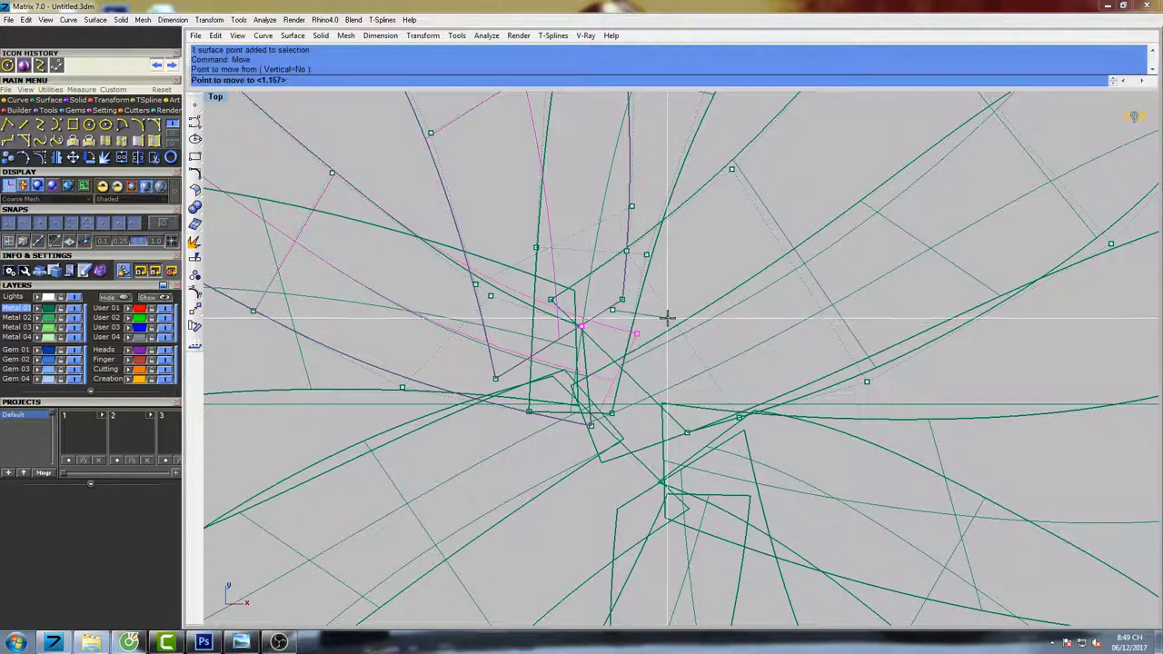
click(626, 354)
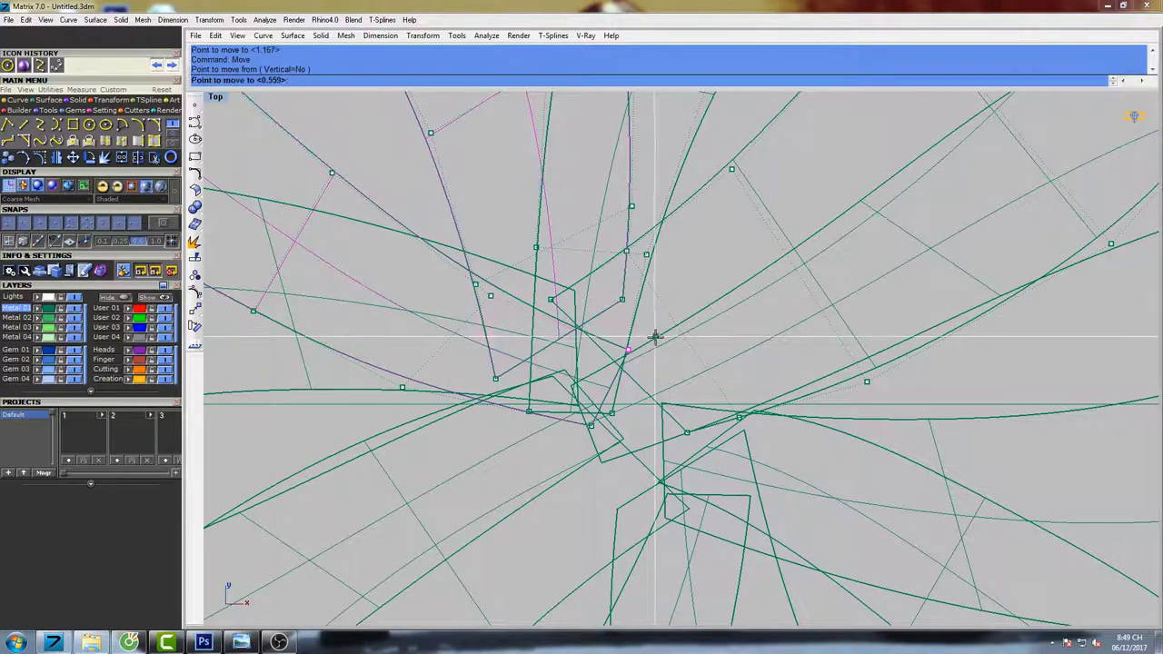
key(space)
click(617, 364)
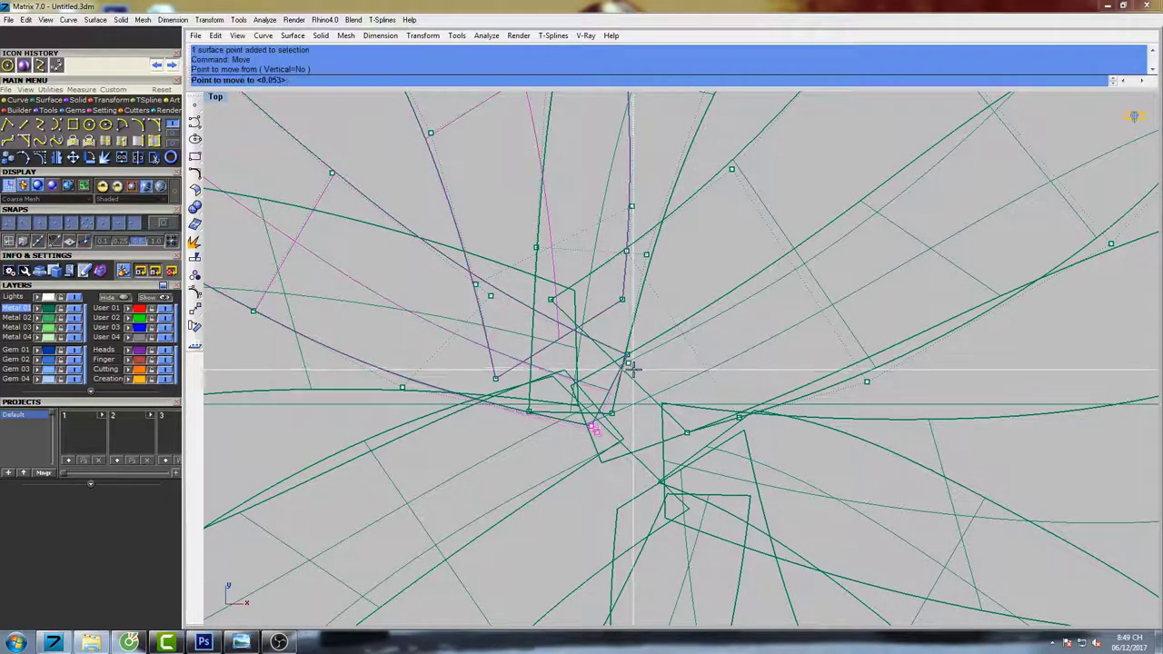
click(625, 373)
Move the right corner point of the upper-left loop's other inner edge down towards the centre, fine-tune it, and hide the control points.
drag(639, 324, 638, 324)
scroll(635, 322, down, 7)
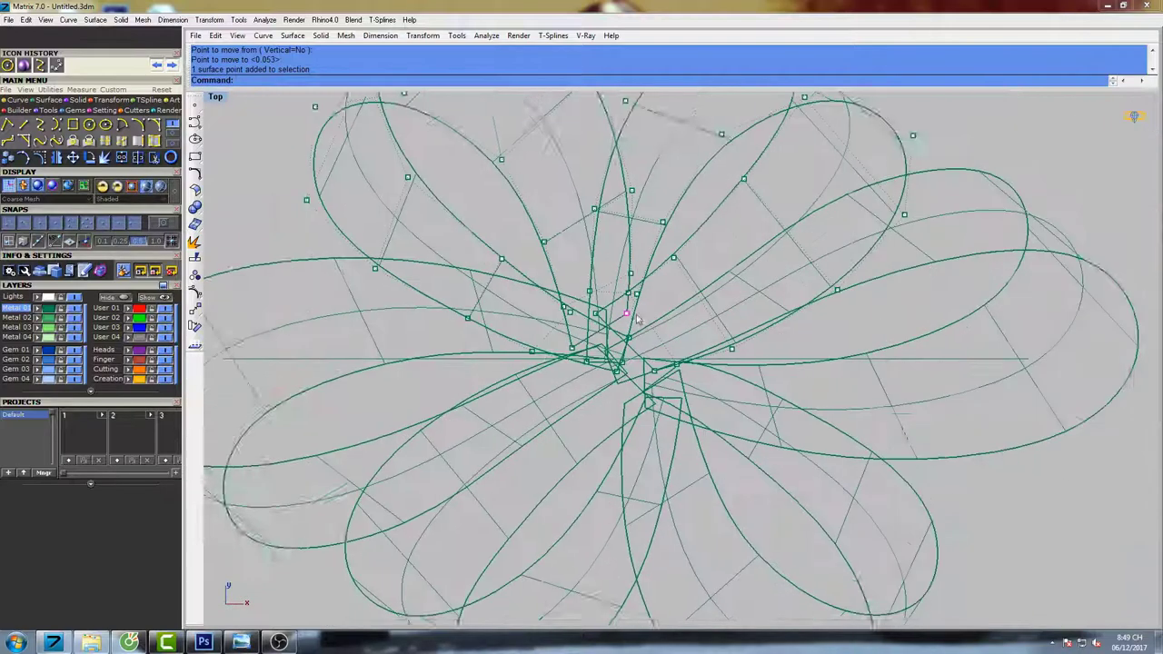
right_drag(634, 319, 599, 330)
right_click(603, 327)
click(632, 291)
click(634, 314)
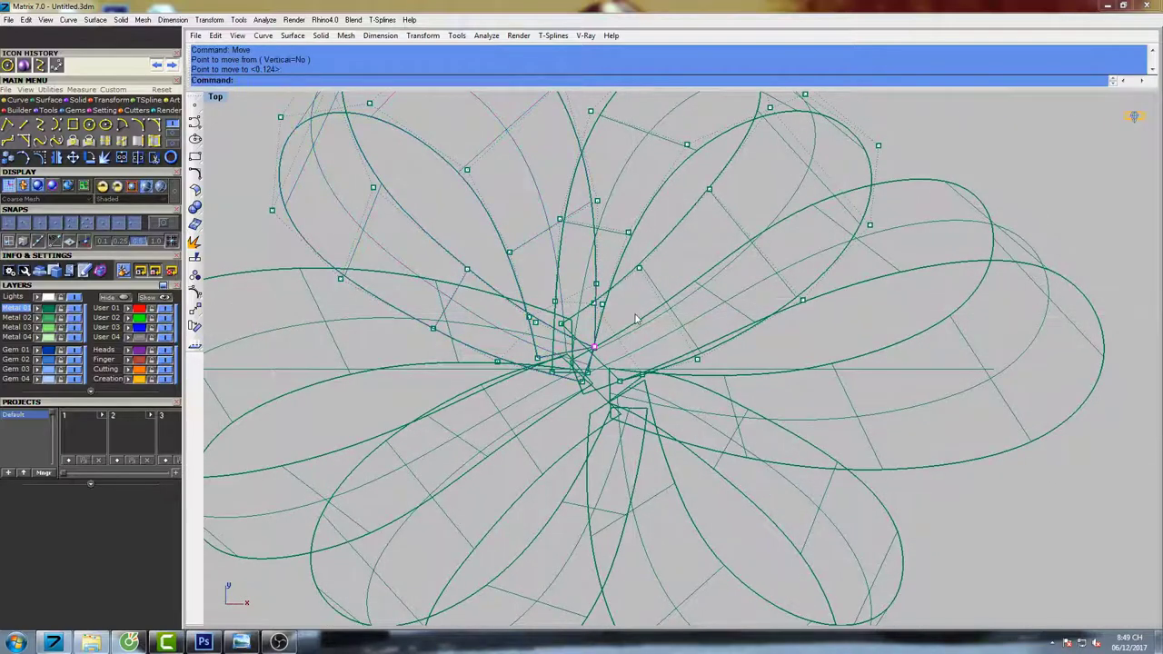
right_click(636, 315)
click(637, 305)
click(638, 309)
scroll(638, 328, down, 6)
key(Escape)
right_drag(641, 333, 618, 329)
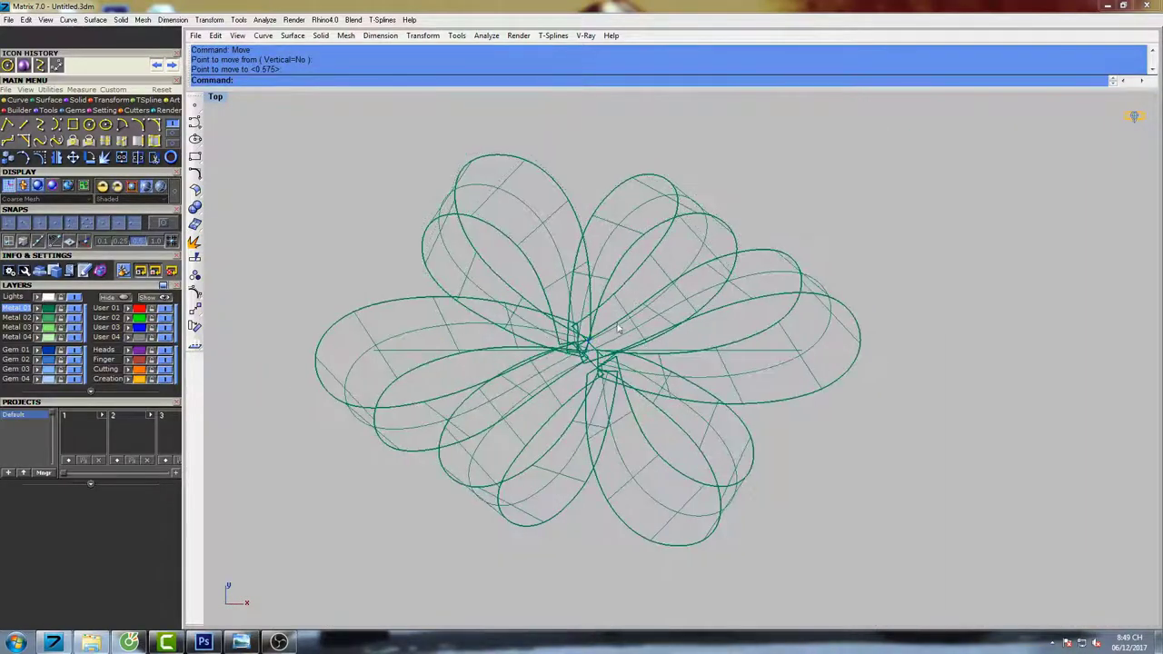
Delete the left loop and the two lower loops of the bow.
click(418, 393)
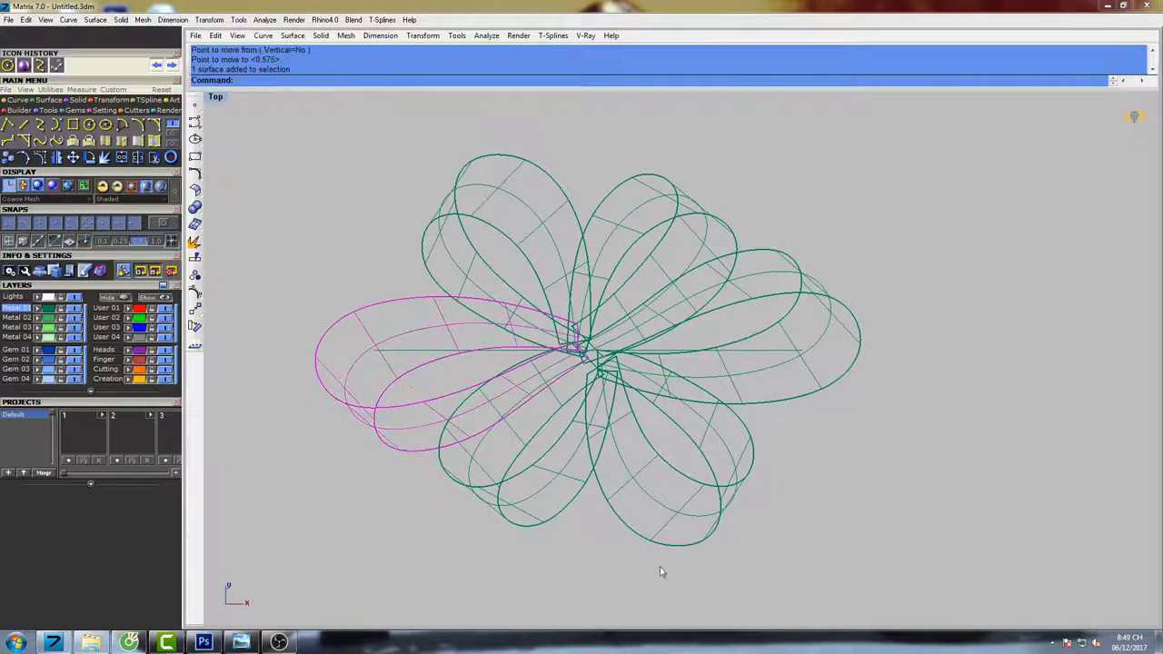
shift+drag(661, 570, 528, 473)
right_drag(614, 476, 542, 453)
text(d: Del)
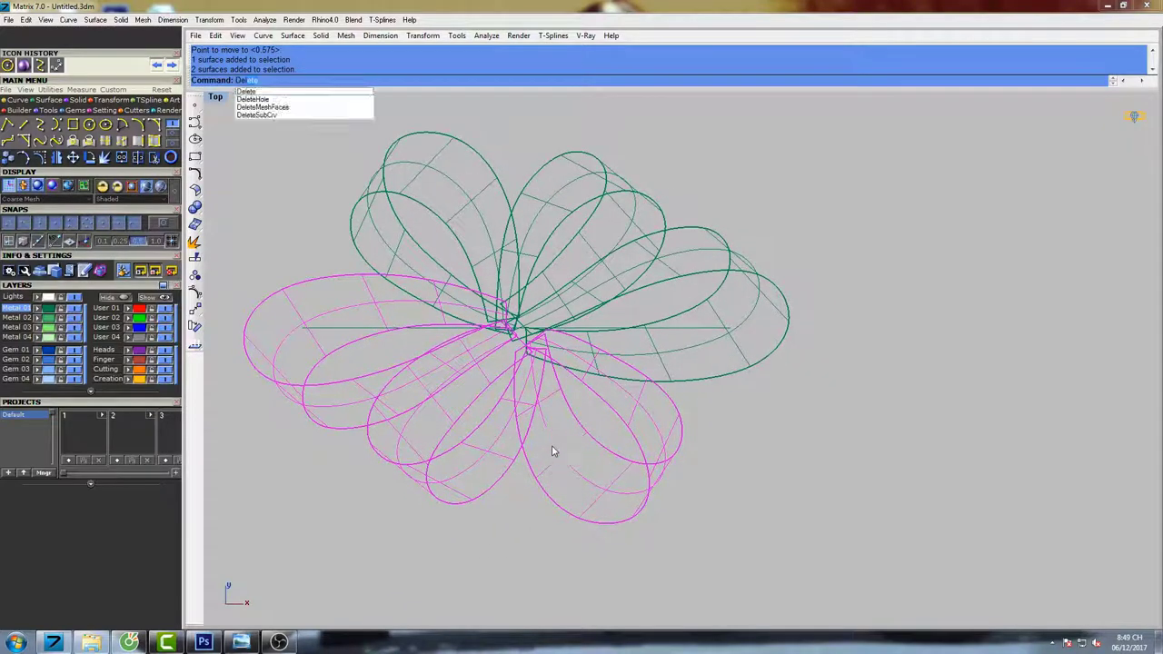
key(Return)
Turn on the right loop's control points and move the two points of its lower inner edge up and left into the centre.
right_drag(537, 348, 558, 361)
scroll(563, 378, up, 6)
click(565, 376)
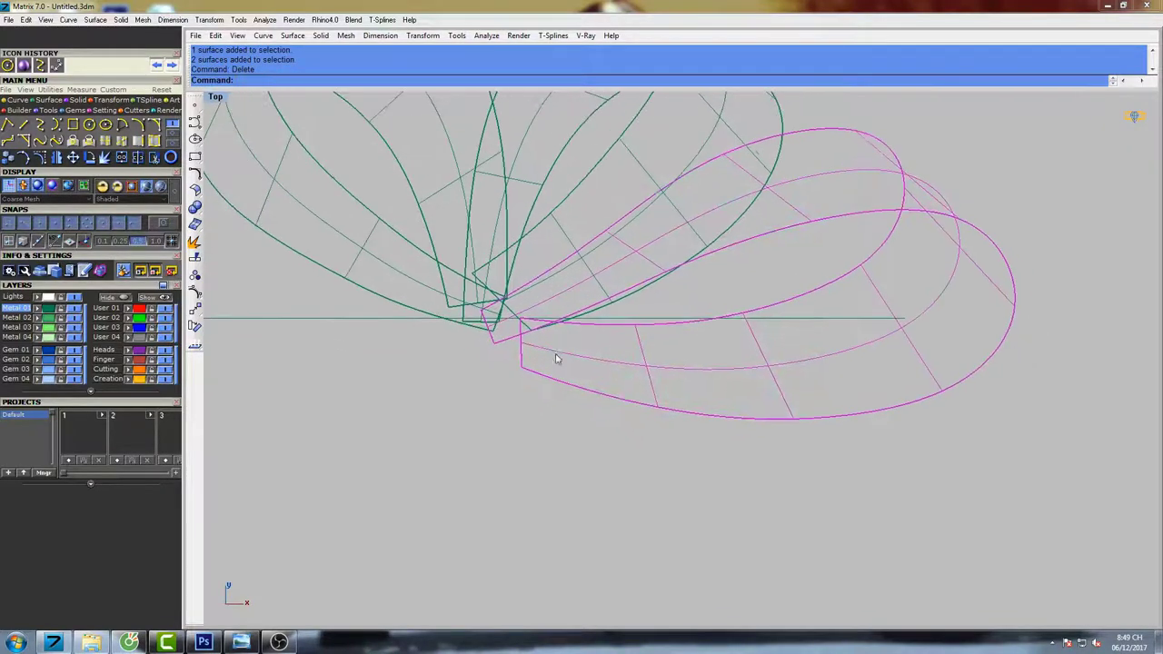
key(F10)
scroll(517, 377, up, 6)
drag(509, 388, 521, 329)
scroll(538, 256, down, 4)
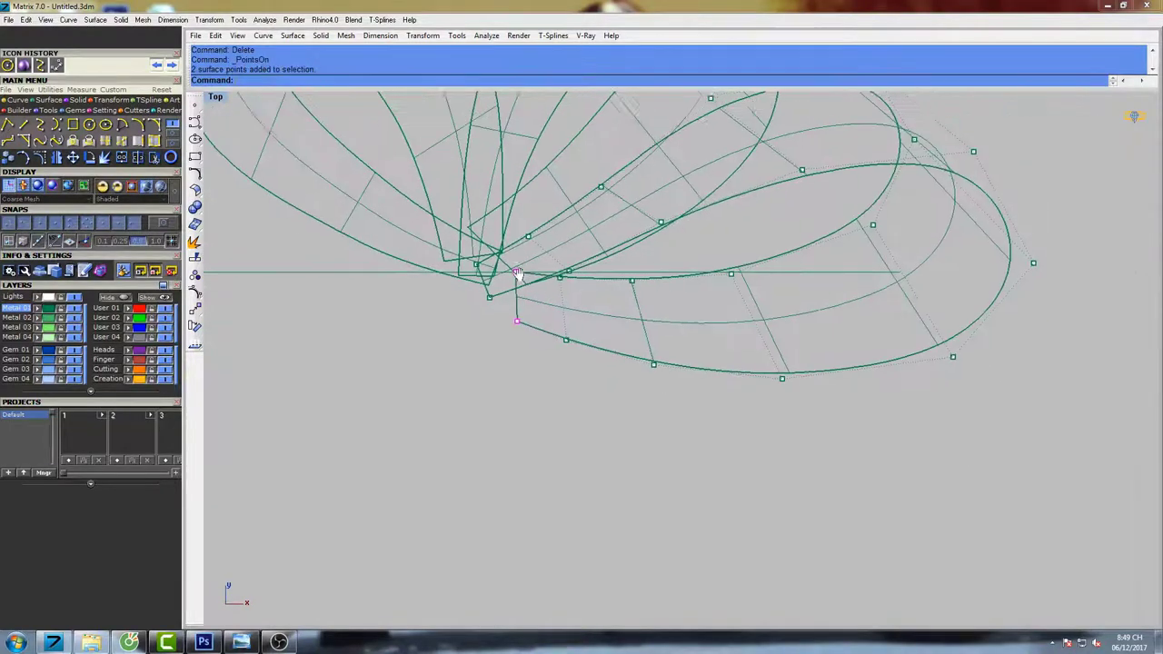
text(Move)
key(Return)
click(540, 337)
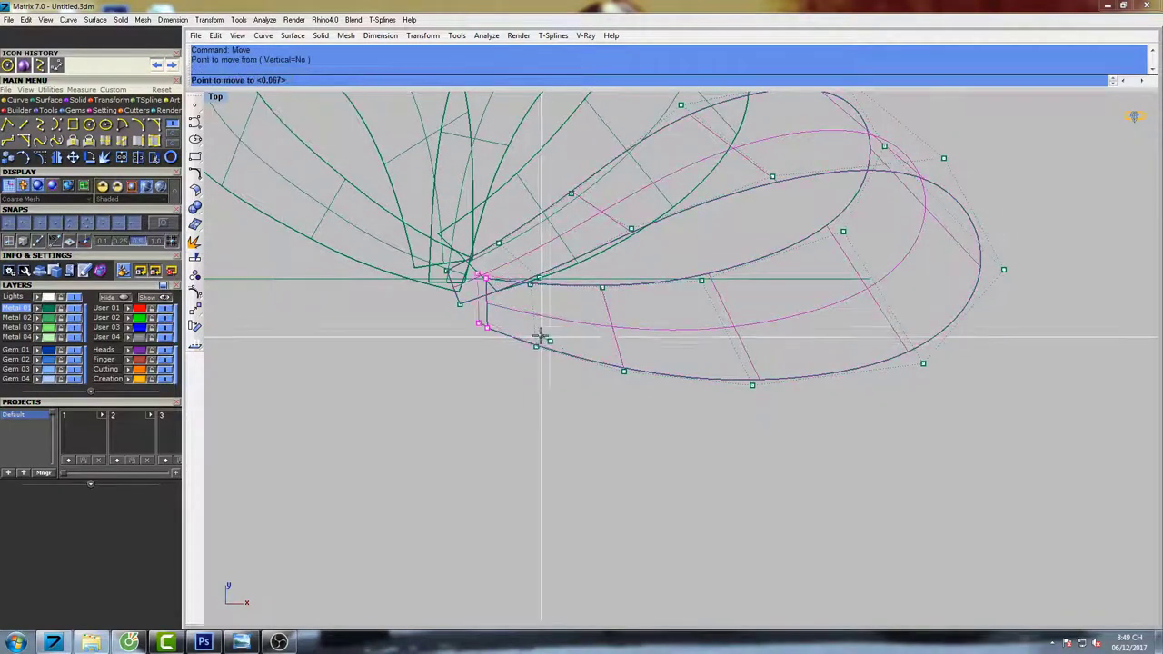
click(514, 316)
Move the lower corner point of the right loop's inner edge left and slightly up, and fine-tune its position.
scroll(459, 332, up, 4)
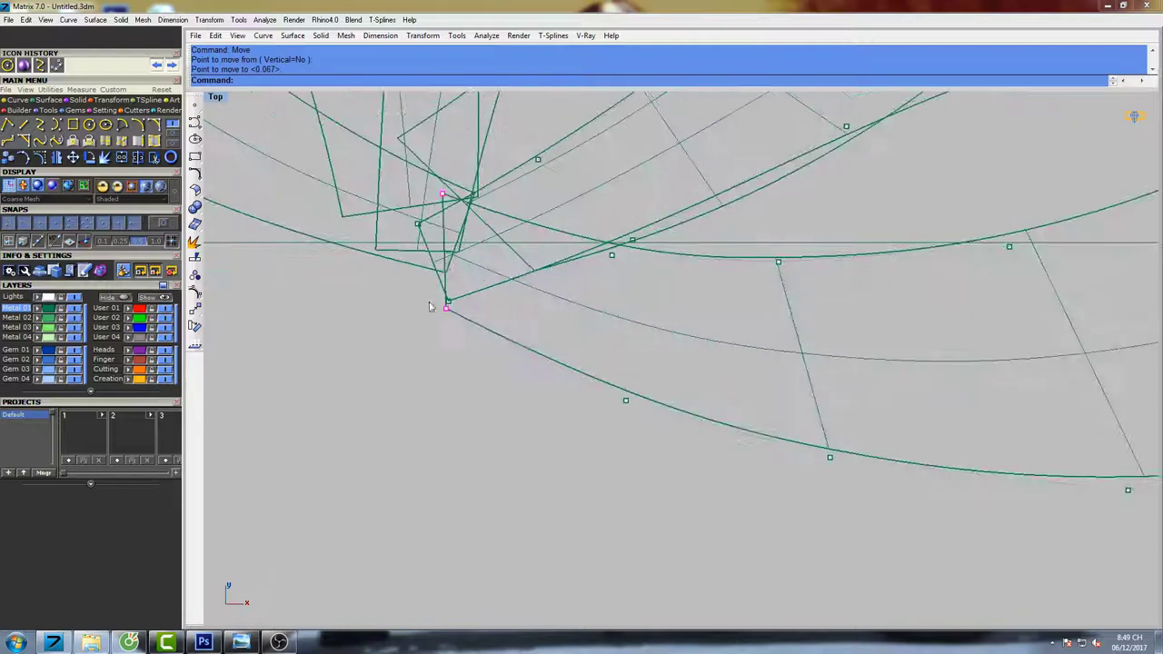
right_click(618, 309)
click(628, 314)
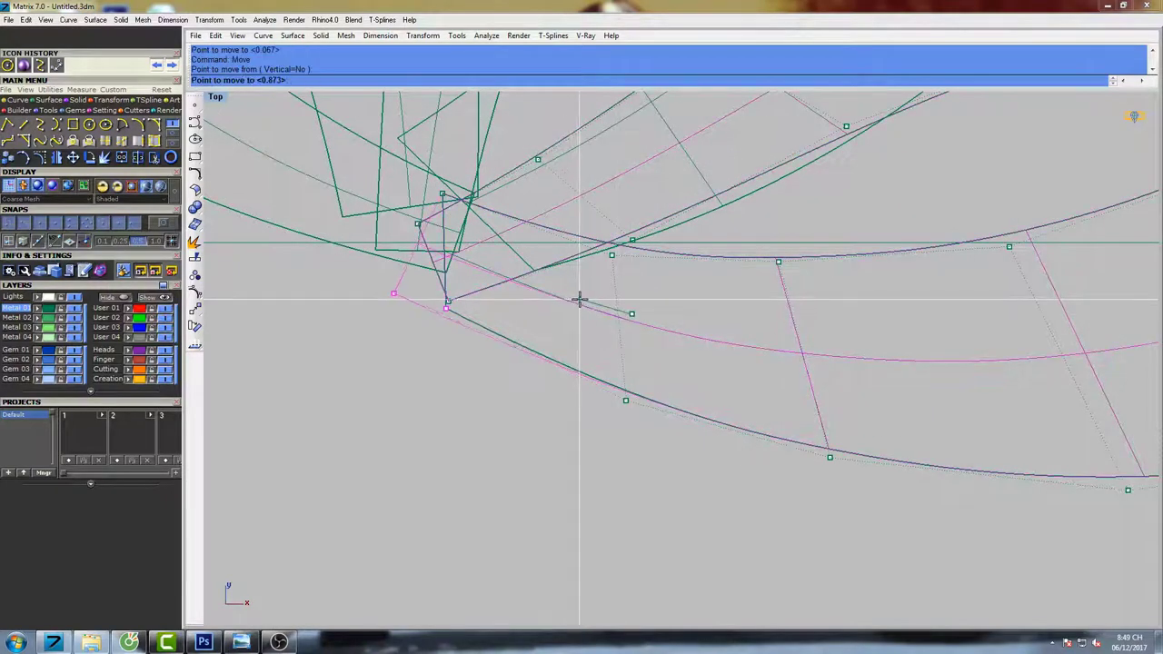
click(579, 298)
right_click(586, 301)
click(597, 292)
click(596, 290)
scroll(586, 286, down, 3)
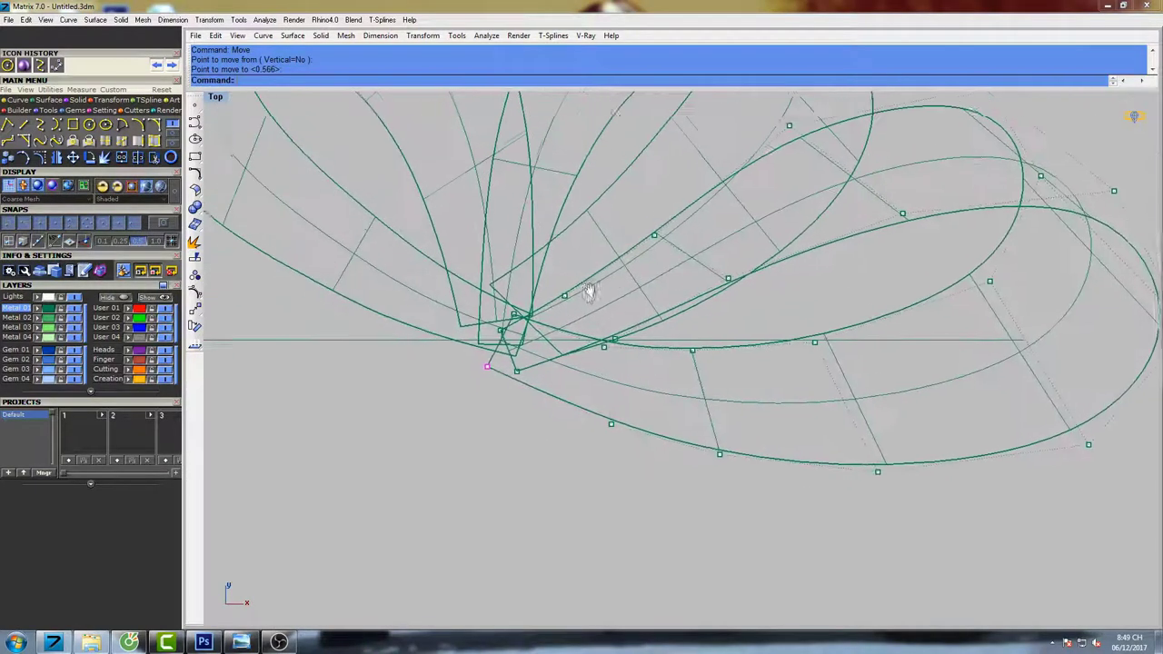
Turn on the upper-right loop's control points and move the right corner point of its inner end left and slightly down.
right_drag(601, 235, 564, 243)
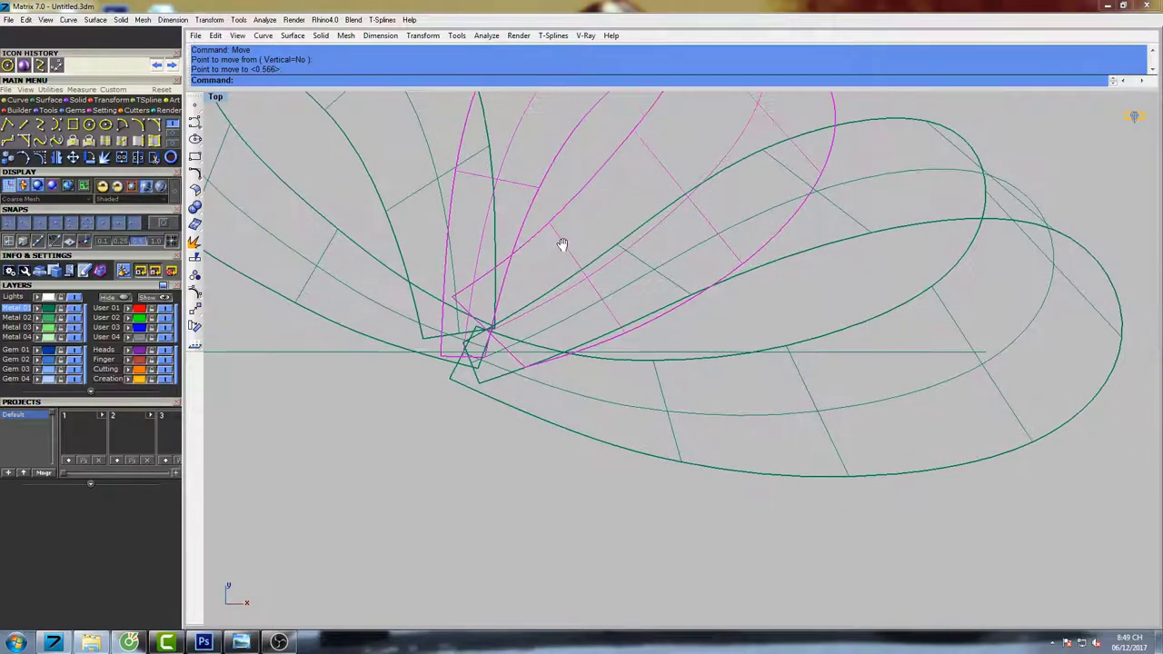
key(F10)
scroll(535, 334, up, 6)
drag(522, 398, 538, 401)
scroll(539, 392, down, 6)
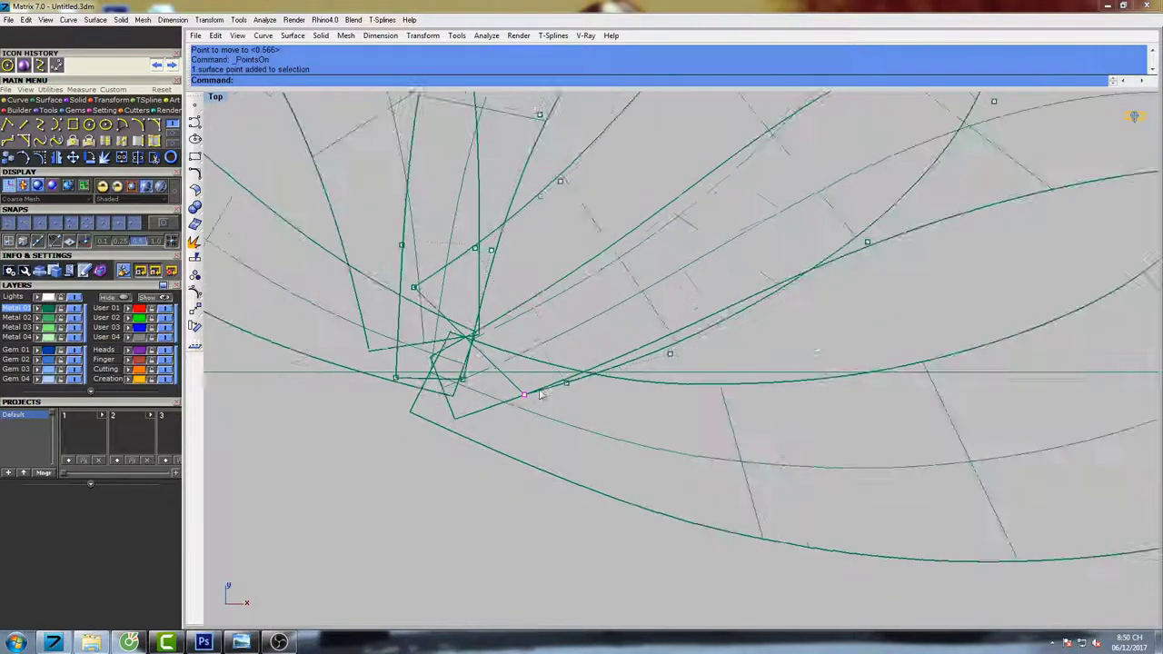
right_drag(545, 373, 509, 360)
text(Move)
key(Return)
click(589, 381)
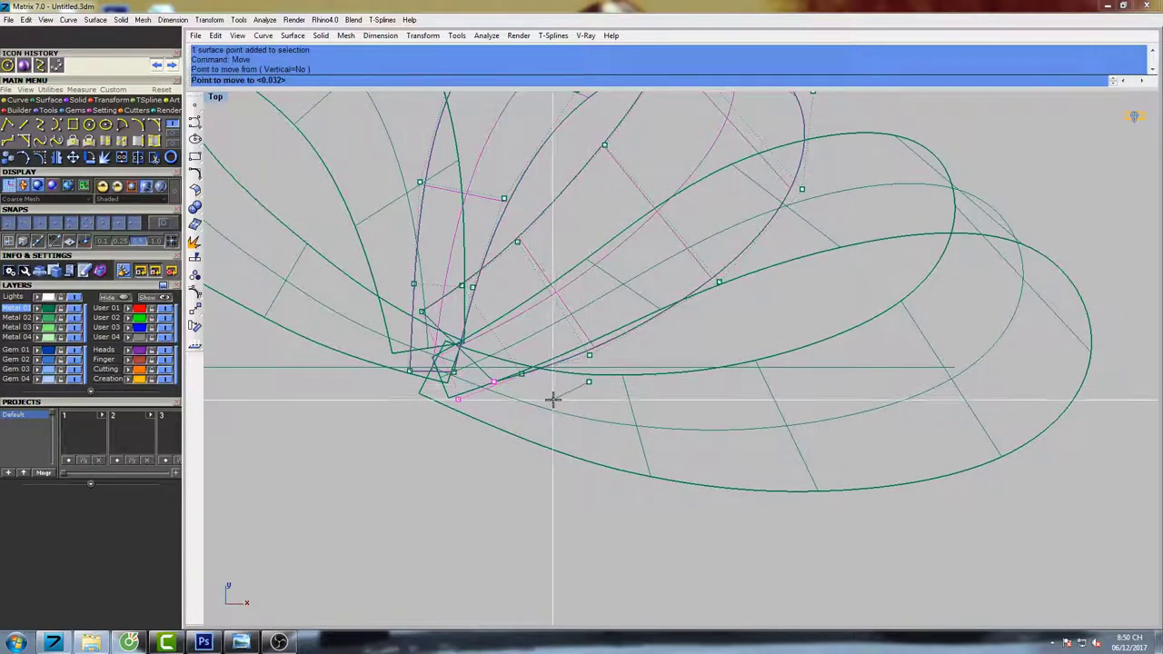
click(548, 400)
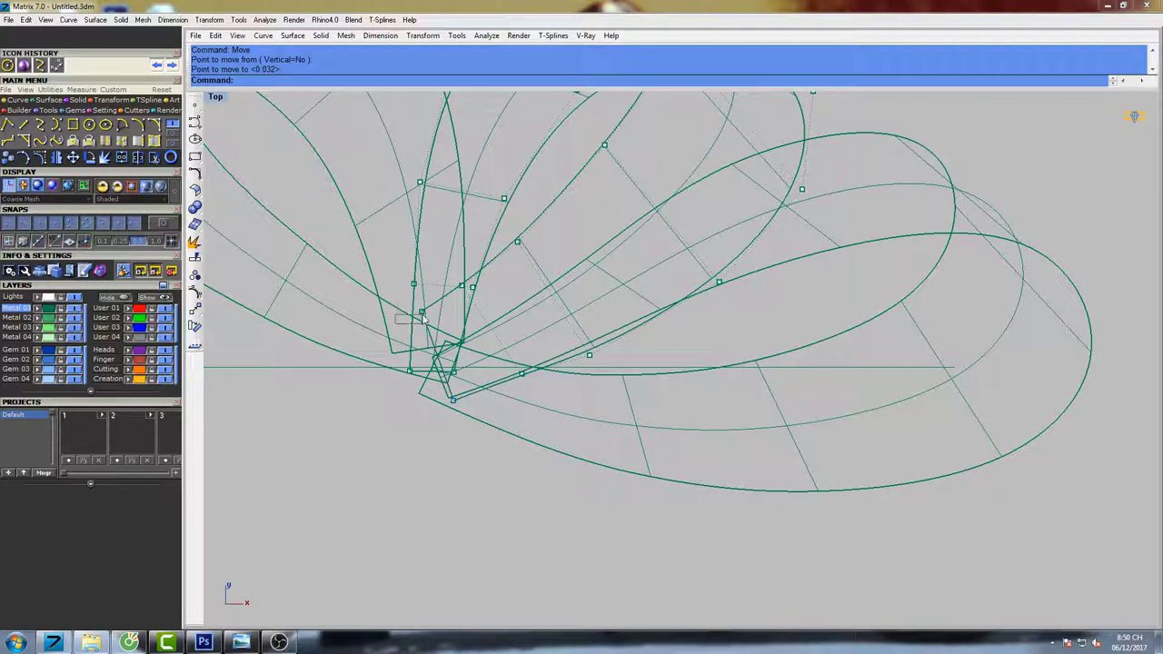
Nudge the upper-right loop's left and lowest inner-end points slightly left, and hide the control points.
drag(423, 315, 433, 304)
right_click(493, 269)
click(495, 265)
click(494, 265)
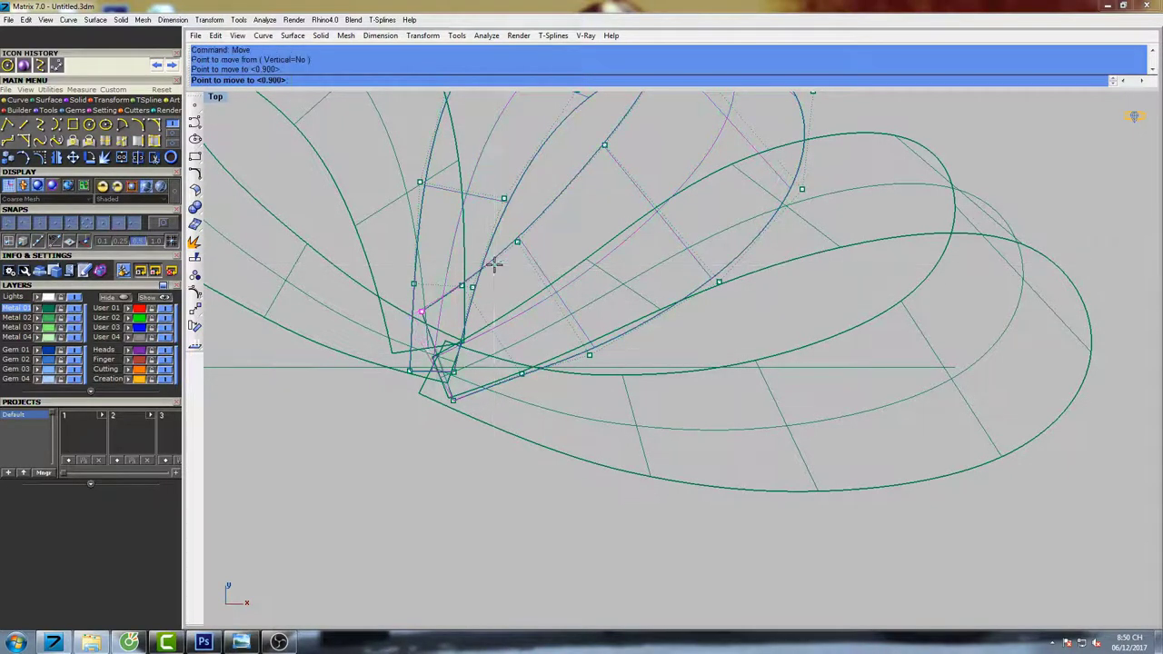
drag(465, 404, 467, 397)
right_click(471, 392)
click(513, 343)
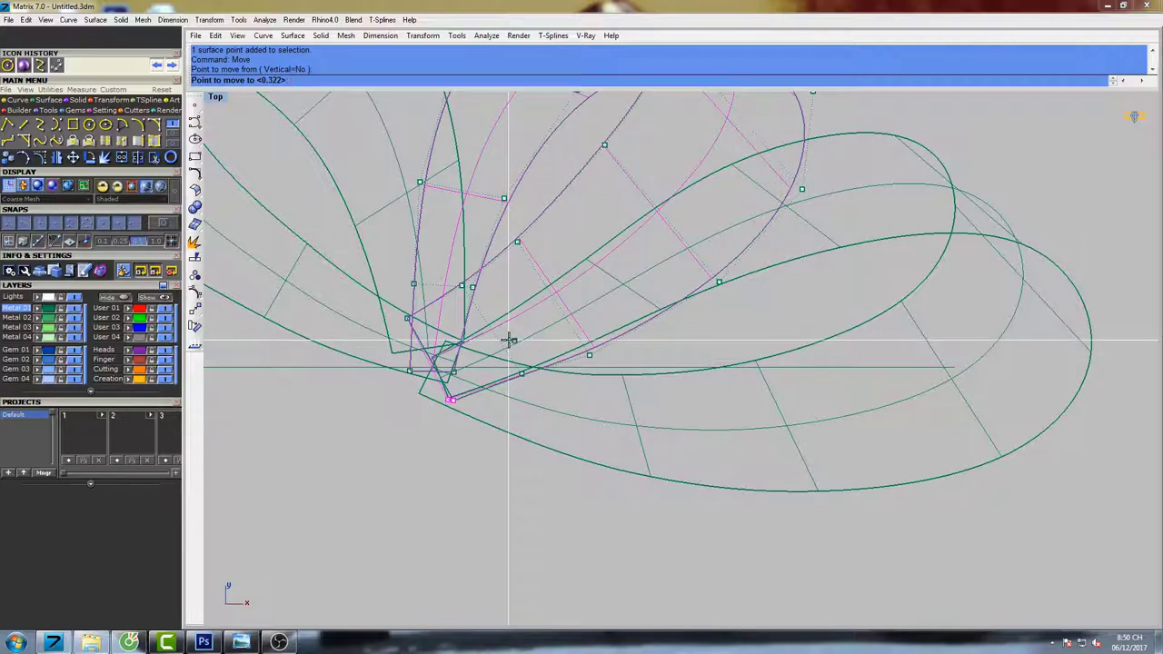
click(508, 342)
right_drag(550, 319, 573, 376)
scroll(540, 325, down, 6)
key(Escape)
key(Escape)
Turn on the upper-left loop's control points and move the two corner points of its upper inner edge down and slightly right.
mouse_move(524, 294)
right_down()
mouse_move(550, 291)
mouse_move(528, 274)
right_up()
click(501, 252)
key(F10)
scroll(509, 344, up, 7)
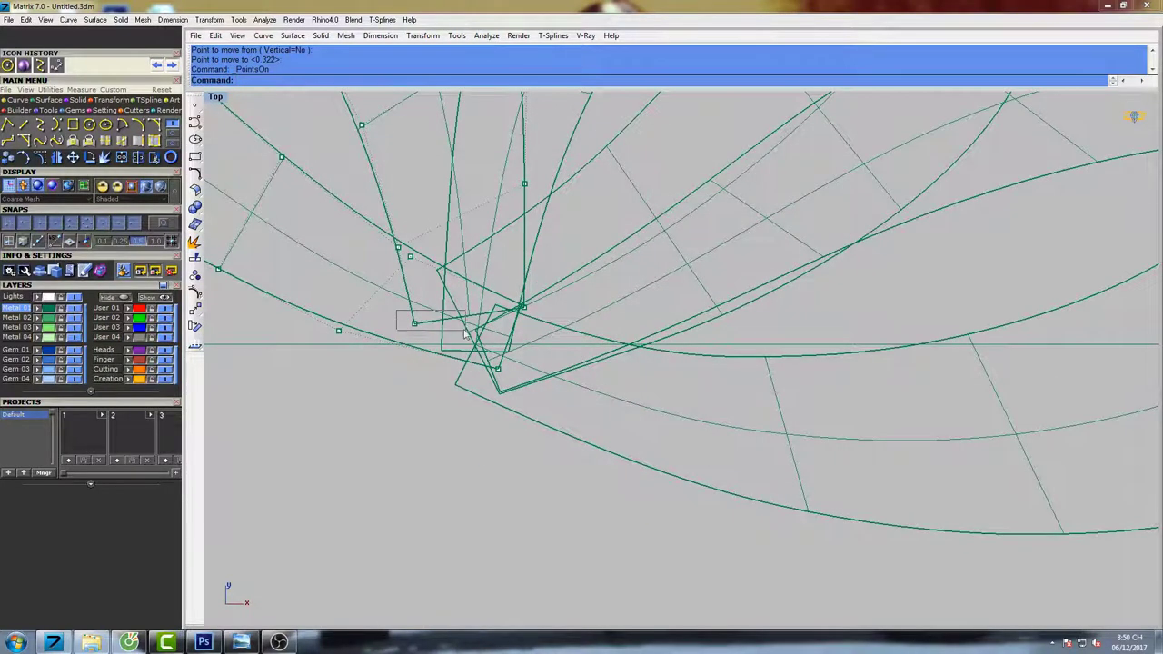
scroll(526, 313, up, 3)
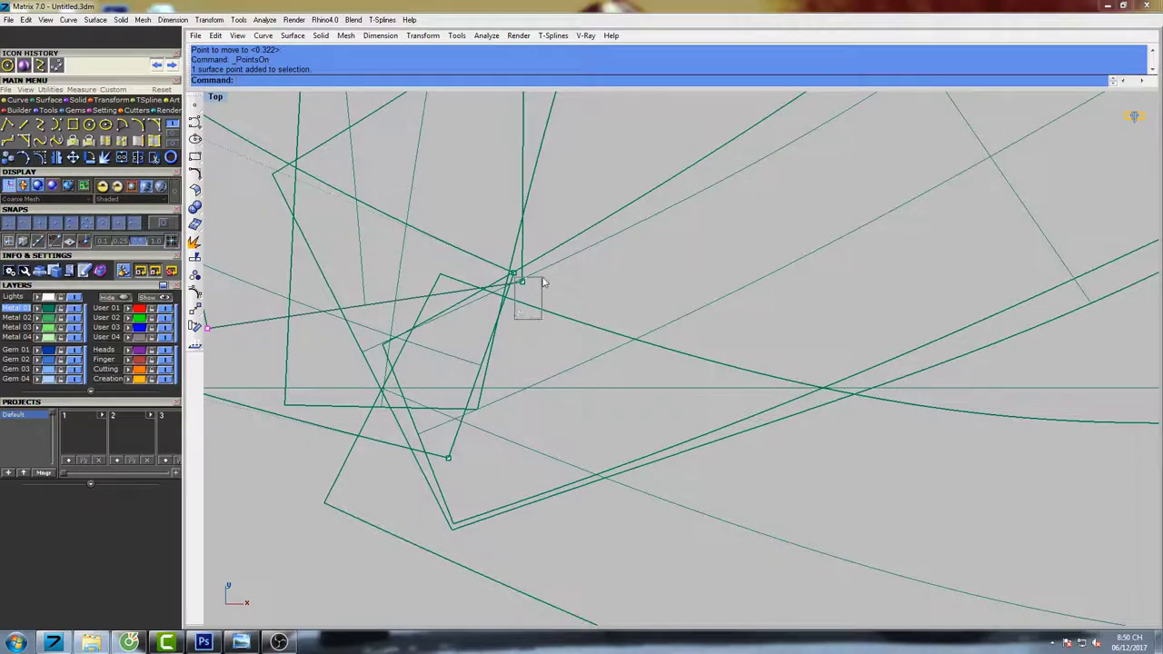
shift+drag(543, 280, 543, 279)
scroll(545, 280, down, 6)
right_drag(548, 281, 524, 293)
text(Move)
key(Return)
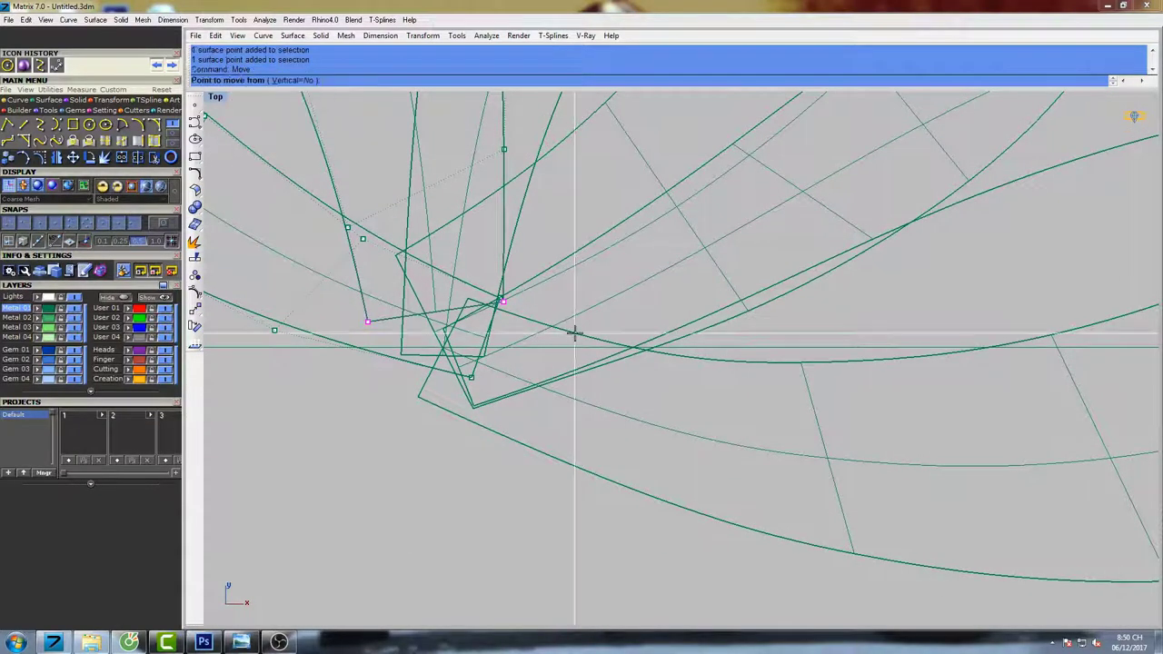
click(560, 260)
click(571, 298)
right_click(574, 291)
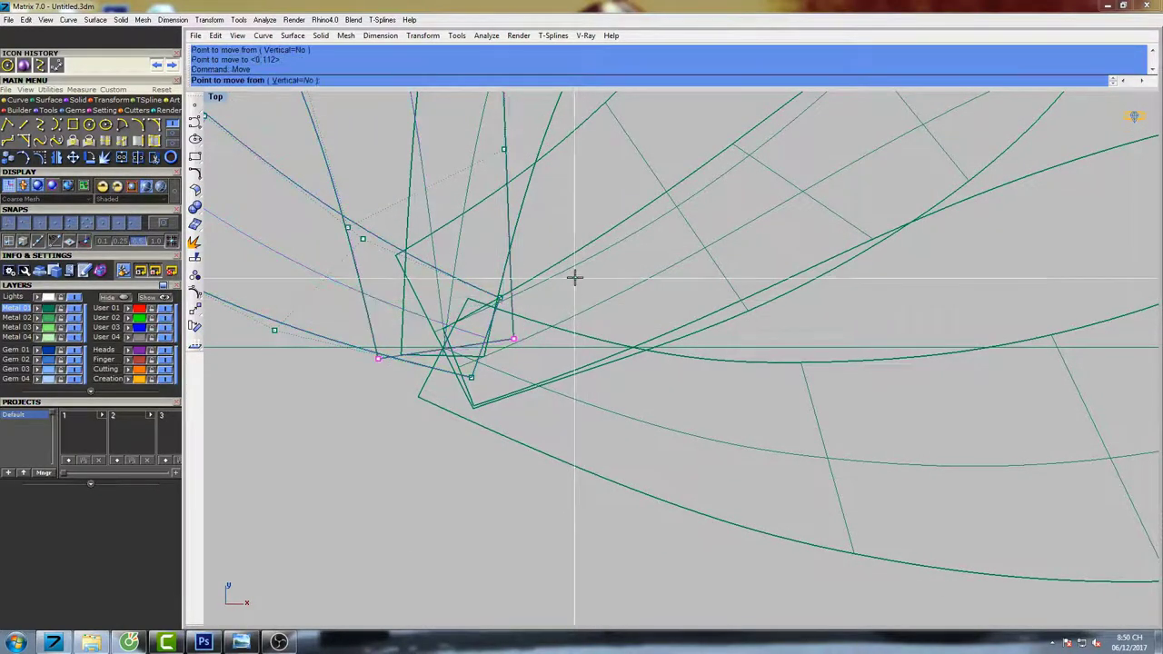
click(574, 276)
click(573, 278)
scroll(573, 276, down, 8)
right_drag(570, 224, 560, 320)
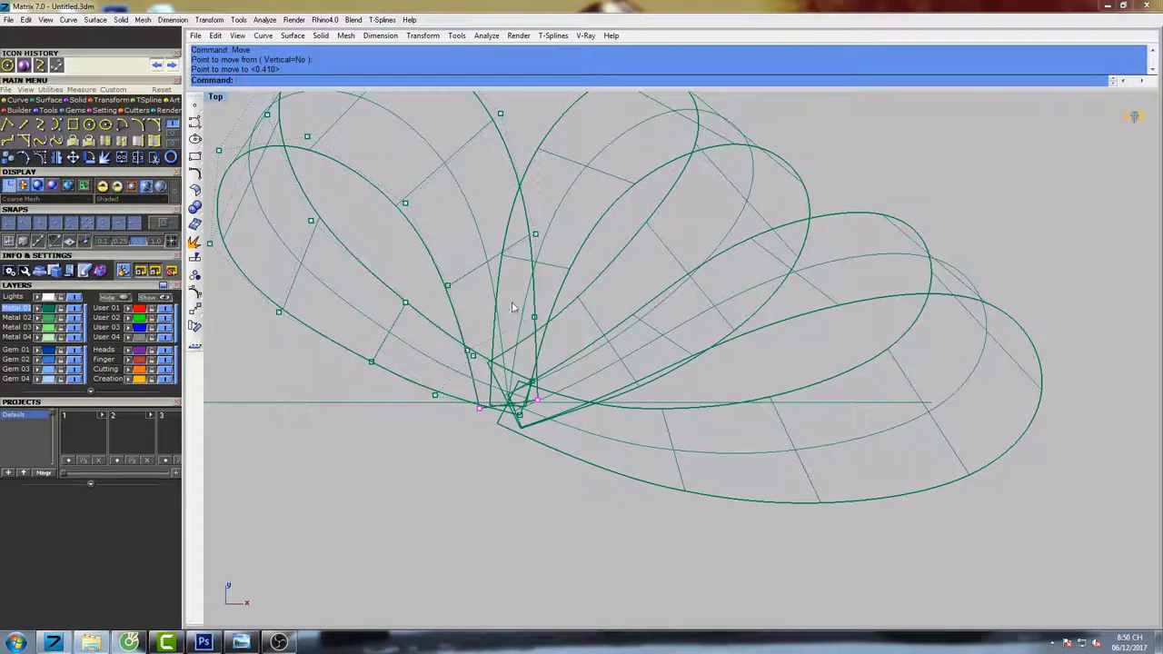
Move the right control point of the upper-left loop's second pair slightly down and right, and fine-tune it.
drag(512, 302, 542, 329)
right_click(542, 330)
click(559, 278)
click(565, 287)
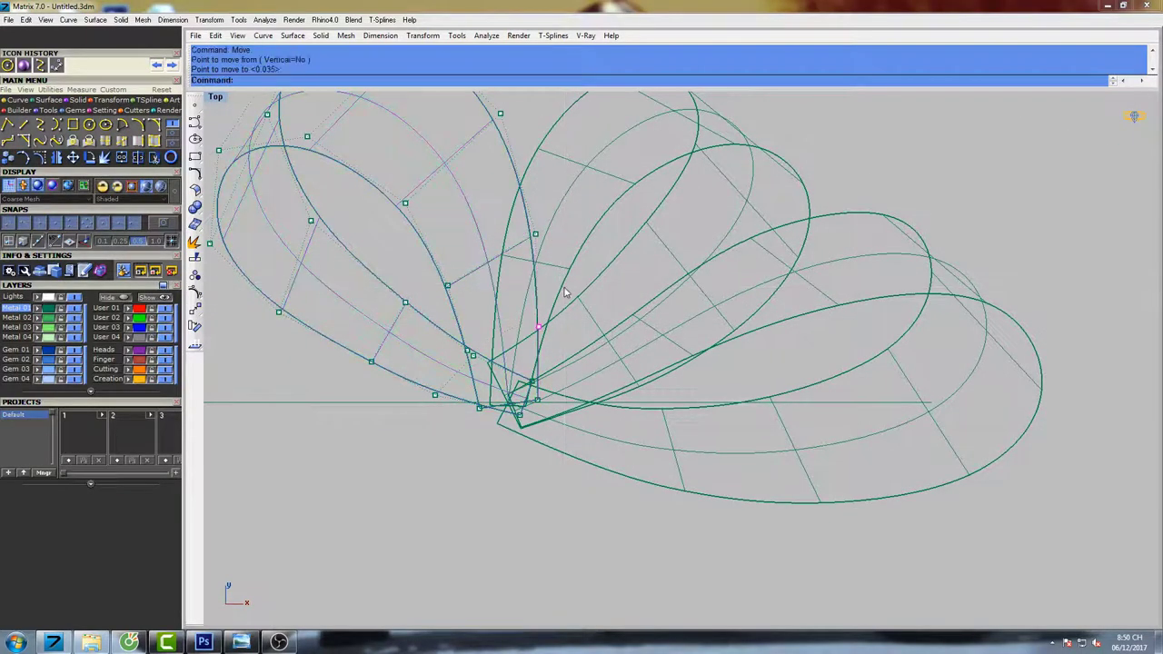
right_click(564, 289)
click(564, 280)
click(565, 282)
Move the right control point of the upper-left loop's third pair slightly downward.
right_drag(565, 284, 572, 357)
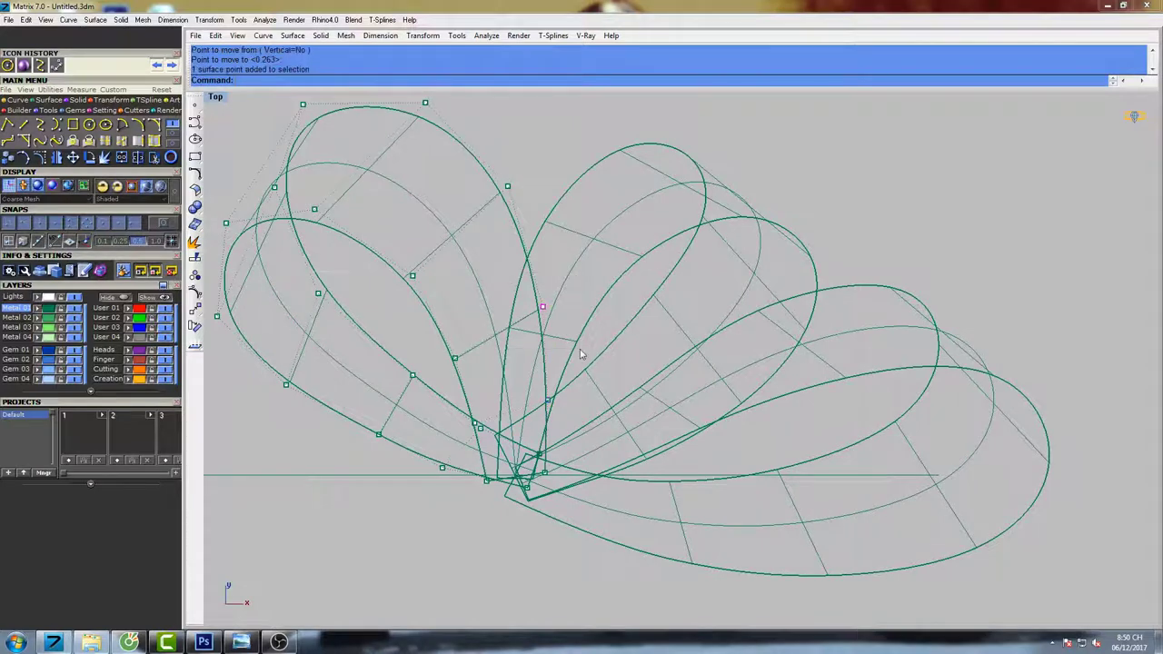
right_click(592, 283)
click(595, 273)
click(595, 283)
Adjust the position of the left control point of the upper-left loop's third pair in two small moves.
right_drag(526, 258, 564, 272)
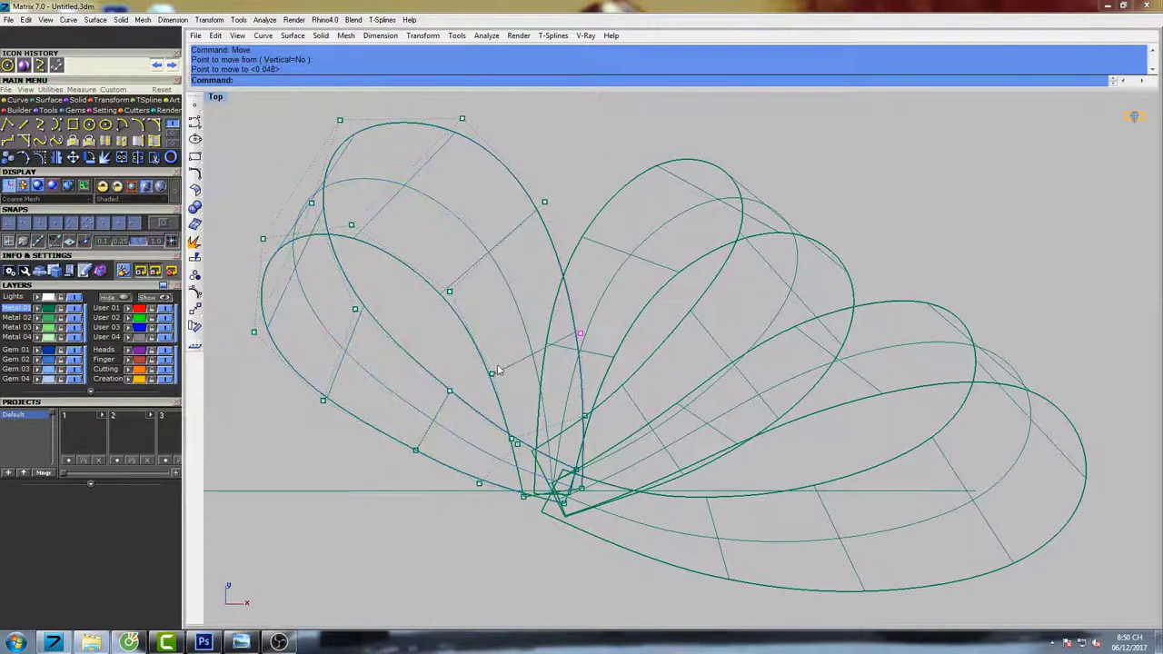
drag(514, 387, 514, 387)
scroll(499, 340, up, 4)
right_click(502, 332)
click(506, 323)
click(506, 320)
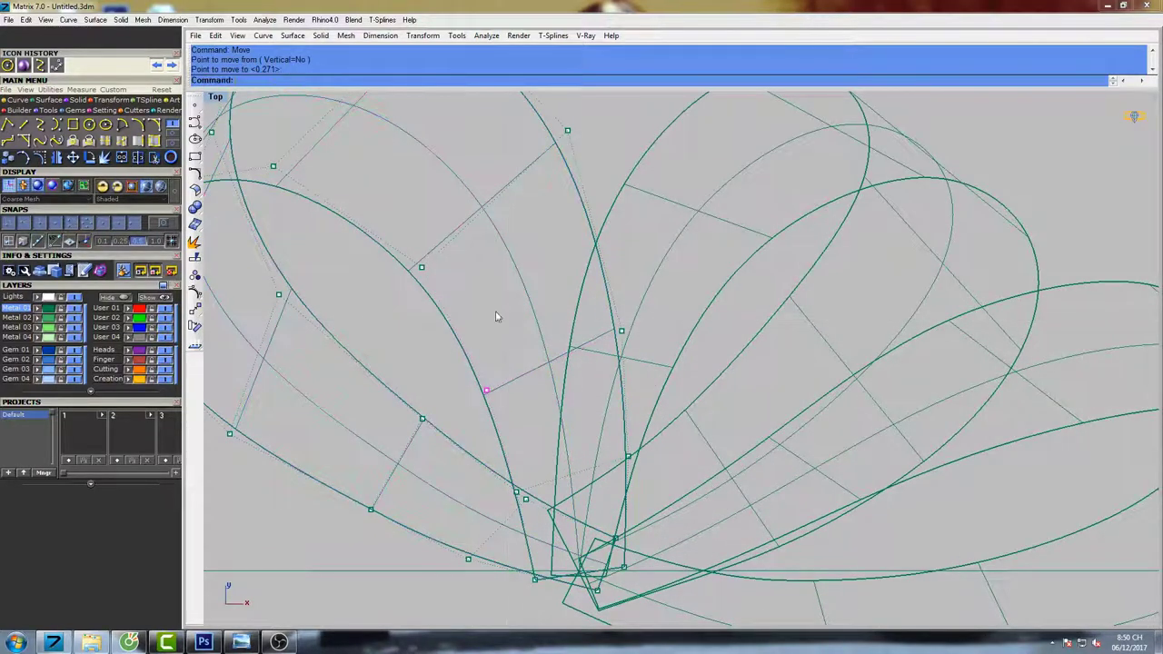
right_drag(495, 313, 532, 351)
right_click(574, 343)
click(580, 322)
click(576, 324)
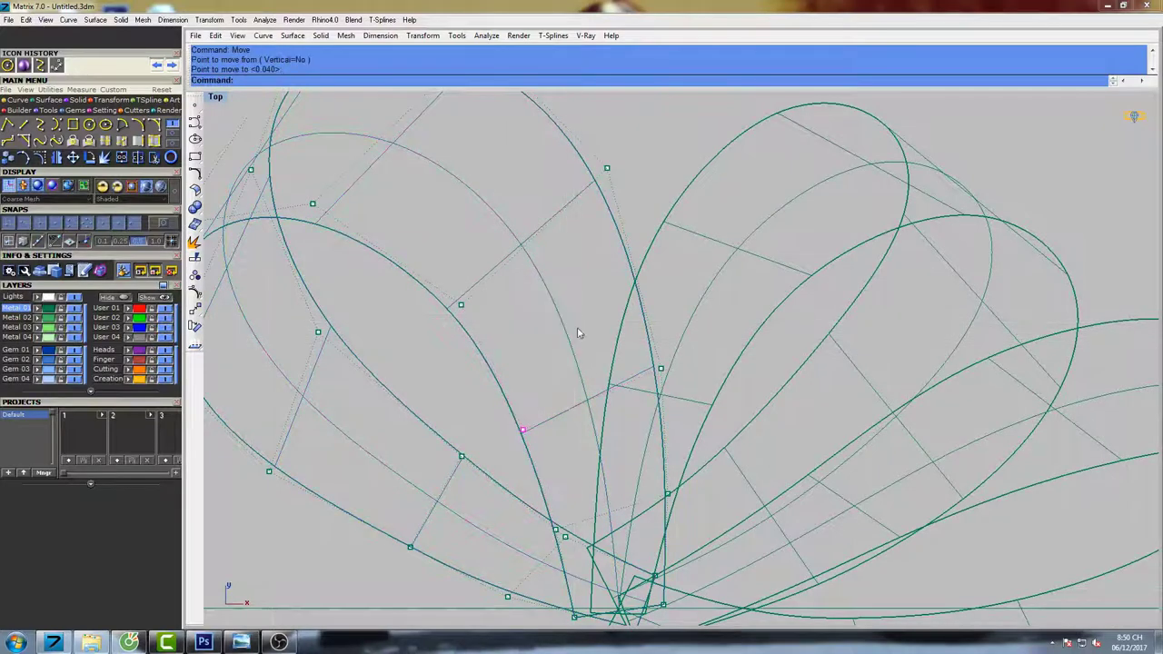
Nudge the right control point of the upper-left loop's third pair further down and slightly right.
drag(675, 385, 677, 386)
right_click(708, 361)
click(715, 353)
click(719, 364)
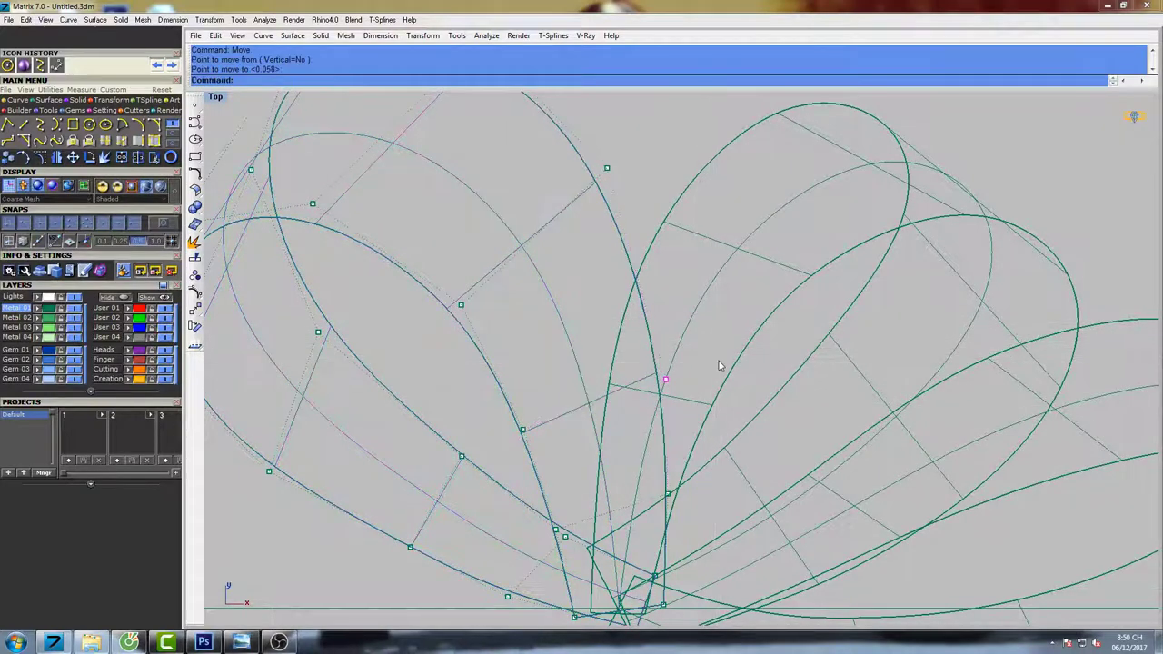
Move the right control point of the upper-left loop's fourth pair slightly down and right.
right_drag(590, 227, 611, 318)
key(Return)
click(663, 231)
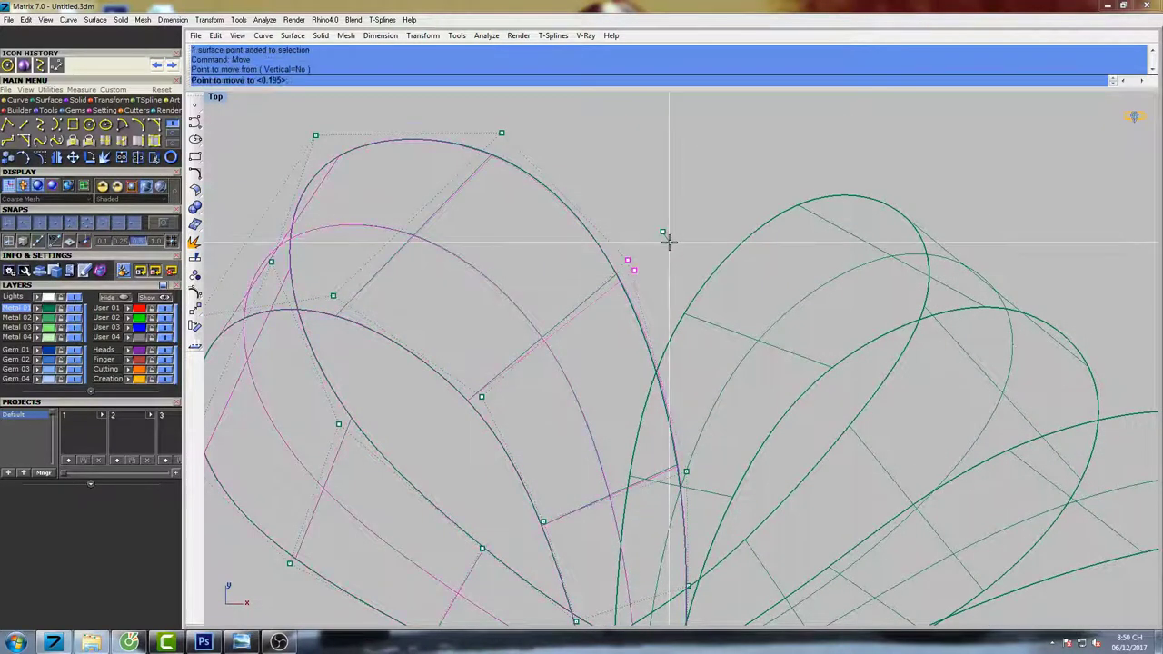
click(671, 243)
scroll(650, 238, down, 6)
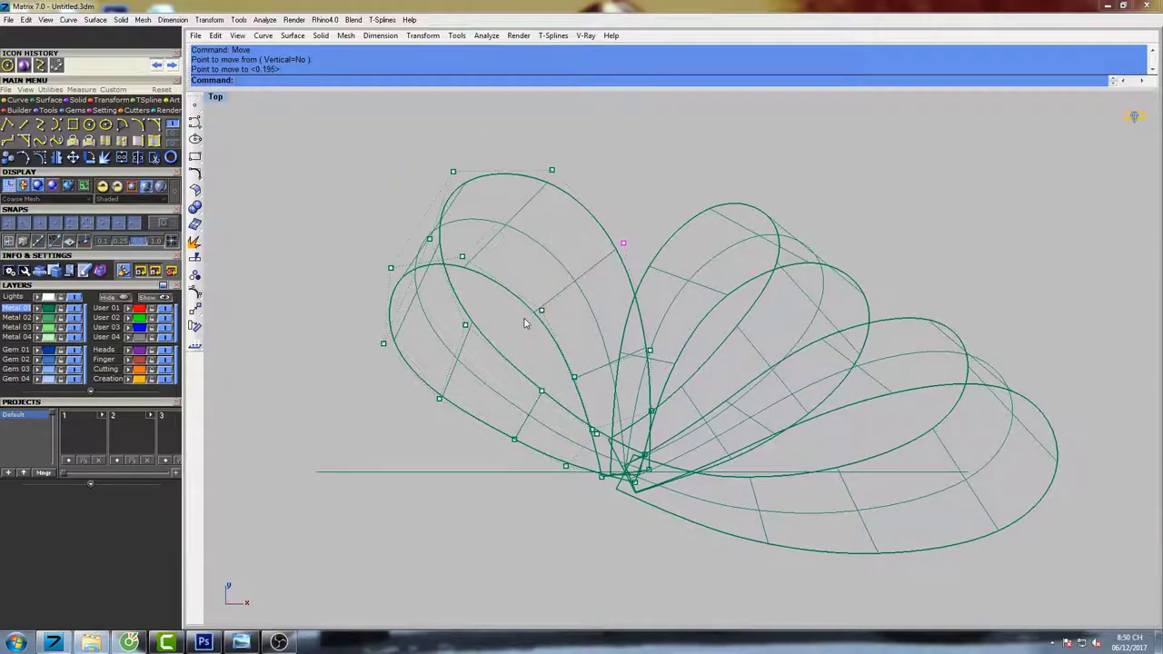
Nudge the left control point of the upper-left loop's fourth pair slightly, and hide the loop's control points.
drag(525, 302, 563, 336)
scroll(563, 339, up, 6)
right_click(565, 342)
click(596, 266)
click(595, 269)
scroll(596, 272, down, 6)
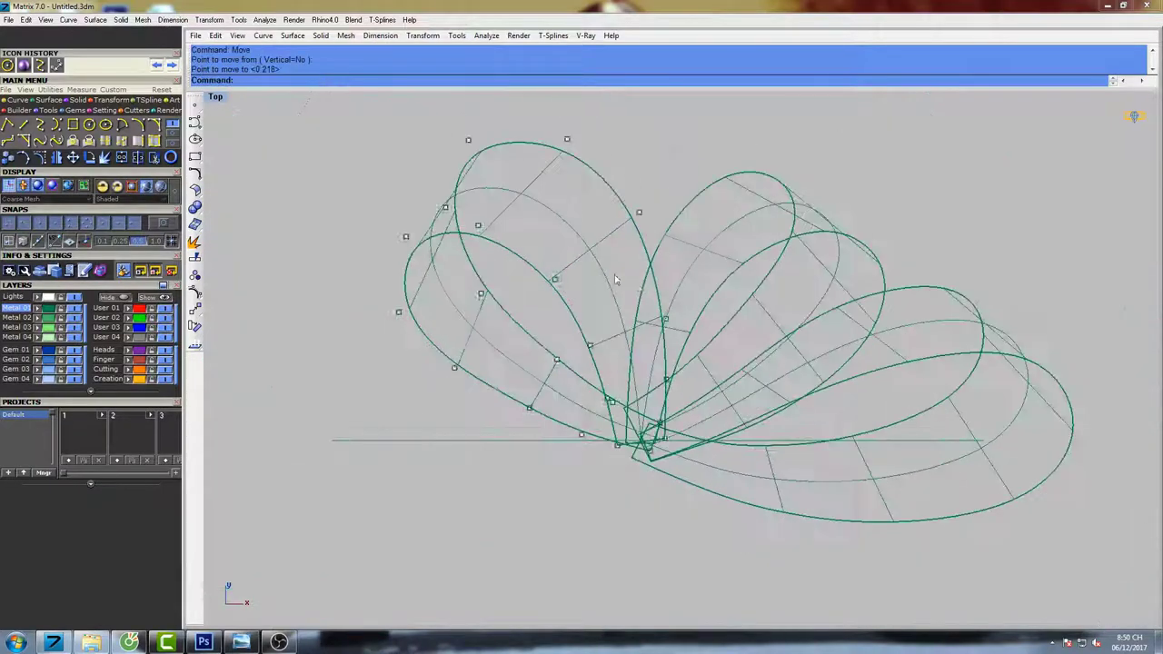
scroll(650, 335, down, 3)
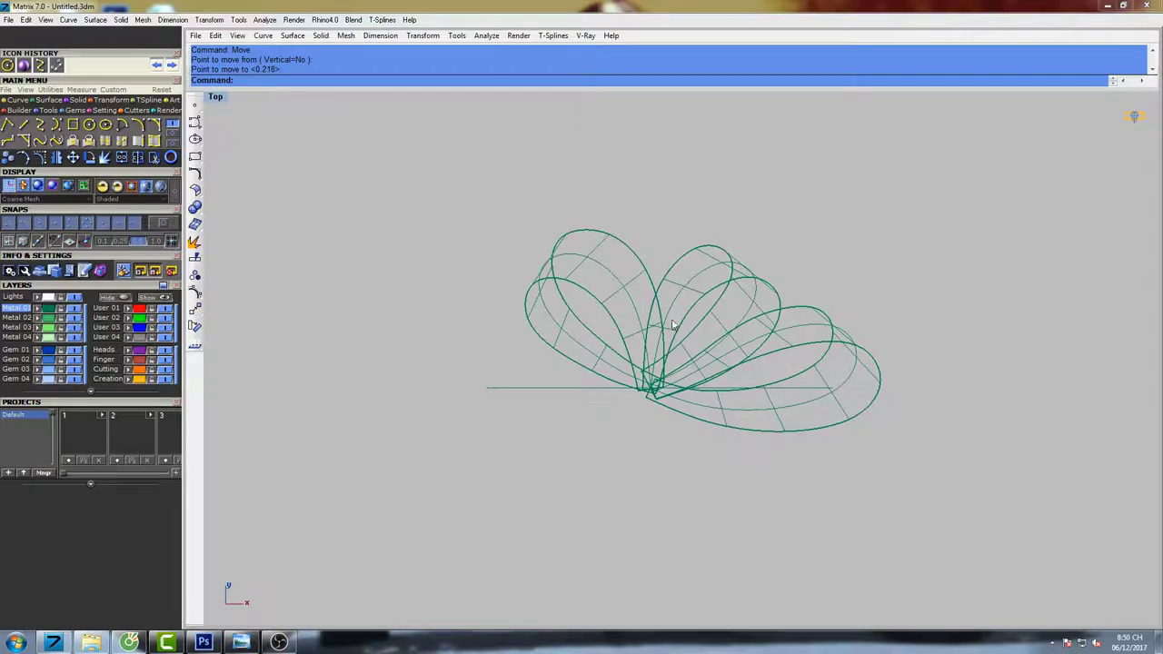
Check how the inner ends of the three loops meet in a shaded Top view.
scroll(590, 389, up, 3)
text(s)
key(Return)
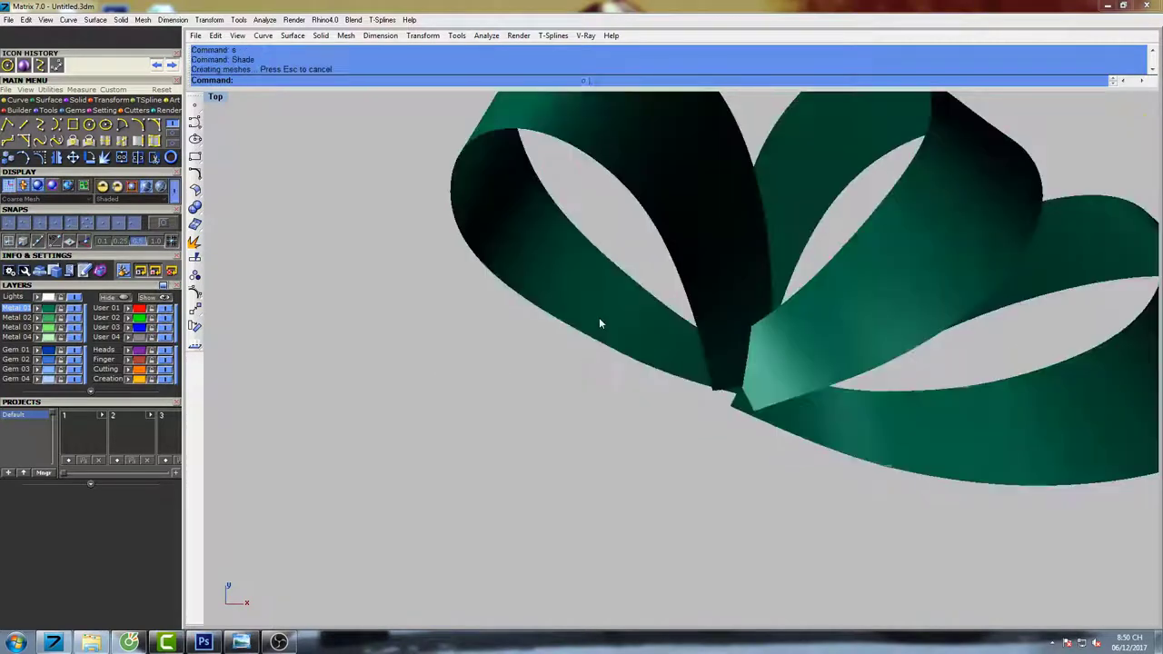
scroll(599, 322, down, 7)
key(Escape)
scroll(618, 322, up, 7)
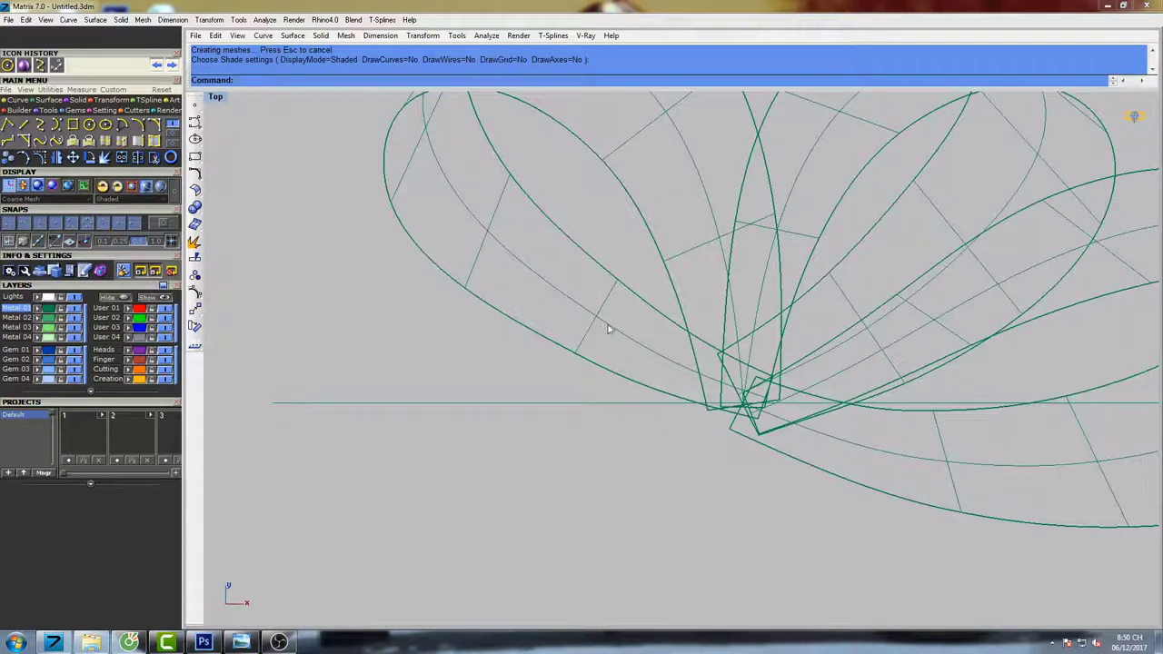
Show the hidden centre sphere and the hand reference photo again.
scroll(608, 327, down, 8)
right_drag(707, 264, 664, 255)
click(163, 297)
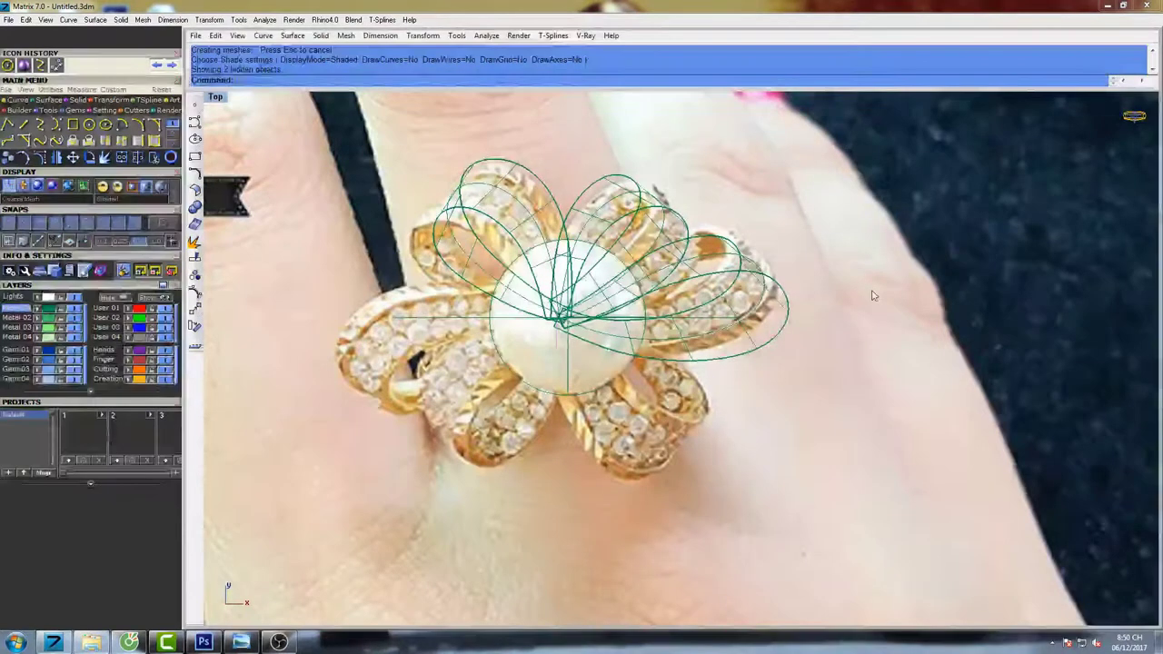
right_drag(872, 295, 827, 285)
text(hide)
key(Return)
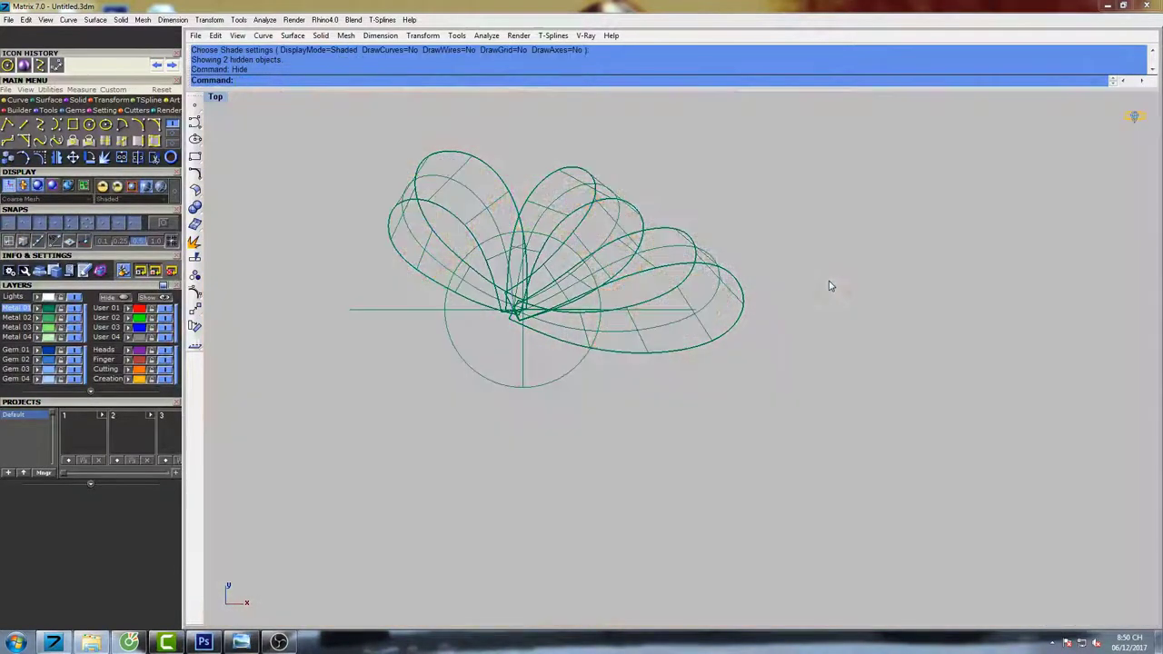
key(ctrl+z)
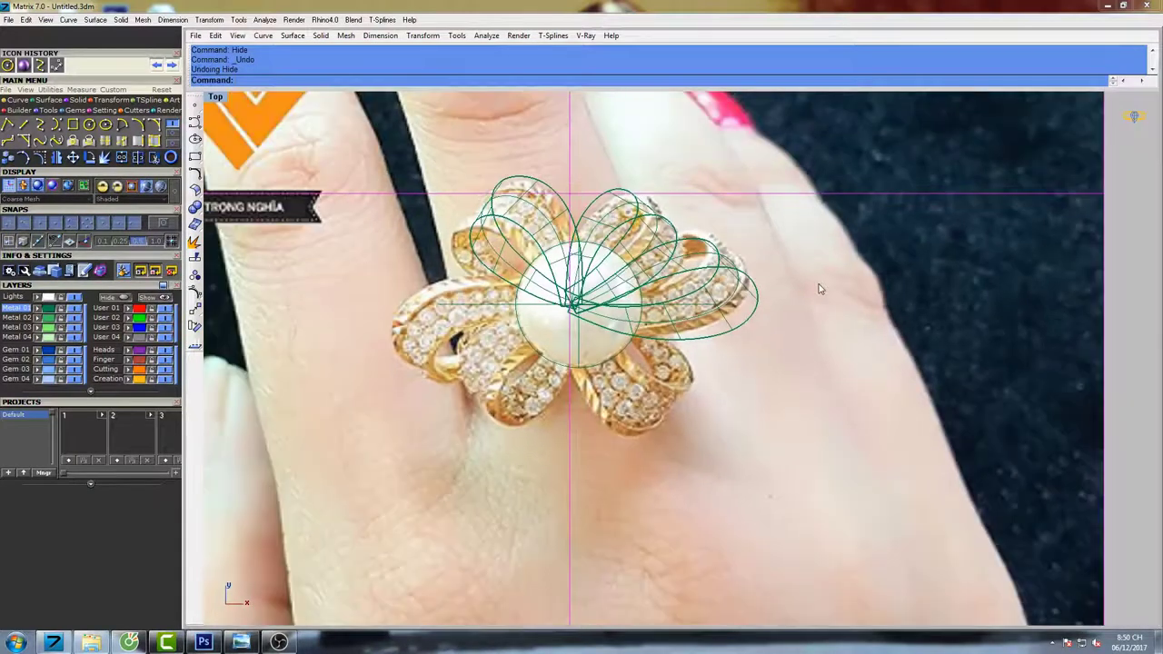
Delete the hand reference photo behind the loops.
text(Del)
key(Return)
scroll(820, 288, down, 8)
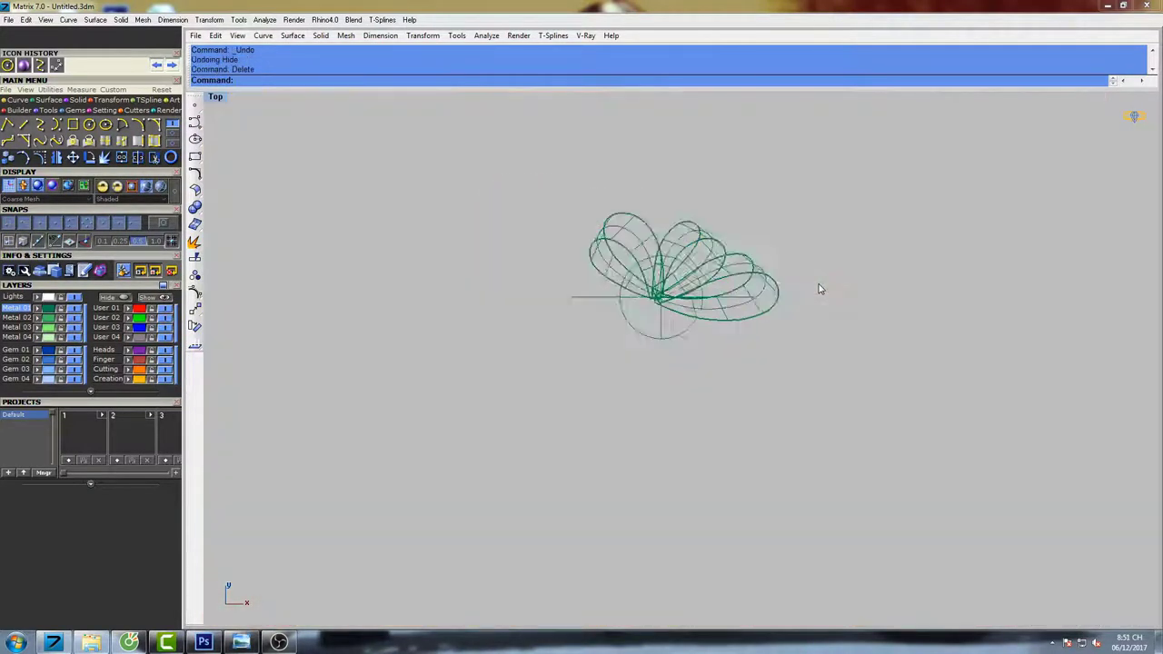
scroll(788, 288, up, 8)
Preview the three loops together with the centre sphere in a shaded Top view.
right_drag(783, 283, 722, 309)
text(s)
key(Return)
key(Escape)
scroll(556, 229, up, 4)
text(s)
key(Return)
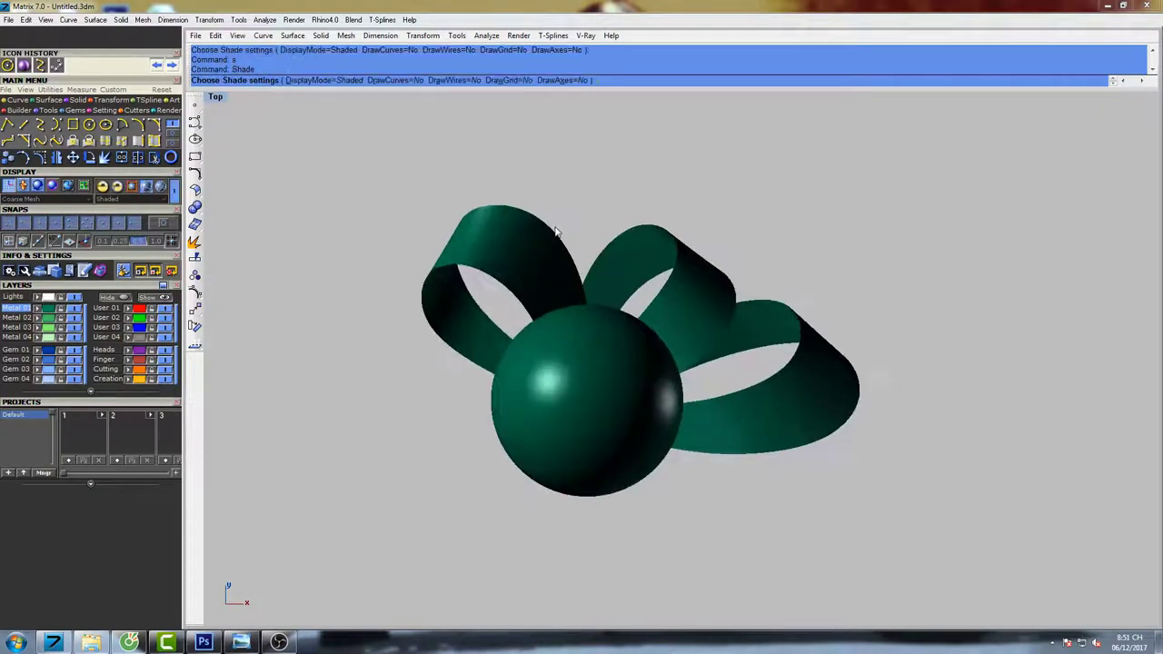
key(Escape)
Rotate a copy of all three loops 180 degrees around the origin in the Top view.
drag(805, 233, 540, 233)
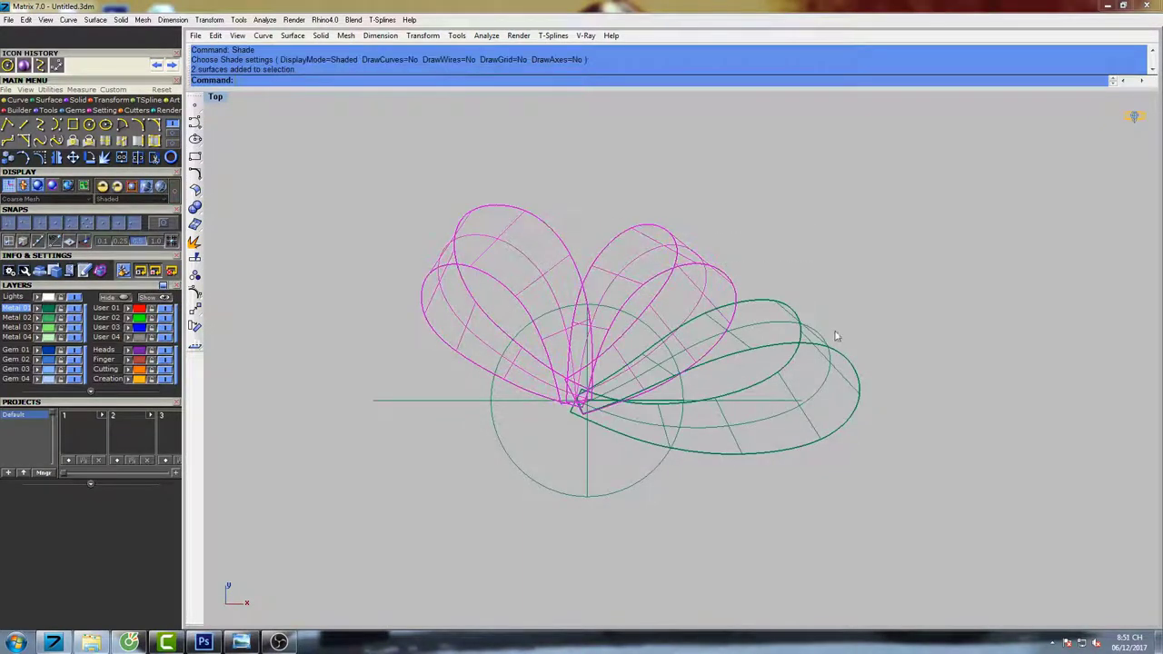
shift+drag(867, 306, 809, 367)
scroll(797, 347, down, 4)
right_drag(787, 332, 716, 311)
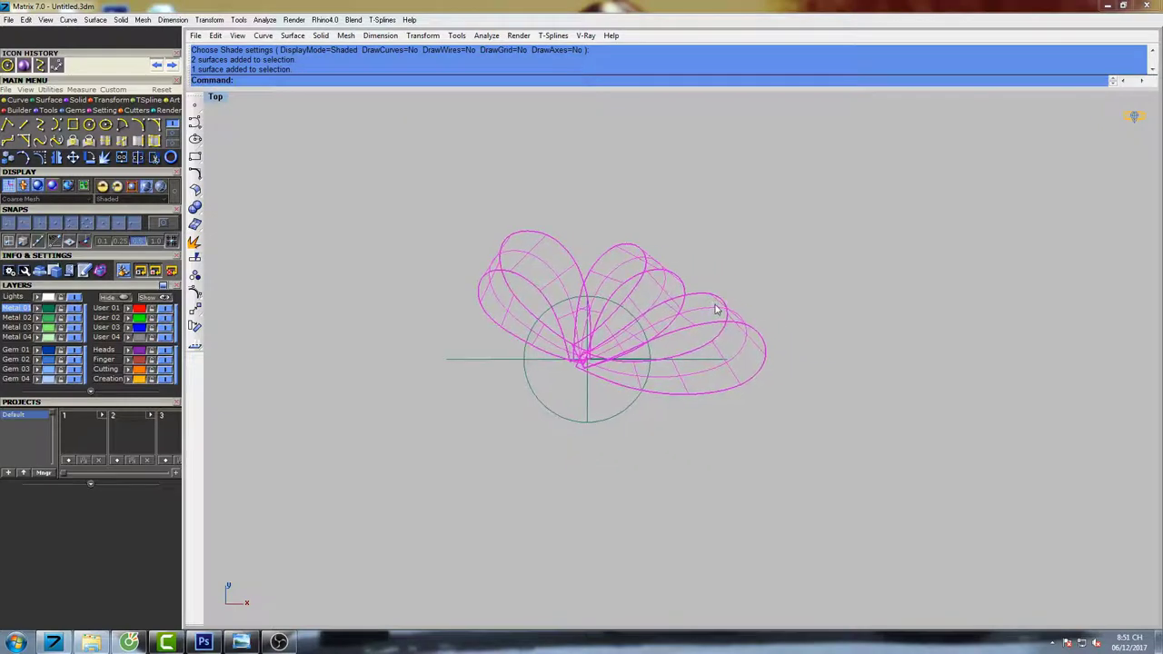
text(ro)
key(Return)
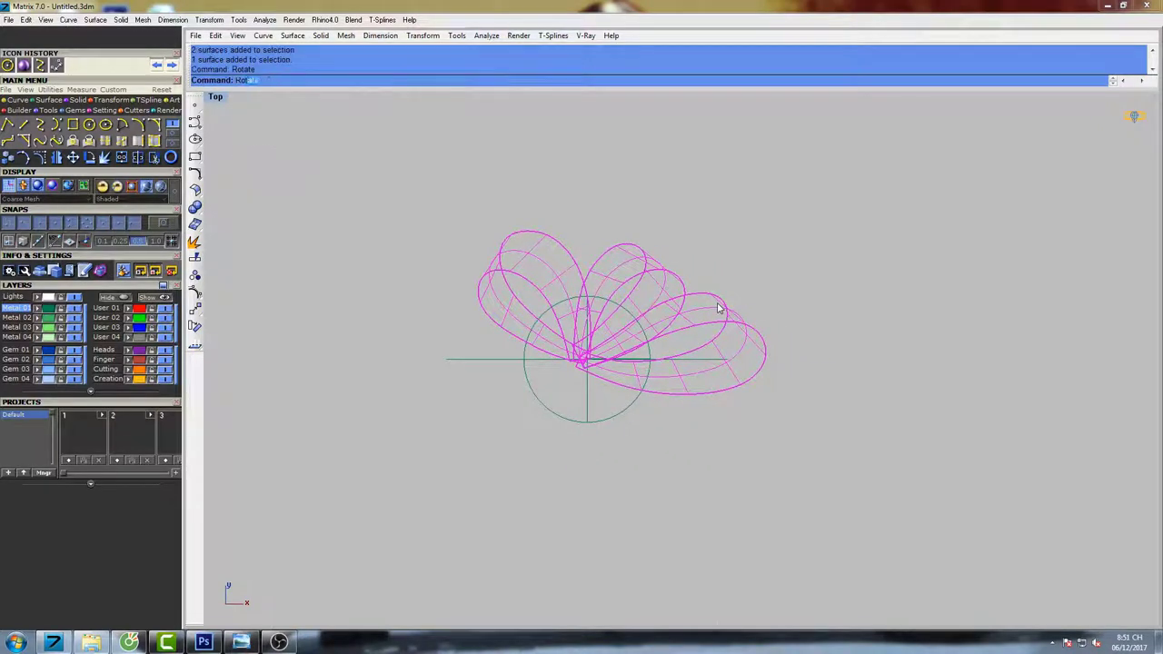
text(0)
key(Return)
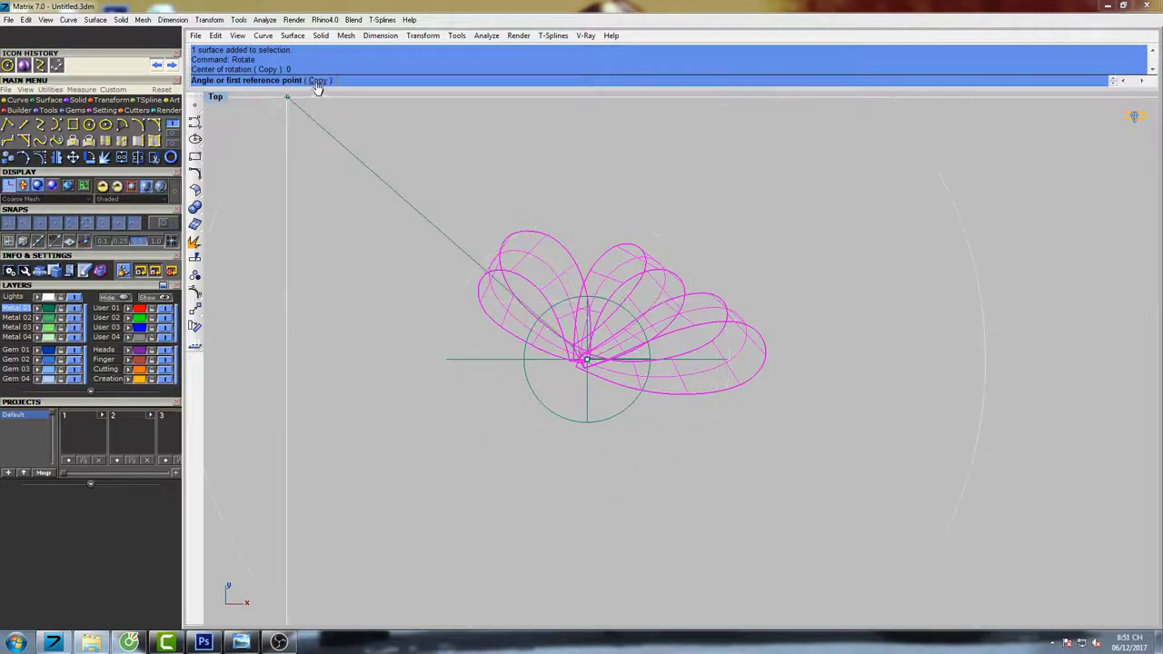
click(317, 81)
click(586, 137)
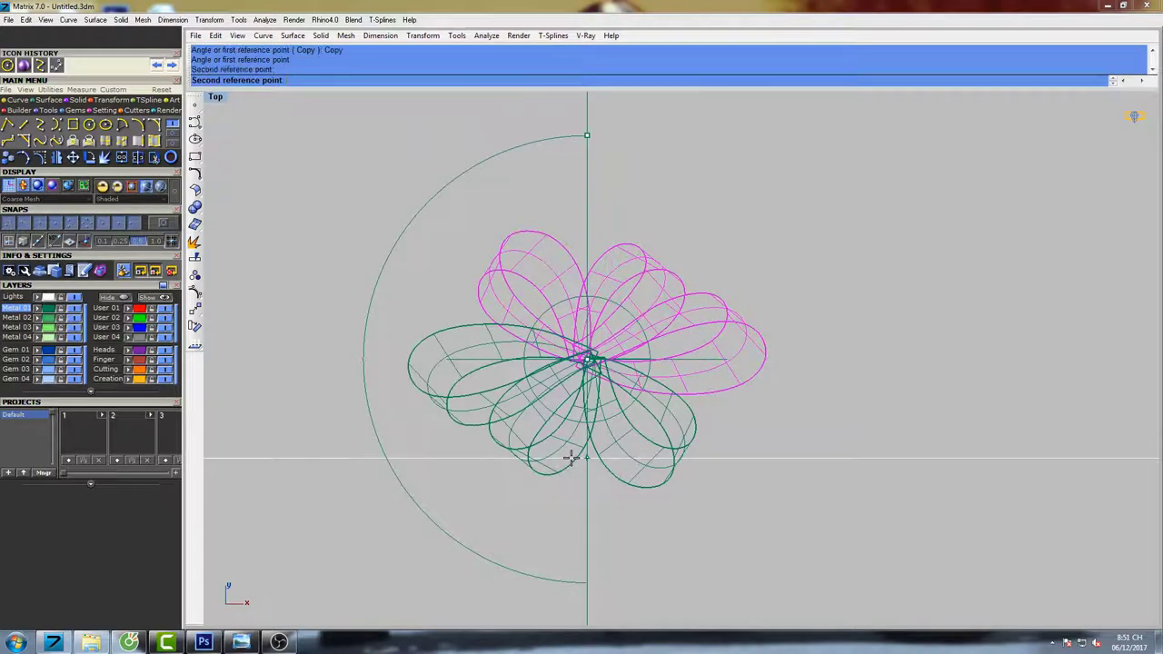
click(572, 458)
key(Escape)
Inspect the six-loop bow and sphere shaded in the Perspective view.
scroll(773, 249, down, 8)
text(s)
key(Return)
mouse_move(716, 246)
right_down()
mouse_move(674, 244)
mouse_move(703, 296)
mouse_move(633, 354)
mouse_move(571, 347)
mouse_move(563, 270)
mouse_move(661, 313)
right_up()
key(ctrl+F4)
scroll(571, 348, up, 7)
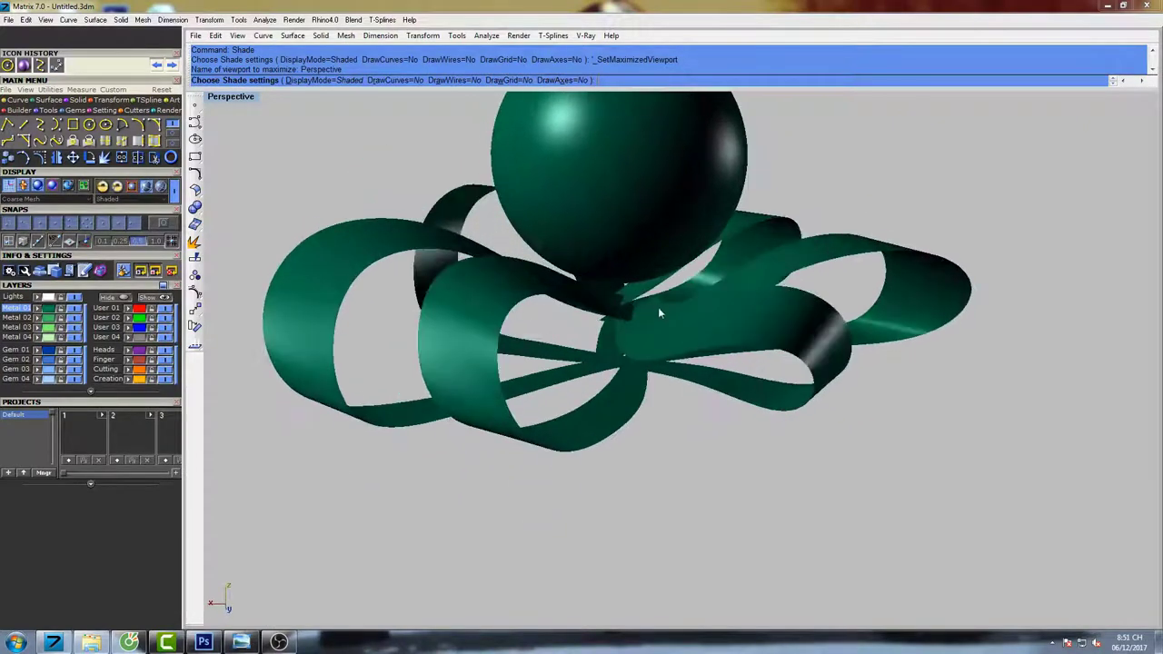
key(Escape)
right_drag(729, 324, 671, 281)
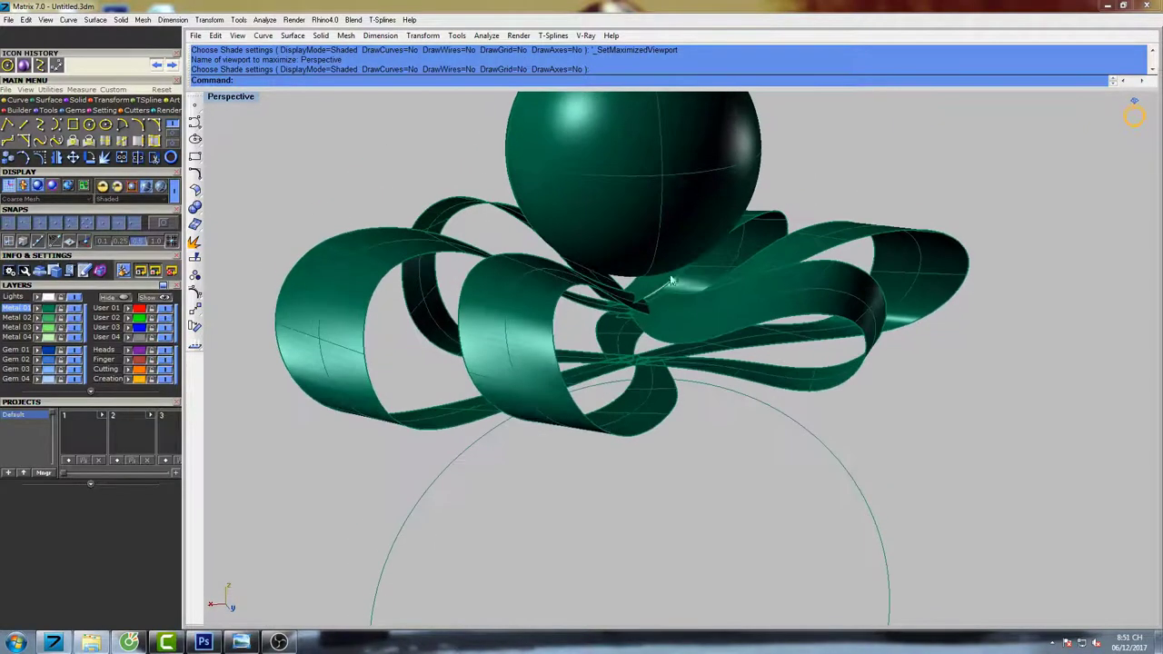
Hide the centre sphere to expose the inner ends of the loops.
shift+right_drag(647, 171, 687, 366)
text(h)
key(Return)
scroll(716, 333, up, 5)
Lock the three rotated loop copies in the lower half of the bow.
click(723, 324)
key(ctrl+F1)
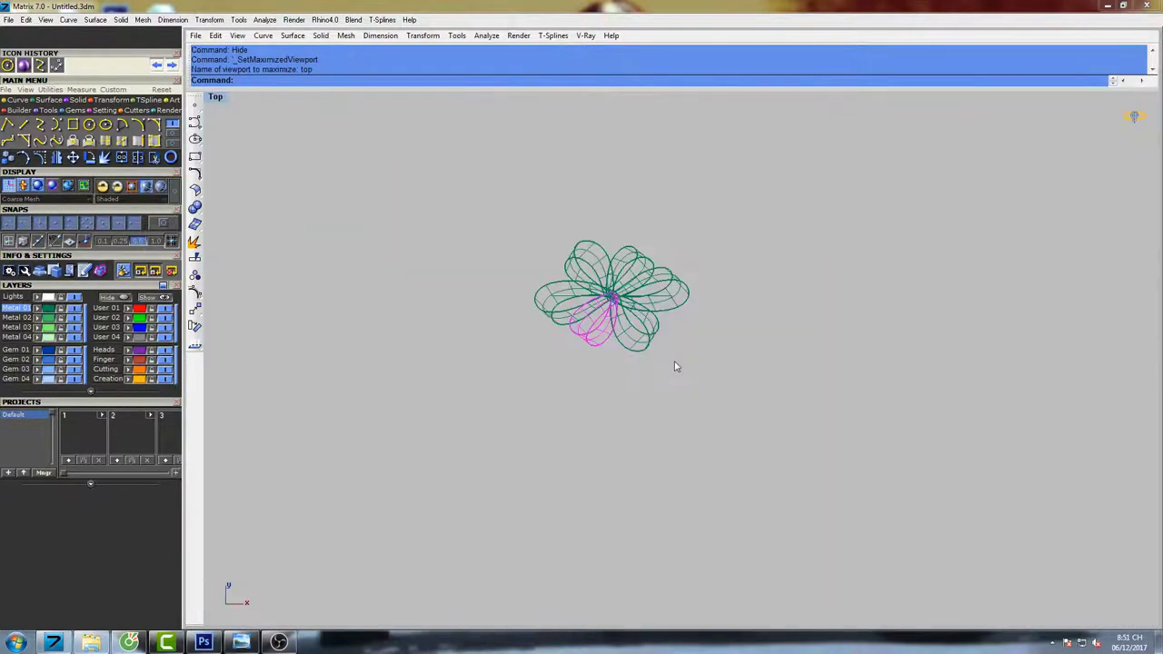
scroll(600, 306, up, 6)
shift+click(518, 308)
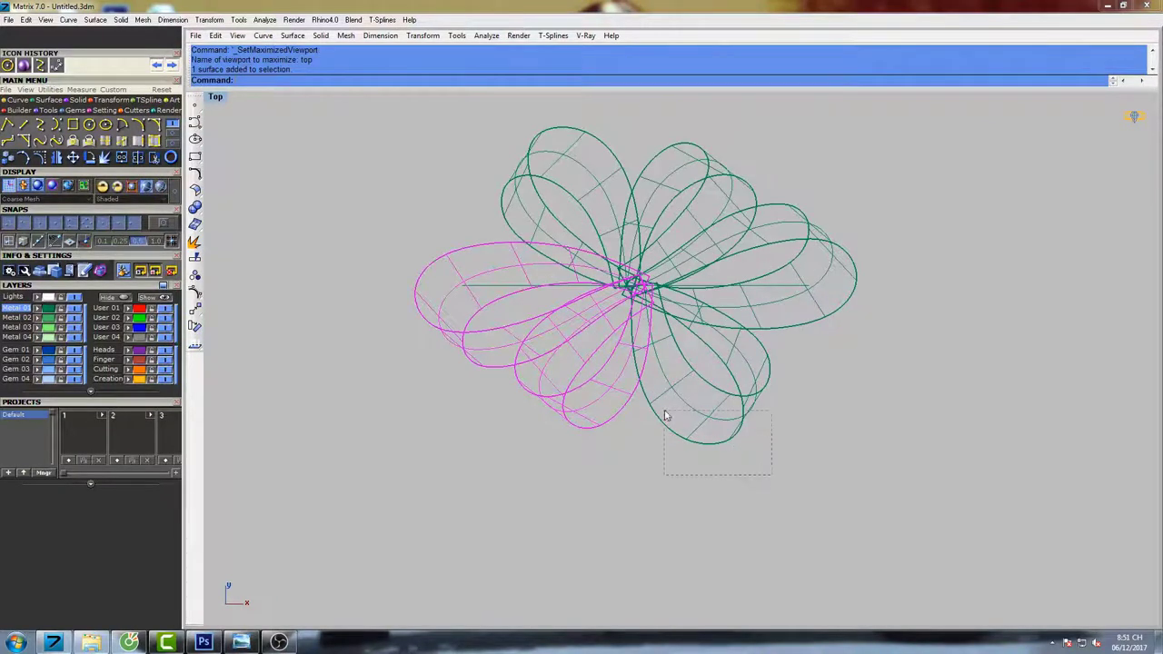
shift+drag(664, 412, 662, 410)
right_drag(752, 362, 678, 353)
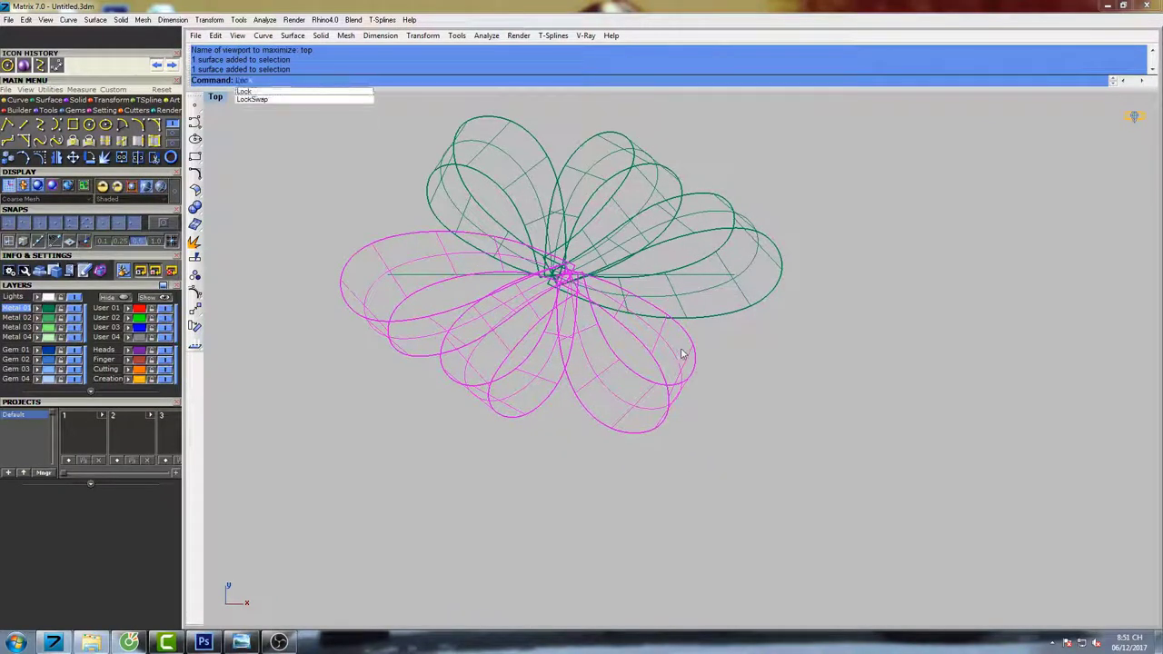
key(Return)
In Perspective, show the control points of the Top view's upper-left loop and activate the T-Splines translate manipulator.
key(ctrl+F4)
right_drag(749, 359, 724, 283)
scroll(587, 390, down, 6)
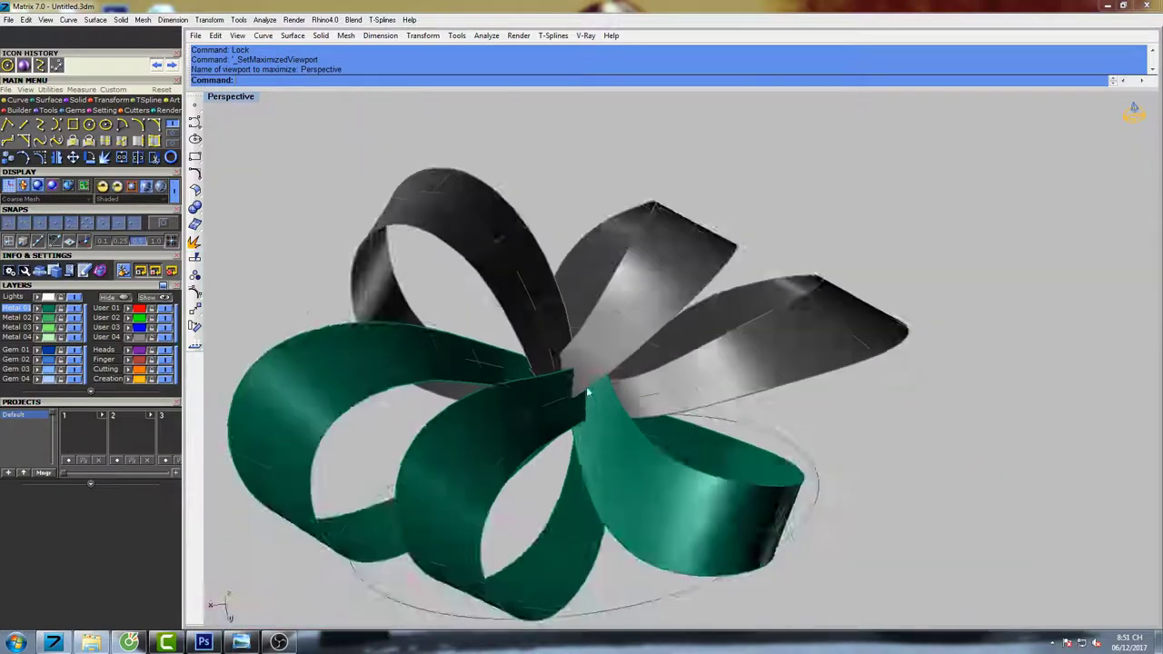
right_drag(587, 391, 613, 339)
click(636, 429)
key(F10)
scroll(603, 387, up, 8)
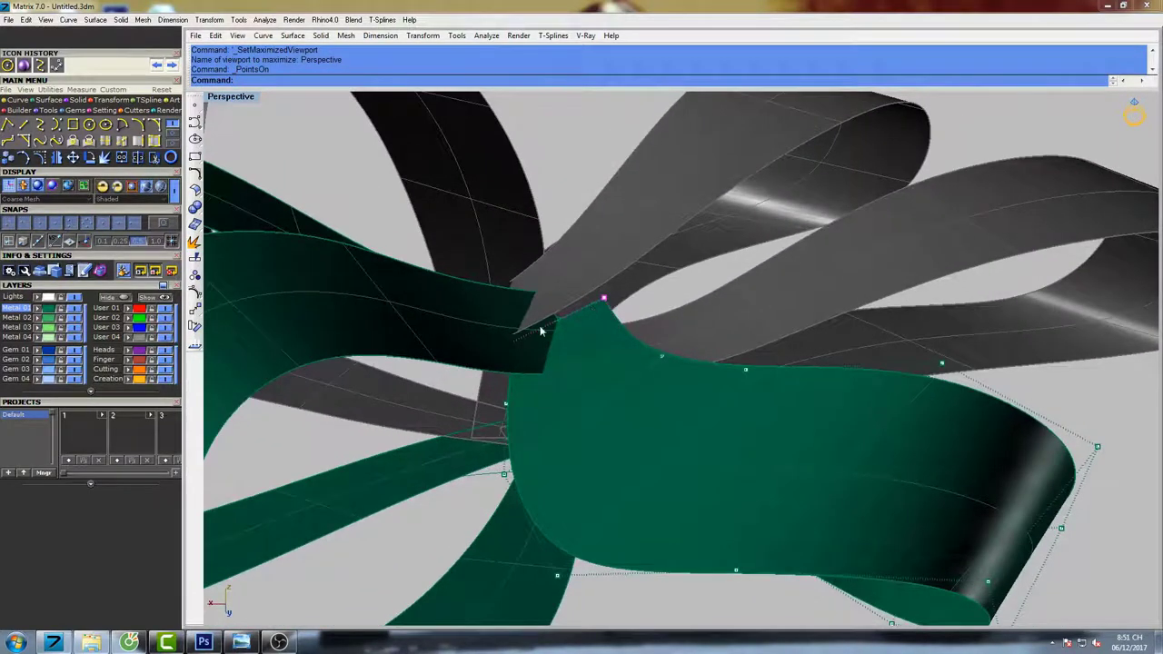
shift+drag(509, 336, 519, 333)
shift+right_drag(541, 327, 510, 330)
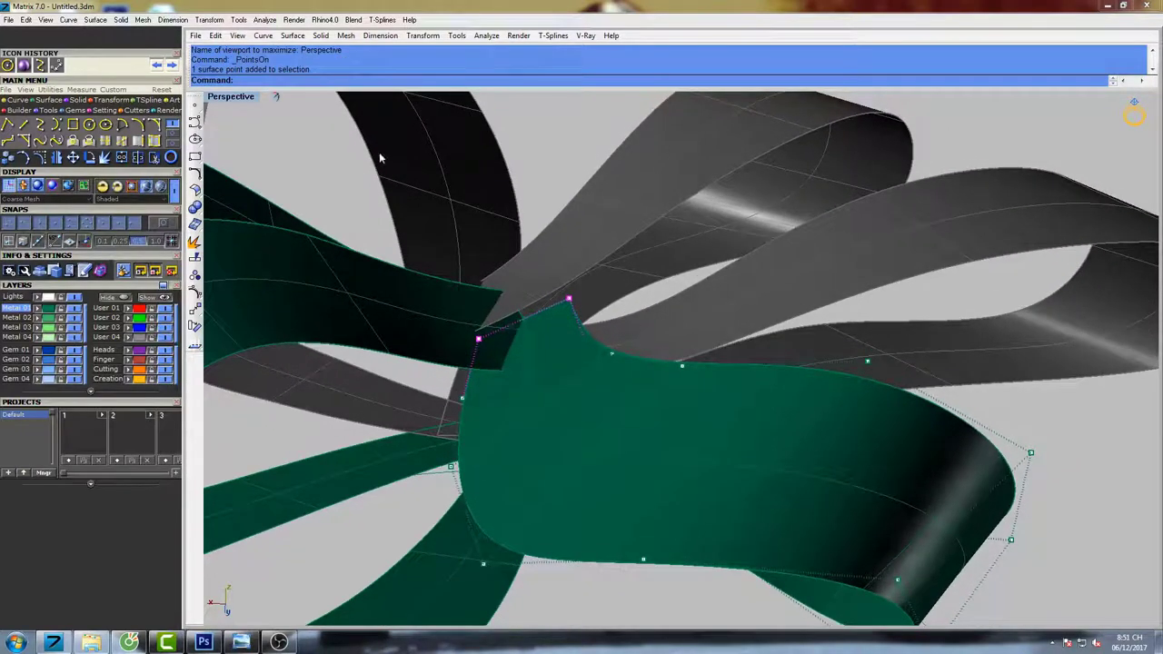
click(271, 99)
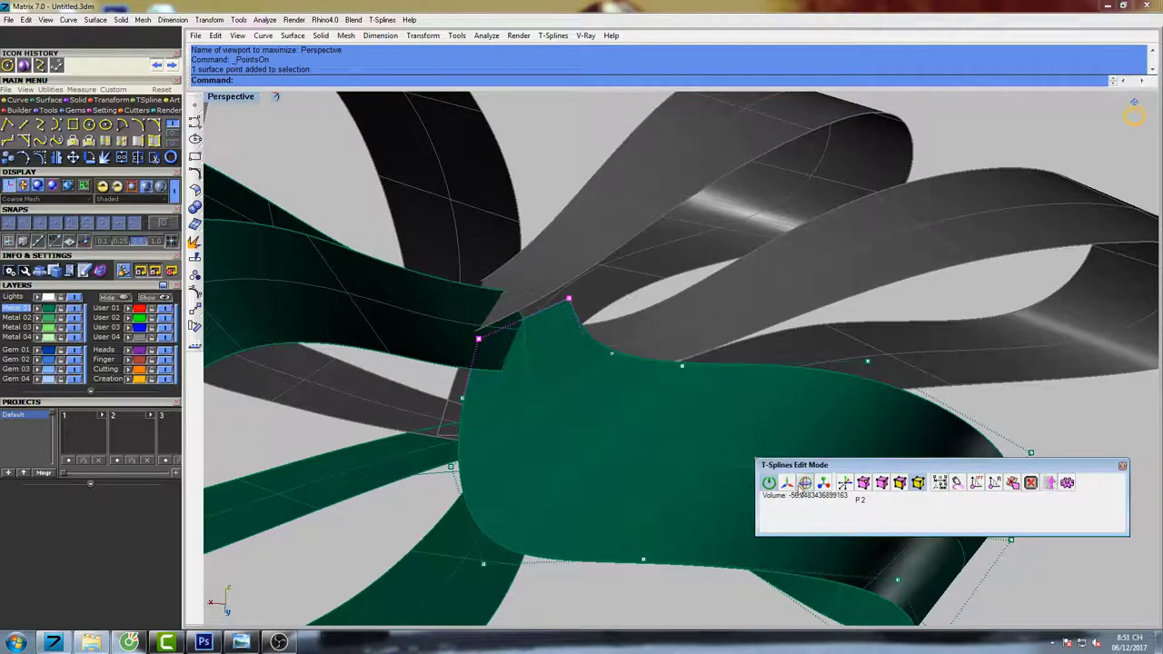
mouse_move(536, 341)
right_down()
mouse_move(558, 301)
mouse_move(545, 320)
right_up()
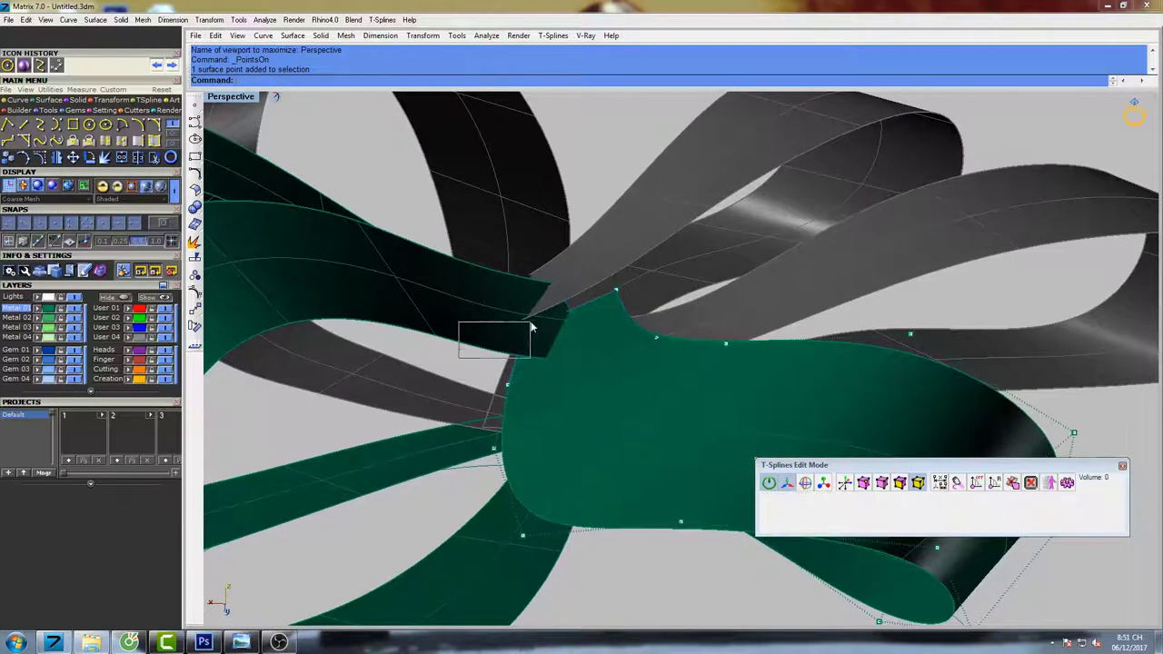
Raise one corner control point of the upper-left loop's upper inner end in small vertical moves.
drag(532, 322, 531, 318)
scroll(530, 317, up, 6)
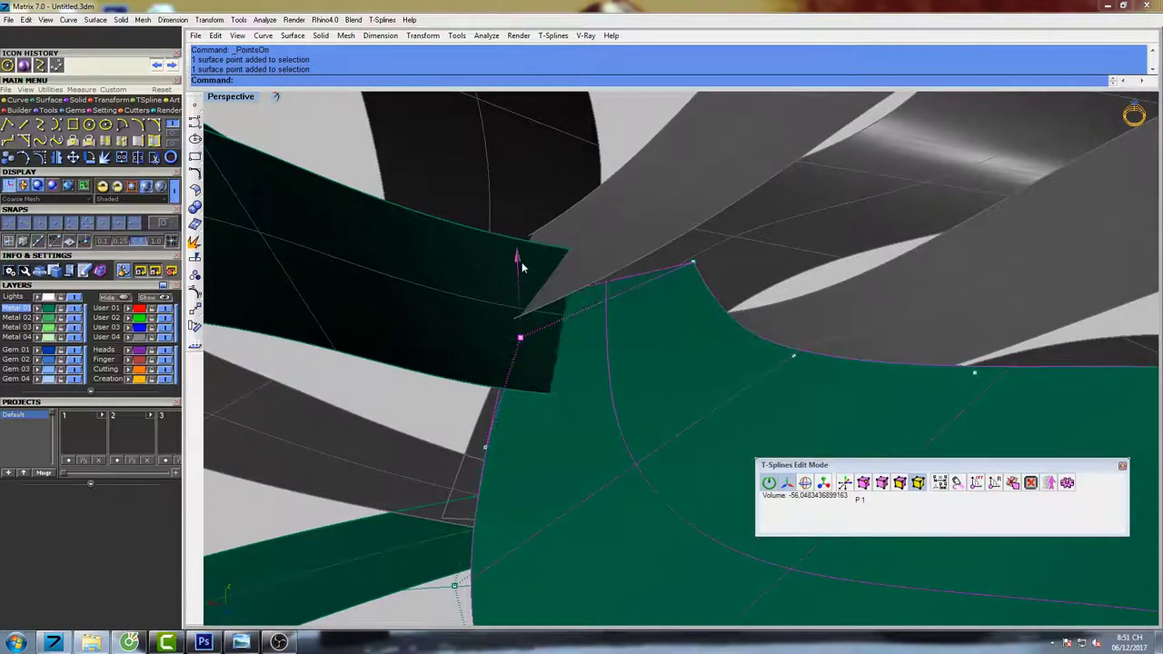
drag(522, 267, 523, 267)
right_drag(540, 369, 517, 307)
scroll(521, 433, down, 3)
drag(517, 295, 517, 286)
Raise the same corner control point slightly further while viewing the loop from the side.
scroll(545, 363, down, 4)
right_drag(581, 391, 618, 363)
scroll(453, 363, down, 5)
right_drag(418, 343, 631, 304)
scroll(579, 326, up, 4)
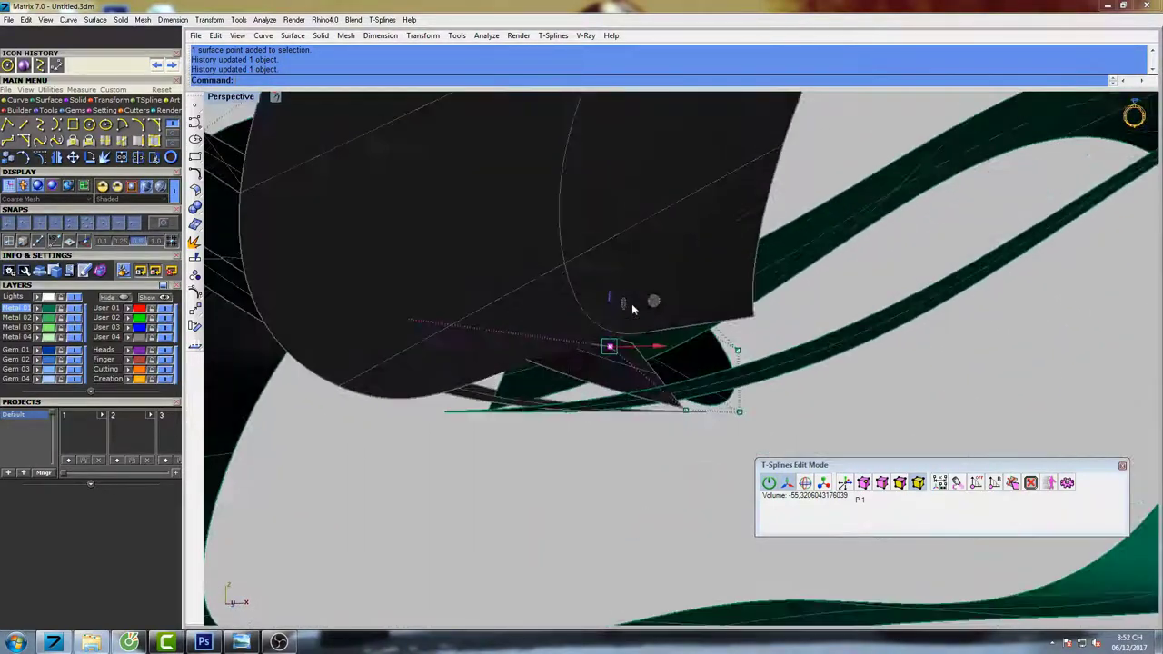
drag(609, 291, 609, 276)
scroll(608, 276, down, 6)
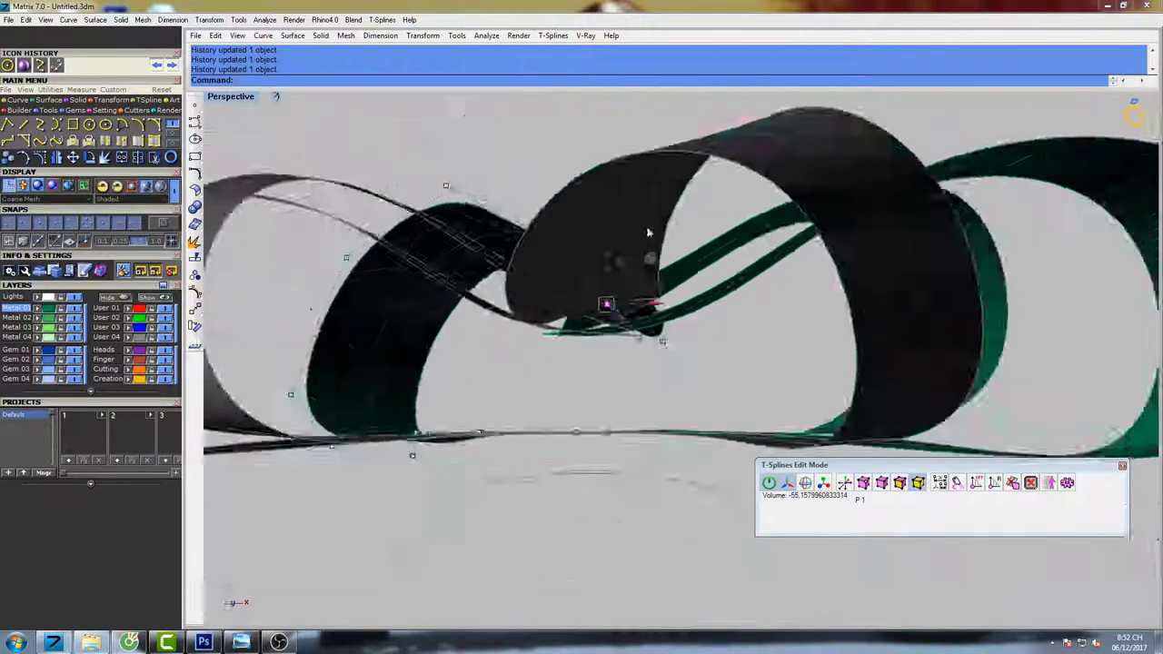
Raise the second control point along the same edge of the upper-left loop.
right_drag(646, 234, 631, 355)
scroll(540, 325, up, 2)
drag(608, 374, 609, 374)
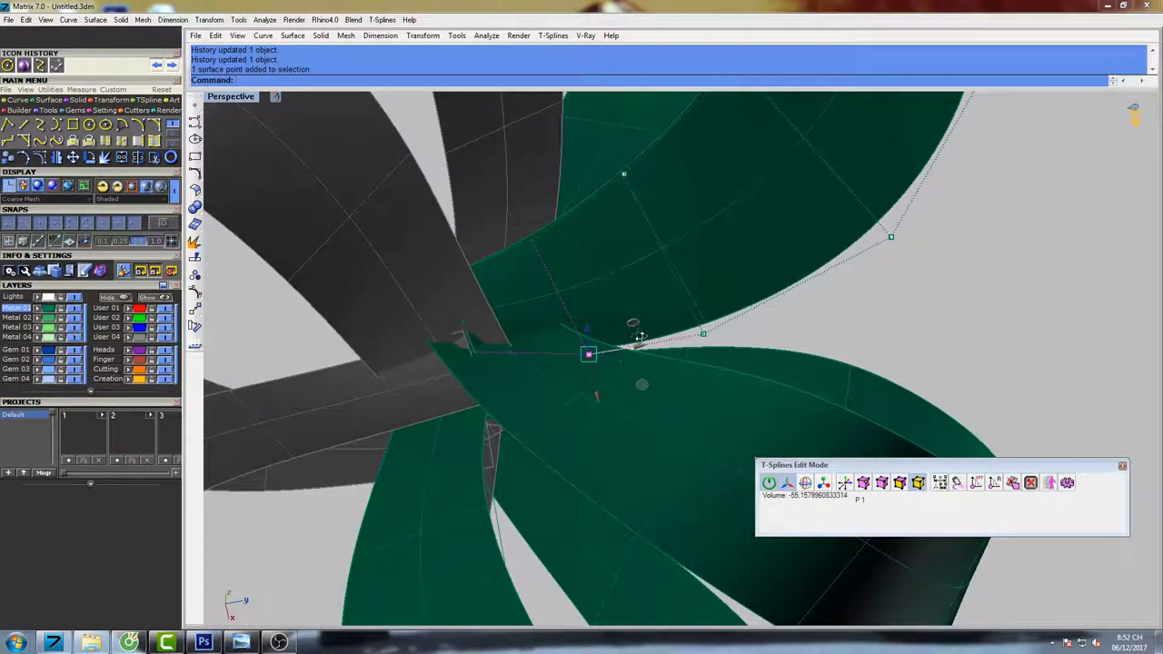
right_drag(639, 332, 560, 347)
drag(597, 340, 592, 313)
Raise the third control point along that edge of the upper-left loop slightly.
right_drag(615, 337, 680, 329)
drag(683, 314, 717, 352)
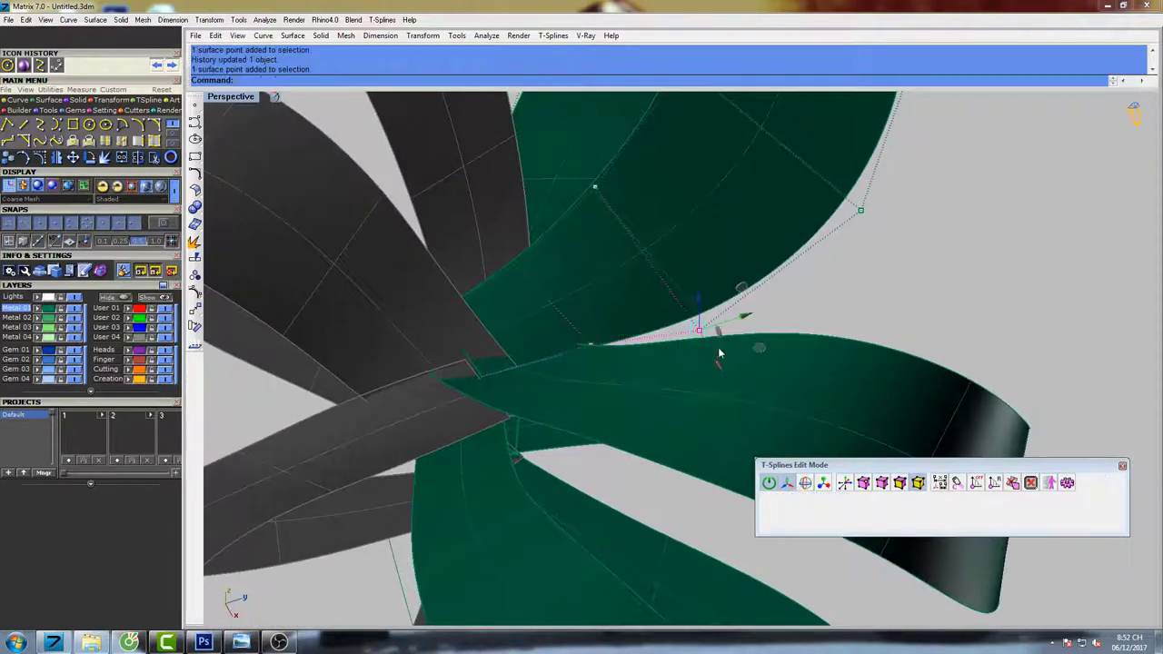
right_drag(719, 352, 728, 300)
drag(695, 275, 694, 260)
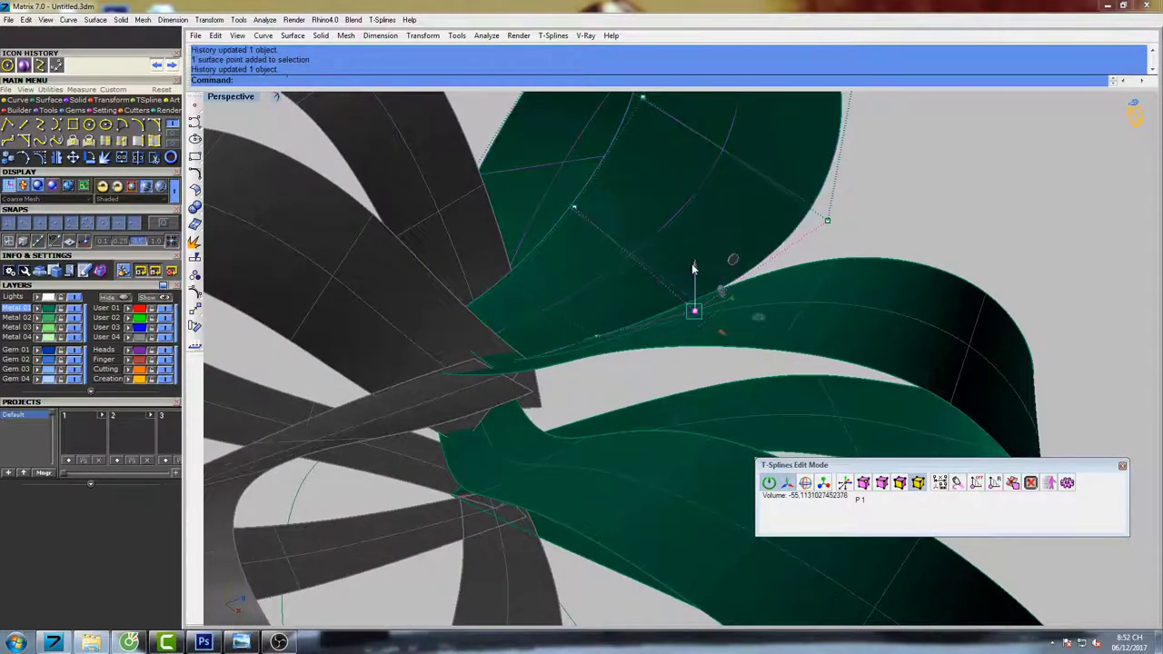
Switch to the four-viewport layout and raise the third edge control point further in the Front view.
scroll(696, 264, down, 5)
right_drag(754, 253, 694, 306)
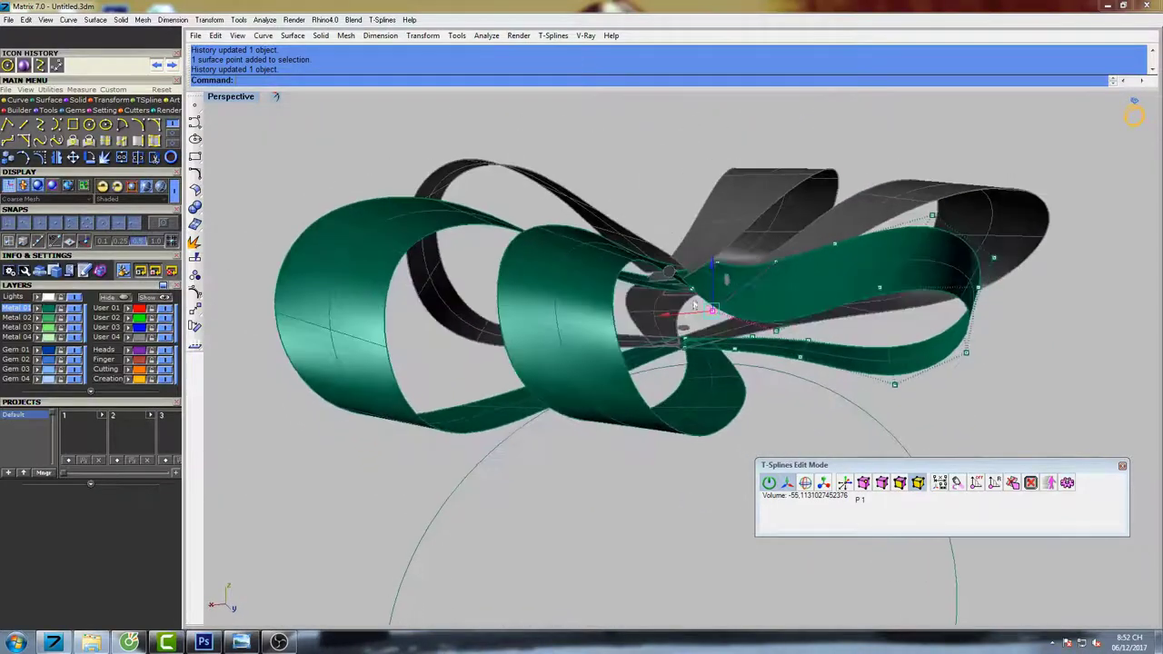
scroll(774, 333, up, 2)
double_click(251, 100)
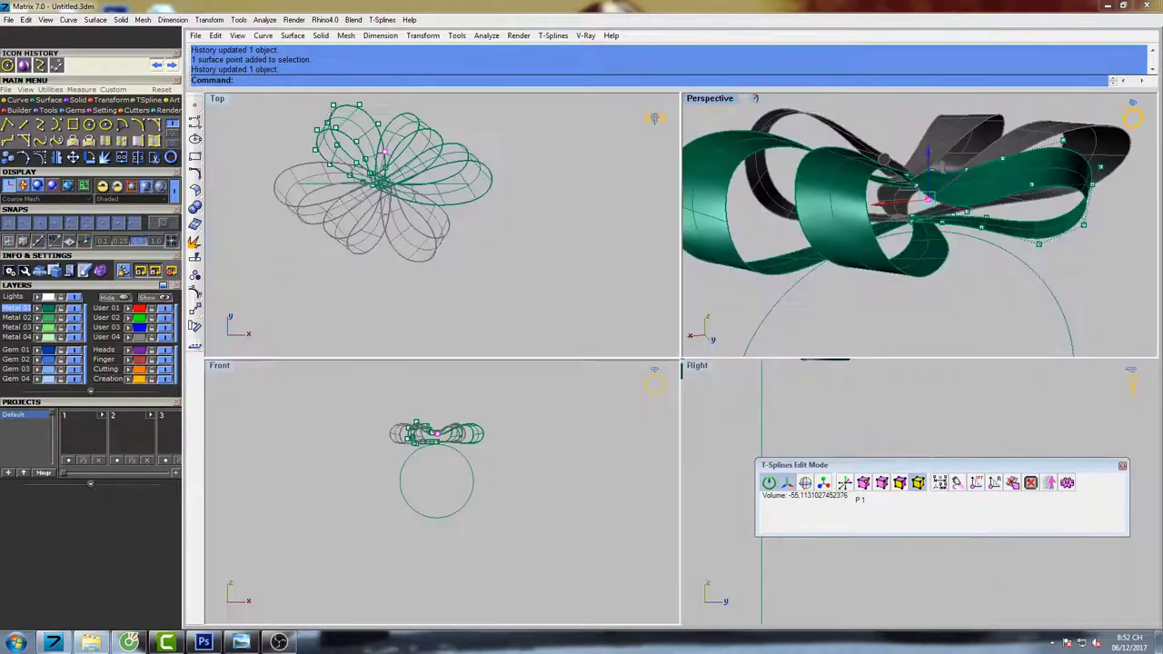
right_drag(418, 411, 447, 488)
scroll(486, 443, up, 19)
scroll(445, 497, up, 16)
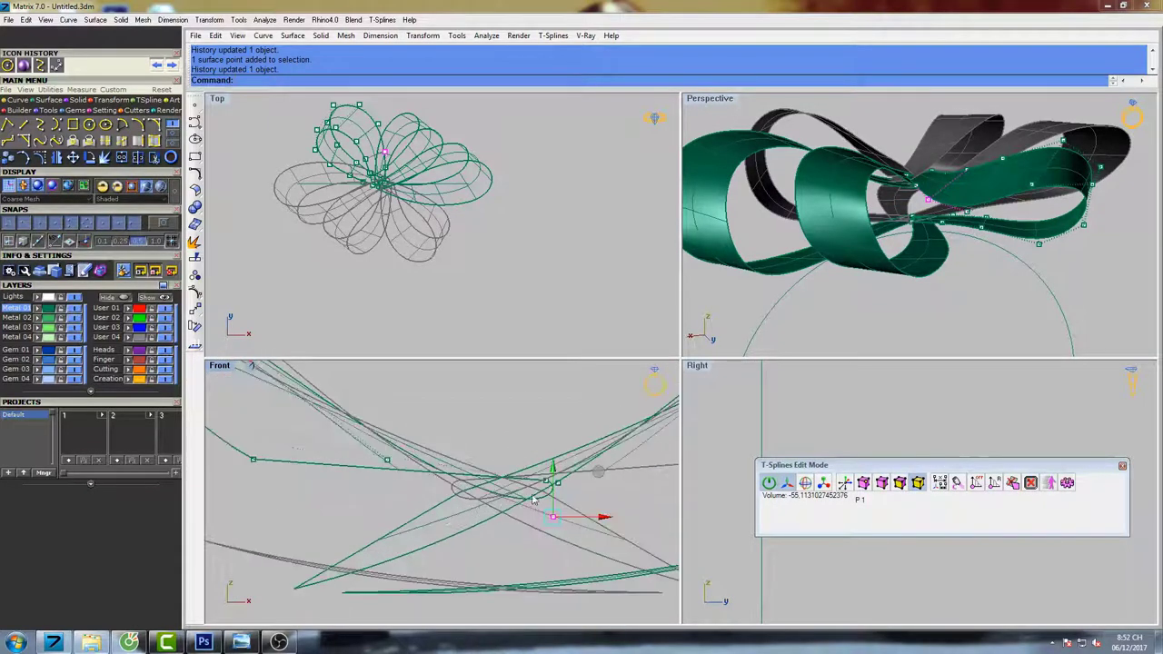
drag(554, 432, 550, 421)
Raise the next control point outward along the upper-left loop's edge in the Perspective view.
scroll(544, 423, down, 4)
right_drag(857, 268, 902, 253)
click(897, 255)
scroll(898, 256, up, 9)
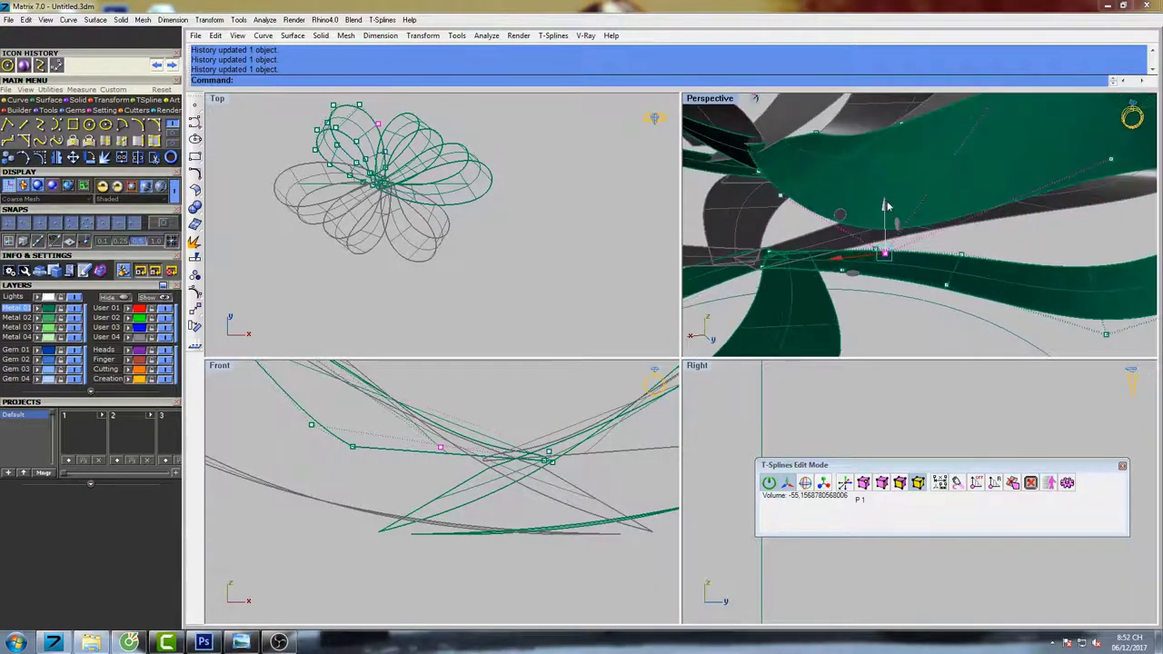
drag(883, 181, 881, 177)
scroll(878, 180, down, 5)
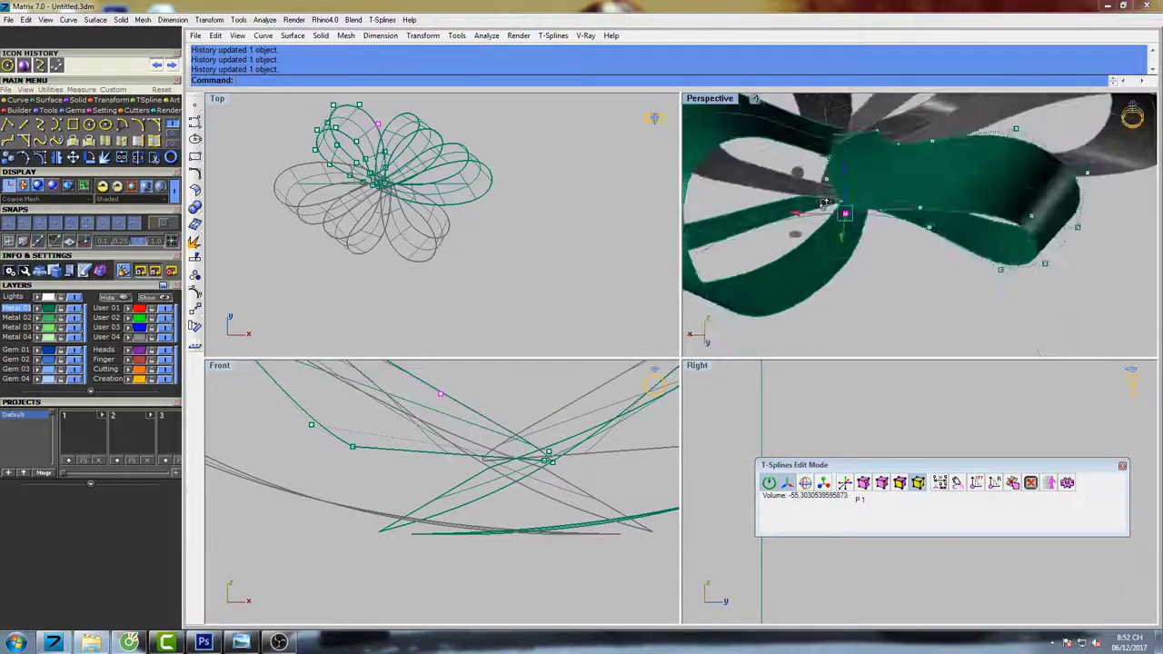
Show the control points of the right-hand green loop and raise its six lower inner-end points in the Perspective view.
right_drag(861, 202, 936, 179)
scroll(925, 246, down, 4)
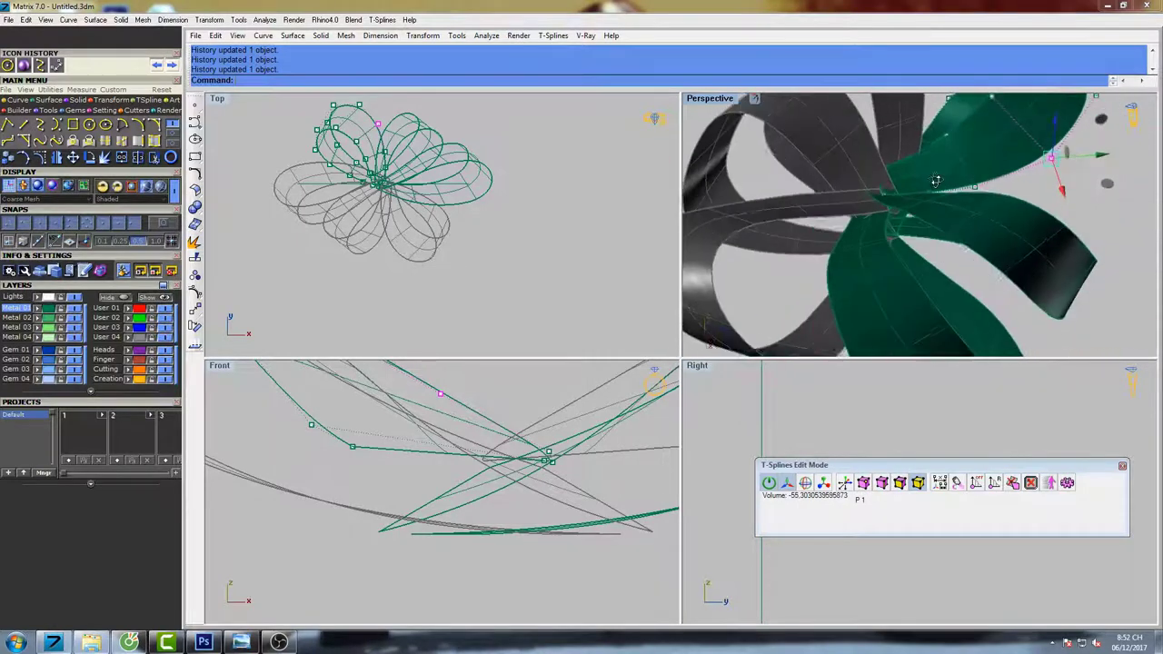
scroll(866, 228, up, 5)
click(856, 229)
mouse_move(855, 230)
right_down()
mouse_move(841, 223)
mouse_move(878, 158)
mouse_move(890, 178)
mouse_move(846, 197)
mouse_move(855, 207)
right_up()
key(F10)
key(Escape)
click(871, 194)
key(F10)
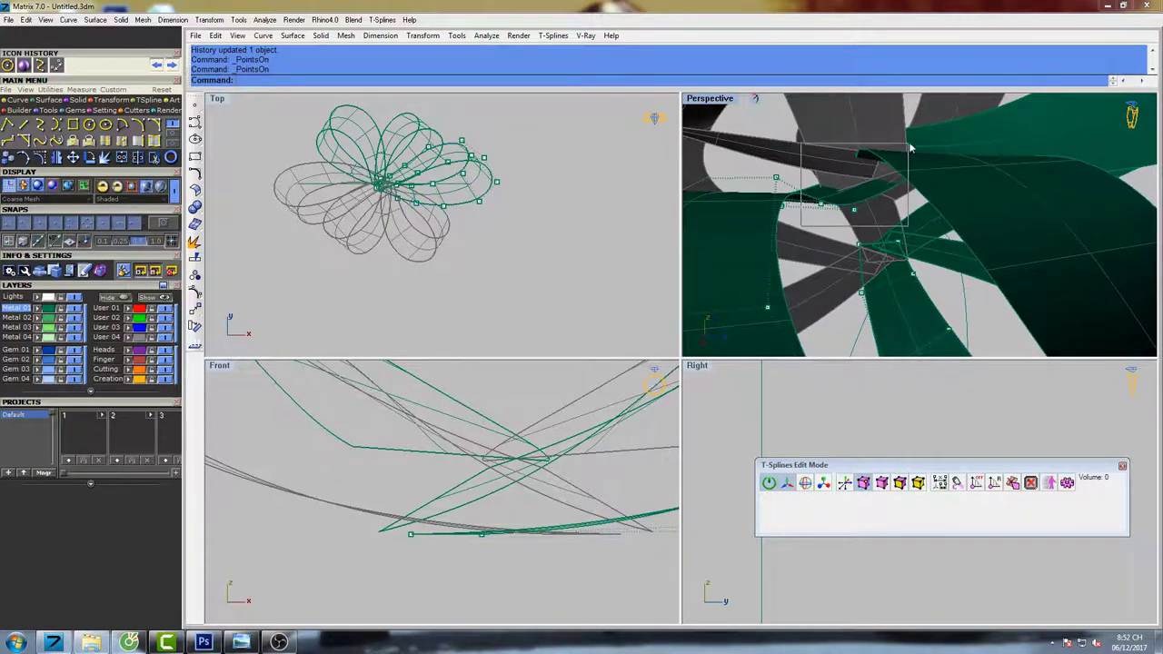
right_drag(928, 156, 916, 270)
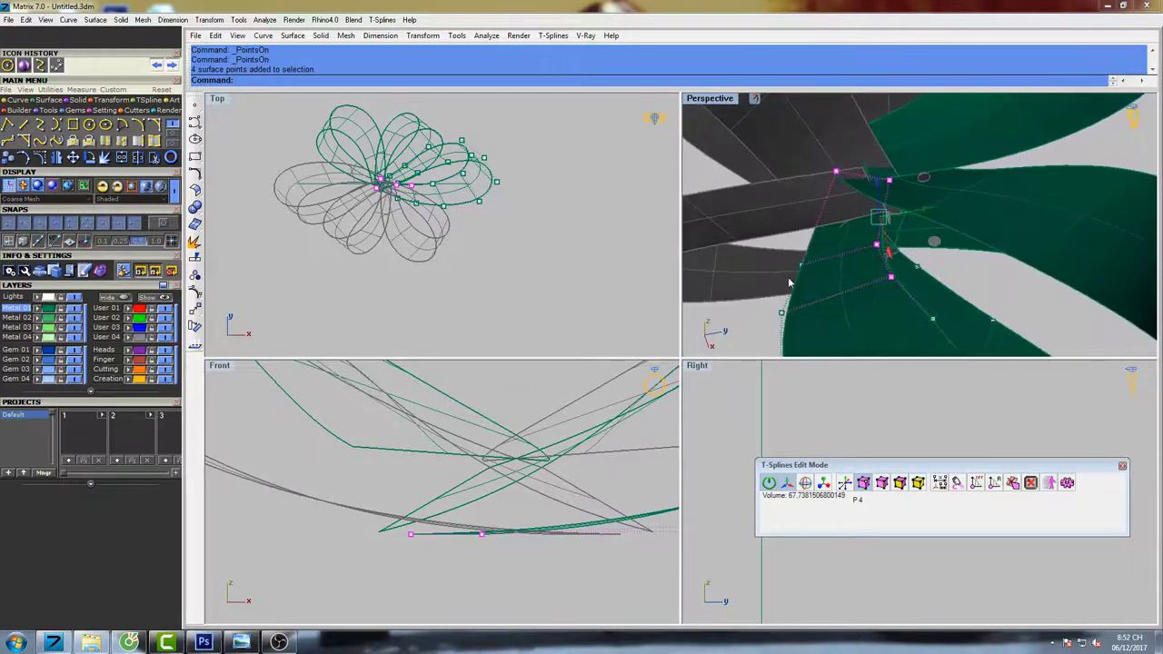
right_drag(840, 270, 879, 190)
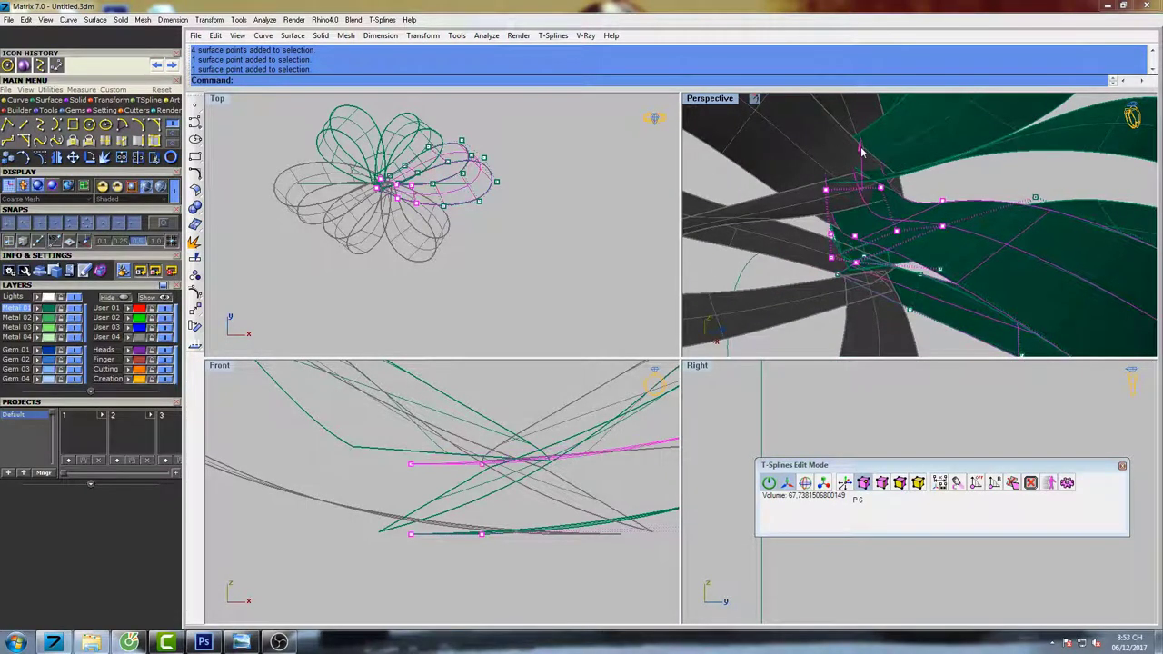
drag(861, 151, 861, 150)
right_drag(936, 150, 896, 156)
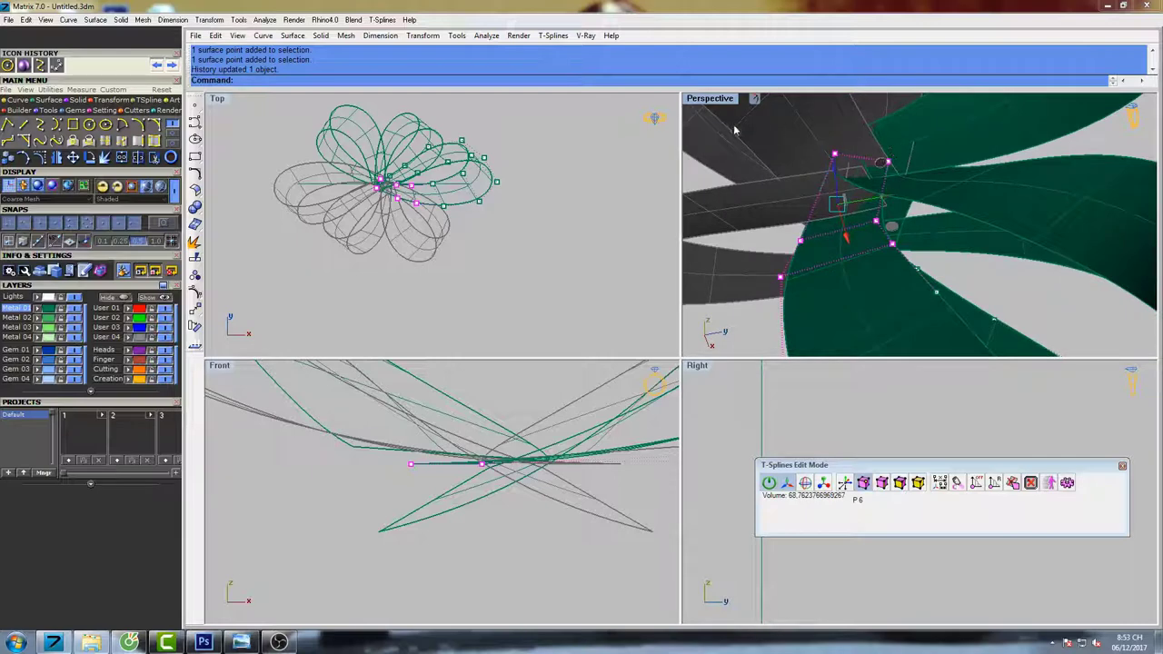
Keep only the four outer points of that inner-end group selected and raise them slightly further.
right_drag(875, 207, 926, 199)
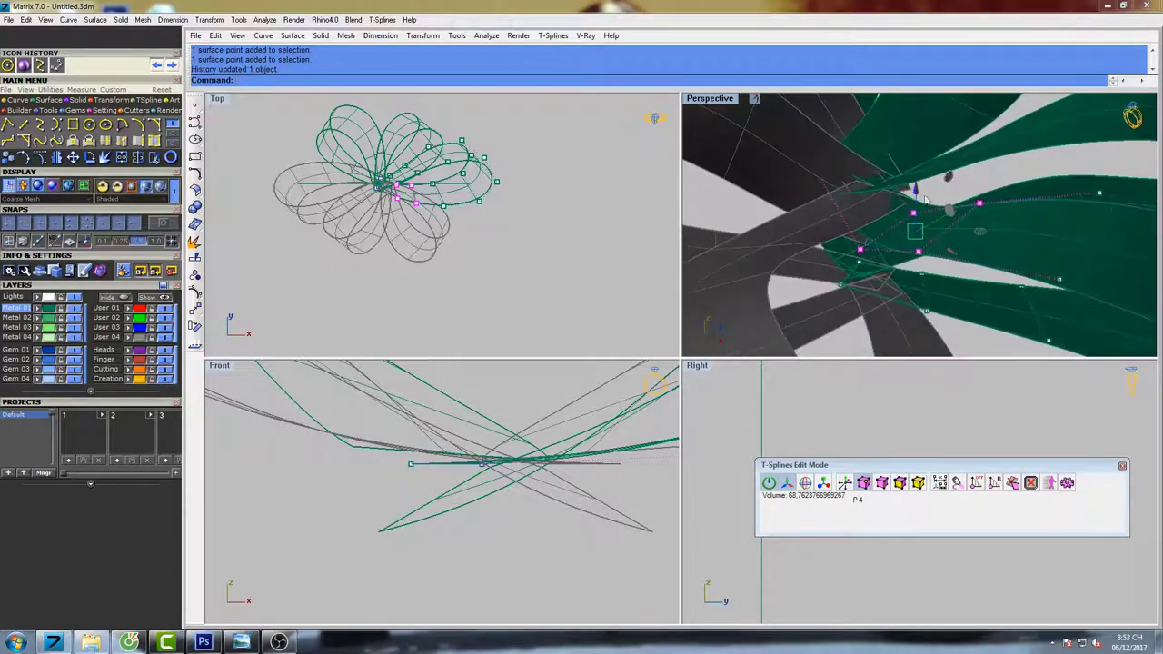
drag(917, 198, 915, 185)
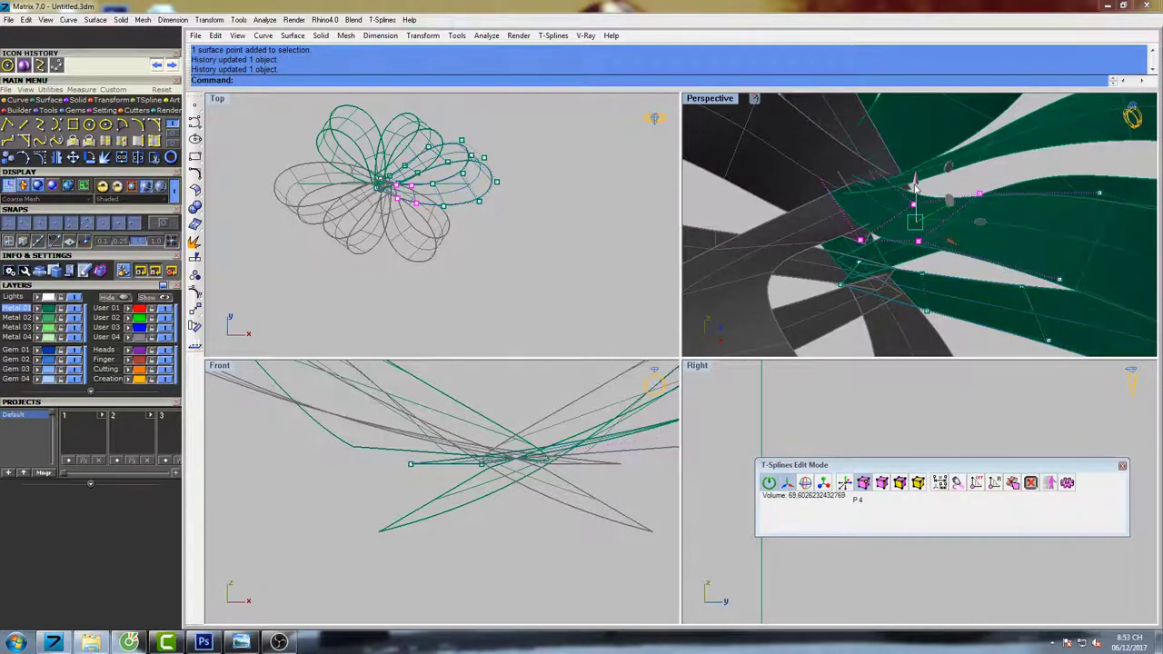
right_drag(880, 209, 813, 217)
scroll(516, 453, down, 6)
scroll(486, 462, up, 4)
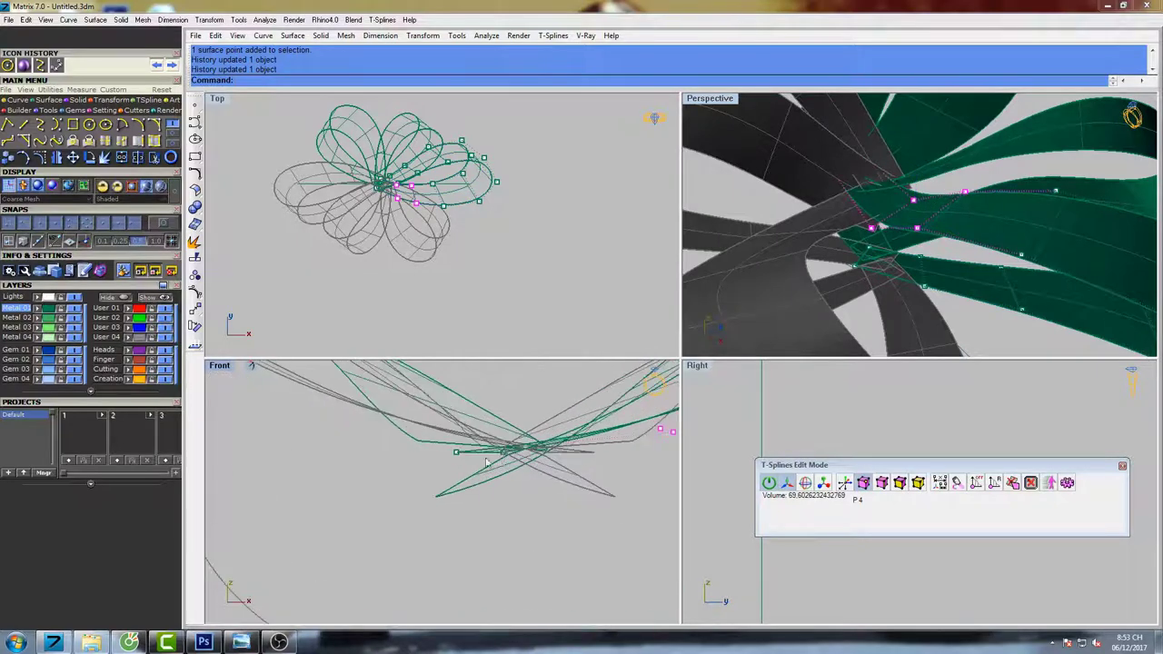
Raise the two innermost end points of the right-hand loop slightly, one at a time, in the Front view.
drag(458, 405, 458, 405)
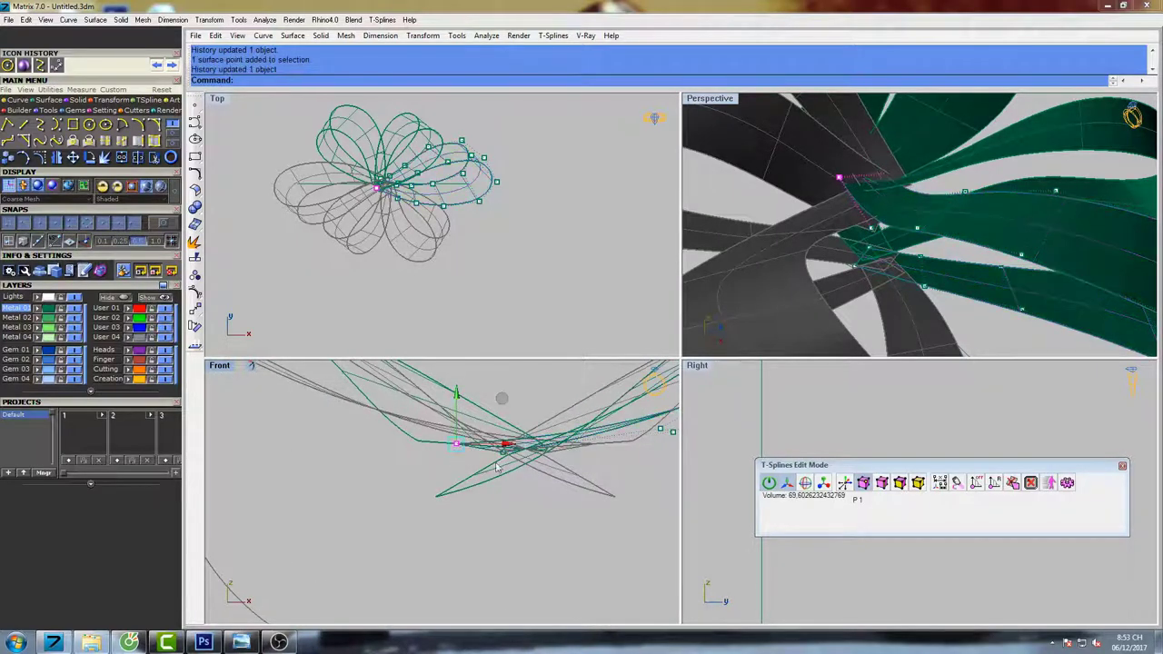
drag(482, 507, 506, 403)
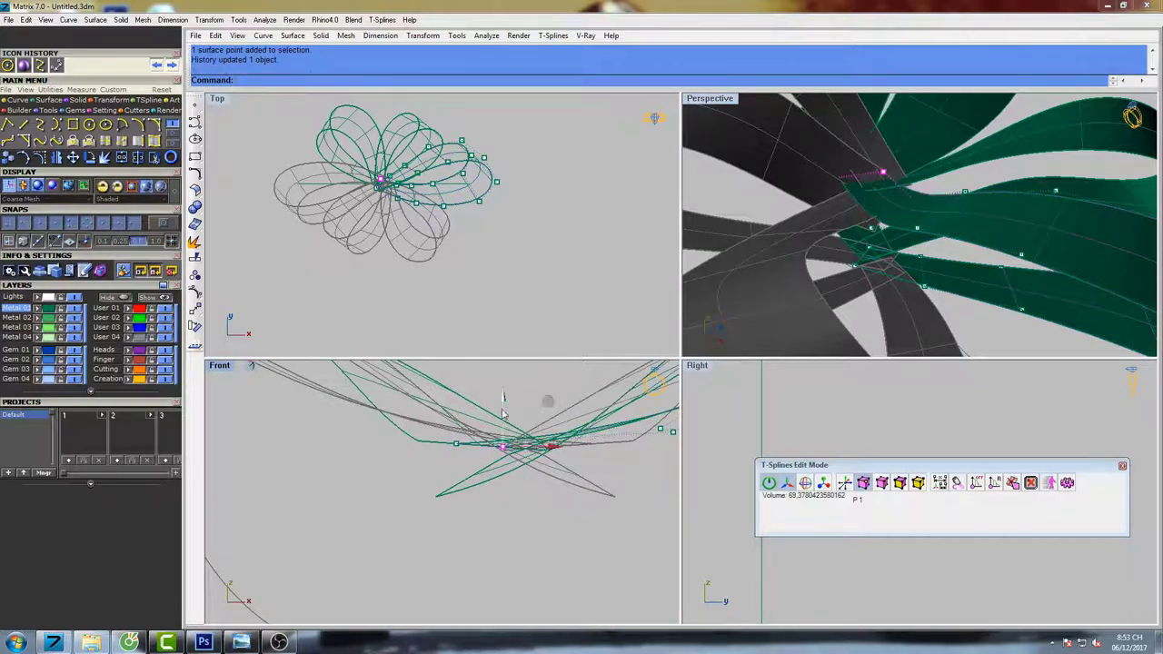
Show the control points of the upper-middle loop and raise its low inner-end points to the centre in the Front view.
click(475, 483)
right_drag(482, 469, 451, 442)
key(F10)
drag(418, 502, 411, 373)
drag(484, 477, 498, 387)
right_drag(488, 441, 454, 526)
drag(440, 526, 445, 454)
right_drag(564, 510, 446, 478)
Hide the control points and examine the bow's overall shape and inner ends with the Shade command.
scroll(446, 478, down, 8)
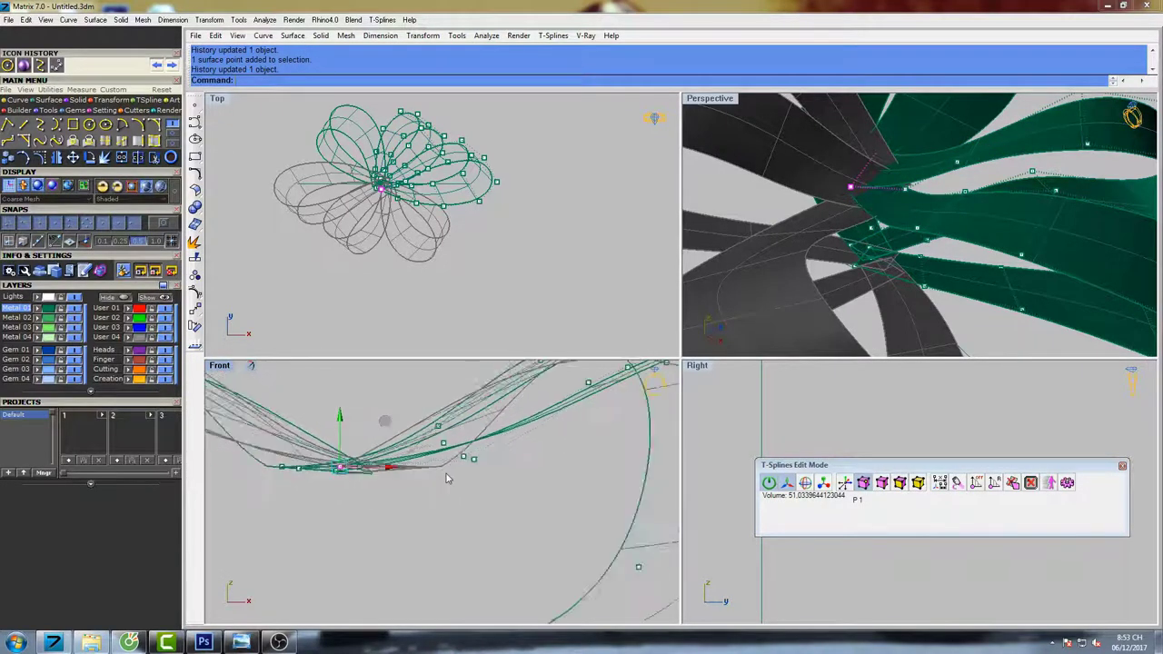
right_drag(567, 452, 519, 452)
scroll(529, 462, down, 6)
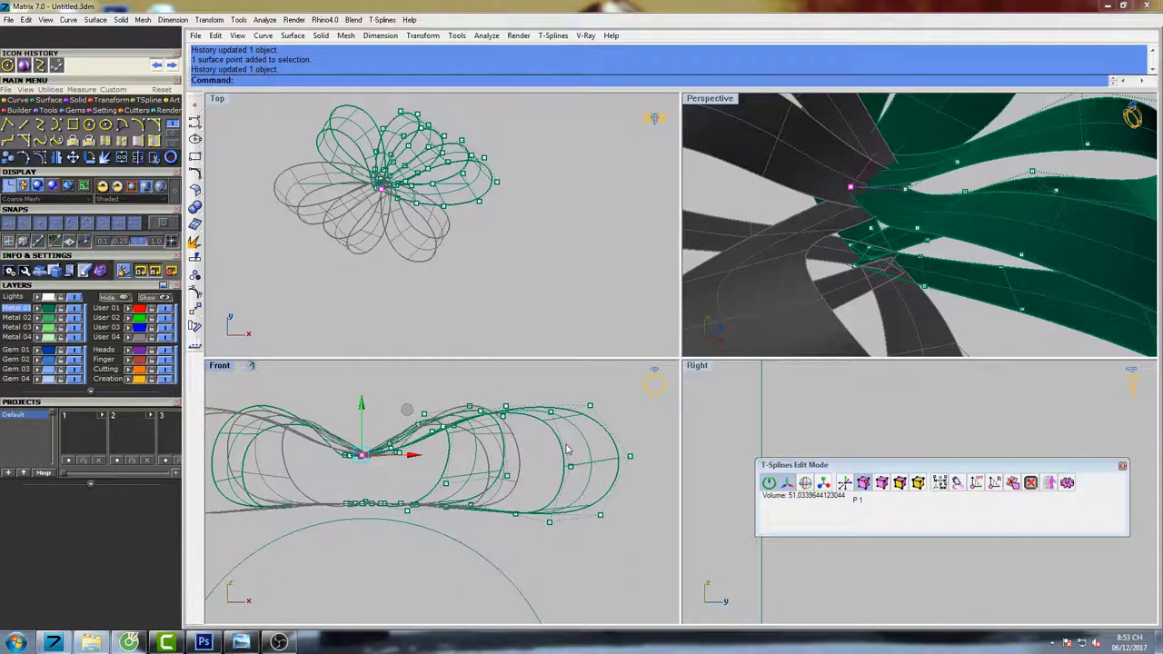
scroll(537, 463, down, 4)
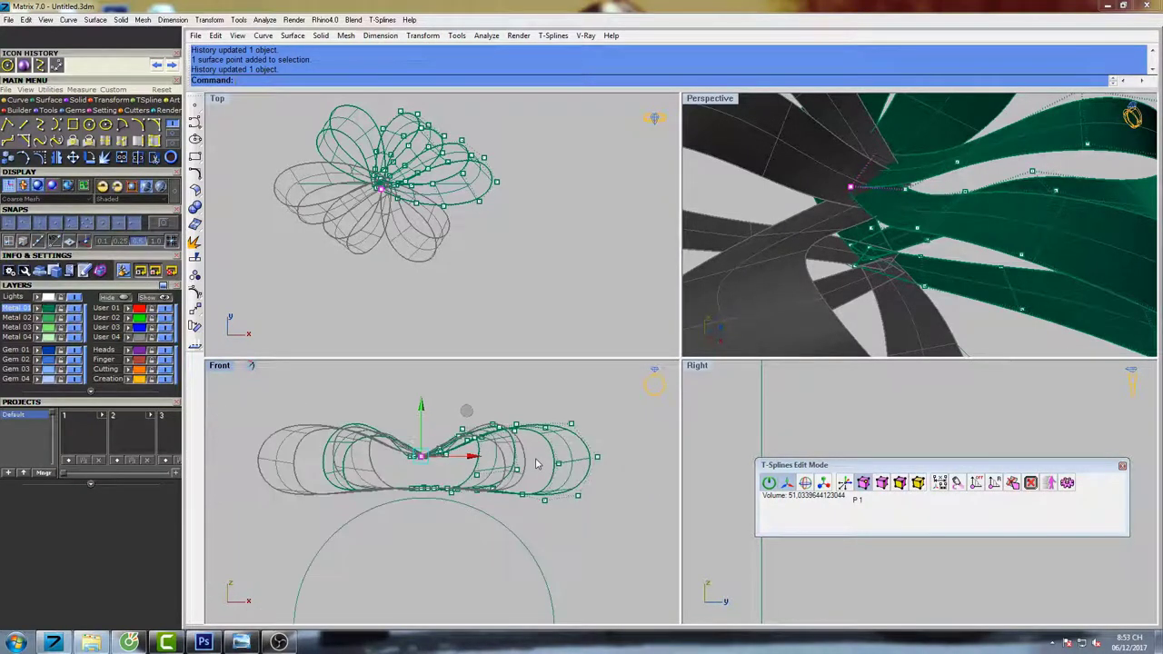
right_drag(537, 462, 508, 450)
scroll(923, 198, down, 2)
right_drag(927, 196, 843, 158)
key(Escape)
scroll(939, 247, down, 4)
text(s)
key(space)
scroll(905, 211, down, 5)
scroll(963, 223, up, 5)
Show the upper-left loop's control points and slightly raise two upper points near its inner end in the Front view.
click(967, 164)
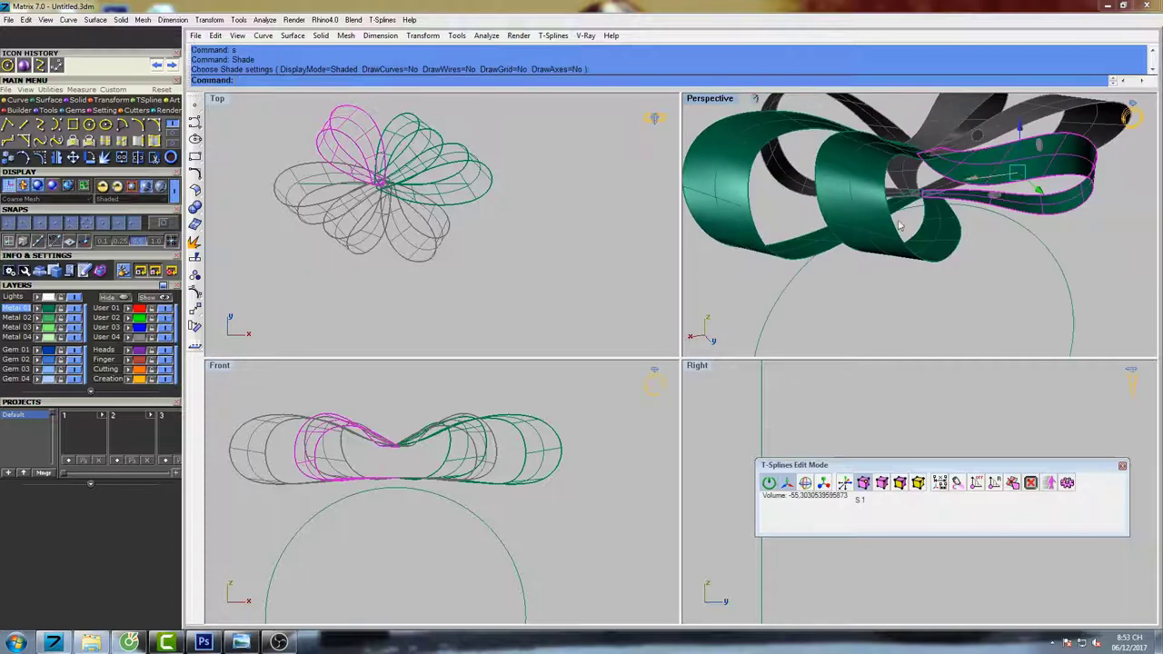
key(F10)
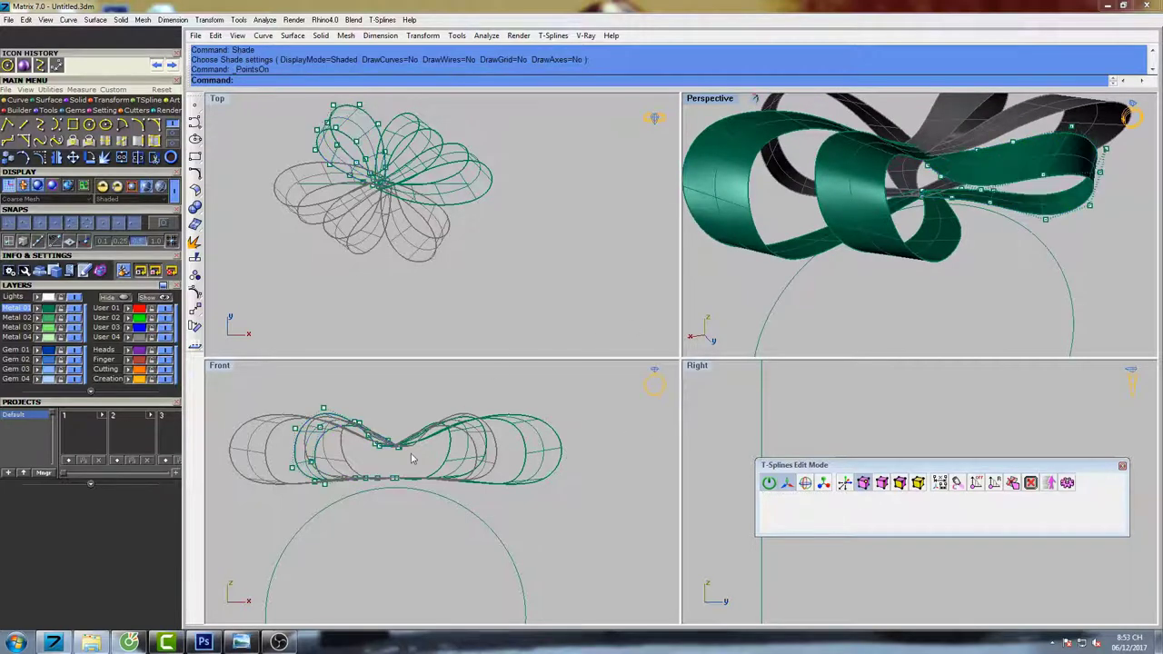
scroll(410, 453, up, 6)
right_drag(411, 453, 459, 479)
scroll(400, 471, up, 3)
scroll(400, 468, up, 8)
drag(407, 496, 416, 412)
scroll(418, 441, down, 4)
right_drag(424, 446, 465, 498)
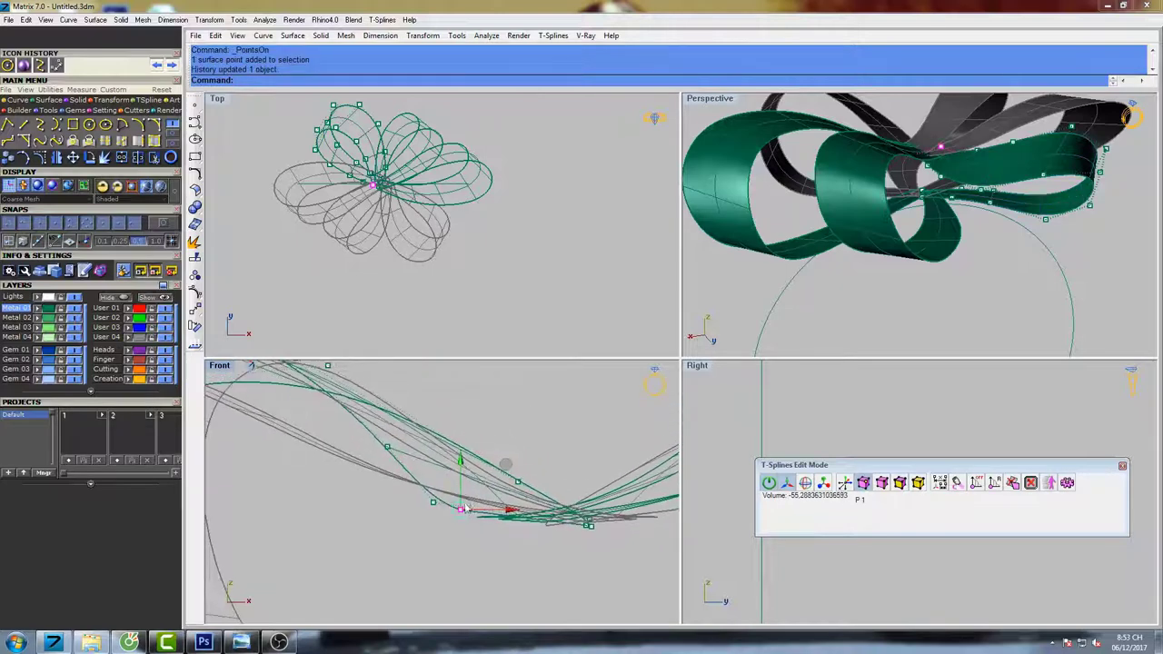
drag(415, 485, 436, 529)
drag(433, 456, 434, 447)
scroll(433, 450, down, 8)
right_drag(437, 452, 486, 444)
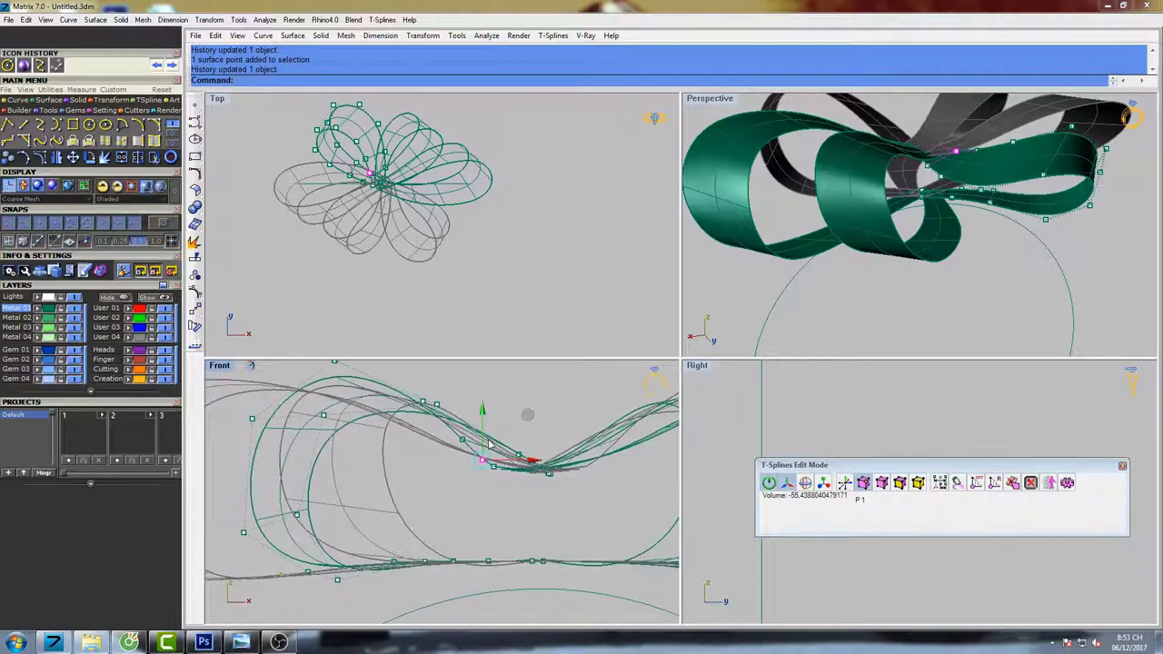
Move the T-Splines Edit Mode window clear and raise an upper edge control point of the upper-left loop in the Right view.
right_drag(753, 454, 773, 426)
scroll(787, 421, down, 8)
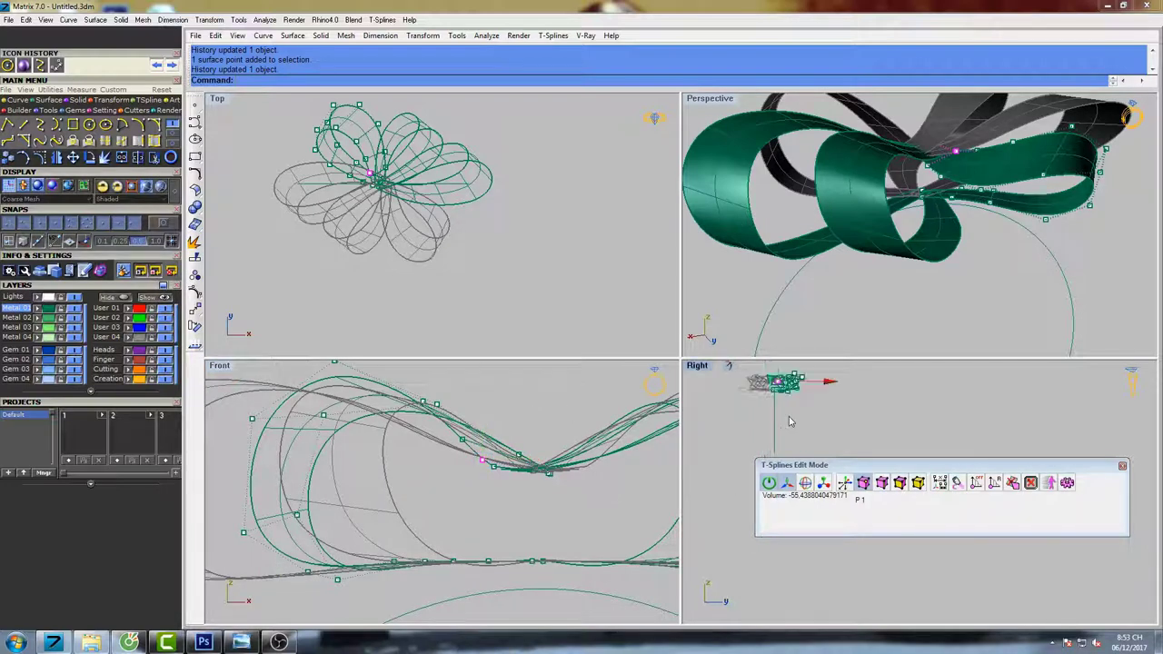
scroll(783, 381, up, 7)
scroll(833, 400, up, 3)
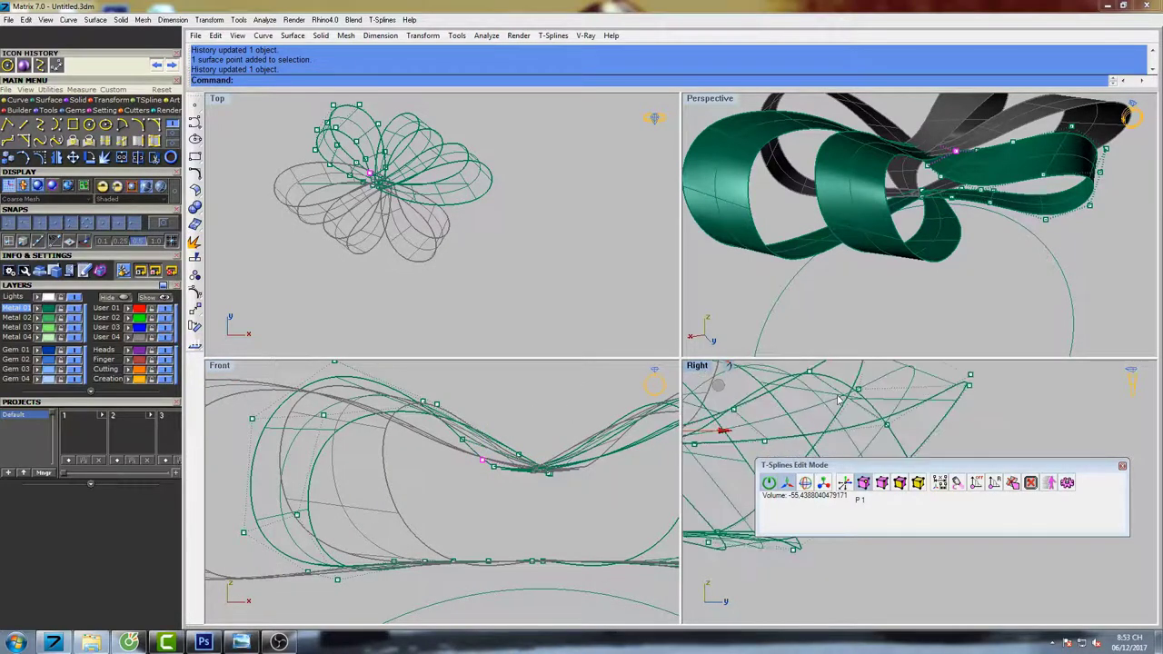
drag(886, 428, 885, 380)
scroll(911, 412, down, 4)
drag(917, 466, 926, 547)
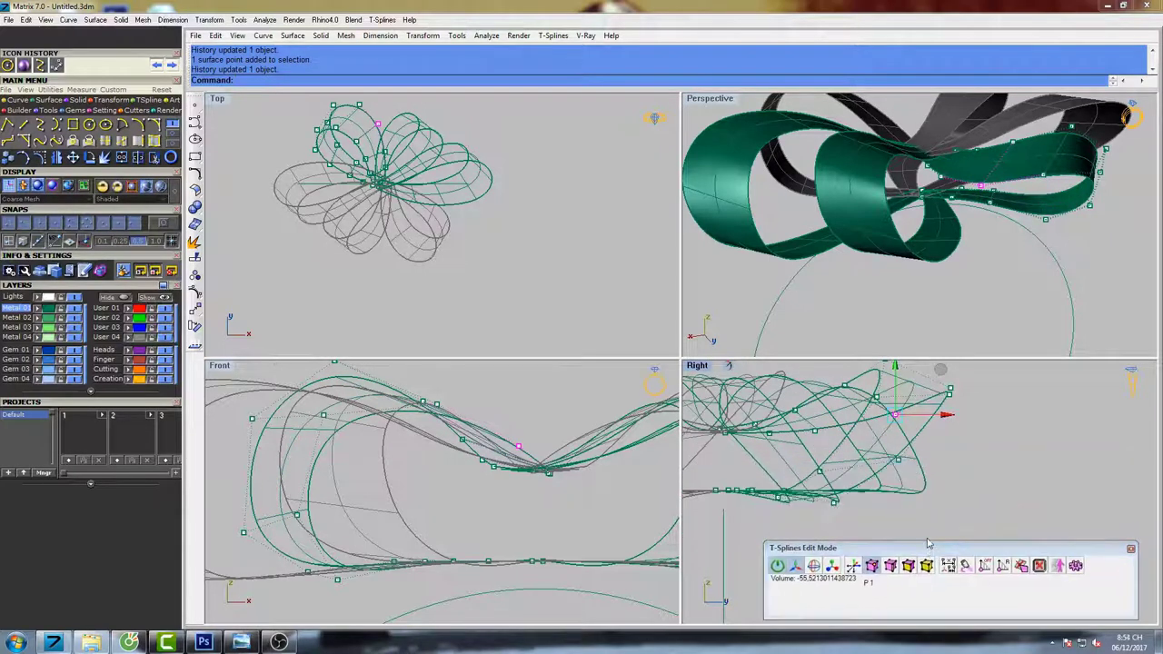
right_drag(927, 460, 991, 493)
drag(961, 397, 960, 392)
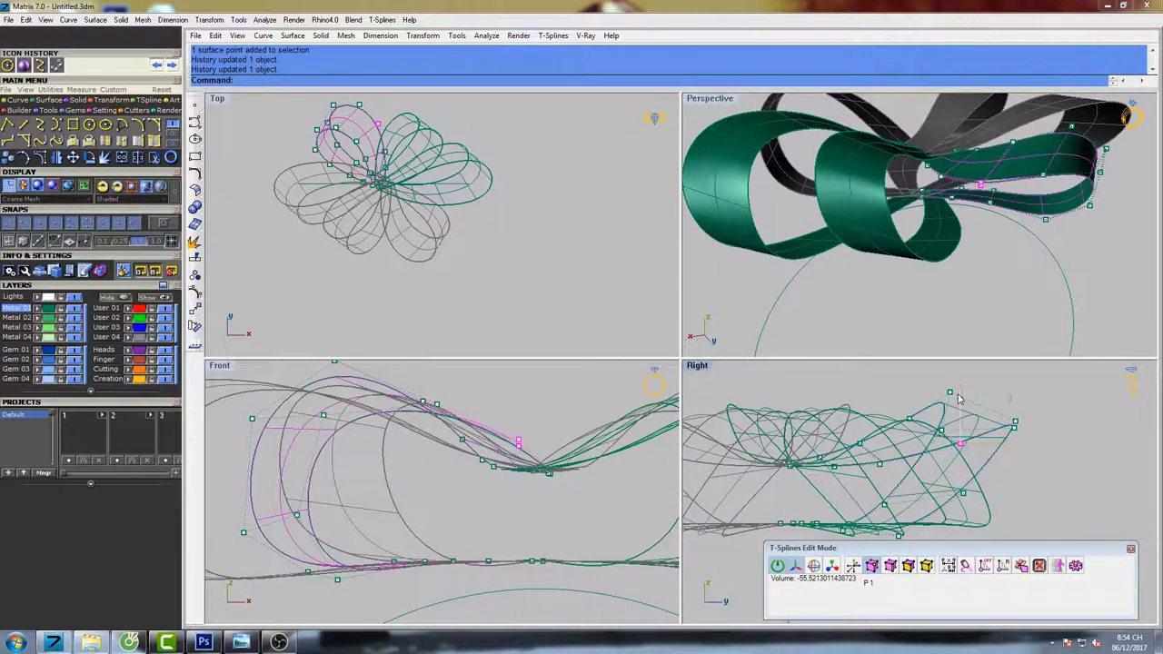
Raise the opposite upper edge control point of the upper-left loop slightly and lift the previously adjusted point further.
scroll(875, 454, up, 6)
scroll(873, 459, up, 3)
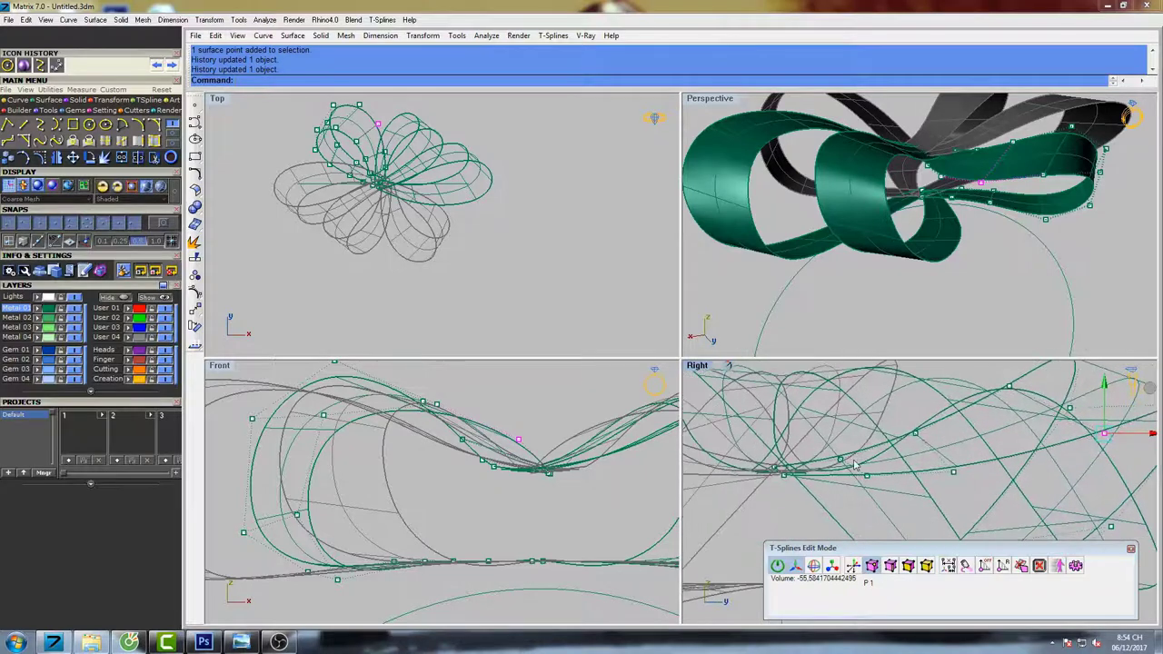
scroll(857, 454, down, 10)
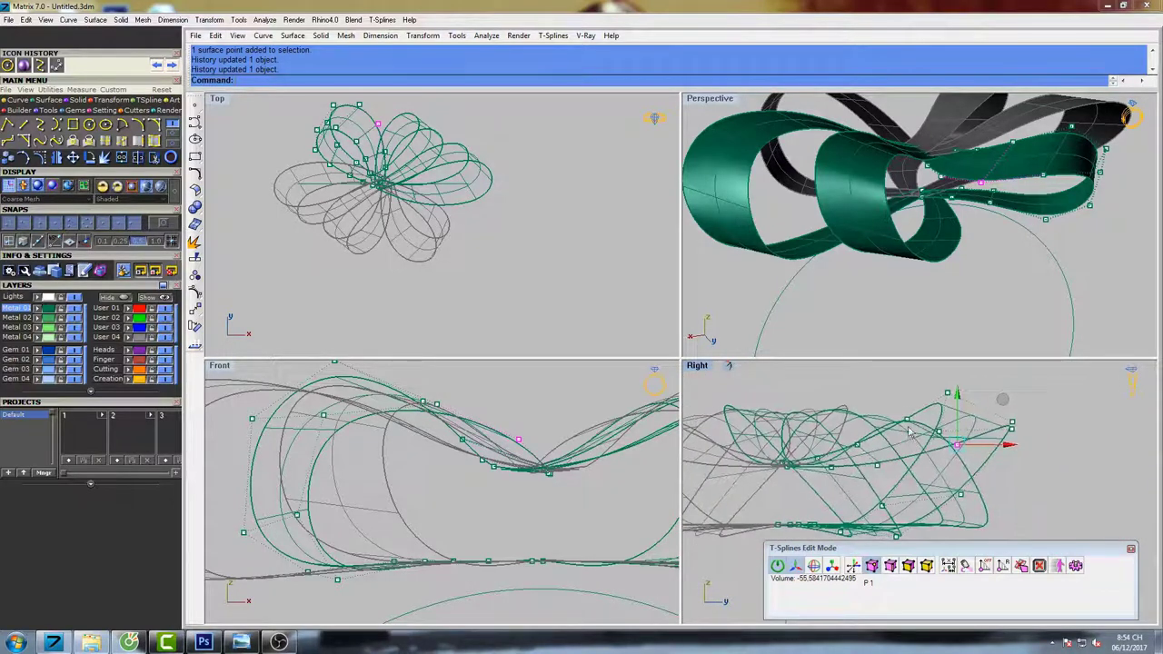
scroll(915, 423, up, 6)
click(911, 423)
right_drag(917, 417, 896, 438)
drag(889, 401, 889, 397)
click(966, 482)
drag(965, 441, 966, 436)
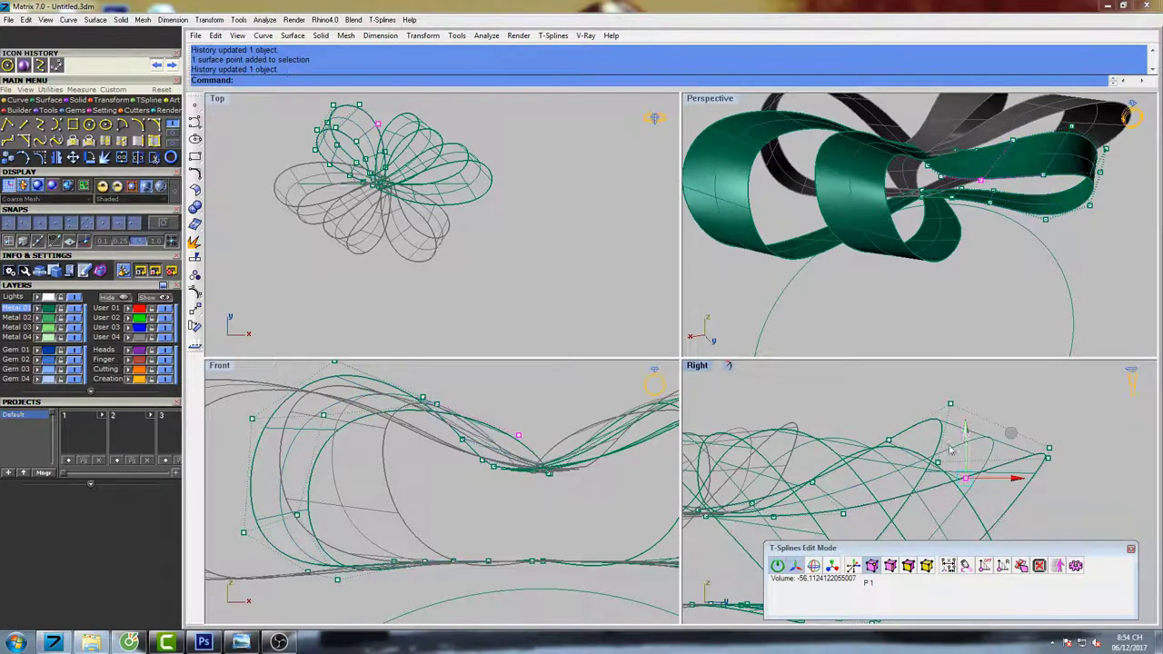
Raise the next control point towards the centre along the same edge of the upper-left loop.
right_drag(860, 495, 876, 460)
click(859, 479)
drag(859, 445, 857, 432)
right_drag(840, 482, 865, 450)
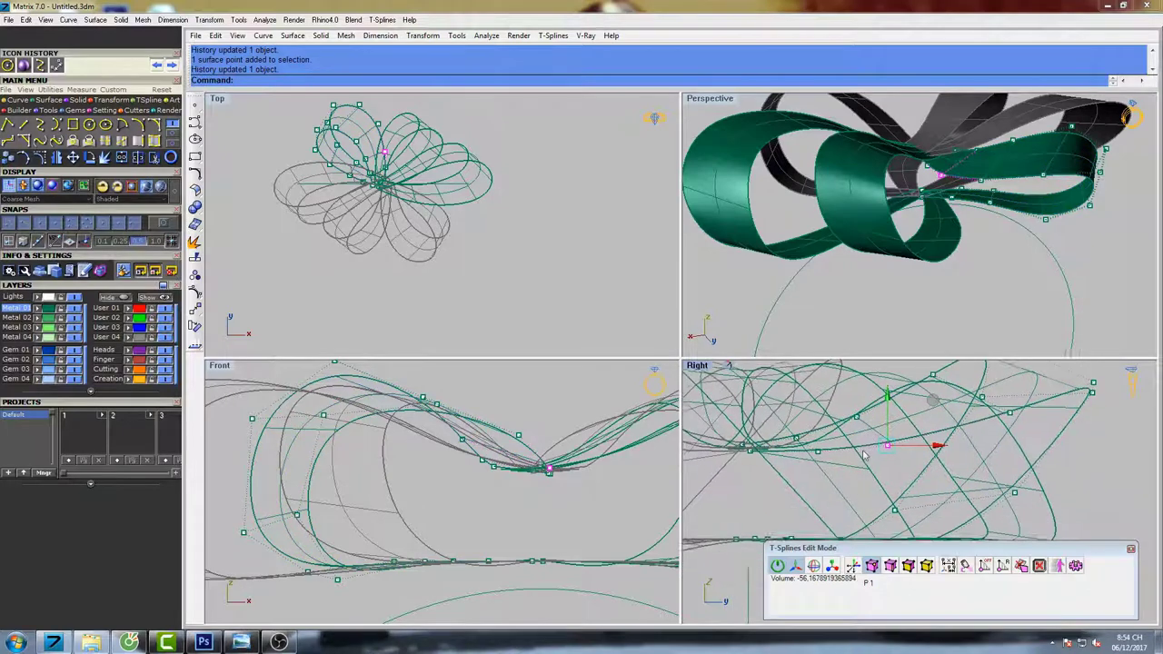
scroll(865, 451, down, 6)
scroll(848, 440, up, 2)
right_drag(825, 495, 839, 442)
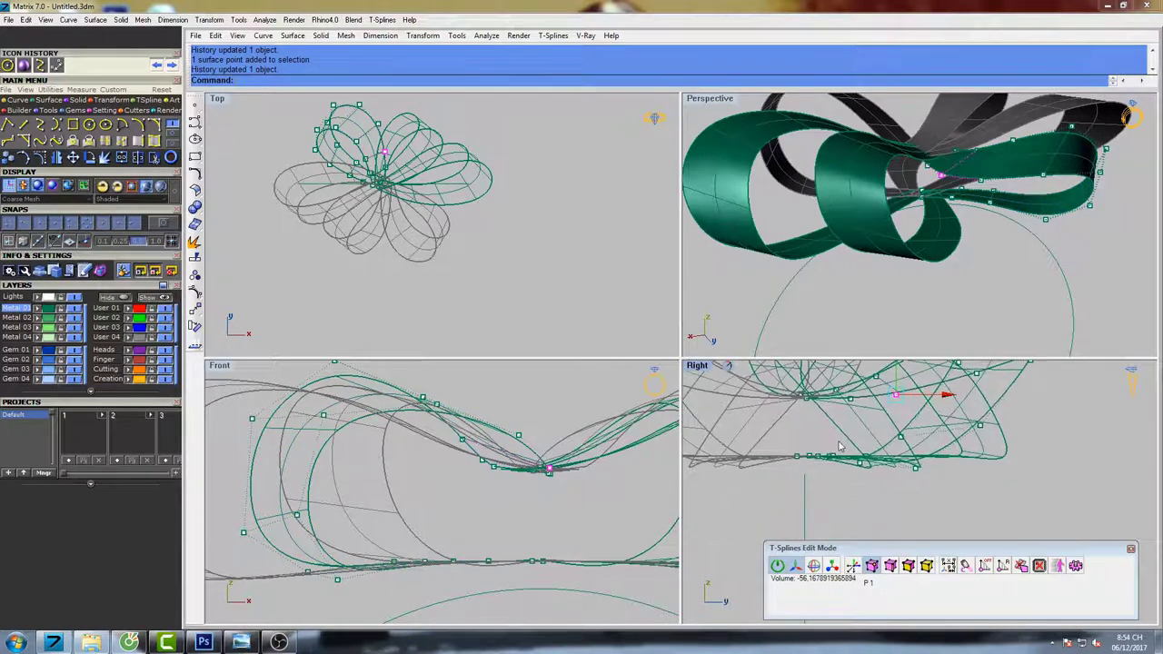
Show the upper-middle loop's control points and raise one outer point on its underside in the Front view.
right_drag(572, 555, 483, 488)
scroll(568, 478, up, 8)
click(514, 497)
scroll(514, 499, down, 7)
right_drag(560, 482, 518, 475)
key(F10)
scroll(497, 502, up, 4)
drag(489, 511, 498, 440)
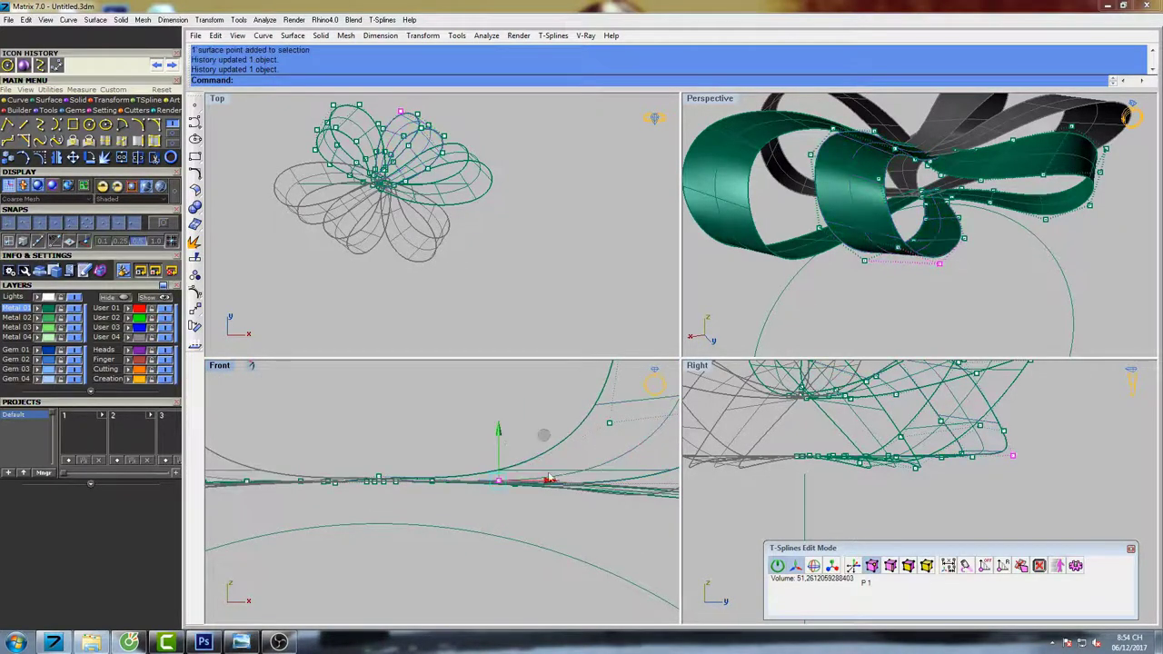
right_drag(595, 471, 550, 492)
scroll(550, 491, down, 9)
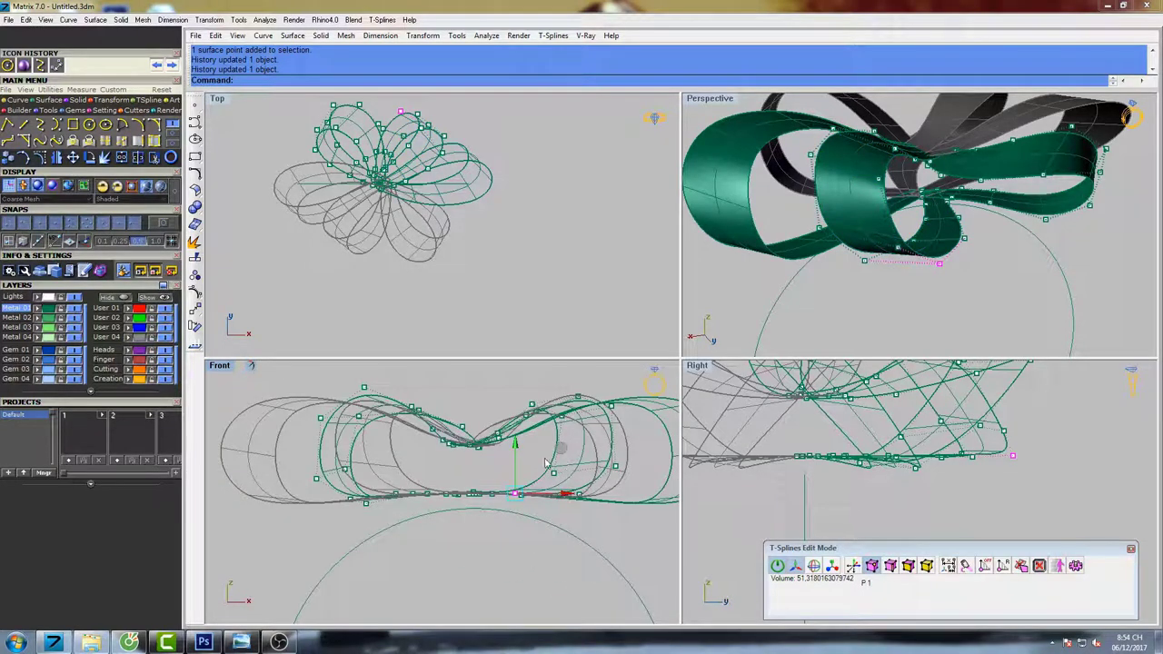
Raise the control point on the upper-middle loop's outer bend in two small moves and hide the control points.
drag(544, 461, 563, 482)
drag(554, 444, 554, 442)
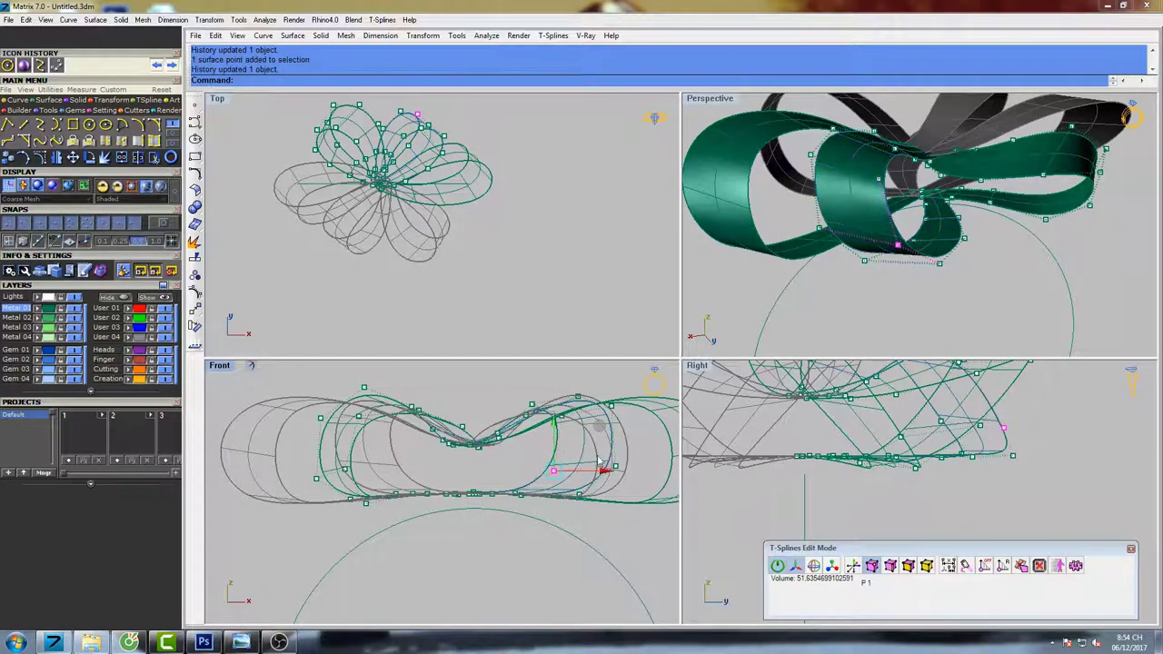
right_drag(598, 457, 584, 454)
drag(540, 421, 541, 418)
right_drag(487, 469, 477, 458)
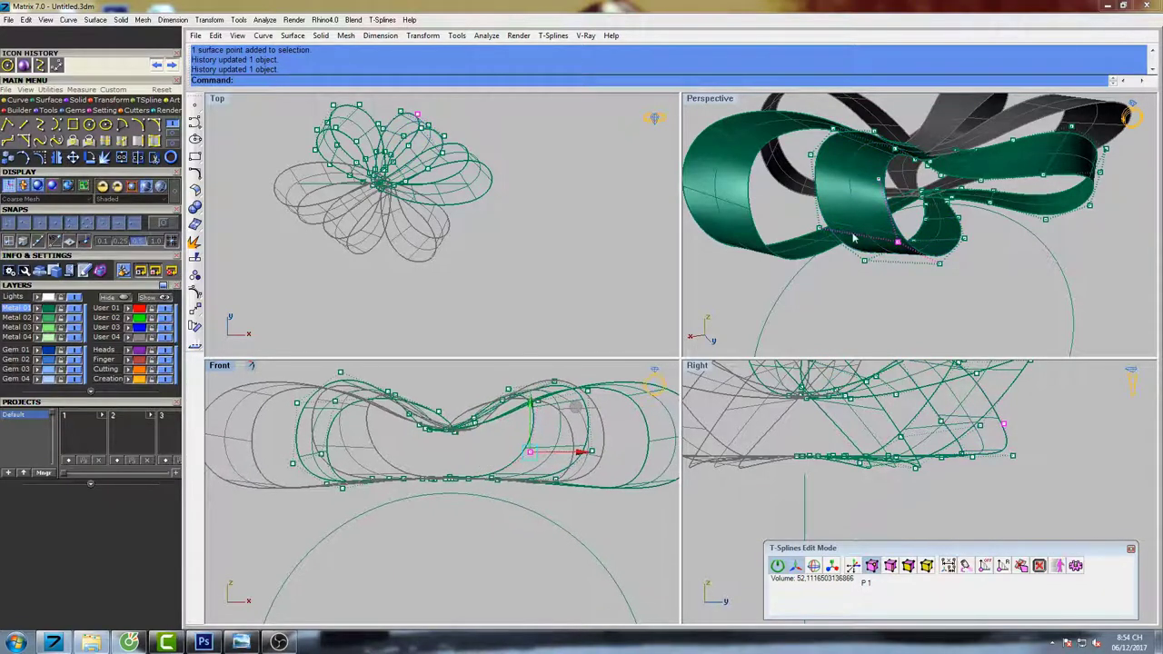
click(890, 257)
Draw a horizontal line centred on the ring circle's lowest point in the Right view, using BothSides with a 1.25 half-length.
scroll(890, 257, down, 4)
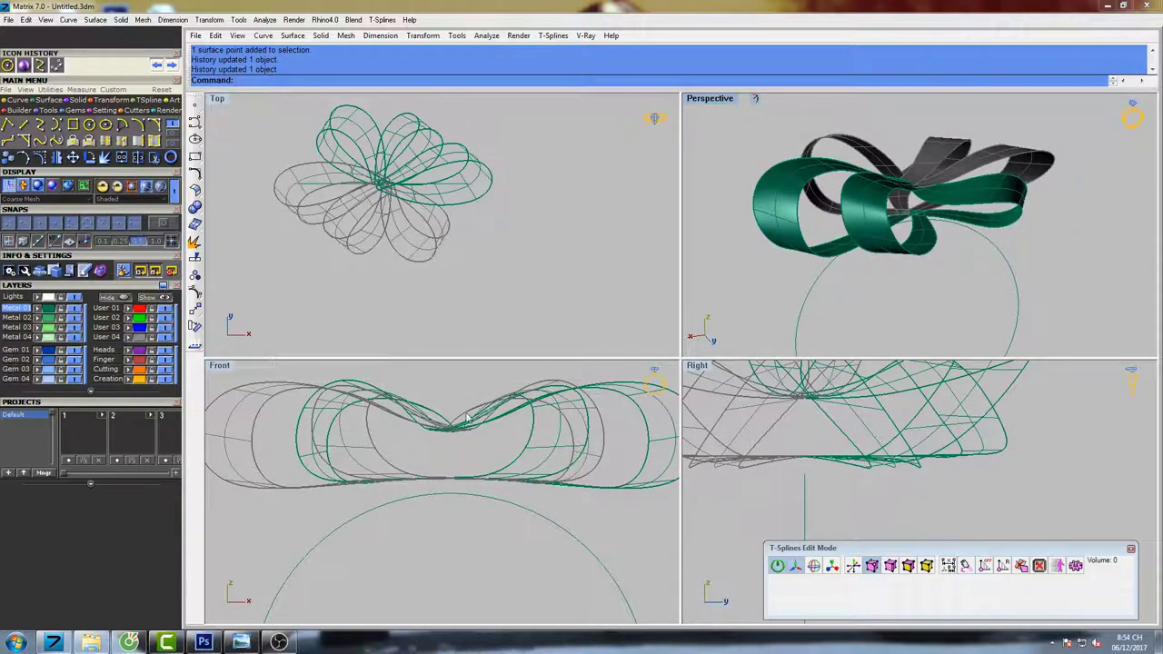
scroll(466, 418, down, 3)
scroll(518, 434, down, 3)
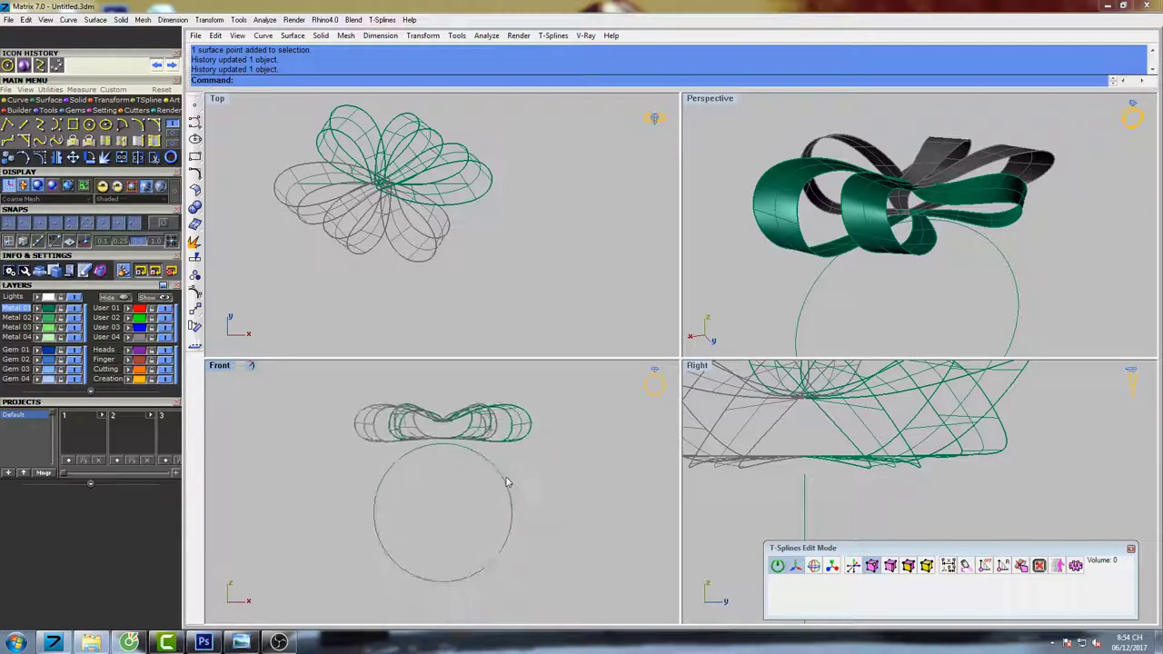
right_drag(521, 510, 515, 498)
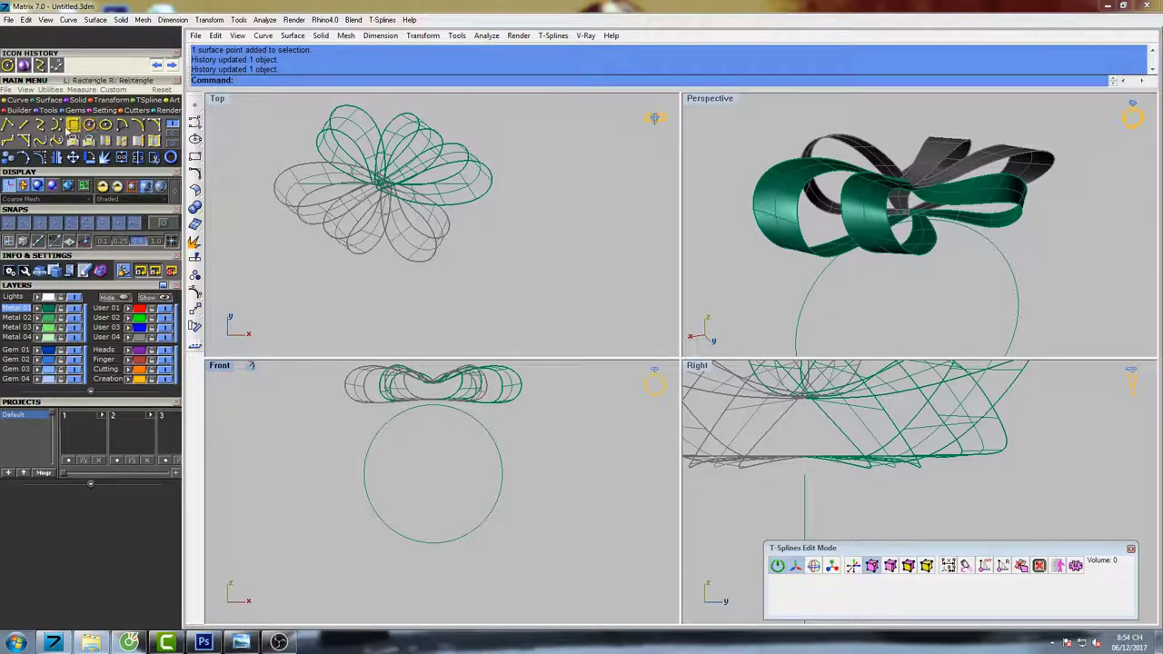
click(24, 125)
scroll(445, 528, down, 3)
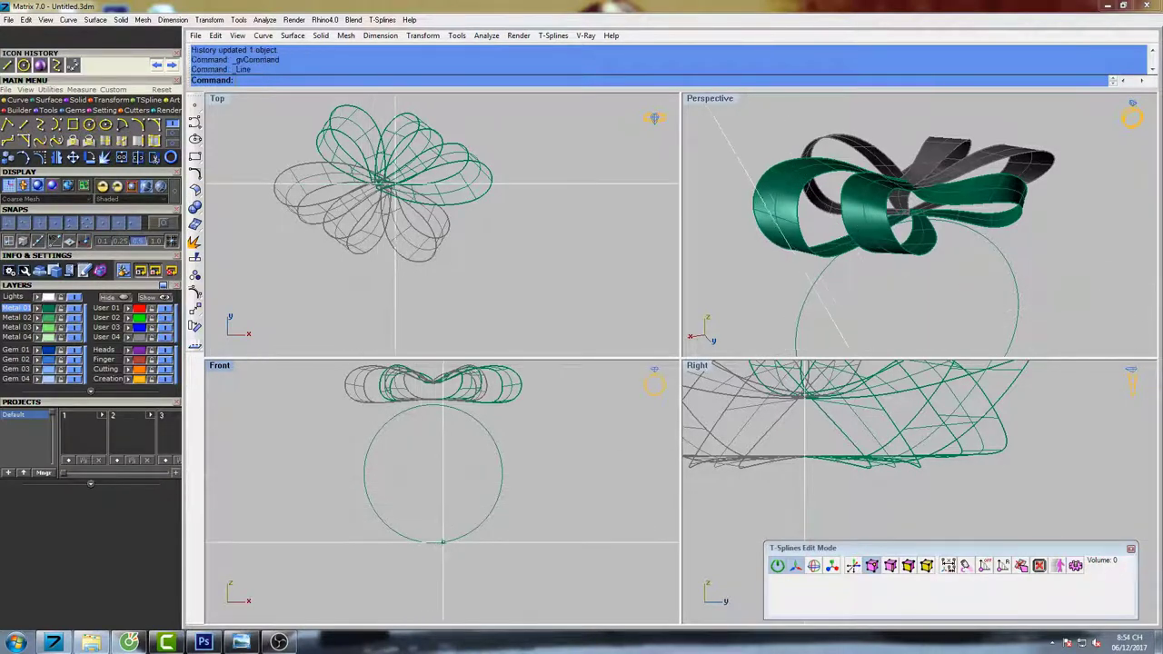
click(436, 540)
scroll(561, 410, down, 2)
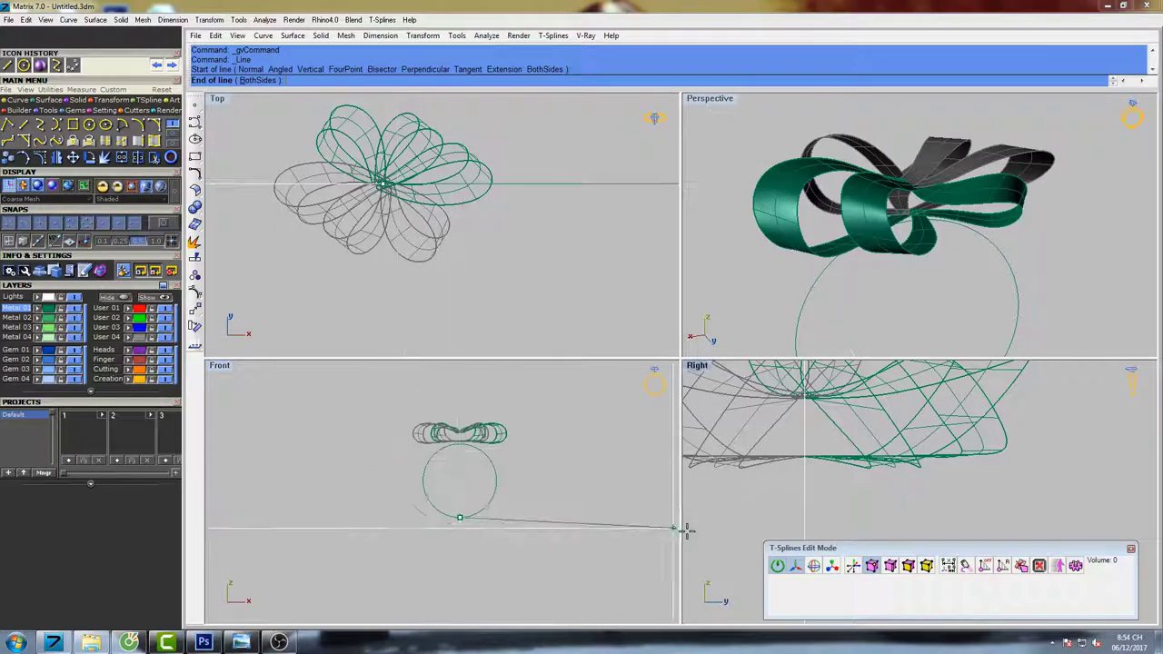
scroll(813, 480, down, 12)
scroll(814, 464, up, 3)
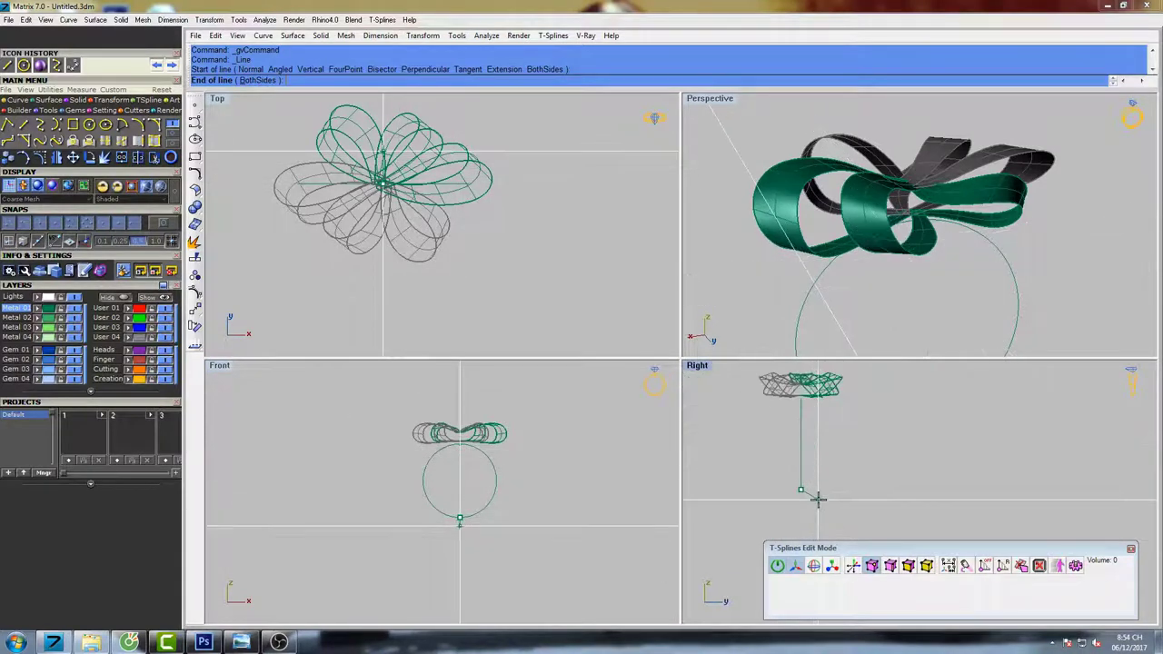
scroll(816, 484, up, 4)
right_drag(808, 477, 803, 471)
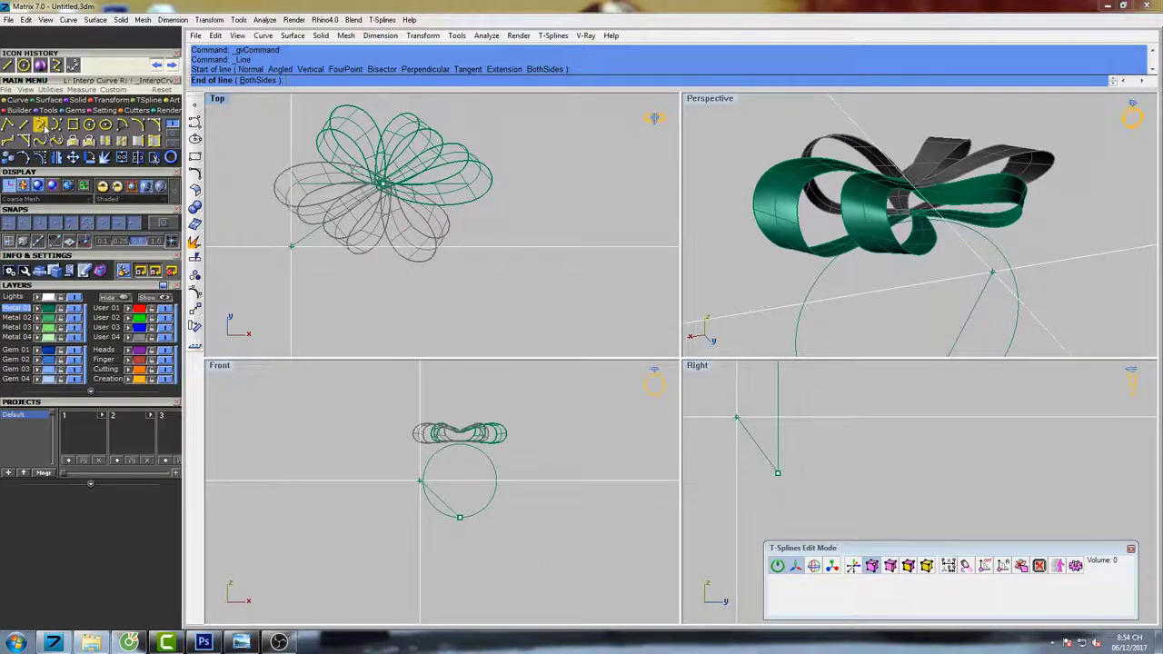
click(260, 80)
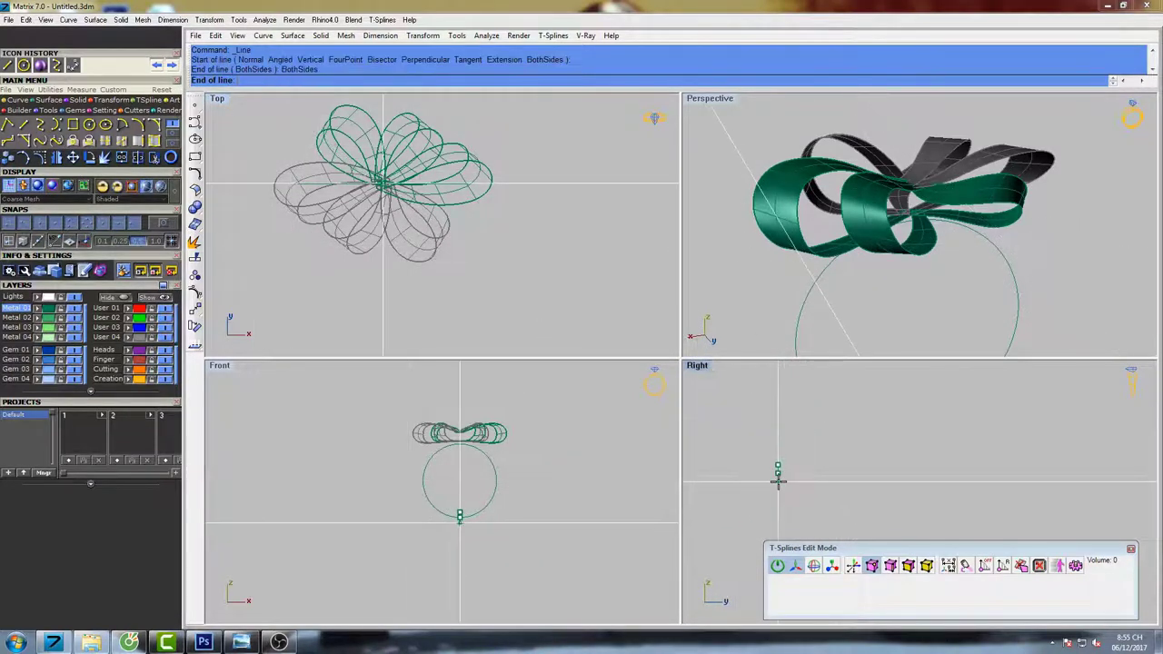
right_drag(779, 480, 781, 457)
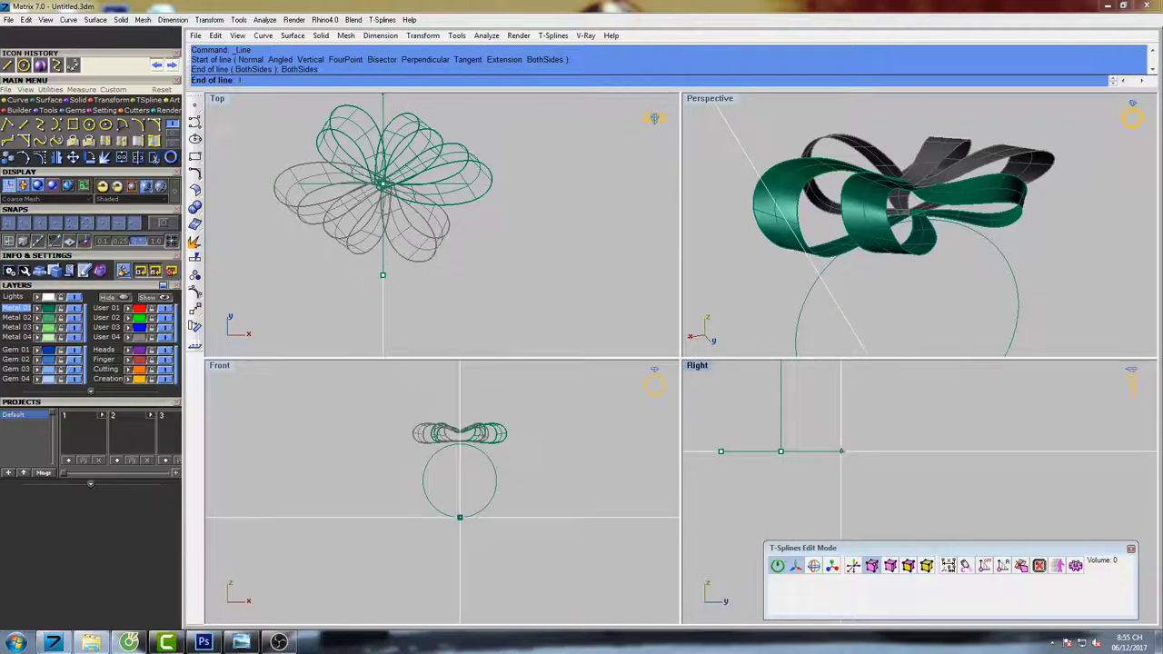
key(Return)
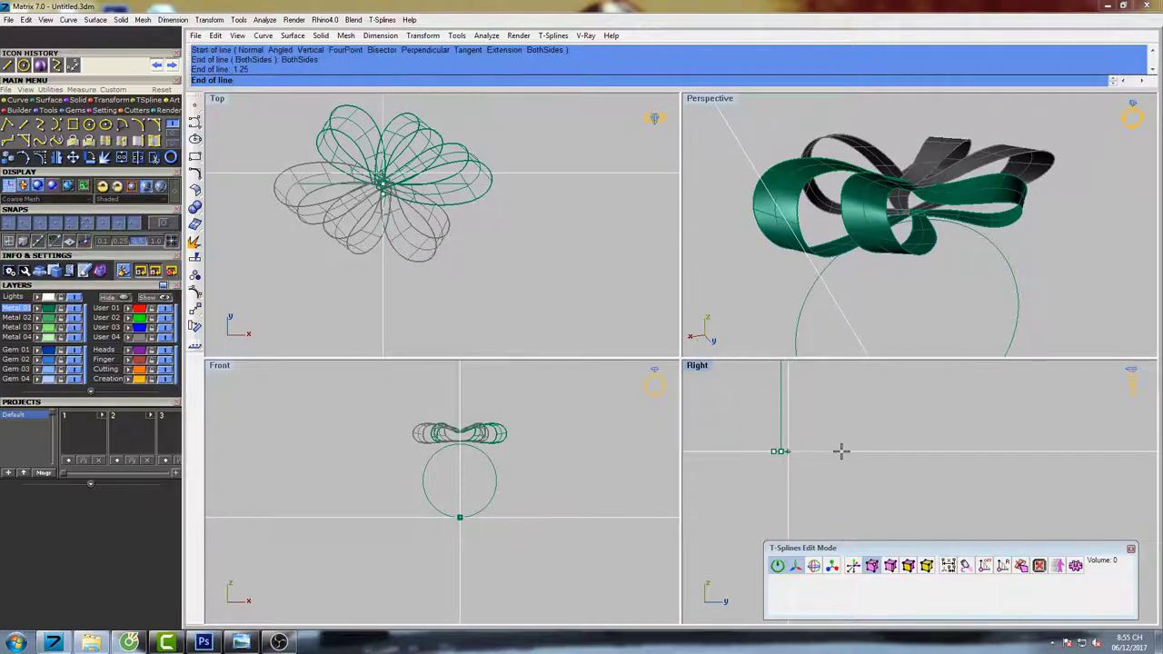
click(885, 452)
scroll(869, 470, down, 5)
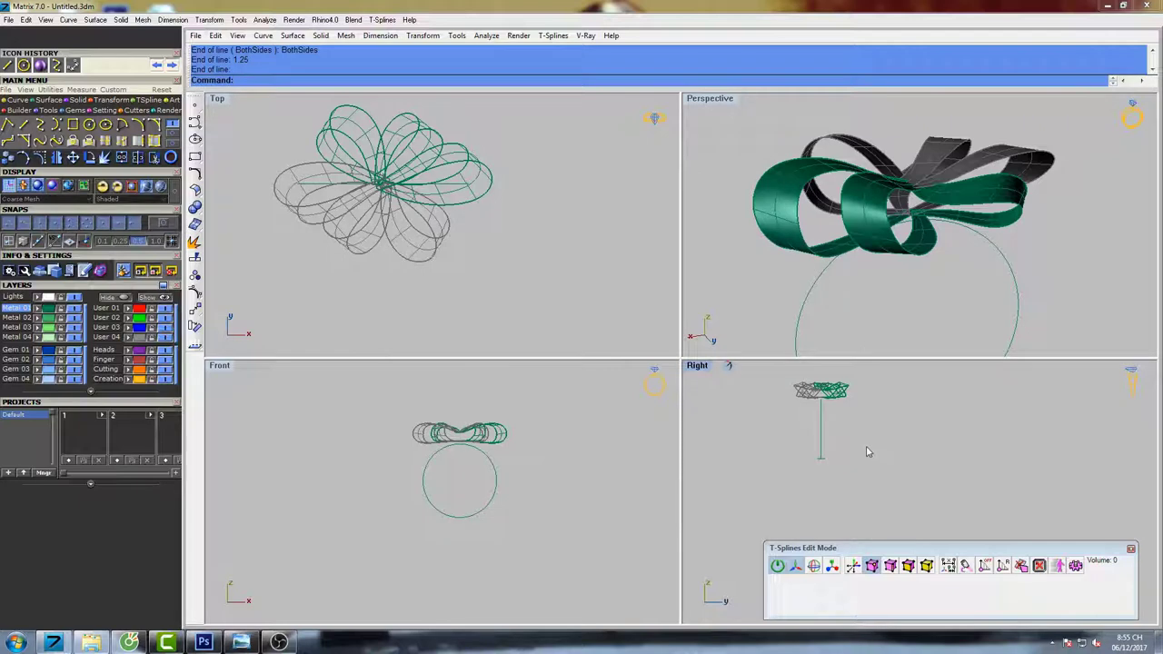
scroll(829, 465, up, 1)
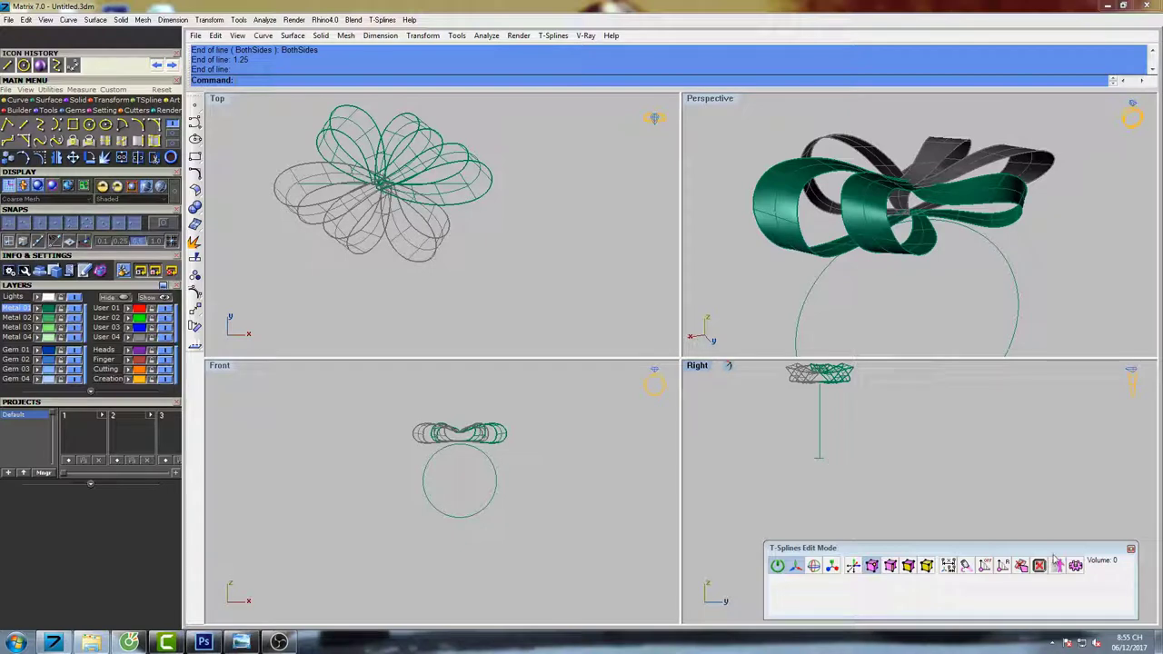
Close the T-Splines Edit Mode window and maximize the Right view around the ring's side profile.
click(1130, 548)
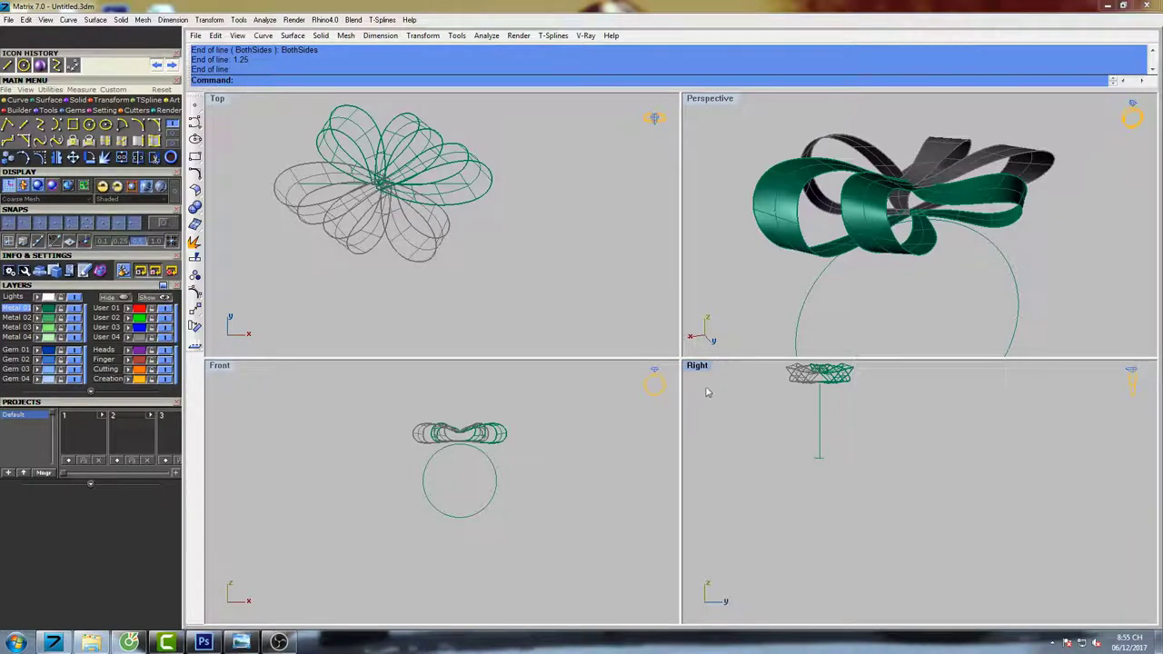
right_drag(877, 471, 879, 507)
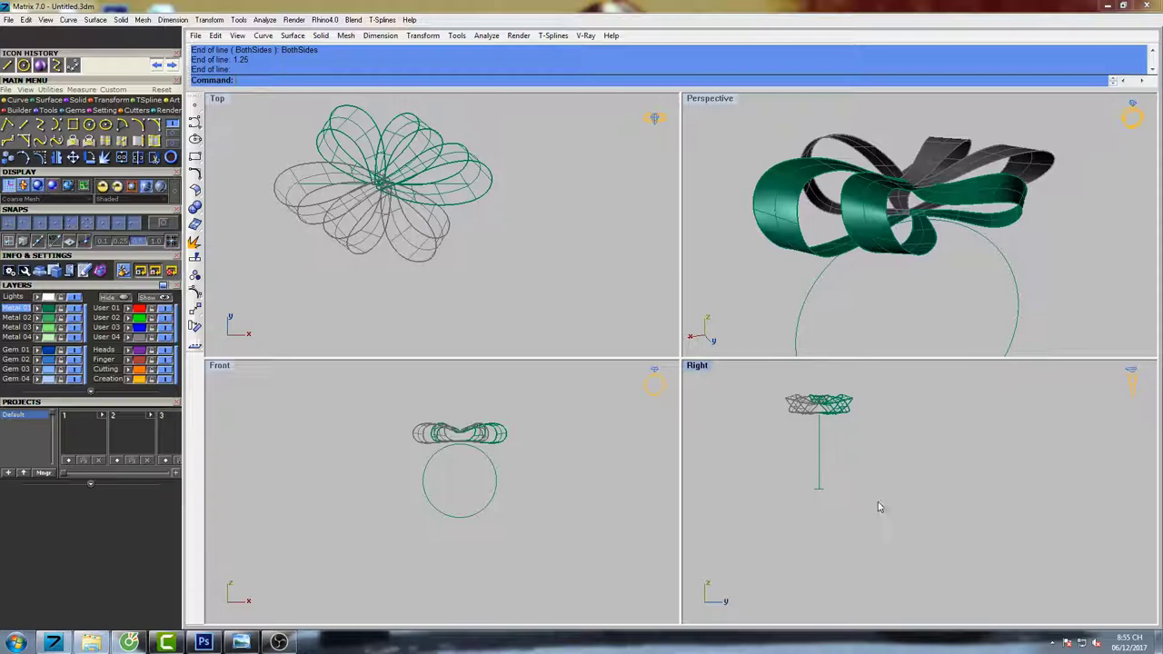
double_click(701, 369)
right_drag(491, 337, 633, 498)
scroll(598, 411, up, 6)
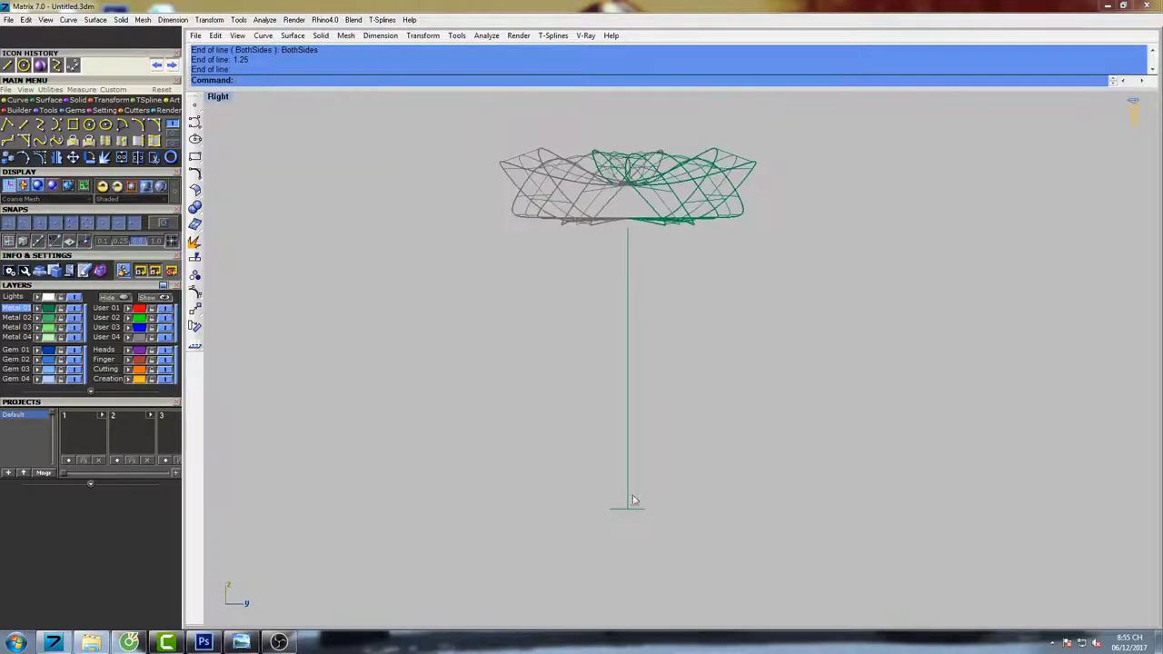
Rebuild the short line below the ring with 5 control points at degree 3 and show its control points.
text(rebuild)
key(Return)
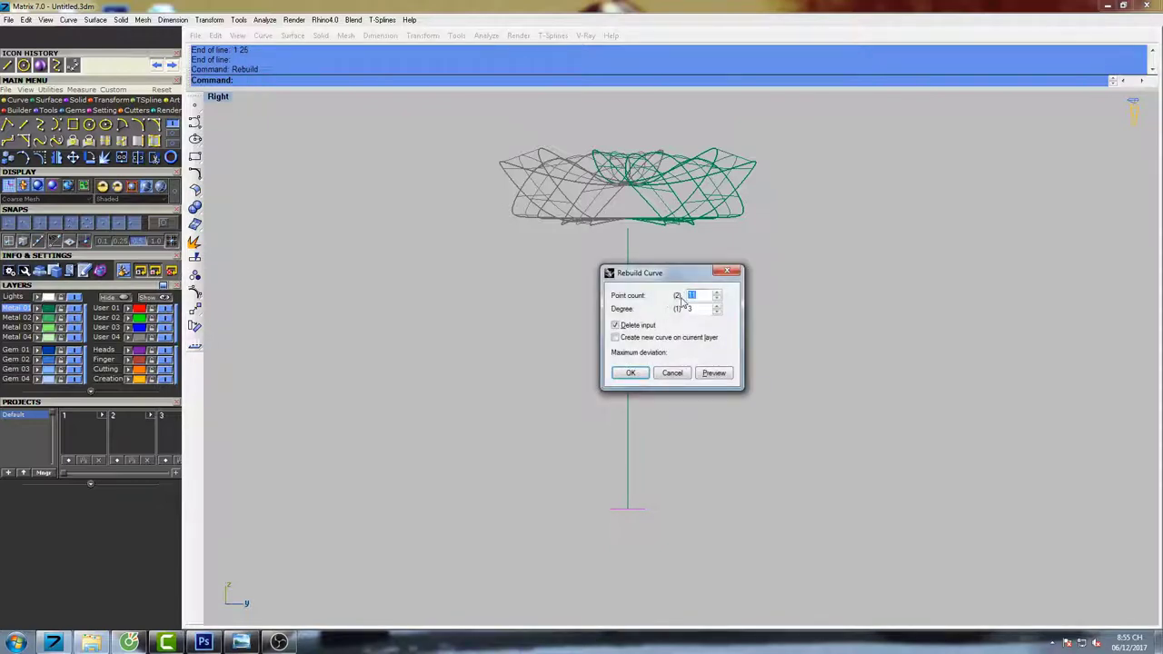
click(630, 375)
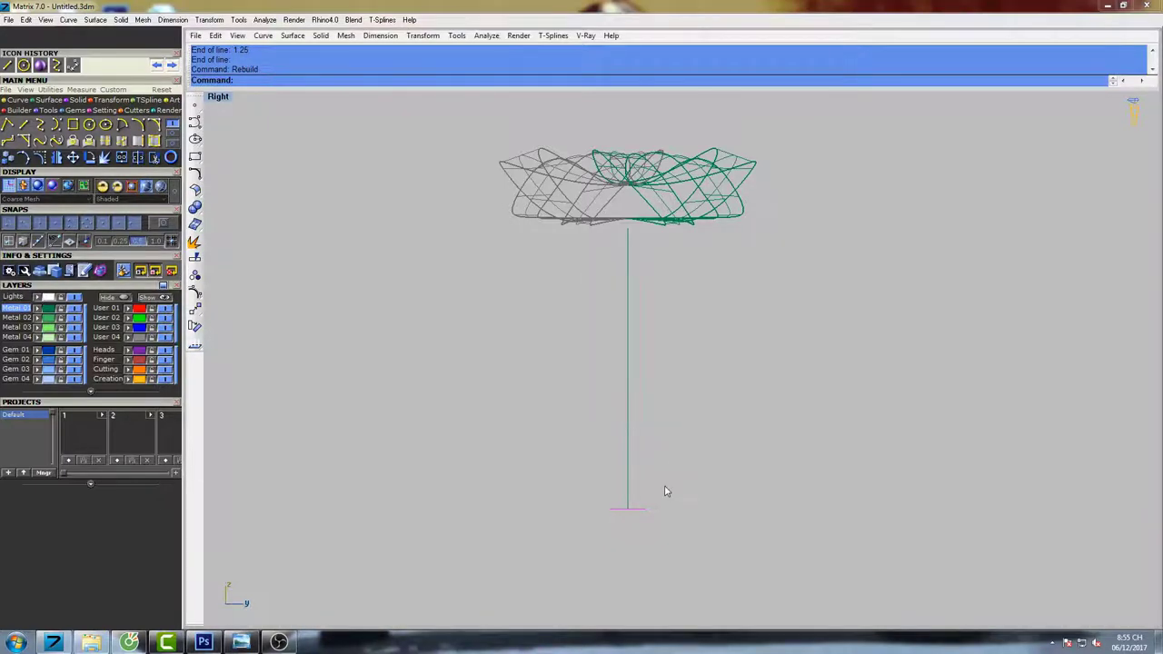
right_drag(664, 491, 641, 452)
key(F10)
scroll(607, 474, up, 10)
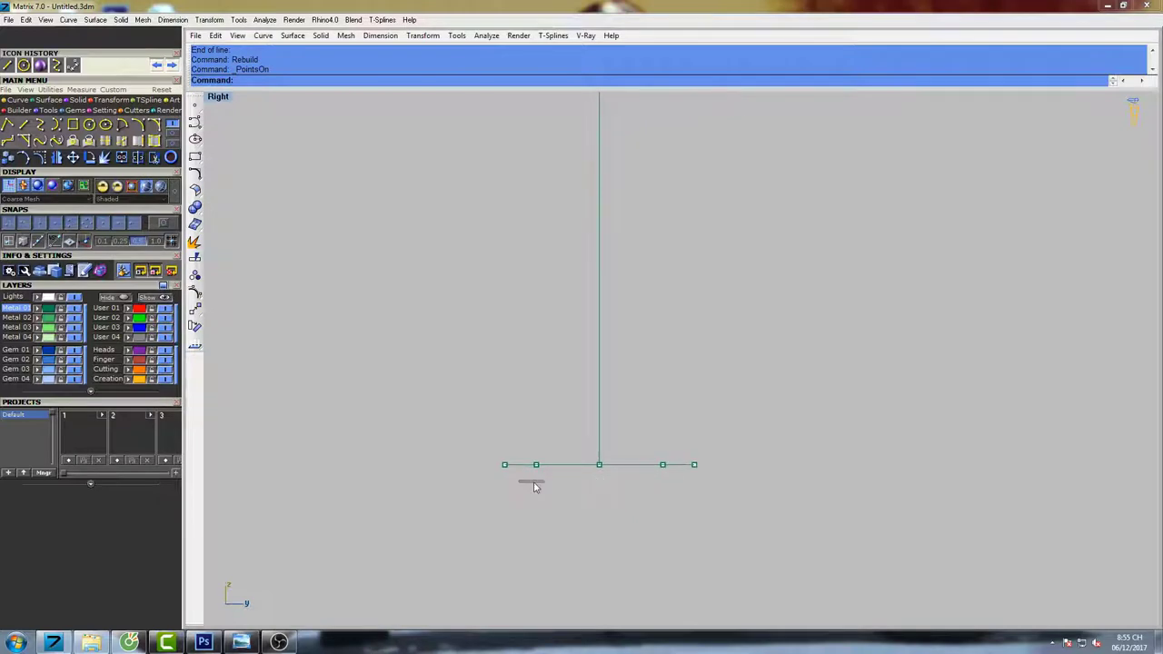
Move the line's three inner control points straight down by about 0.22 to bow it downward.
drag(534, 483, 668, 436)
right_drag(665, 426, 623, 405)
text(Mo)
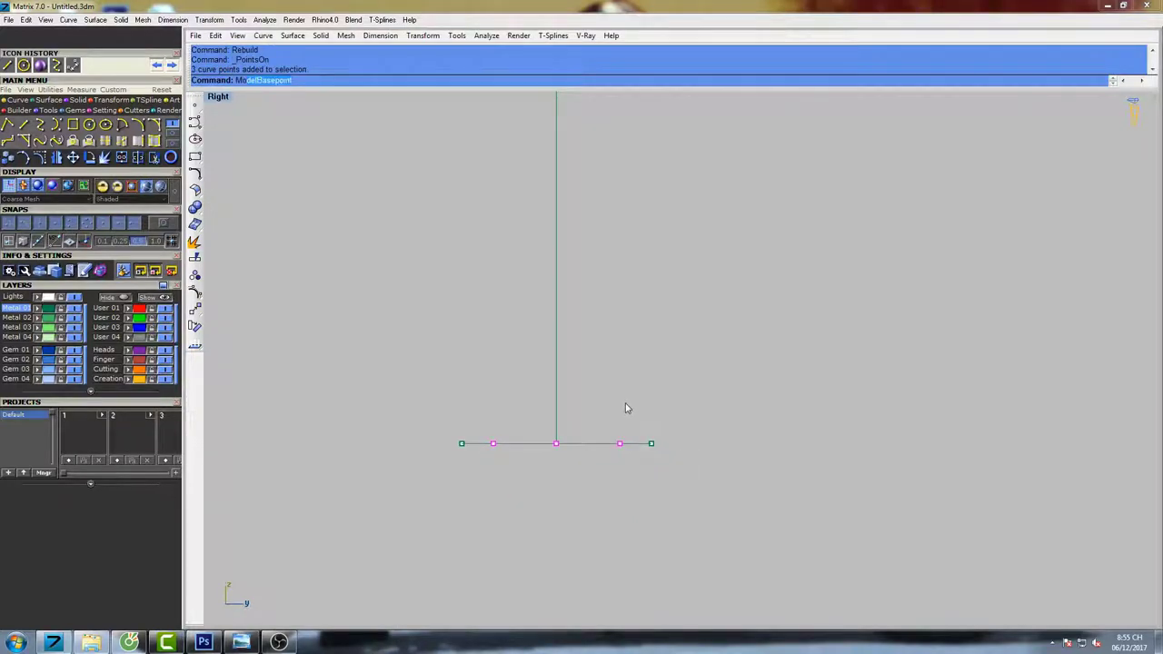
text(ve)
key(Return)
click(674, 324)
click(674, 341)
Lower the curve's centre control point in two moves of about 0.1 and 0.05.
drag(534, 471, 580, 442)
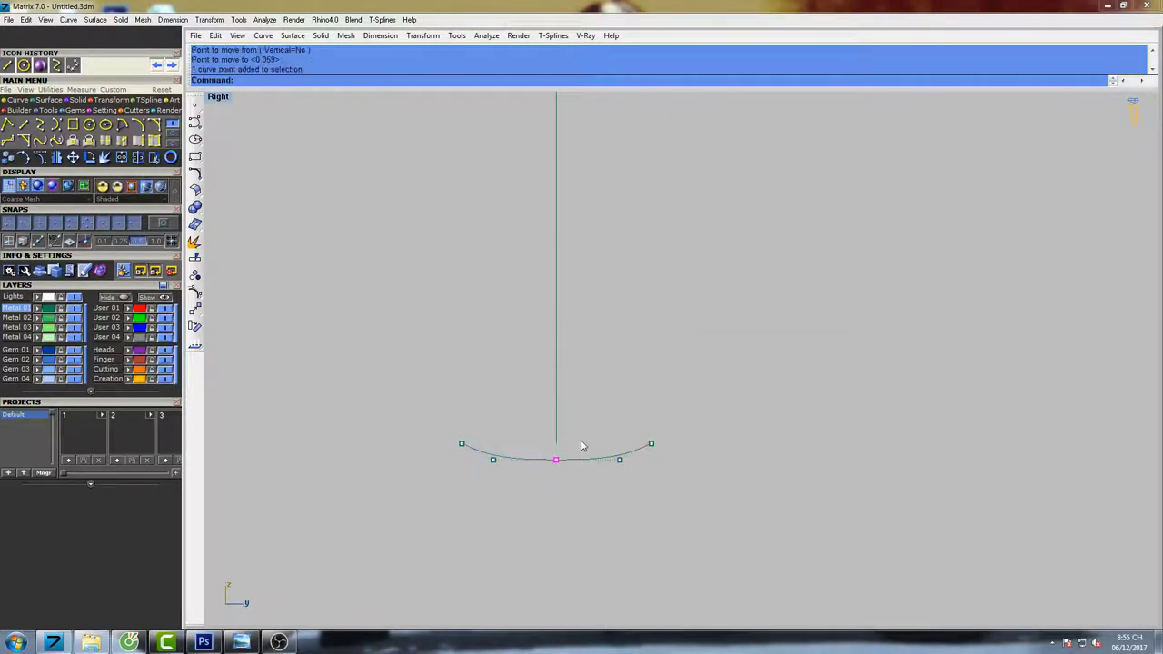
right_click(586, 427)
click(593, 381)
click(592, 391)
right_click(593, 390)
click(603, 352)
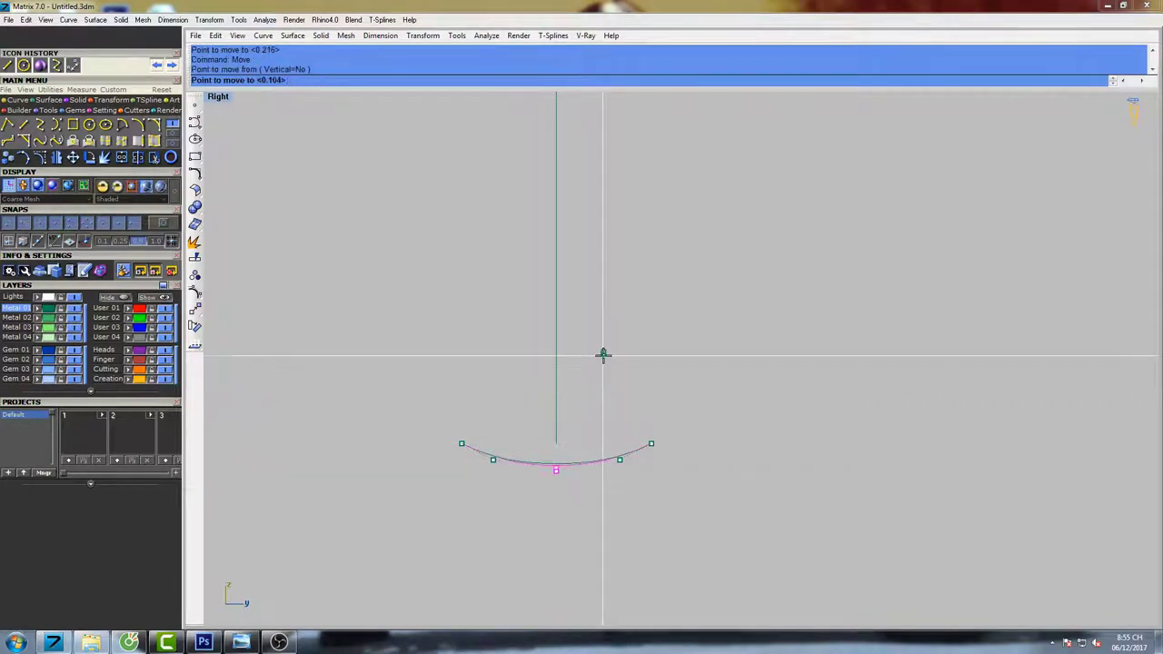
click(602, 355)
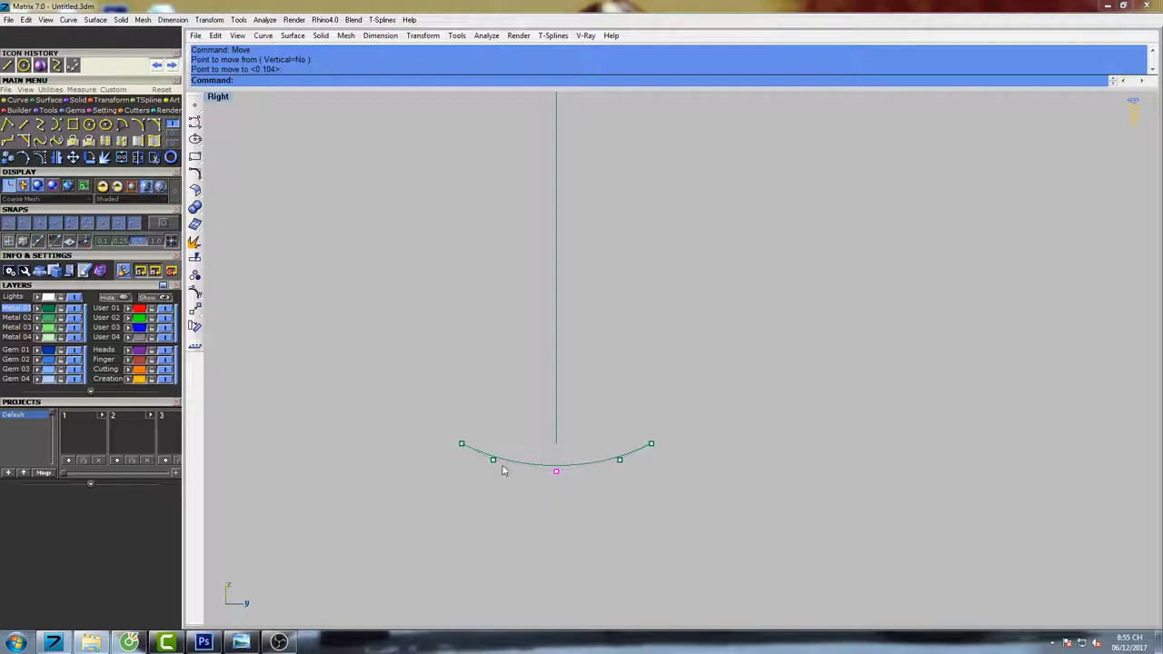
Move the two control points on either side of the centre point down by about 0.11.
drag(483, 474, 634, 429)
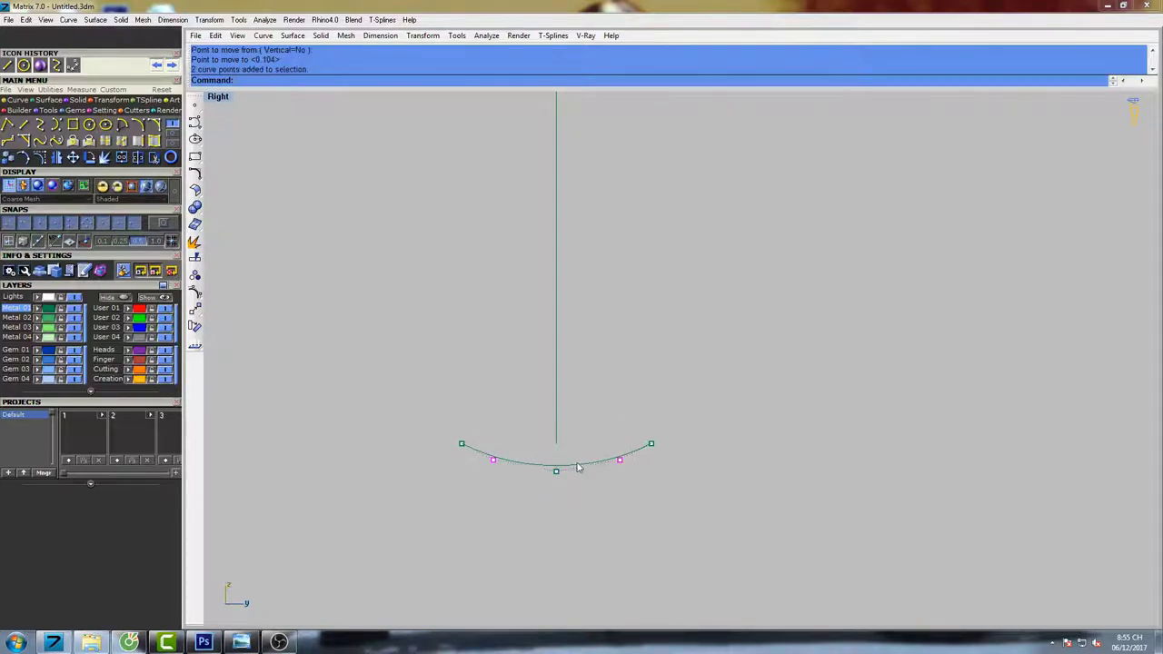
right_click(643, 352)
click(652, 306)
click(652, 314)
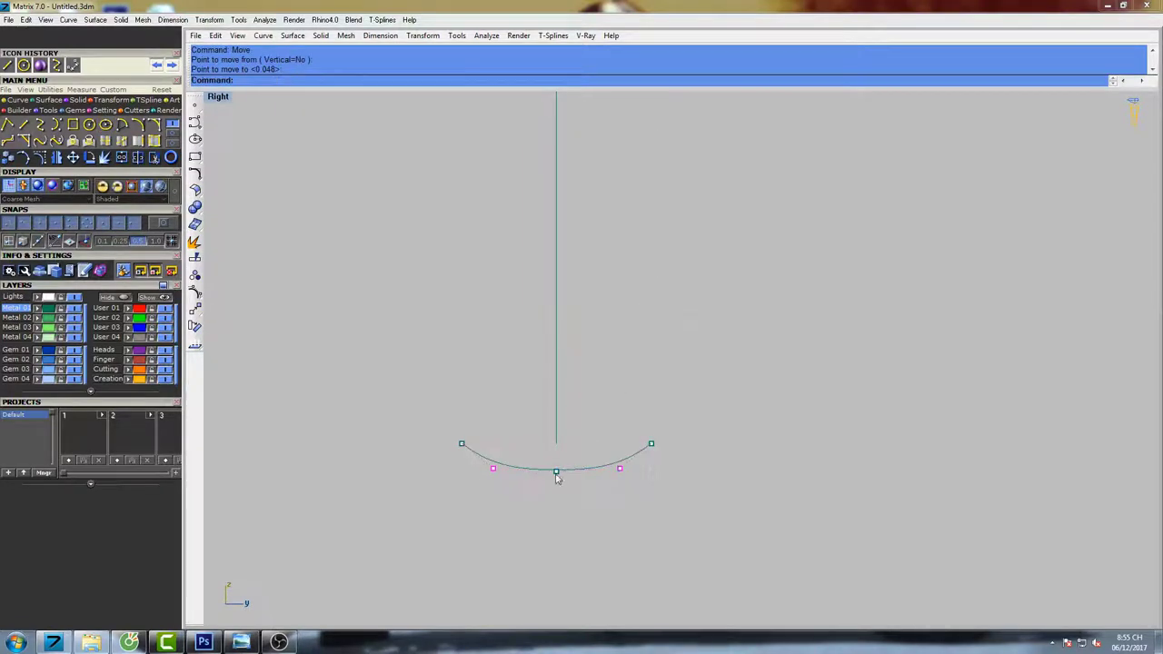
Lower the centre control point again by about 0.09, followed by one smaller downward move.
drag(547, 485, 586, 459)
right_click(600, 409)
click(602, 356)
click(602, 363)
right_click(603, 363)
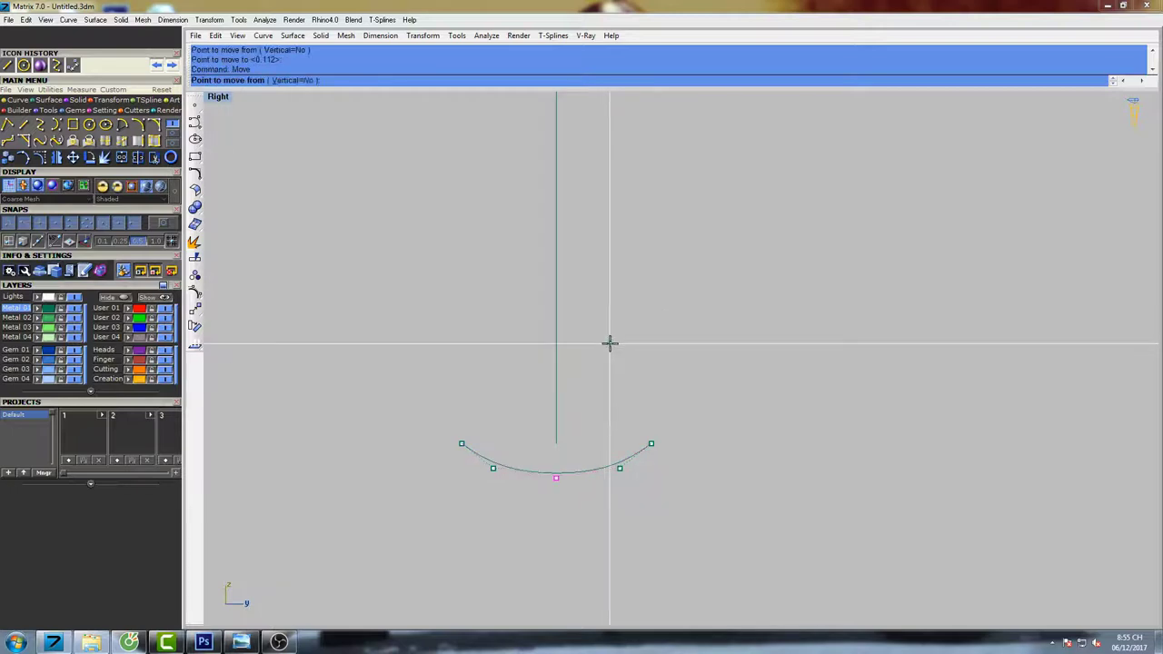
click(610, 342)
click(610, 346)
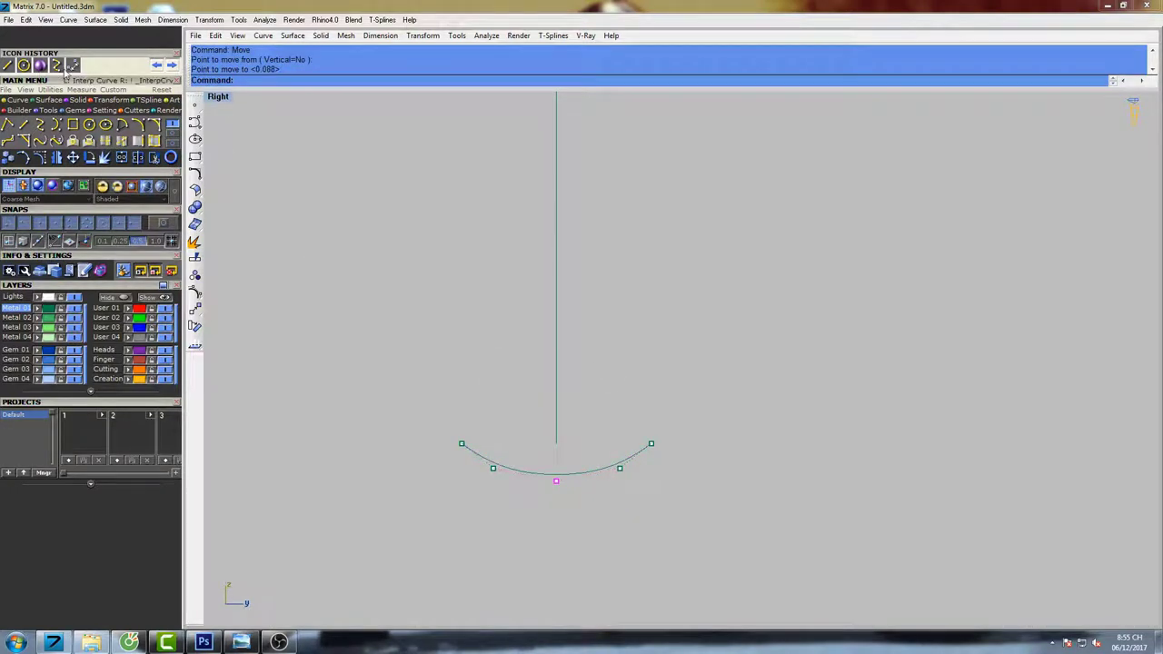
Start an aligned dimension beside the curve's end, level with its upper endpoint.
click(71, 68)
click(668, 444)
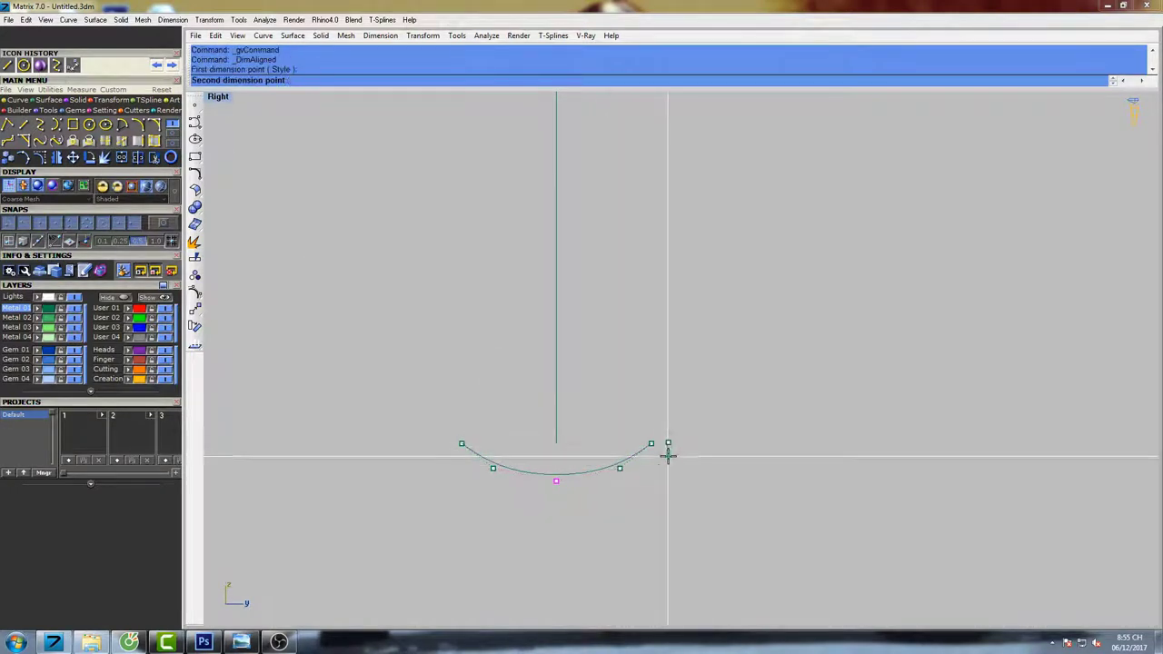
Measure the height beside the arc's end with an aligned dimension.
click(666, 473)
key(Escape)
right_drag(645, 470, 614, 459)
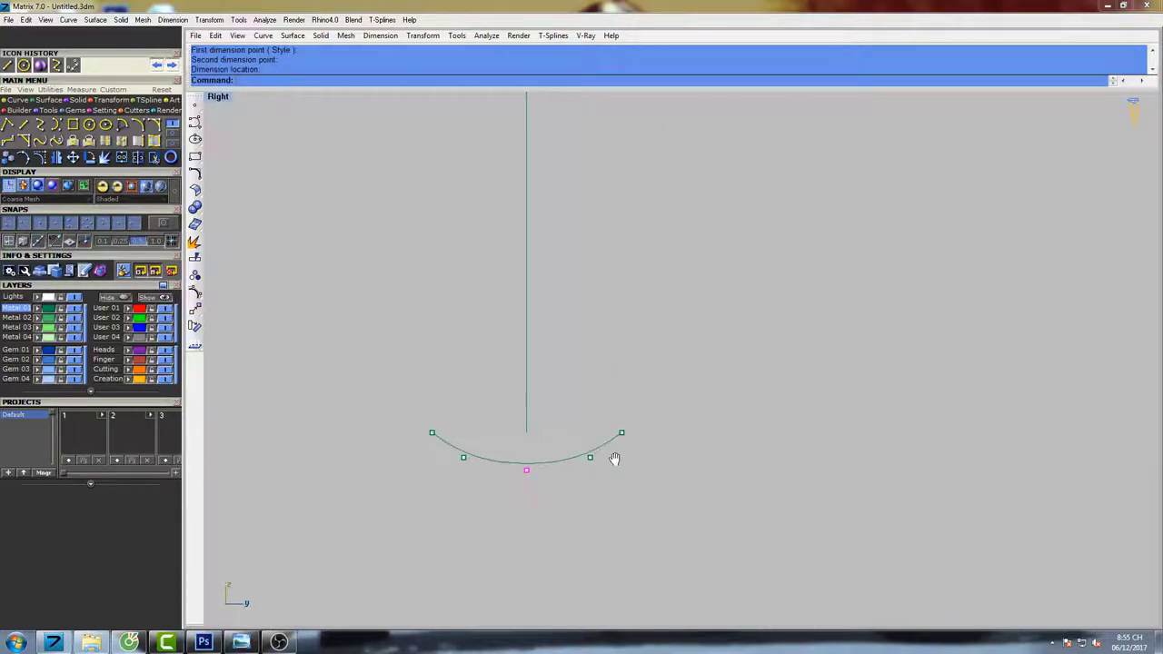
drag(442, 494, 596, 444)
right_drag(585, 450, 533, 420)
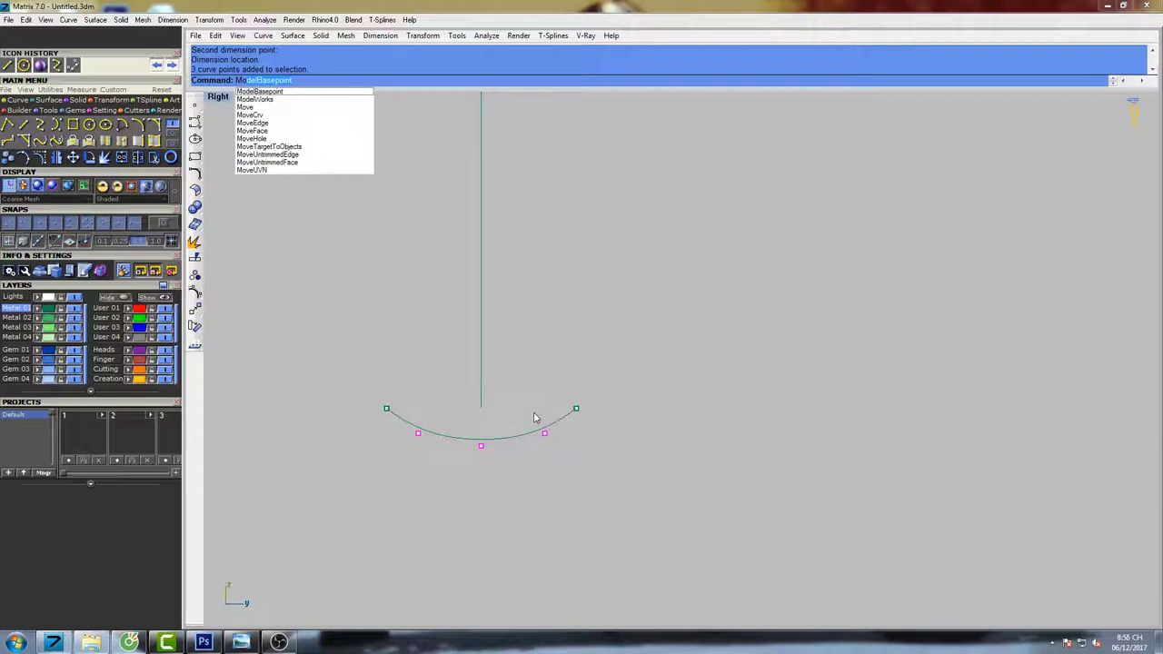
key(Escape)
key(Escape)
Move the arc profile straight down by 0.7 in the Right view.
click(525, 431)
right_drag(549, 388, 534, 371)
text(Move)
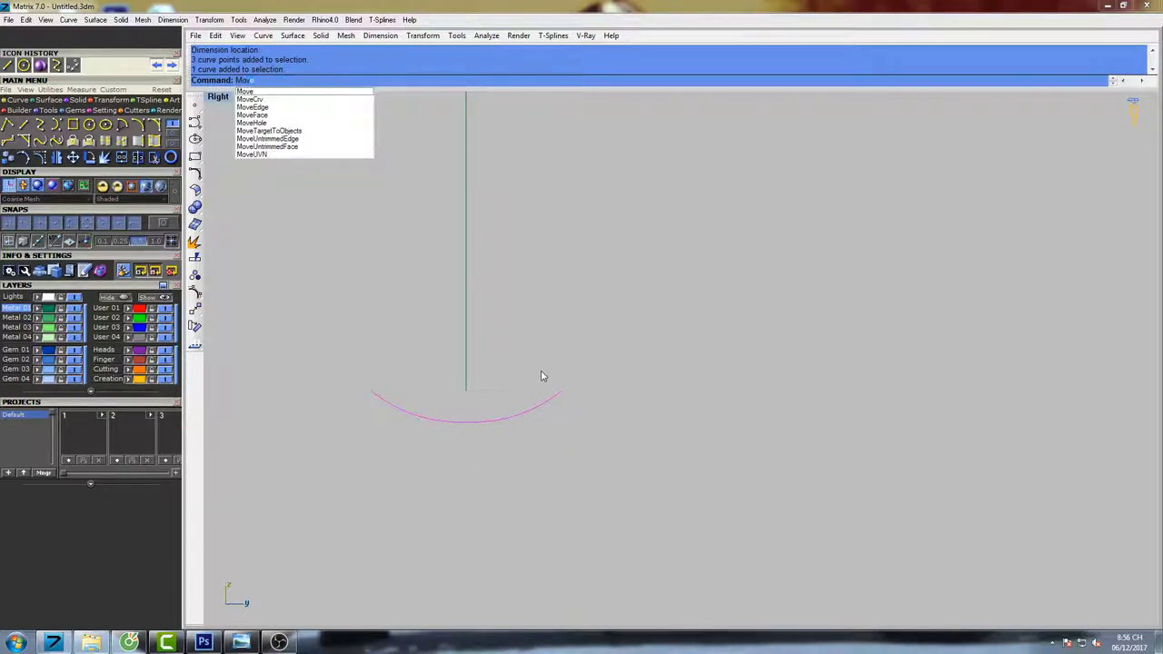
key(Return)
click(605, 328)
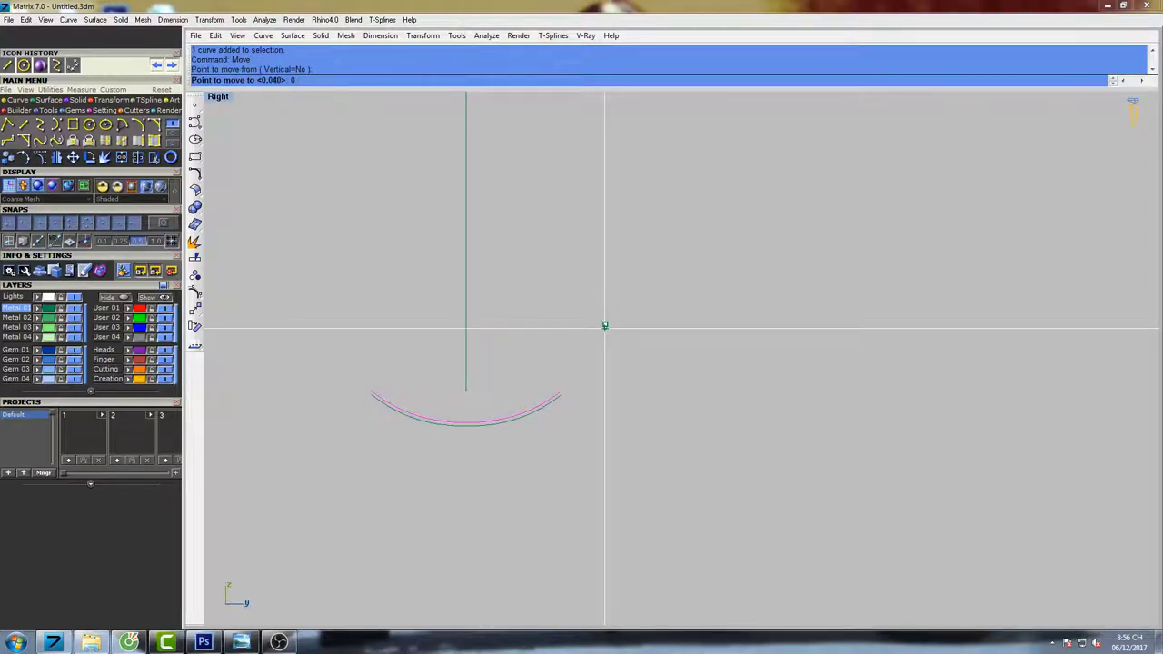
text(0.7)
key(Return)
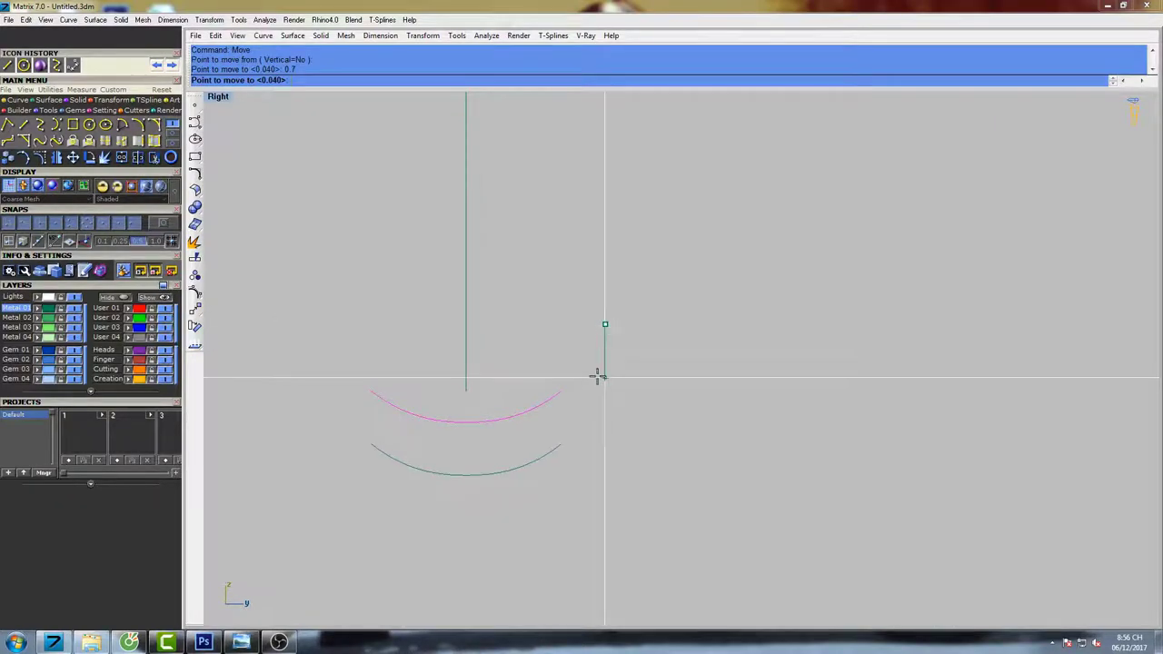
click(598, 376)
Return to the four-view layout and widen the arc horizontally with Scale1D, using the lower end of the ring circle as origin.
scroll(539, 352, down, 6)
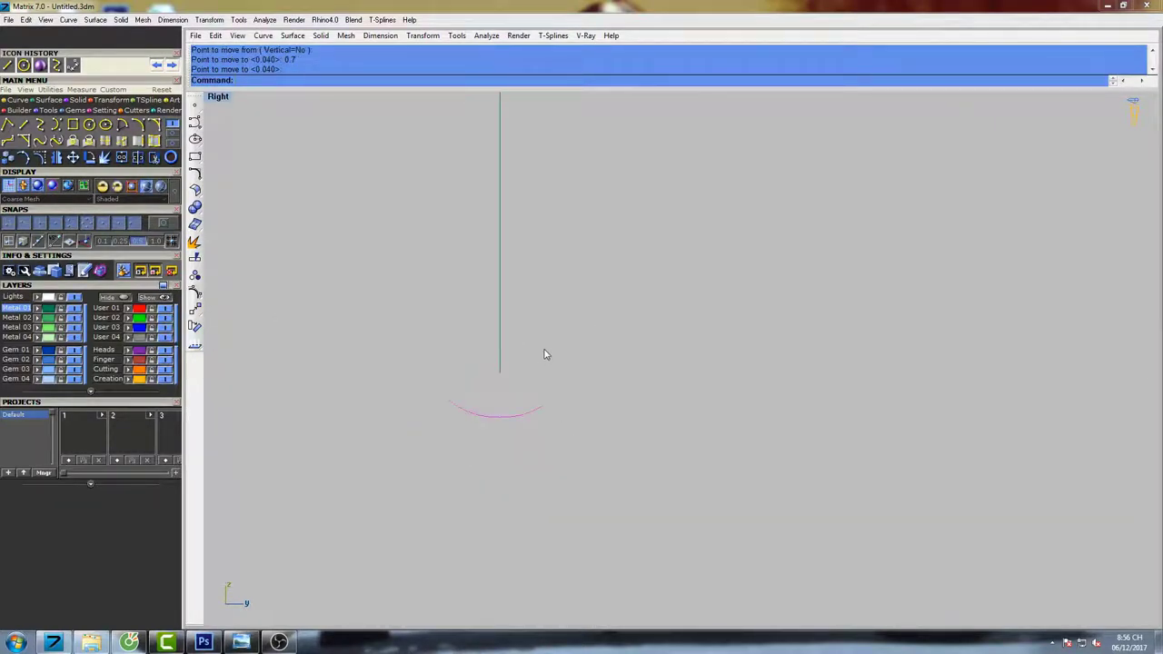
right_drag(544, 351, 538, 370)
double_click(217, 98)
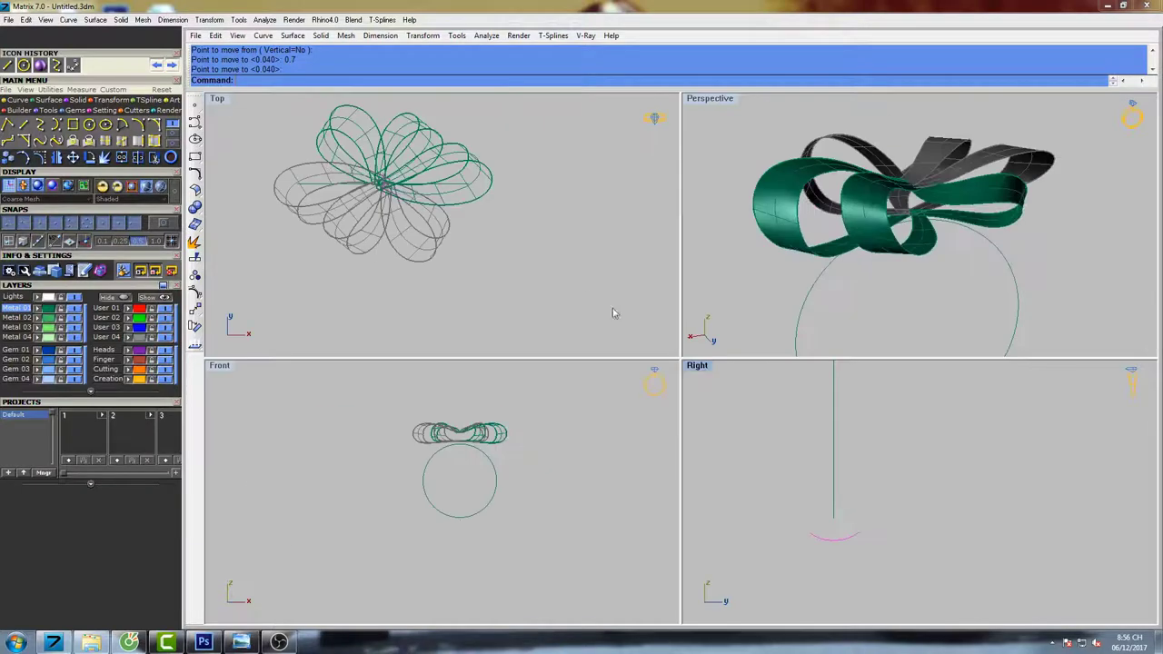
right_drag(841, 490, 854, 514)
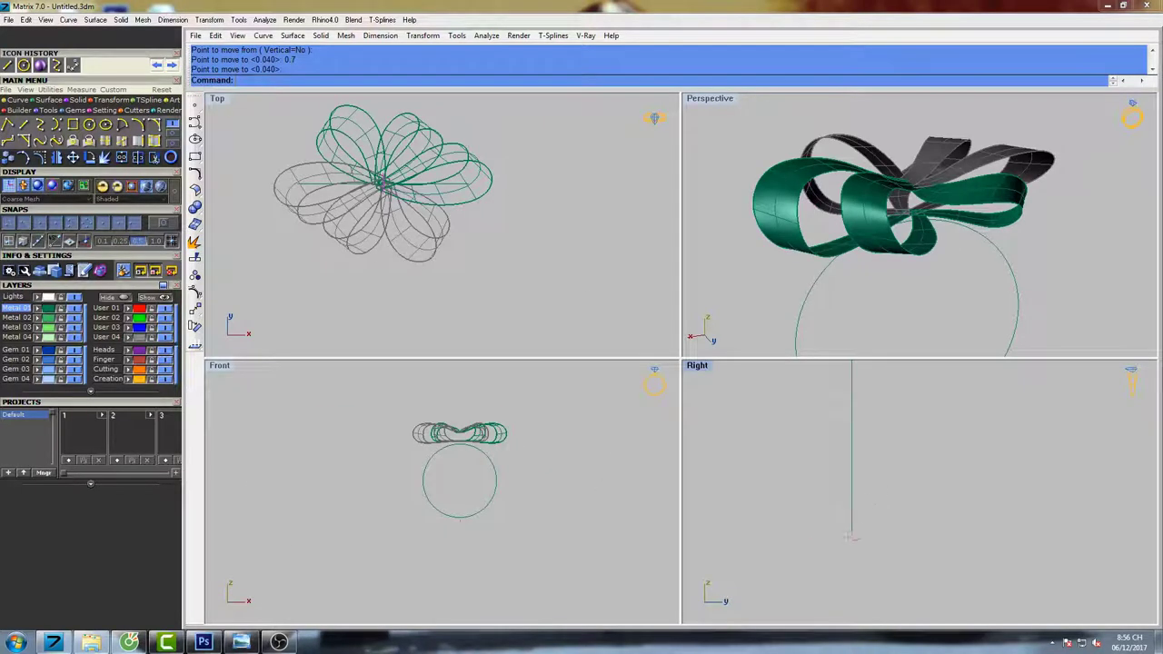
scroll(884, 472, down, 6)
right_drag(885, 465, 850, 493)
scroll(852, 520, up, 9)
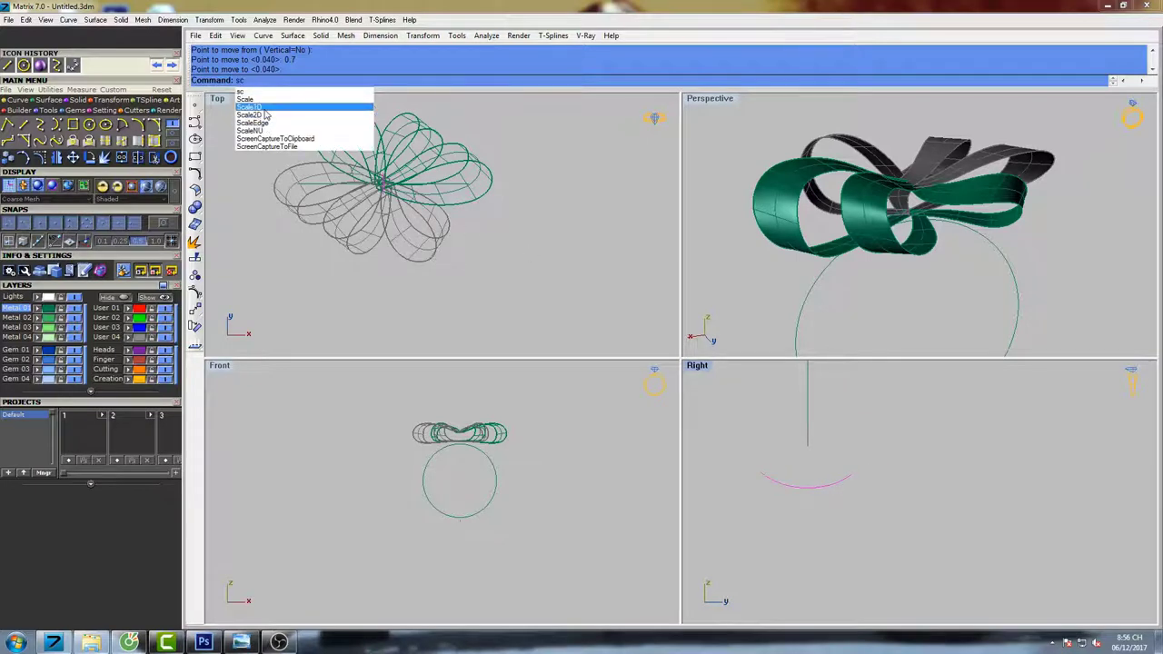
click(253, 110)
click(810, 447)
right_drag(878, 446, 889, 475)
click(958, 476)
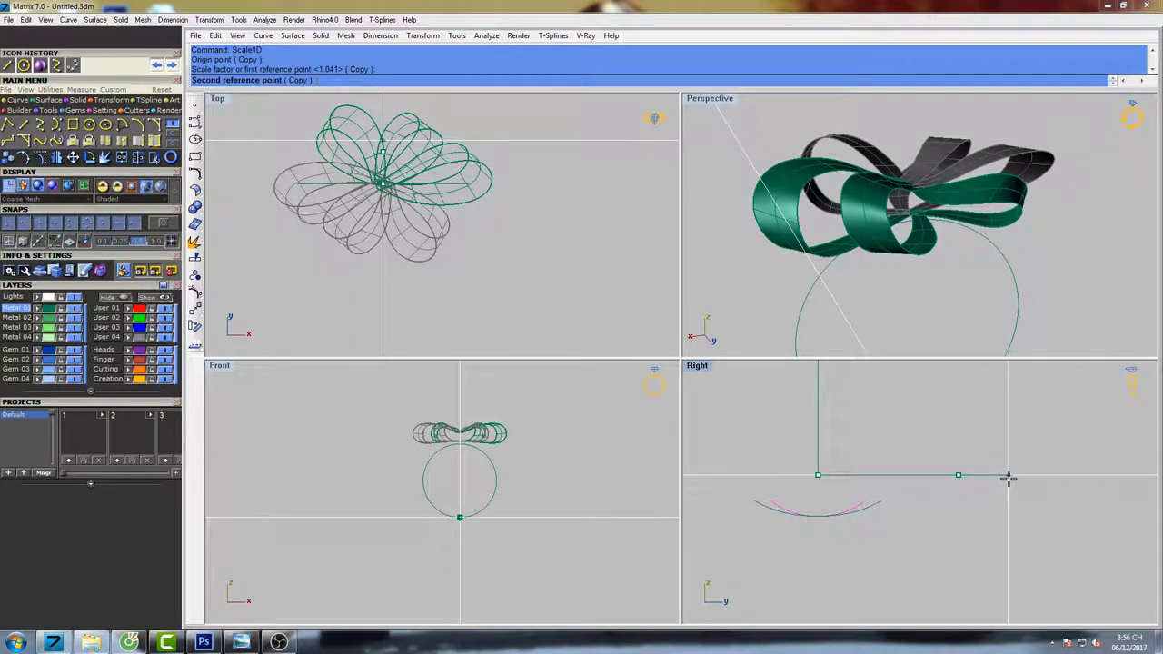
click(1007, 478)
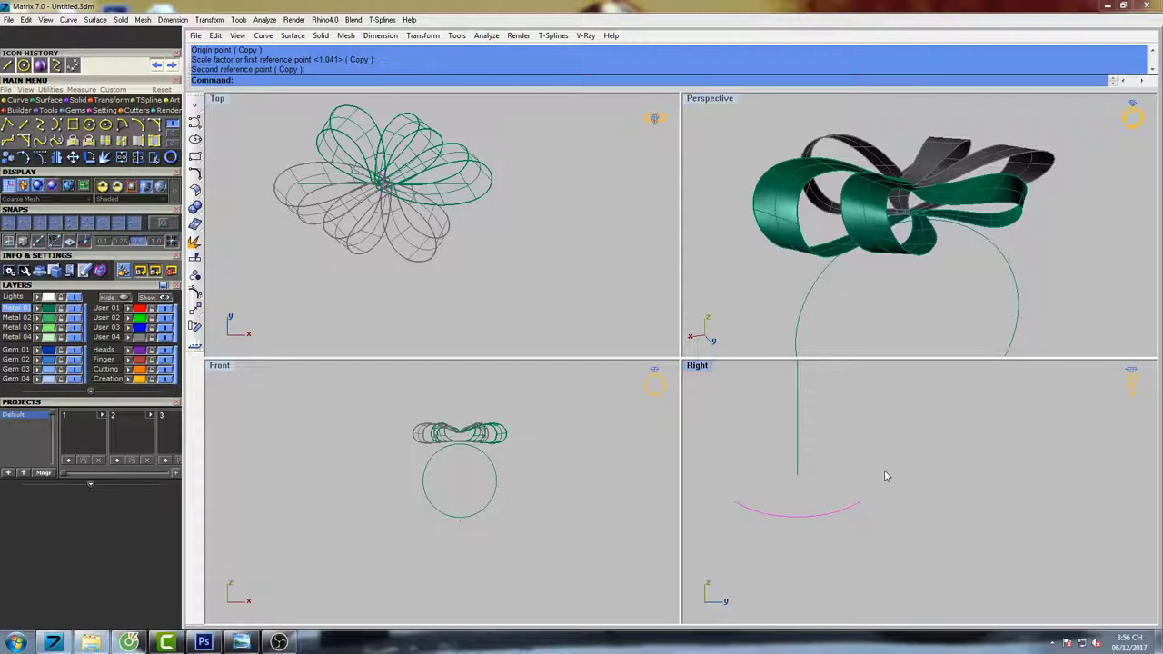
Create the ring band with Sweep1, using the circle as rail and the arc as cross section.
right_drag(888, 470, 870, 465)
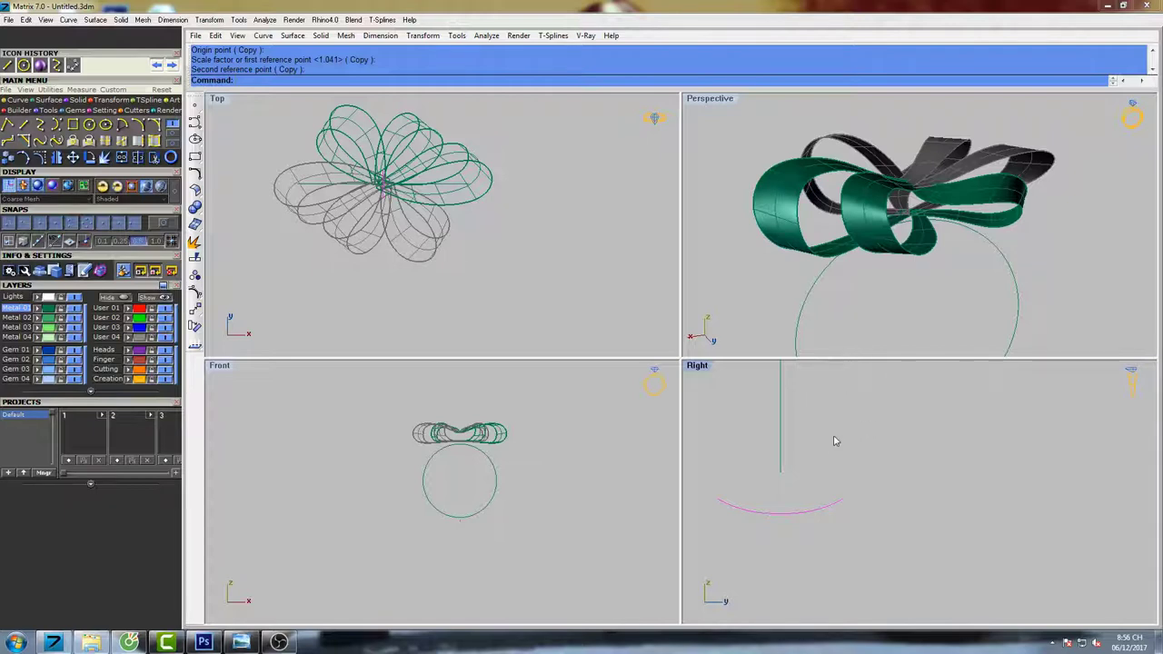
scroll(828, 463, down, 10)
right_drag(879, 416, 882, 496)
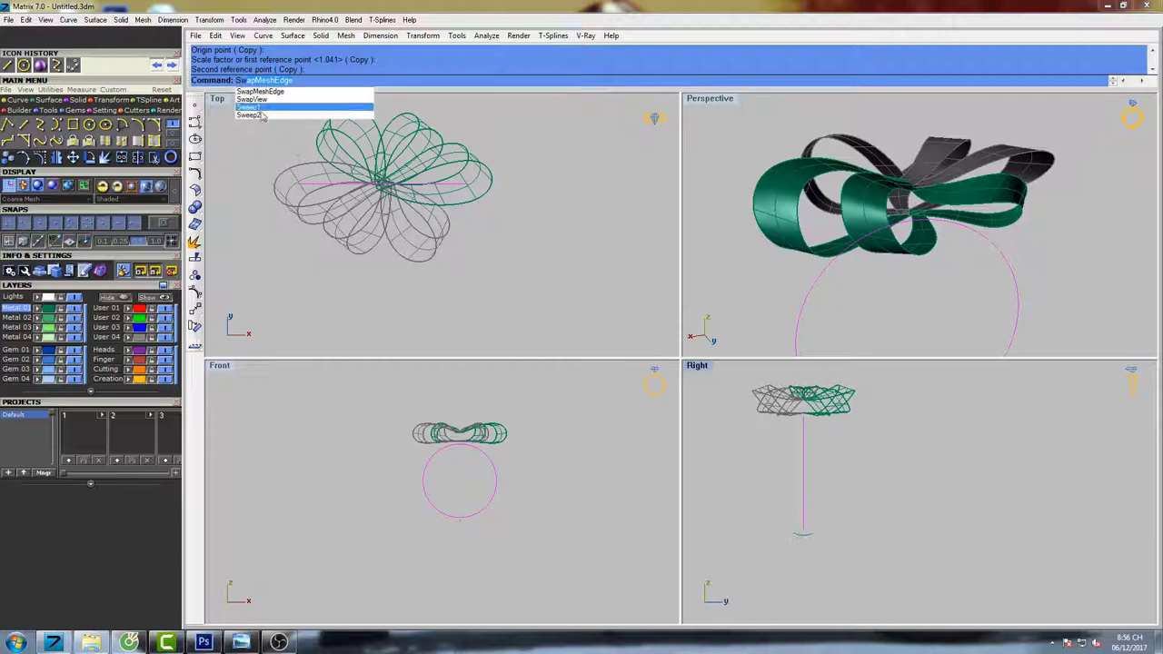
click(259, 108)
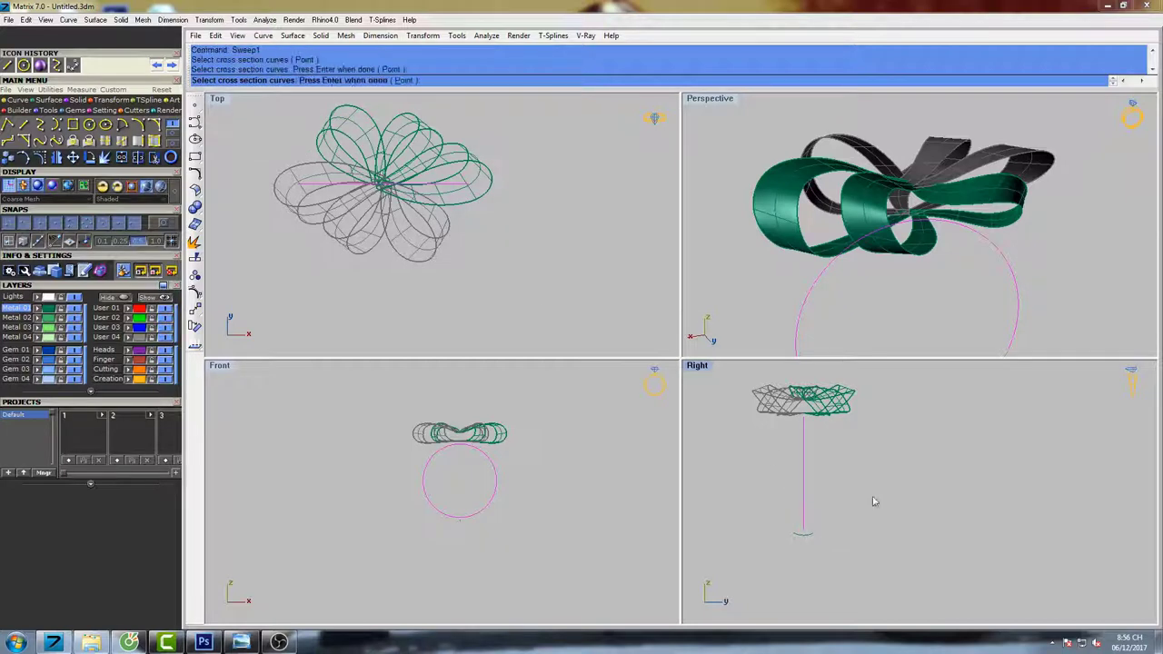
key(Return)
key(Return)
right_drag(903, 463, 867, 459)
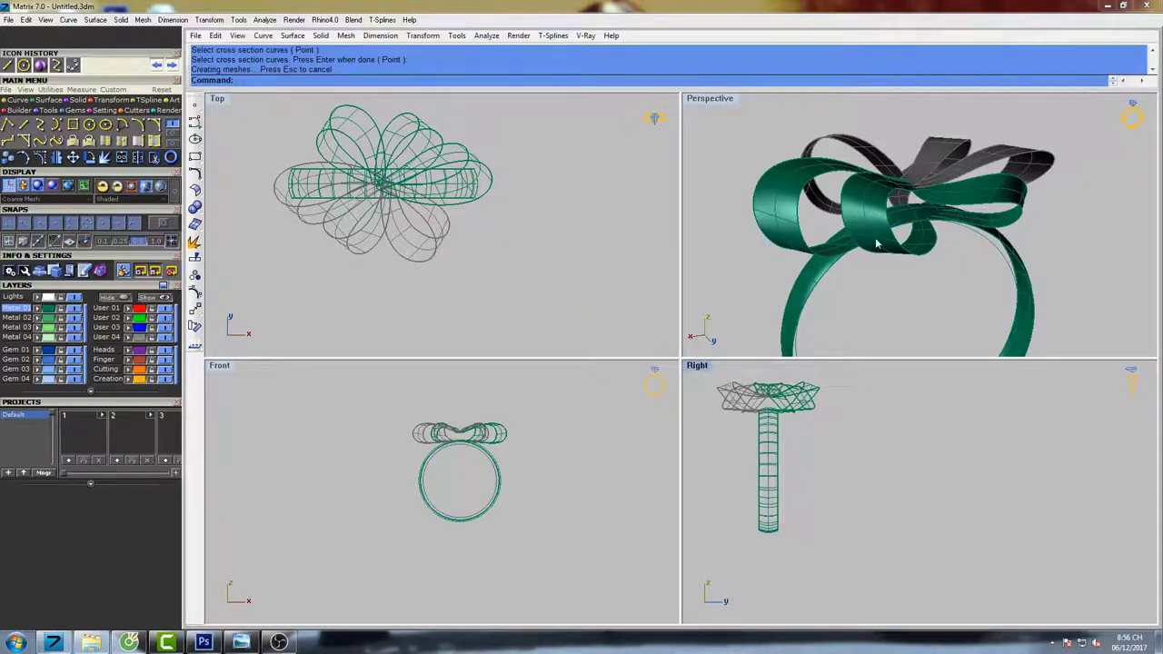
Shade the Perspective, Top, Right and Front views and examine the ring band together with the ribbon bow.
scroll(876, 244, down, 4)
mouse_move(879, 245)
right_down()
mouse_move(885, 254)
mouse_move(851, 267)
right_up()
text(s)
key(Return)
mouse_move(963, 259)
right_down()
mouse_move(822, 275)
mouse_move(858, 233)
mouse_move(826, 227)
mouse_move(977, 216)
mouse_move(1011, 238)
right_up()
right_drag(833, 472, 875, 466)
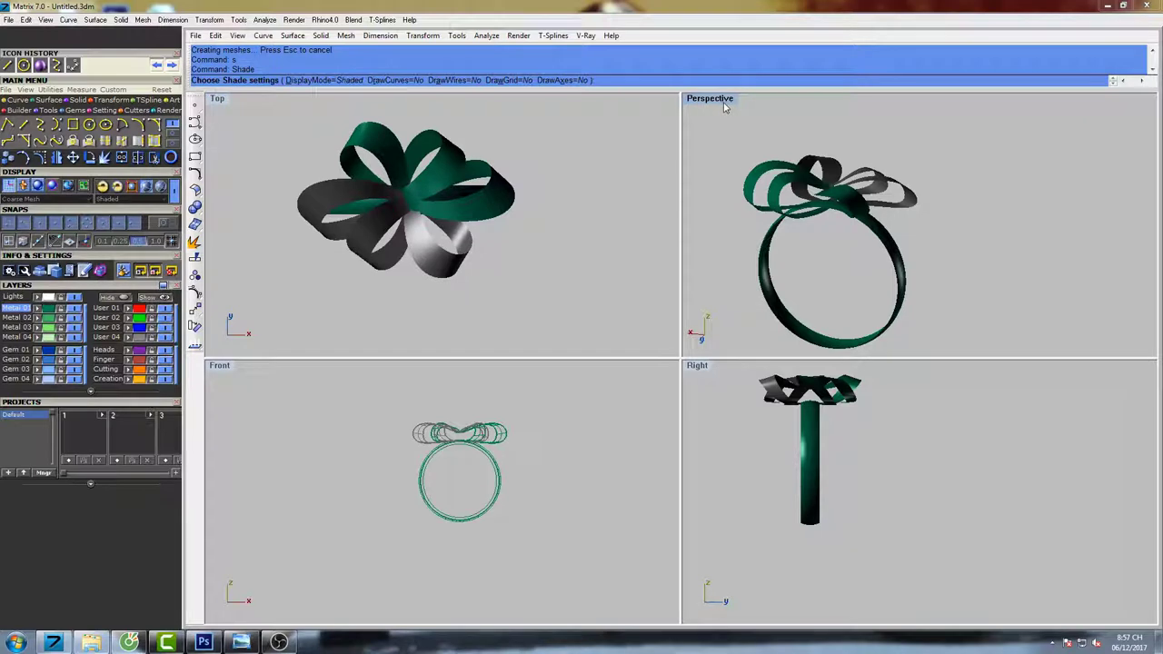
right_drag(829, 456, 846, 466)
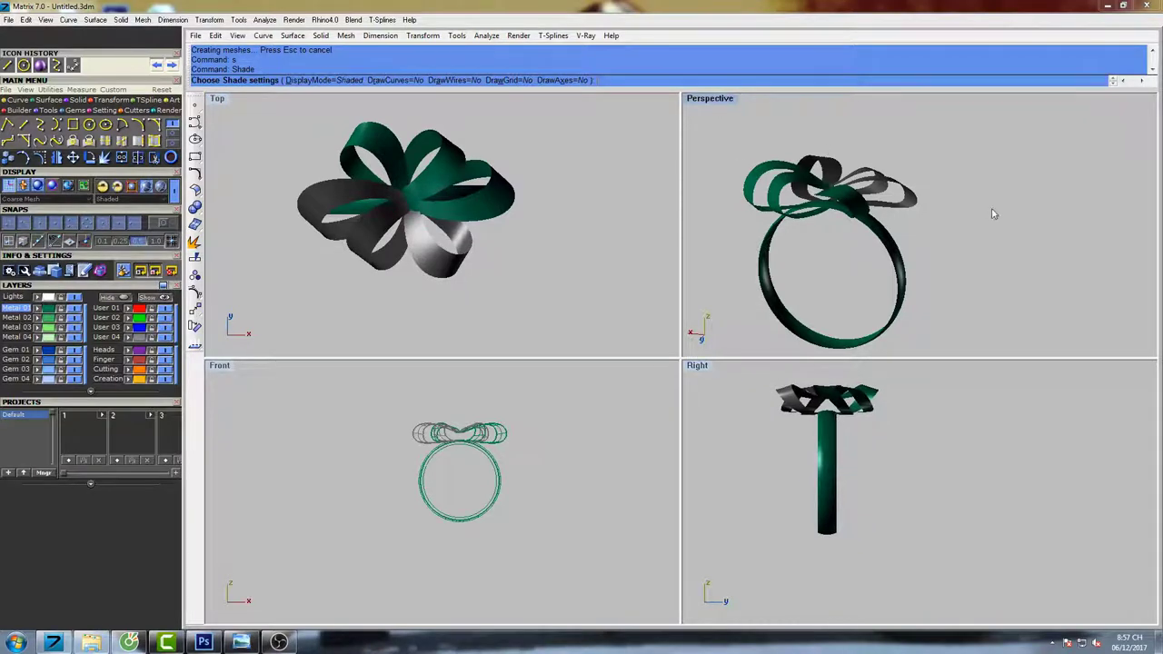
right_drag(993, 213, 975, 250)
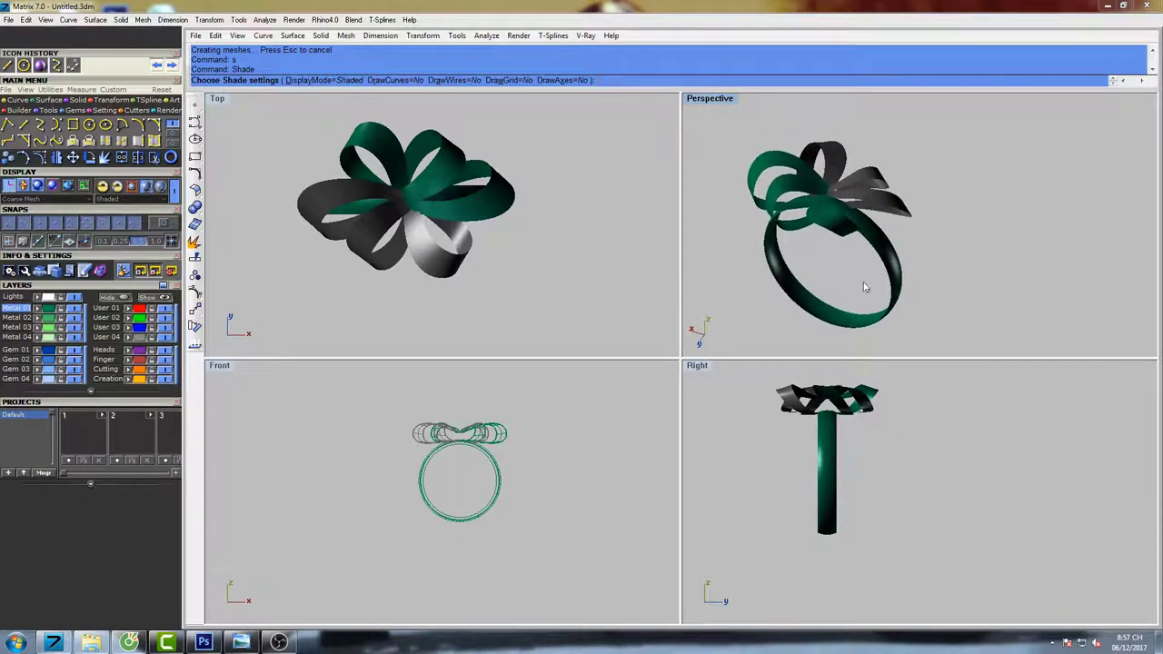
right_drag(562, 449, 550, 453)
right_drag(890, 257, 841, 289)
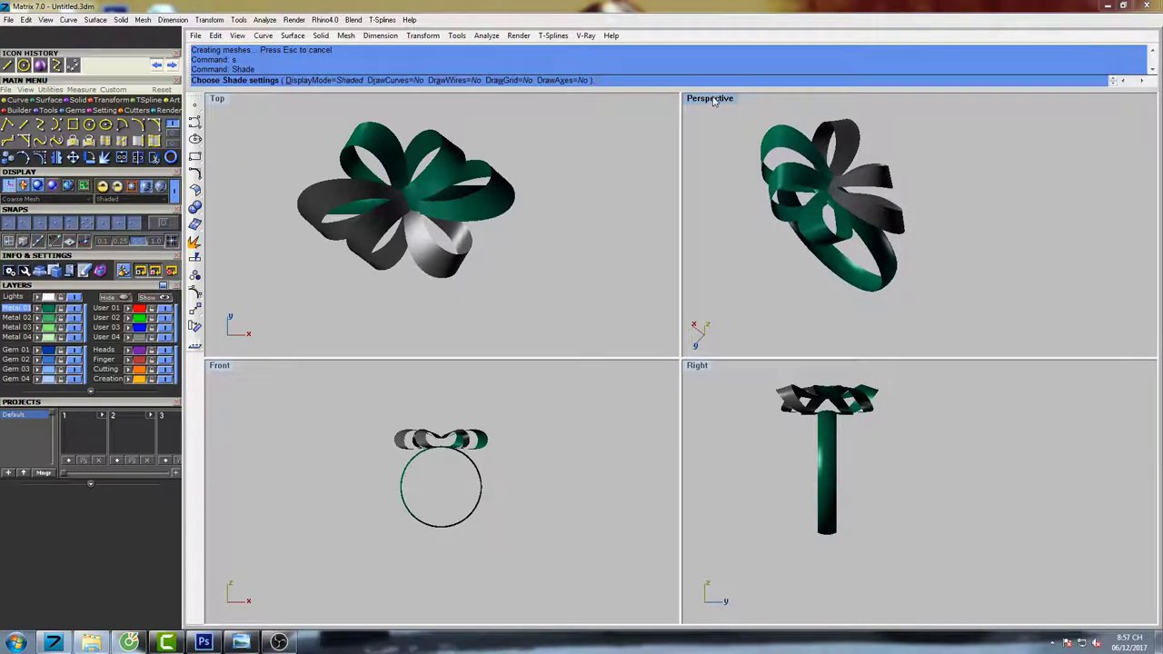
Maximize the Perspective view and examine the shaded bow up close where the ribbon loops meet, leaving the shaded preview at the end.
double_click(715, 101)
right_drag(615, 284, 681, 327)
shift+right_drag(502, 400, 659, 259)
right_drag(631, 336, 584, 306)
right_click(584, 307)
scroll(501, 272, up, 4)
click(501, 273)
right_drag(557, 266, 646, 378)
key(Escape)
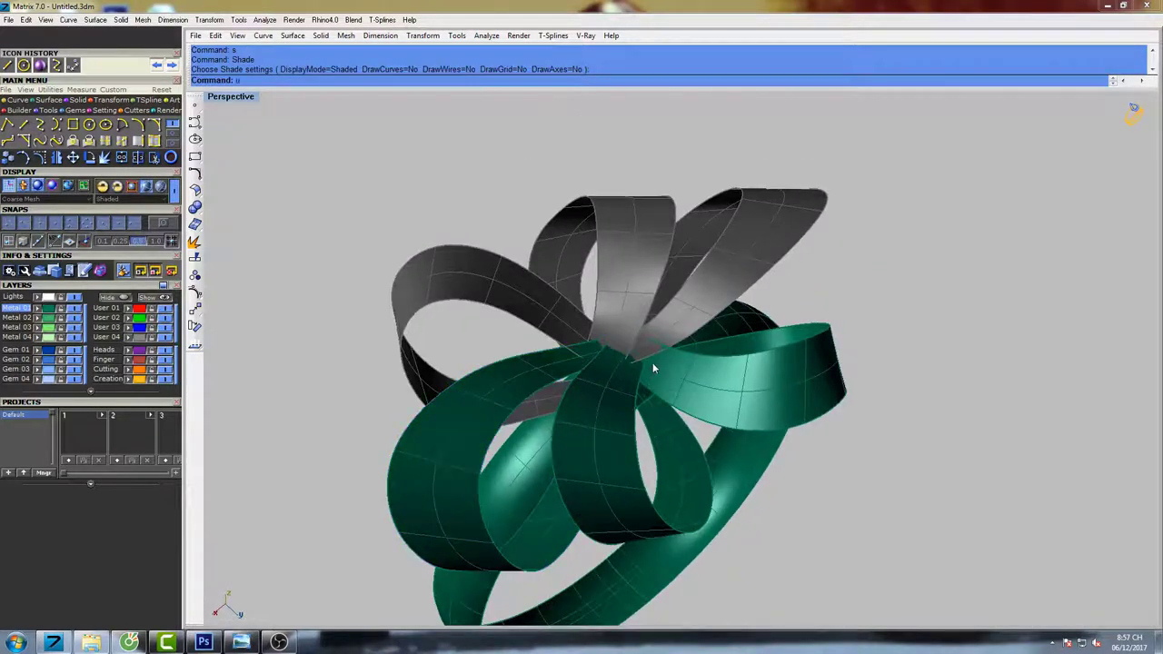
Unlock the locked grey ribbon loops and delete them.
text(unl)
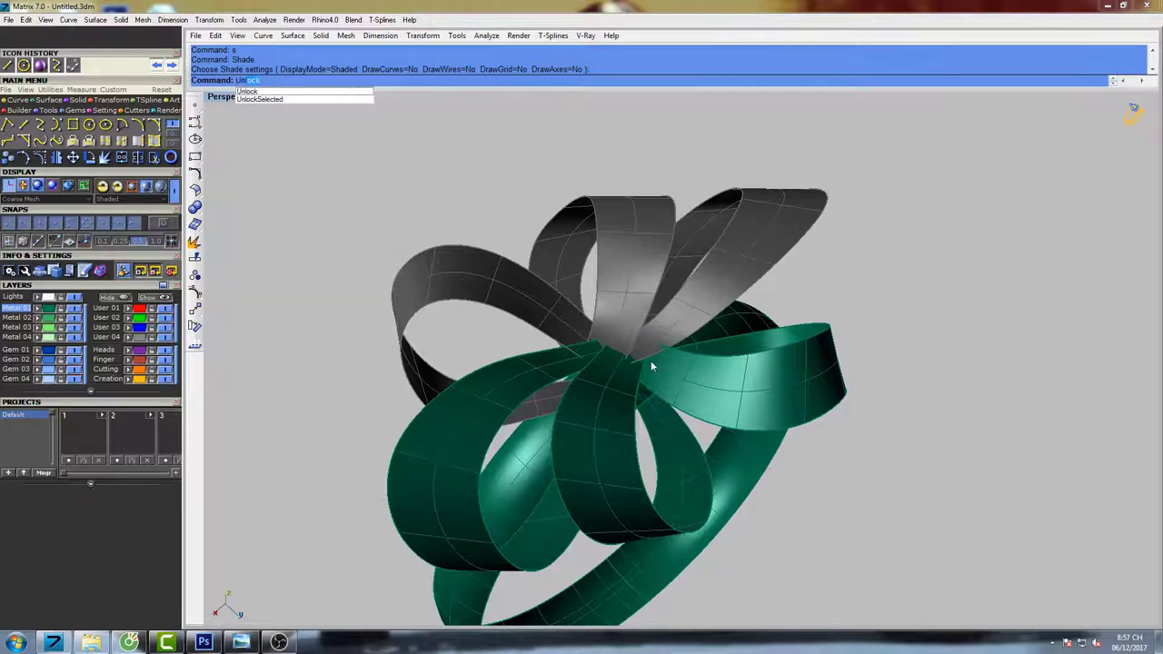
key(Return)
click(749, 248)
right_click(480, 271)
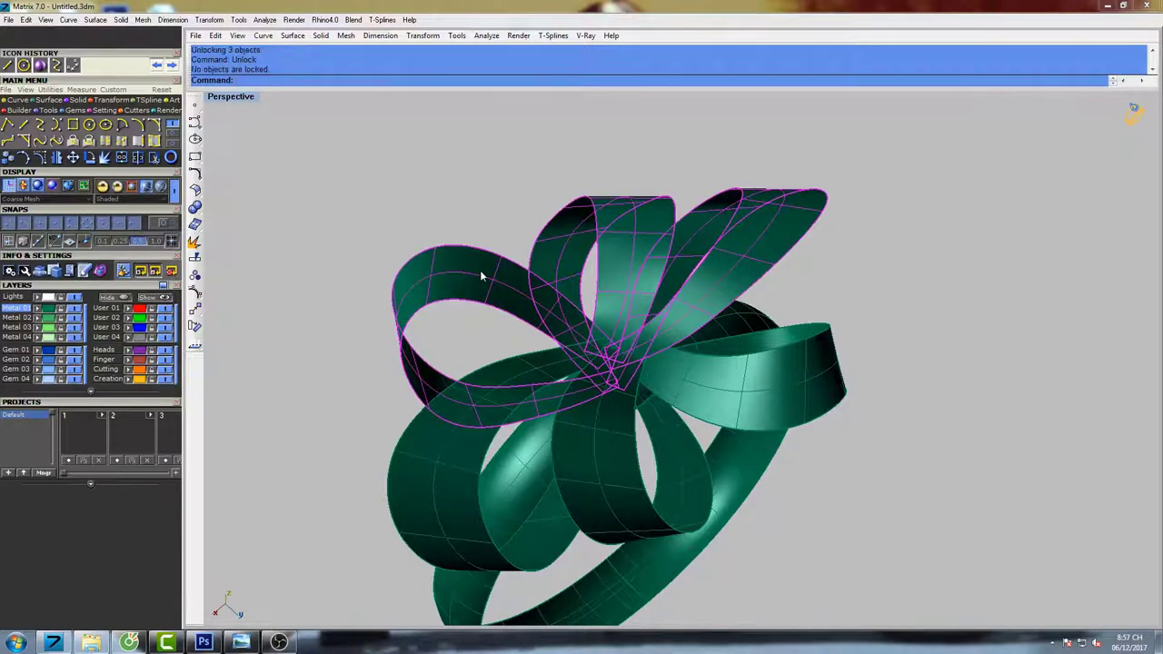
shift+right_drag(709, 297, 664, 285)
text(d: Del)
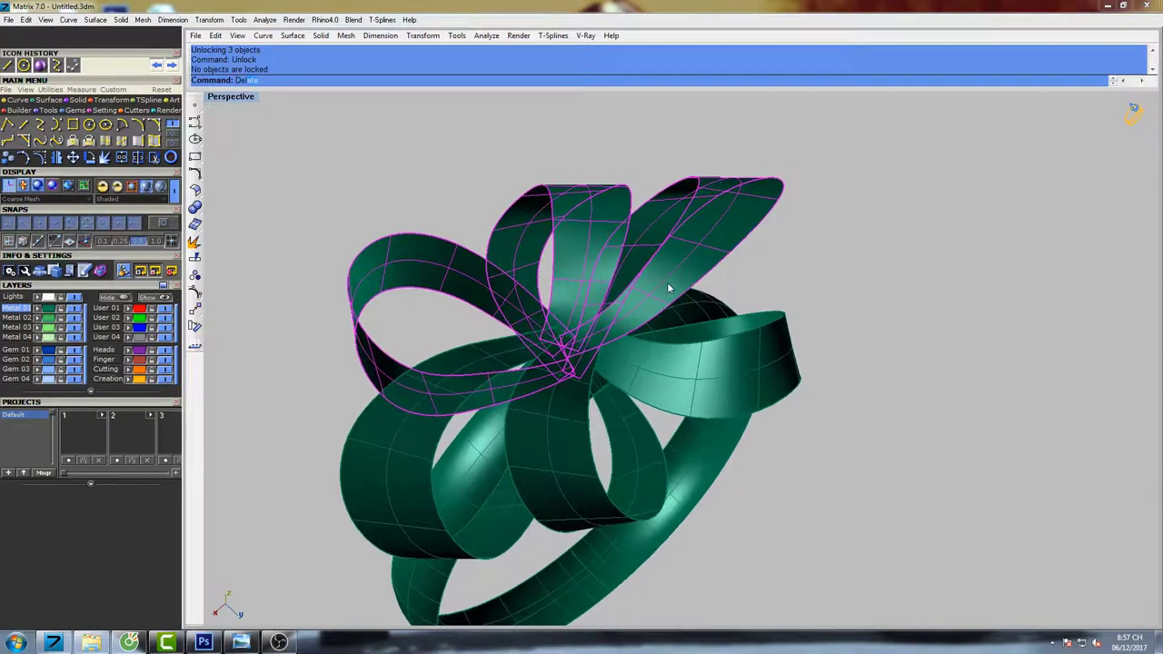
key(Return)
Draw a short surface-normal line from the midpoint of the ribbon loop's upper end edge.
right_drag(678, 348, 734, 268)
shift+right_drag(734, 268, 633, 359)
scroll(605, 408, up, 5)
click(610, 364)
scroll(627, 393, up, 5)
scroll(637, 354, up, 2)
middle_click(638, 355)
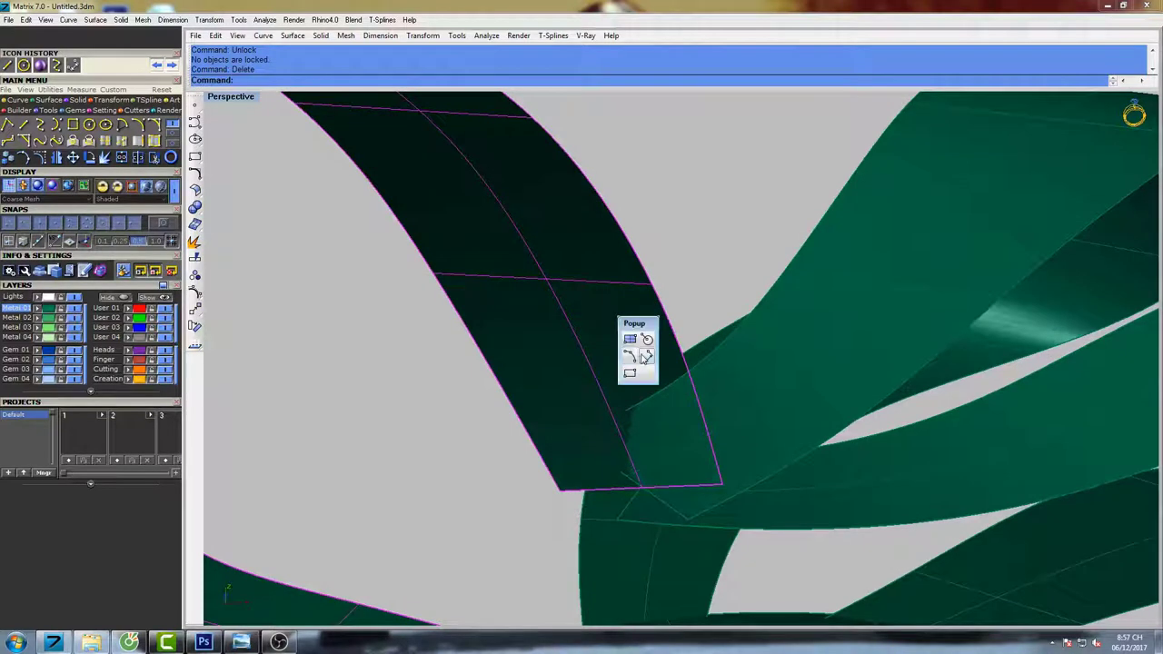
click(647, 340)
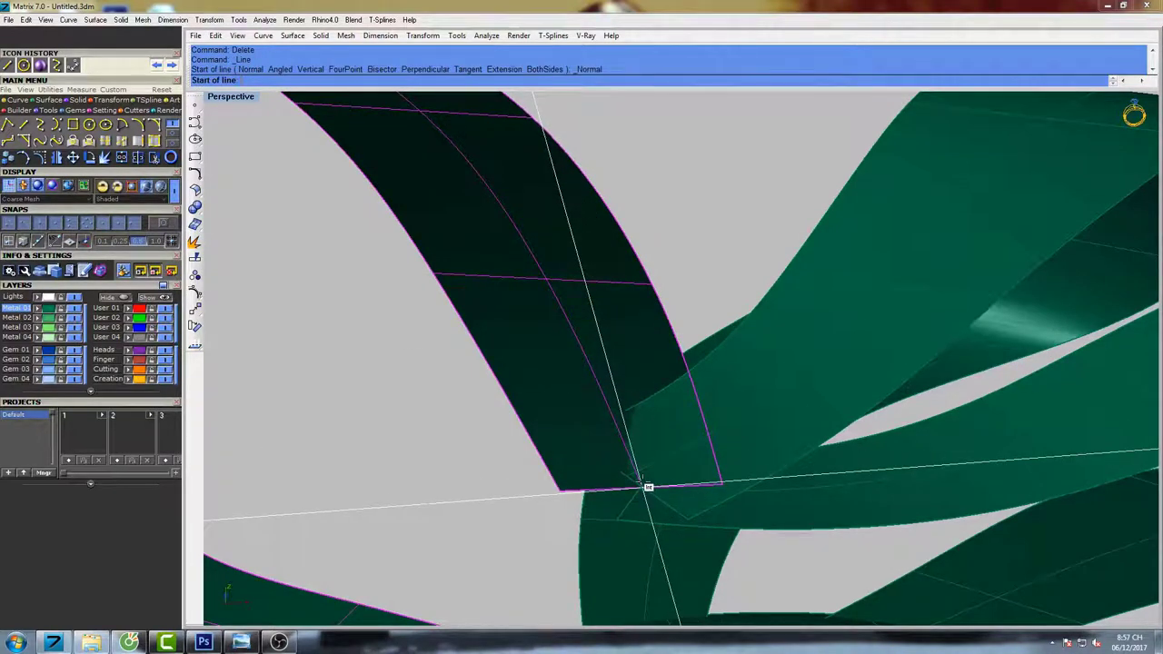
click(642, 485)
right_drag(678, 402, 625, 454)
scroll(637, 468, up, 5)
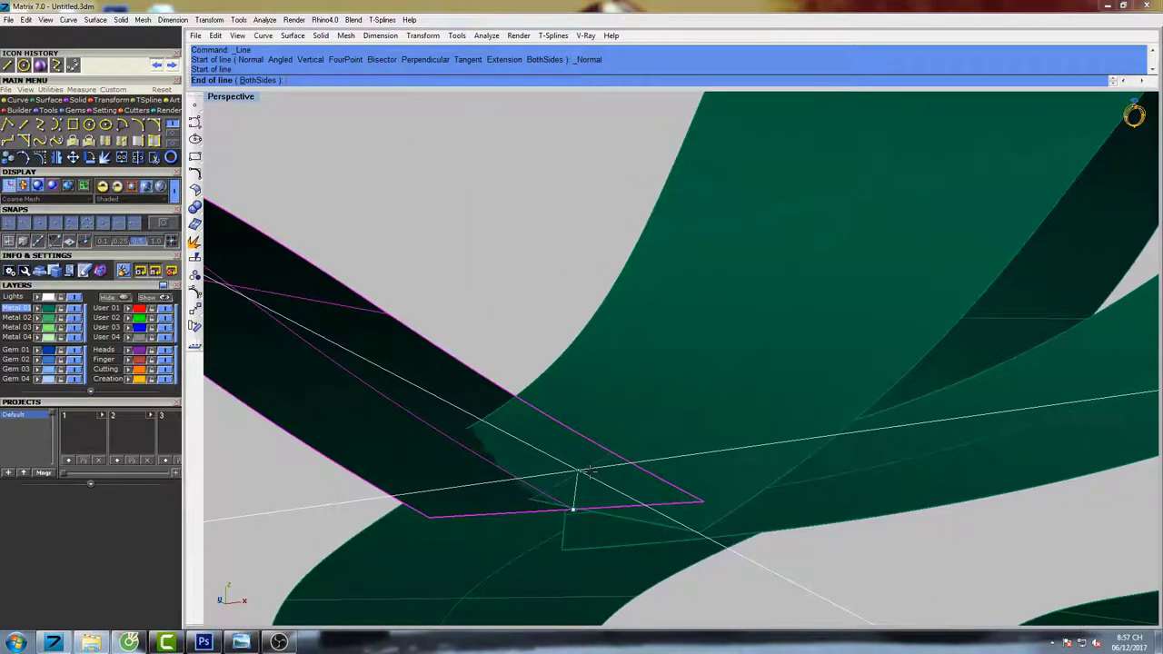
click(591, 472)
middle_click(633, 466)
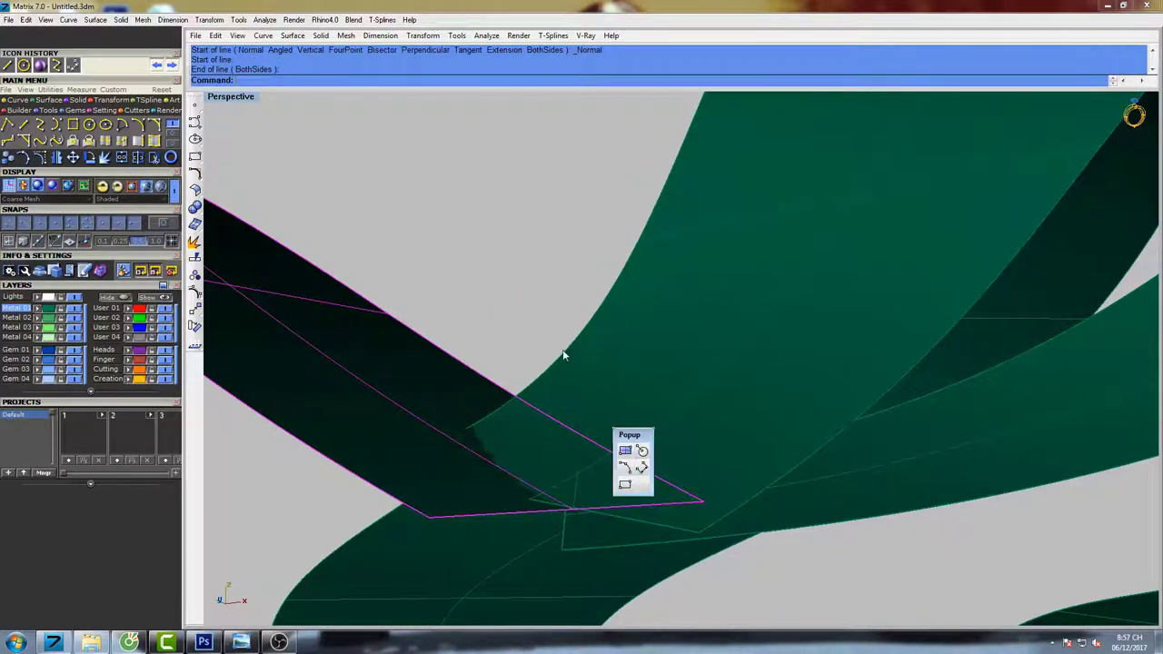
click(562, 349)
Draw a start-end-point arc between the corners of the ribbon's upper end edge, passing through the tip of the normal line.
right_drag(560, 348, 543, 377)
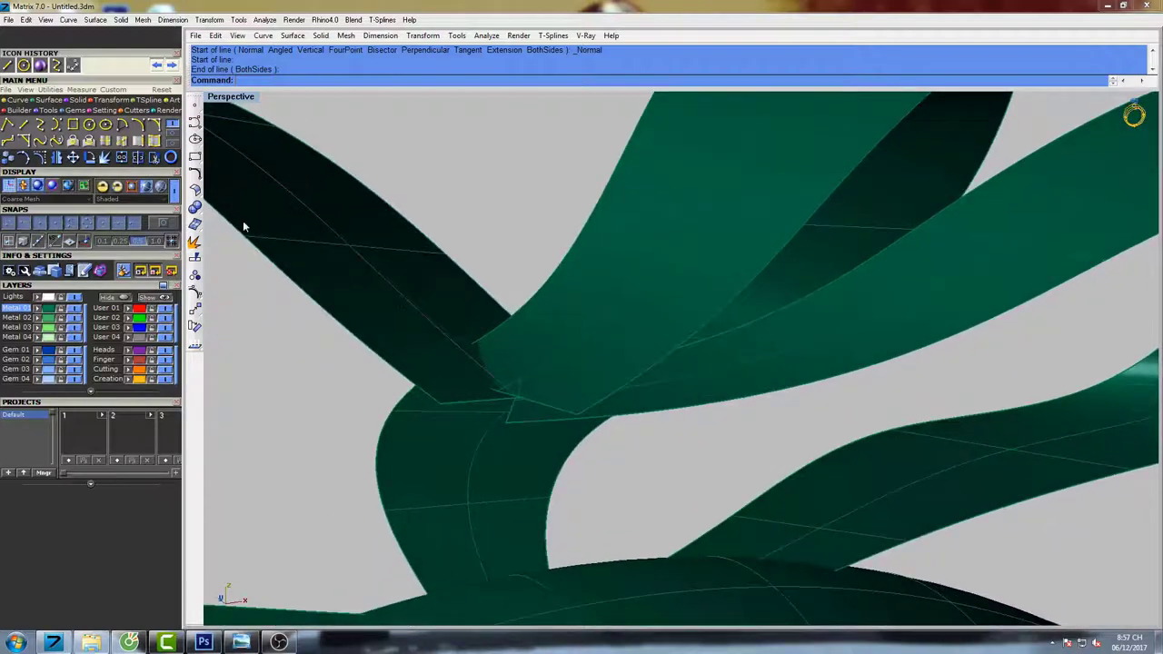
shift+right_drag(573, 283, 644, 293)
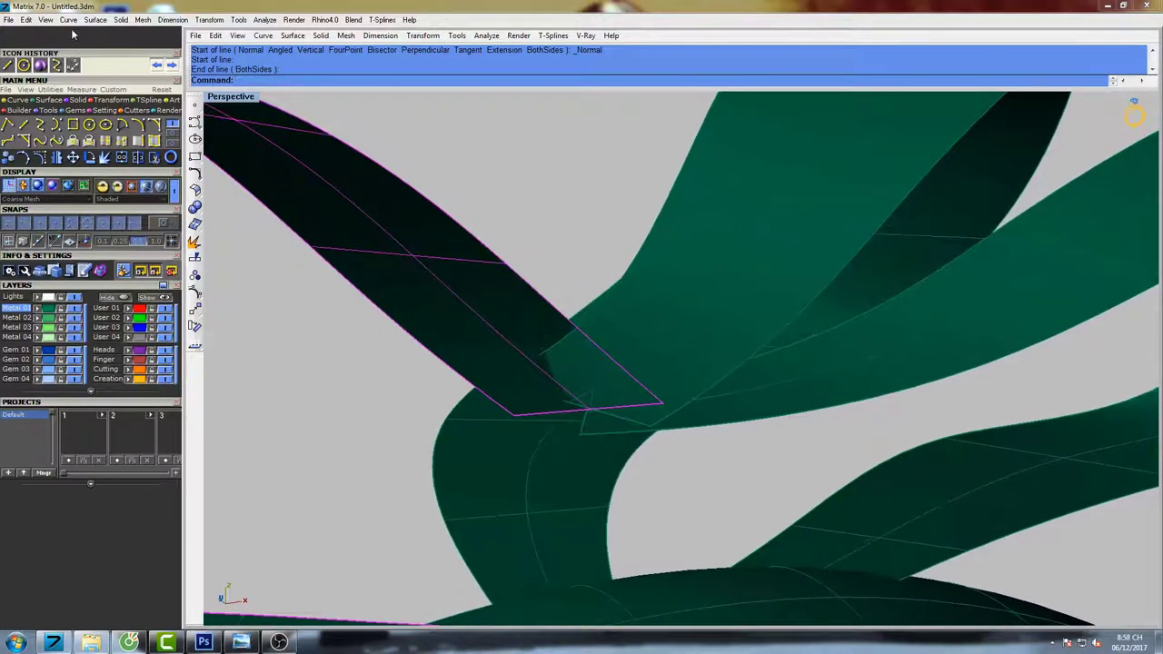
click(68, 19)
mouse_move(109, 199)
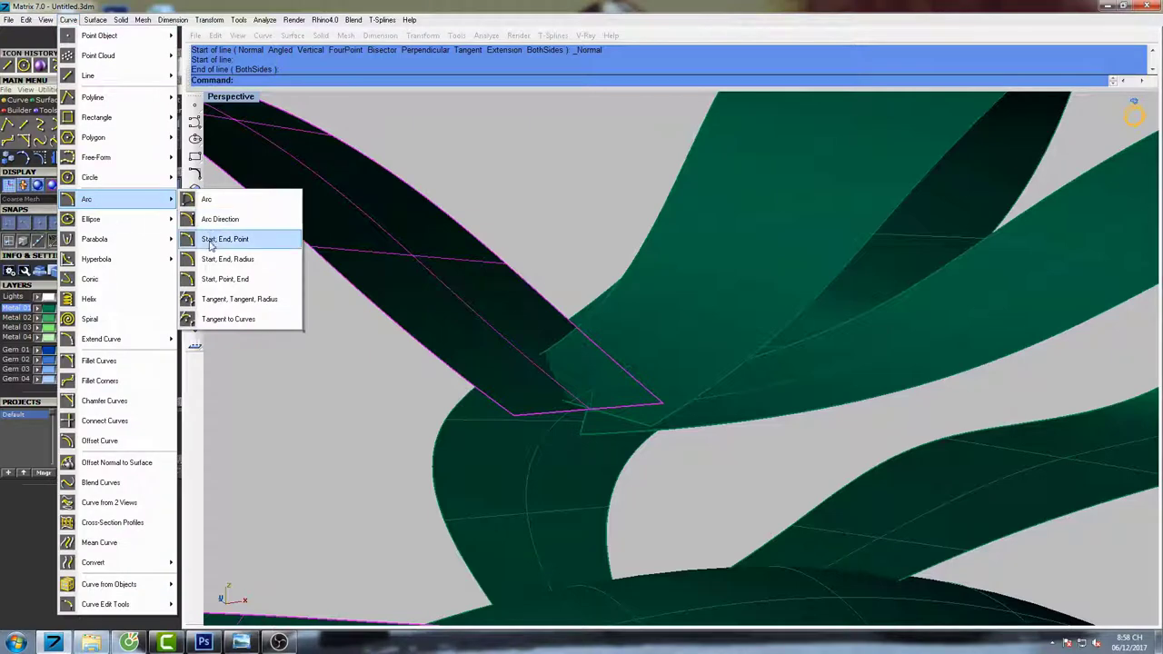
click(224, 239)
click(662, 403)
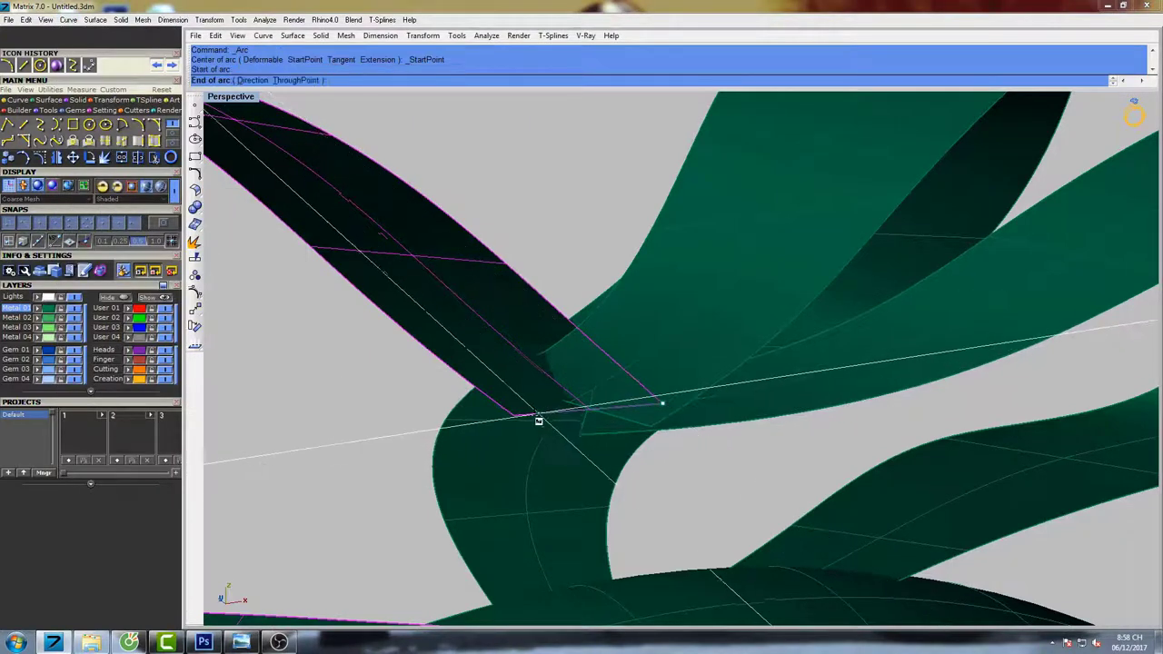
click(513, 415)
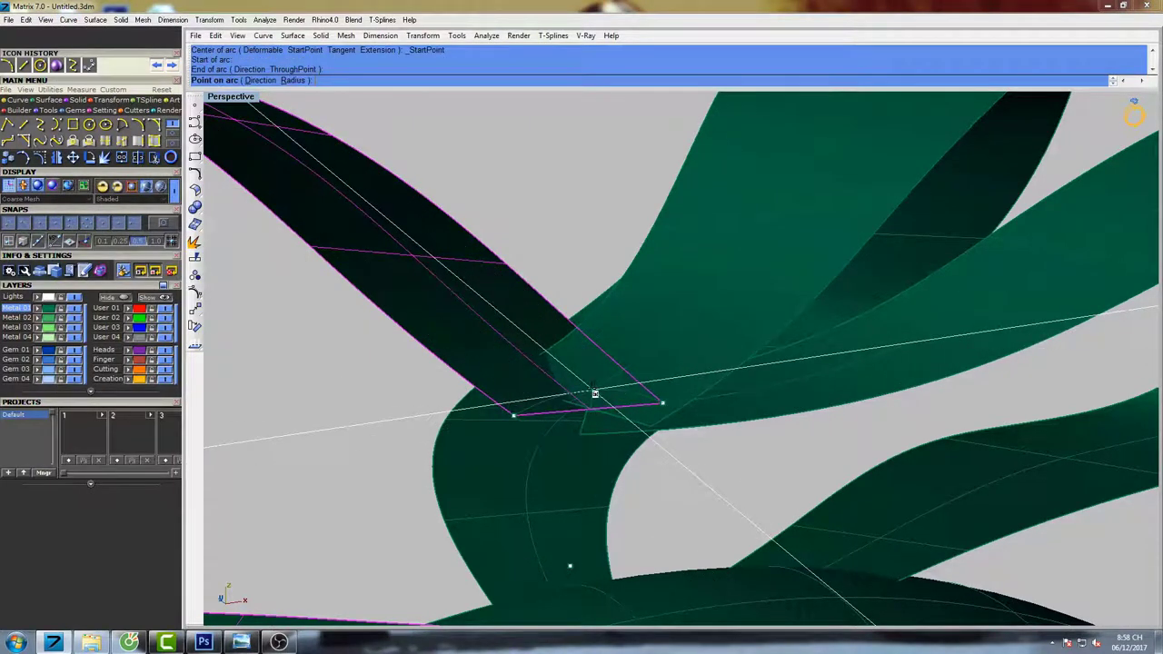
click(595, 392)
Complete the arc across the left ribbon loop's upper end edge by passing it through the tip of the normal line.
scroll(603, 400, down, 3)
click(585, 265)
shift+right_drag(584, 269, 609, 264)
scroll(604, 297, down, 5)
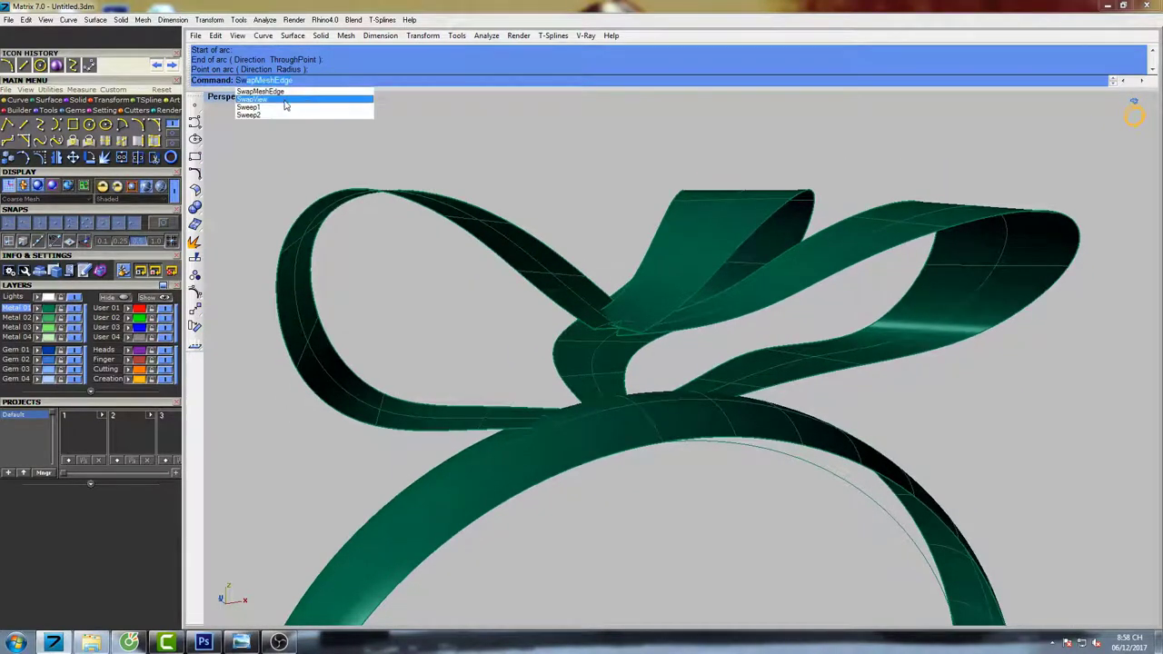
click(261, 115)
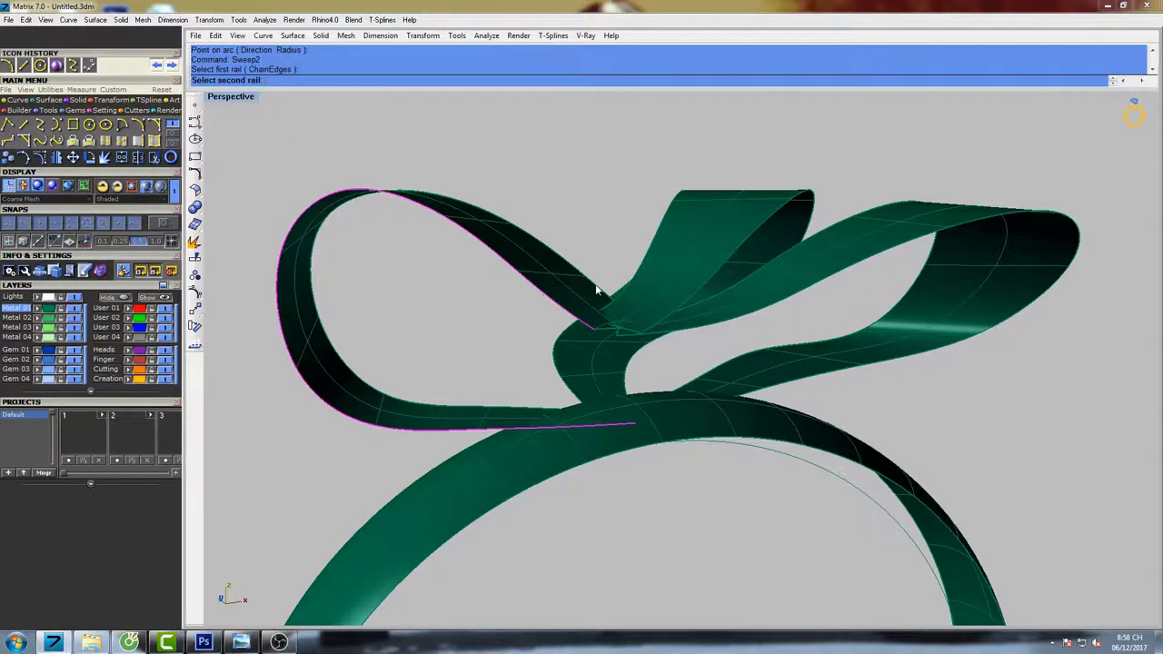
click(634, 419)
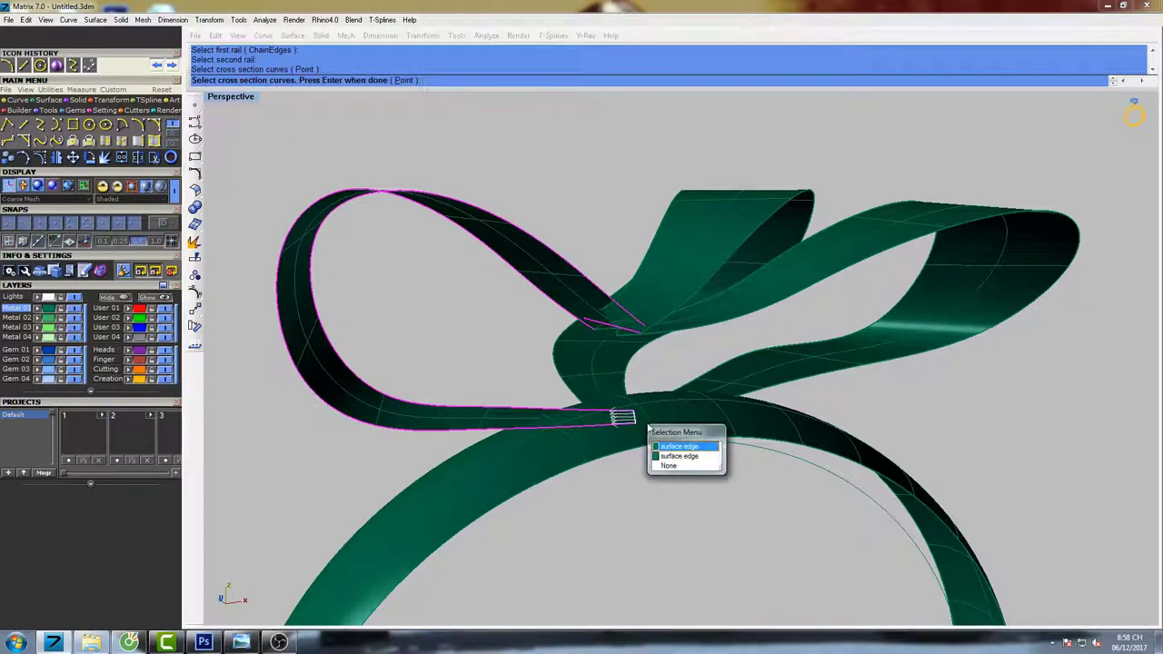
click(662, 444)
right_drag(667, 392, 697, 416)
key(Return)
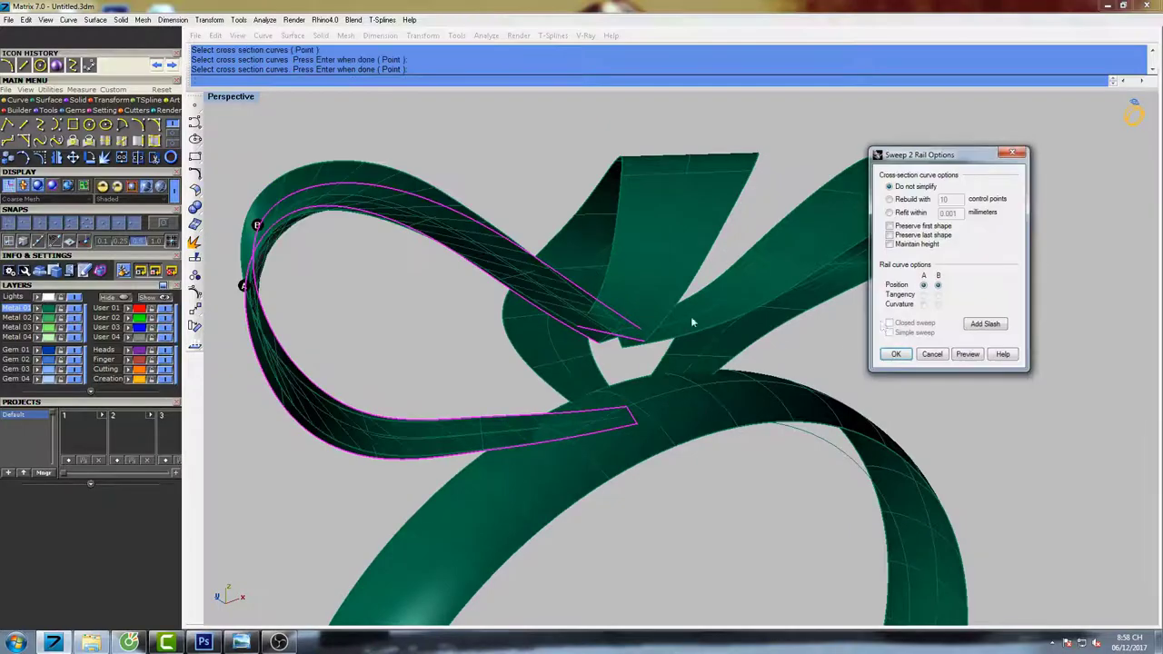
right_drag(412, 193, 527, 263)
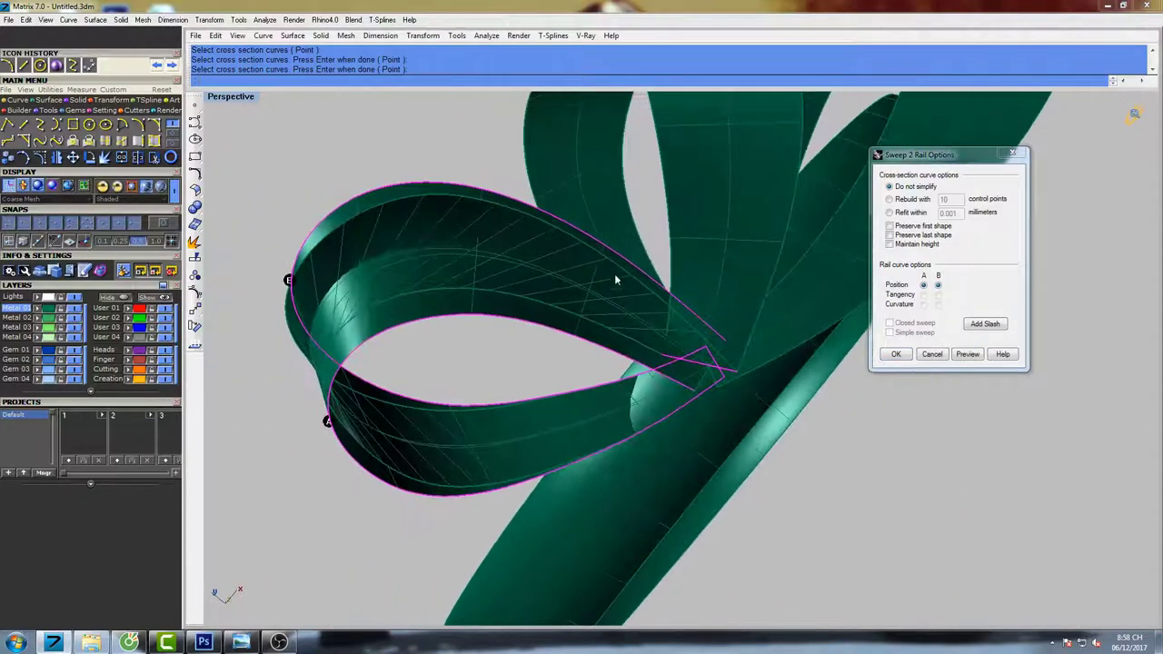
right_drag(614, 276, 527, 202)
right_drag(727, 376, 735, 333)
key(Return)
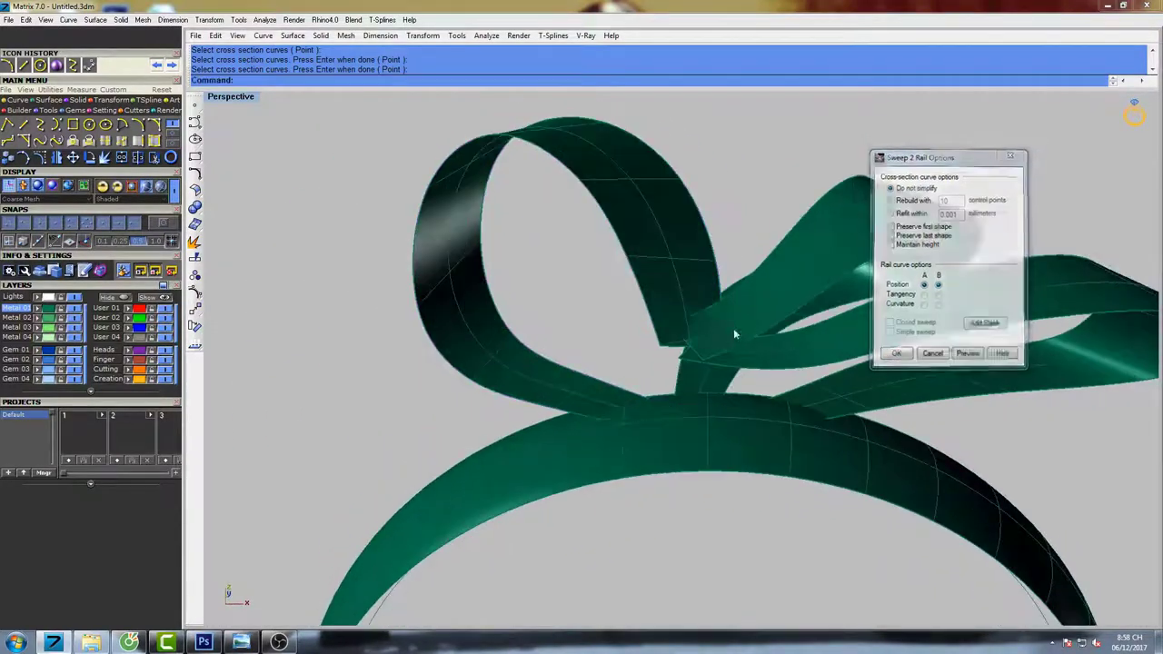
Sweep the left ribbon loop along its two side edges, using the upper arc and lower end edge as cross sections.
scroll(707, 336, up, 4)
click(725, 265)
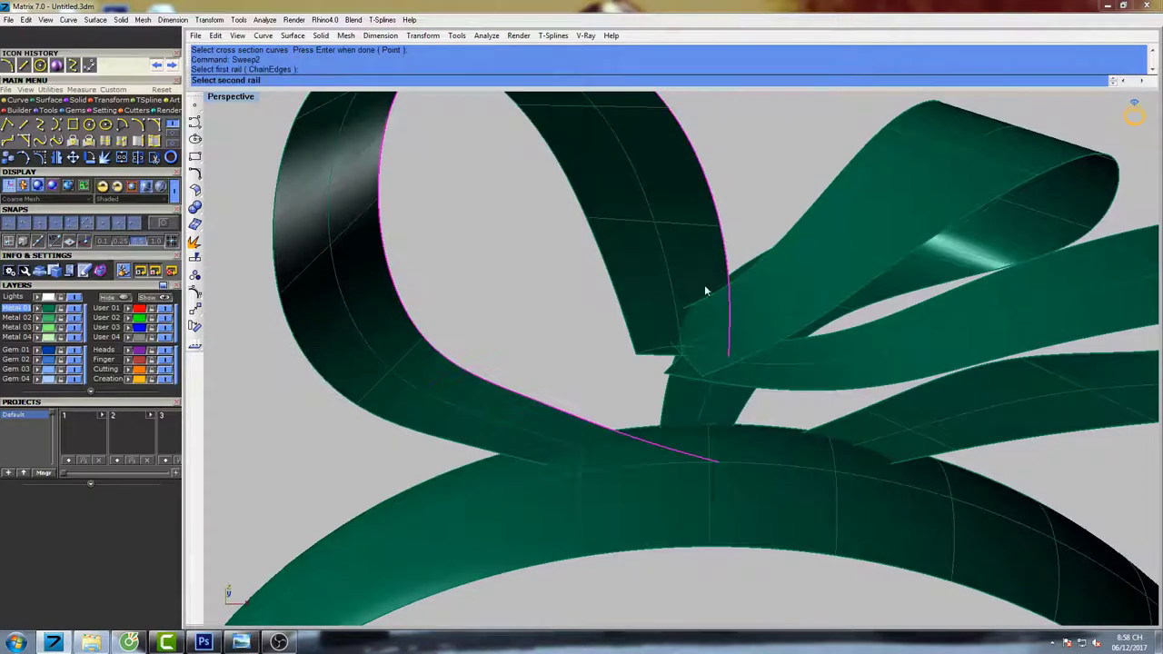
click(633, 330)
right_drag(714, 365, 715, 322)
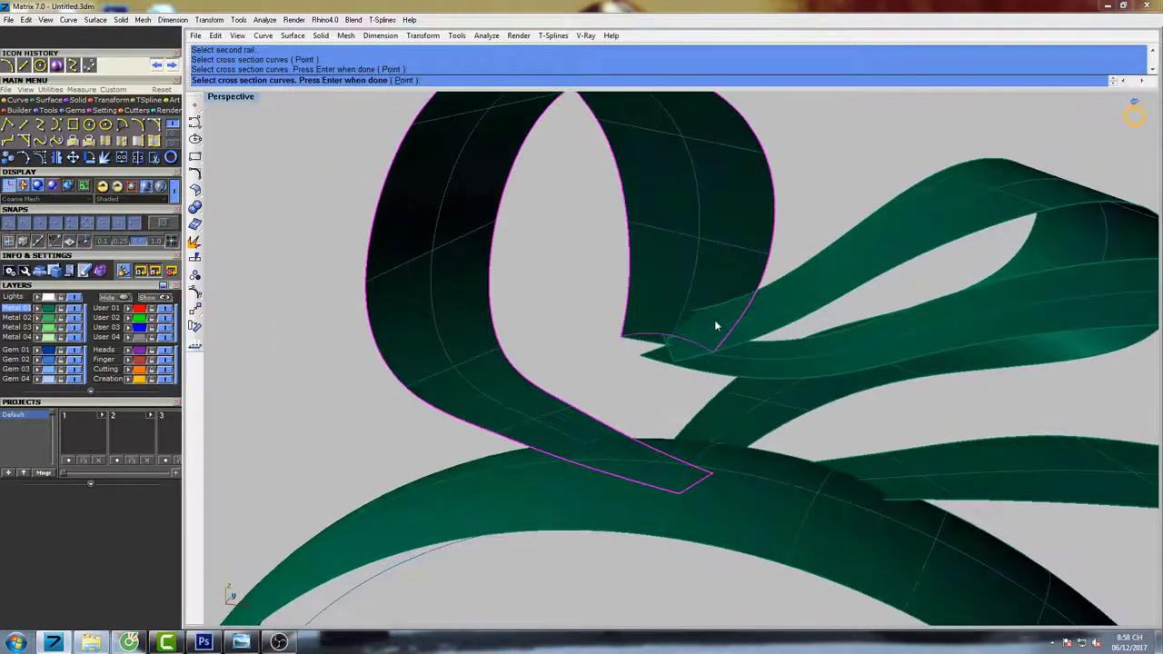
right_click(716, 321)
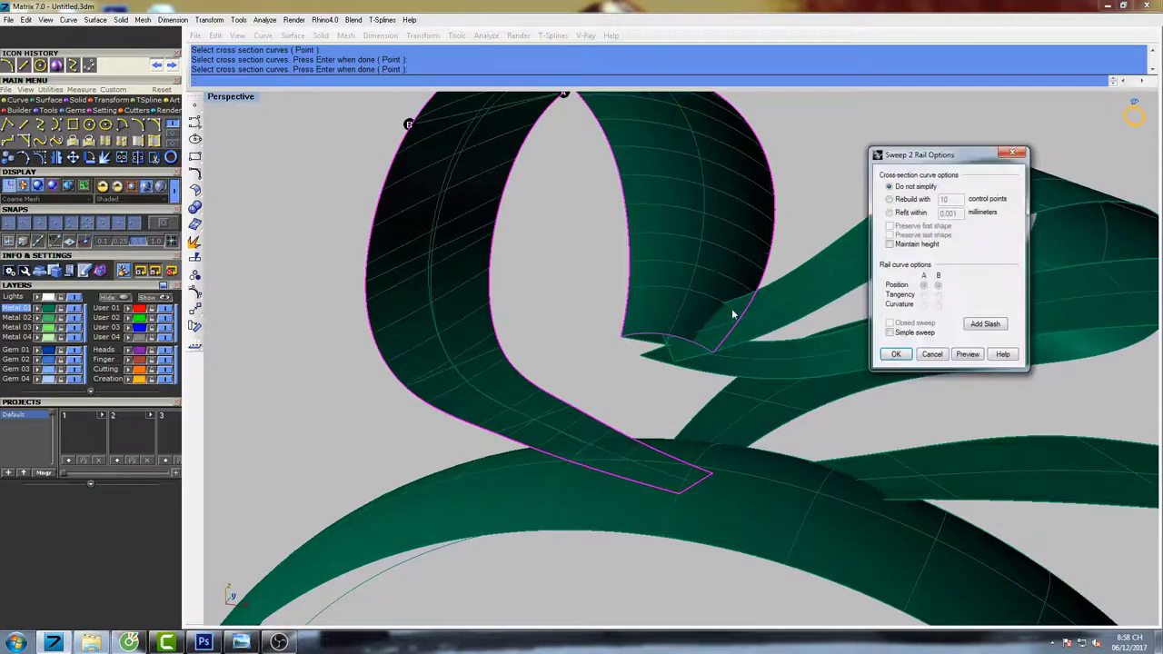
click(900, 354)
right_drag(781, 338, 719, 311)
scroll(714, 311, down, 6)
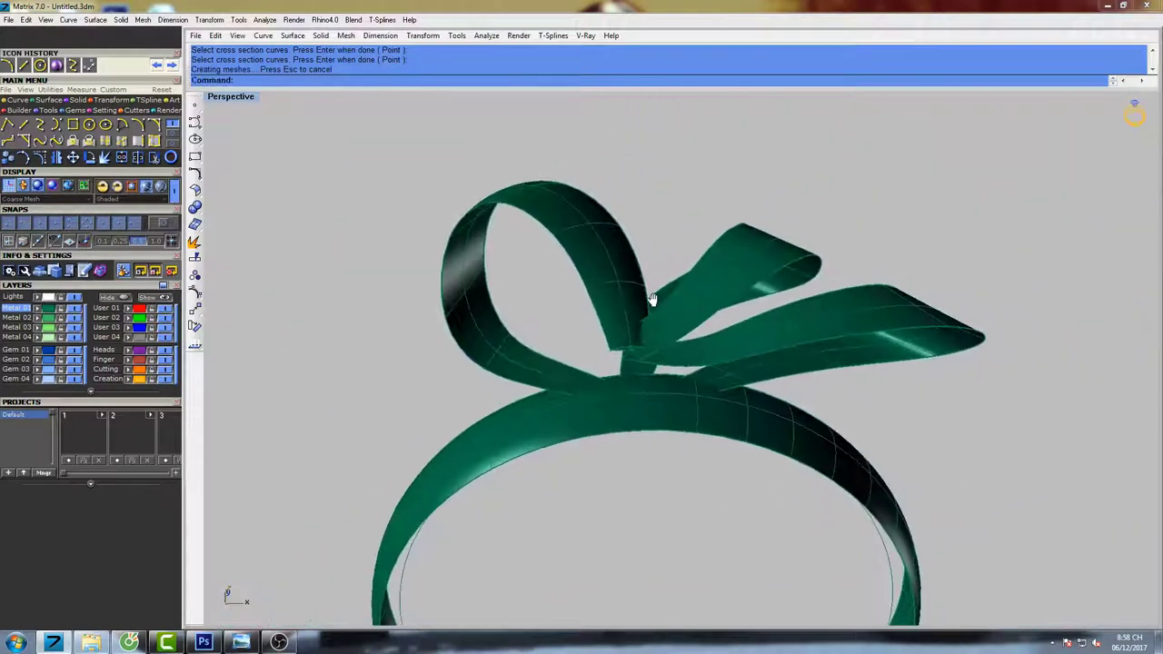
Draw a short surface-normal line from the midpoint of the middle ribbon loop's upper end edge.
right_drag(652, 297, 673, 335)
scroll(673, 335, up, 6)
right_drag(610, 387, 643, 384)
click(695, 317)
scroll(687, 319, up, 5)
middle_click(687, 307)
click(695, 312)
scroll(611, 403, up, 6)
click(560, 396)
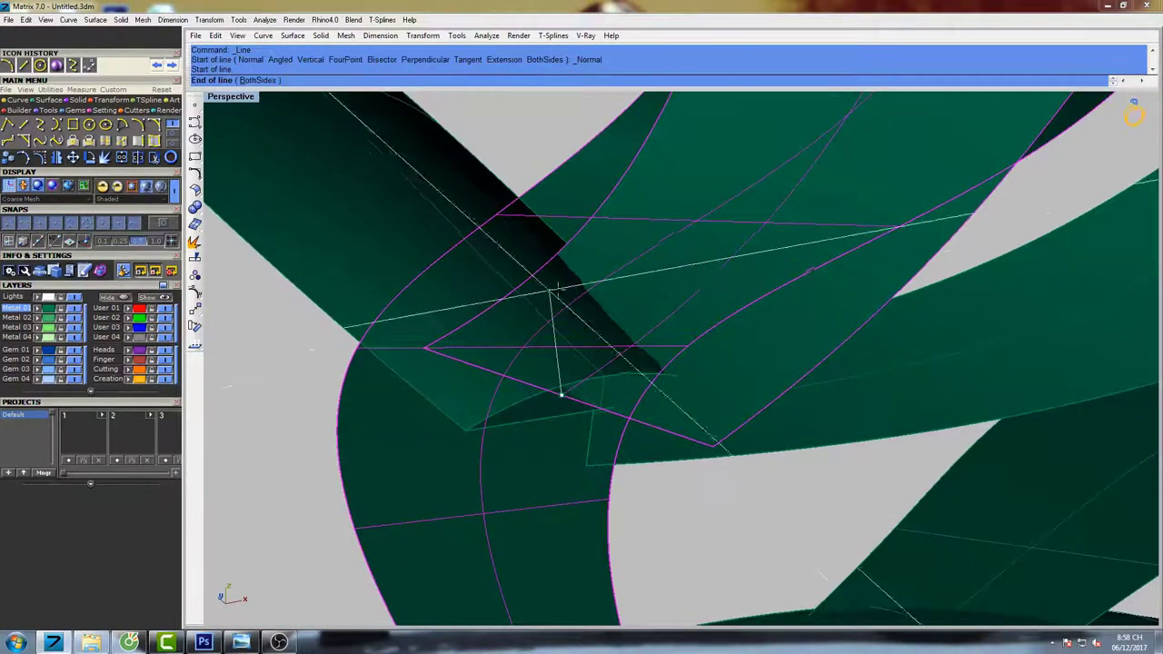
right_drag(553, 328, 586, 315)
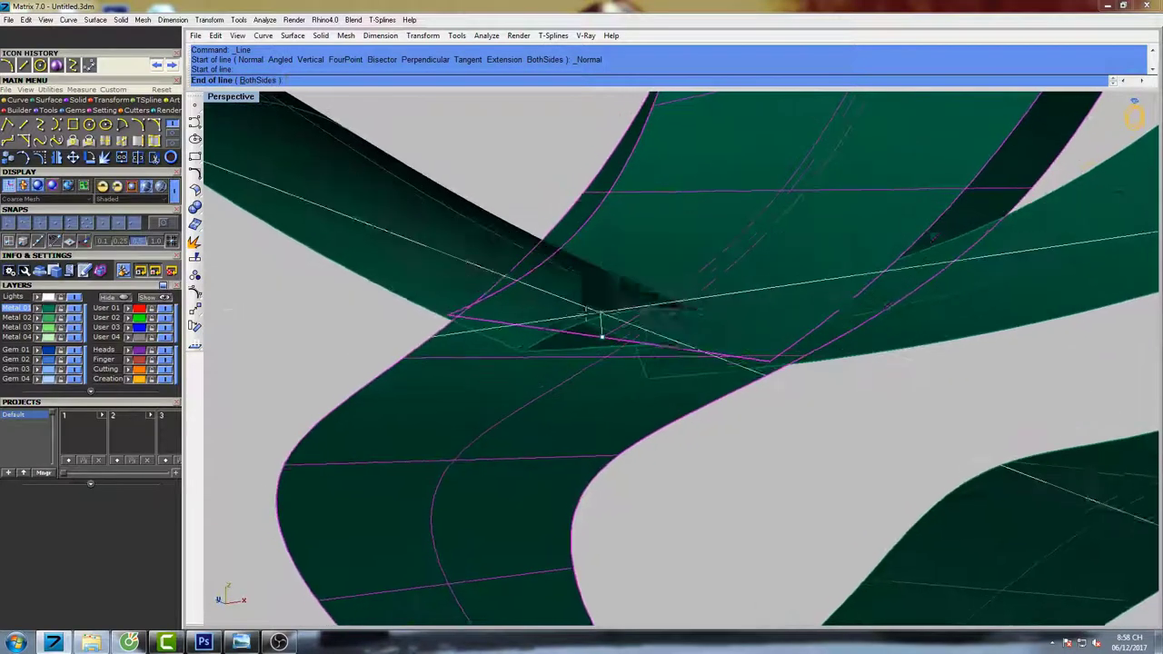
click(603, 304)
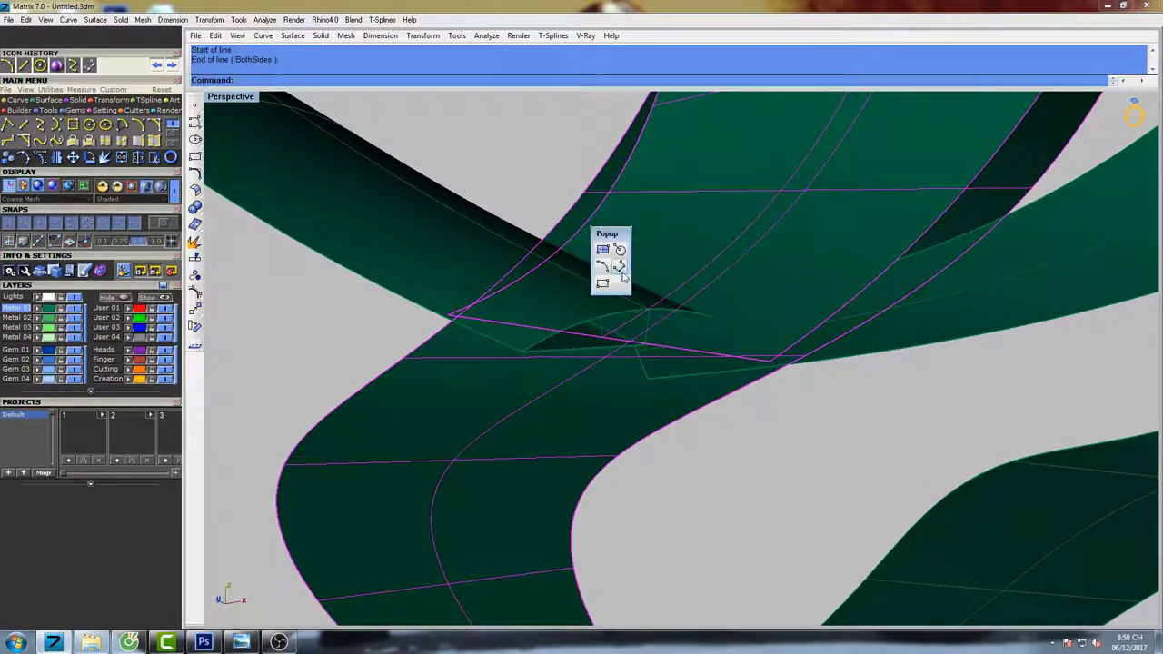
Draw a start-end-point arc between the corners of the middle loop's upper end edge, passing through the normal line's tip.
click(603, 266)
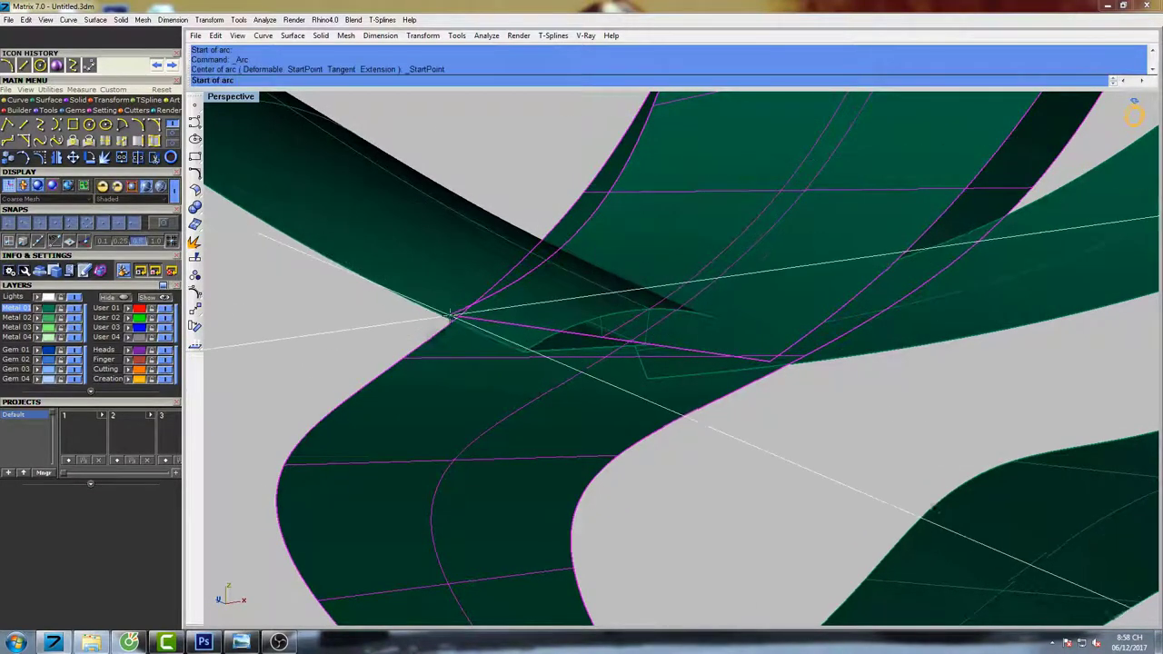
right_drag(454, 314, 436, 323)
click(424, 318)
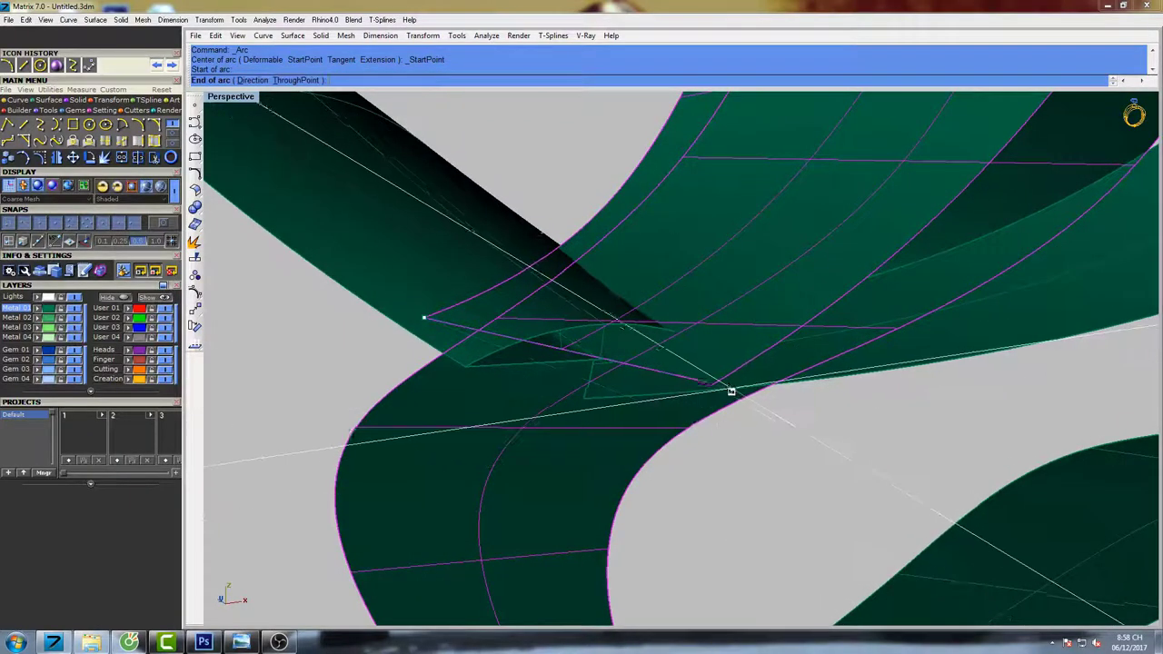
click(714, 384)
right_drag(558, 332, 570, 294)
click(547, 244)
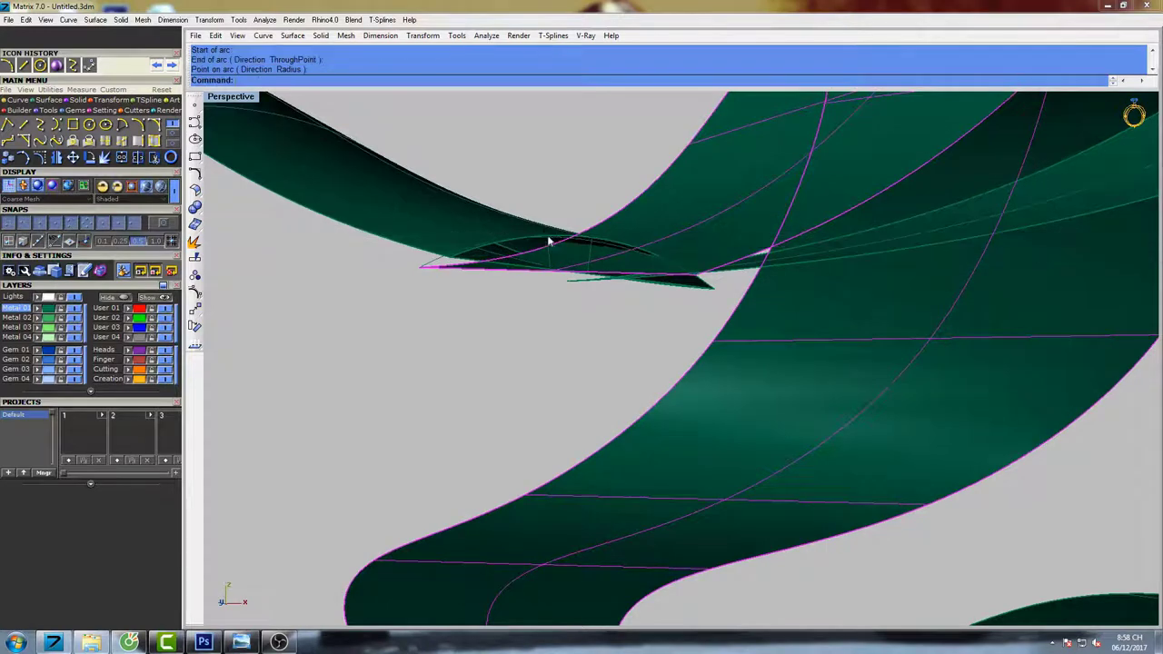
right_drag(546, 241, 561, 287)
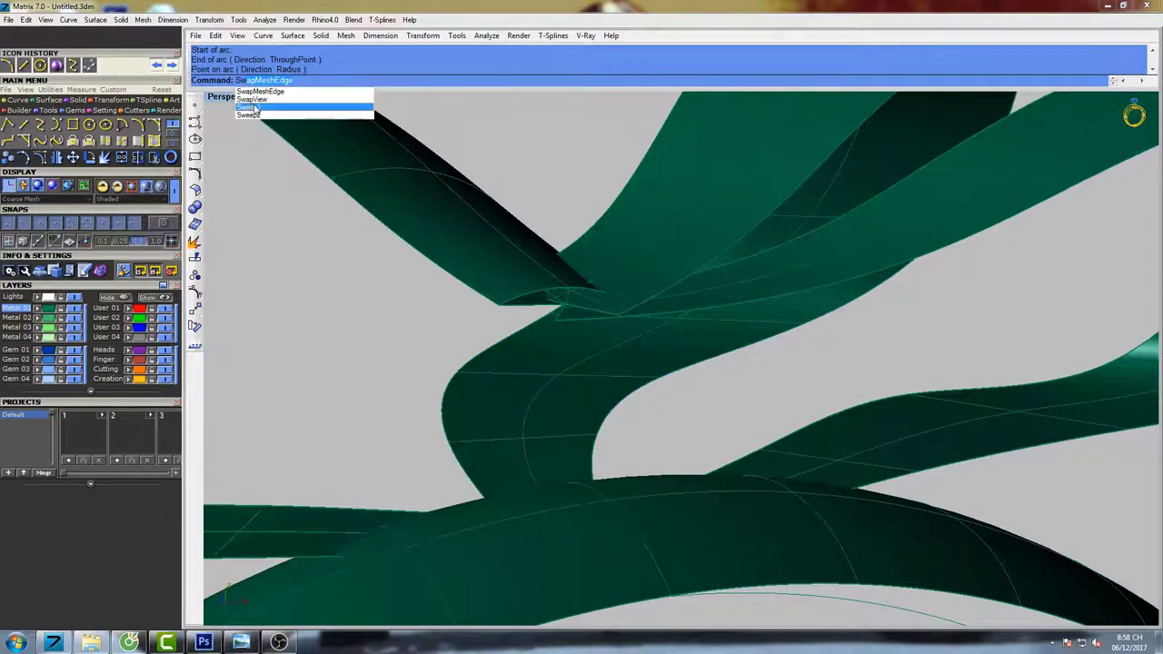
Sweep the middle ribbon loop along its two side edges, using the upper arc and lower end edge as cross sections.
click(251, 115)
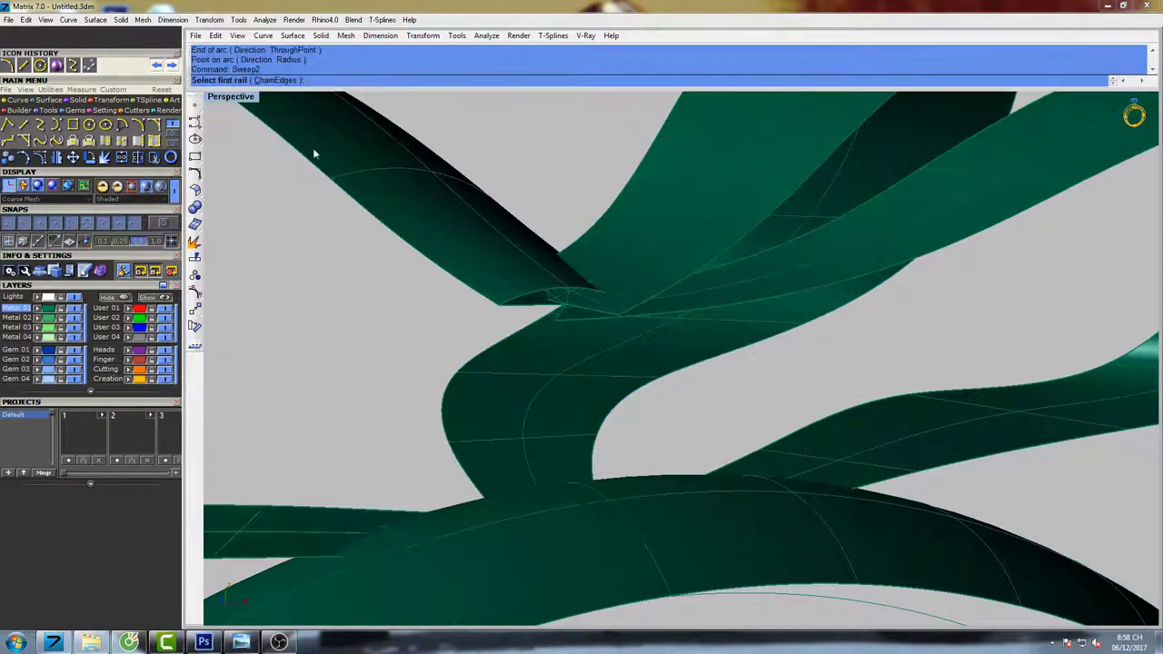
click(697, 270)
click(600, 305)
click(637, 336)
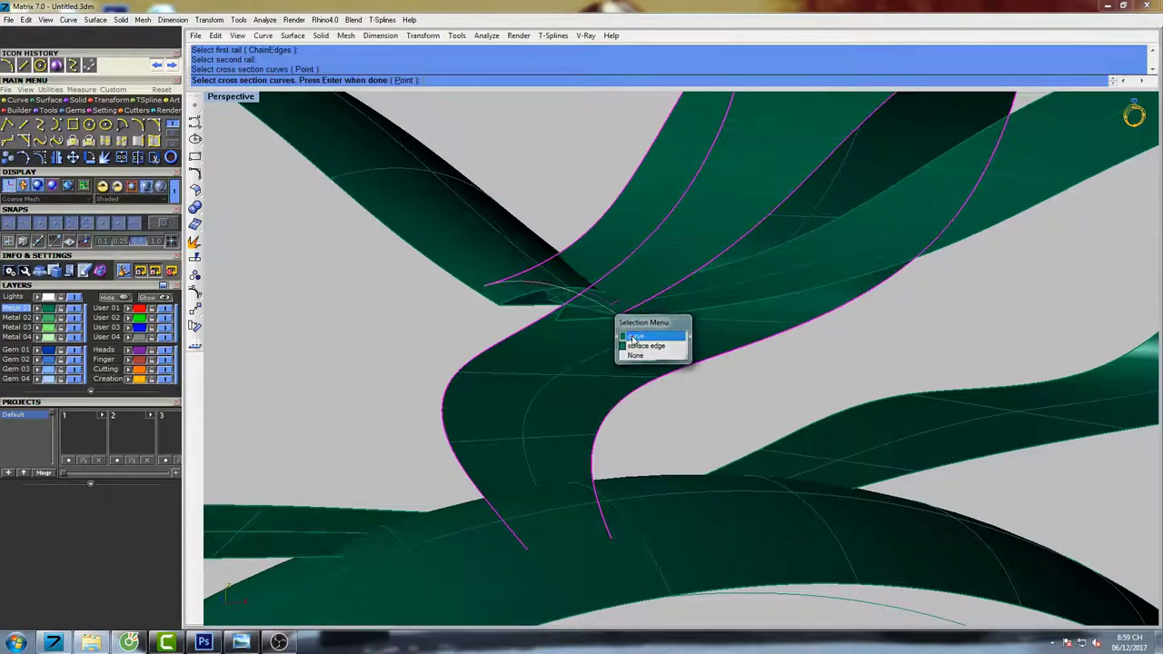
scroll(637, 344, down, 6)
click(616, 445)
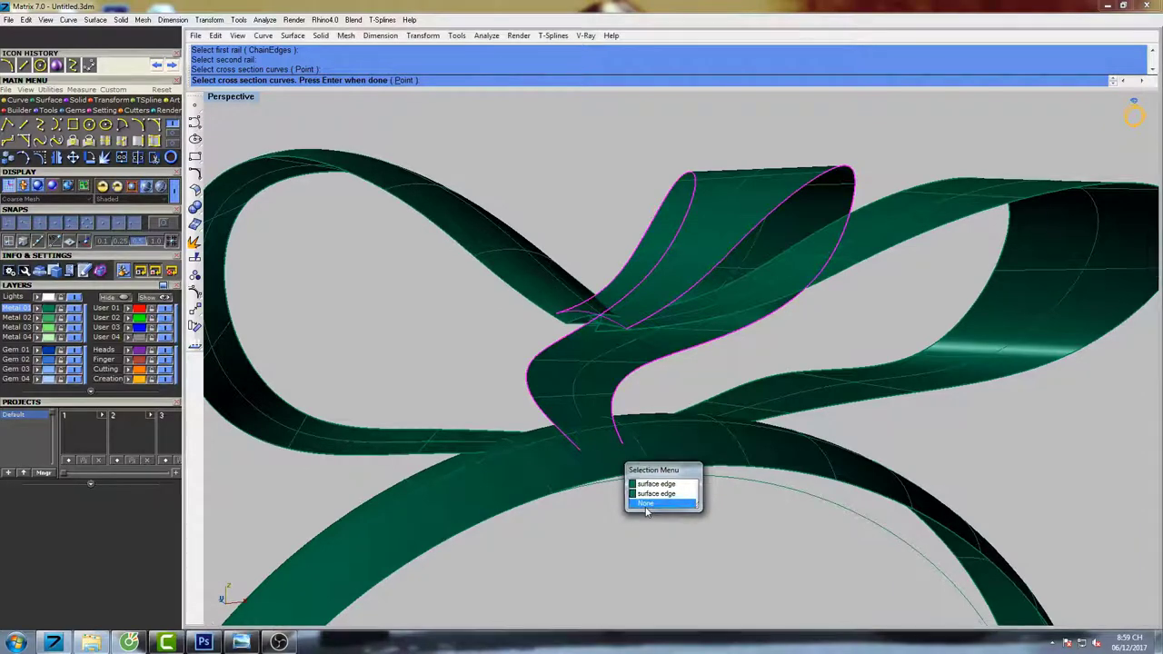
click(647, 505)
right_drag(647, 505, 614, 379)
scroll(590, 370, up, 5)
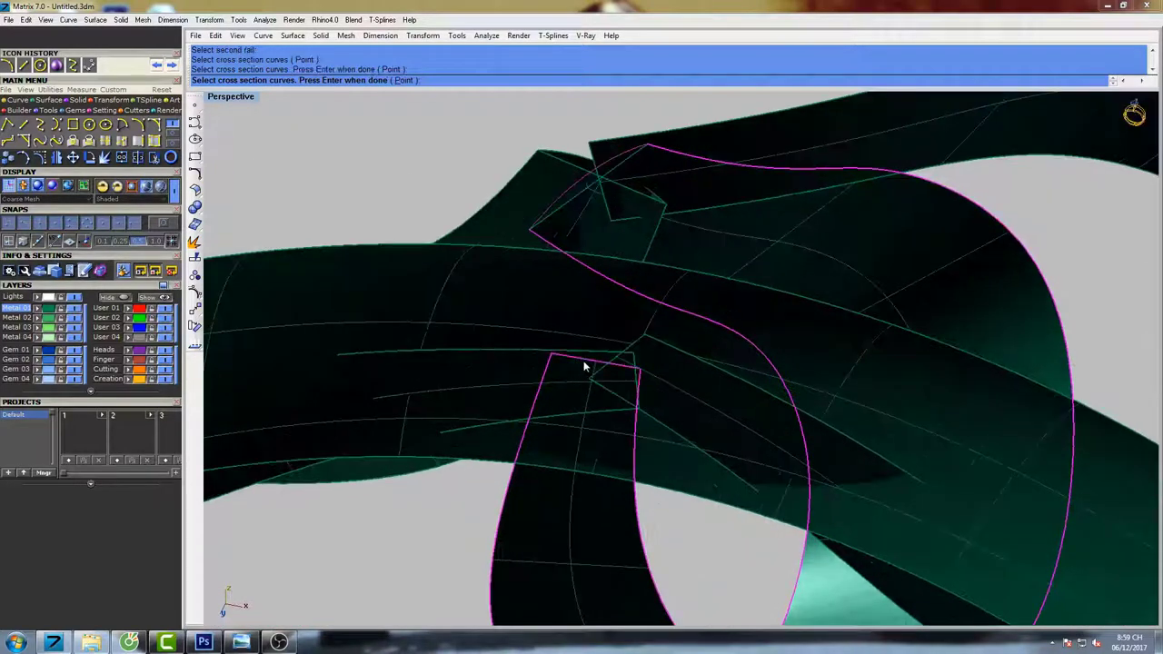
scroll(586, 365, down, 6)
right_drag(651, 309, 650, 291)
right_click(650, 288)
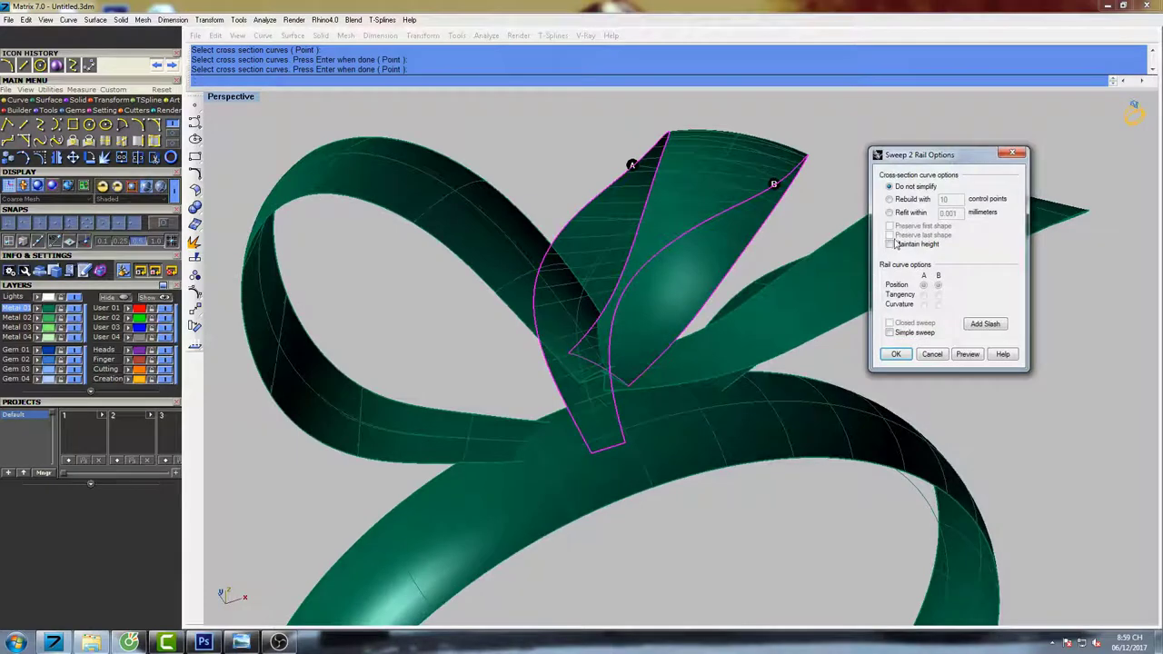
click(897, 356)
Draw a short surface-normal line from the midpoint of the right ribbon loop's upper end edge.
right_drag(674, 259, 737, 314)
click(734, 316)
scroll(634, 388, up, 2)
right_drag(634, 388, 672, 377)
click(649, 338)
scroll(648, 387, up, 8)
click(731, 368)
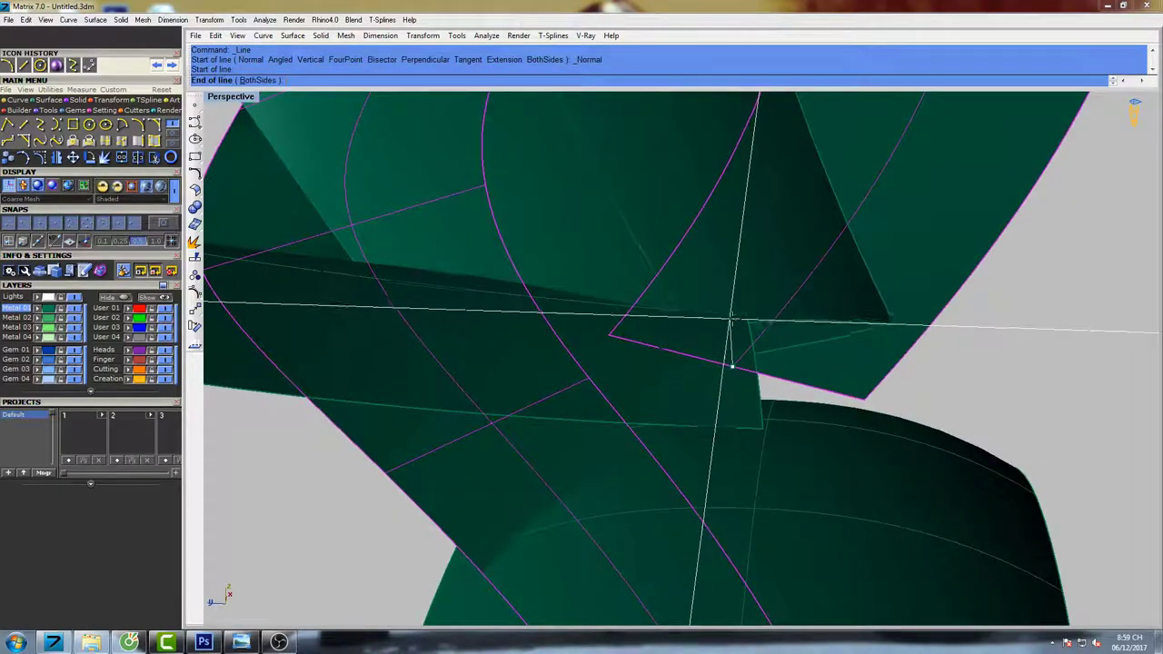
click(735, 323)
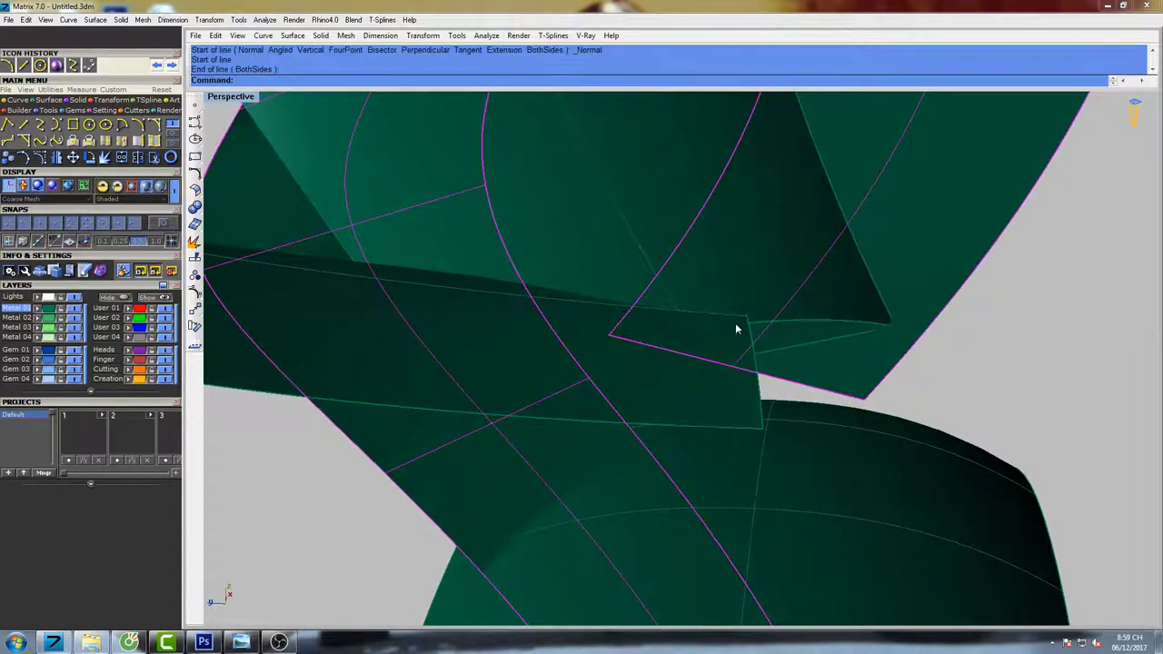
Draw a start-end-point arc between the corners of the right loop's upper end edge, passing through the normal line's tip.
click(8, 66)
click(608, 336)
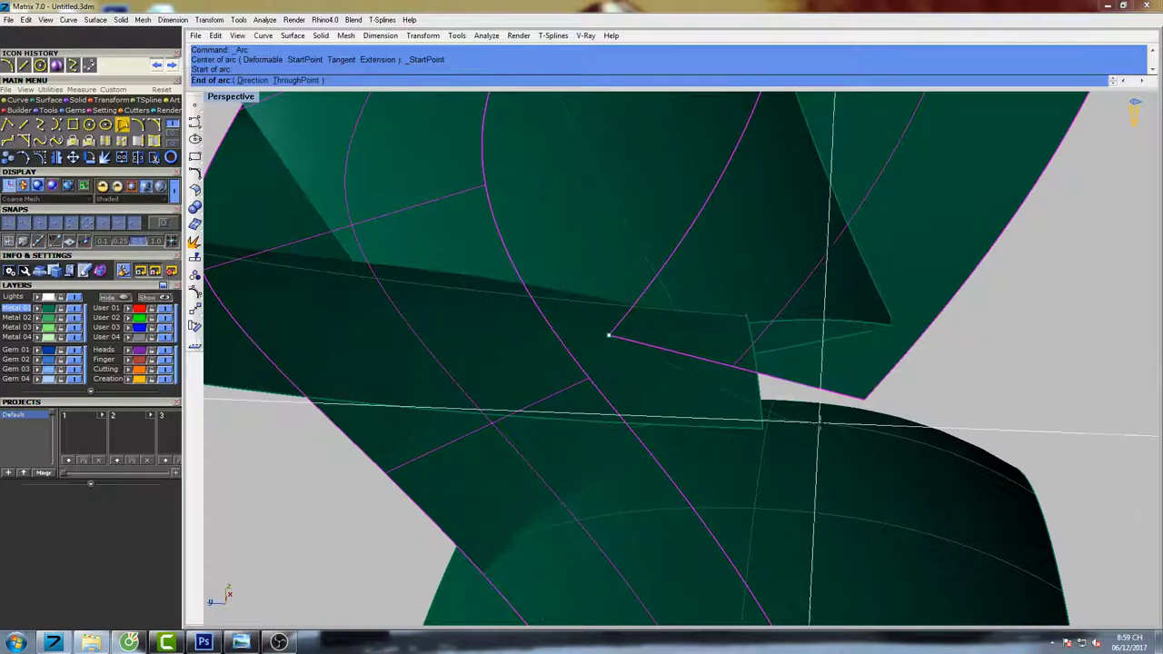
click(863, 401)
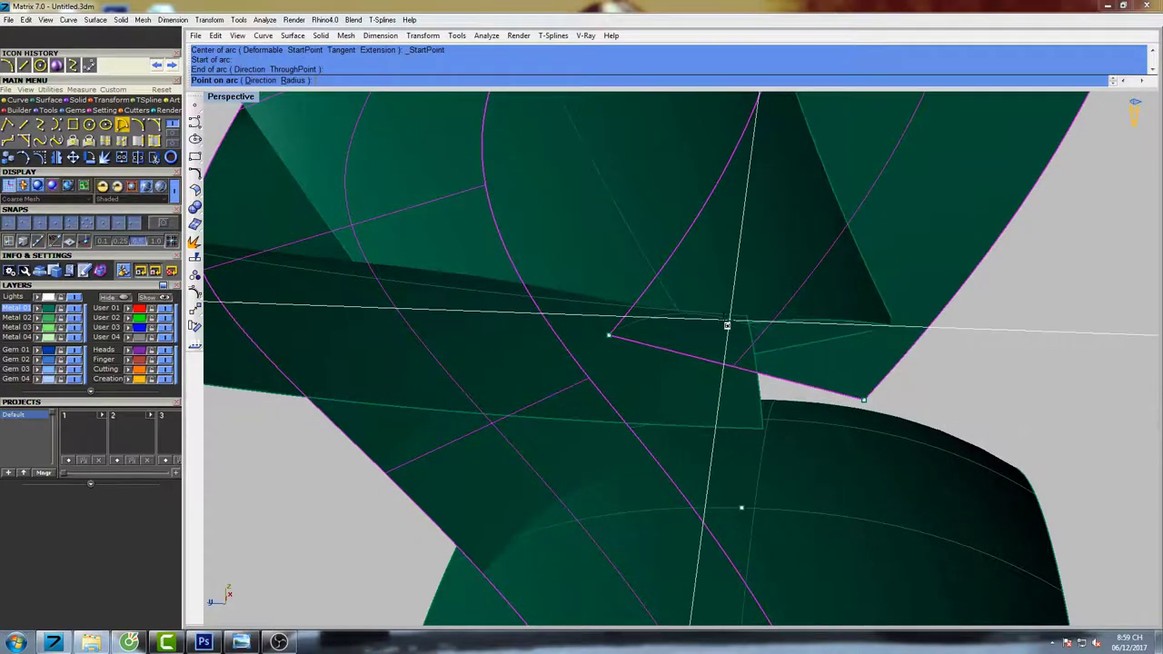
click(726, 326)
scroll(724, 348, down, 3)
right_drag(724, 350, 647, 351)
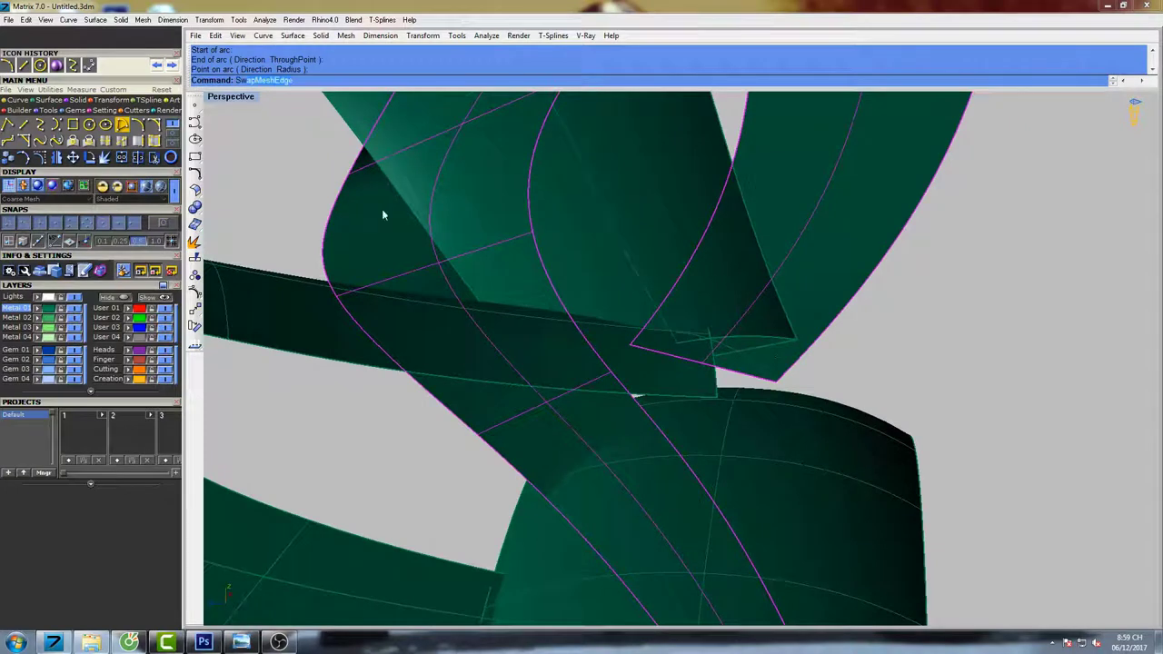
Sweep the right ribbon loop along its two side edges, using the upper arc and lower end edge as cross sections.
click(263, 115)
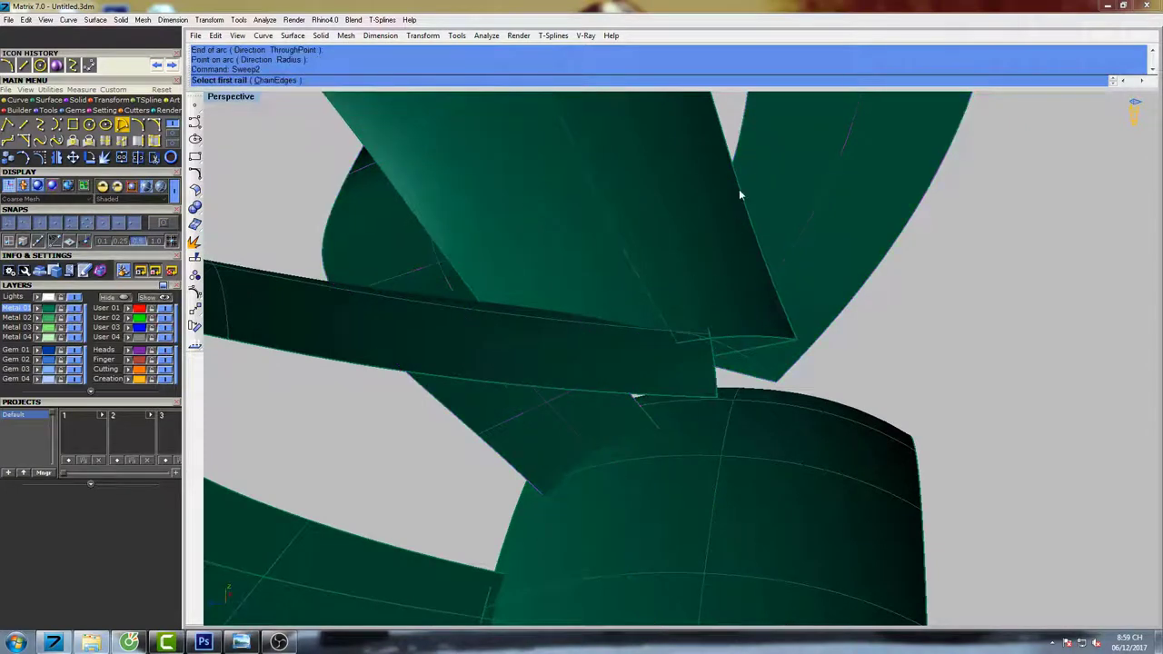
click(739, 152)
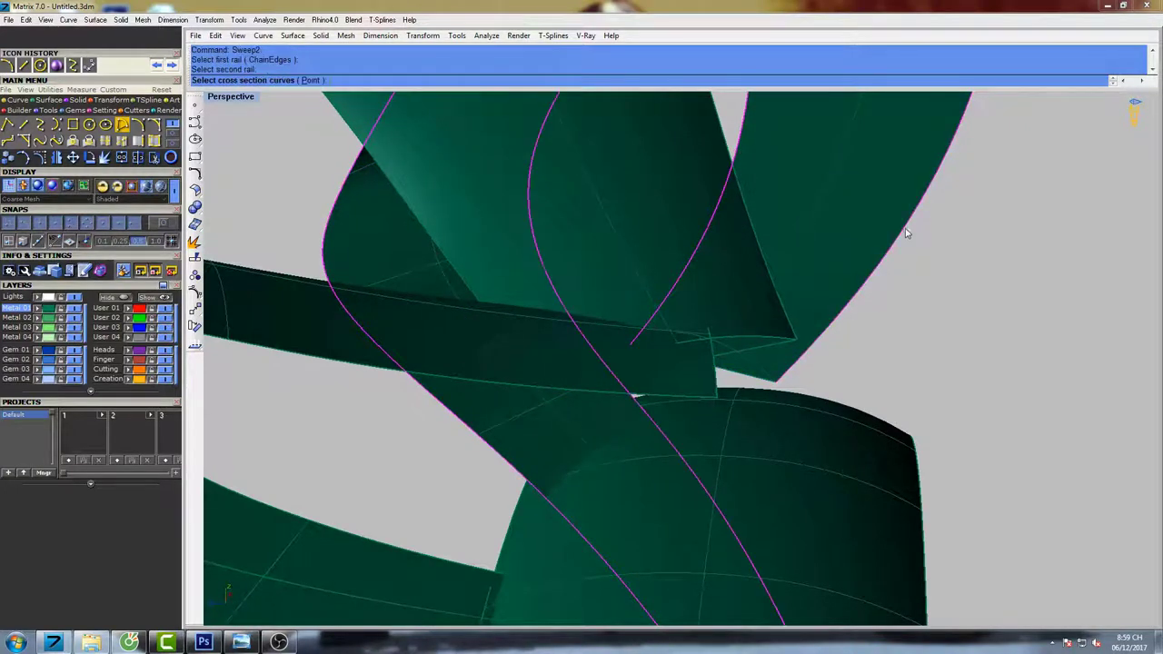
scroll(750, 364, down, 8)
right_drag(793, 468, 639, 297)
scroll(627, 305, up, 4)
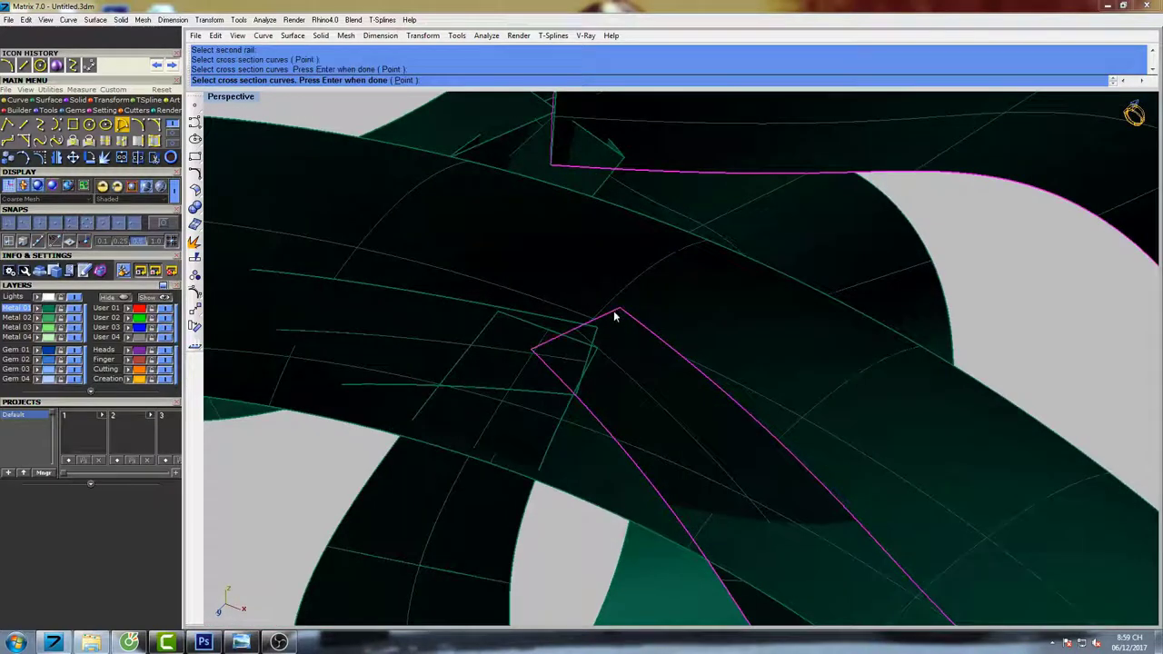
scroll(613, 312, down, 5)
right_click(700, 264)
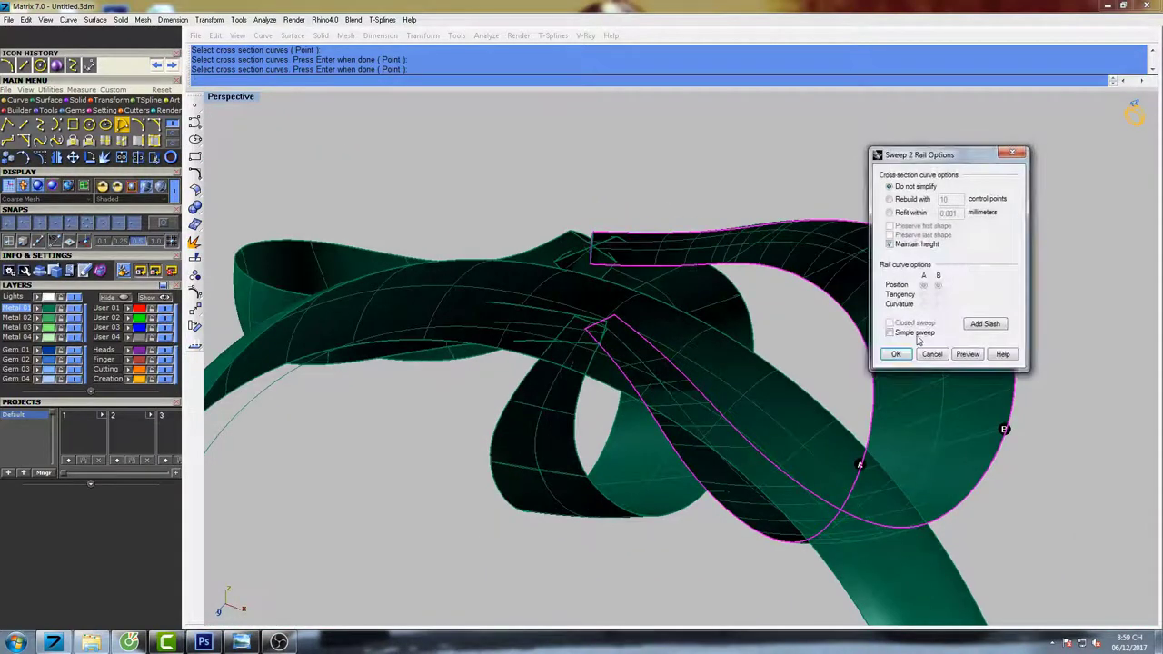
click(896, 356)
mouse_move(863, 343)
right_down()
mouse_move(833, 319)
mouse_move(741, 436)
mouse_move(694, 373)
mouse_move(638, 345)
right_up()
scroll(804, 345, down, 5)
Examine the shaded bow in the maximized Top view, leaving the shaded preview at the end.
text(s)
key(Return)
key(ctrl+F1)
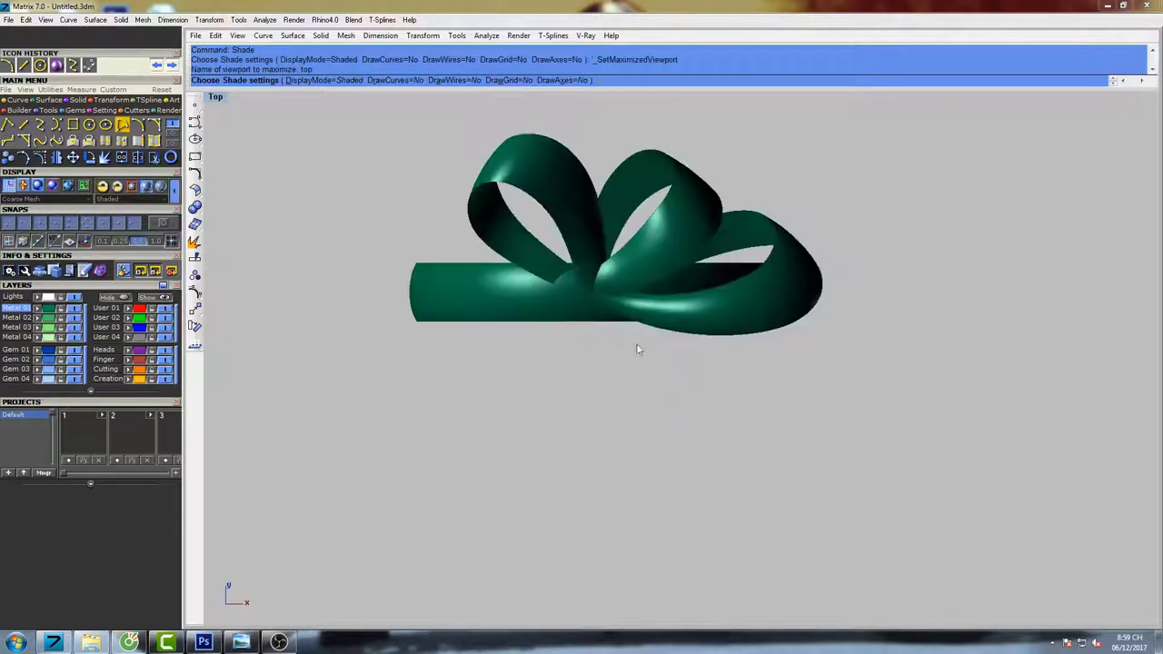
mouse_move(677, 255)
right_down()
mouse_move(654, 331)
mouse_move(624, 351)
right_up()
key(Escape)
Show the middle ribbon loop's surface control points and move the central point at its outer bend farther outward in two small moves.
scroll(648, 289, up, 6)
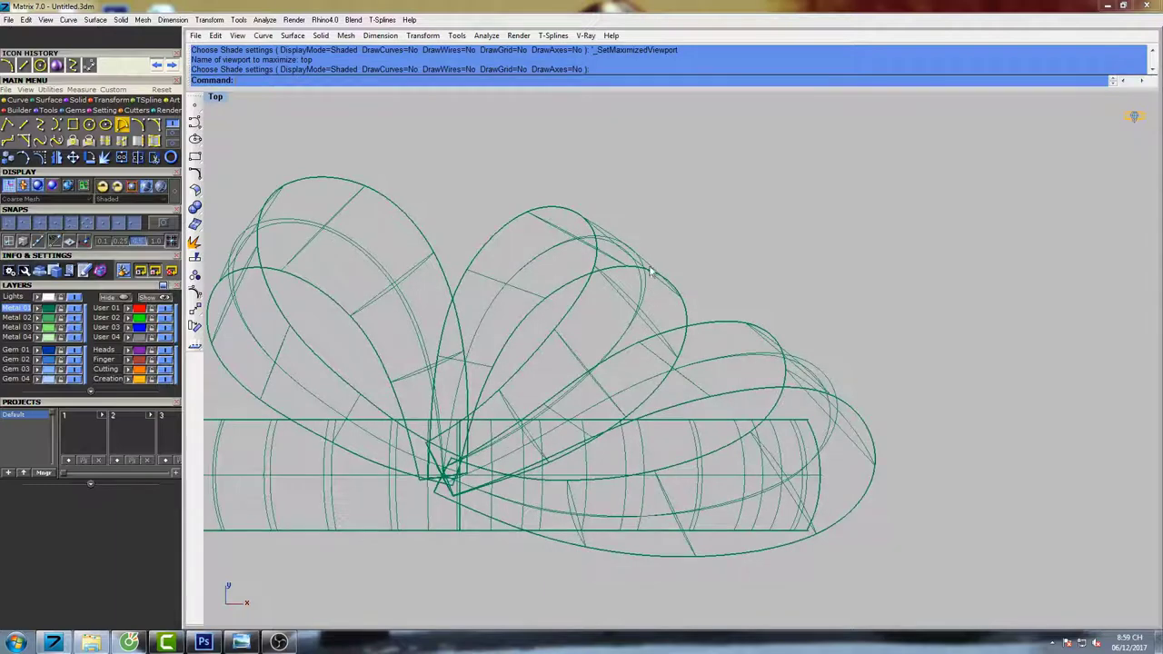
right_drag(655, 255, 601, 278)
key(F10)
click(601, 274)
scroll(631, 266, up, 4)
text(Move)
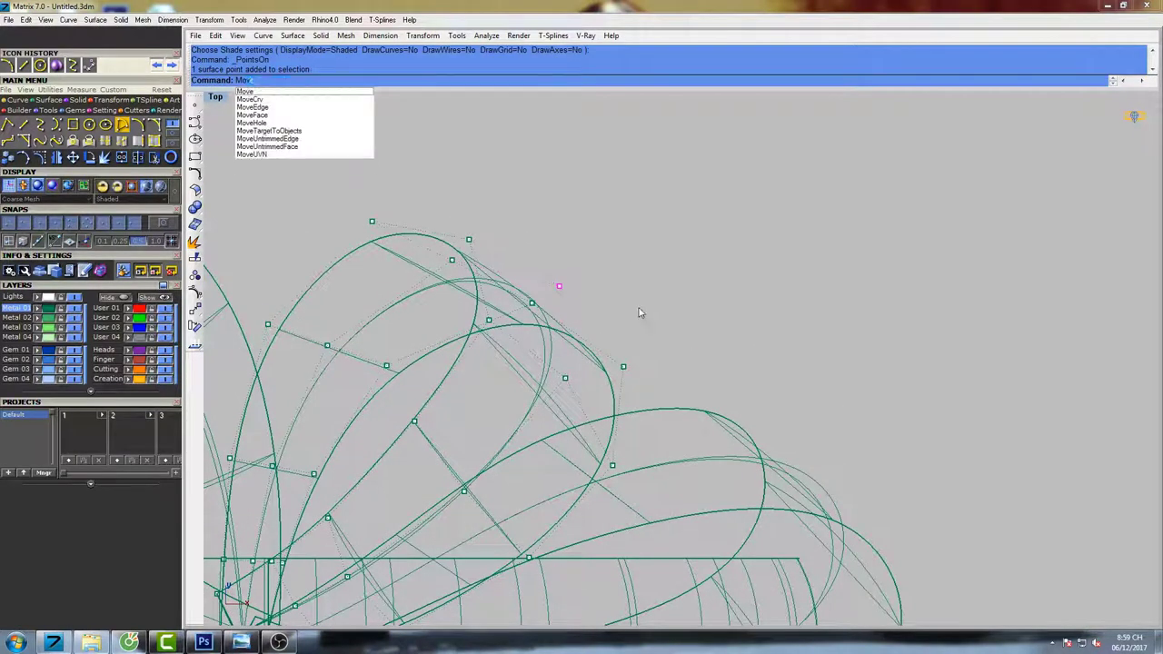
key(Return)
click(623, 263)
click(634, 252)
right_click(637, 249)
click(636, 245)
click(646, 241)
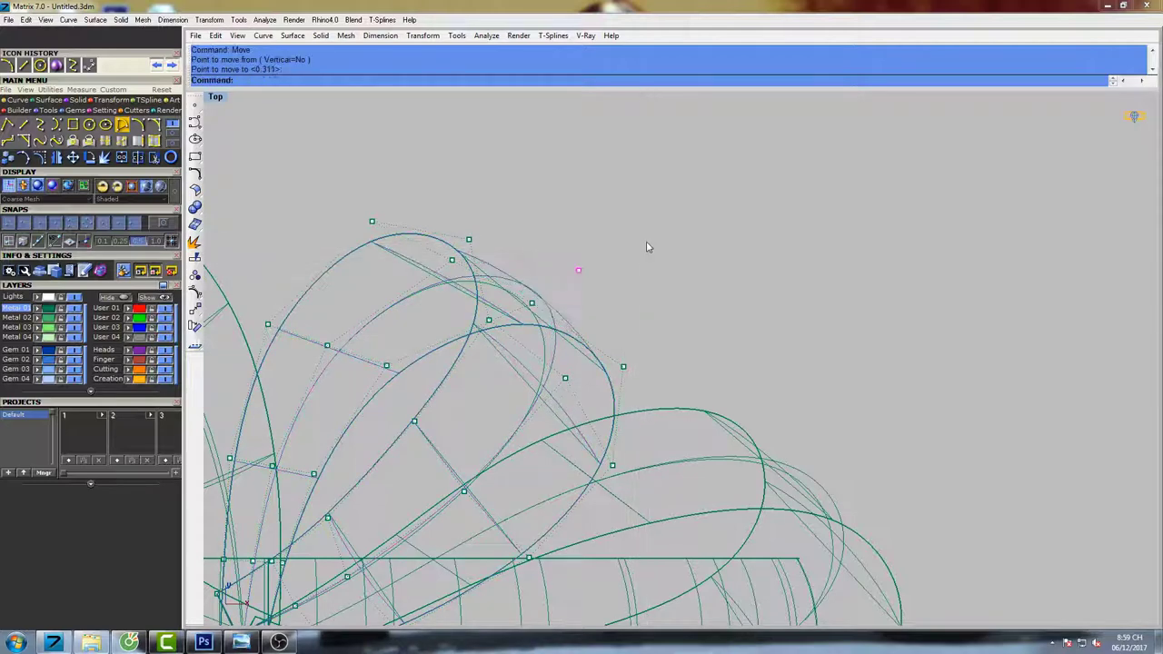
Move the middle loop's outer-bend control point farther outward in three more small moves and check the bow with a shaded preview.
right_click(647, 241)
click(648, 233)
click(659, 219)
right_click(658, 222)
click(657, 230)
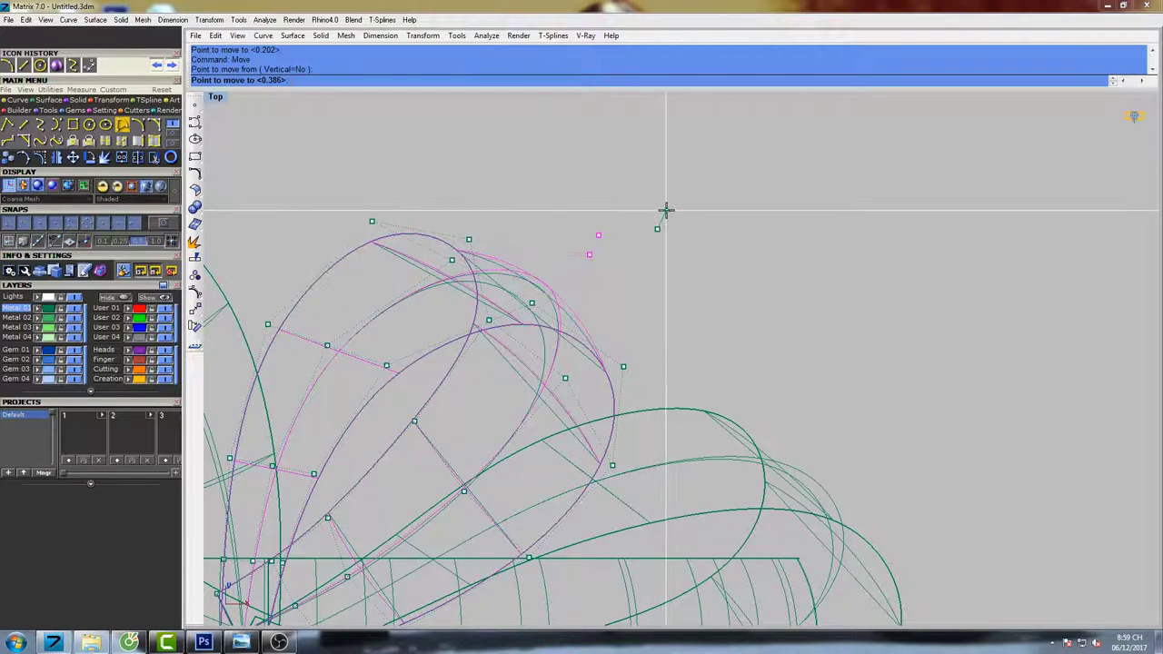
click(665, 210)
right_click(665, 209)
click(665, 209)
click(671, 203)
scroll(666, 220, down, 8)
text(s)
key(Return)
mouse_move(664, 220)
right_down()
mouse_move(642, 227)
mouse_move(697, 230)
mouse_move(637, 244)
right_up()
scroll(680, 244, down, 4)
right_click(684, 243)
scroll(683, 243, up, 10)
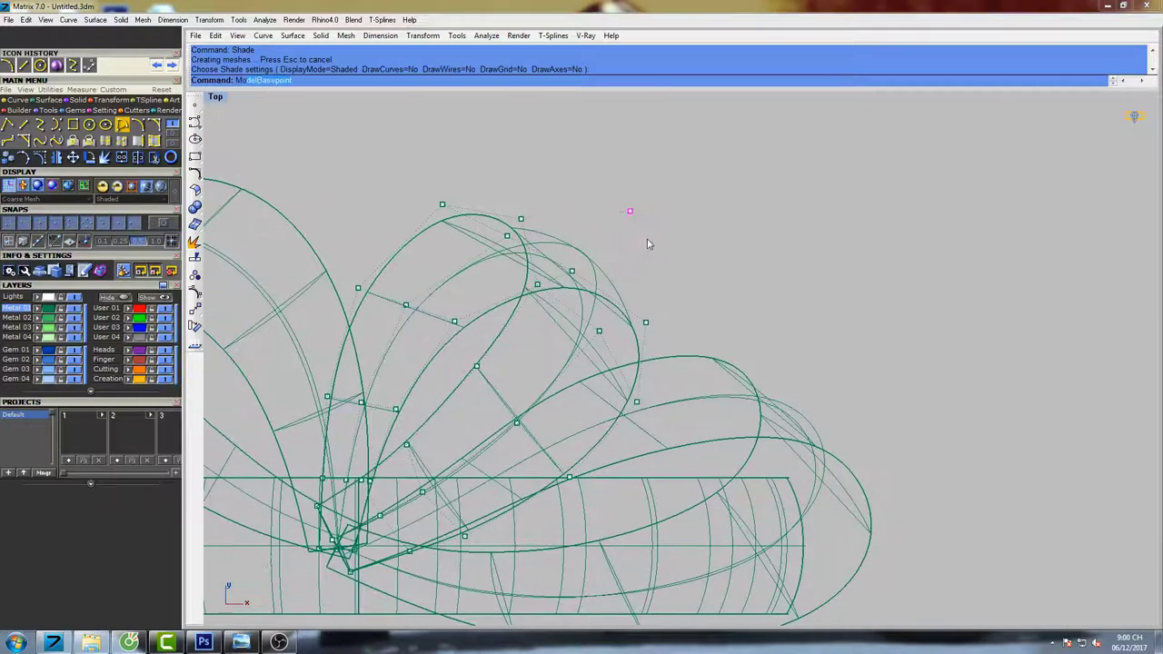
Move the middle loop's outer-bend control point slightly back inward in two small moves.
text(Move)
key(Return)
click(716, 185)
click(711, 196)
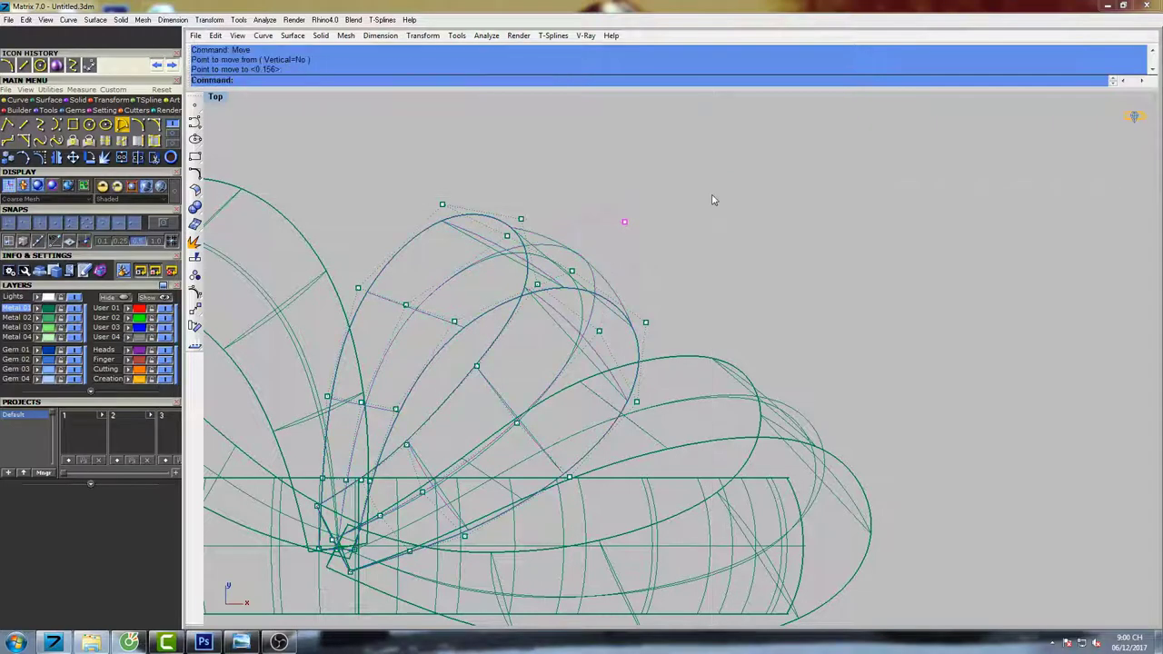
right_click(715, 200)
click(725, 183)
click(724, 188)
Pick a neighbouring central control point on the middle loop and activate the T-Splines translate manipulator in the Perspective view.
click(599, 332)
mouse_move(689, 293)
right_down()
mouse_move(655, 295)
mouse_move(654, 336)
mouse_move(628, 344)
mouse_move(664, 286)
mouse_move(836, 238)
mouse_move(801, 202)
mouse_move(844, 265)
mouse_move(811, 290)
right_up()
key(ctrl+F4)
text(s)
key(Return)
scroll(608, 347, up, 8)
key(Escape)
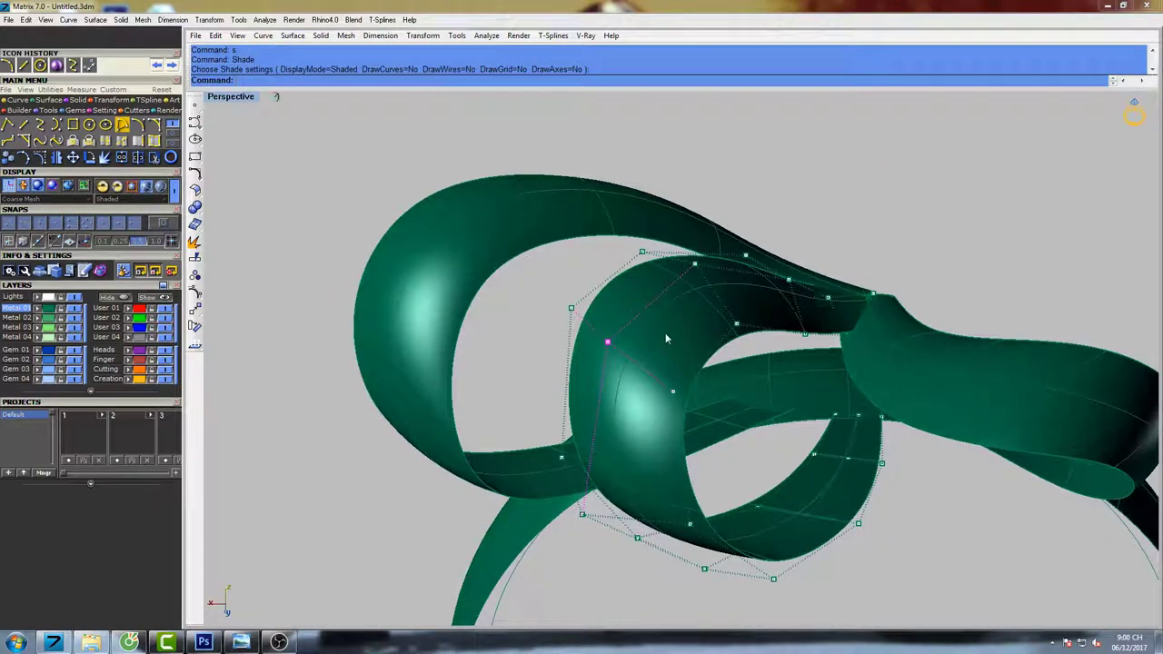
right_drag(779, 350, 653, 285)
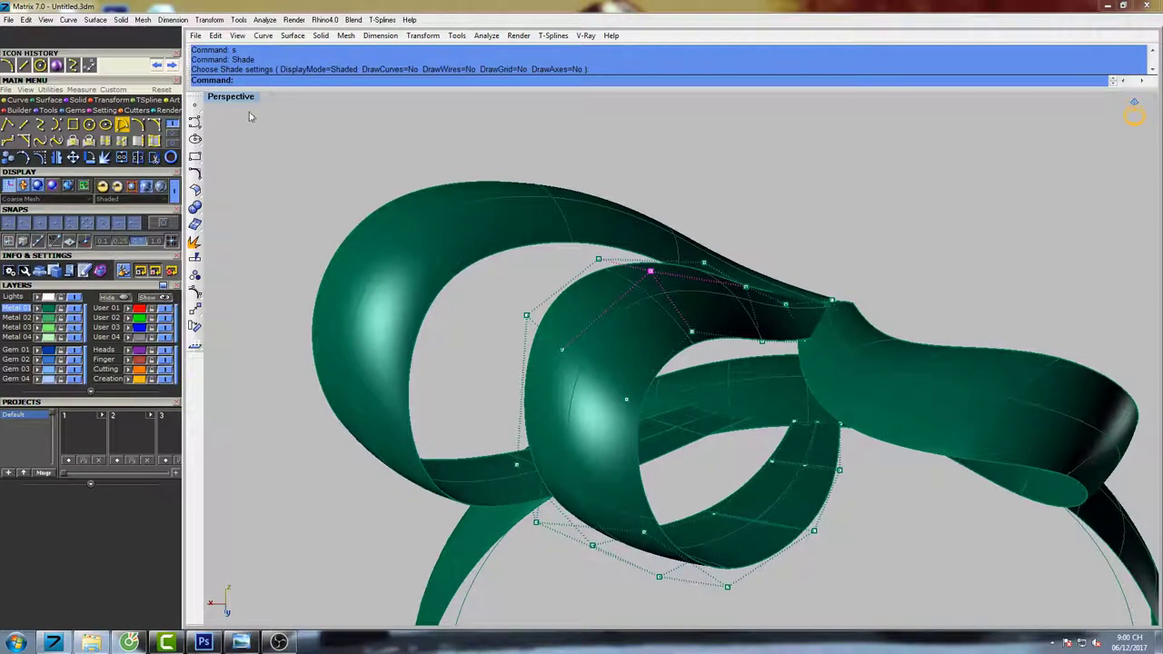
click(275, 97)
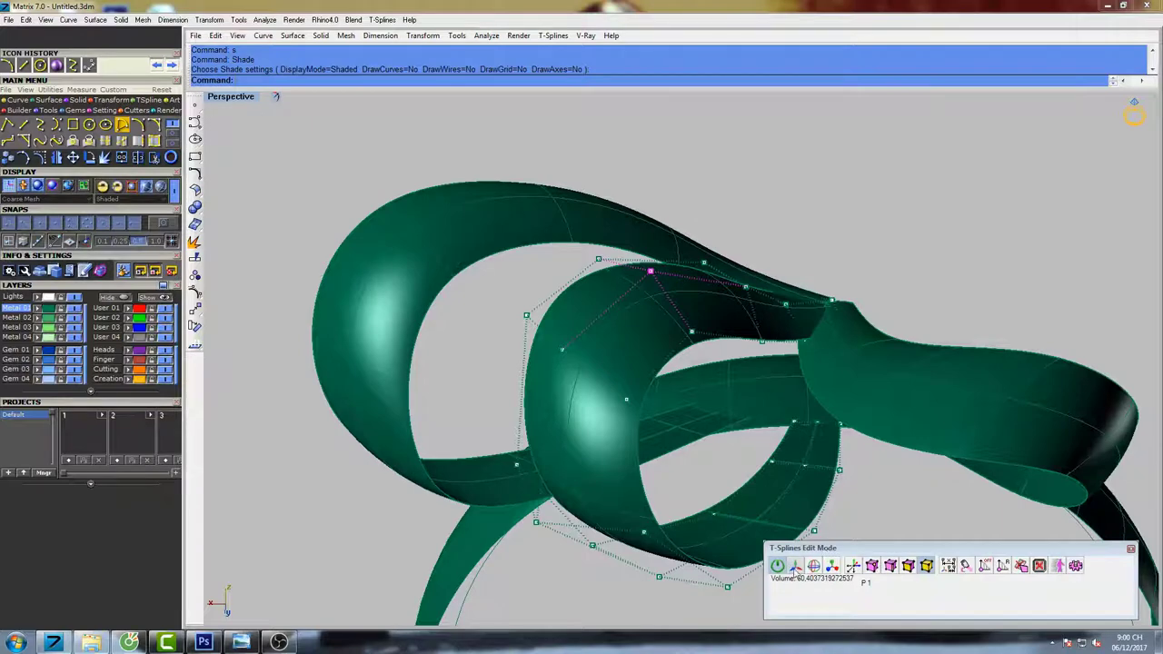
click(796, 568)
Raise the middle loop's central control points and pull them outward in small moves with the manipulator to round the outer bend.
right_drag(714, 330, 691, 286)
scroll(619, 260, up, 3)
click(689, 322)
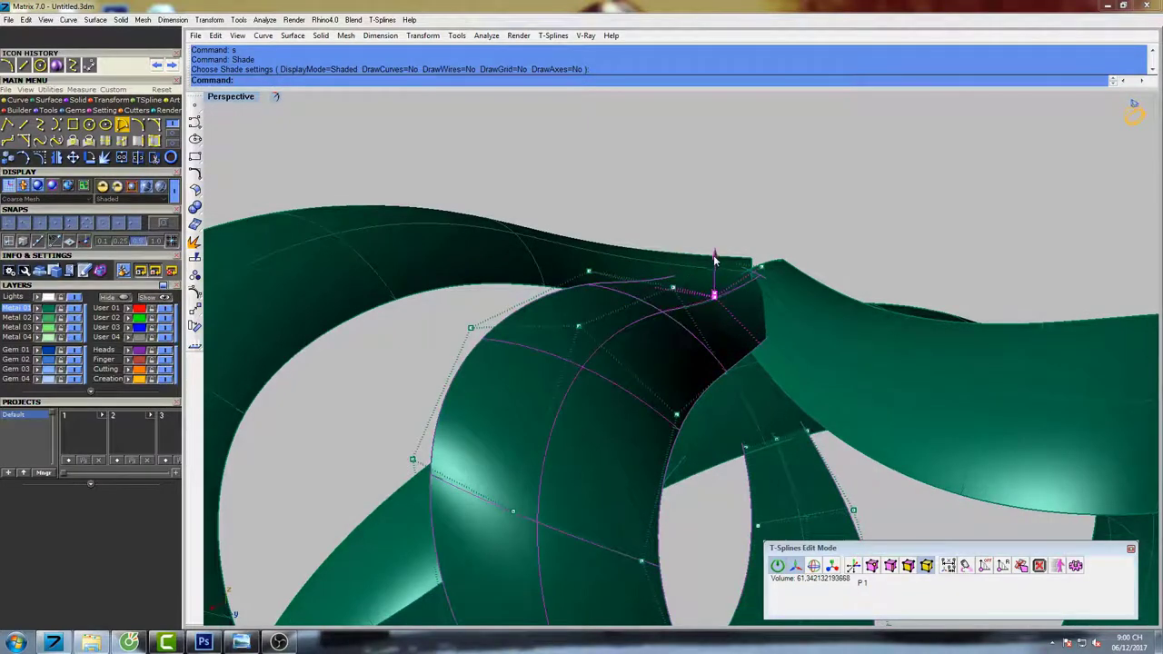
drag(714, 259, 714, 261)
scroll(690, 282, down, 4)
right_drag(638, 443, 521, 350)
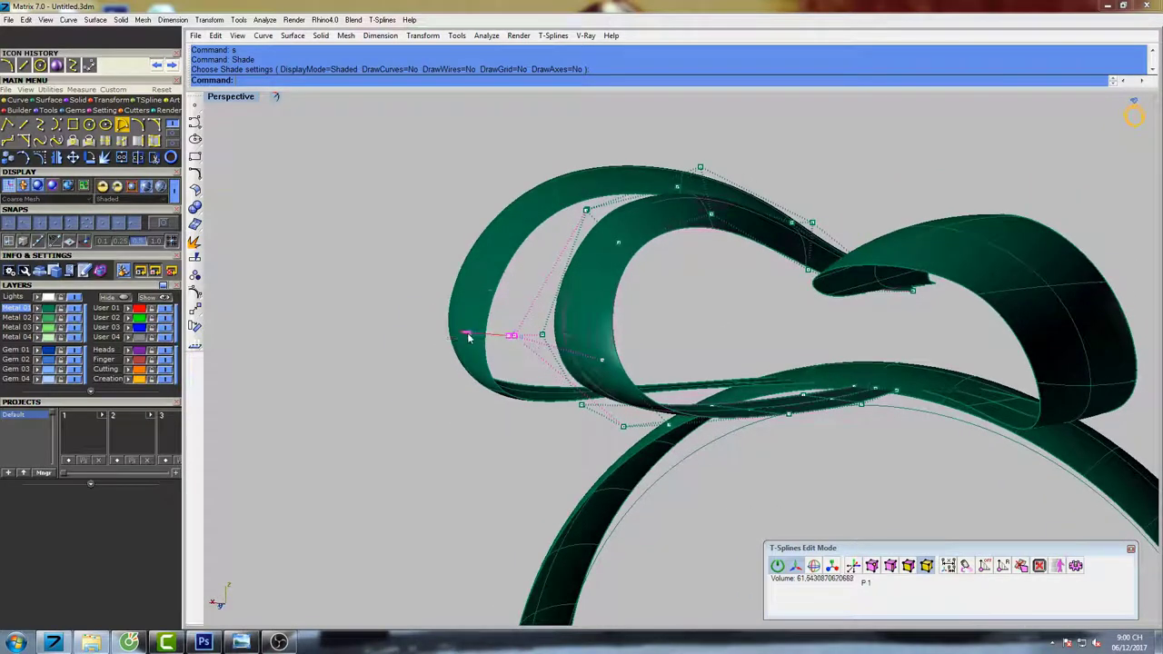
drag(489, 343, 490, 343)
right_drag(546, 351, 574, 248)
click(574, 226)
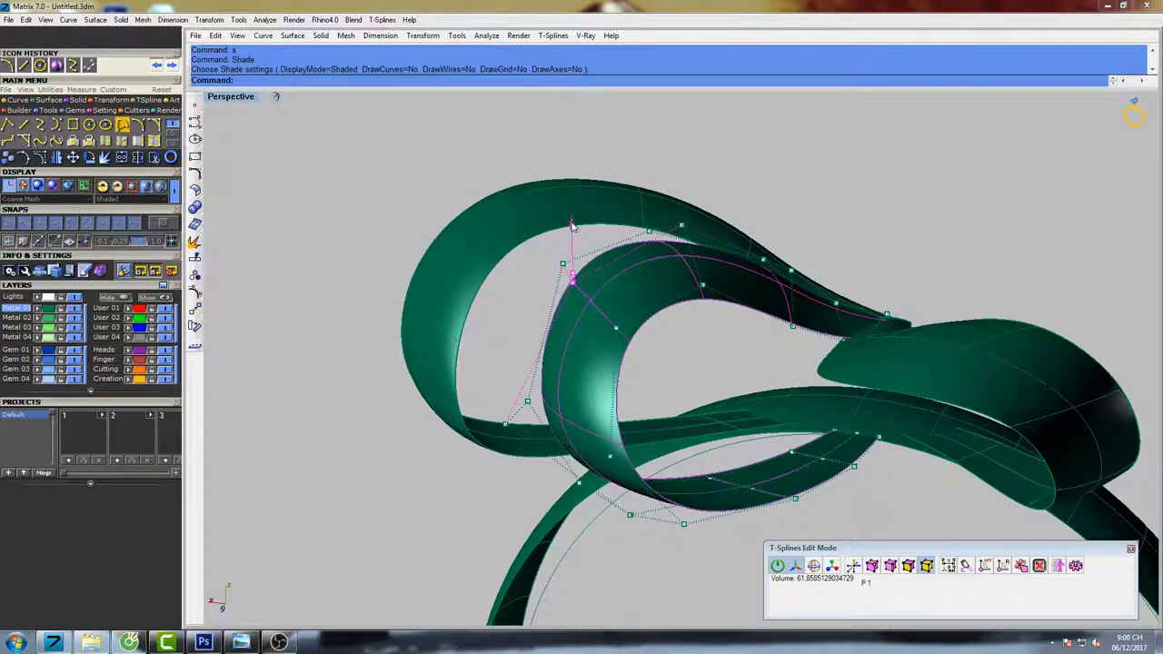
drag(524, 273, 522, 273)
Examine the reshaped bow in shaded previews of the Perspective and Top views, leaving the preview at the end.
scroll(600, 288, down, 6)
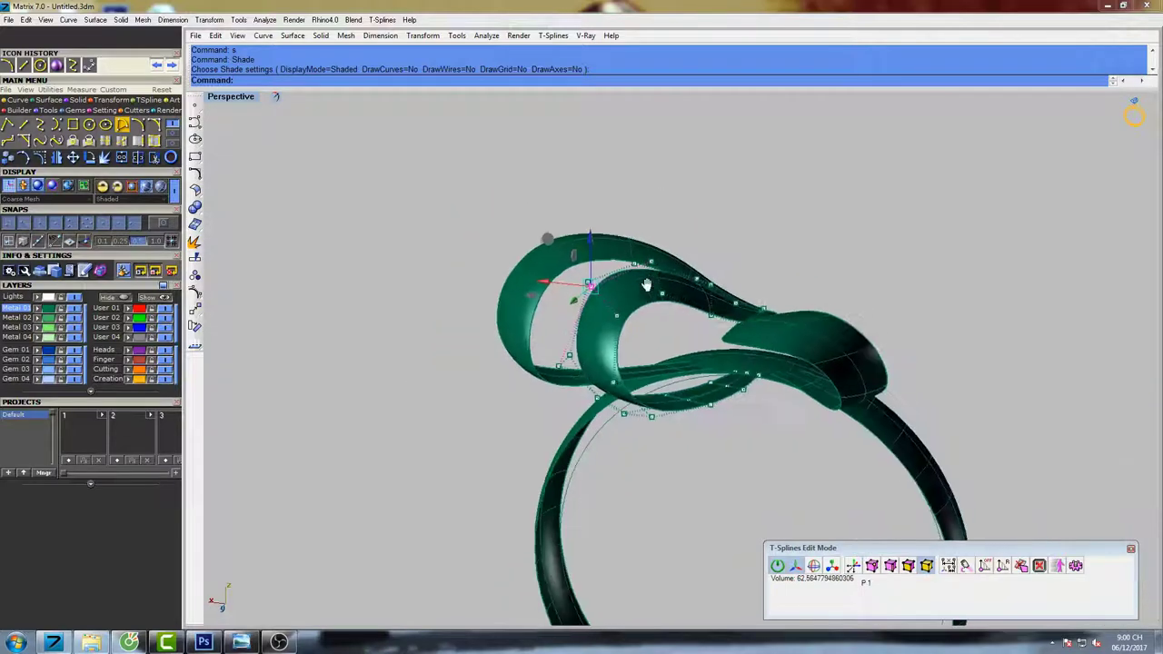
mouse_move(600, 288)
right_down()
mouse_move(640, 371)
mouse_move(675, 367)
right_up()
text(s)
key(Return)
scroll(674, 367, down, 4)
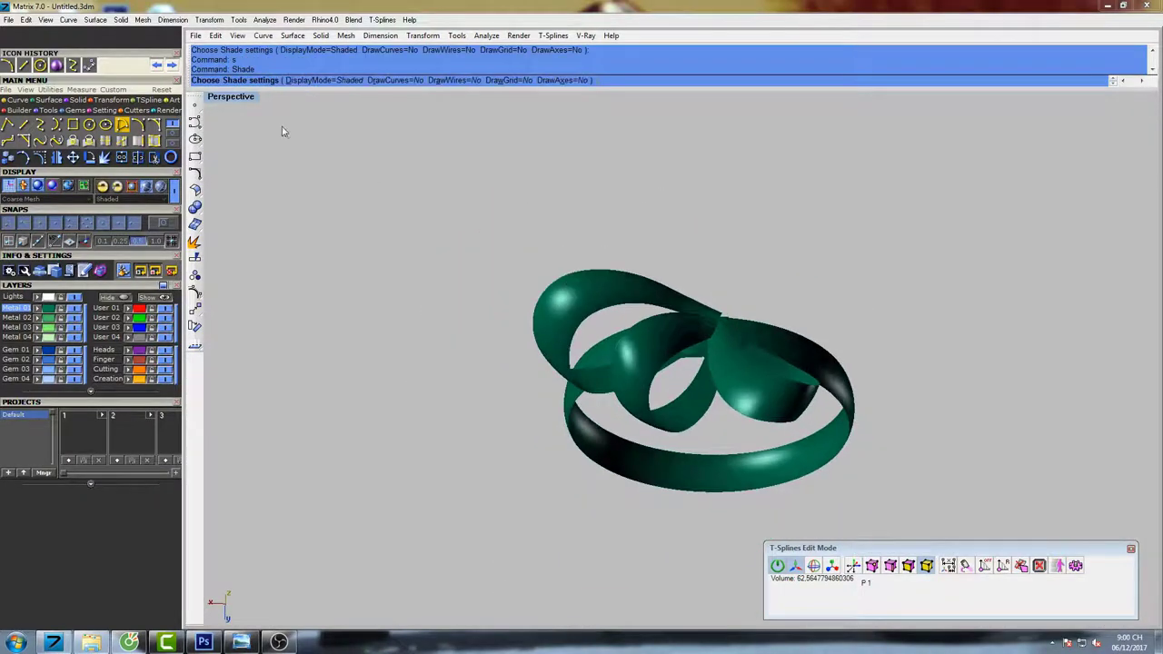
key(ctrl+F1)
scroll(582, 264, down, 6)
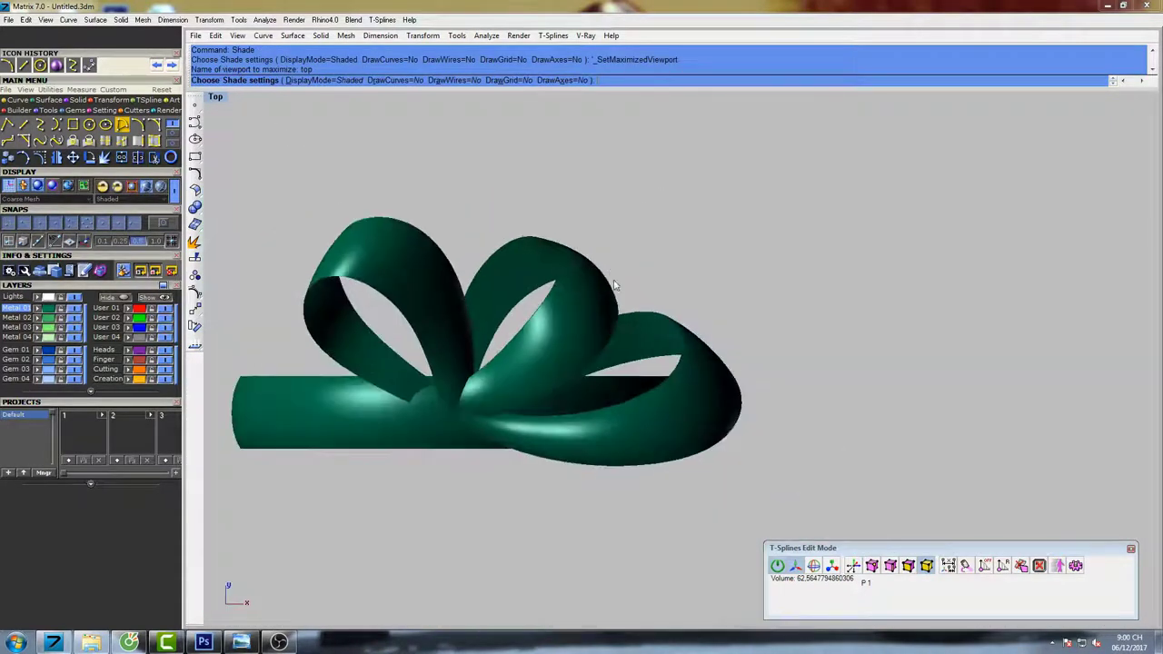
right_drag(612, 283, 637, 277)
scroll(750, 321, up, 4)
right_drag(750, 321, 736, 302)
key(Escape)
scroll(734, 350, up, 2)
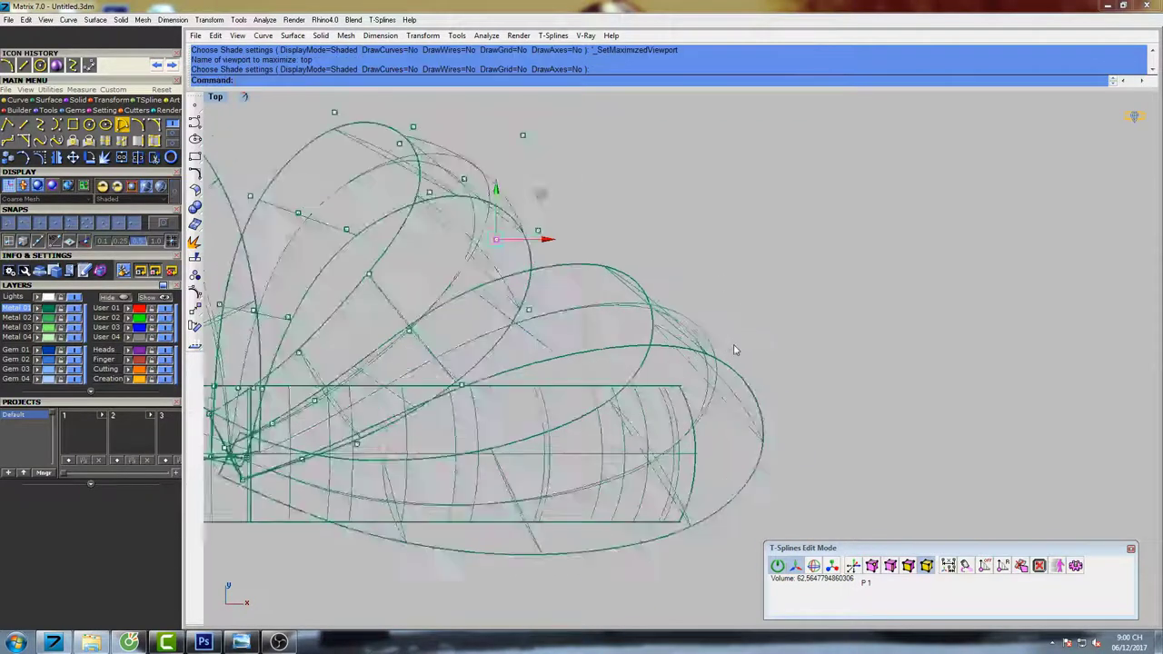
Show the right ribbon loop's surface control points and pull the central point at its outer bend outward.
scroll(733, 347, up, 4)
click(699, 342)
right_drag(746, 350, 735, 315)
key(F10)
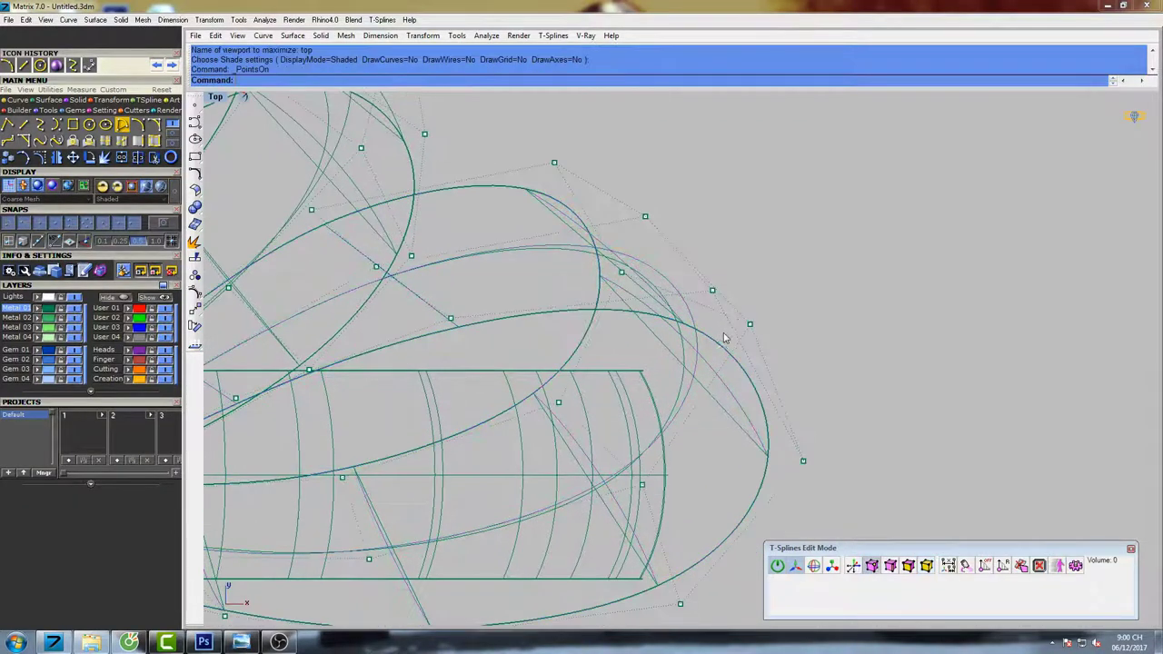
click(749, 323)
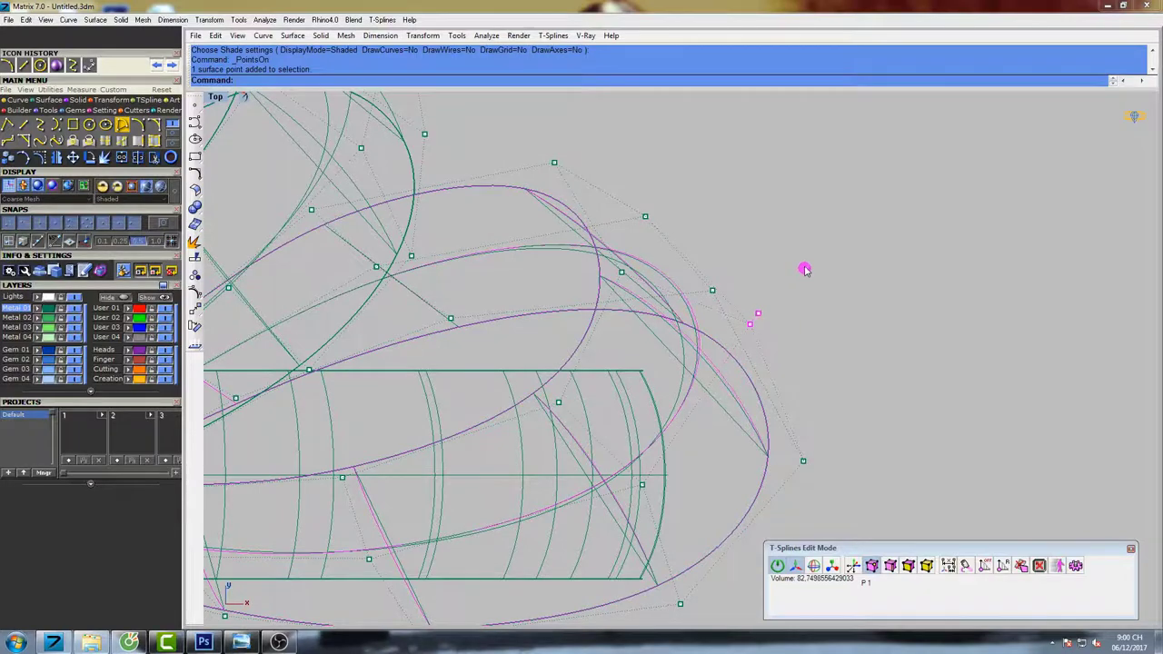
drag(808, 267, 807, 267)
Show the left ribbon loop's surface control points and pull the central point at its outer bend outward.
scroll(807, 267, down, 6)
right_drag(501, 228, 698, 388)
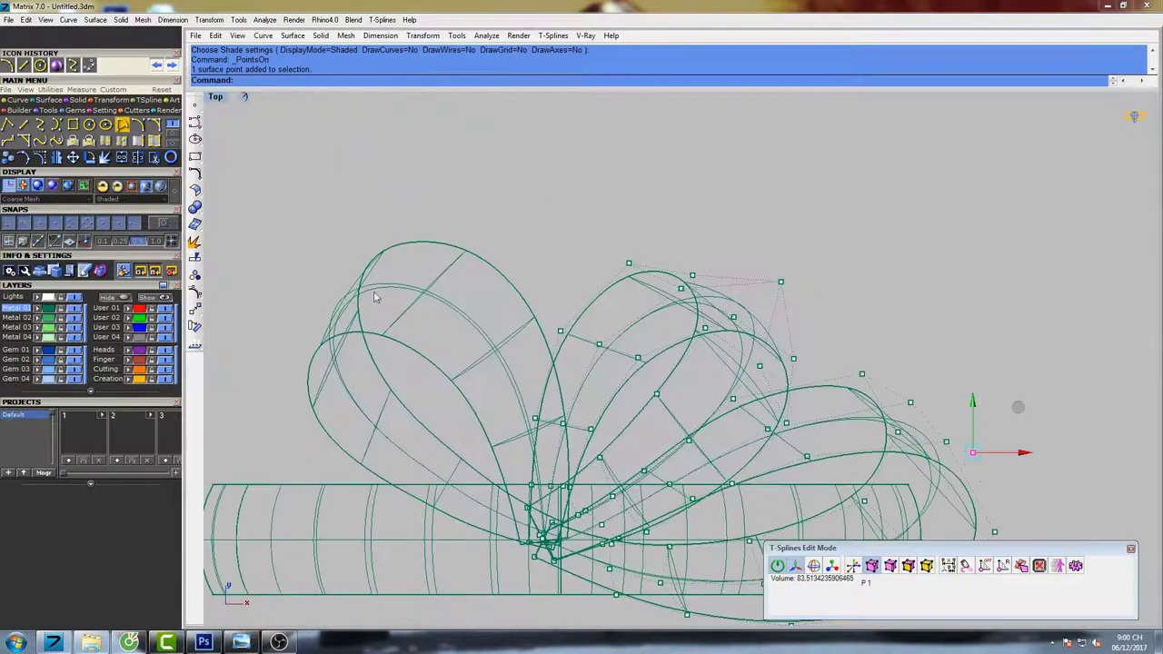
right_drag(350, 296, 415, 292)
scroll(414, 291, up, 2)
click(418, 290)
key(F10)
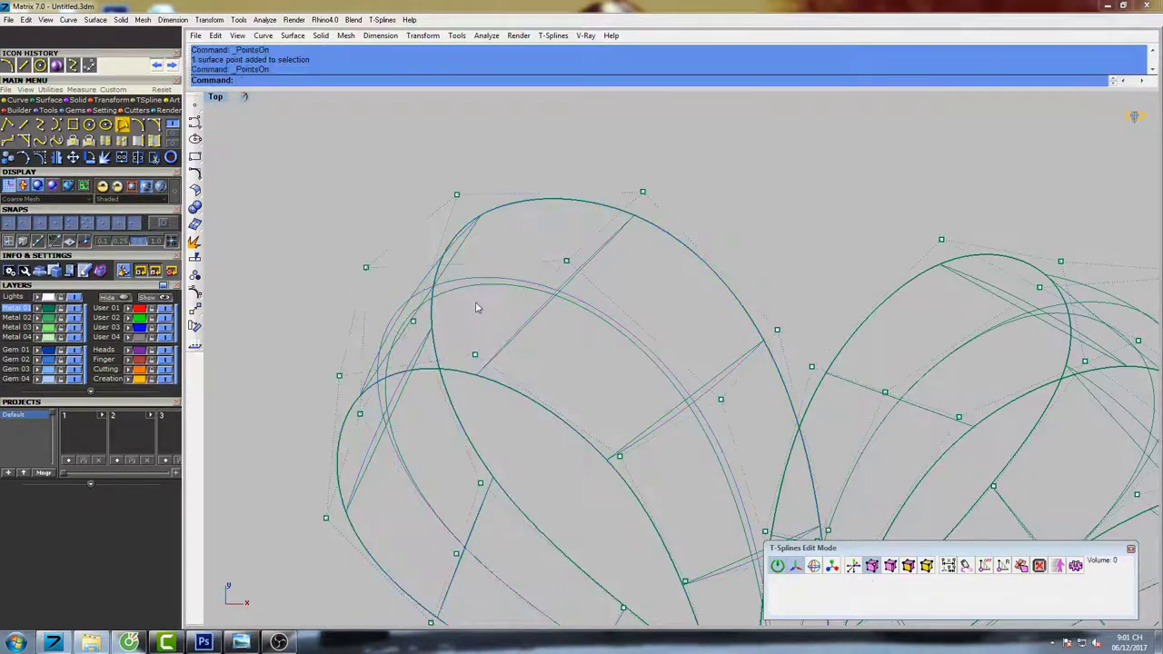
mouse_move(375, 267)
mouse_down()
mouse_move(399, 224)
mouse_move(389, 216)
mouse_up()
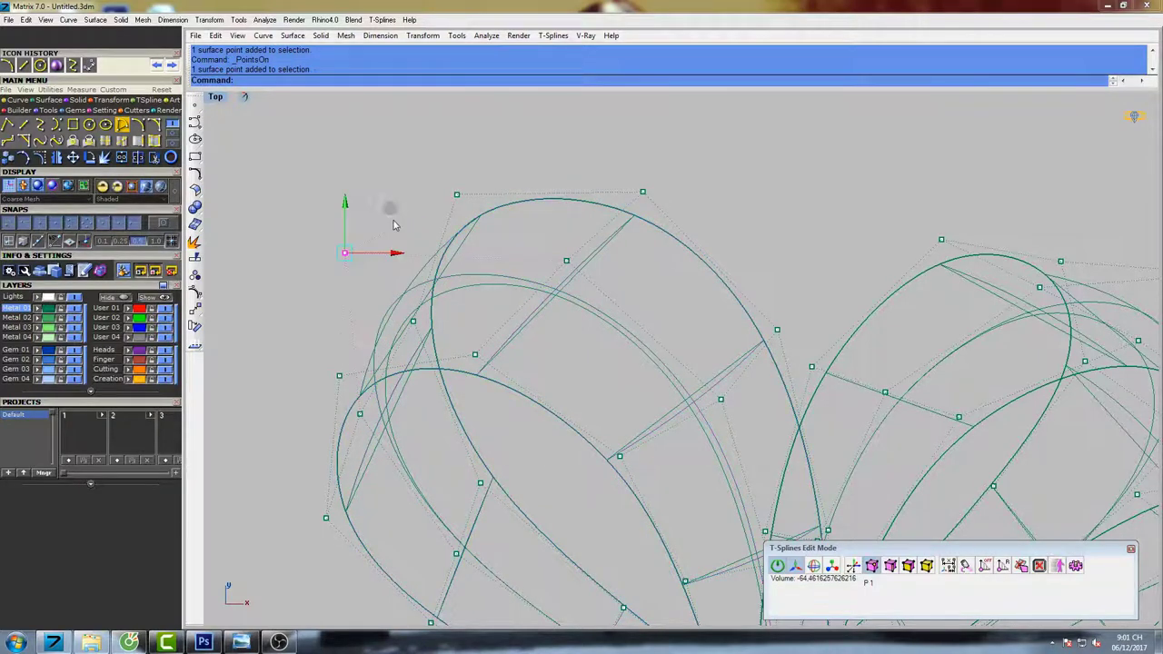
Preview the bow shaded in the Top view, and turn the loops' control points off in the Perspective view.
scroll(396, 223, down, 8)
text(s)
key(space)
scroll(481, 260, down, 4)
right_drag(486, 262, 469, 266)
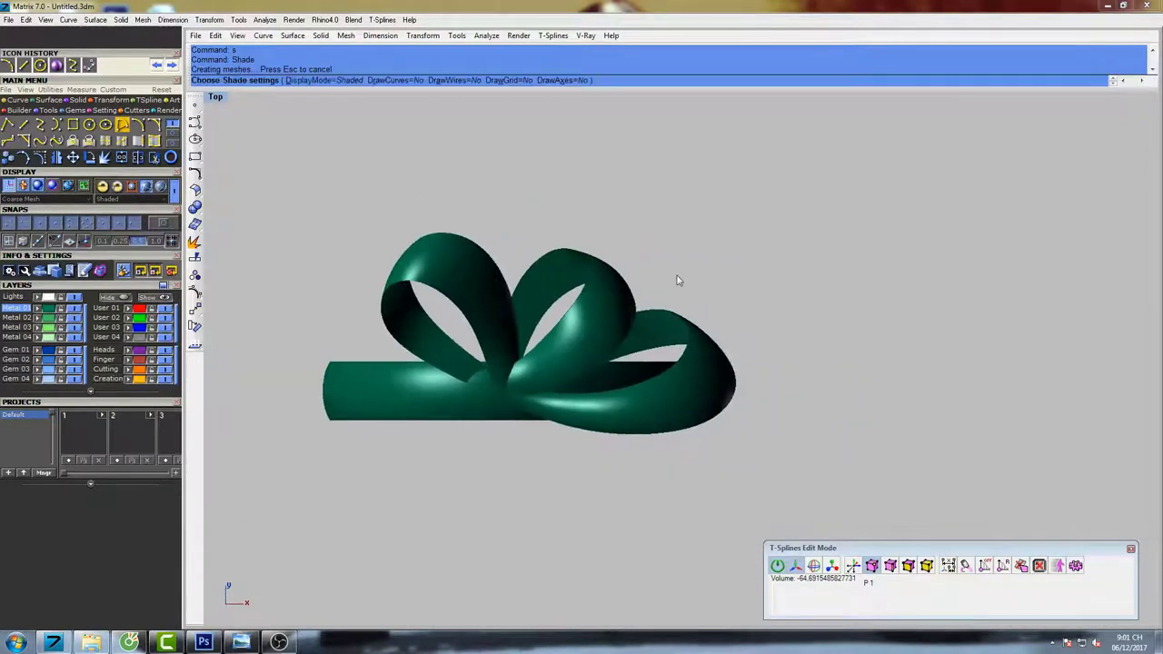
mouse_move(677, 276)
right_down()
mouse_move(648, 266)
mouse_move(656, 236)
mouse_move(603, 322)
mouse_move(677, 292)
right_up()
key(ctrl+F4)
key(Escape)
key(Escape)
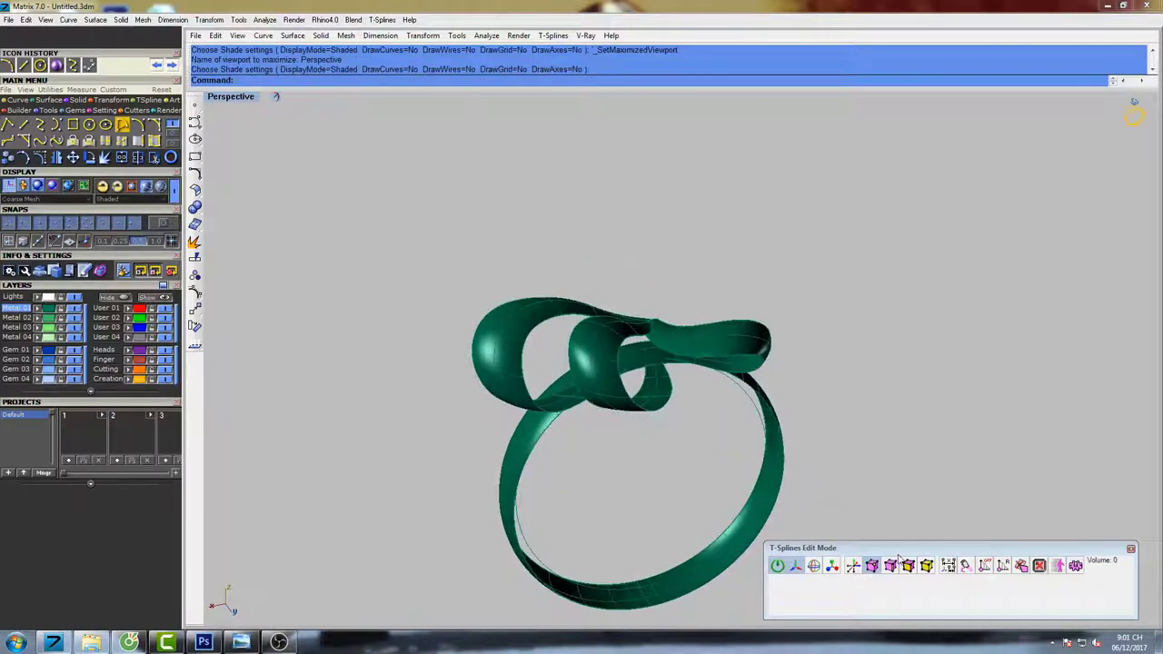
key(Escape)
shift+right_drag(418, 233, 904, 311)
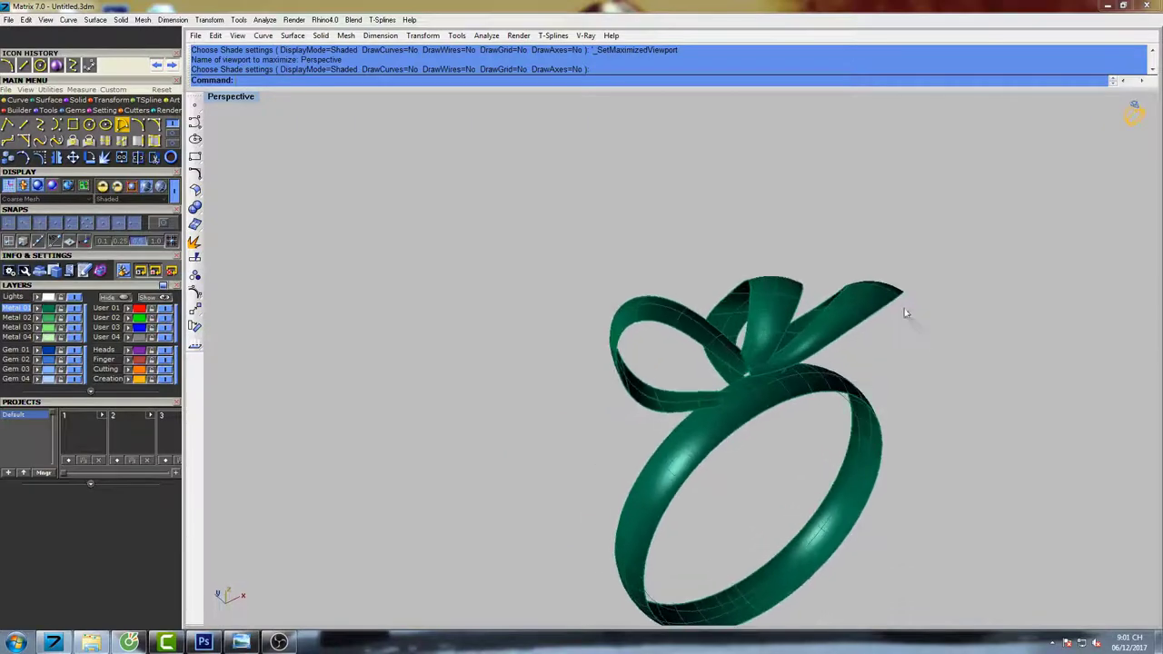
Offset the left ribbon loop's surface inward by 0.65 with the Solid and Loose options.
scroll(661, 394, up, 6)
right_drag(651, 394, 686, 329)
click(605, 378)
click(638, 402)
text(Offset)
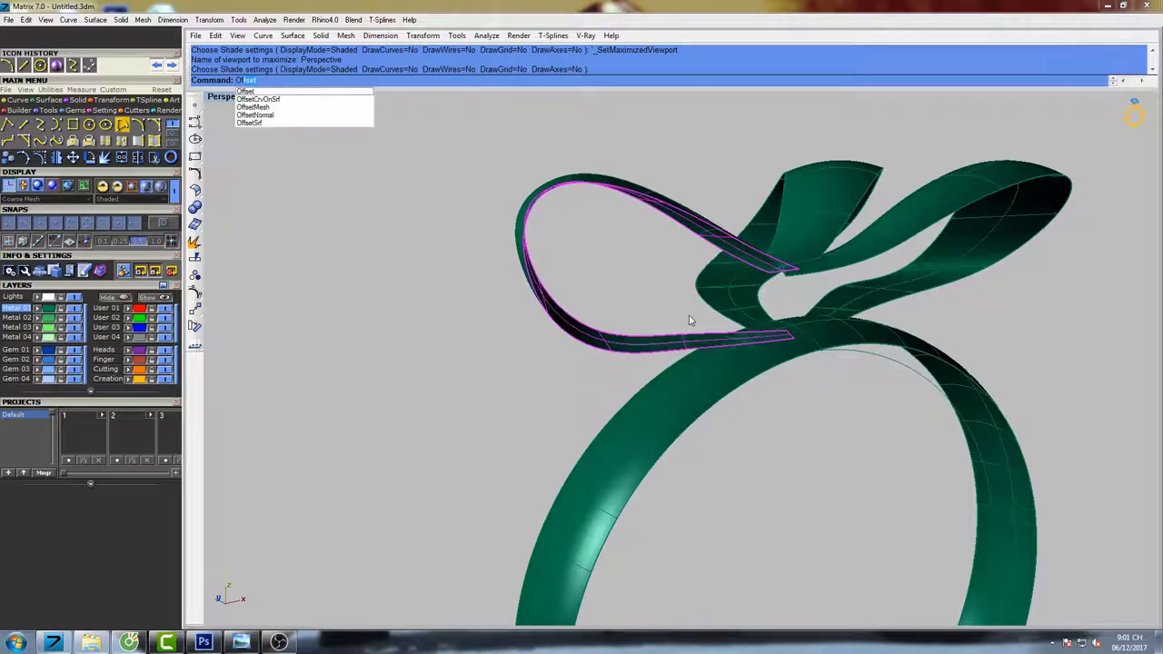
click(258, 124)
right_drag(621, 349, 714, 338)
click(319, 81)
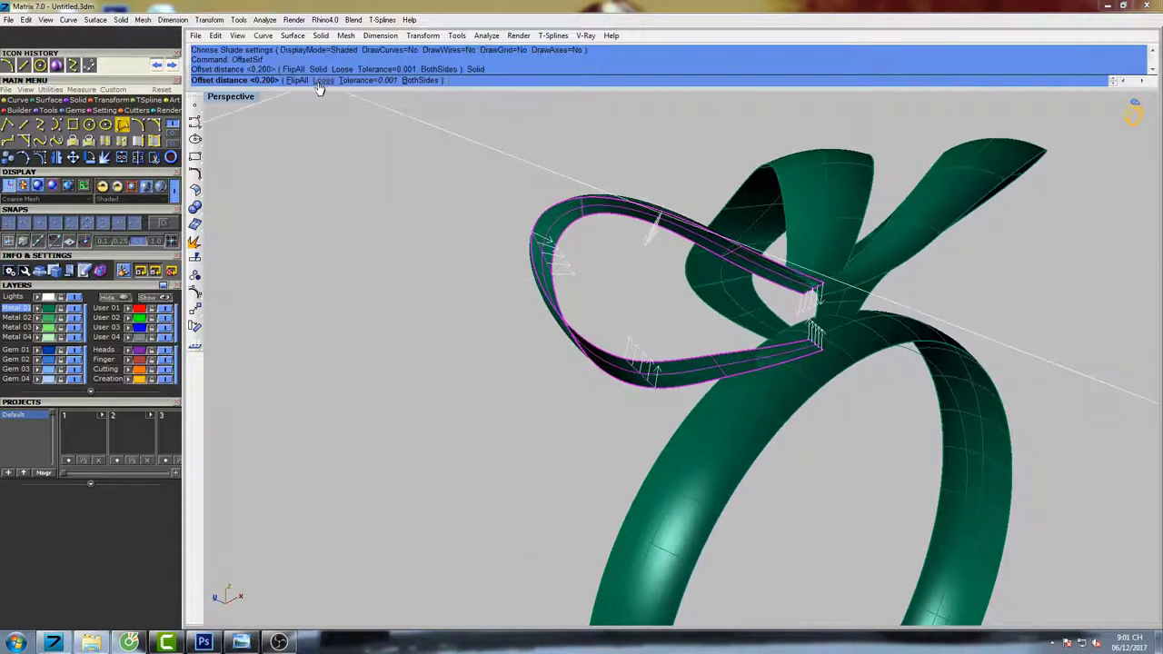
click(325, 81)
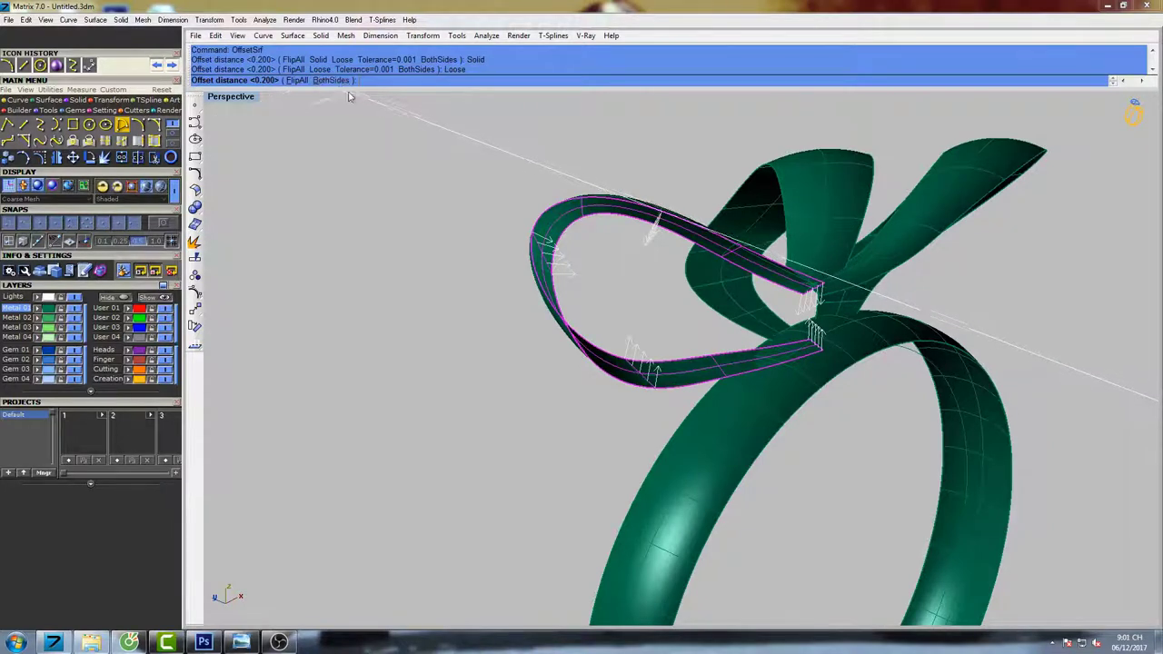
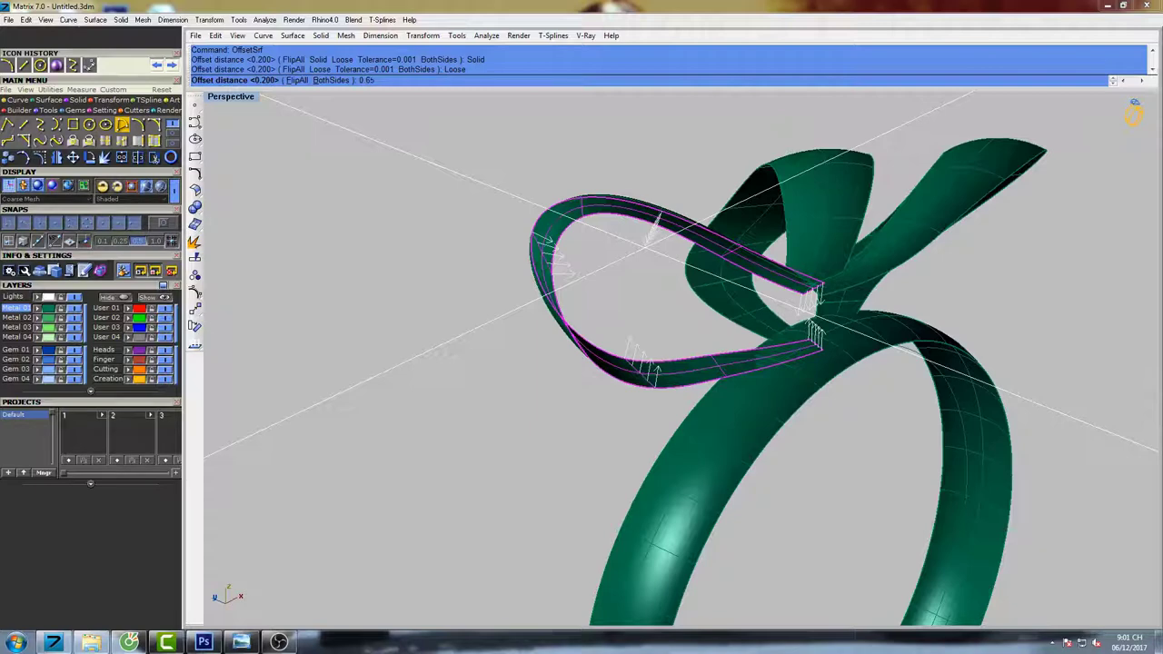
key(Return)
right_drag(648, 264, 619, 290)
click(620, 290)
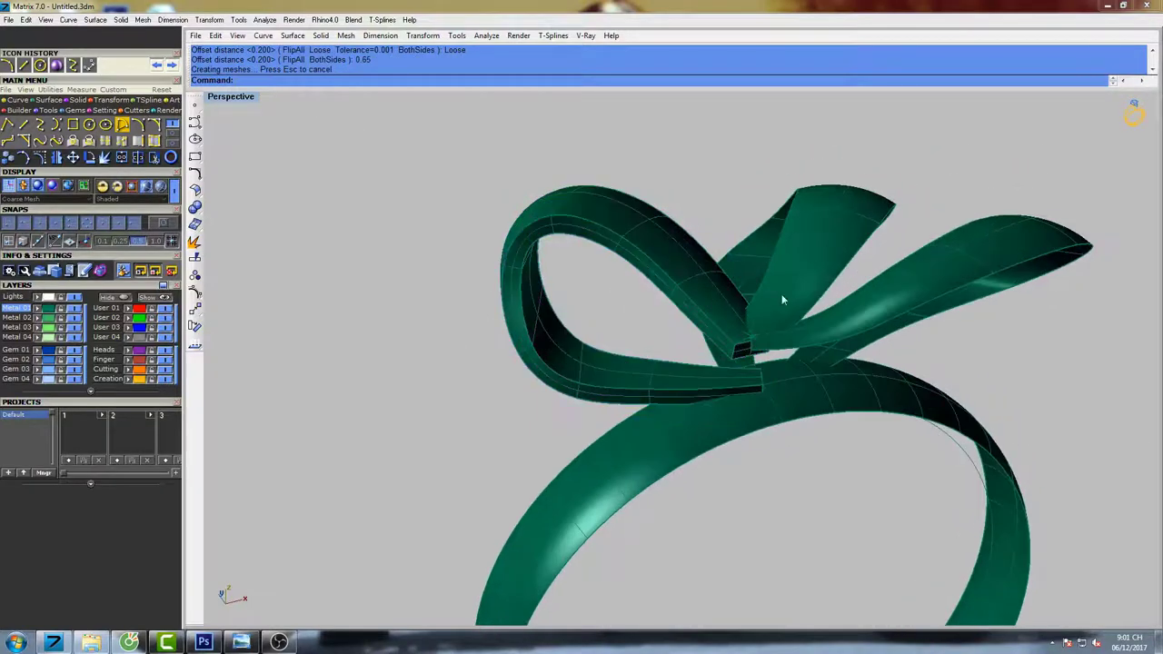
Offset the middle ribbon loop's surface by 0.65 as a loose solid, flipping the direction inward.
right_drag(781, 295, 627, 283)
click(608, 304)
right_click(641, 316)
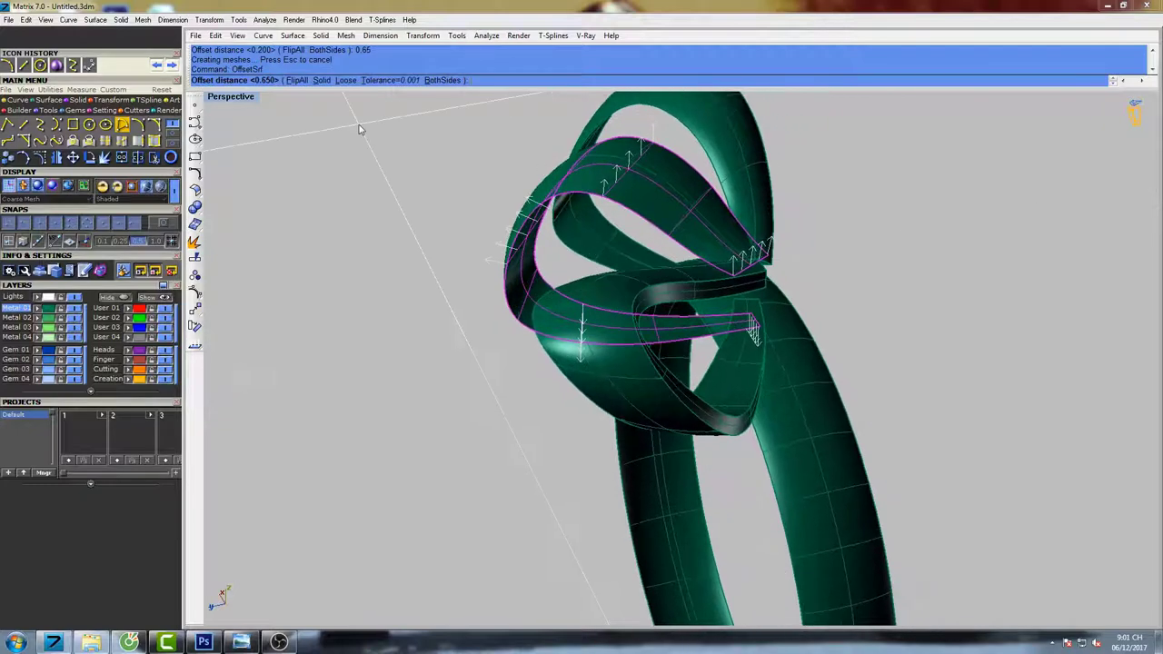
click(296, 82)
click(323, 84)
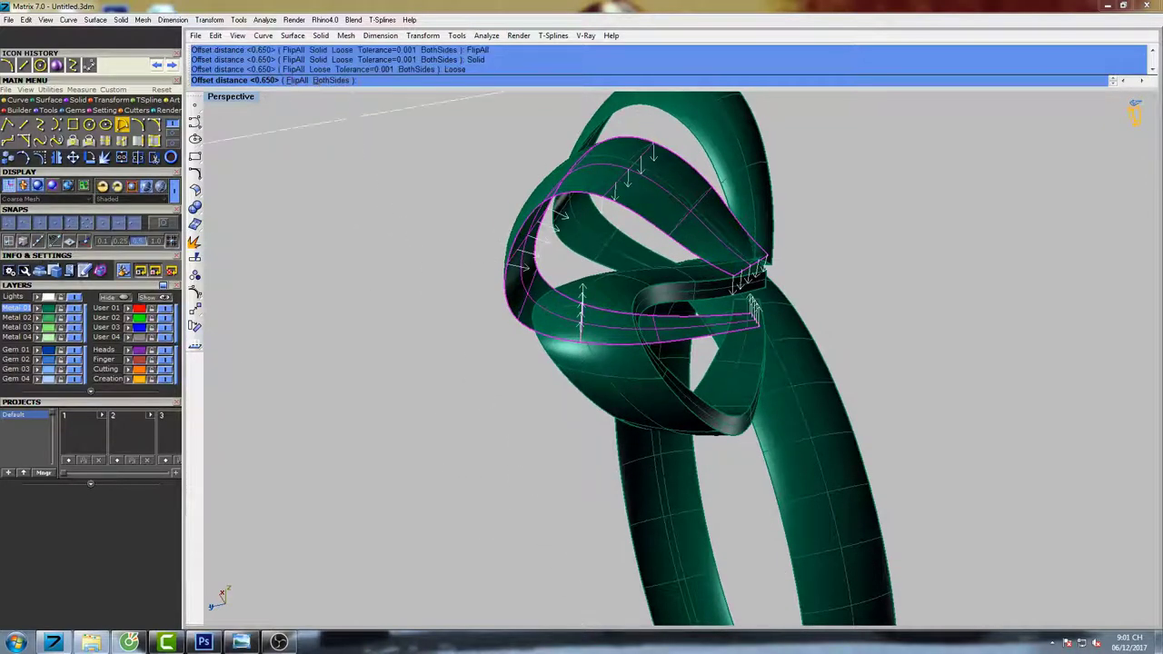
right_click(727, 260)
mouse_move(724, 255)
right_down()
mouse_move(694, 227)
mouse_move(737, 242)
right_up()
scroll(532, 308, up, 4)
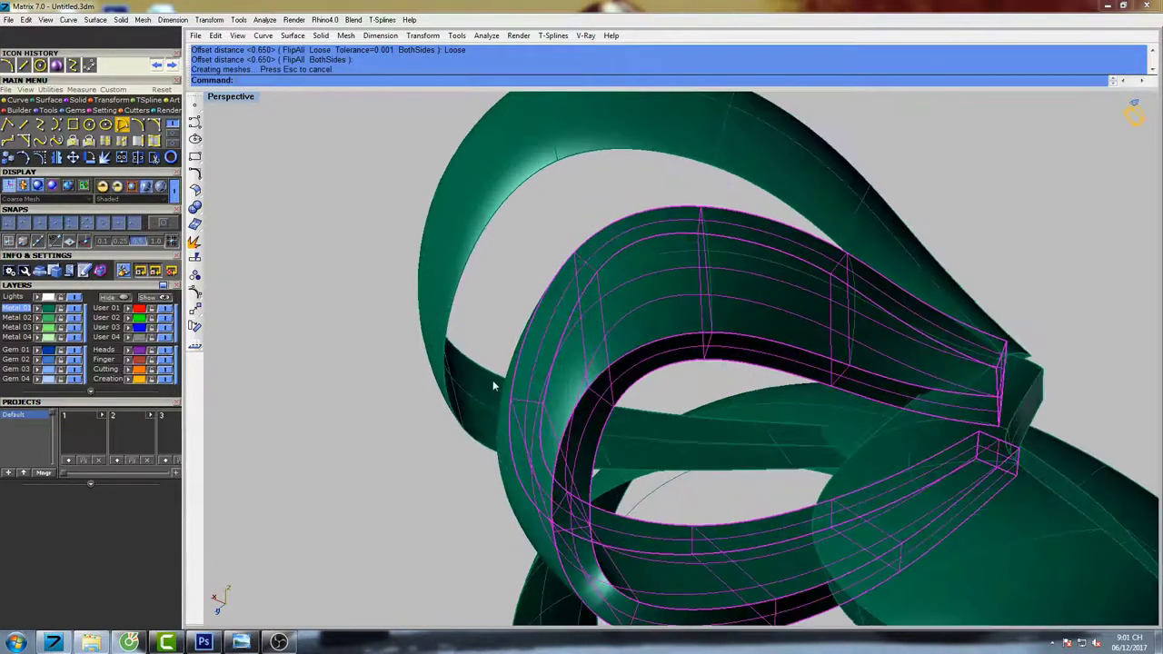
Offset the right ribbon loop's surface by 0.65 as a loose solid, flipping the direction inward.
click(483, 389)
right_click(525, 329)
right_drag(530, 330, 506, 309)
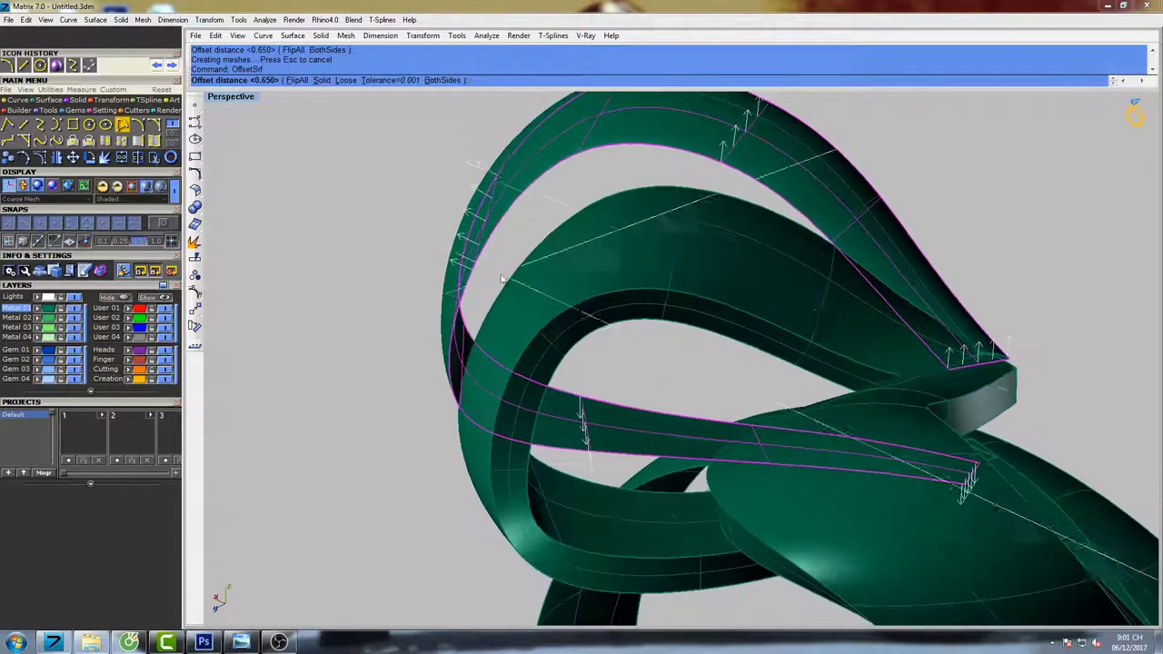
click(304, 82)
click(321, 79)
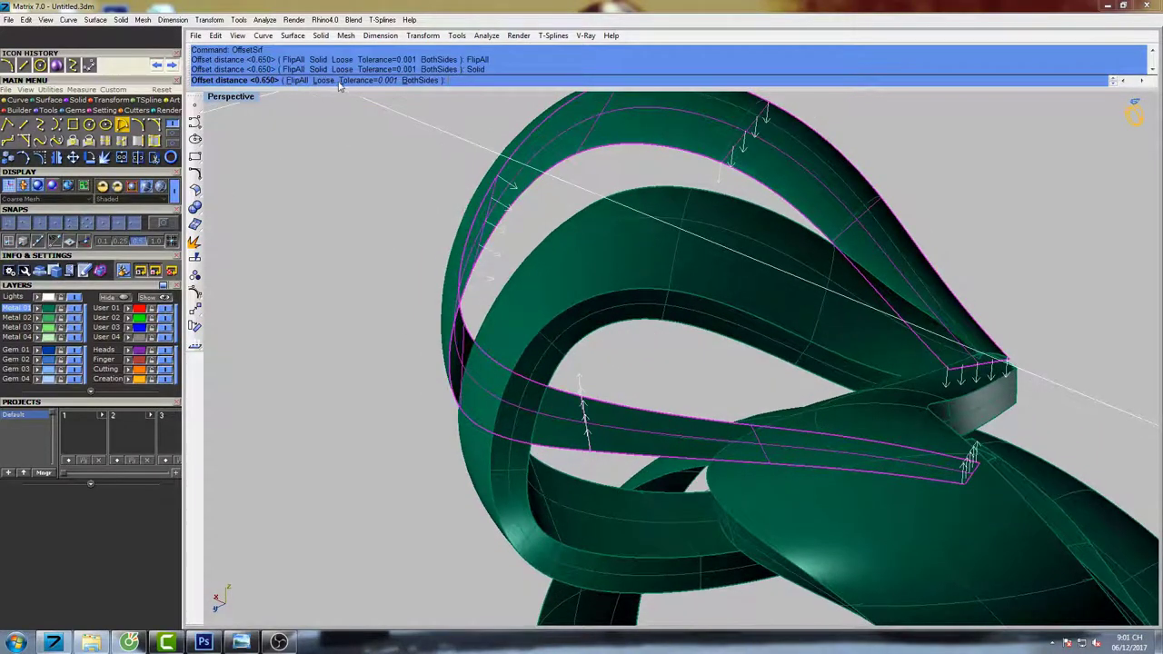
click(329, 82)
mouse_move(547, 223)
right_down()
mouse_move(646, 288)
mouse_move(640, 302)
mouse_move(571, 273)
mouse_move(625, 287)
mouse_move(607, 276)
right_up()
right_click(599, 251)
scroll(600, 251, down, 8)
key(Escape)
Check the thickened loops in a shaded Top view and explode the right ribbon loop's solid into separate surfaces.
key(ctrl+F1)
text(s)
key(space)
key(Escape)
scroll(592, 253, up, 6)
key(ctrl+F4)
click(574, 187)
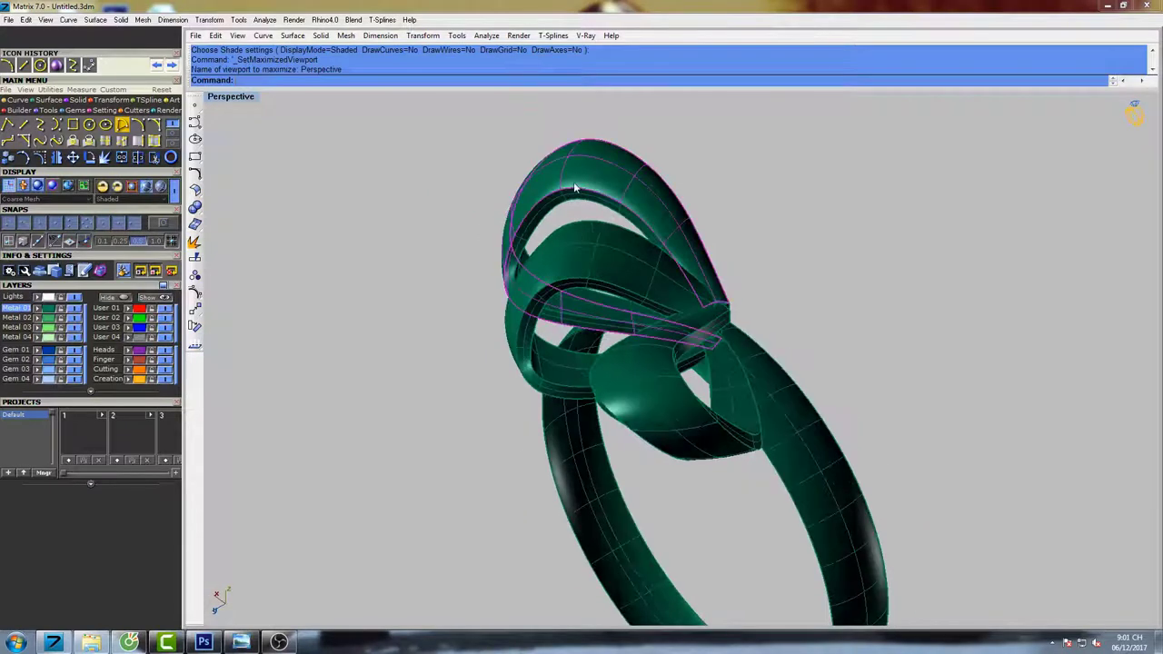
right_drag(688, 292, 652, 267)
scroll(727, 306, up, 4)
scroll(651, 267, up, 4)
key(Escape)
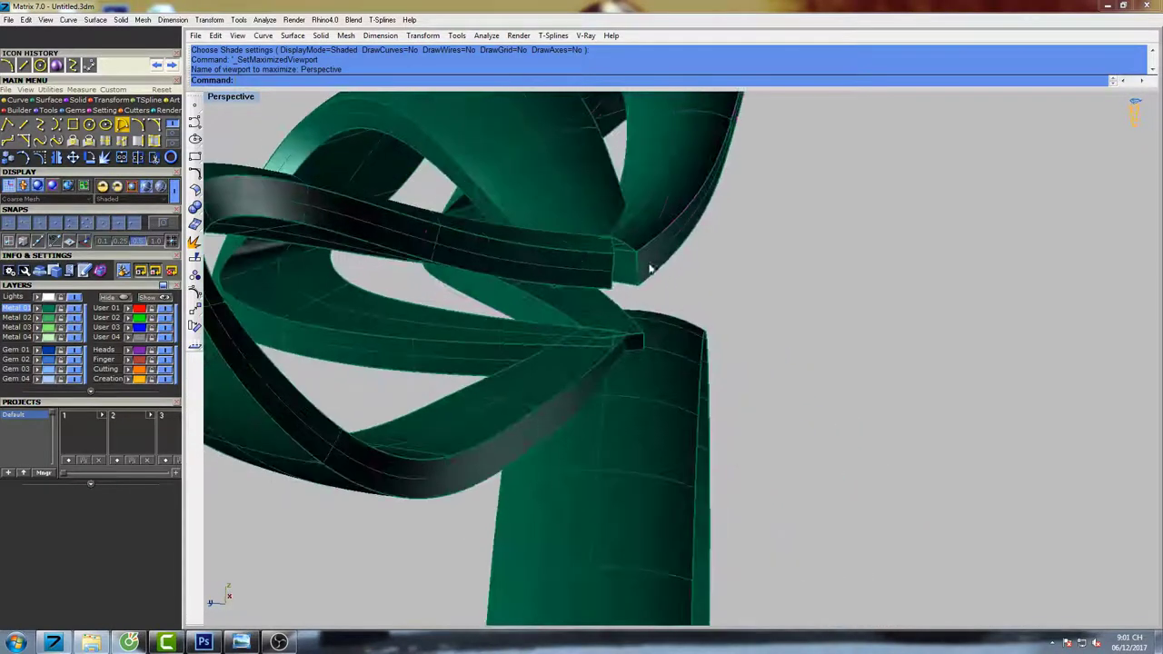
click(646, 267)
click(196, 245)
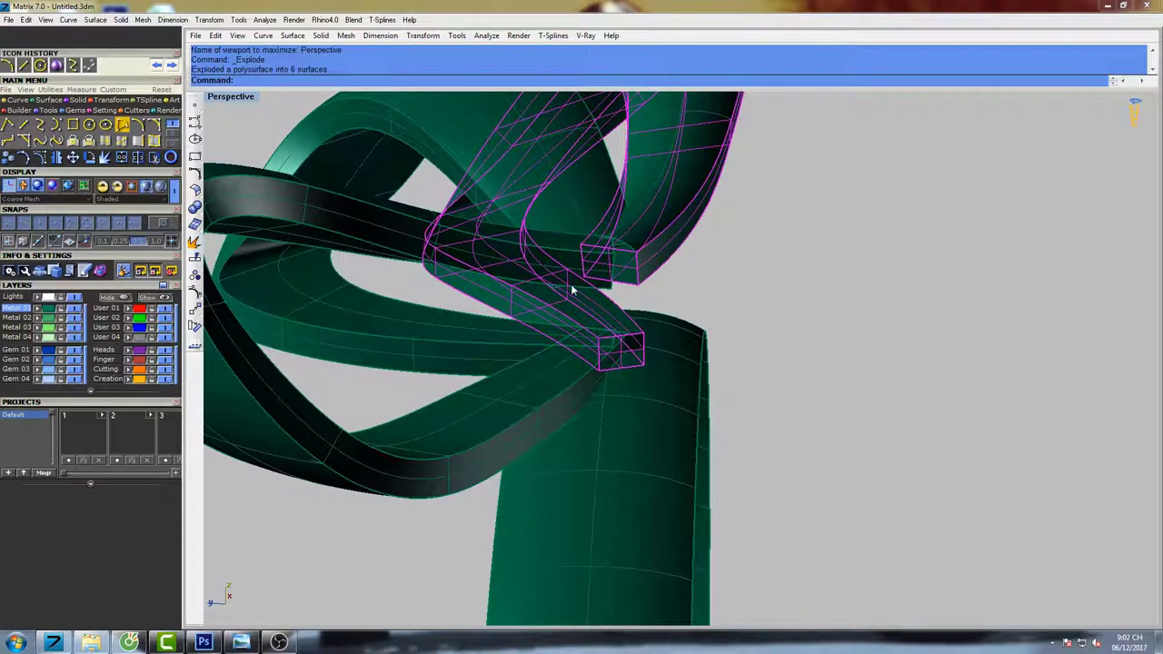
Delete the exploded right ribbon loop's upper end cap together with the full-length ribbon surface ending at that cap.
right_drag(571, 283, 665, 296)
scroll(664, 296, up, 3)
key(Escape)
shift+click(658, 276)
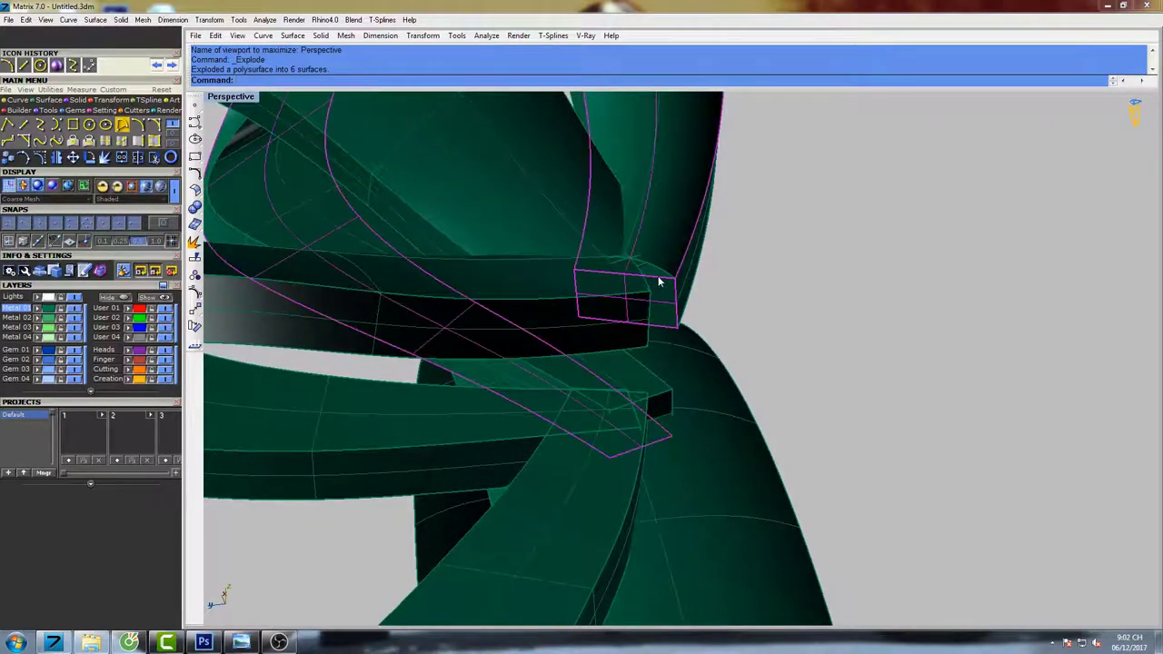
key(Return)
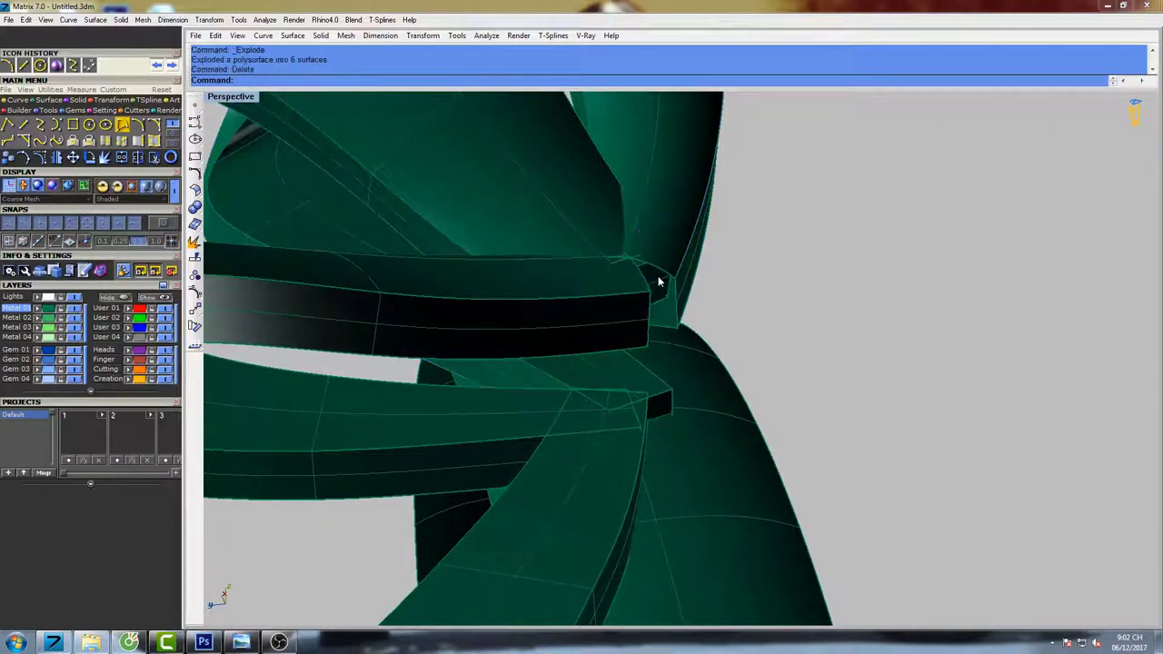
Explode the left ribbon loop's solid and delete its upper end cap and the full-length ribbon surface ending there.
scroll(658, 283, down, 5)
right_drag(658, 287, 554, 388)
scroll(618, 280, up, 6)
click(496, 208)
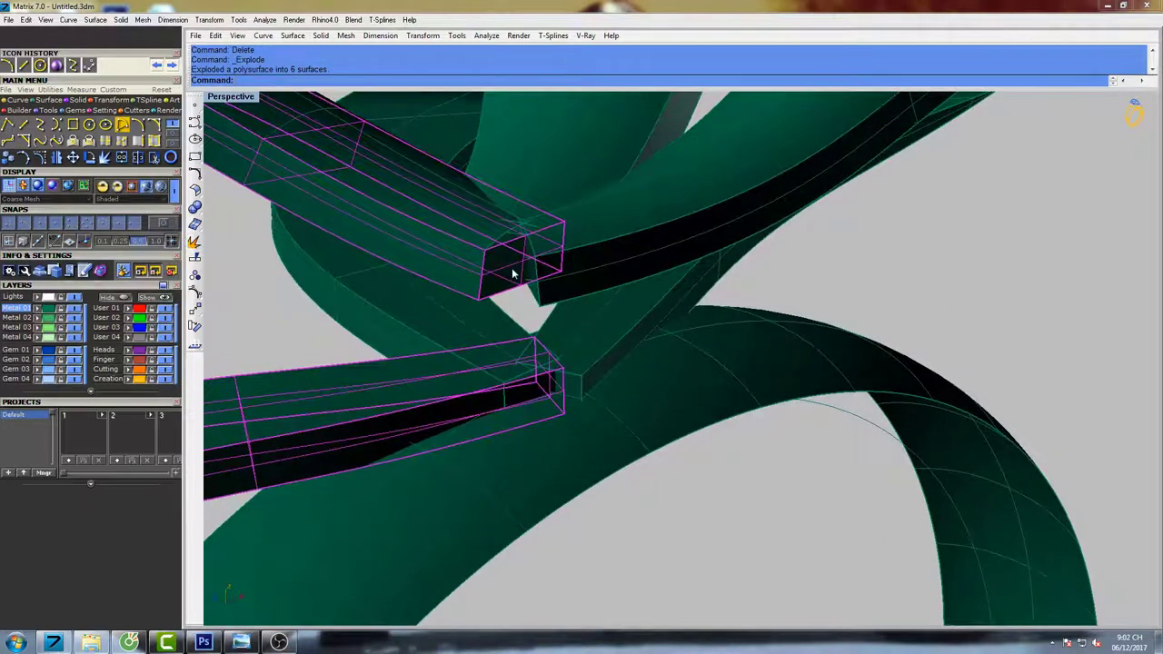
click(512, 273)
scroll(511, 245, up, 7)
shift+click(514, 234)
scroll(521, 255, down, 12)
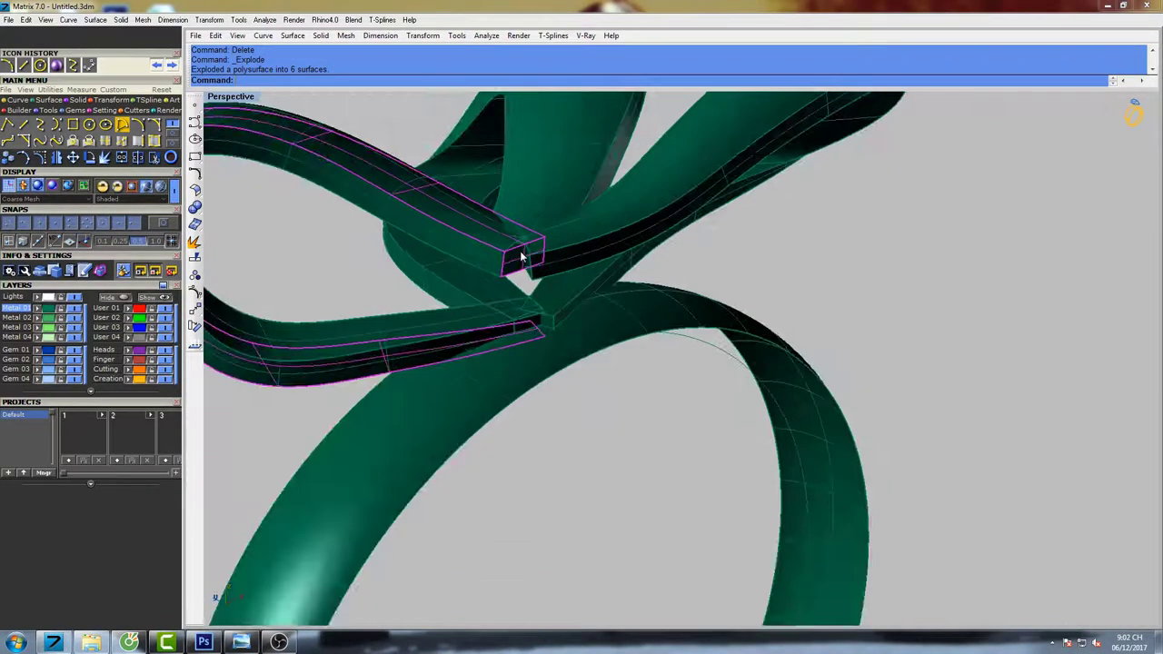
key(Return)
Explode the middle ribbon loop's solid and delete its upper end cap with the adjoining full-length ribbon surface.
right_drag(528, 291, 554, 306)
click(509, 236)
right_drag(510, 236, 573, 264)
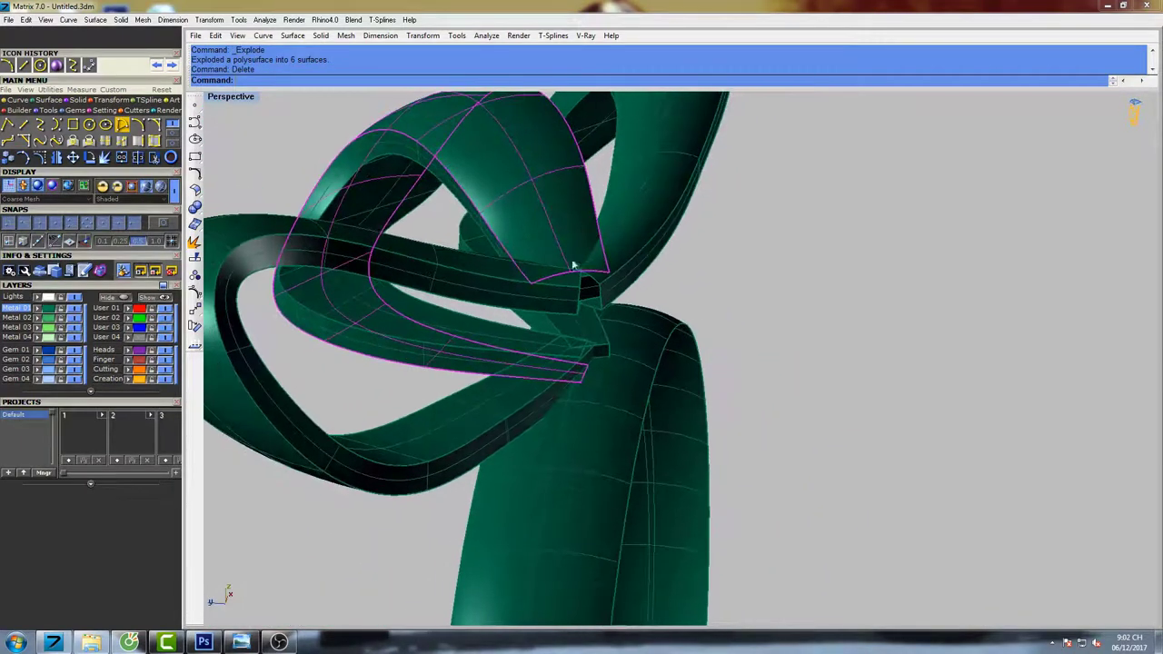
right_drag(445, 324, 226, 233)
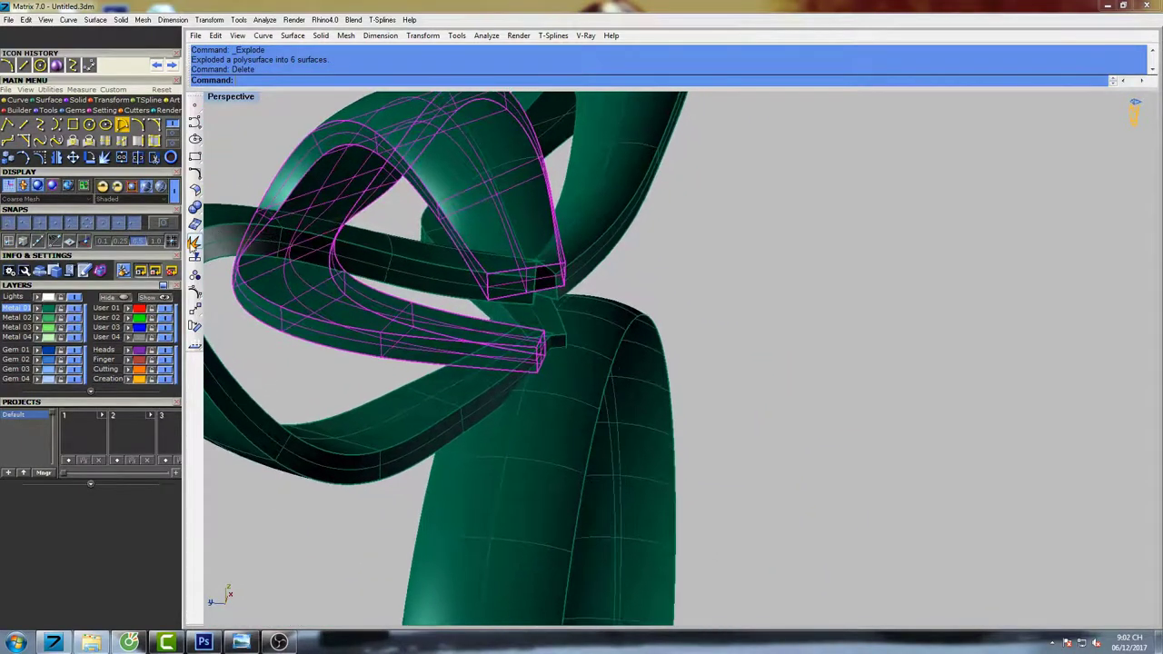
click(194, 244)
right_drag(472, 333, 557, 268)
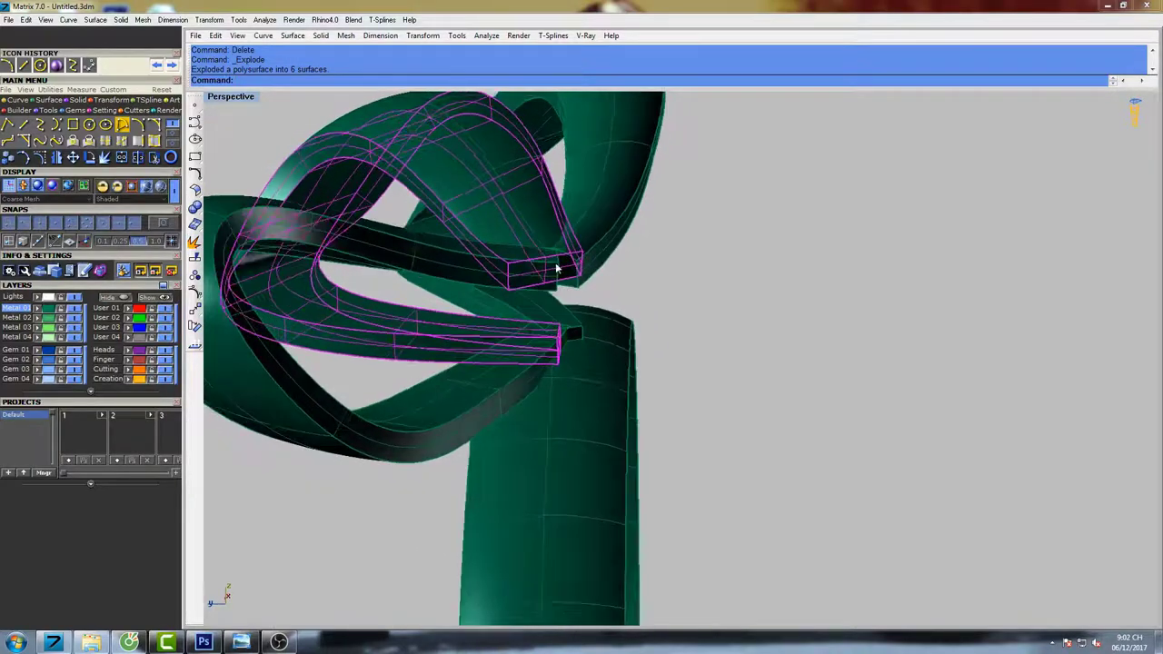
scroll(557, 268, up, 4)
key(Escape)
click(566, 258)
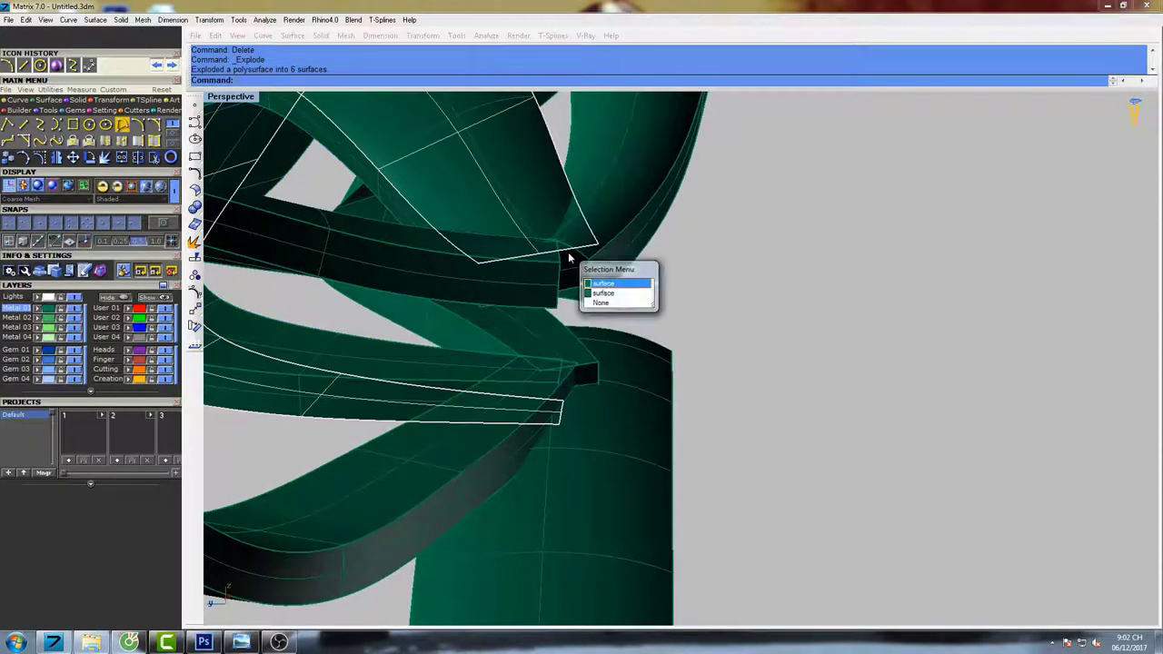
click(595, 285)
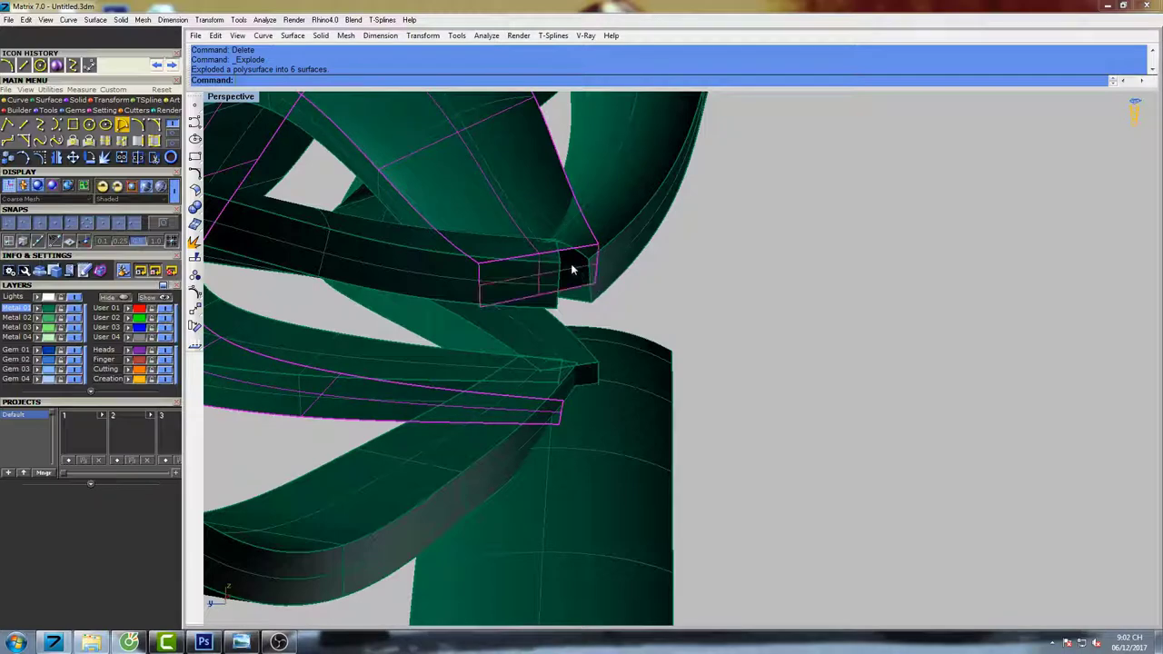
key(Delete)
Select the left ribbon loop's four surfaces, turn on their control points and maximize the Top view.
scroll(589, 285, down, 6)
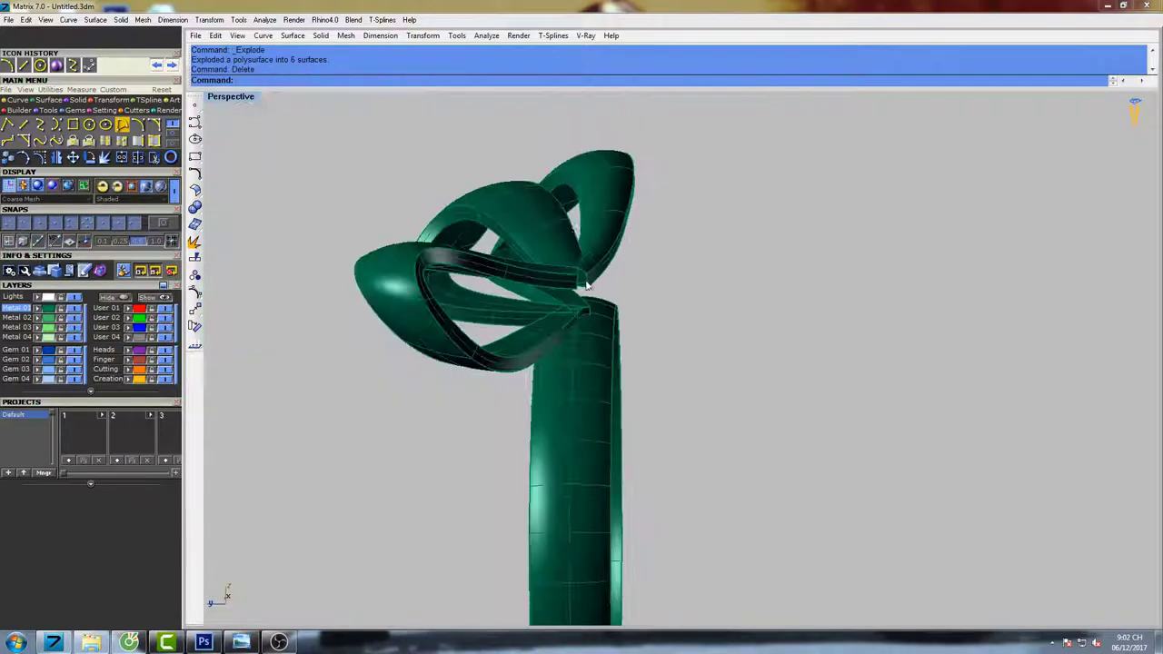
right_drag(585, 232, 453, 382)
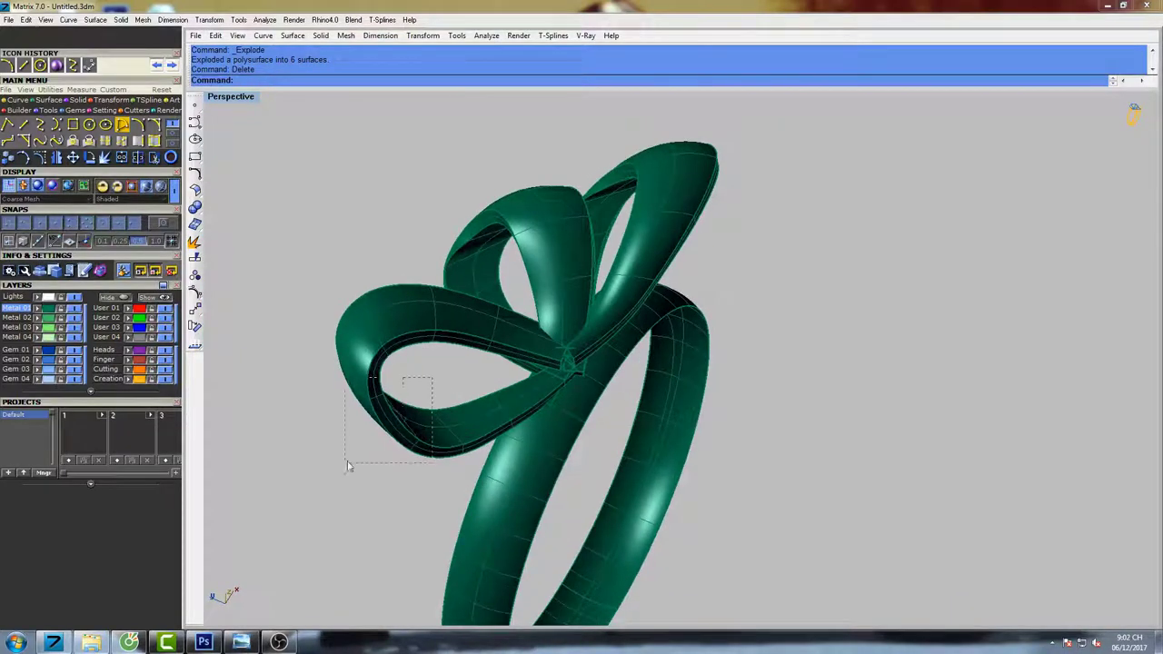
drag(346, 461, 345, 468)
shift+right_drag(506, 379, 470, 368)
double_click(229, 100)
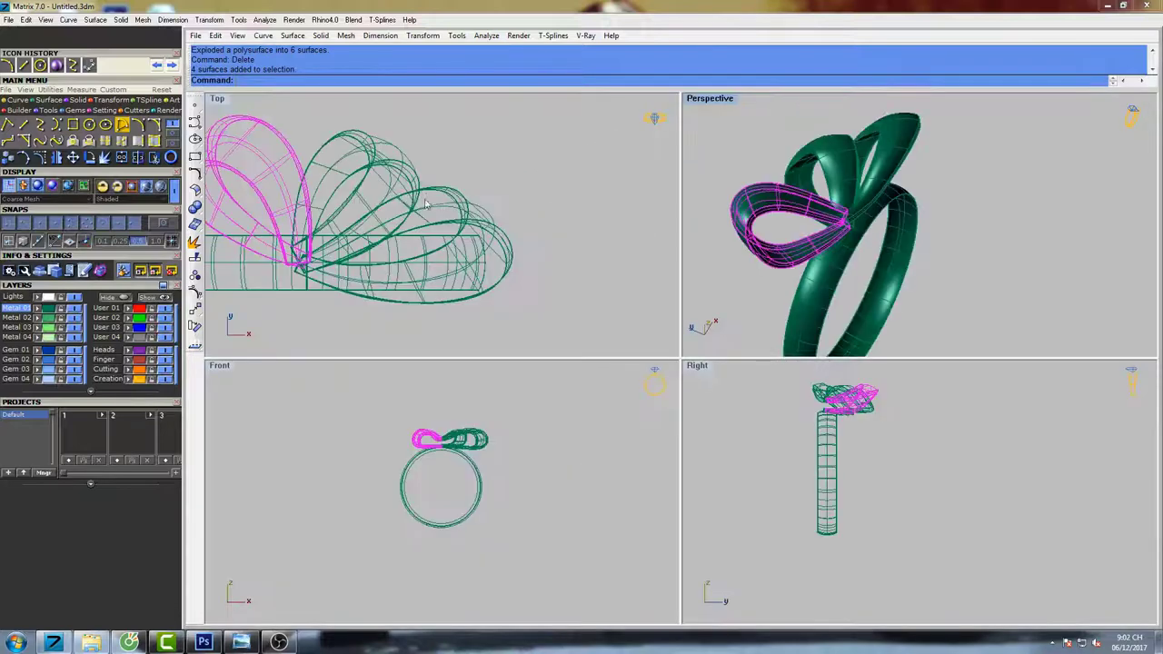
right_drag(394, 225, 510, 241)
right_drag(445, 208, 405, 210)
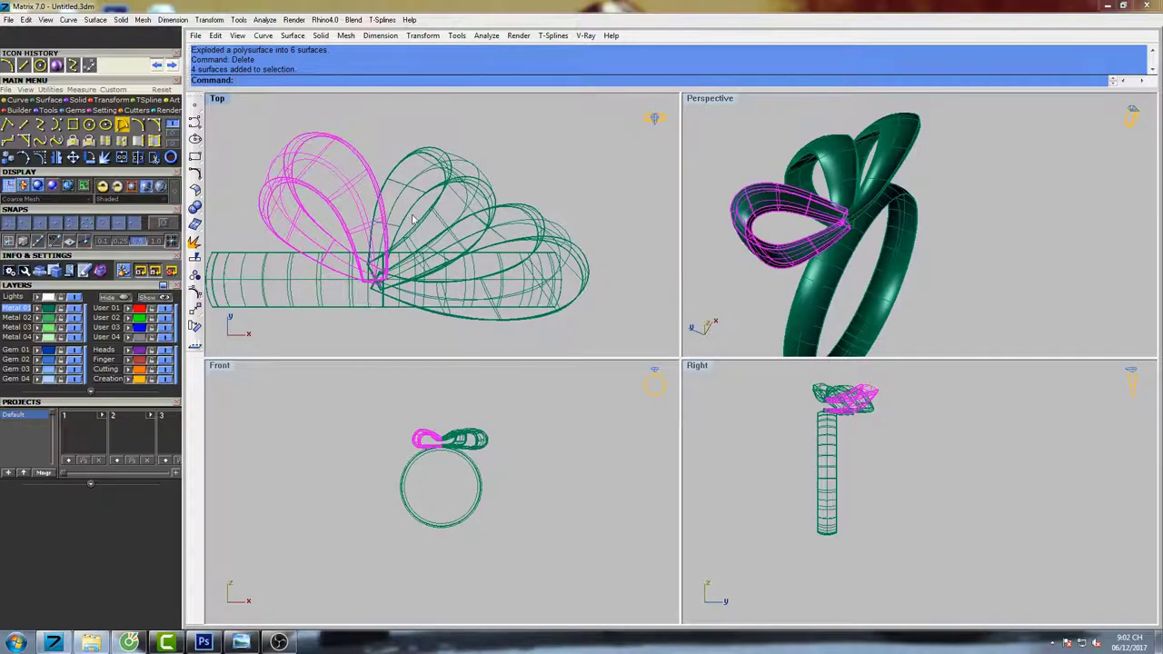
key(F10)
double_click(220, 97)
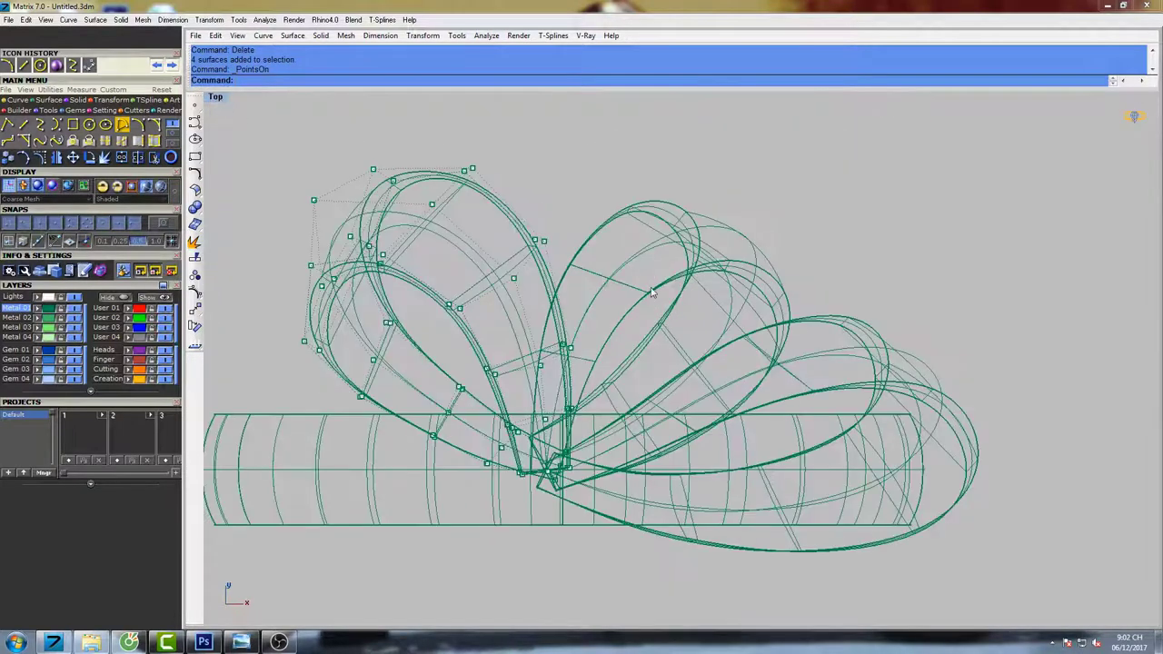
Move the pair of control points above the left loop's opening about 0.136 down and slightly left.
right_drag(652, 292, 605, 287)
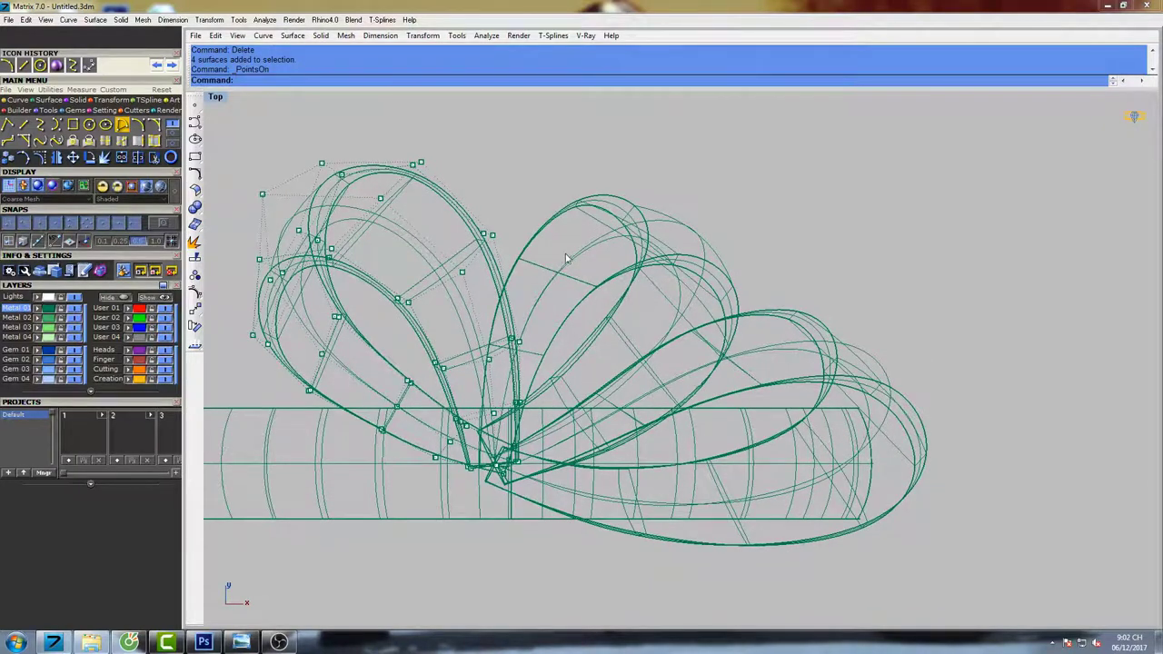
scroll(406, 274, up, 5)
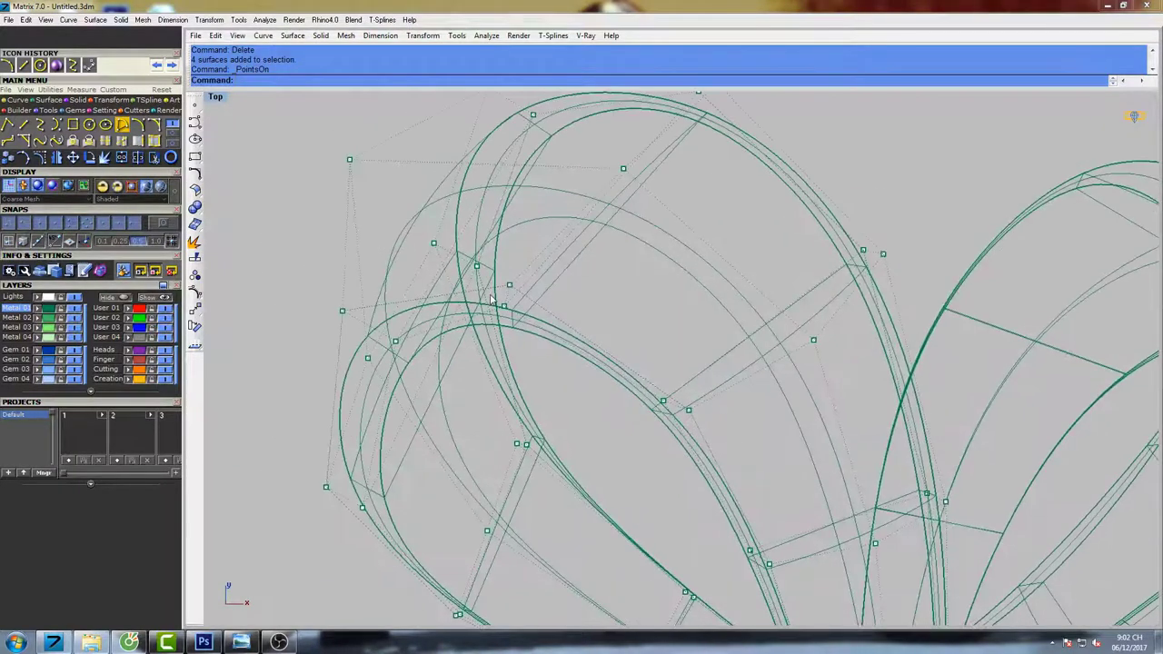
text(Mo)
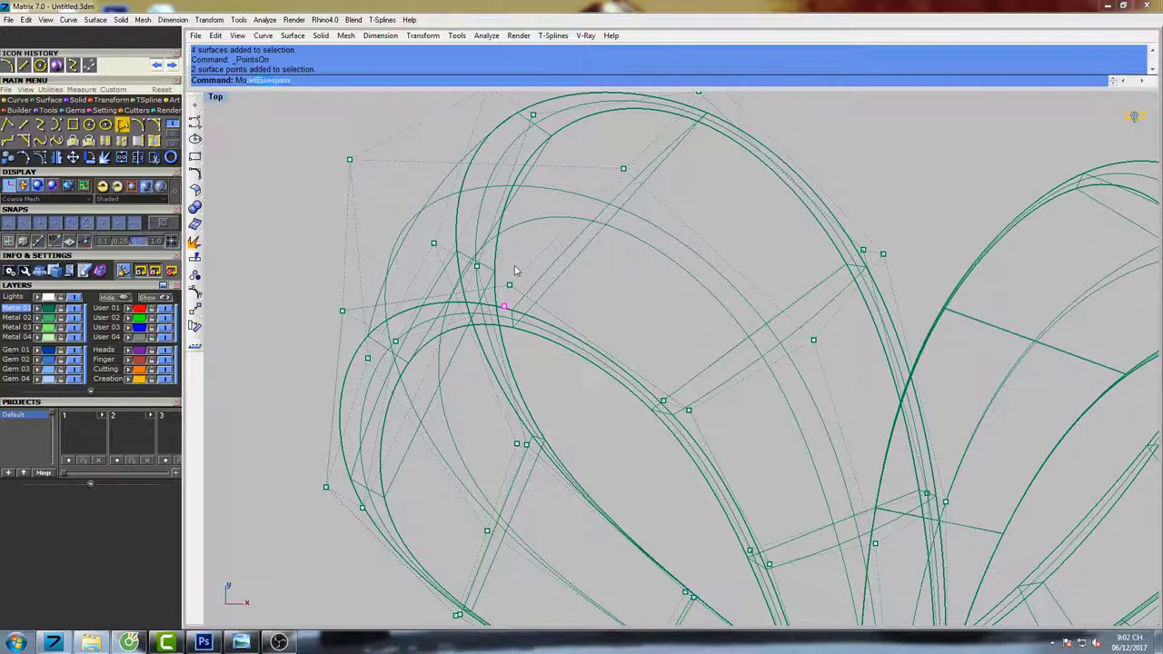
text(ve)
key(Return)
click(554, 233)
click(548, 242)
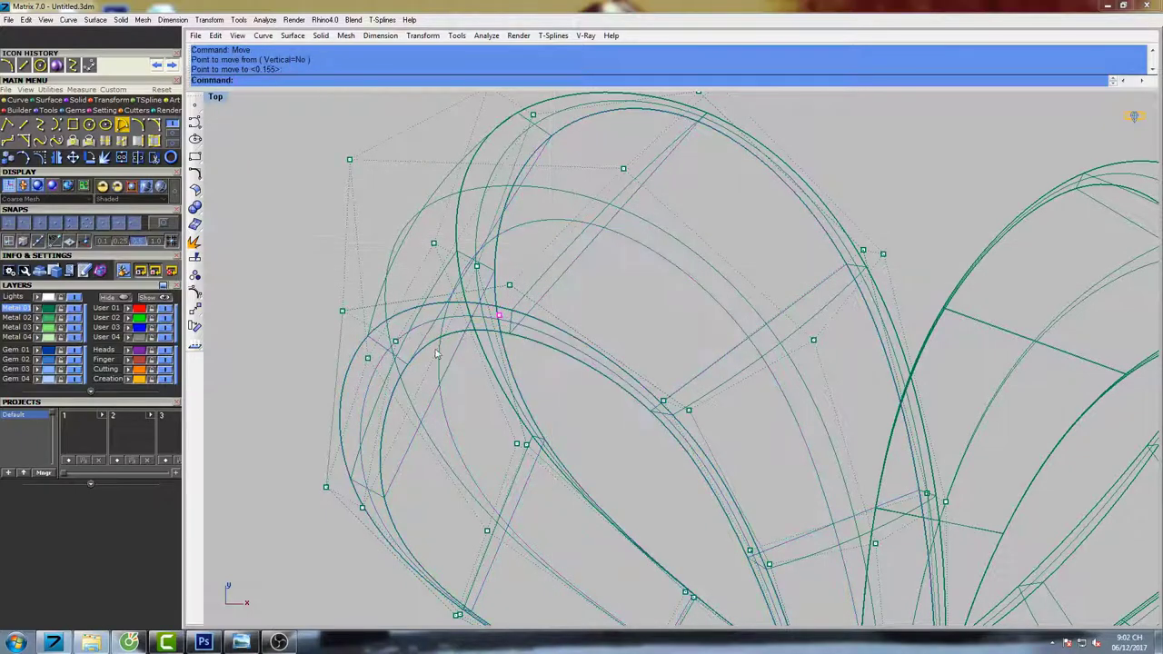
Move the control-point pair at the left loop's upper-left opening edge downward in three nudges, the first two about 0.116 and 0.086.
drag(385, 358, 418, 328)
right_click(421, 327)
click(500, 254)
click(496, 262)
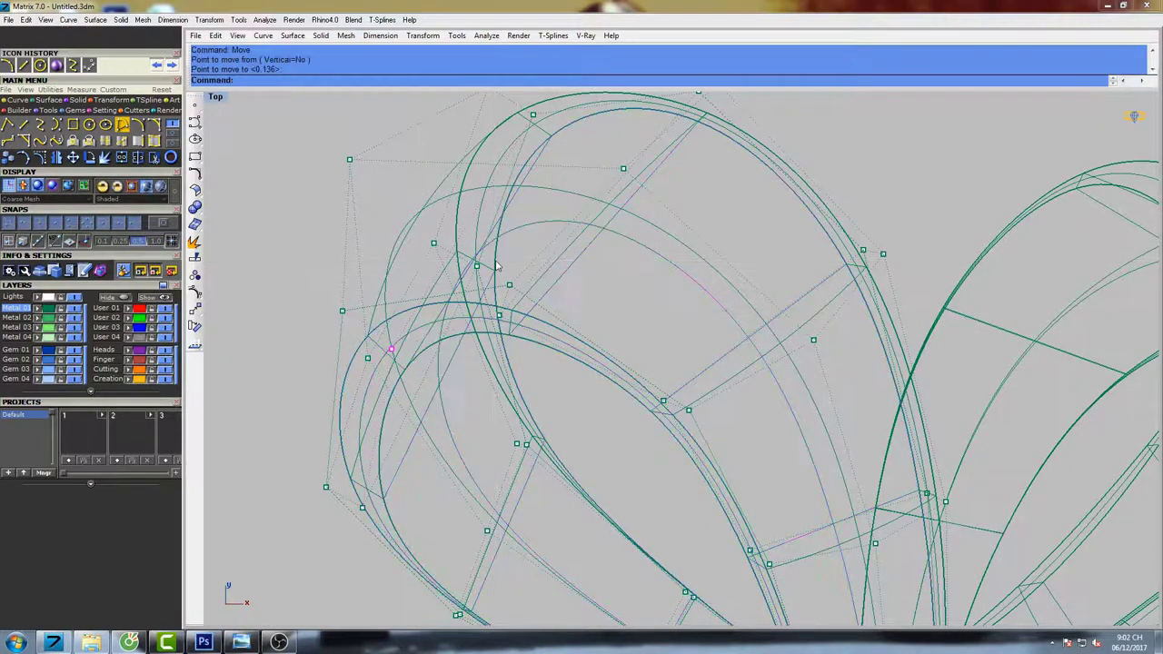
right_click(507, 248)
click(508, 247)
click(506, 253)
right_click(523, 247)
click(550, 229)
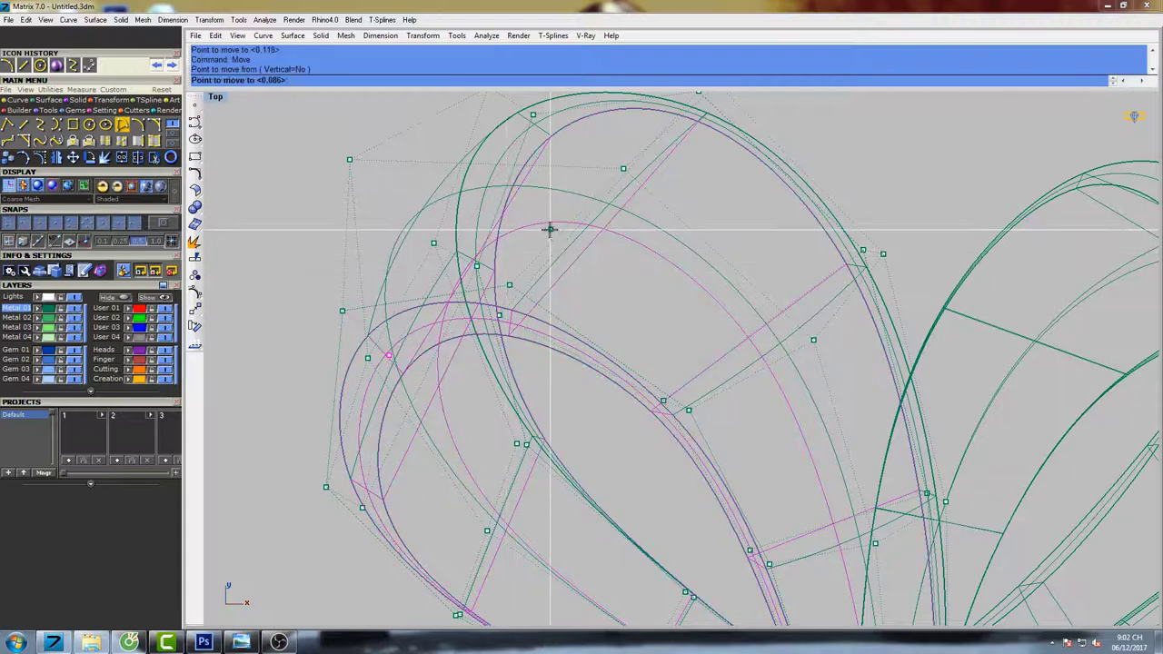
click(545, 240)
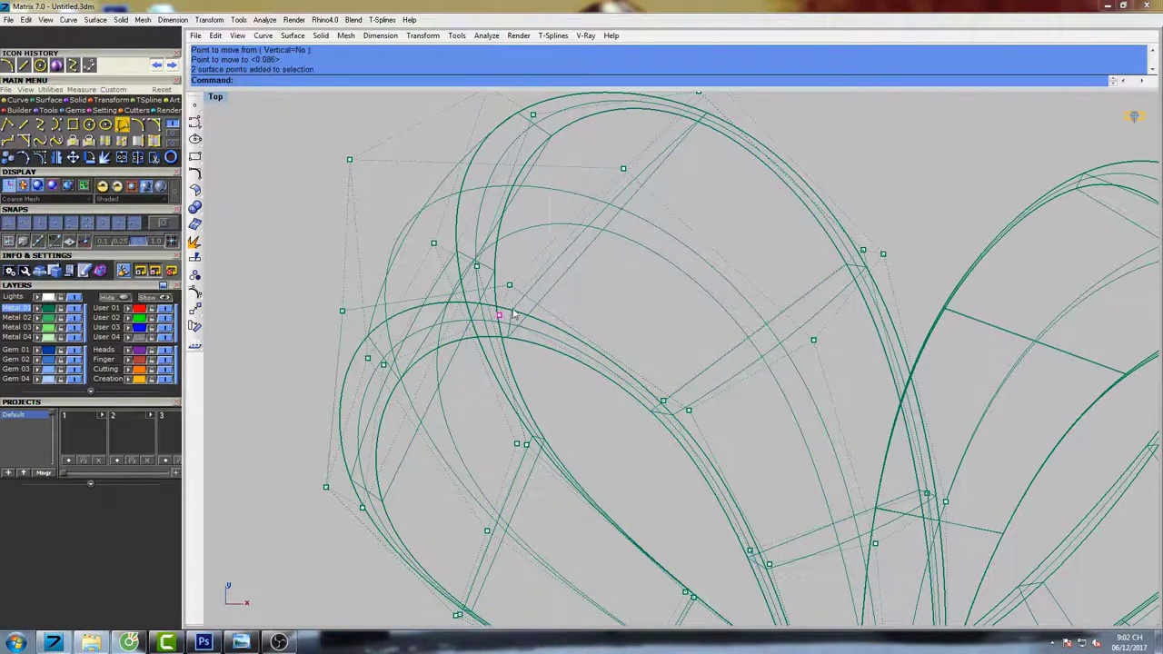
Lower the point pair above the left loop's opening about 0.082 and shift the next pair along the right edge about 0.087 left.
right_click(538, 265)
click(550, 241)
click(551, 246)
right_drag(680, 366, 642, 295)
drag(601, 371, 634, 323)
right_click(643, 301)
click(663, 260)
click(658, 262)
Nudge the control-point pair farther down the left loop's right opening edge to the right, about 0.048 and then about 0.022.
right_drag(673, 401, 656, 285)
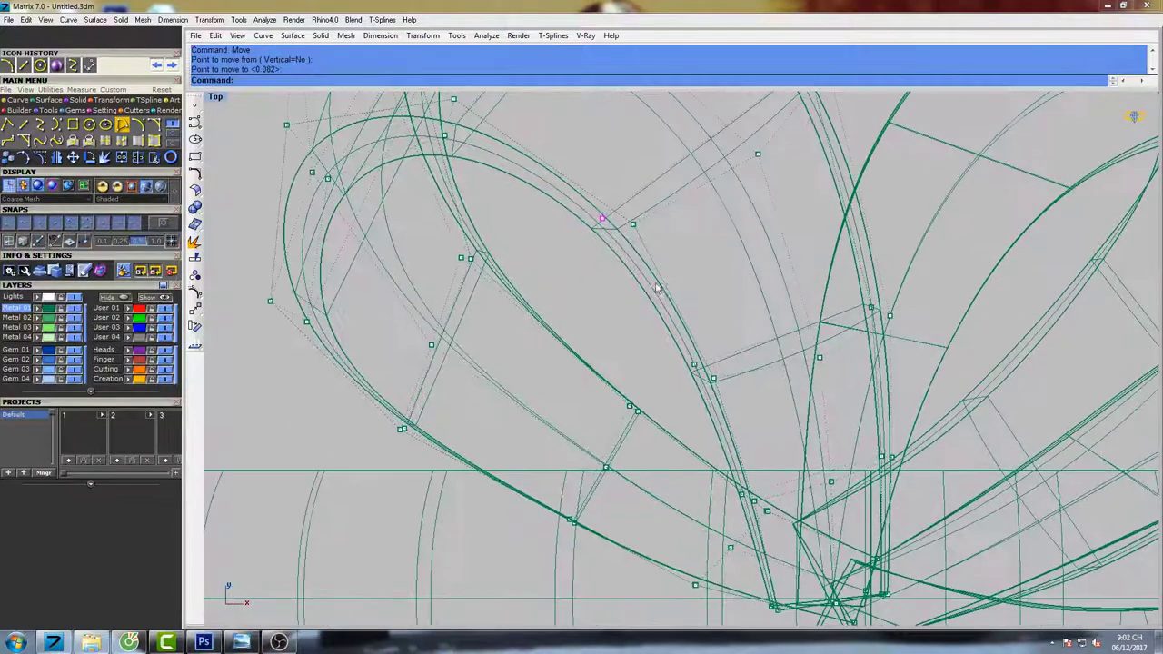
drag(677, 378, 702, 353)
scroll(701, 352, up, 6)
right_click(709, 343)
click(714, 333)
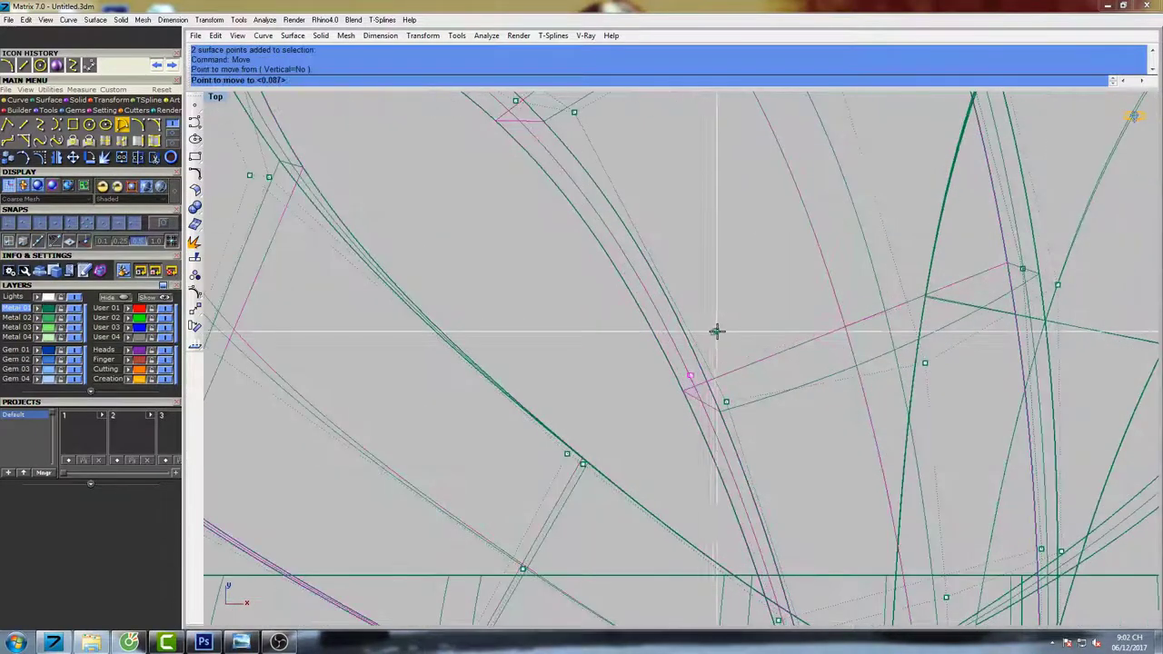
click(721, 332)
scroll(717, 329, down, 10)
right_drag(777, 361, 730, 365)
scroll(701, 337, up, 8)
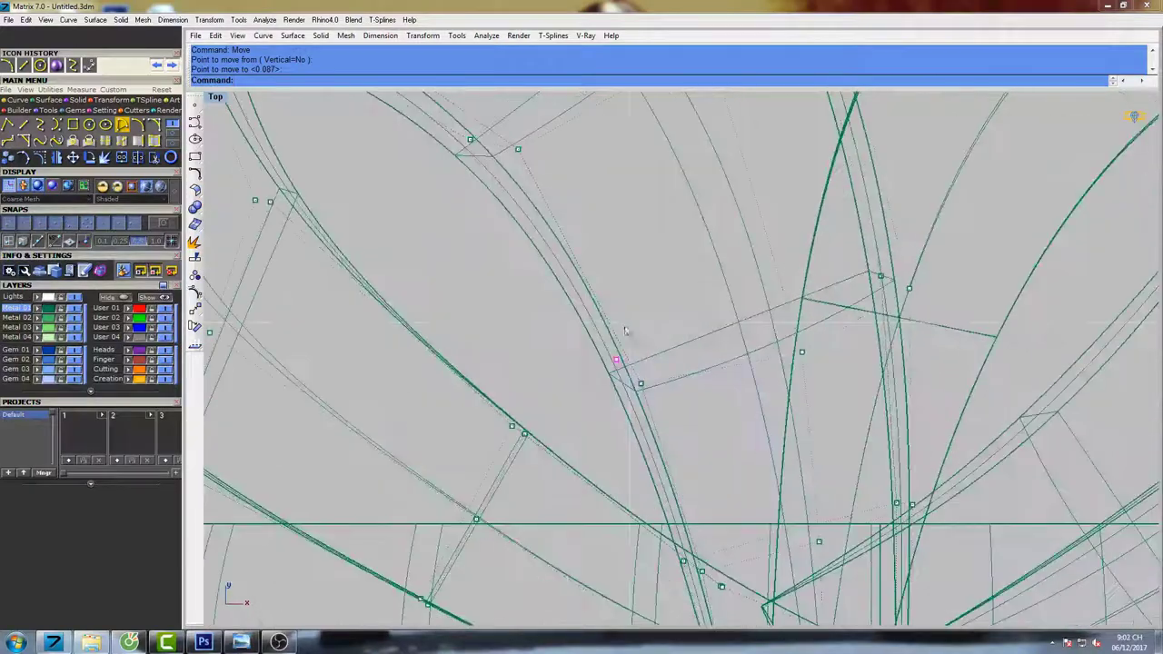
click(640, 317)
click(644, 316)
scroll(643, 317, down, 8)
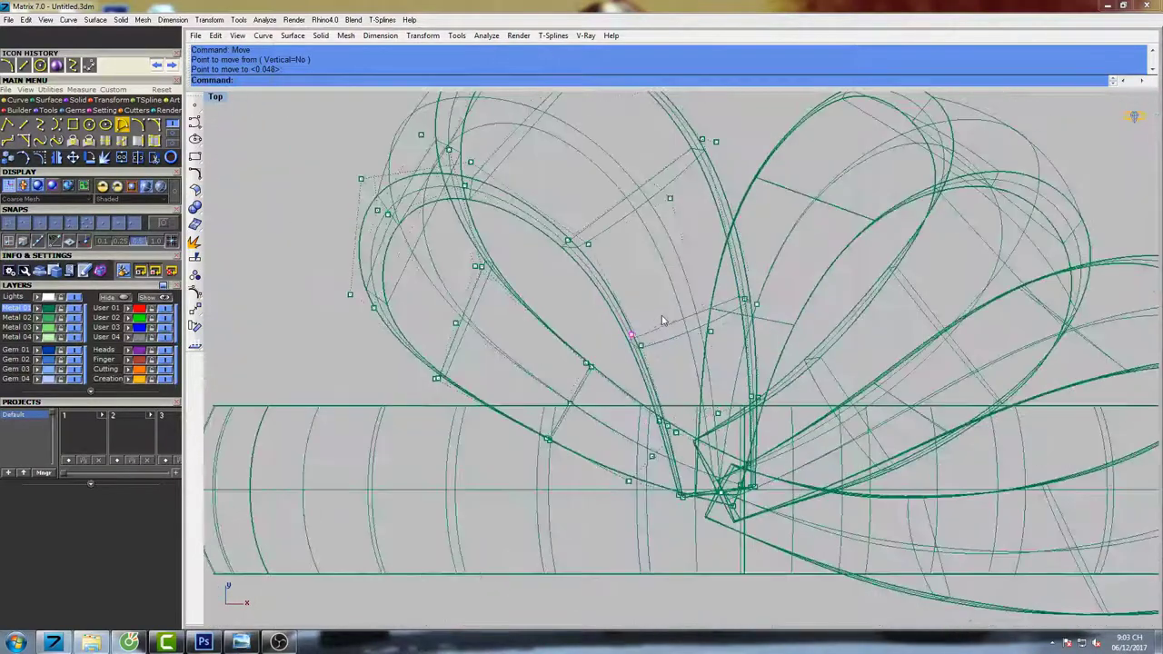
right_drag(800, 327, 719, 329)
Show the middle ribbon loop's control points in place of the left loop's and check the loops with Shade.
key(Escape)
key(Escape)
right_drag(918, 251, 765, 256)
click(708, 271)
key(F10)
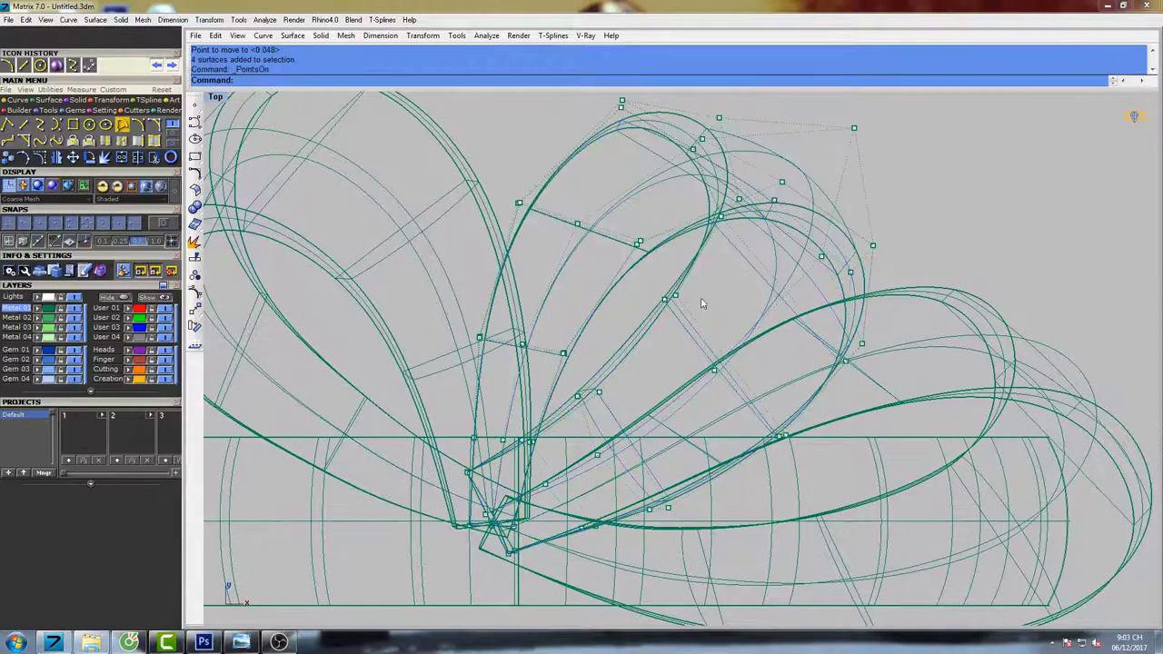
right_drag(647, 339, 677, 330)
text(s)
key(Return)
right_drag(731, 273, 737, 325)
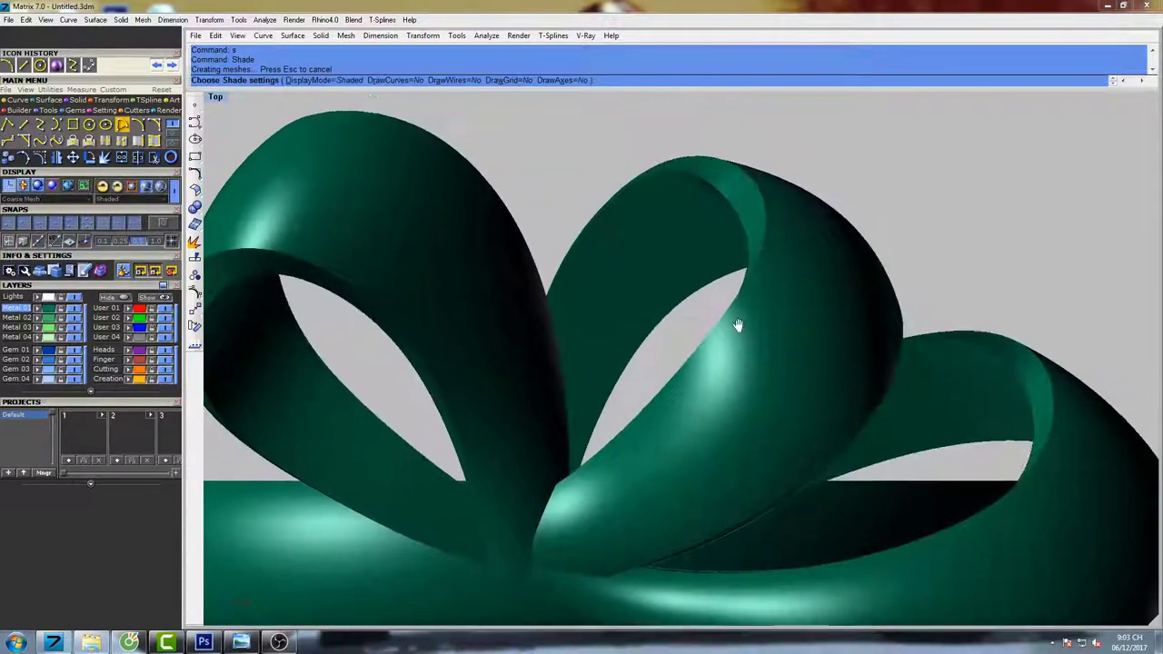
key(Escape)
Move the control-point pair on the right edge of the middle loop's opening about 0.263 up and left.
scroll(741, 321, up, 2)
scroll(741, 319, up, 1)
drag(728, 353, 730, 352)
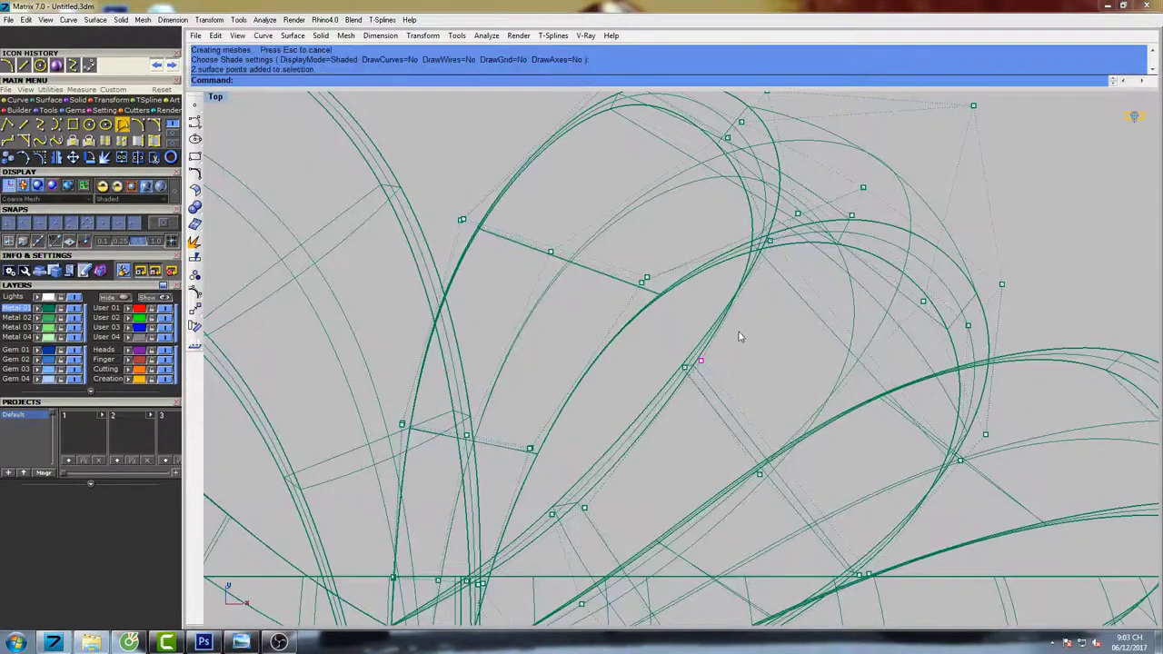
text(Move)
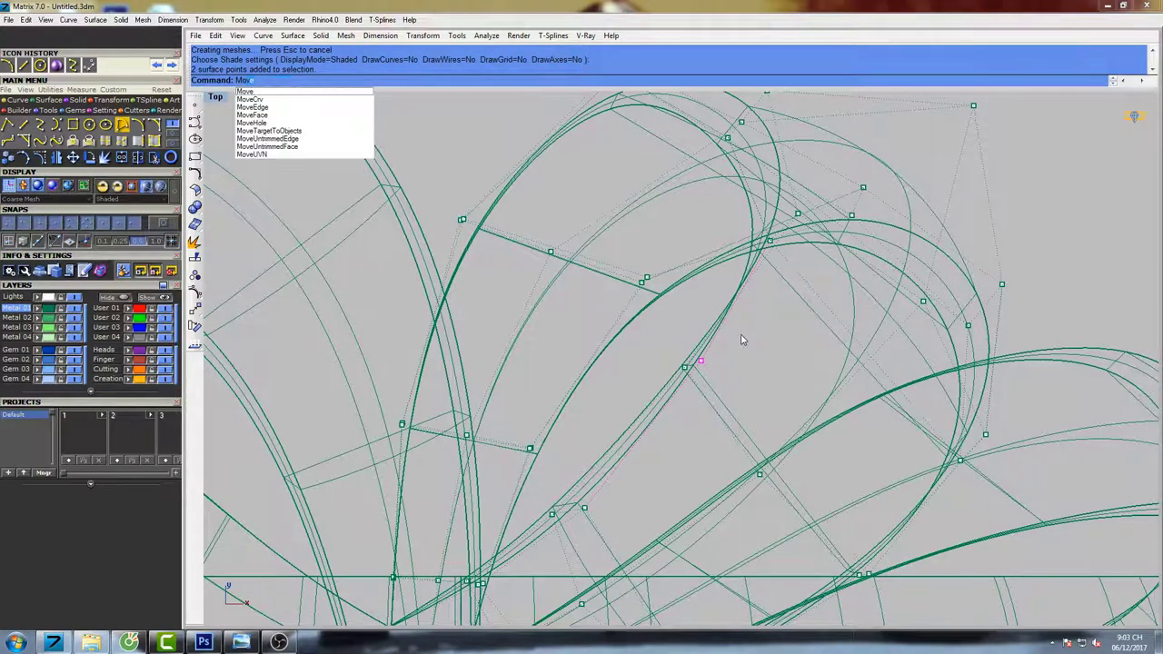
key(Return)
click(743, 349)
click(730, 336)
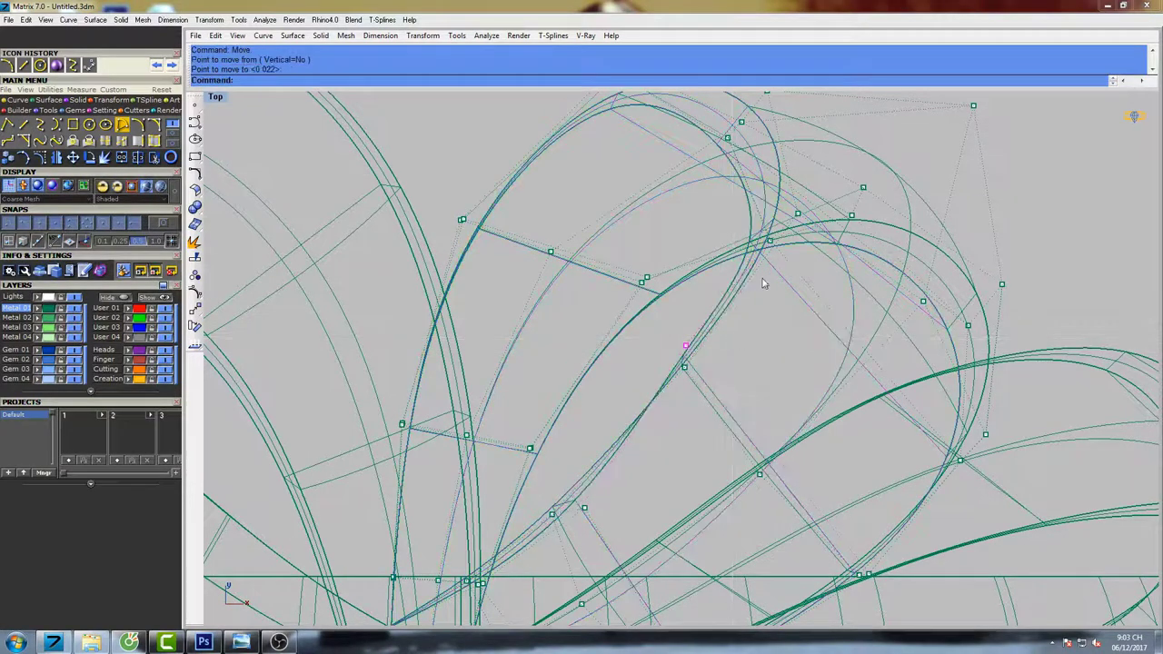
Shift the control-point pair at the middle loop's upper-right opening edge up-left in nudges of about 0.228, 0.122 and 0.08.
right_click(830, 243)
click(849, 244)
click(833, 238)
right_click(834, 239)
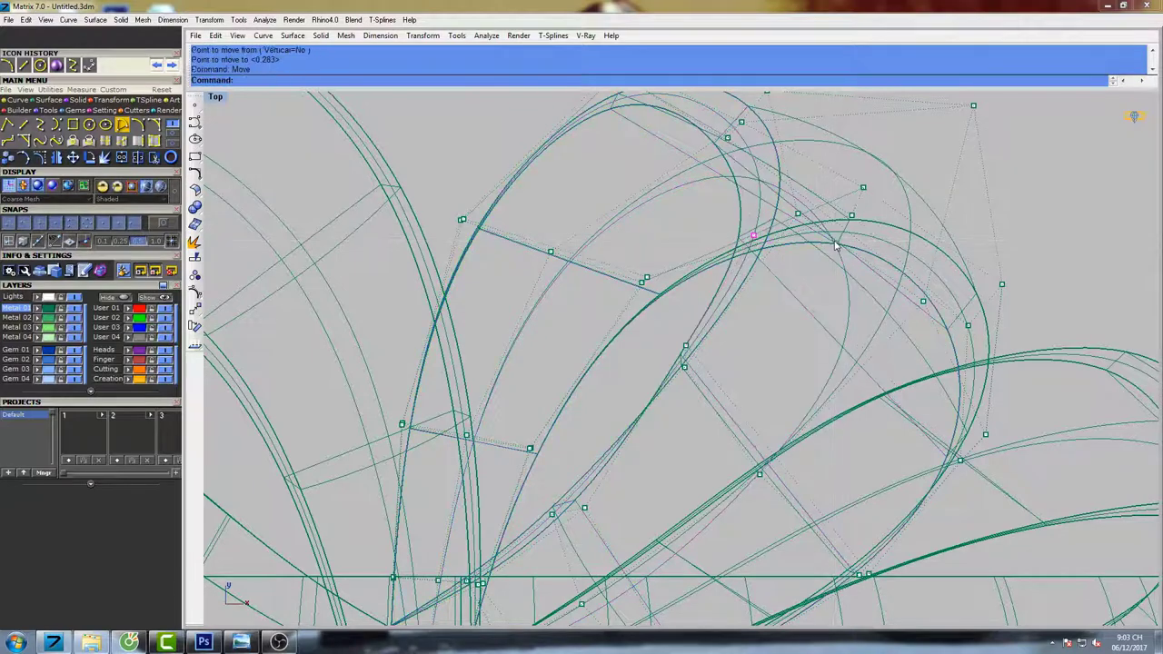
click(846, 242)
click(843, 234)
right_drag(843, 236, 843, 297)
right_click(822, 238)
click(824, 237)
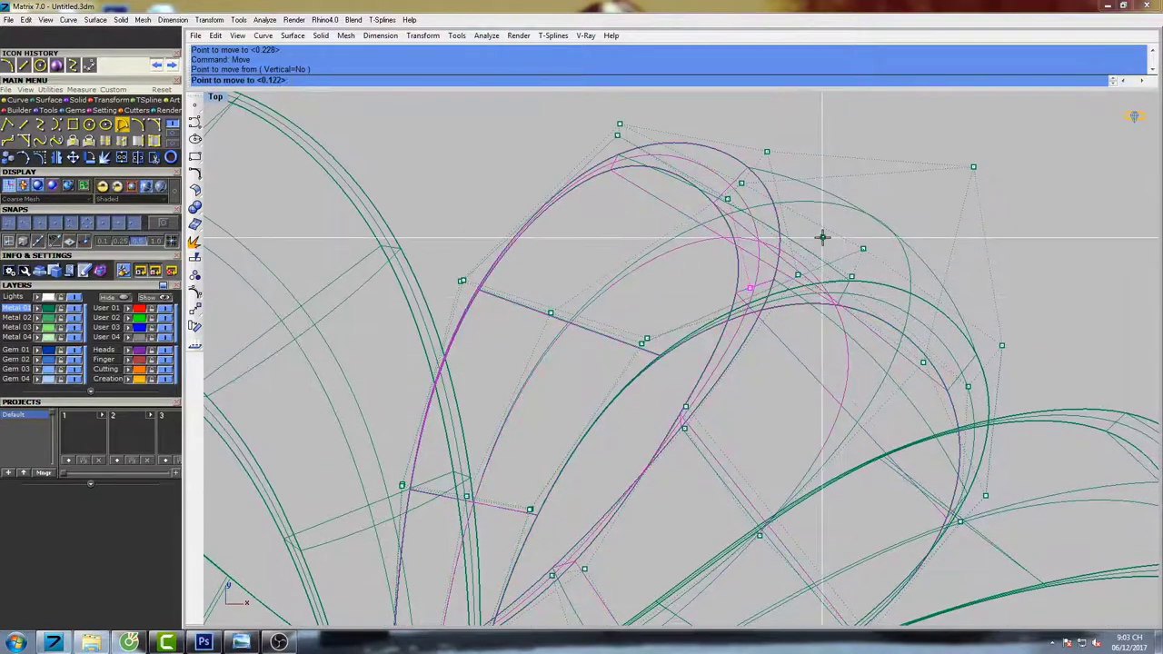
click(816, 237)
Lower the inner control-point pair at the top of the middle loop in two small nudges, the first about 0.086.
right_drag(745, 237, 749, 278)
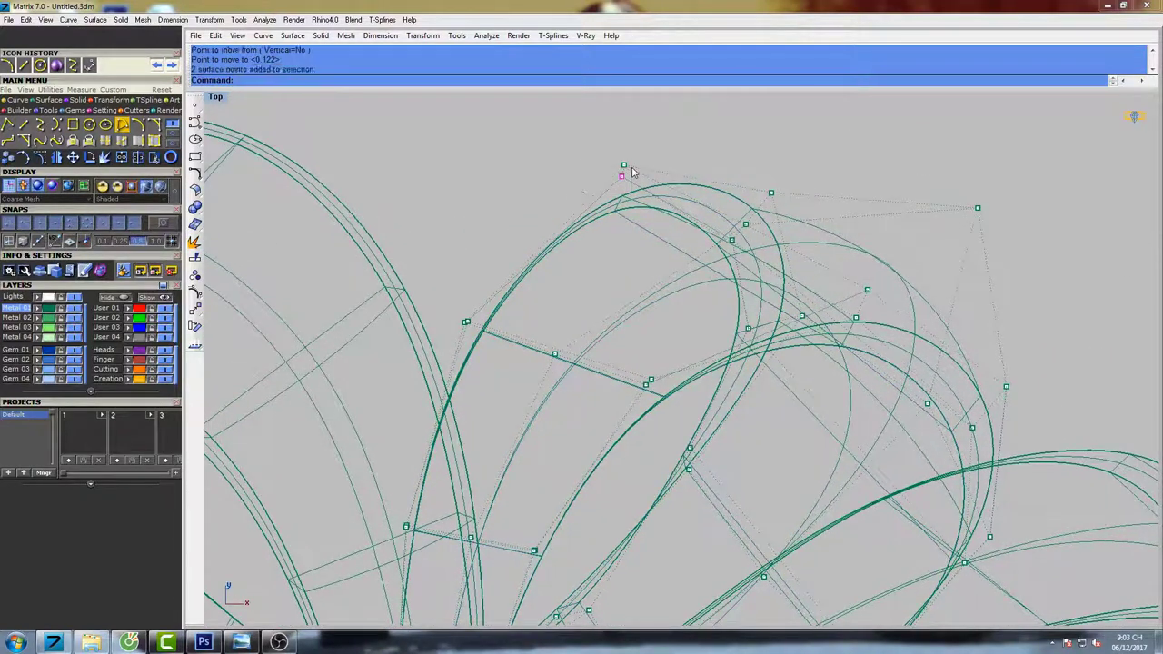
right_click(663, 141)
click(666, 140)
click(668, 146)
right_click(669, 143)
click(671, 138)
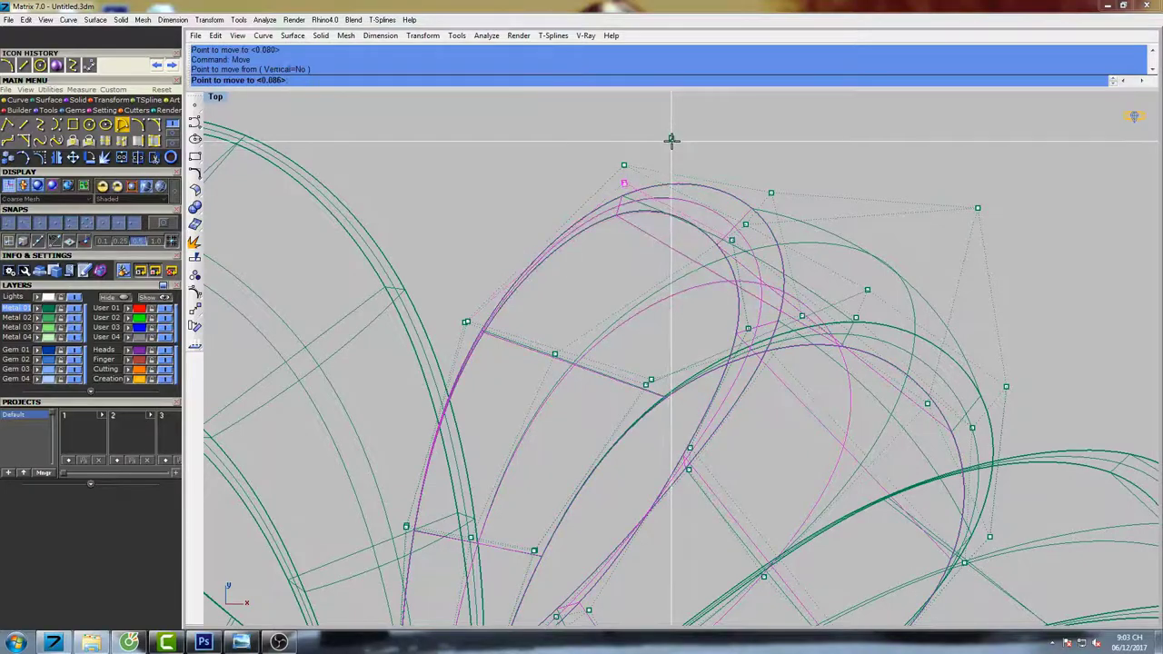
click(672, 143)
scroll(633, 272, down, 6)
right_drag(635, 412, 653, 373)
scroll(635, 394, up, 8)
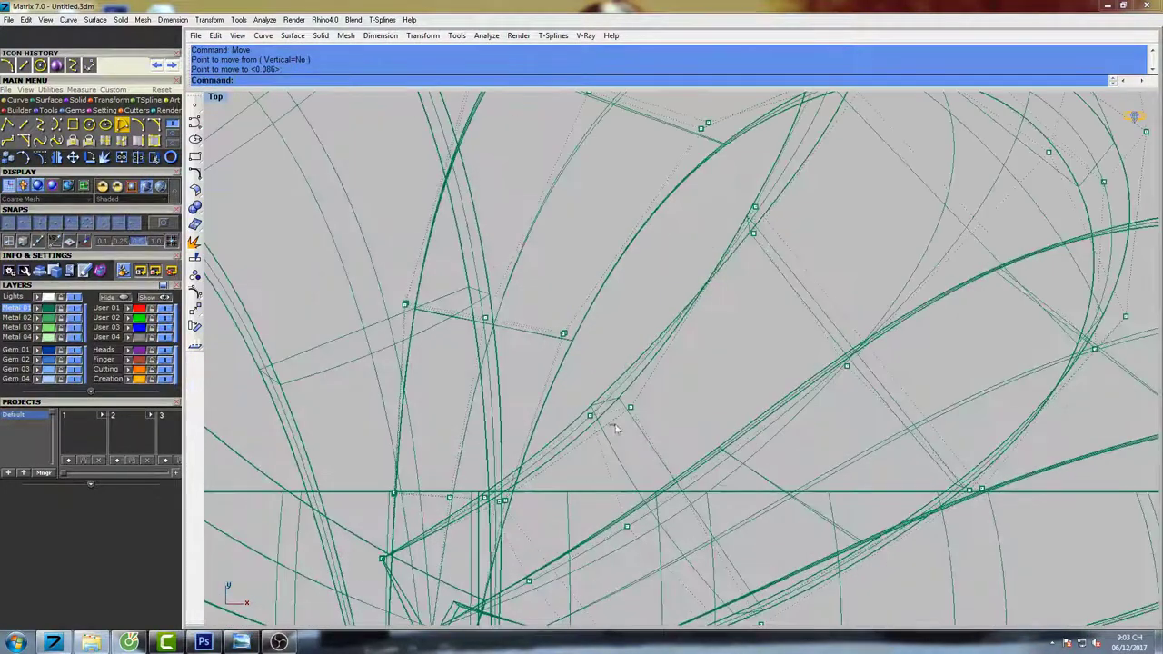
Move the control-point pair on the lower right edge of the middle loop's upper opening about 0.401 up-left.
drag(613, 425, 654, 393)
right_click(672, 394)
click(684, 394)
click(662, 366)
Shift the control-point pair near the base of the middle loop's upper opening about 0.181 up-left and about 0.069 back down-right.
right_drag(485, 518, 559, 466)
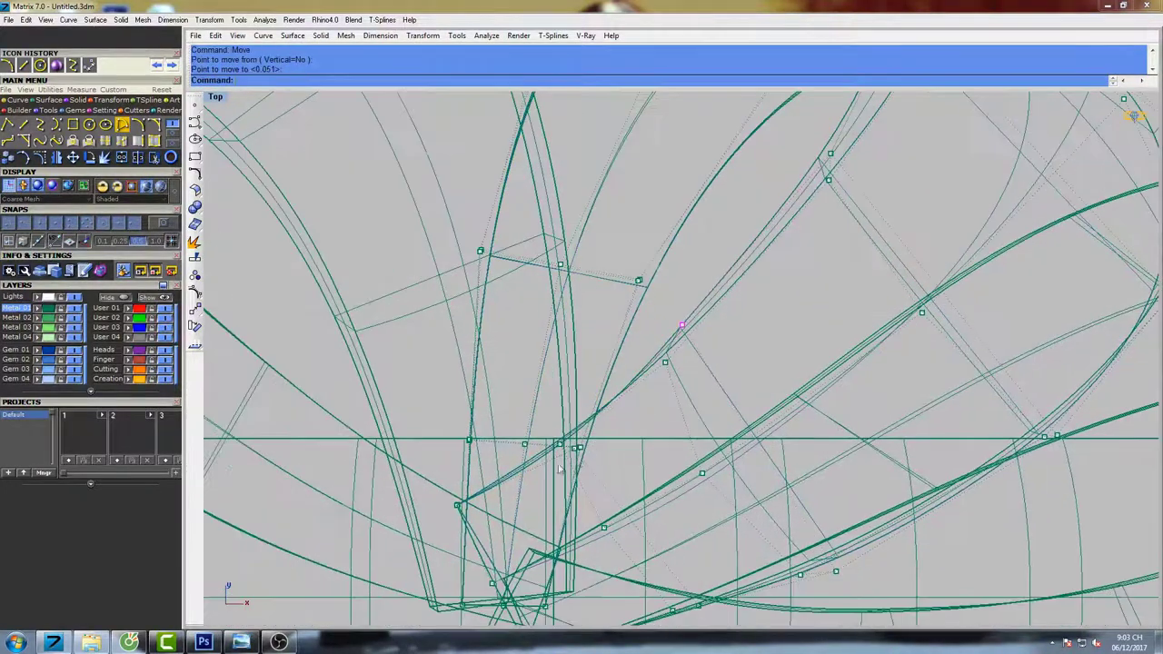
scroll(559, 468, up, 3)
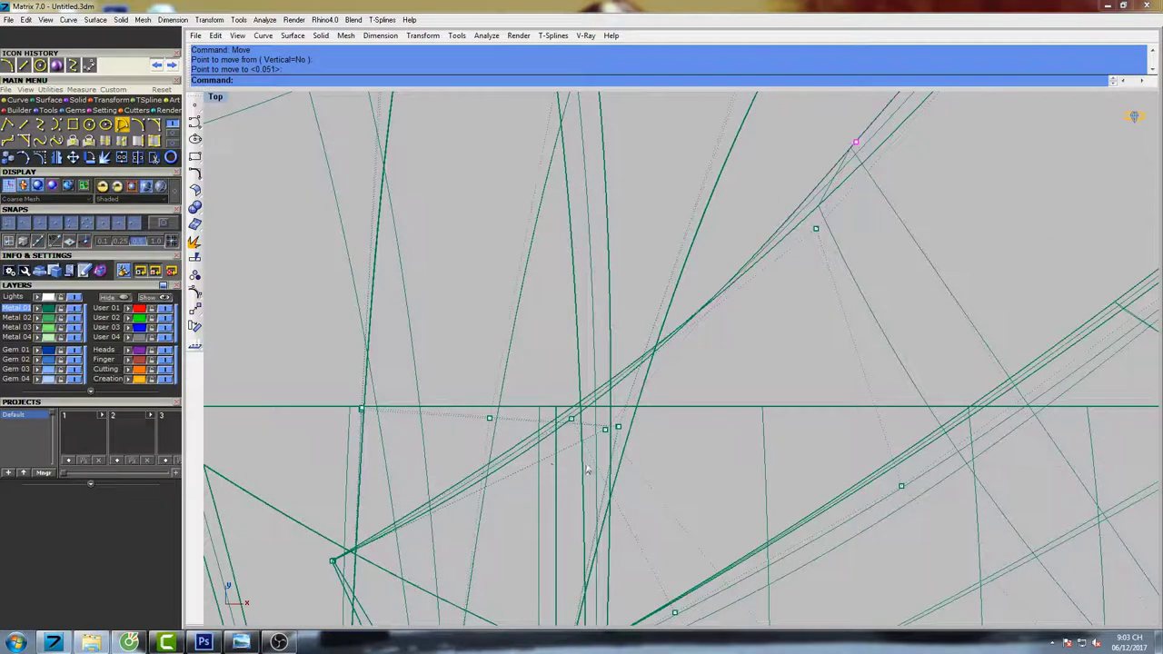
scroll(610, 412, down, 3)
right_click(609, 406)
click(664, 431)
click(652, 404)
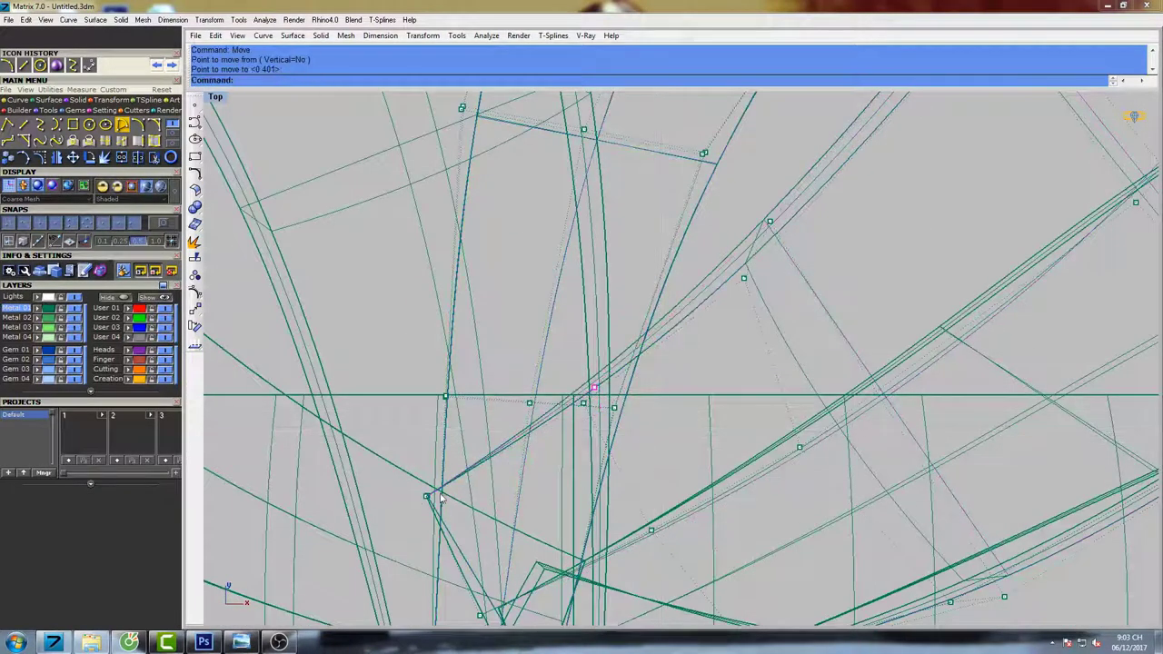
right_drag(441, 497, 384, 575)
right_click(670, 362)
click(671, 361)
click(676, 369)
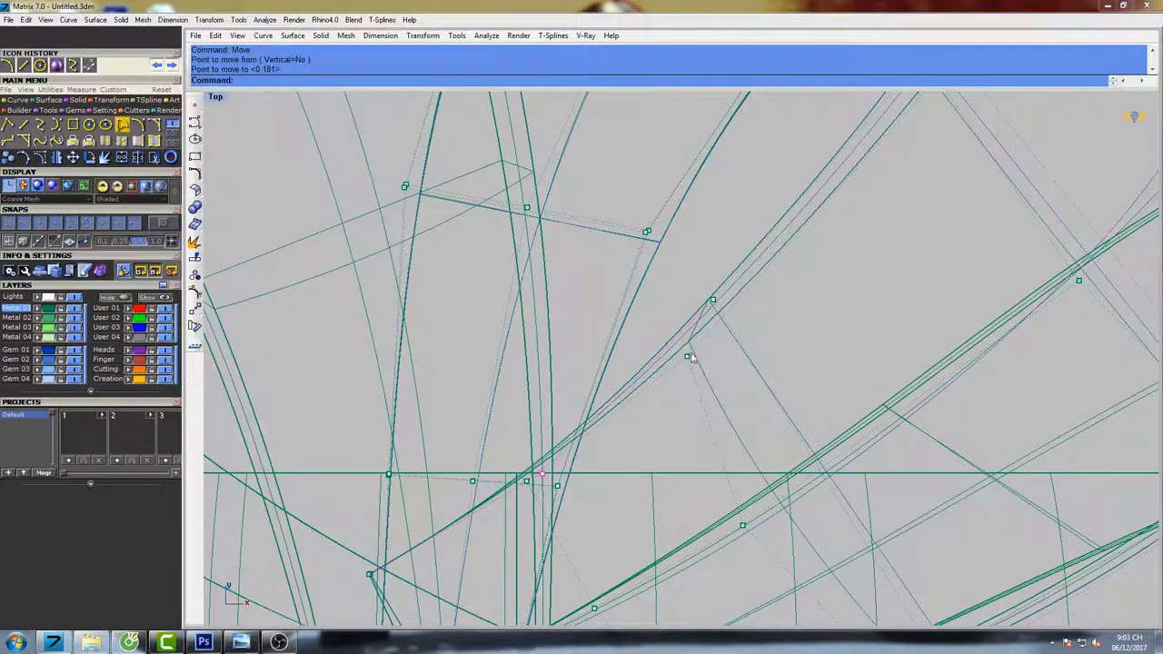
Move two control-point pairs along the right edge of the middle loop's upper opening down-right, about 0.111 and 0.078.
drag(714, 304, 715, 307)
right_click(734, 247)
click(734, 246)
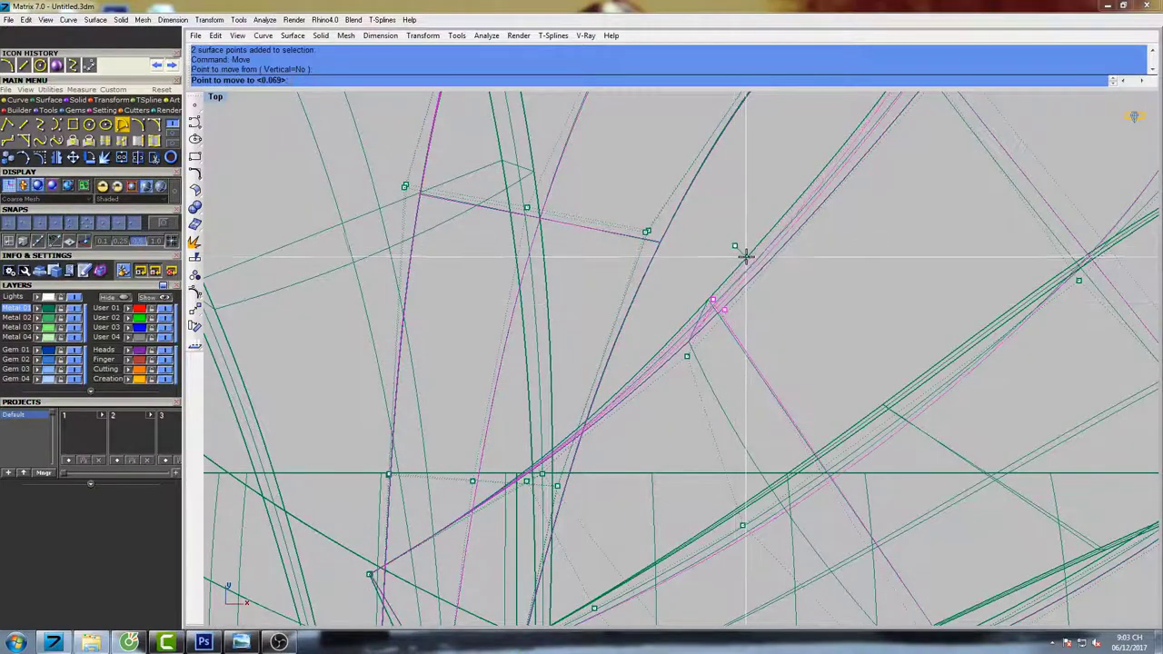
click(745, 256)
scroll(732, 280, down, 5)
right_drag(828, 194, 750, 342)
scroll(756, 339, up, 6)
drag(706, 287, 737, 318)
right_click(755, 304)
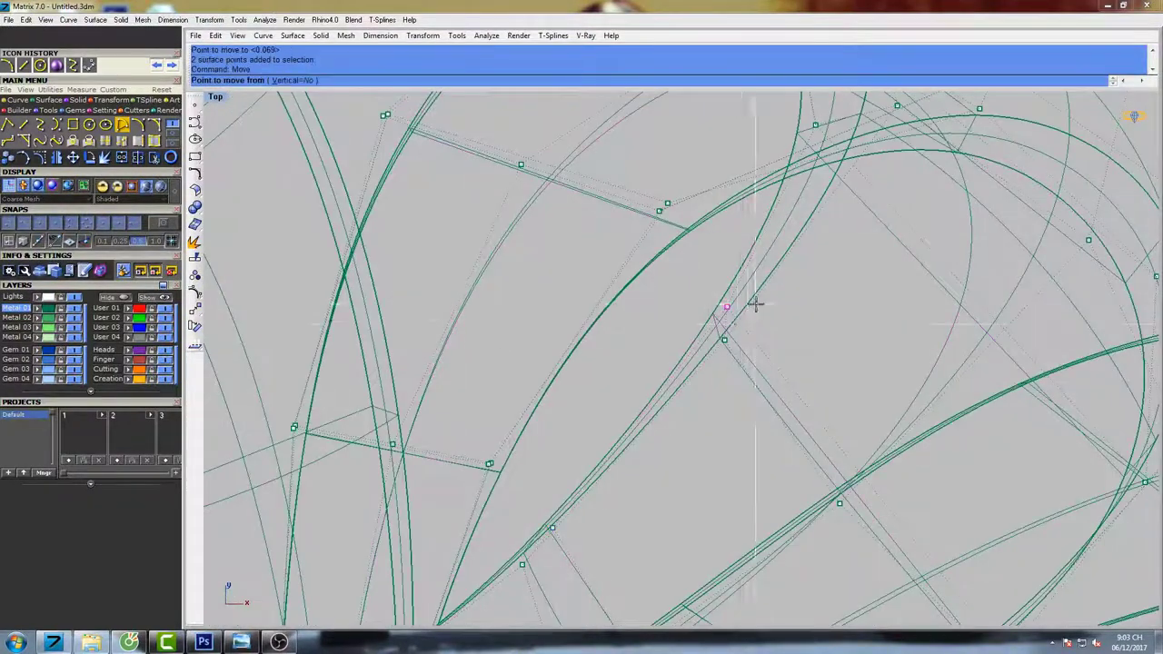
click(761, 292)
click(768, 300)
Move the inner control-point pair at the upper-right bend of the middle loop's upper opening about 0.060 up-left.
right_drag(832, 191, 775, 391)
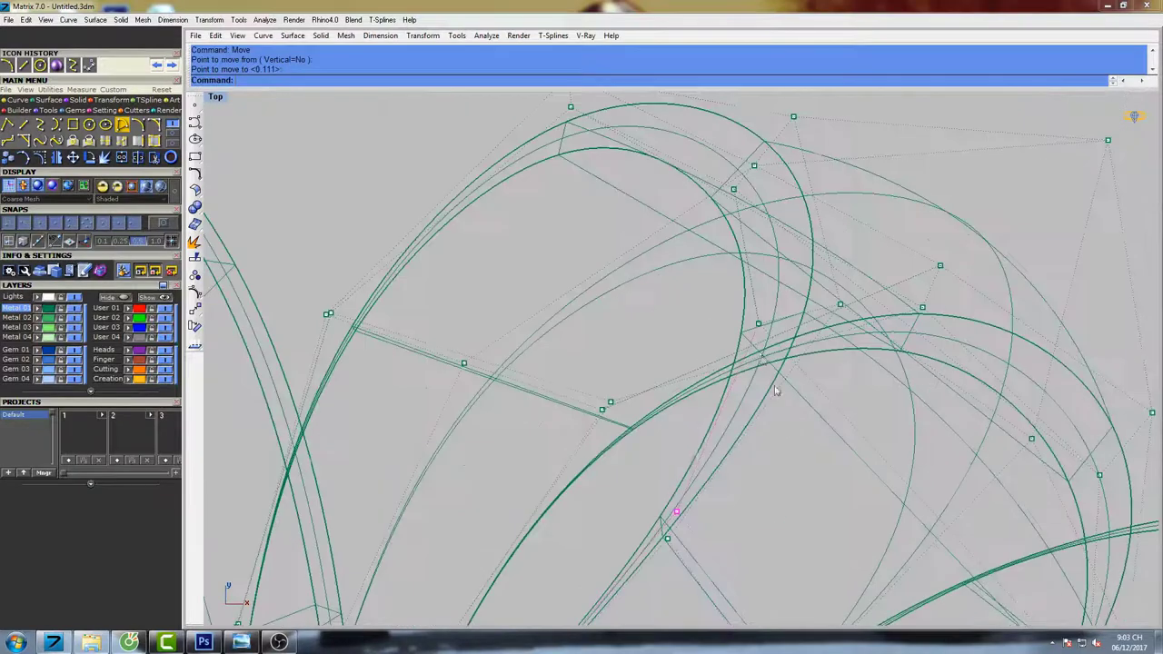
drag(742, 229, 745, 231)
right_drag(760, 230, 761, 339)
right_click(783, 321)
click(789, 317)
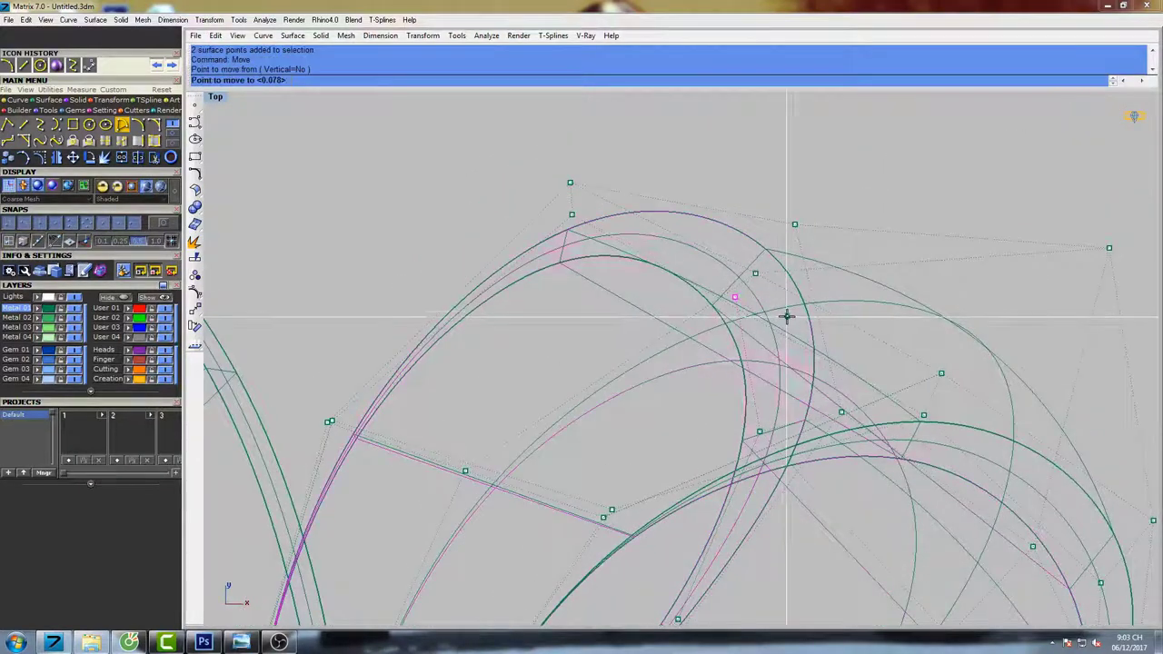
click(783, 311)
Nudge the control-point pair below that bend left by about 0.037 and 0.032, and back right by about 0.033.
right_click(810, 385)
click(815, 369)
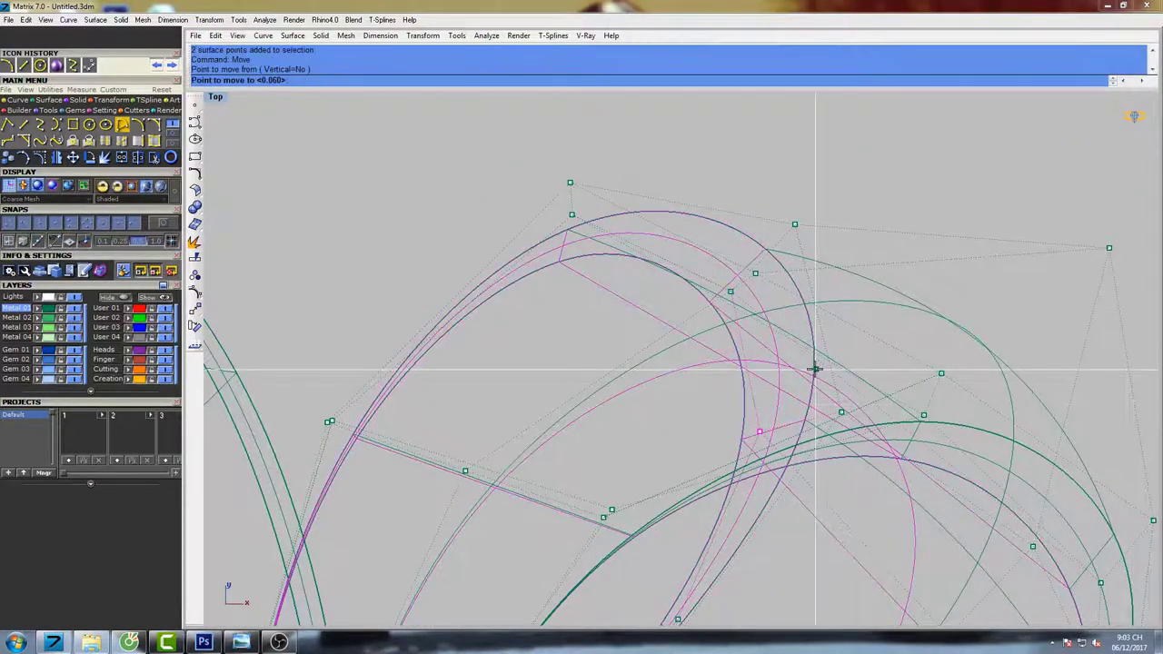
click(812, 369)
right_click(820, 366)
click(825, 363)
click(821, 364)
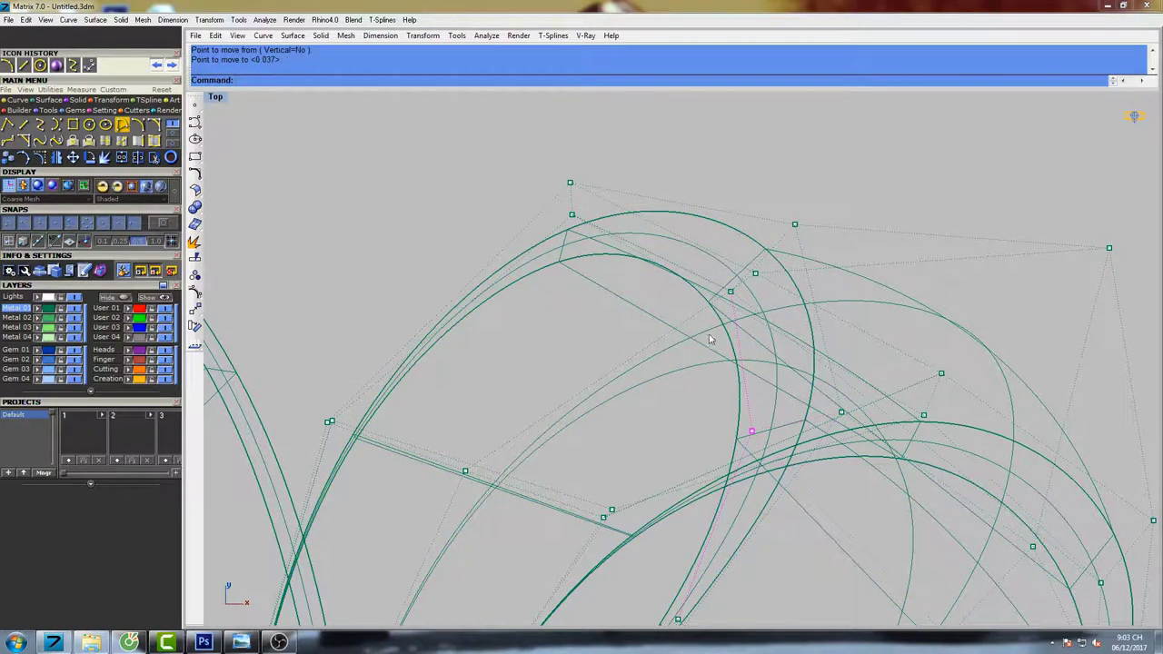
right_click(765, 374)
click(773, 367)
click(778, 366)
Move the control-point pair midway along the middle loop's lower edge up-left in nudges of about 0.112 and 0.081.
scroll(781, 365, down, 6)
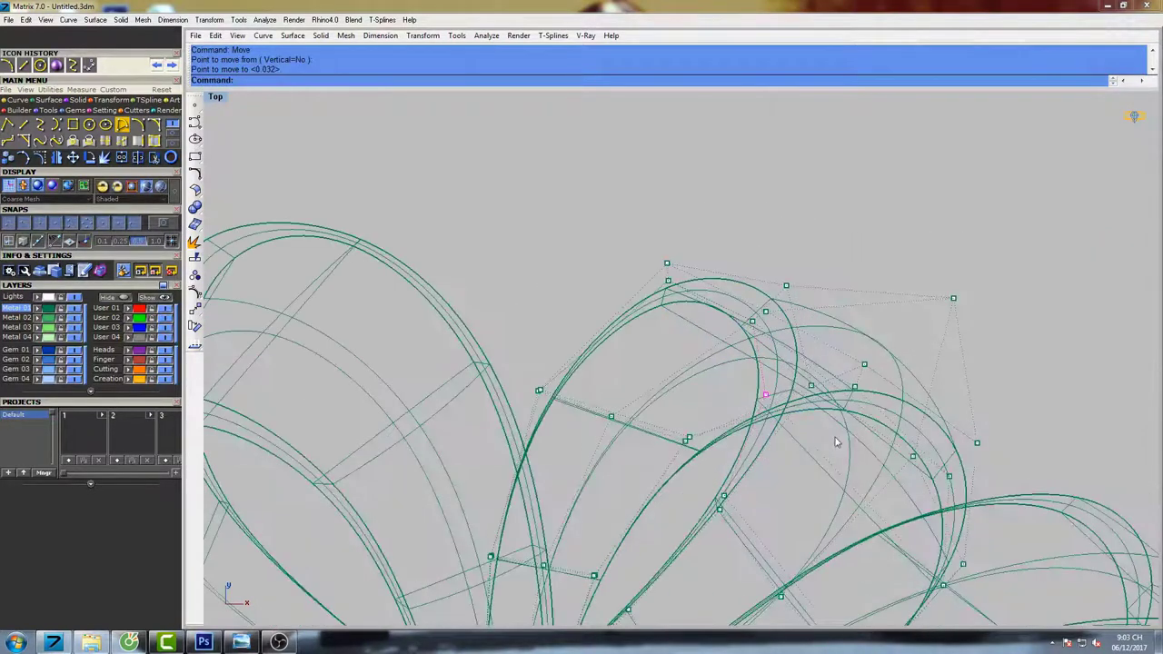
scroll(825, 446, down, 3)
scroll(832, 411, up, 10)
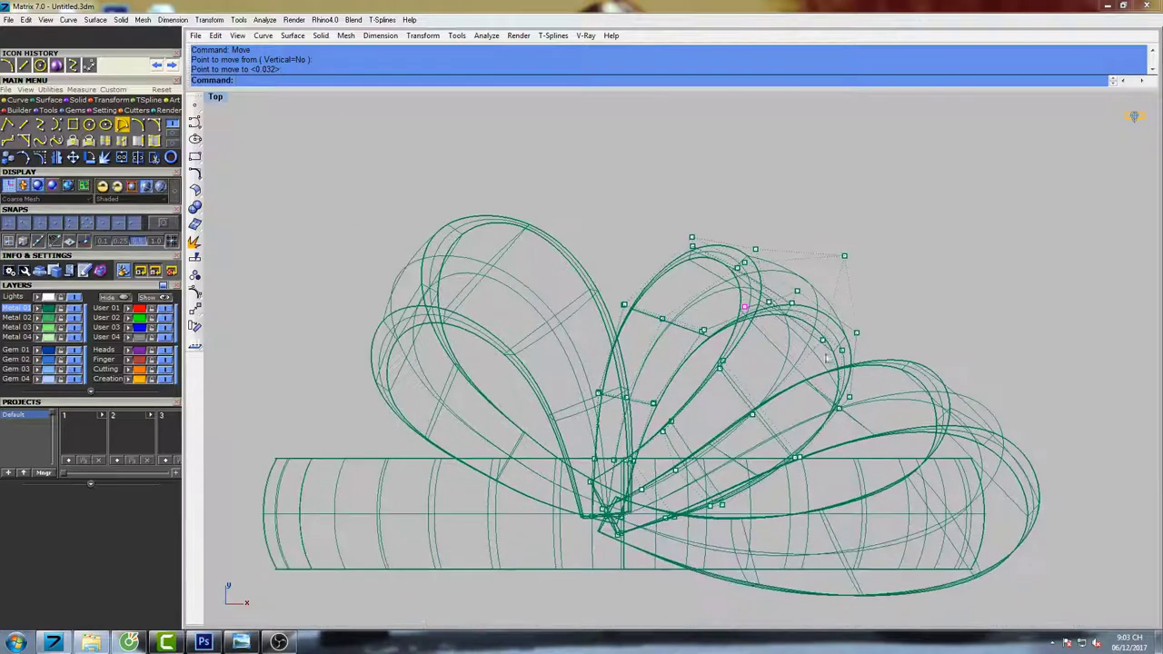
right_click(819, 441)
click(843, 425)
click(836, 419)
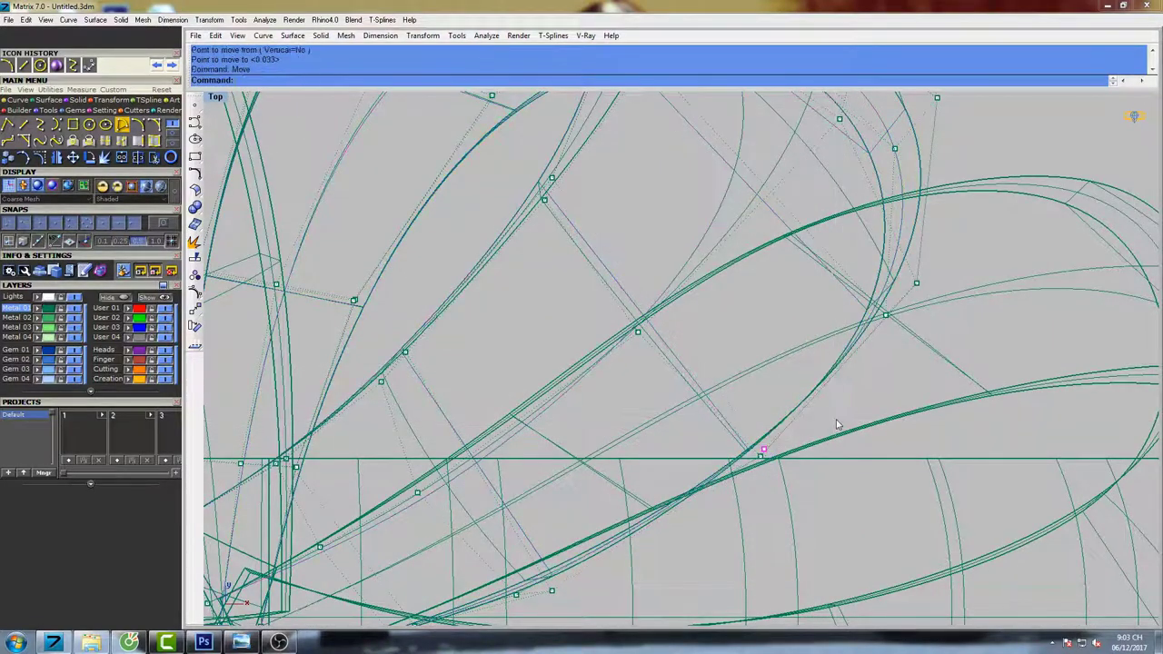
right_click(837, 420)
click(838, 419)
click(834, 415)
Raise the control-point pair on the middle loop's lower edge closer to the base and adjust it by about 0.048 and 0.060.
right_drag(616, 546, 717, 442)
scroll(647, 509, up, 4)
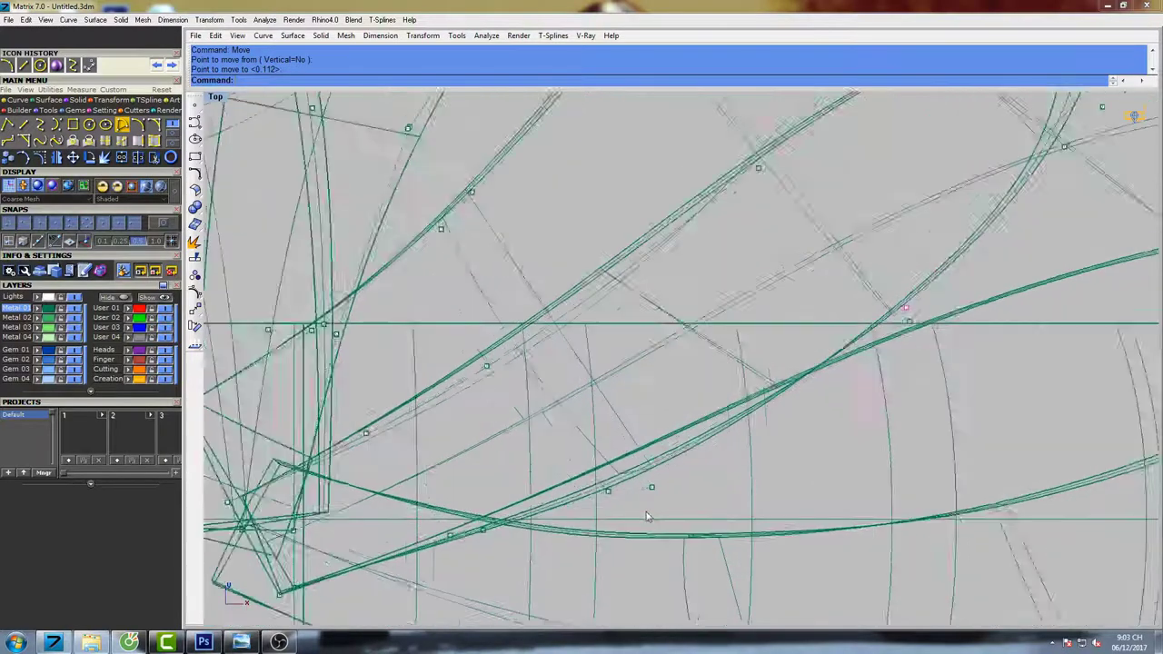
drag(649, 501, 688, 467)
right_click(698, 491)
click(702, 505)
click(697, 483)
right_click(697, 483)
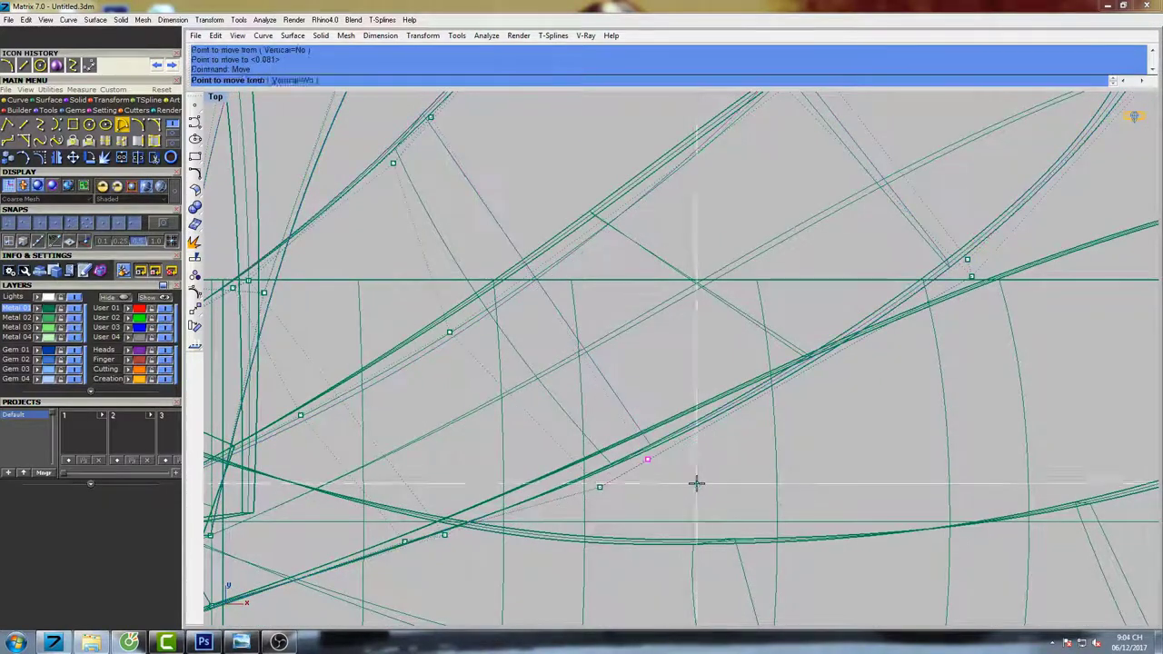
click(706, 479)
click(704, 475)
right_click(703, 475)
click(706, 478)
click(706, 471)
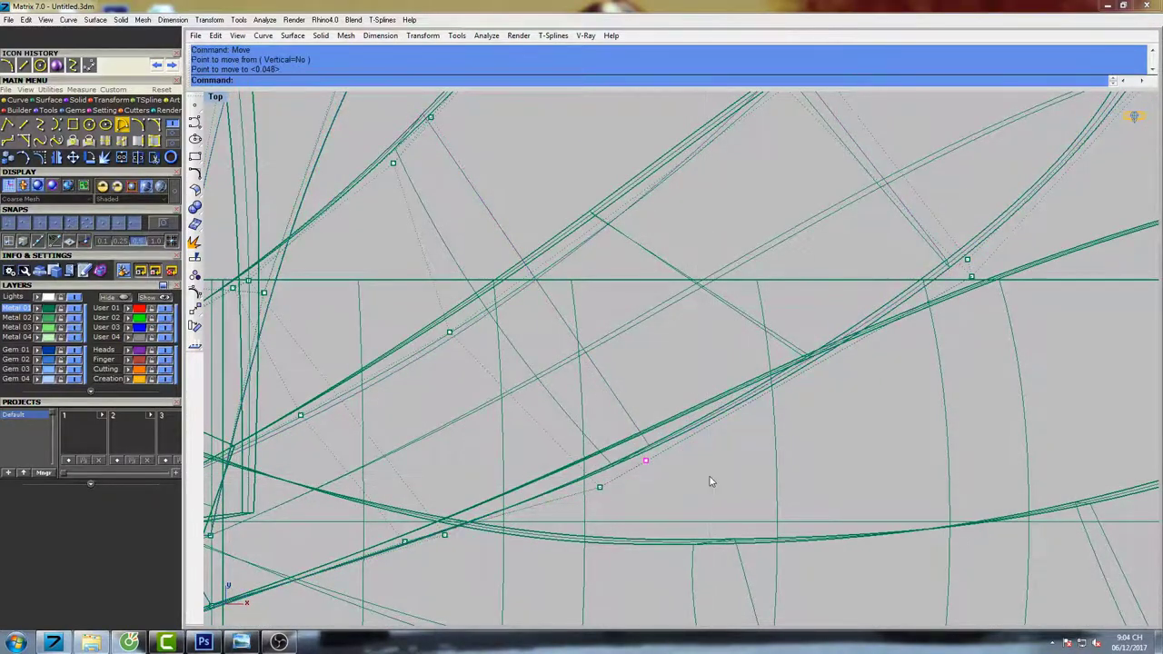
Move the control-point pair on the lower right edge of the middle loop's right lobe up-left by about 0.058 and 0.029.
scroll(709, 473, down, 5)
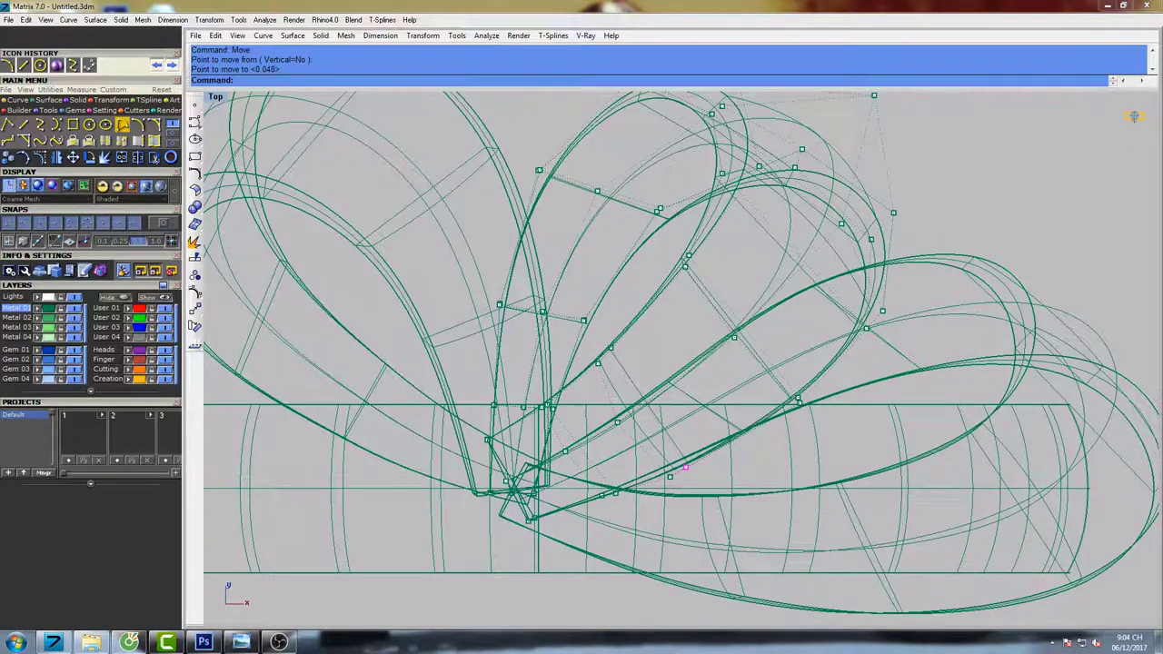
right_drag(900, 310, 762, 346)
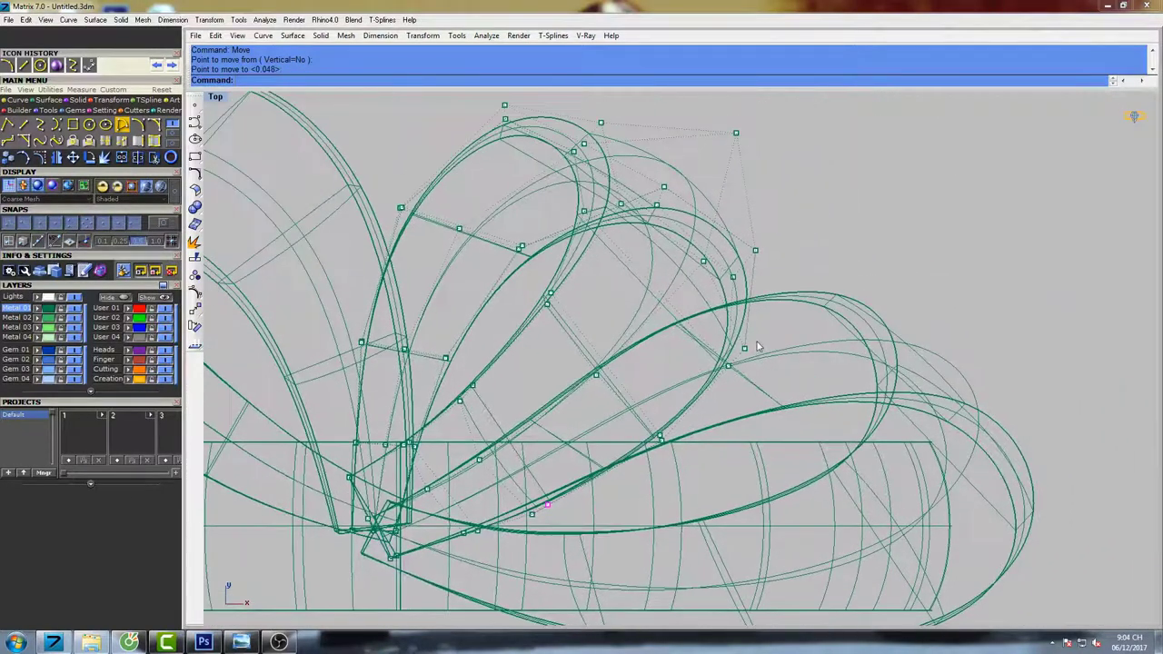
scroll(735, 349, up, 6)
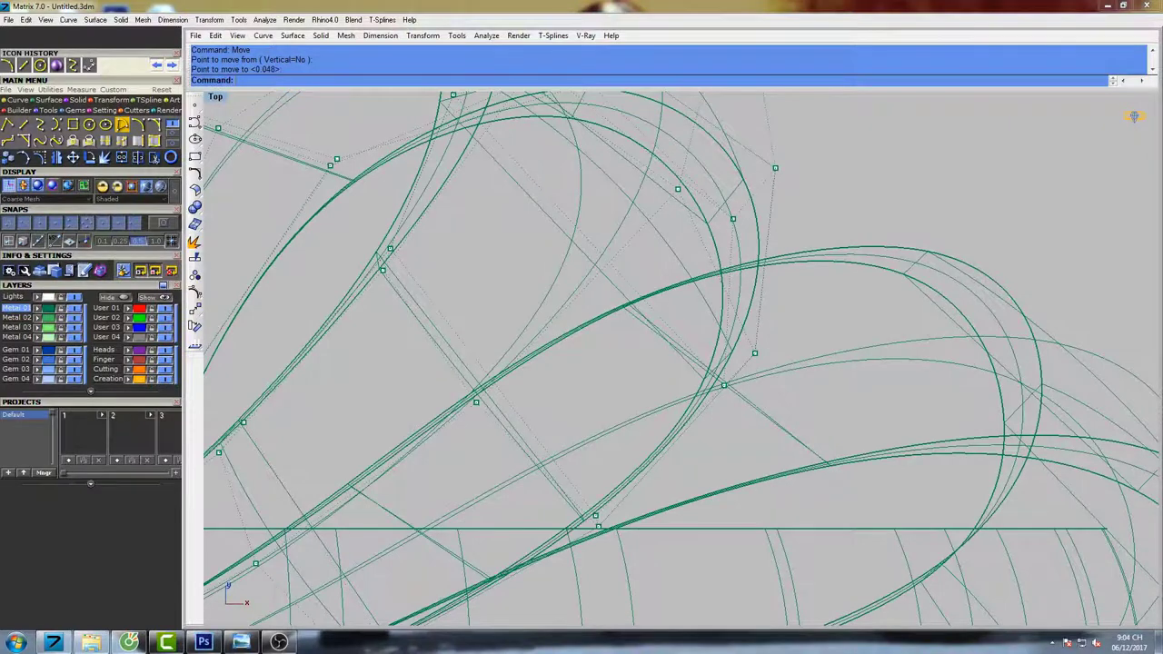
right_drag(745, 248, 743, 357)
scroll(744, 338, down, 6)
scroll(749, 404, up, 6)
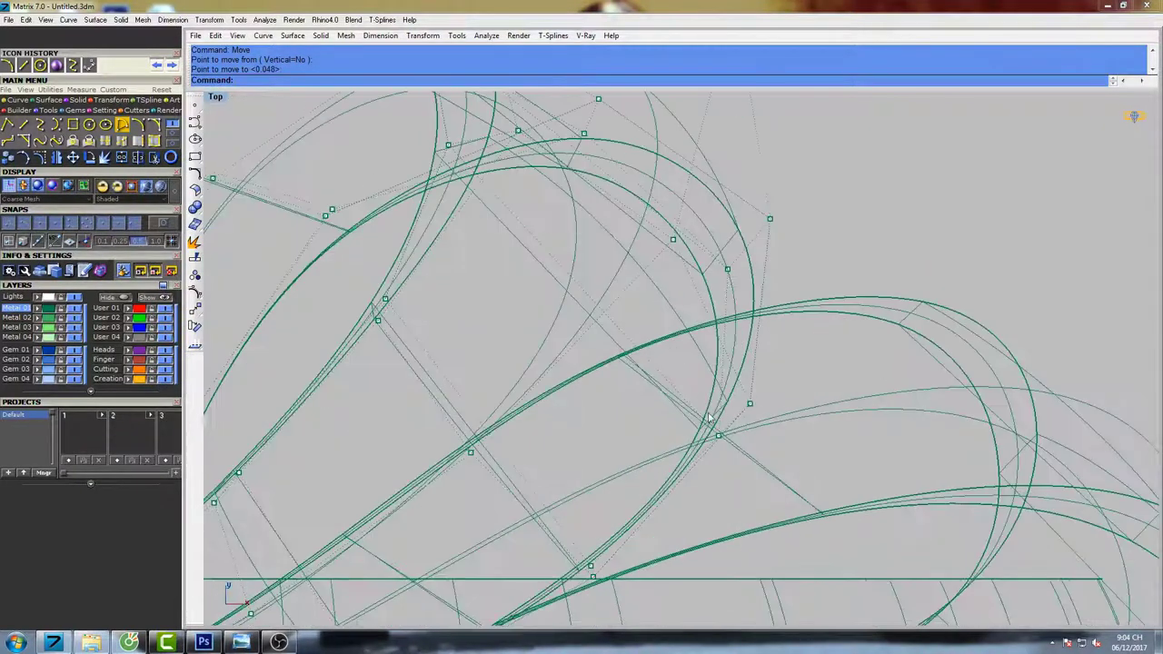
right_click(770, 420)
click(773, 379)
click(772, 372)
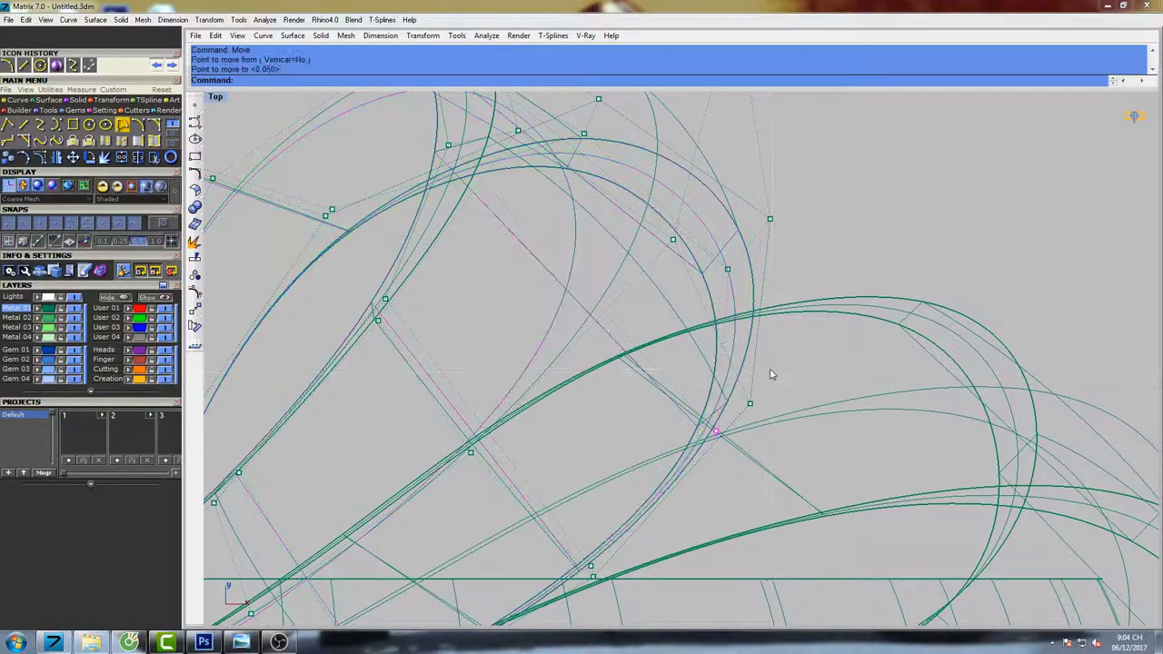
right_click(770, 372)
click(776, 366)
click(774, 363)
Adjust the inner control-point pair at the outer bend of the middle loop's right lobe in nudges of about 0.061 and 0.023.
drag(715, 242, 754, 294)
right_click(755, 296)
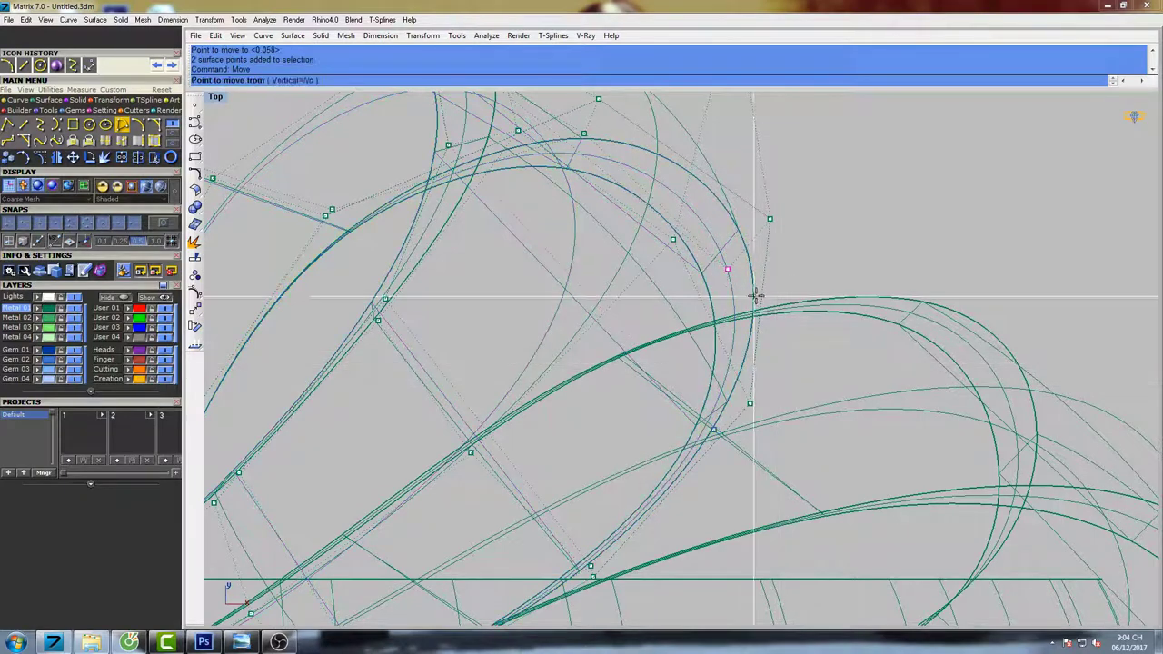
click(788, 277)
click(784, 276)
right_click(785, 277)
click(785, 275)
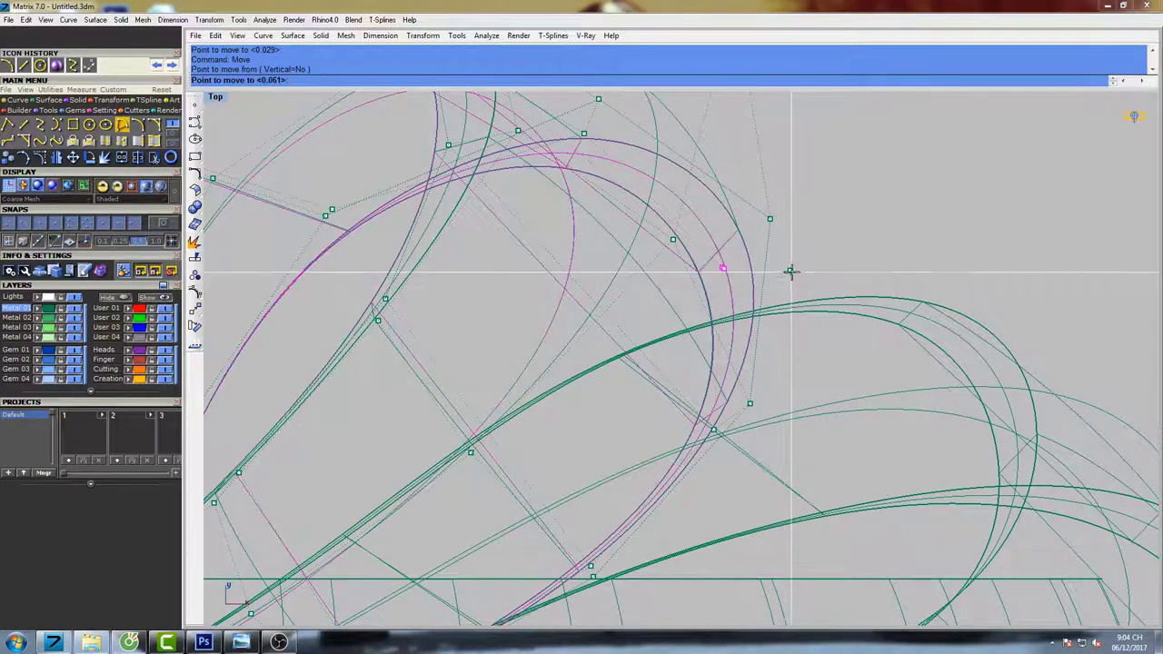
click(791, 271)
Select the lower-right ribbon loop's four surfaces and show their control points.
right_drag(756, 253, 767, 317)
scroll(646, 281, down, 8)
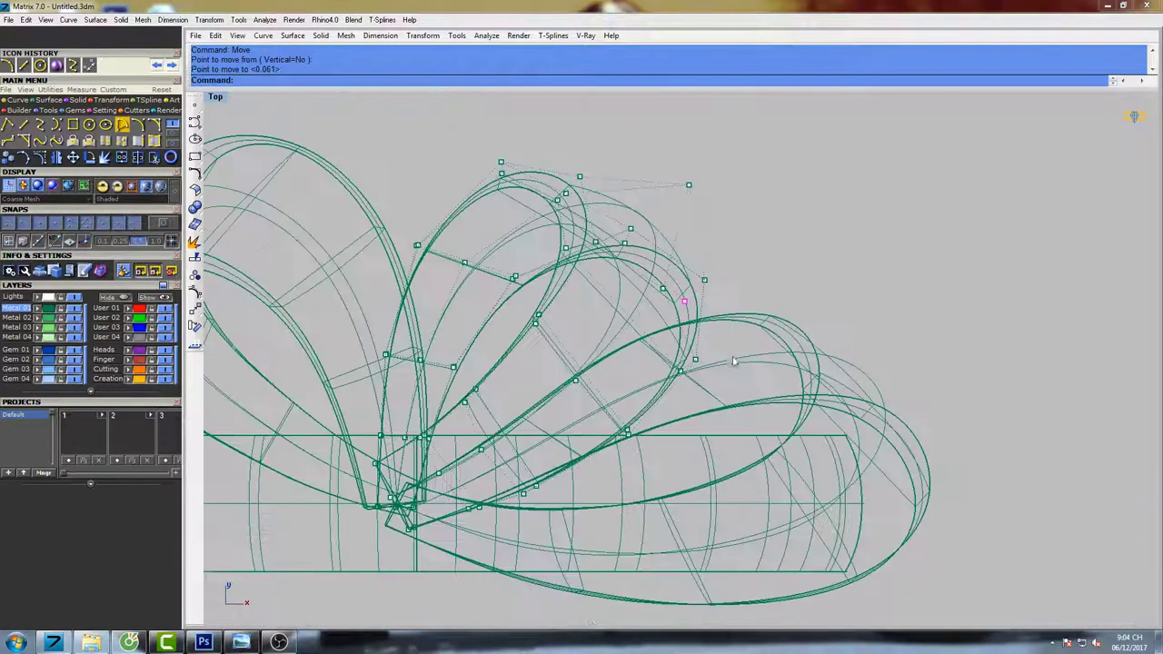
right_drag(854, 508, 837, 422)
click(748, 341)
key(F10)
Move the control-point pair at the lower right of the lower-right loop's upper opening up-left by about 0.198 and 0.148.
scroll(688, 306, up, 4)
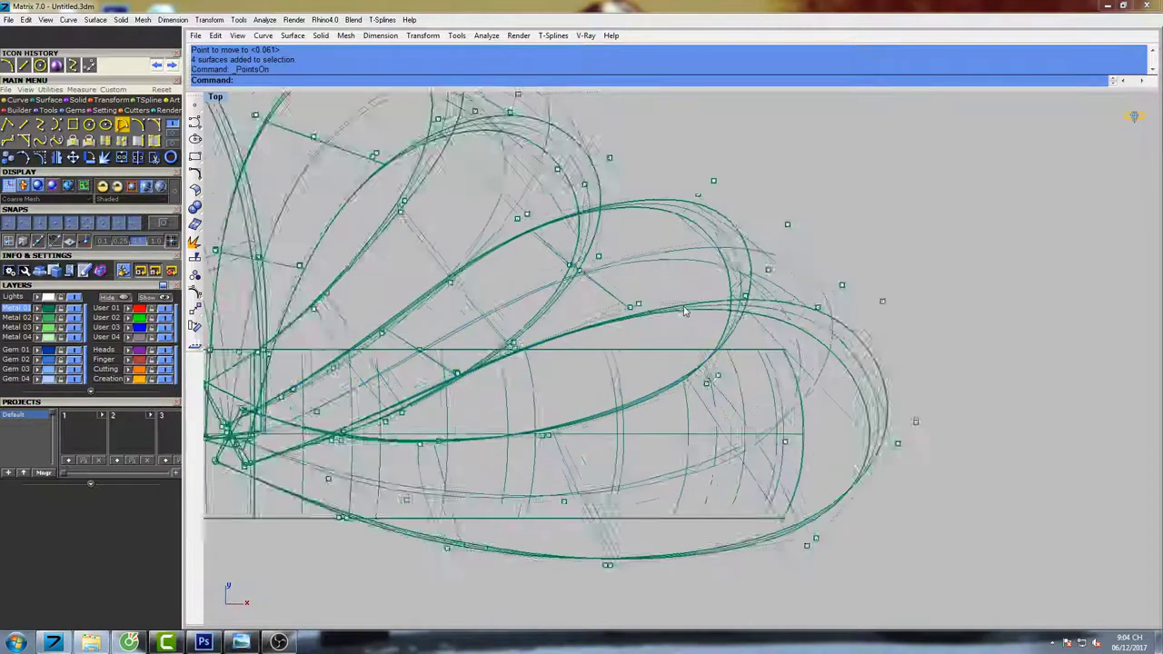
drag(718, 401, 719, 398)
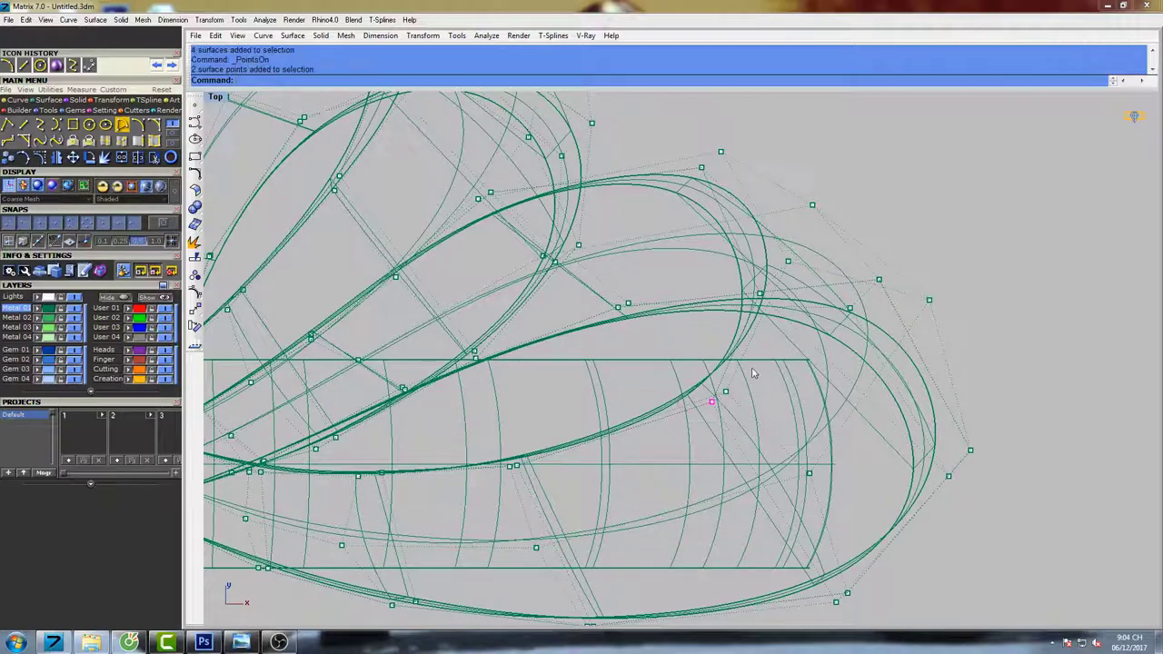
right_drag(749, 368, 706, 362)
text(Move)
key(space)
click(738, 413)
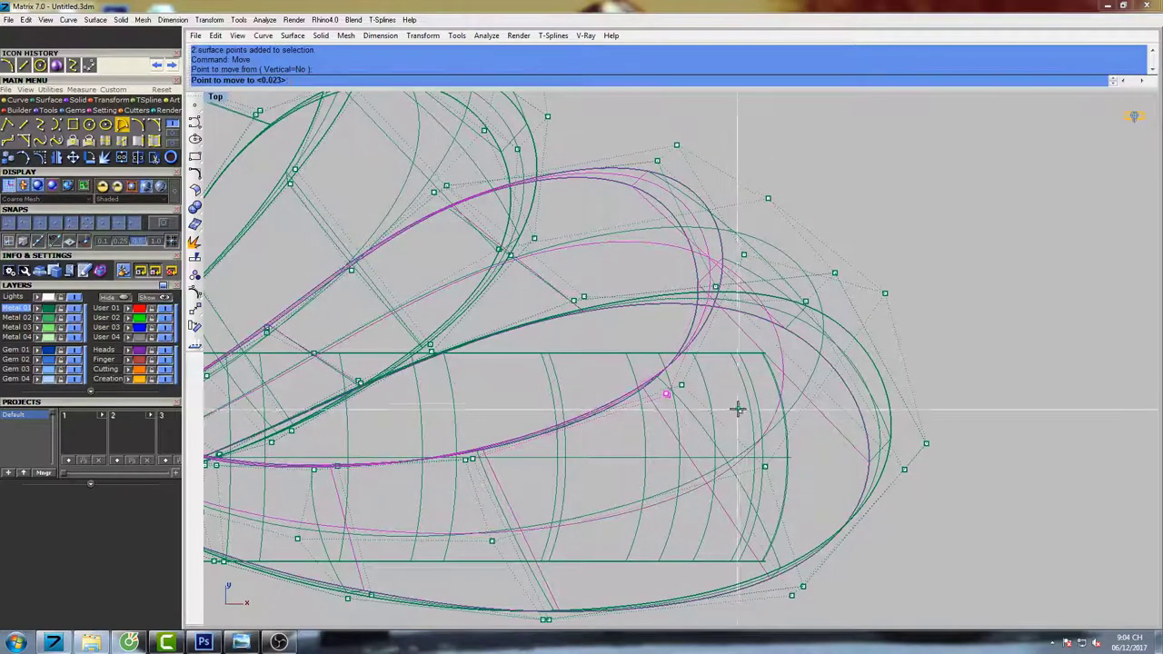
click(731, 403)
key(space)
click(732, 404)
click(729, 399)
Move two control-point pairs on the top edge of the lower-right loop's upper opening inward by about 0.097 and 0.105.
right_drag(654, 207, 679, 271)
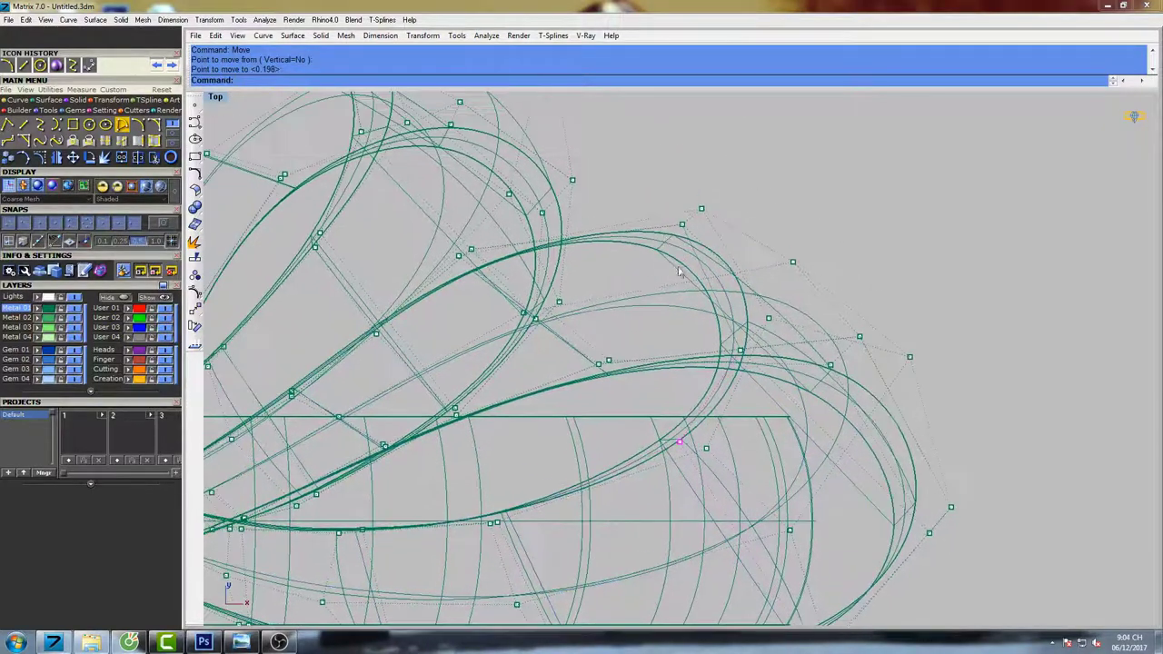
drag(661, 208, 691, 245)
key(space)
click(709, 192)
click(706, 197)
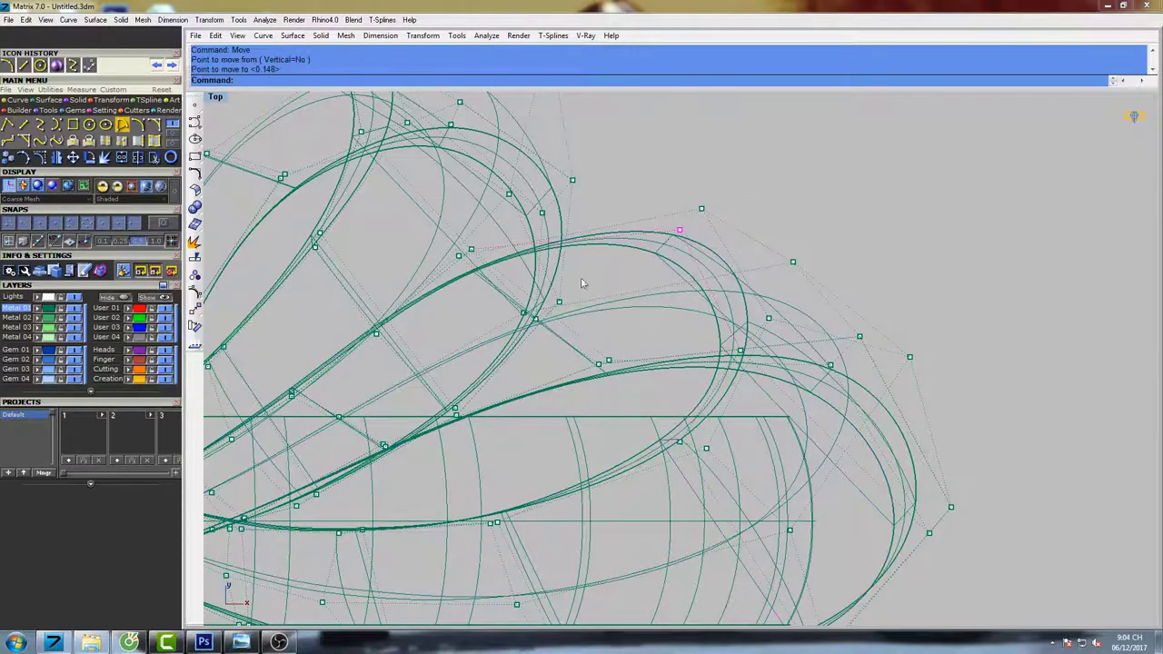
drag(491, 256, 493, 258)
key(space)
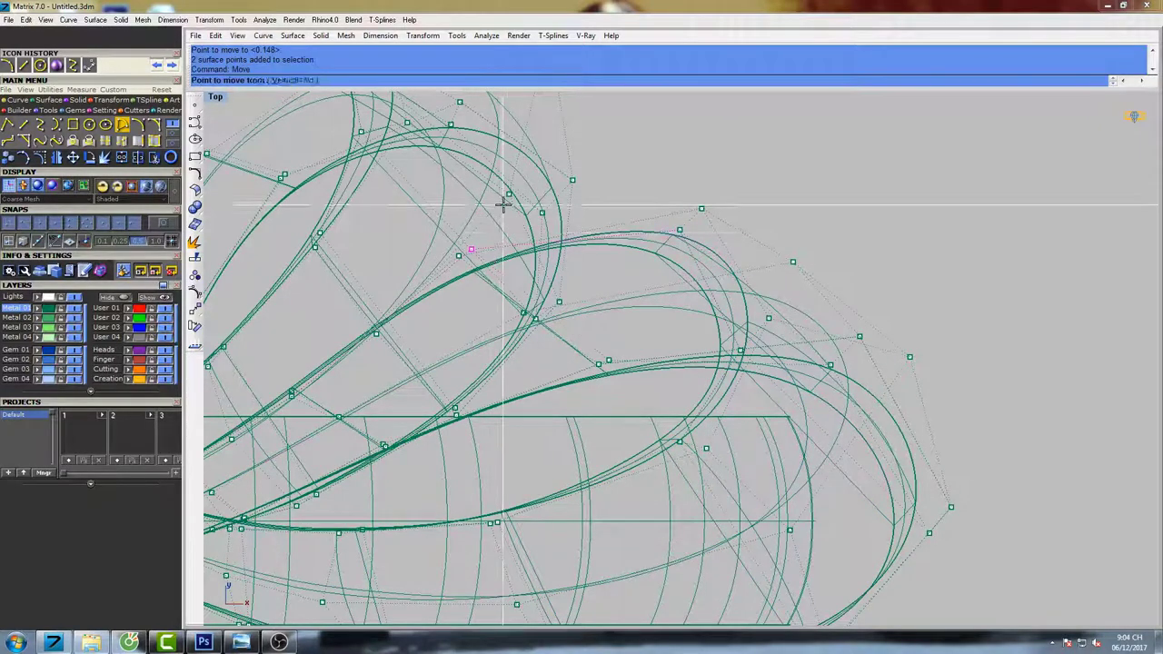
click(502, 205)
click(507, 211)
Move the control-point pair at the right bend of the lower-right loop's upper opening up-left by about 0.088 and 0.042.
right_drag(528, 272, 708, 199)
right_drag(818, 347, 700, 359)
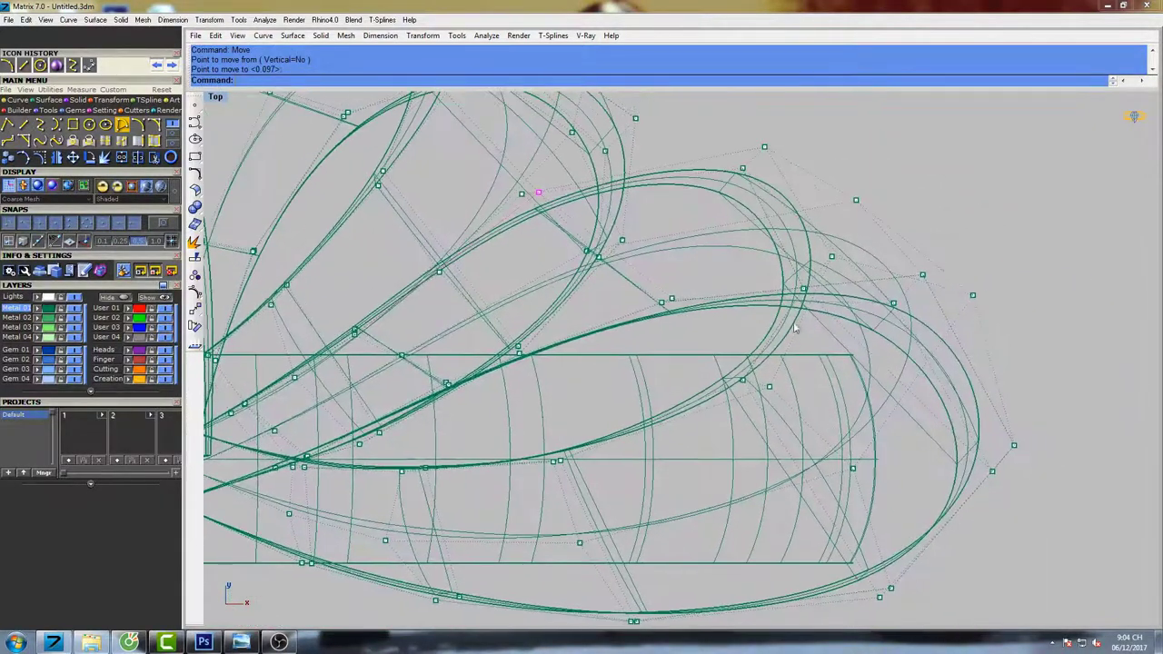
key(space)
click(861, 308)
click(857, 306)
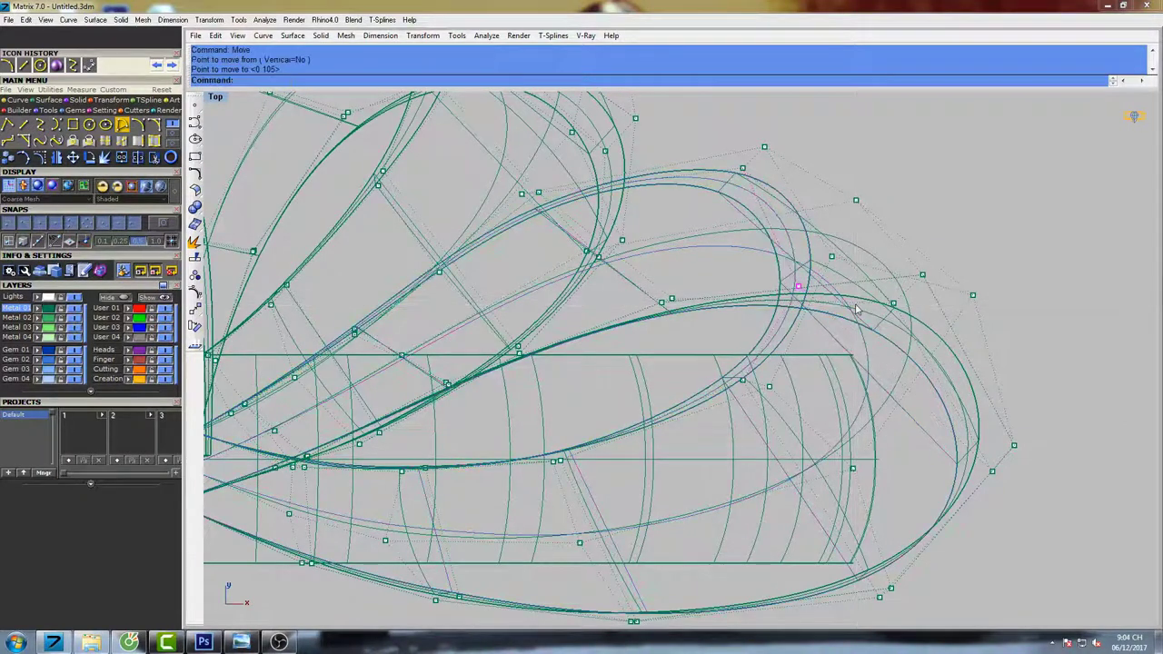
key(space)
click(869, 297)
click(866, 295)
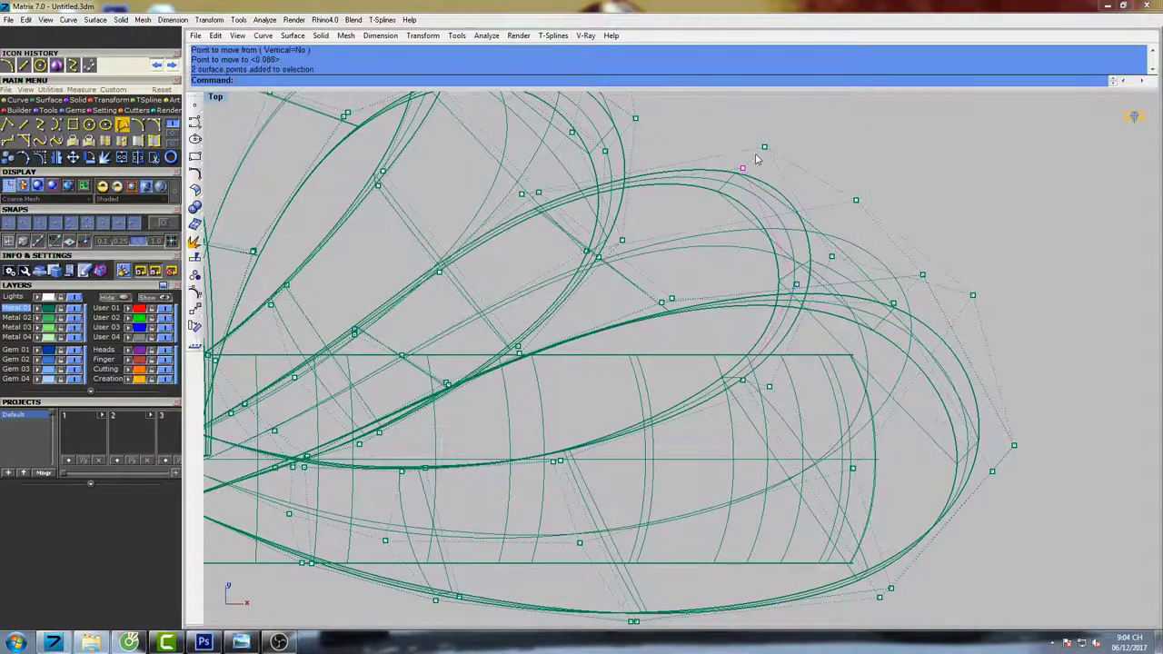
Lower the inner control-point pair at the top bend of the lower-right loop by about 0.077.
key(space)
click(826, 141)
click(823, 145)
Raise two control-point pairs near the inner end of the lower edge of the lower-right loop's upper opening by about 0.040 and 0.167.
scroll(406, 452, up, 5)
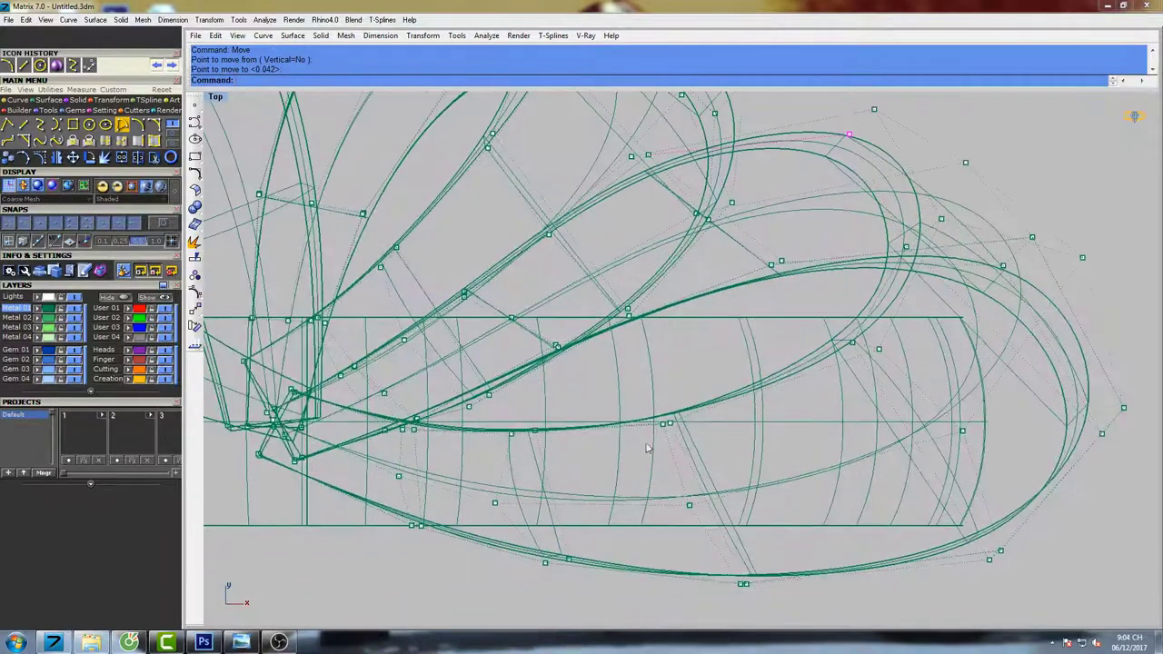
drag(422, 433, 452, 399)
key(space)
click(495, 465)
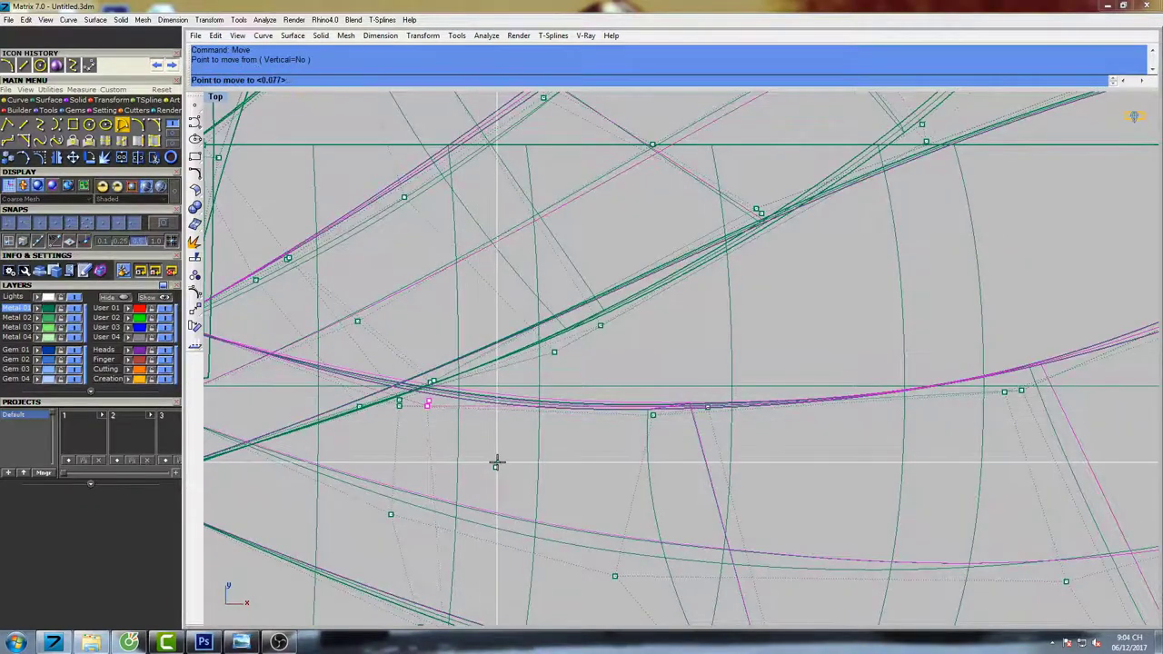
click(497, 460)
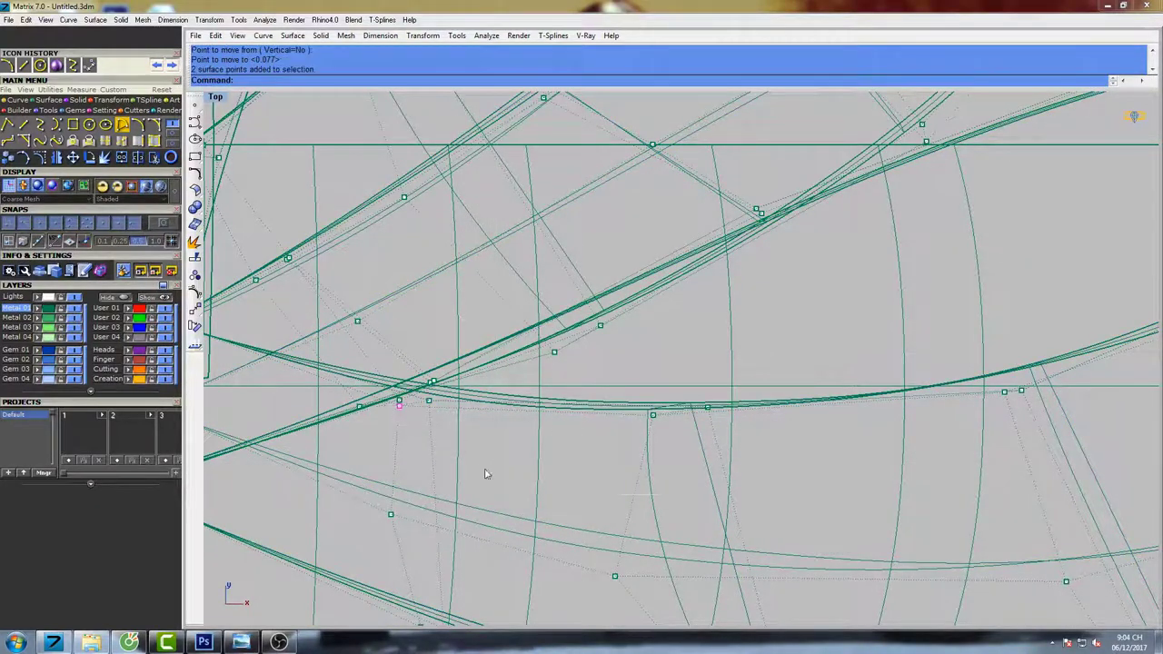
key(space)
click(586, 496)
click(590, 474)
right_drag(772, 458, 701, 449)
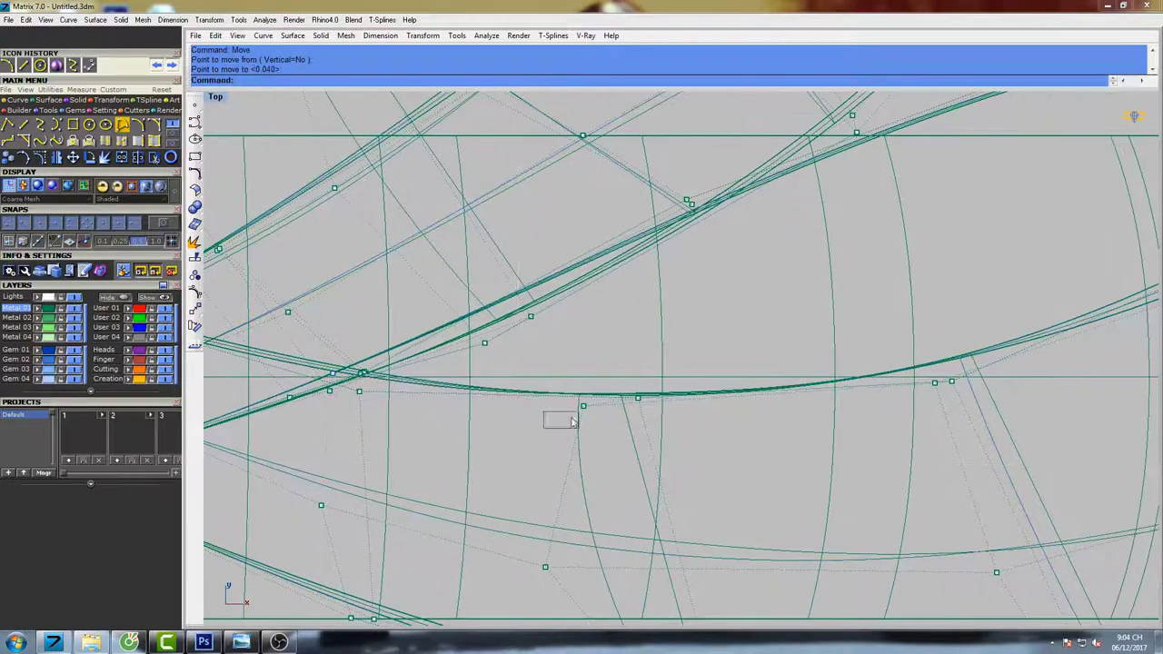
Raise the next control-point pair to the right on the upper opening's lower edge by about 0.098.
drag(571, 418, 601, 397)
key(space)
click(639, 473)
click(639, 460)
scroll(812, 403, down, 6)
right_drag(812, 402, 749, 412)
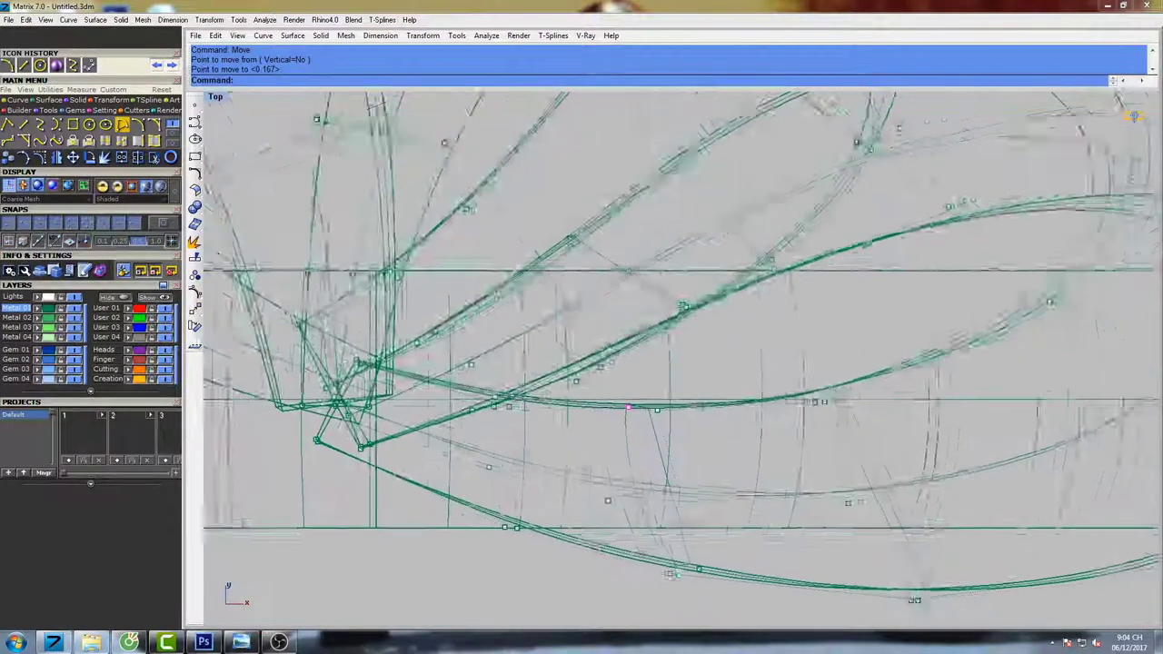
Raise the left control-point pair at the middle of the upper opening's lower edge by about 0.097 and lower it by about 0.072.
scroll(835, 405, up, 8)
drag(797, 392, 799, 385)
key(space)
click(830, 455)
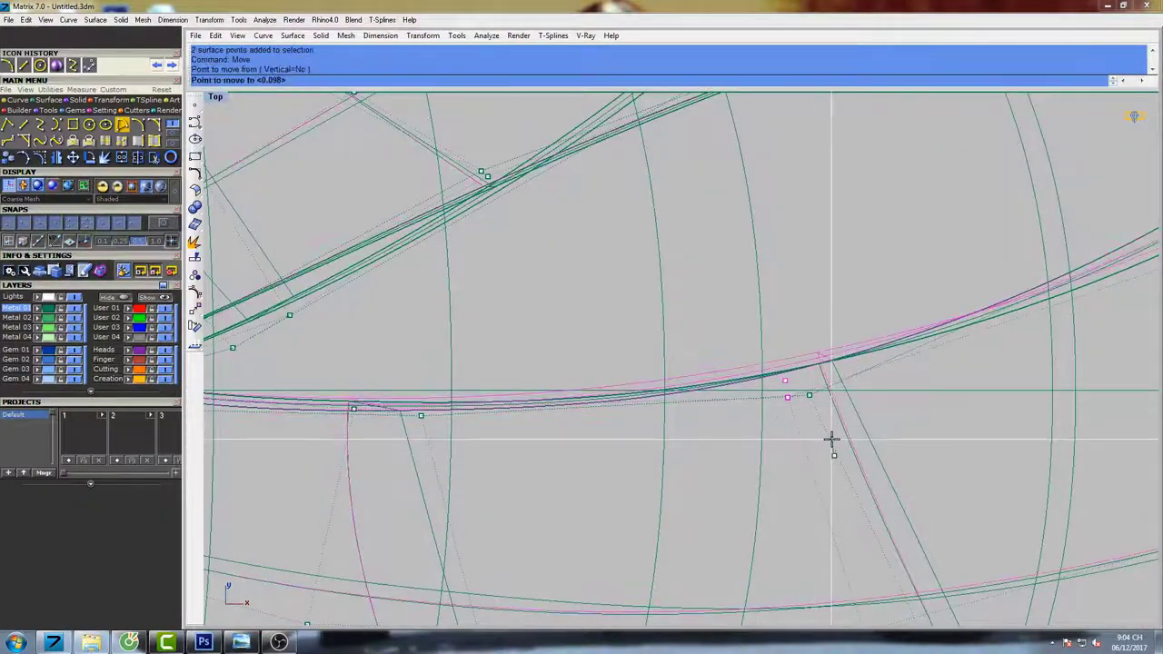
click(831, 439)
scroll(825, 433, down, 8)
right_drag(944, 406, 899, 410)
key(space)
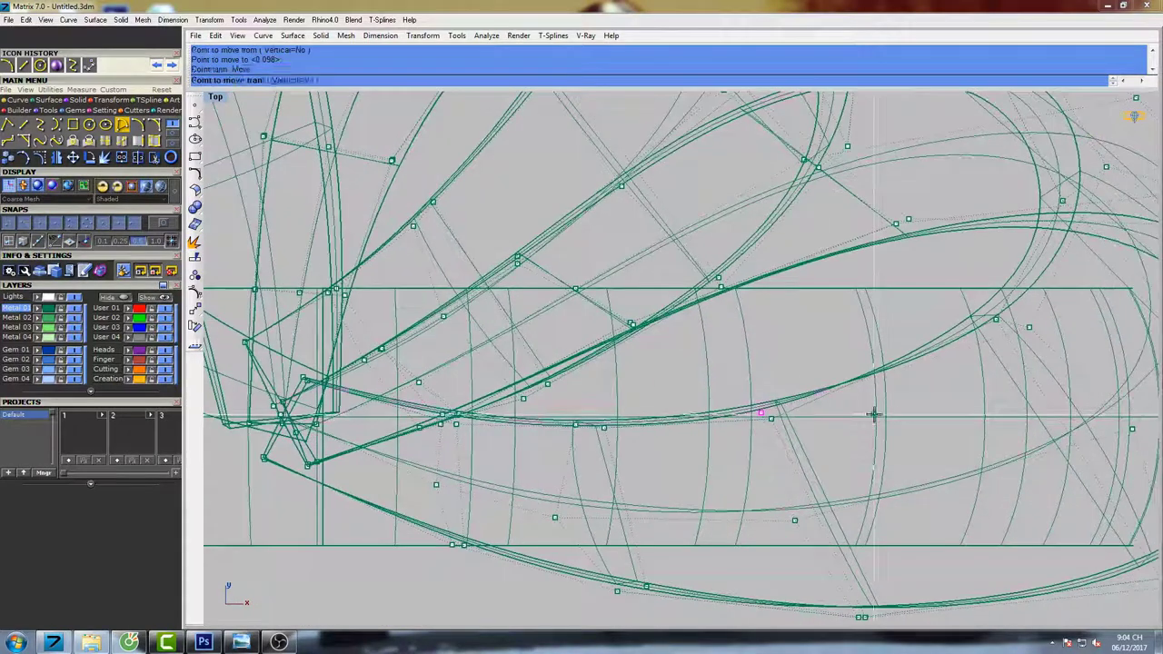
click(875, 413)
click(874, 419)
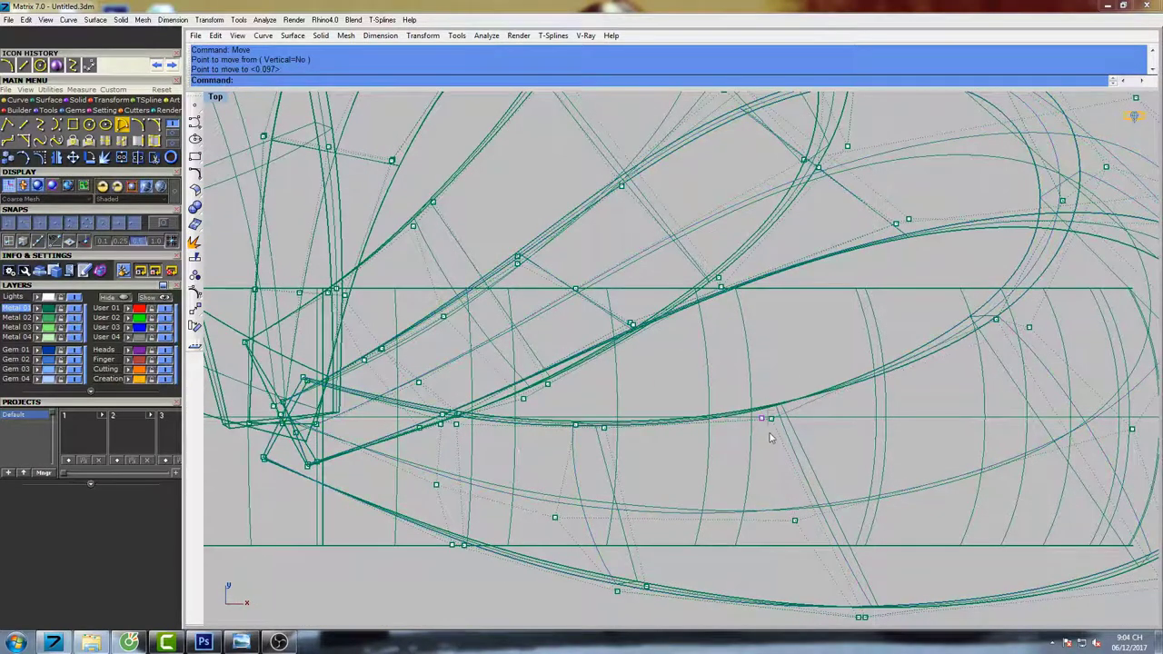
Raise the right control-point pair at the middle of the upper opening's lower edge by about 0.080 and again by about 0.082.
key(space)
click(867, 445)
click(867, 442)
key(space)
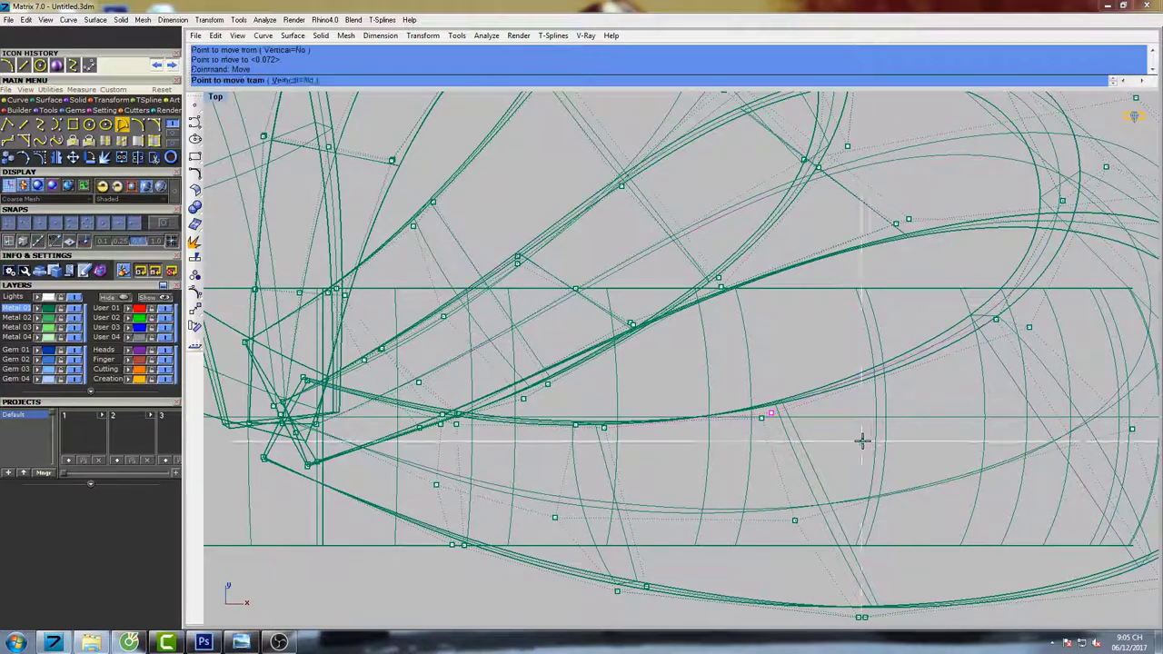
click(863, 441)
click(865, 435)
Raise the control-point pair left of the middle of the upper opening's lower edge by about 0.144 and the inner-end pair by about 0.079.
drag(620, 427, 621, 421)
key(space)
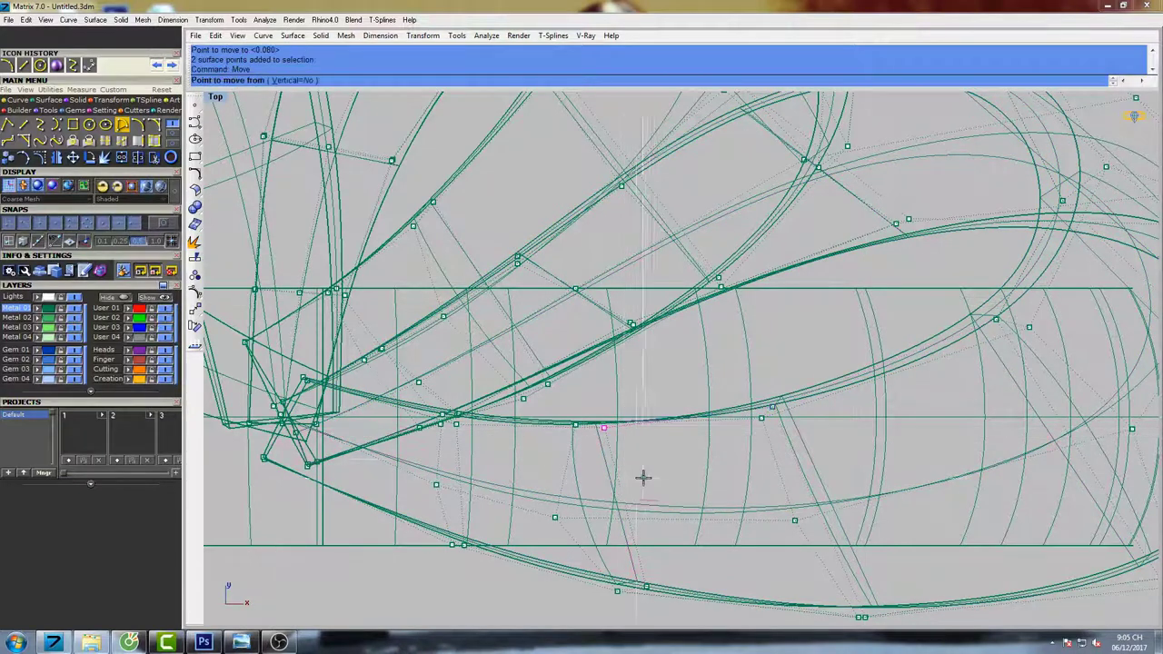
click(643, 479)
click(645, 470)
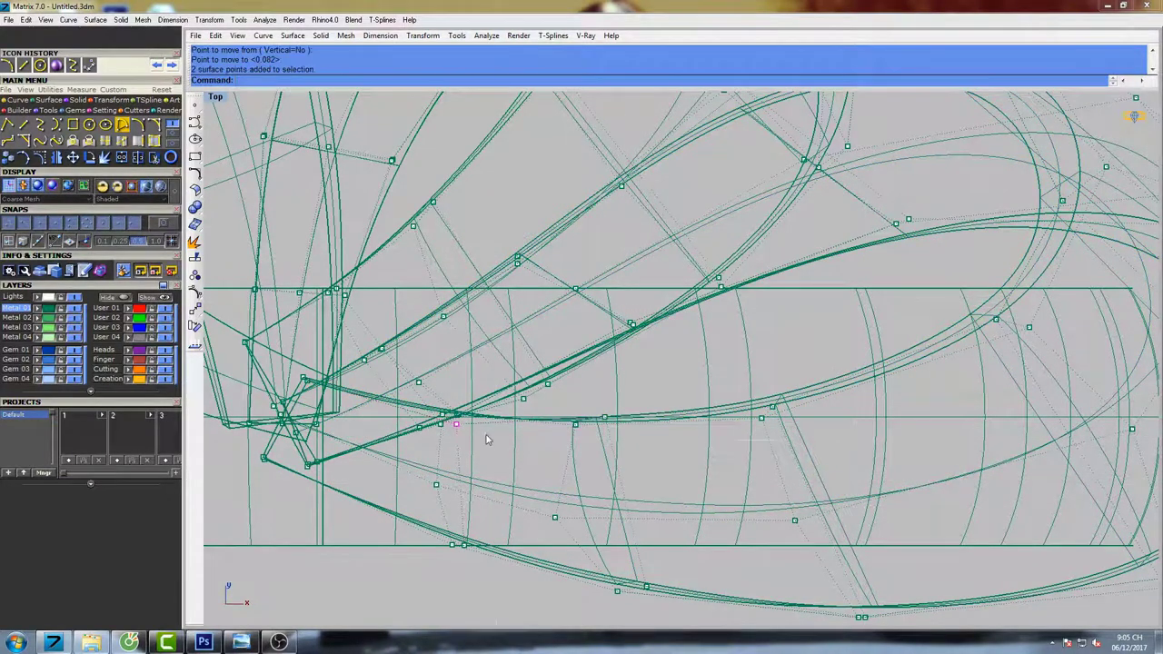
key(space)
click(521, 456)
click(524, 450)
right_drag(574, 532, 573, 424)
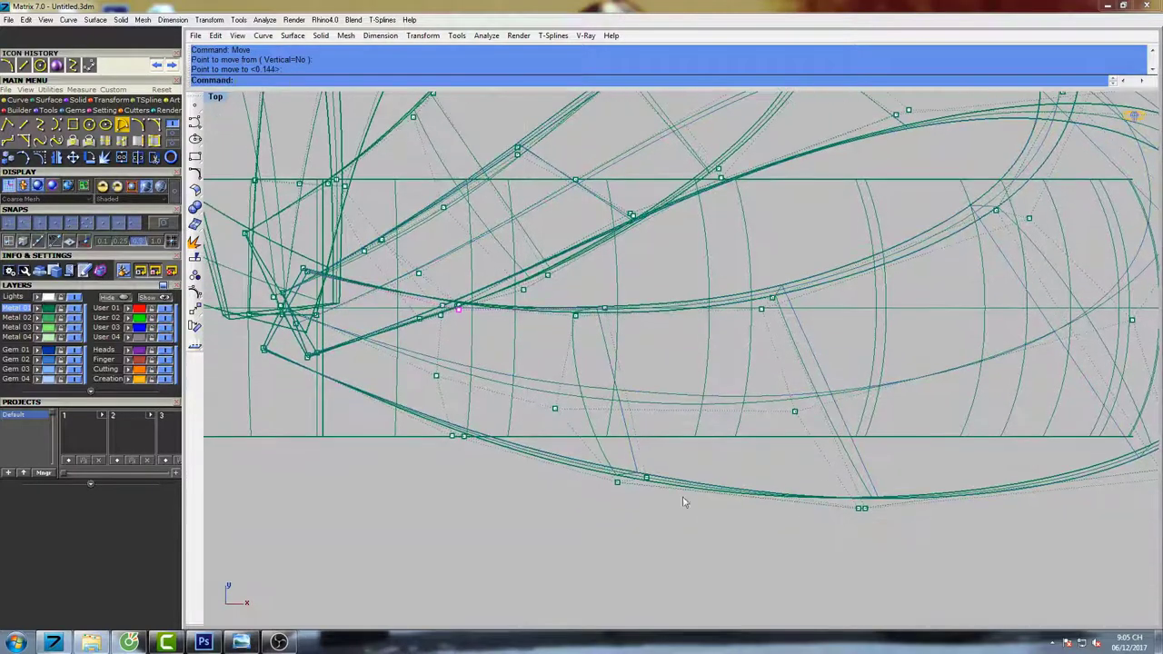
Lower the right-hand of two neighbouring control-point pairs left of the middle of the lower-right loop's bottom edge by about 0.088.
drag(663, 463, 665, 459)
key(space)
click(675, 401)
click(676, 409)
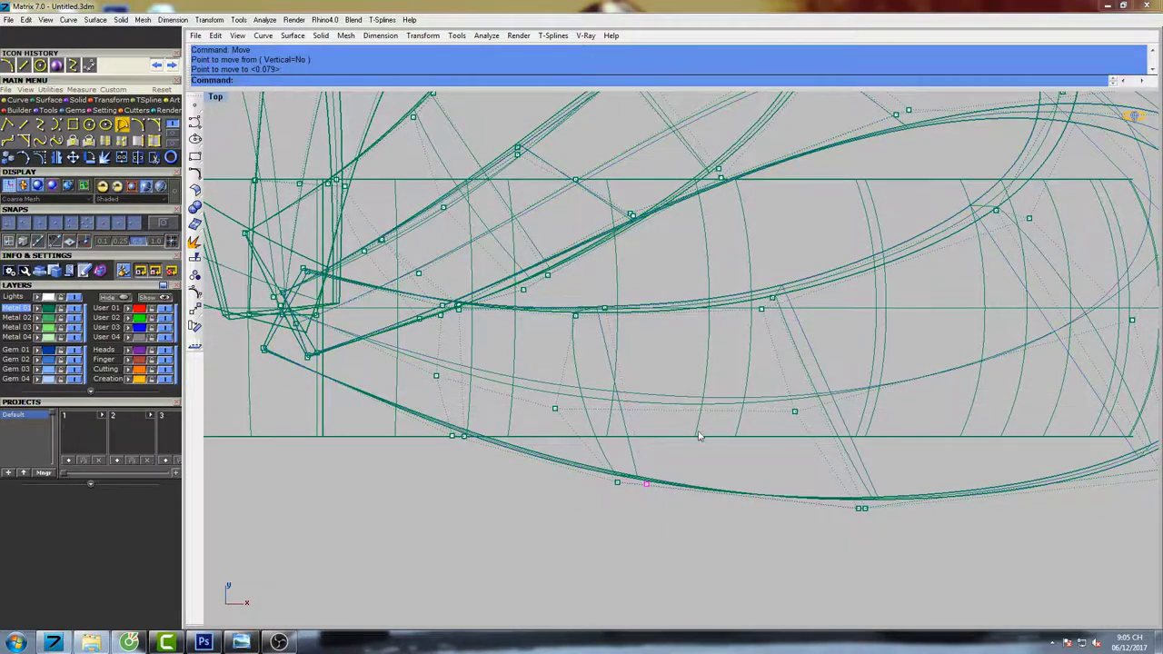
Move the inner control-point pair at the right bend of the lower-right loop up-left by about 0.149 and again by about 0.098.
right_drag(922, 540, 669, 506)
scroll(707, 458, down, 4)
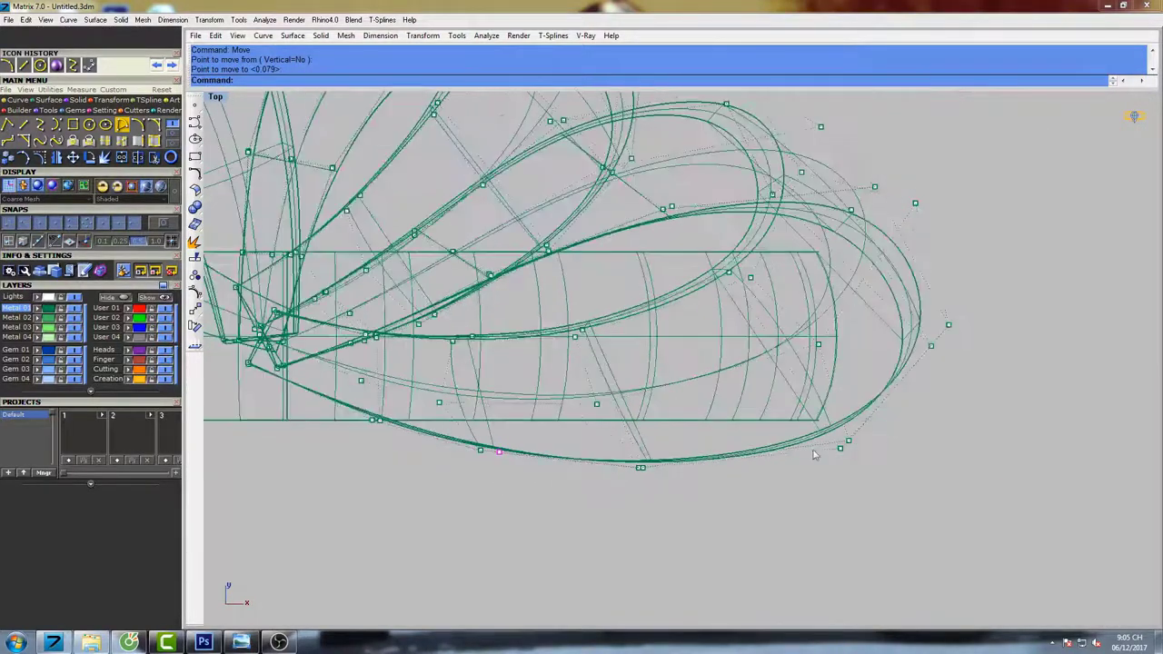
key(space)
click(988, 404)
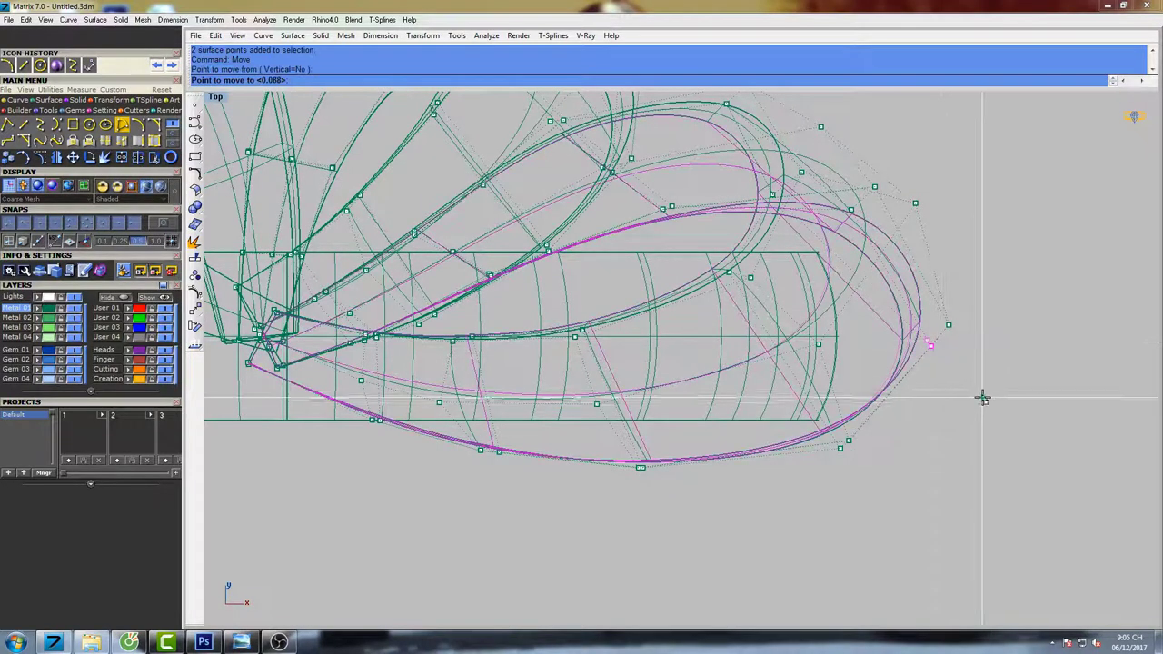
click(982, 398)
key(space)
click(984, 394)
click(984, 392)
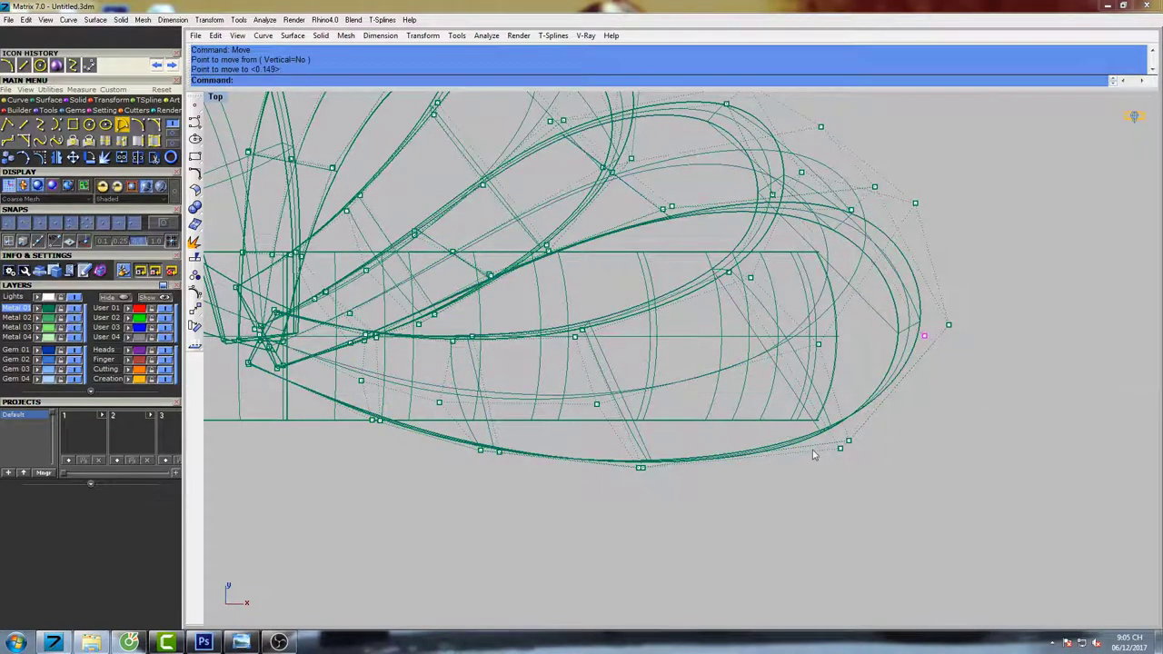
Raise the inner control-point pair at the lower-right bend of the loop by about 0.197, shifting it slightly left.
drag(845, 445, 846, 445)
key(space)
click(911, 477)
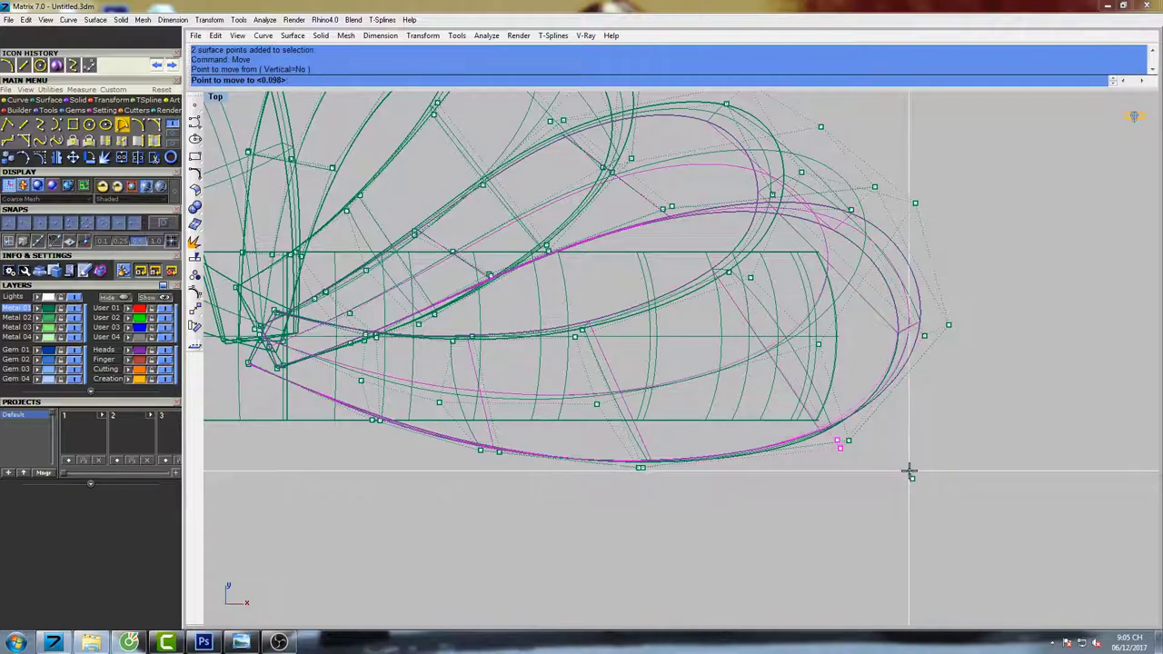
click(908, 470)
Shift both control-point pairs at the loop's right bend up-left by about 0.061, and the outer pair down-right by about 0.138.
key(space)
drag(898, 361, 970, 298)
click(982, 303)
click(979, 301)
key(space)
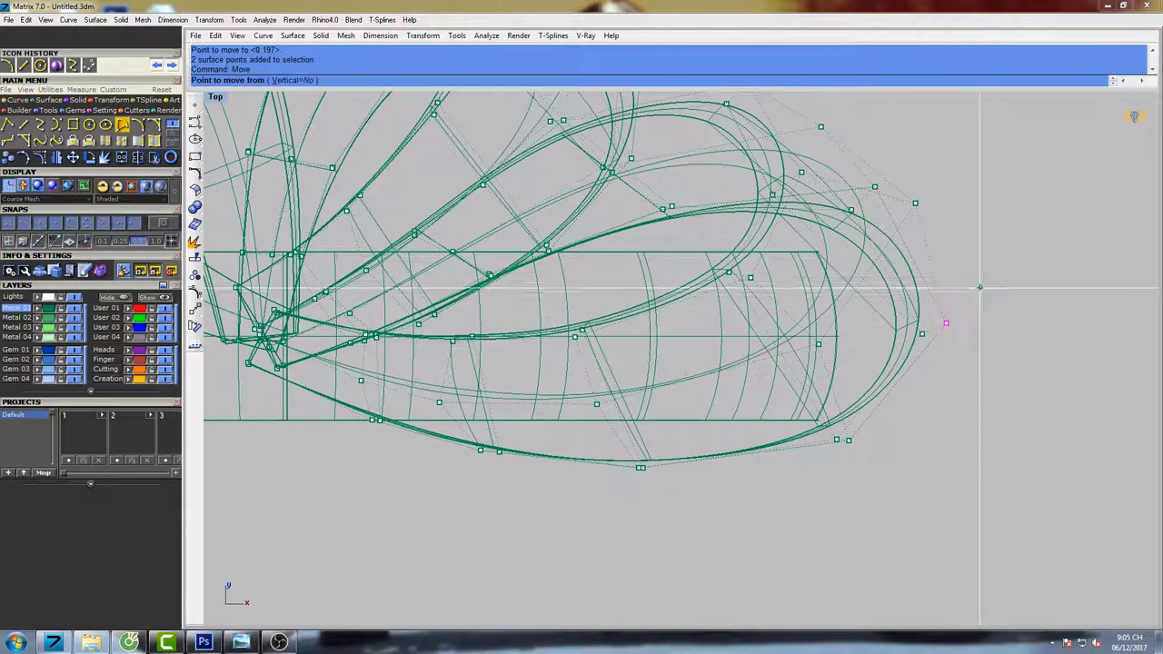
click(980, 287)
click(983, 289)
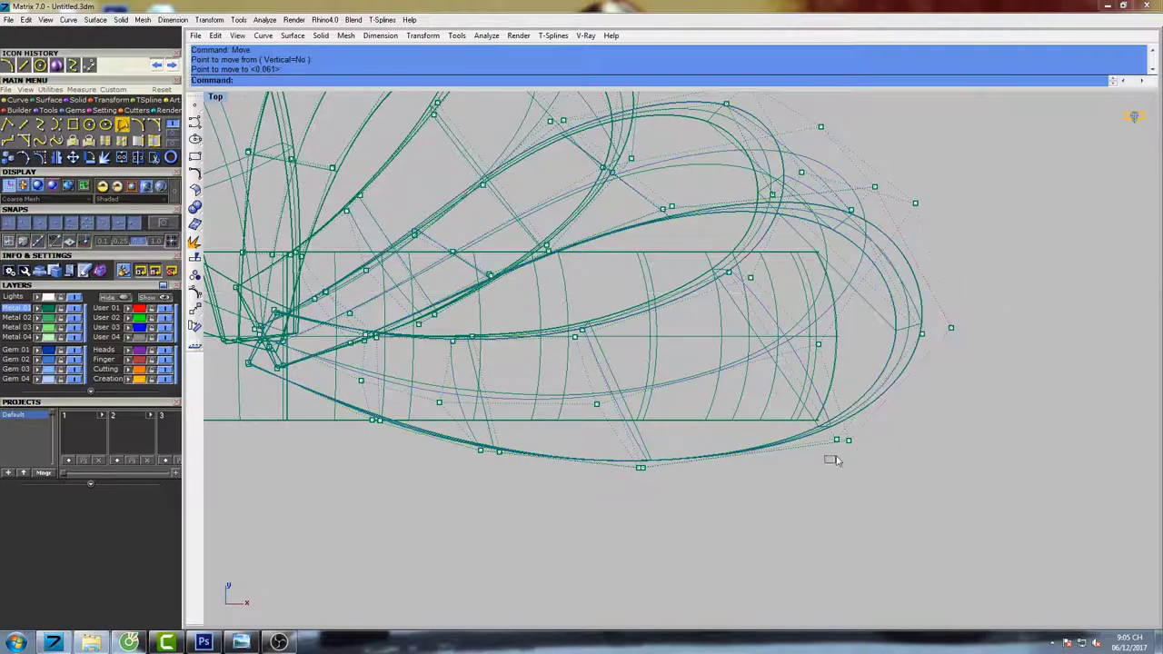
Lower both control-point pairs at the loop's lower-right bend by about 0.207 and again by about 0.074.
drag(836, 458, 863, 428)
key(space)
click(887, 365)
click(887, 370)
key(space)
click(889, 362)
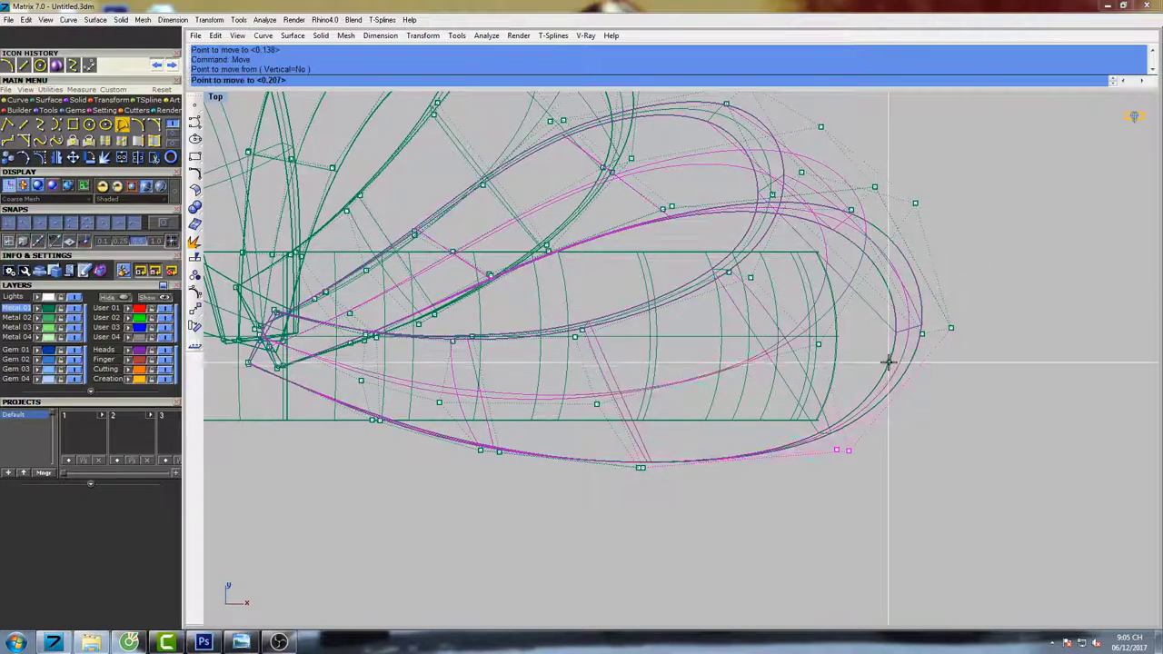
click(889, 367)
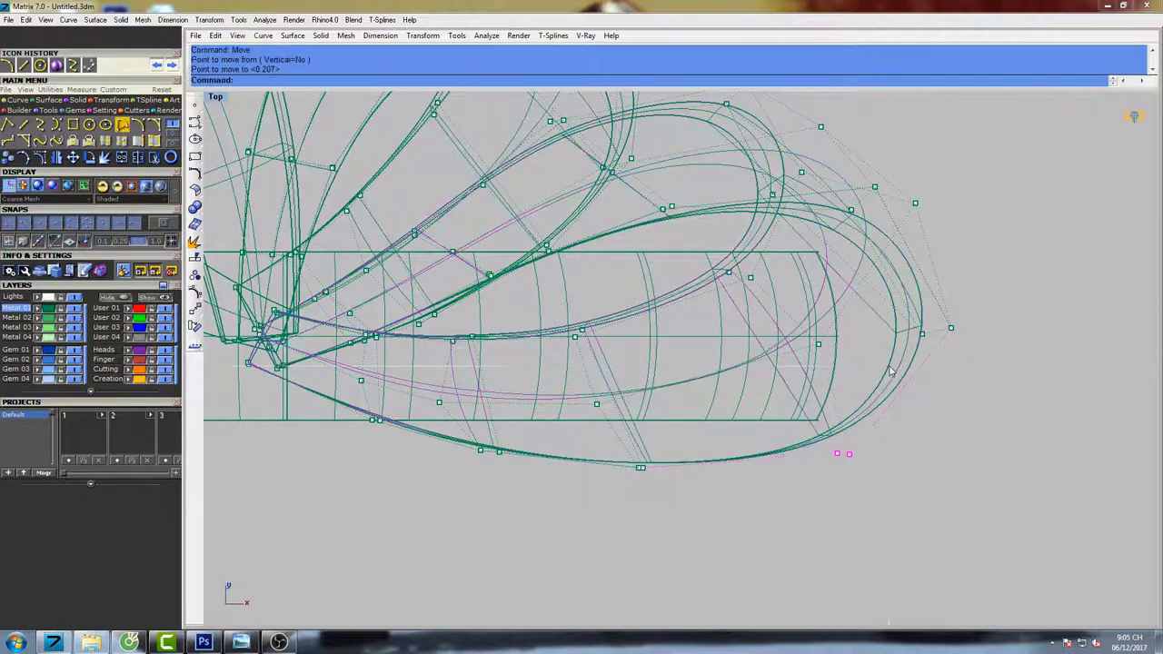
Lower the control-point pairs at the middle of the loop's bottom edge by about 0.085 and slightly lower the right-hand pair near its inner end.
click(719, 394)
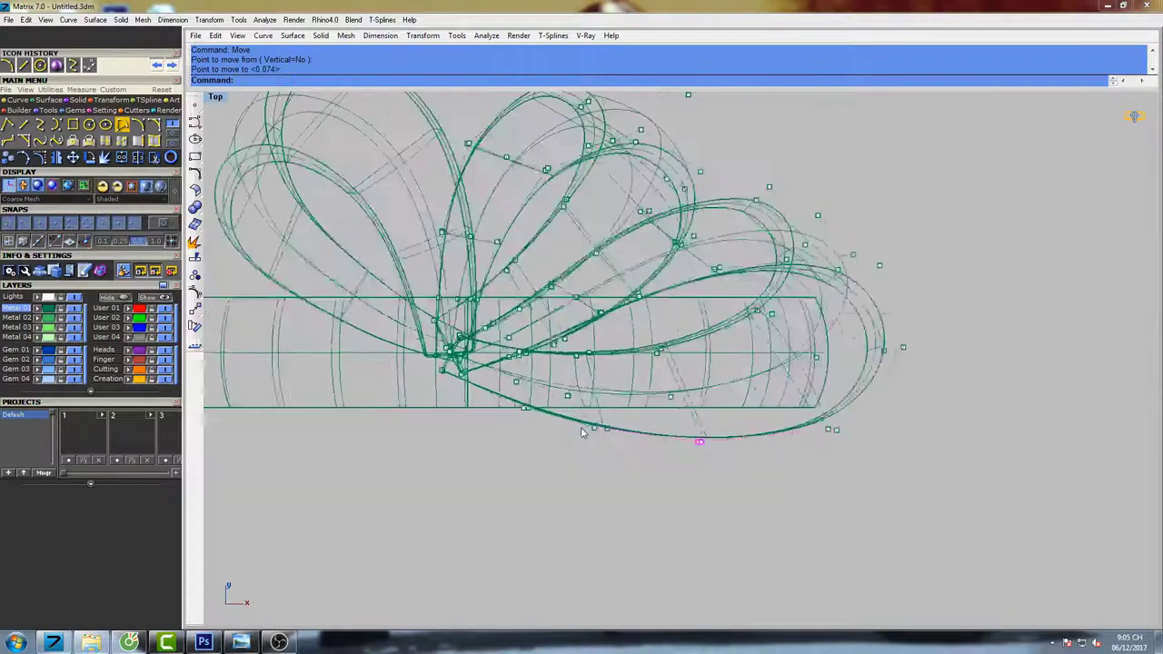
scroll(566, 420, up, 12)
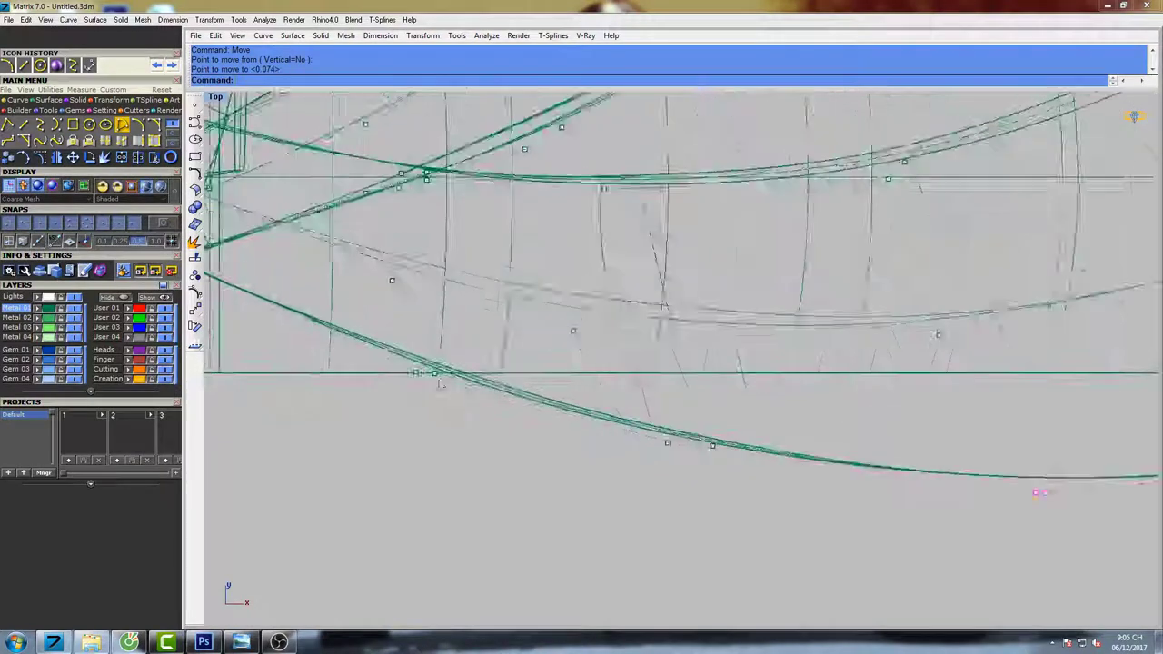
drag(418, 388, 459, 347)
key(space)
click(486, 304)
click(486, 304)
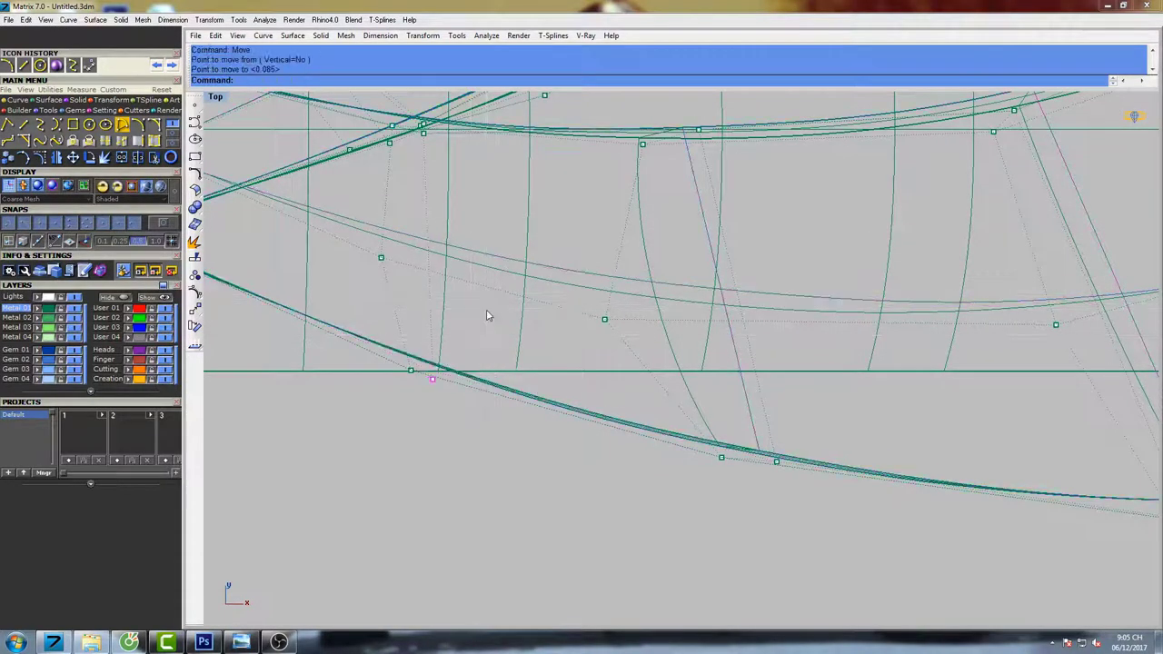
Turn off the control points and preview the bow and ring shaded in the Top view.
scroll(571, 373, down, 5)
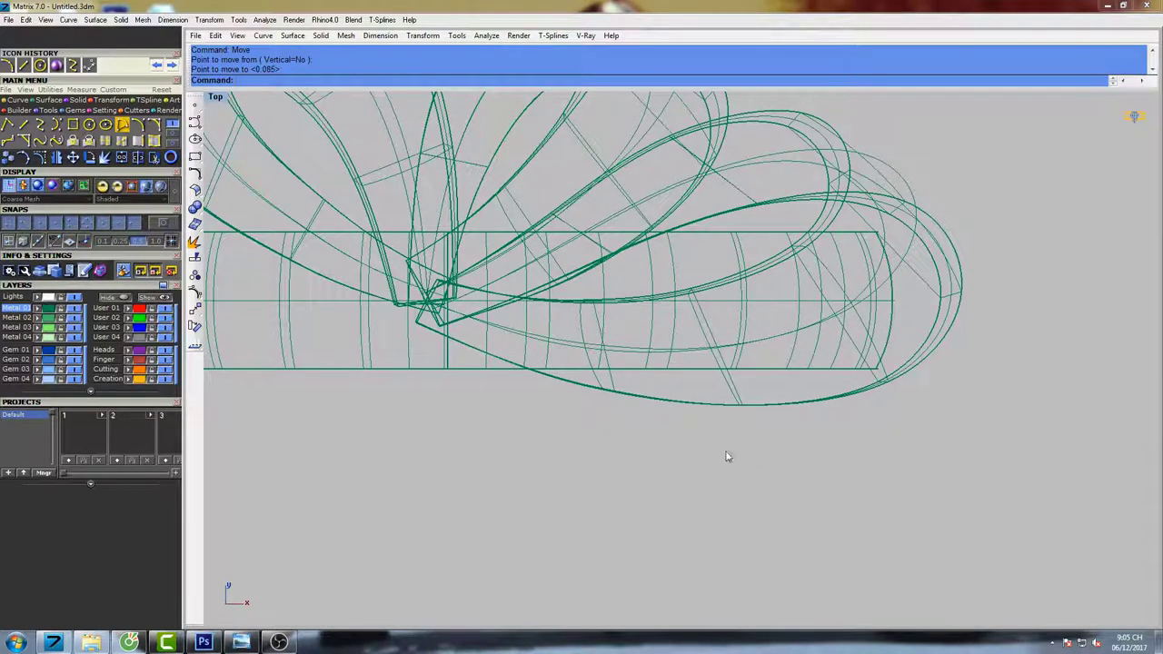
scroll(807, 305, down, 6)
mouse_move(814, 304)
right_down()
mouse_move(773, 316)
mouse_move(787, 355)
right_up()
text(s)
key(space)
key(Escape)
Return to the four-viewport layout and maximize the Perspective view with nothing selected.
drag(625, 202, 503, 281)
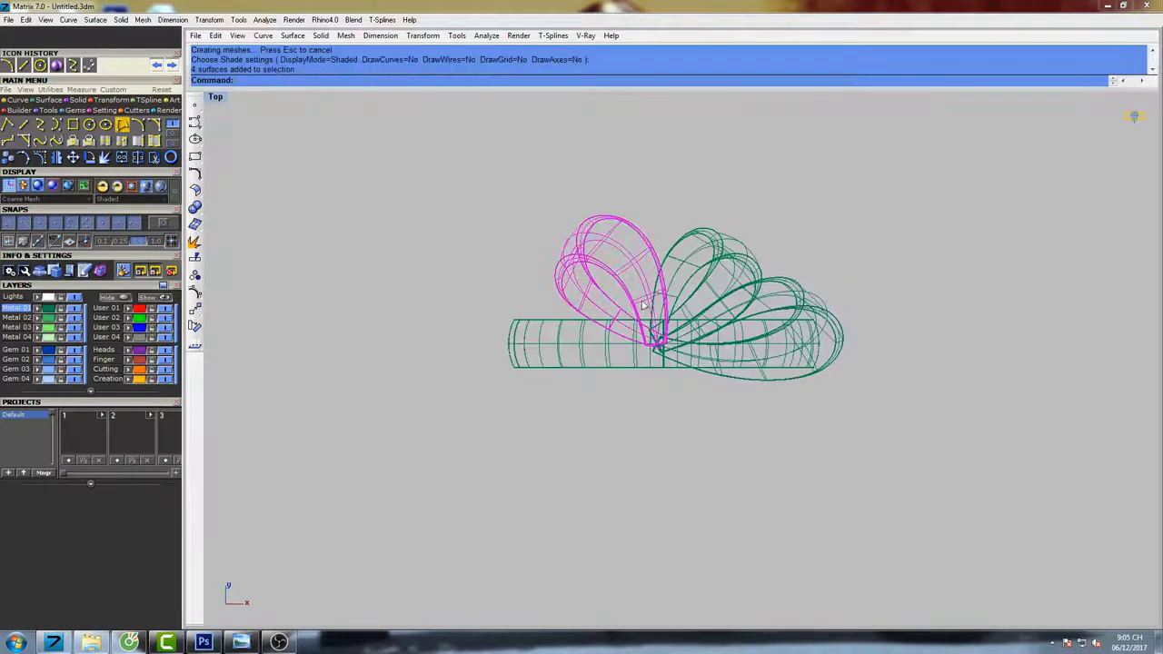
right_drag(651, 306, 606, 301)
double_click(217, 98)
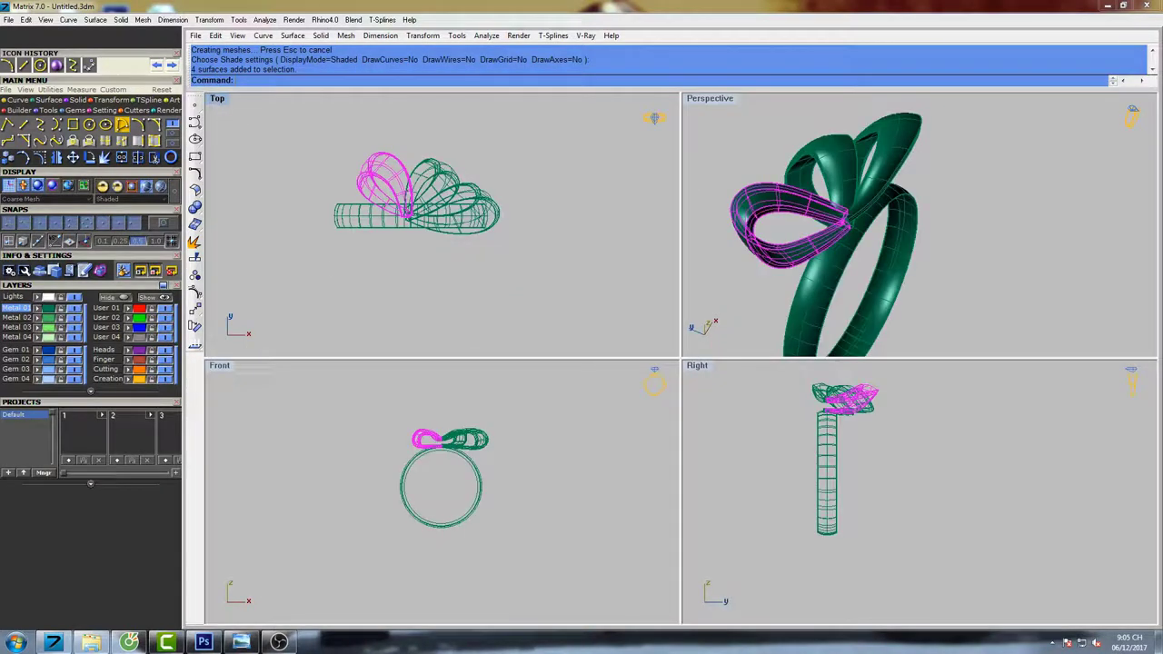
double_click(704, 100)
click(830, 313)
right_drag(830, 314, 588, 296)
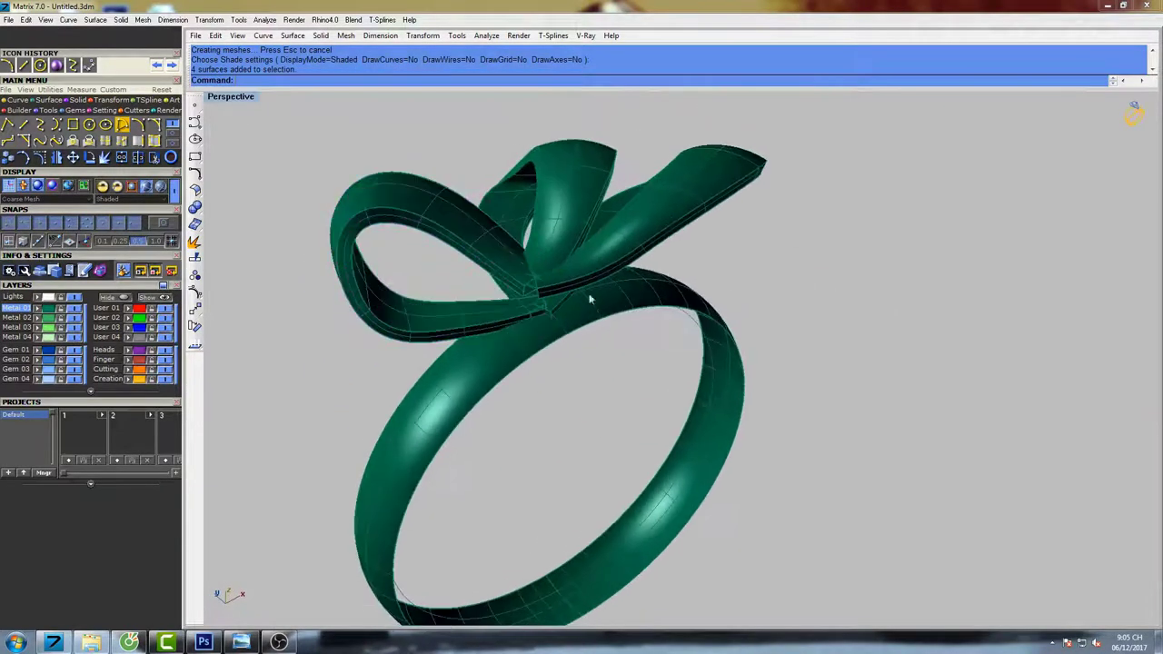
Cap the left loop's open upper end with Sweep2, using its upper and lower surface edges as rails and its side edge as cross section.
scroll(477, 283, up, 6)
shift+right_drag(478, 283, 649, 244)
scroll(720, 343, up, 6)
mouse_move(714, 341)
right_down()
mouse_move(684, 332)
mouse_move(678, 300)
mouse_move(700, 302)
right_up()
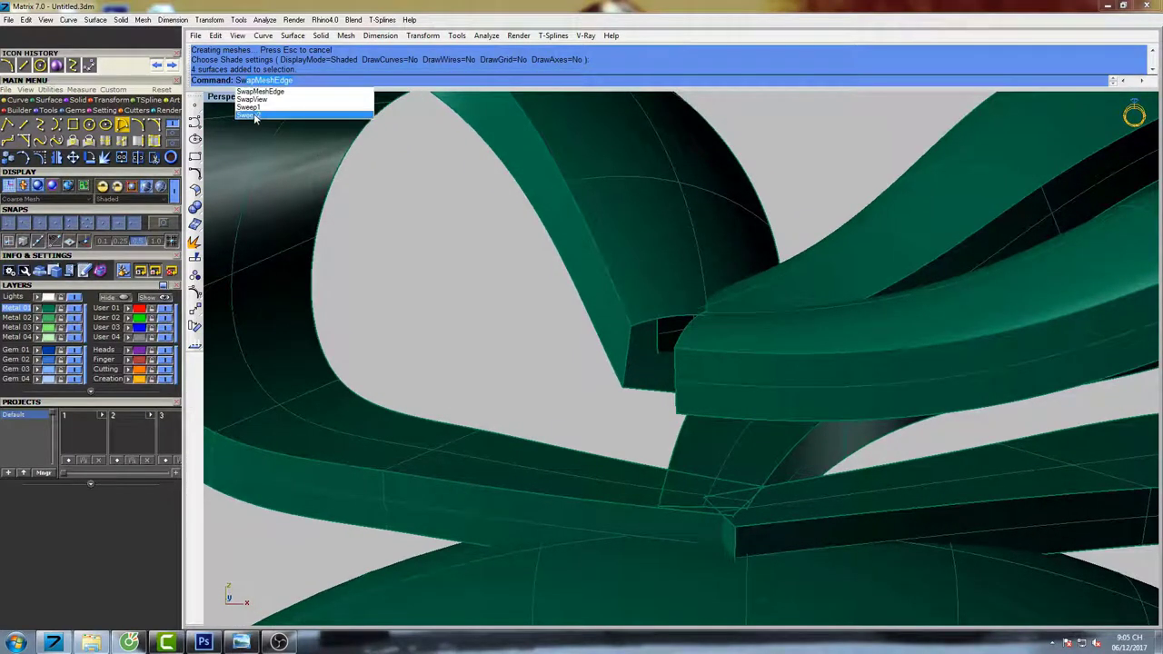
click(255, 115)
click(648, 324)
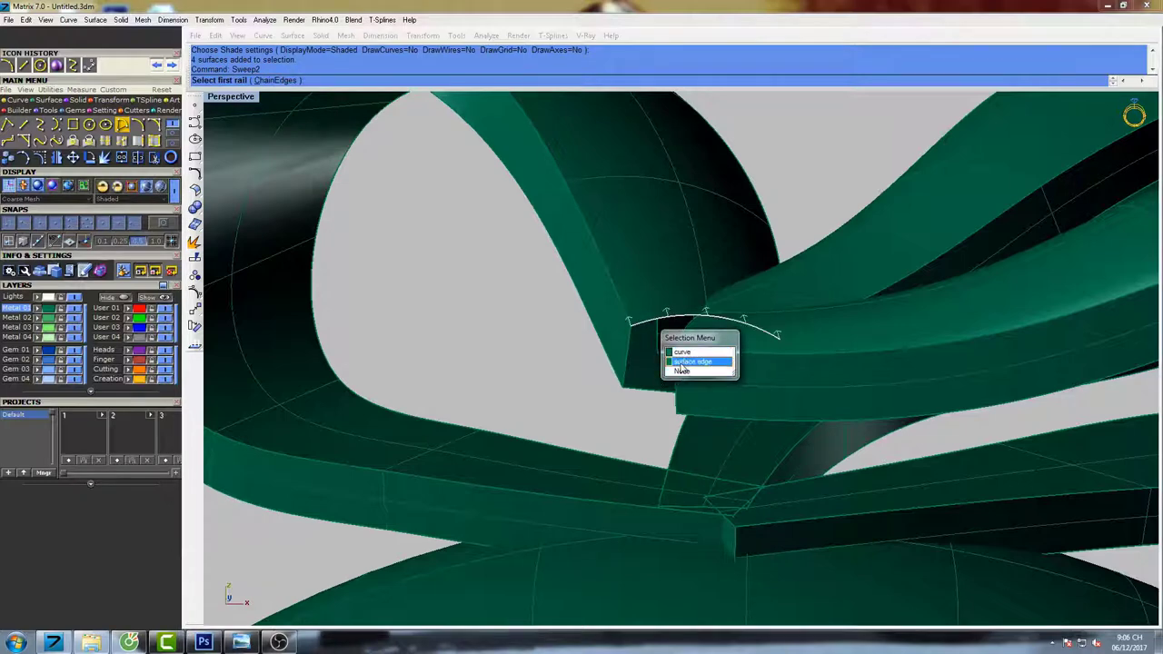
click(681, 365)
click(653, 391)
click(625, 376)
right_click(664, 354)
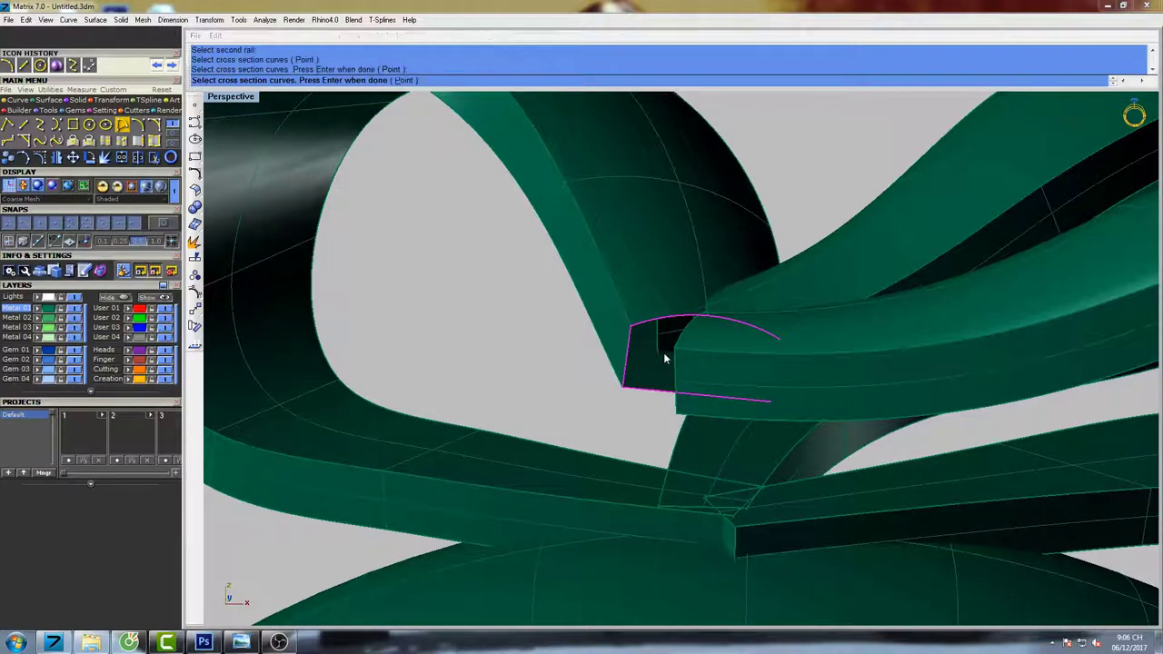
key(Return)
Select the left loop's surfaces together with the end caps and join them.
shift+click(622, 343)
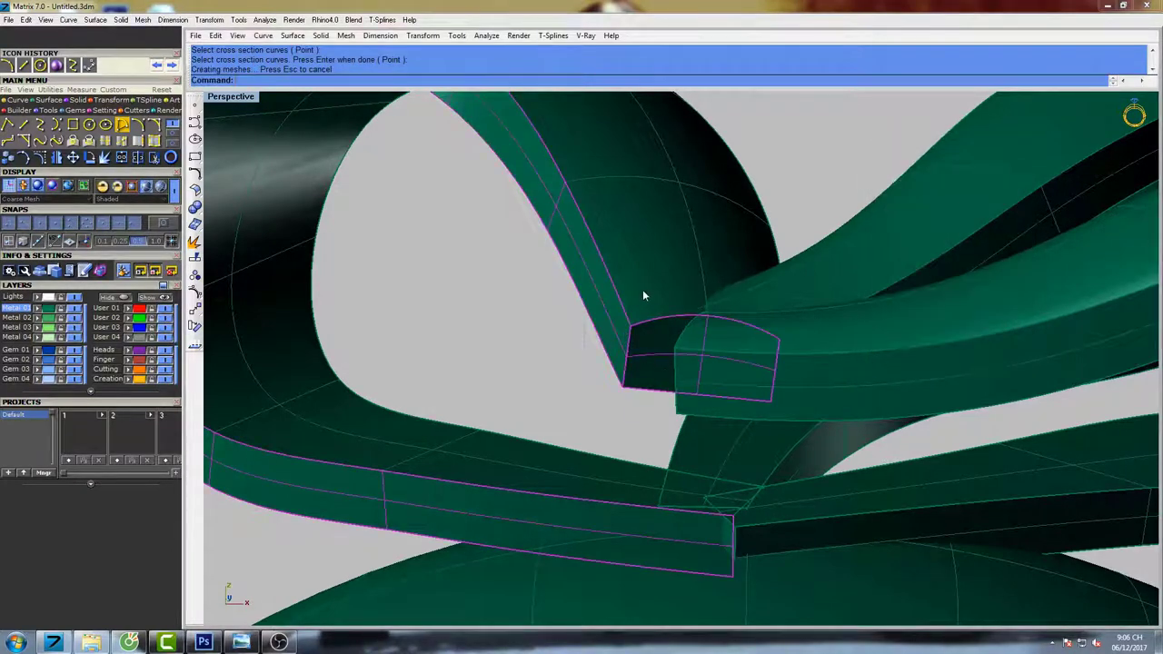
scroll(643, 288, down, 7)
right_drag(663, 341, 640, 350)
drag(532, 268, 459, 320)
shift+drag(712, 361, 731, 358)
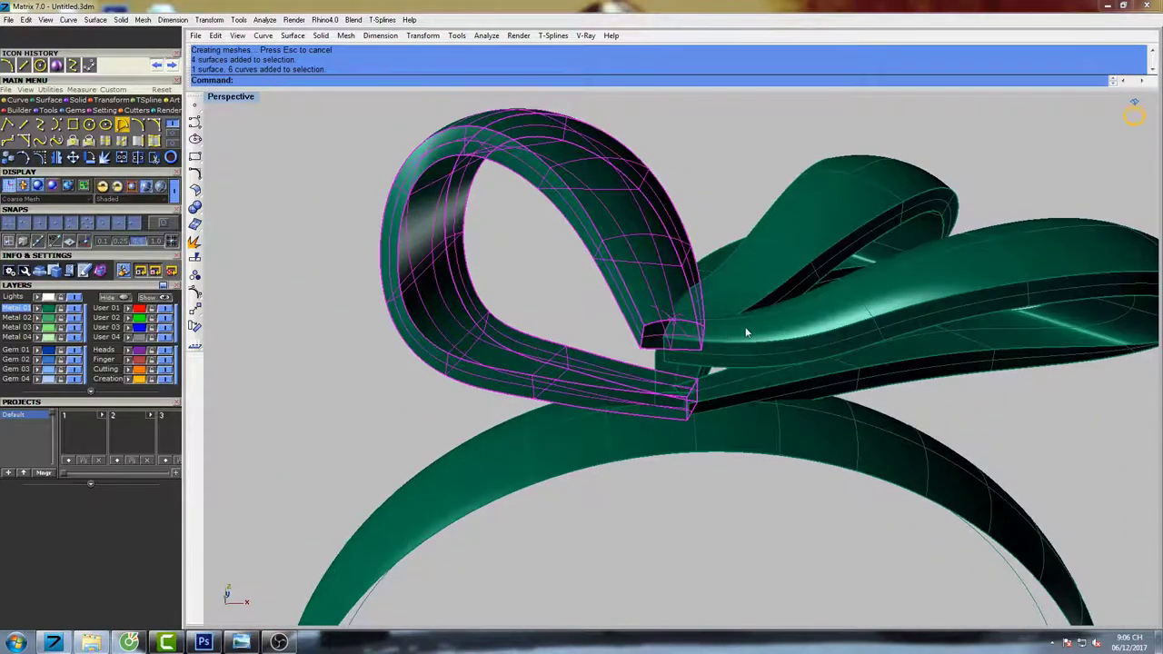
right_drag(746, 330, 723, 327)
text(Jo)
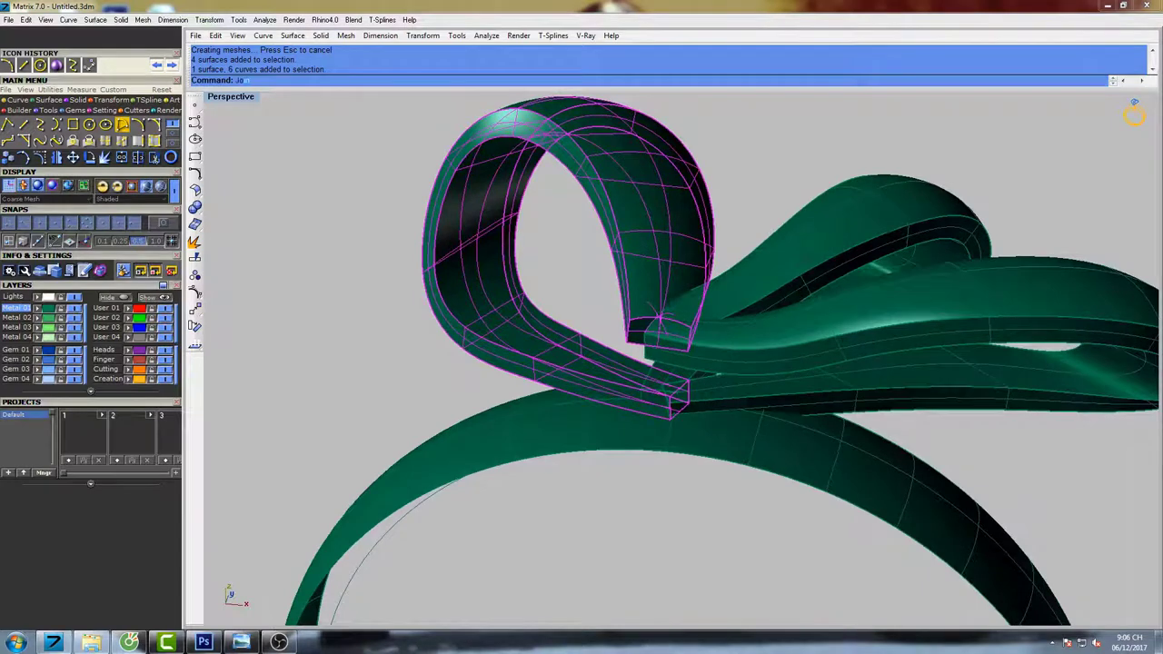
key(Return)
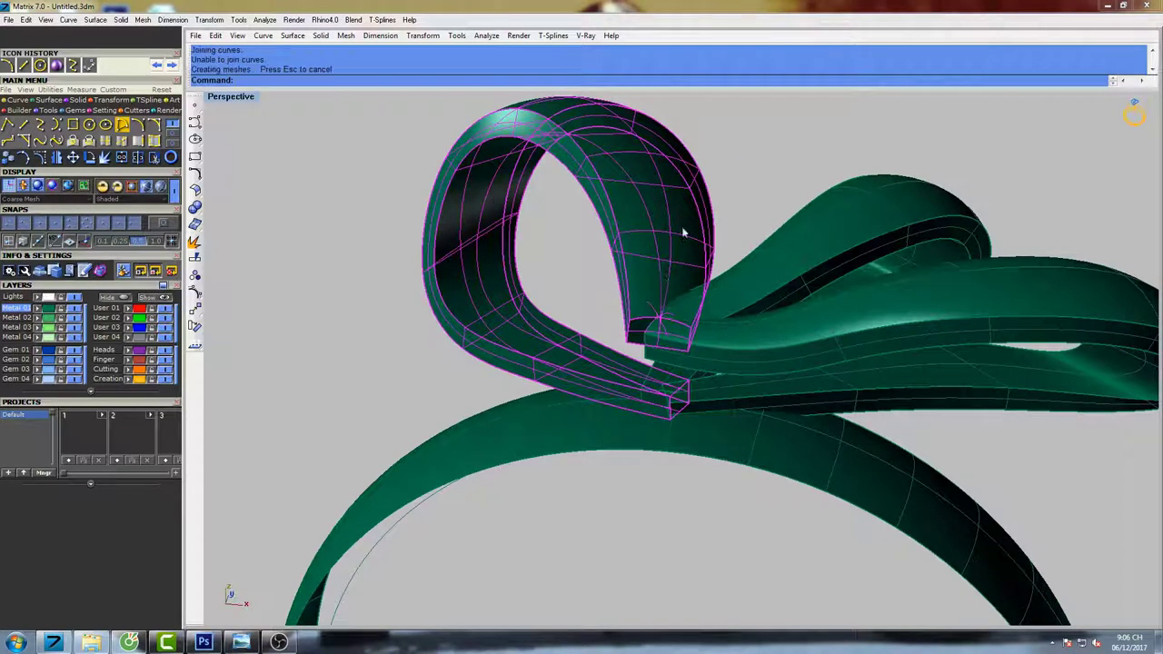
Cap the right loop's open upper end with Sweep2, using its upper and lower edges as rails and its side edge as cross section.
right_drag(684, 228, 967, 285)
key(Escape)
scroll(684, 252, down, 6)
scroll(713, 267, up, 8)
scroll(762, 283, up, 5)
right_drag(761, 284, 799, 291)
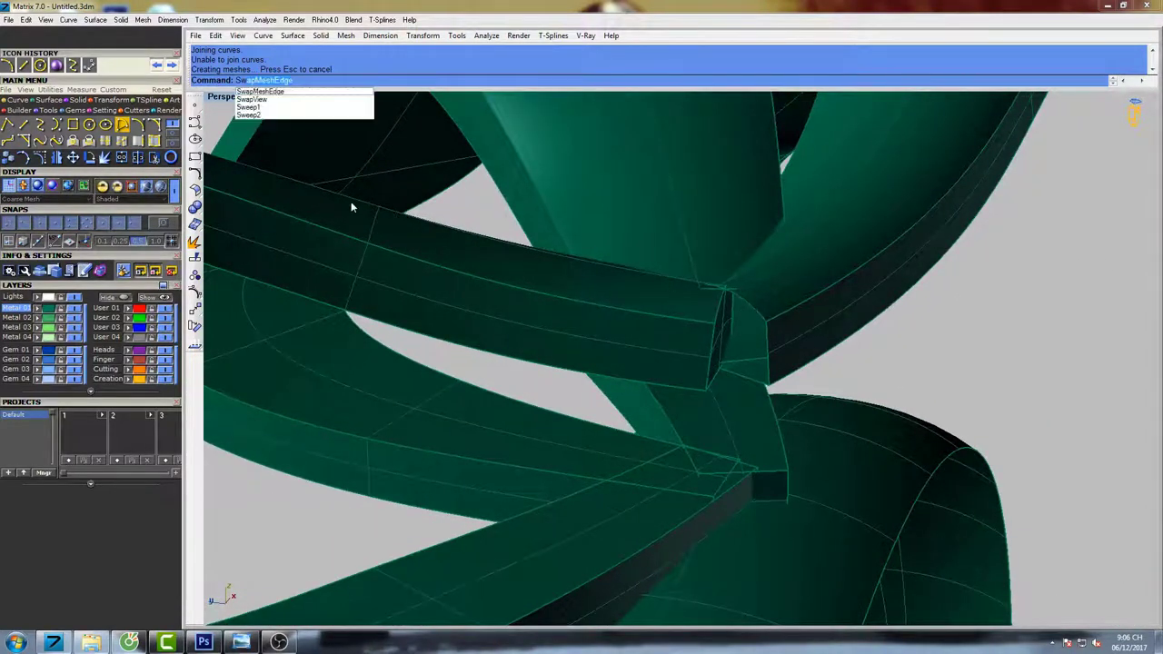
click(250, 116)
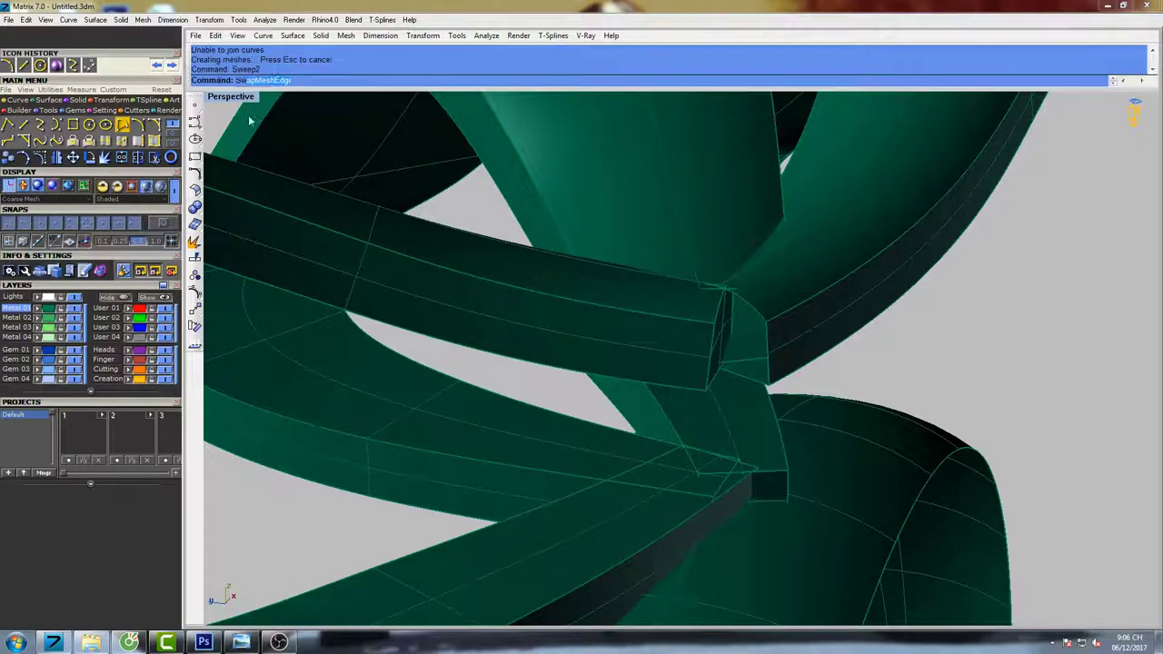
click(760, 319)
click(788, 352)
click(760, 385)
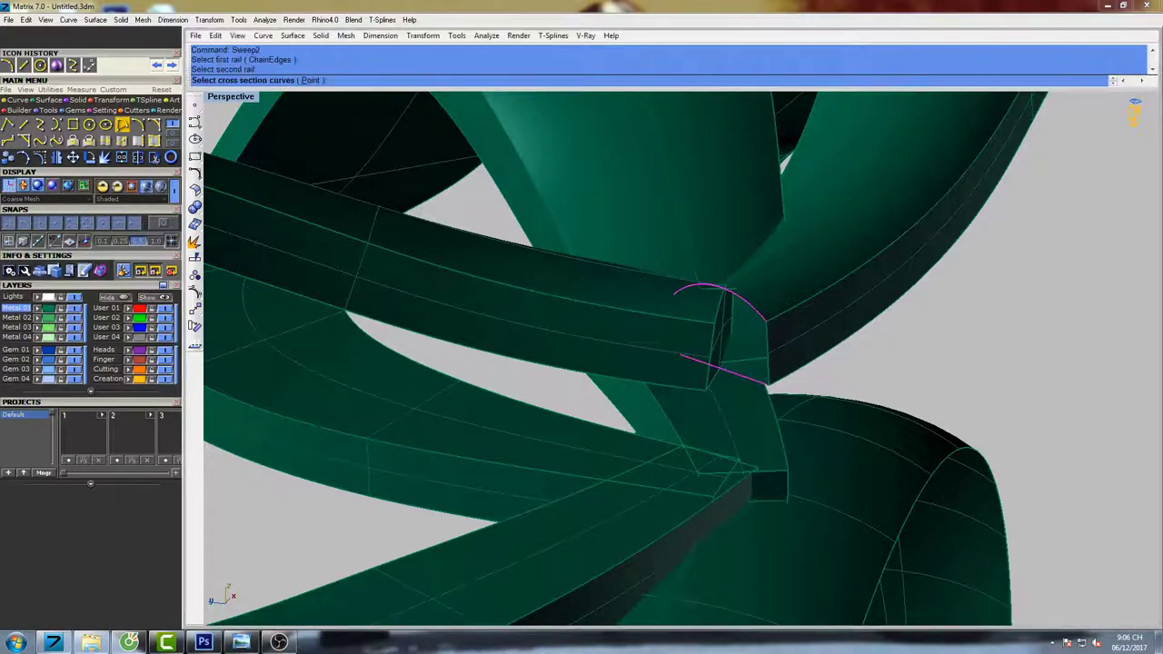
click(768, 370)
right_click(781, 375)
click(895, 352)
scroll(847, 362, down, 8)
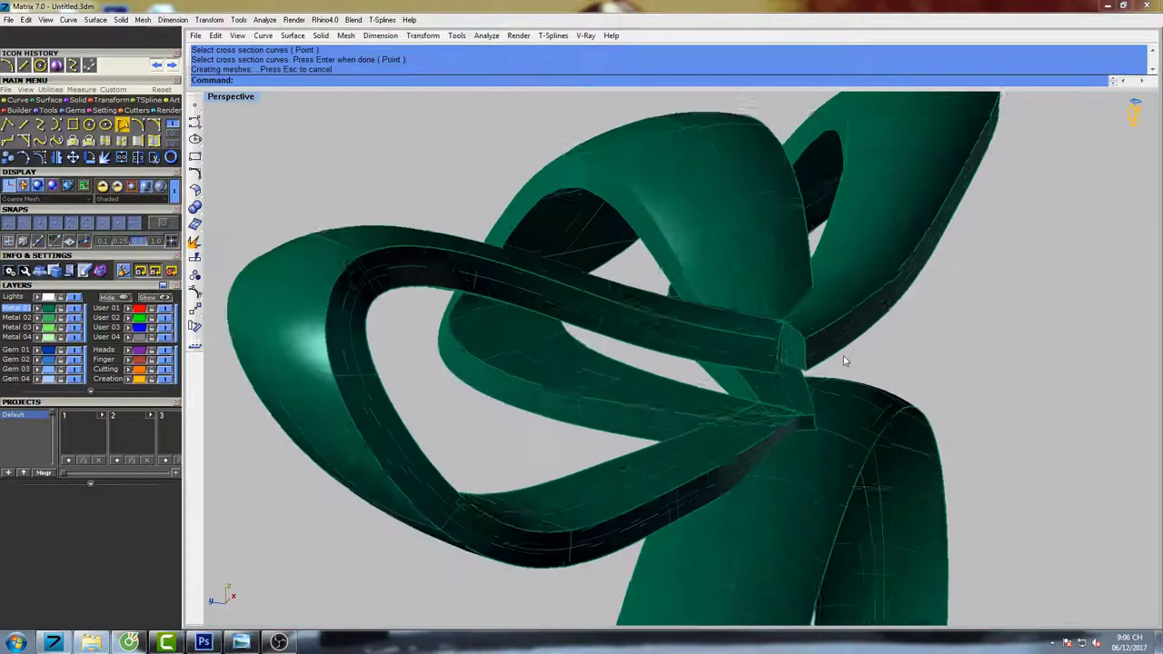
Select the right loop's surfaces together with both end caps and join them.
drag(858, 208, 859, 209)
scroll(815, 351, up, 5)
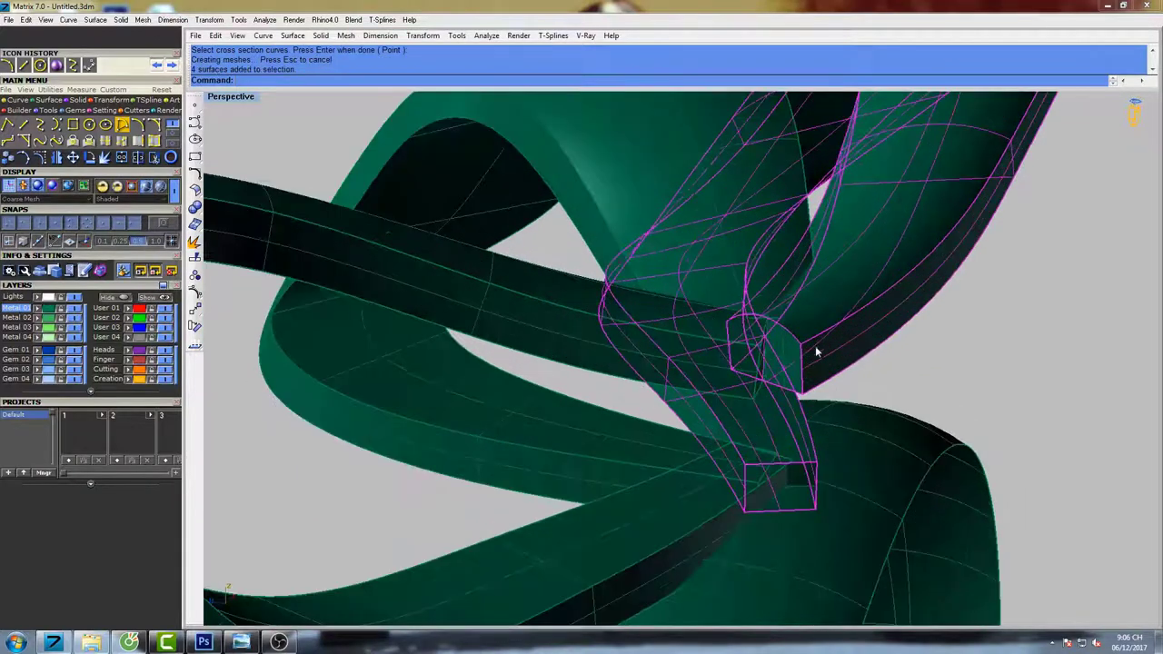
scroll(791, 359, down, 5)
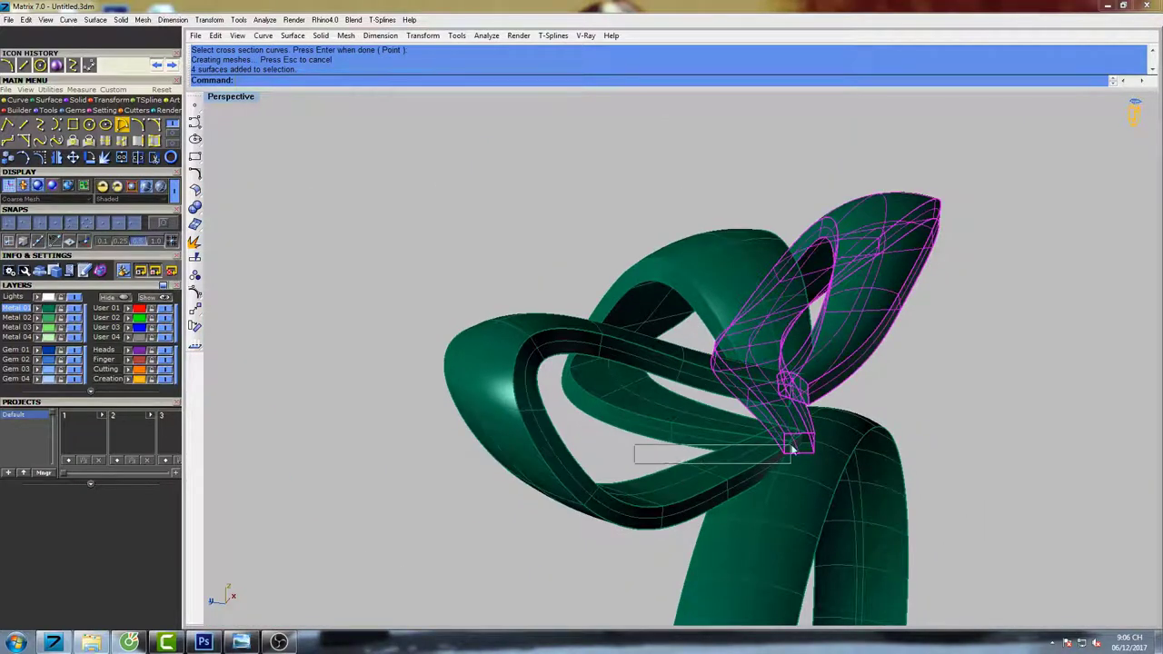
drag(791, 450, 793, 443)
scroll(795, 455, up, 5)
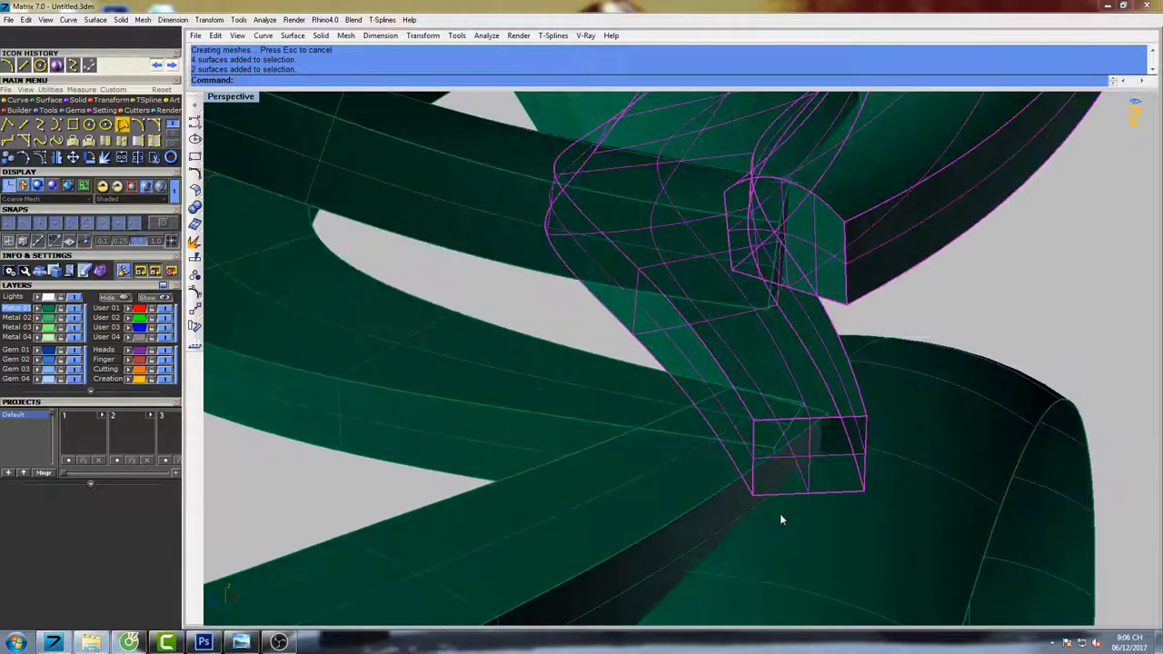
text(Join)
key(Return)
scroll(833, 418, down, 5)
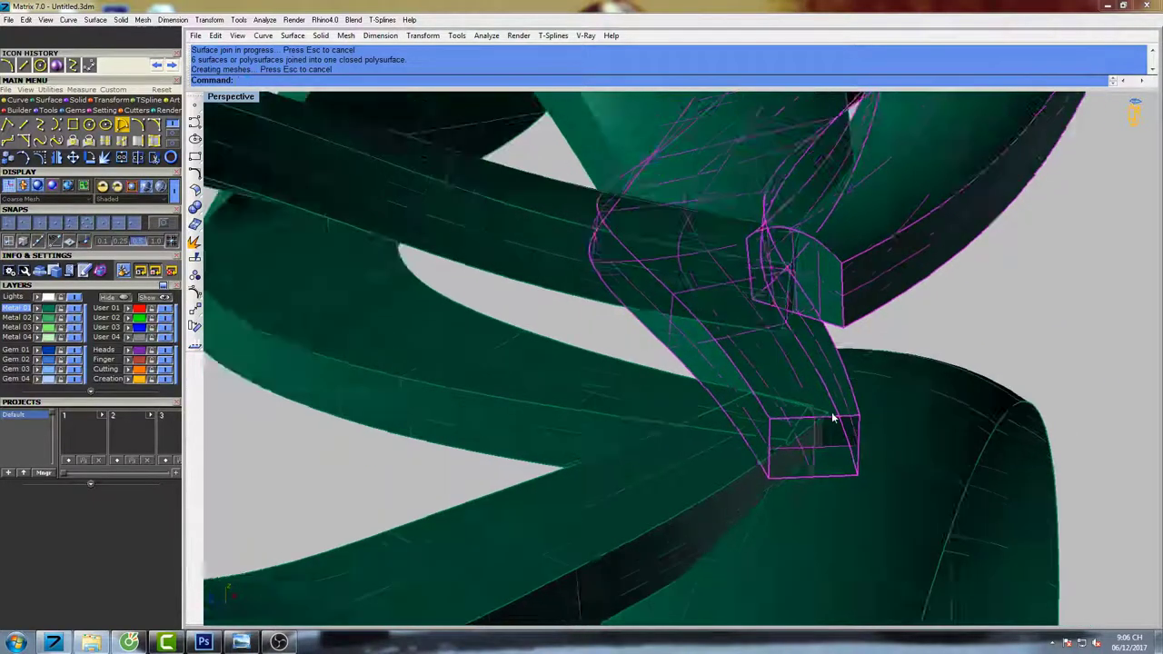
click(953, 340)
right_drag(953, 339, 767, 292)
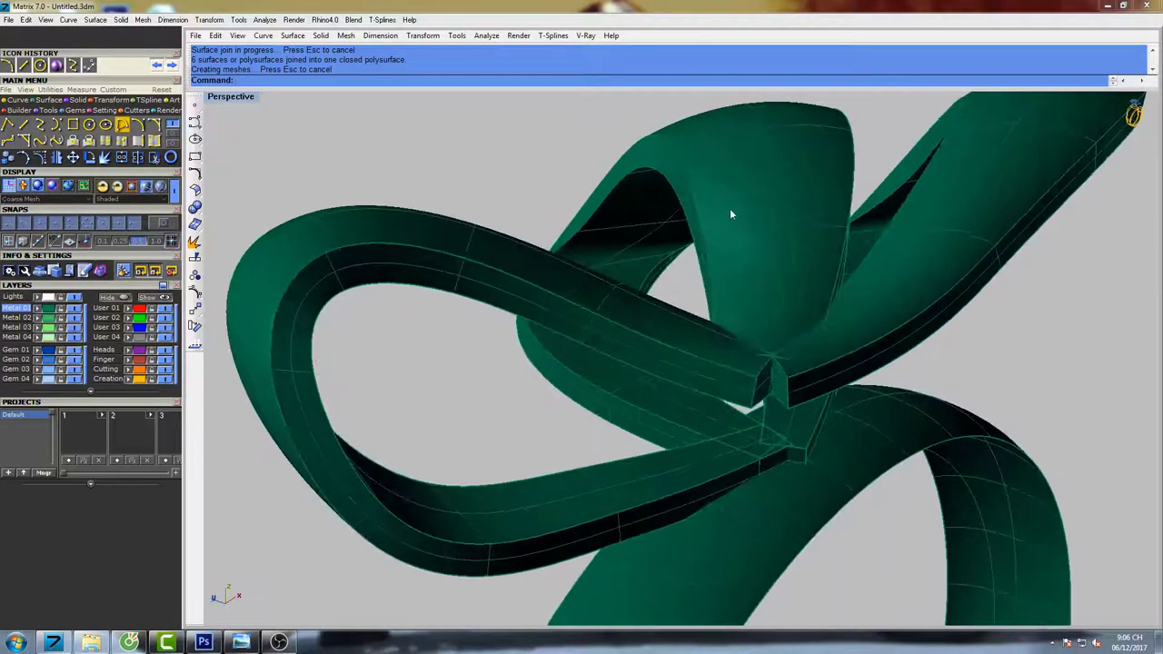
right_drag(731, 215, 703, 253)
drag(588, 162, 587, 162)
scroll(653, 186, down, 5)
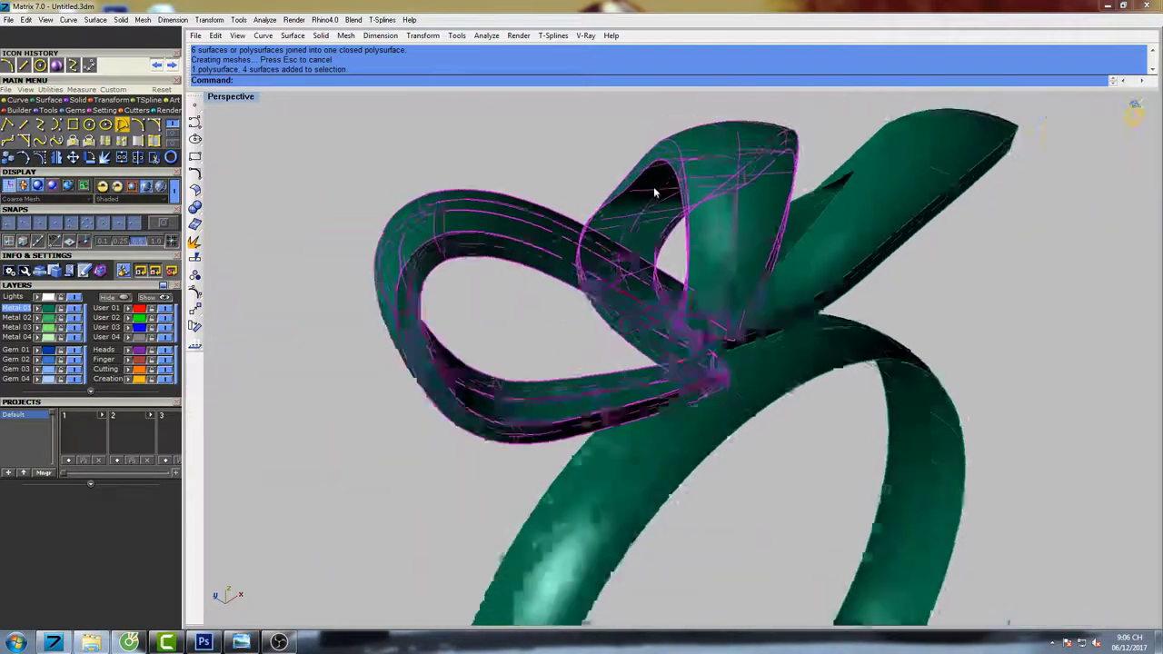
right_drag(653, 186, 635, 315)
scroll(587, 263, up, 2)
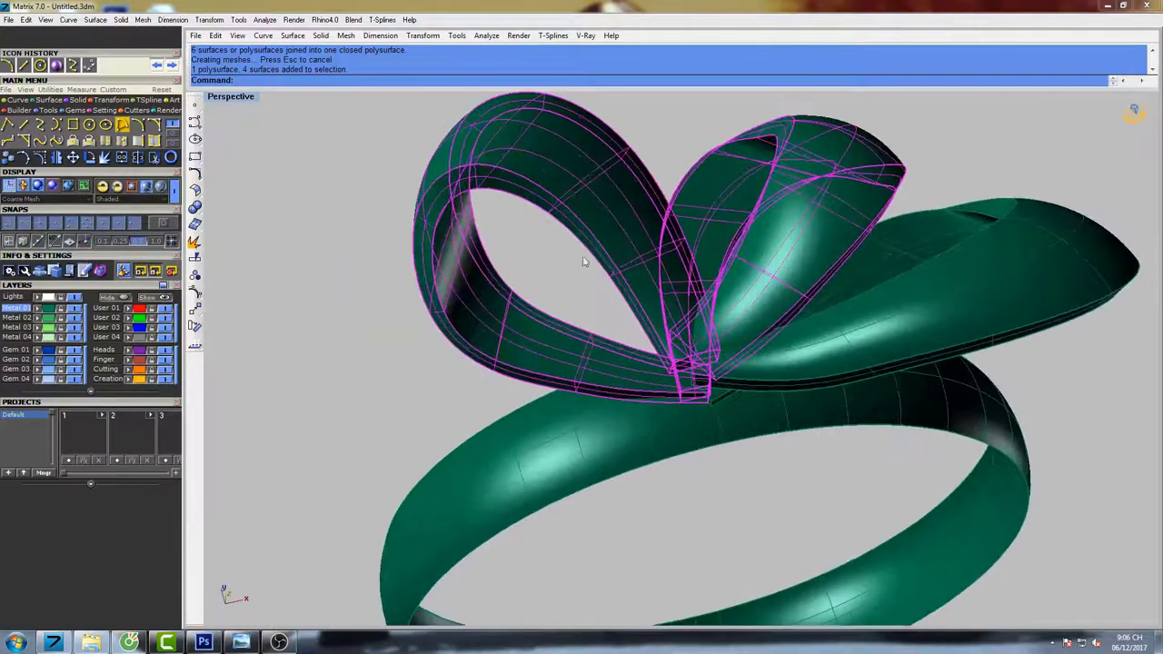
ctrl+drag(587, 263, 442, 328)
Switch the Perspective view to wireframe display around the loop ends and clear the selection.
right_drag(609, 323, 742, 271)
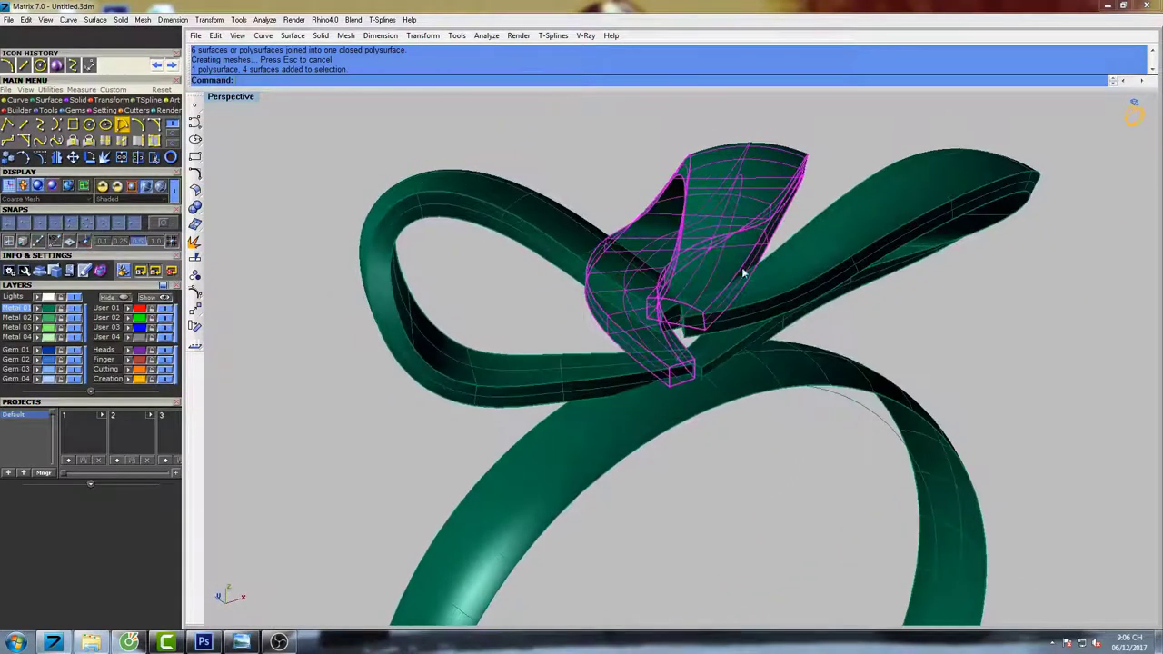
scroll(682, 312, up, 2)
key(Return)
scroll(681, 311, up, 3)
right_drag(681, 311, 634, 327)
key(Escape)
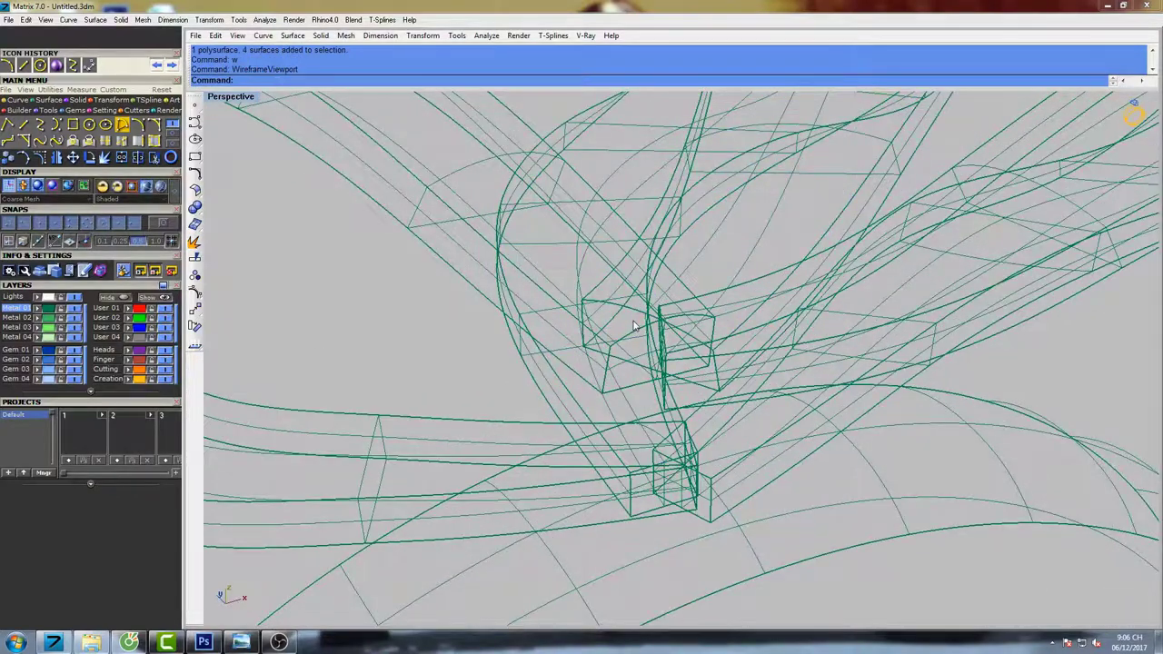
Cap the middle loop's open upper end with Sweep2, using its upper and lower edges as rails and its side edge as cross section.
text(Sweep2)
key(Return)
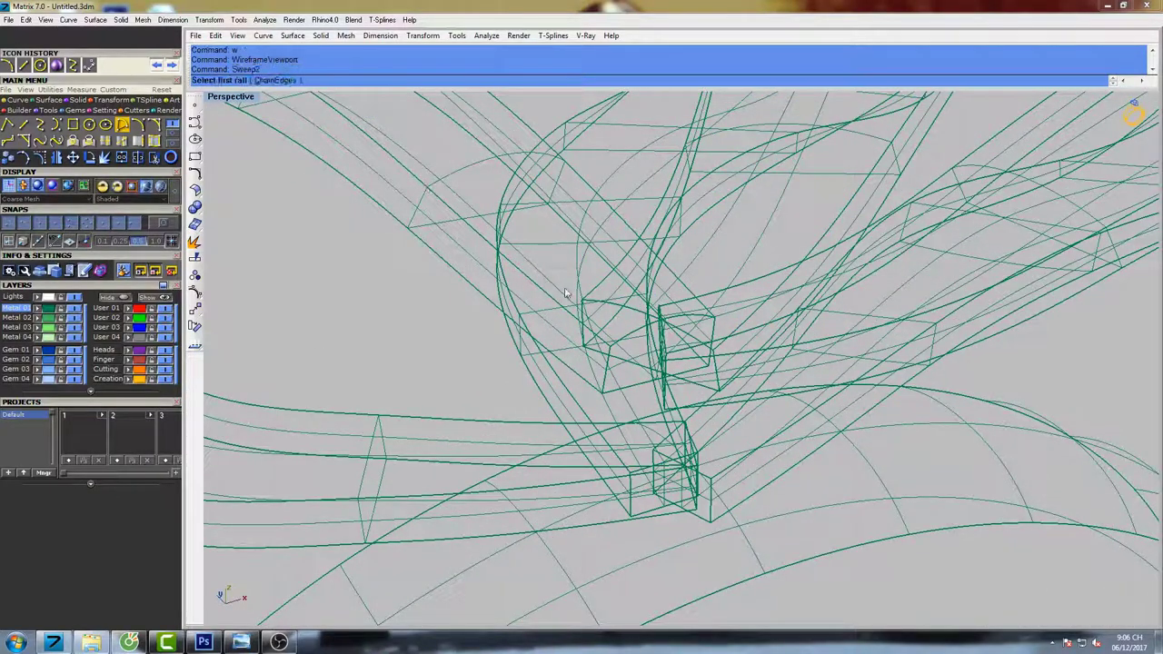
click(613, 305)
click(657, 345)
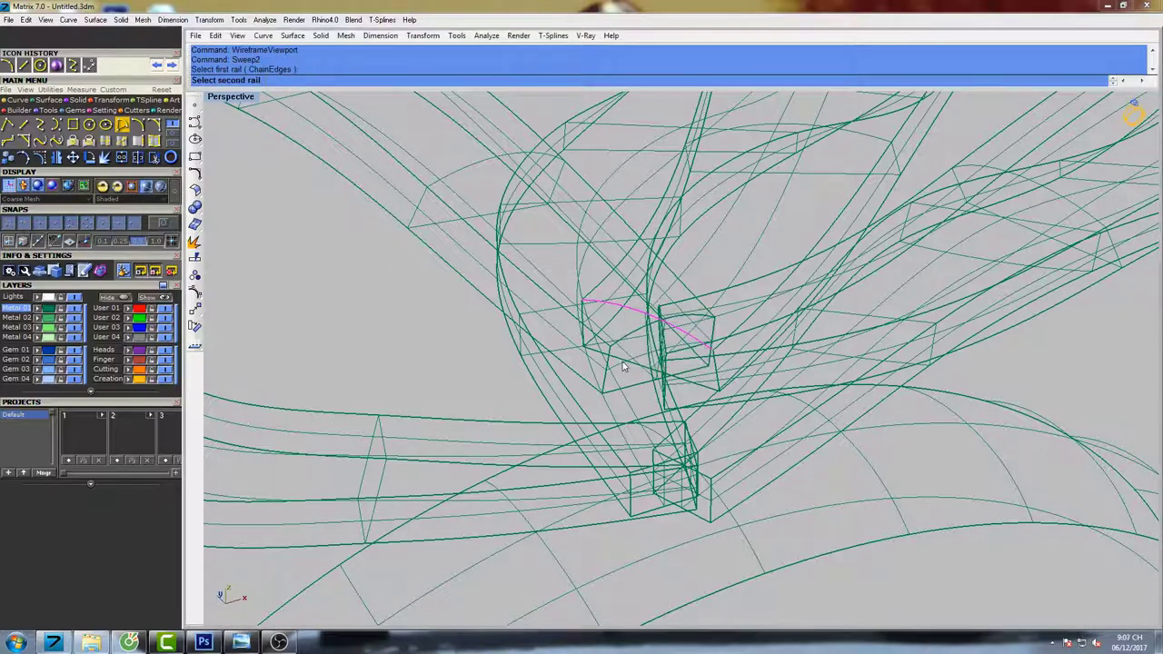
click(621, 360)
right_drag(621, 364, 641, 336)
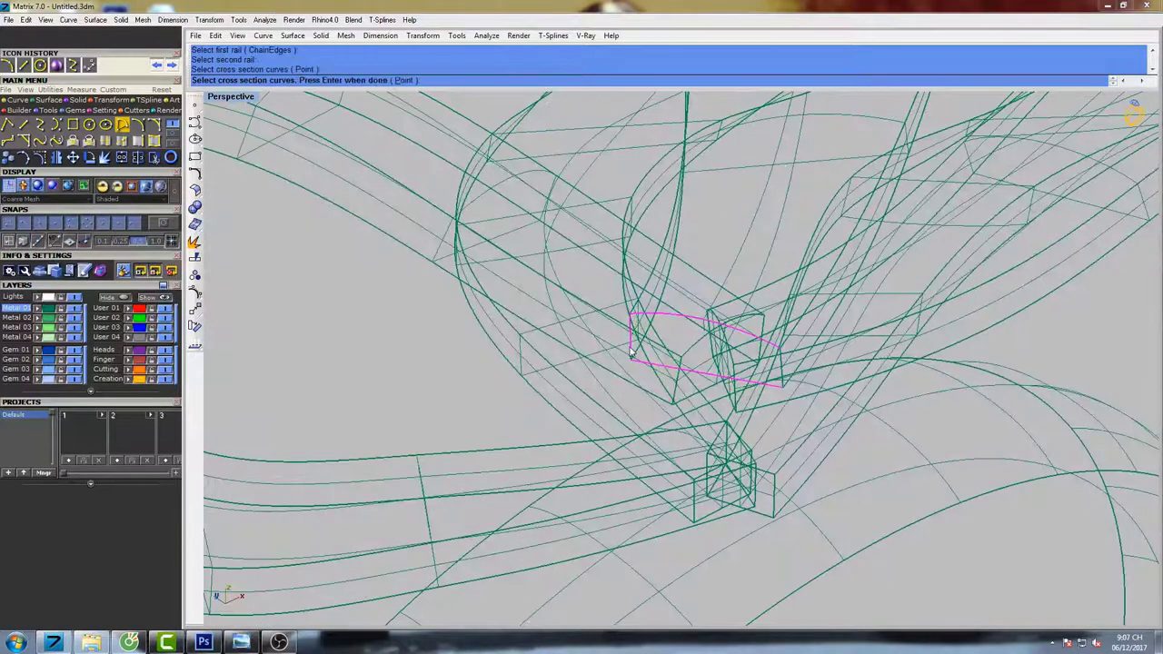
key(Return)
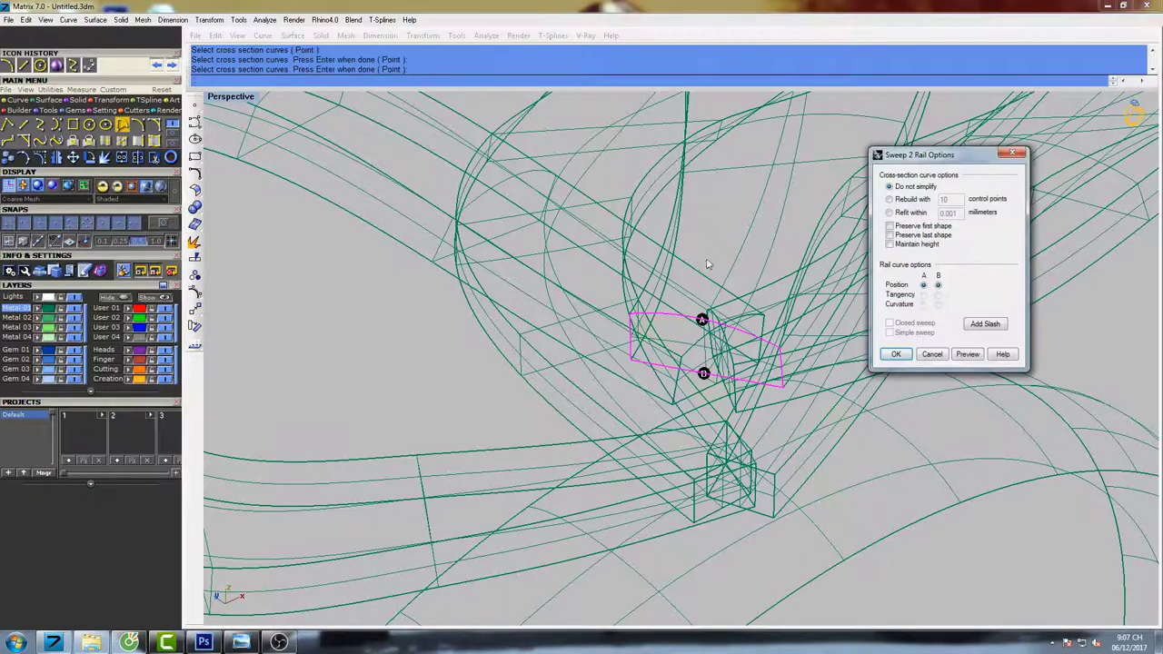
key(Return)
scroll(681, 341, down, 5)
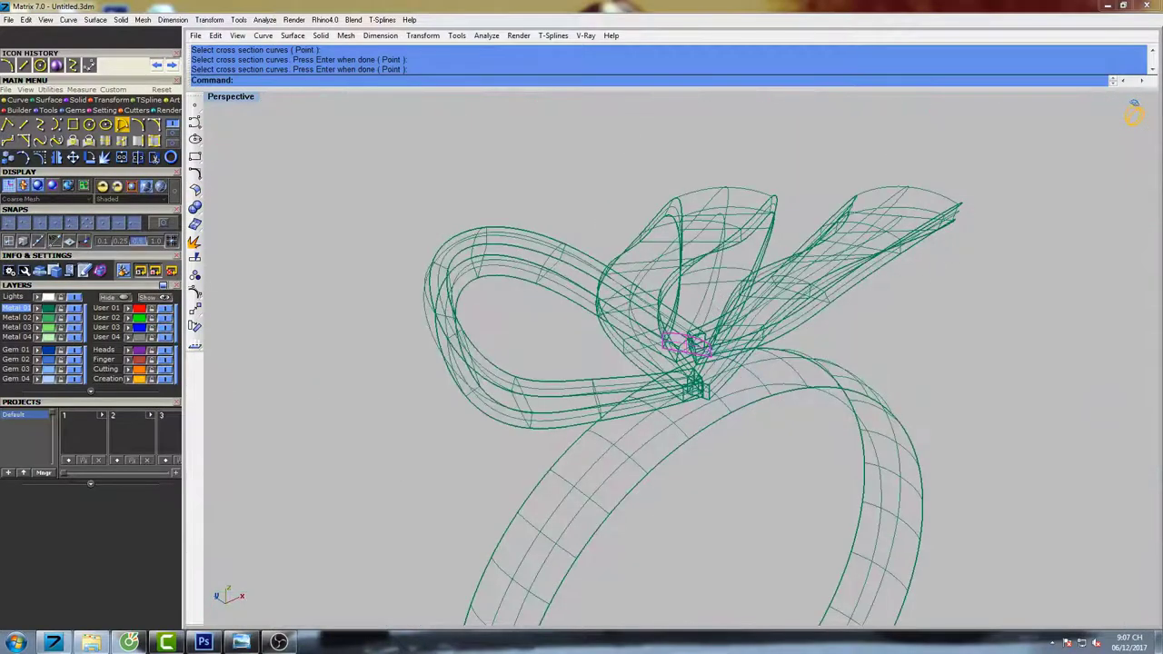
Select the middle loop's surfaces together with the end caps and join them.
drag(785, 402, 785, 403)
scroll(712, 373, up, 5)
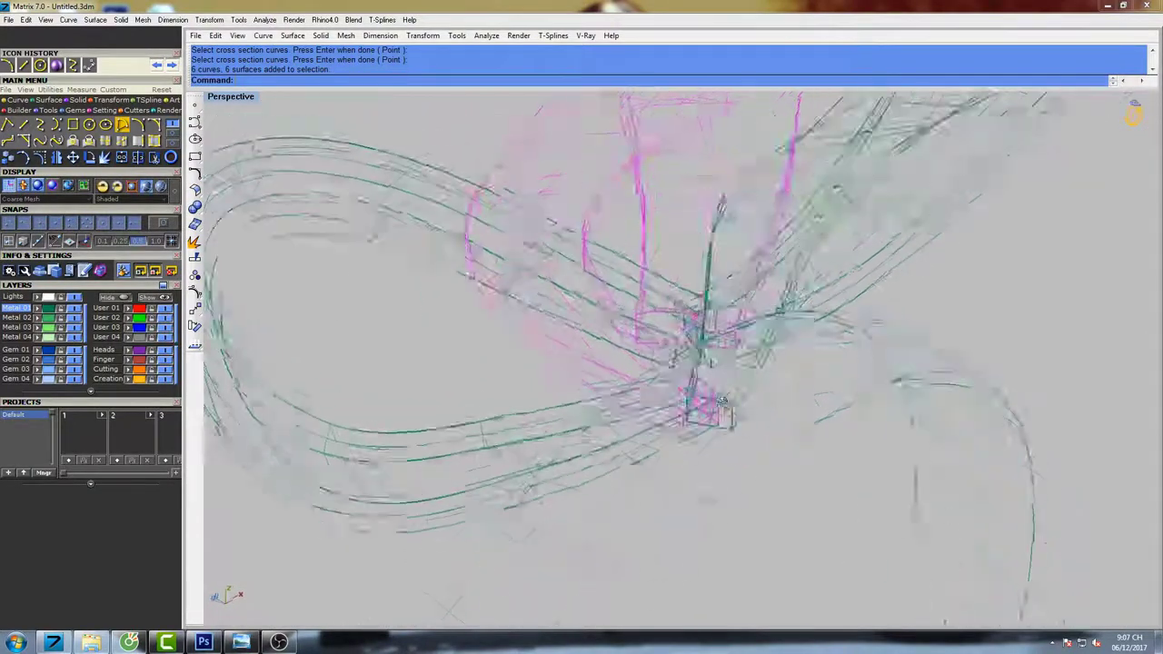
right_drag(754, 401, 686, 406)
scroll(656, 389, up, 6)
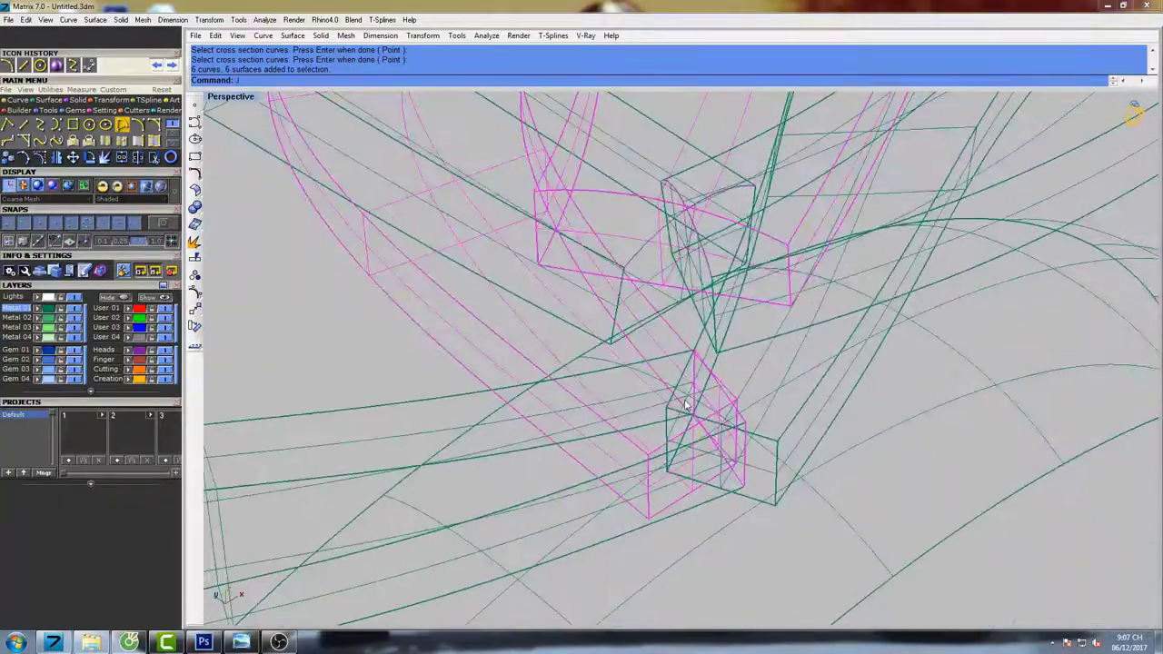
text(Join)
key(Return)
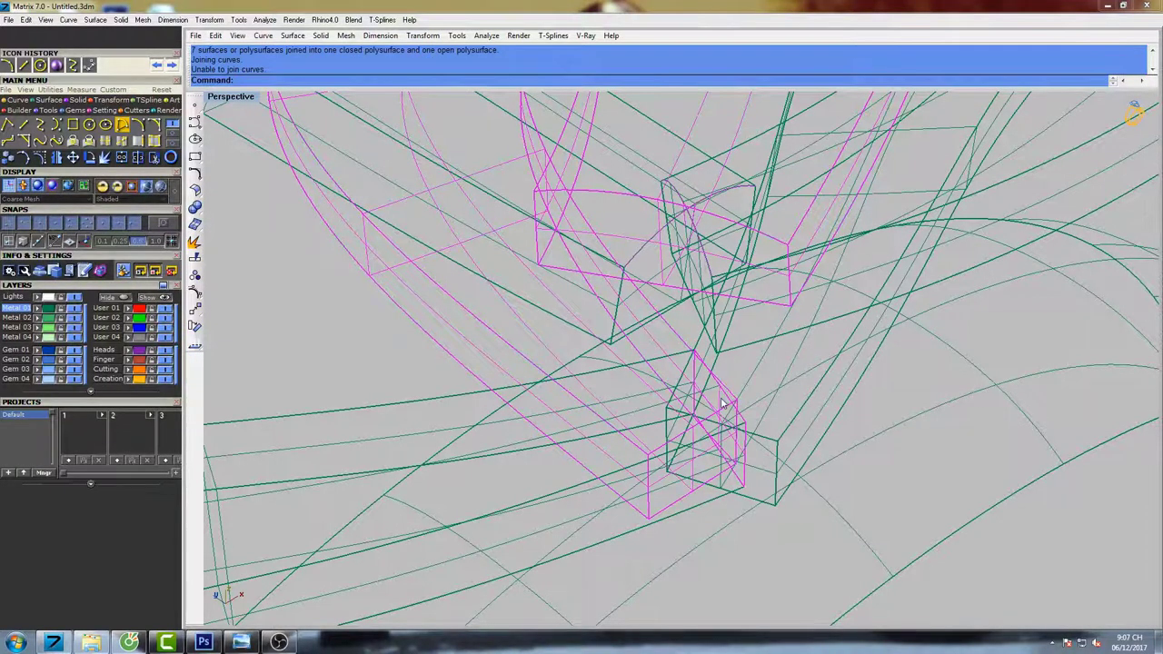
Add the left loop to the selection and join its remaining open parts.
scroll(721, 402, down, 11)
shift+drag(447, 371, 291, 481)
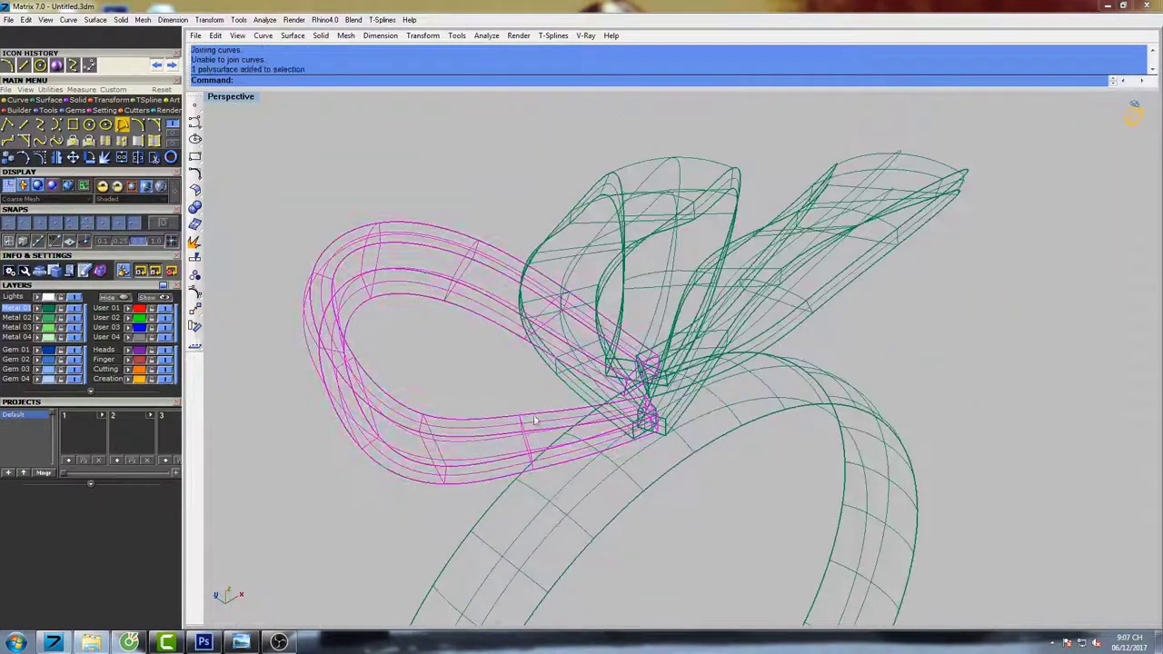
text(Join)
key(Return)
click(503, 198)
Select the leftover curves at the loop ends and delete them.
scroll(496, 219, down, 6)
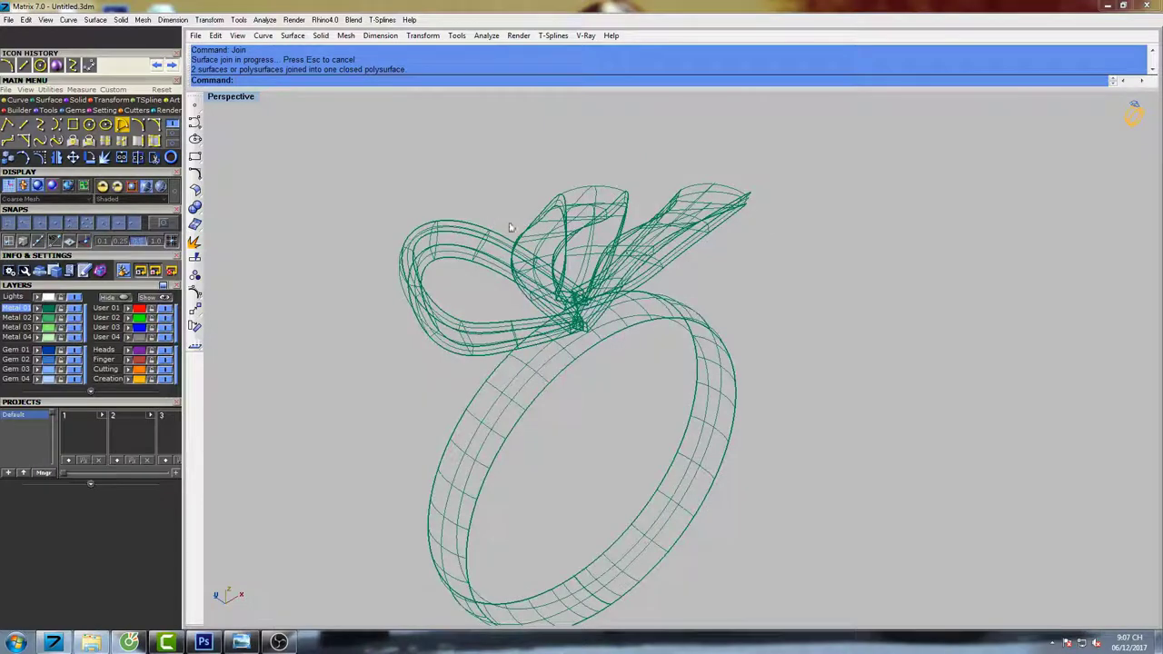
drag(615, 351, 614, 351)
scroll(597, 287, up, 6)
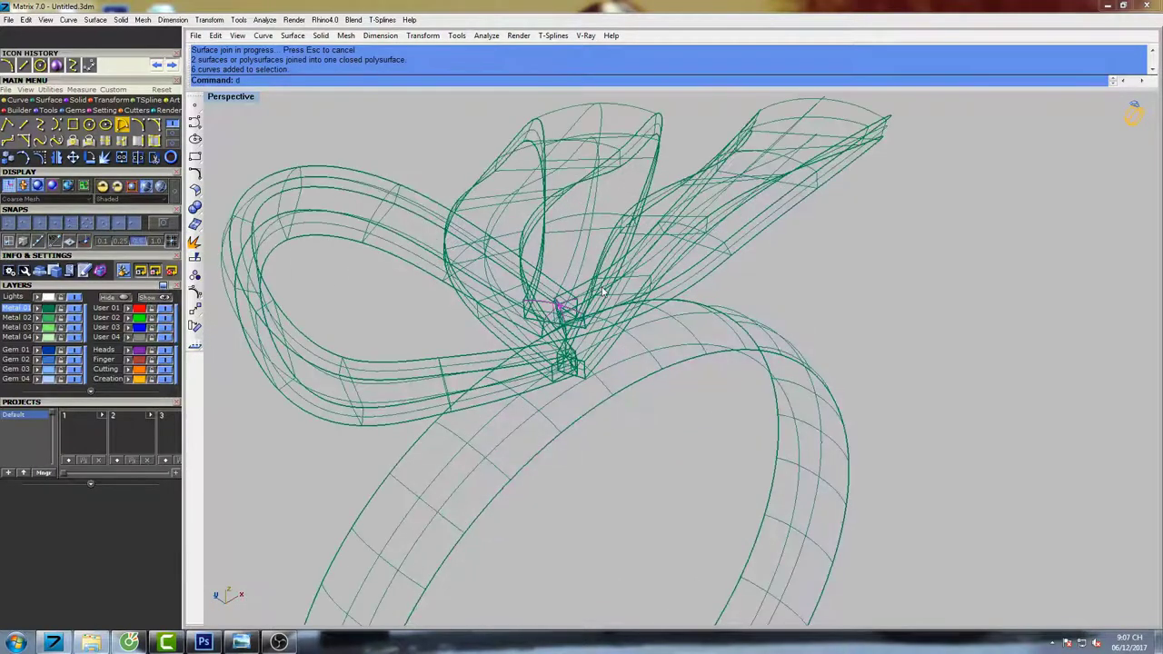
key(Return)
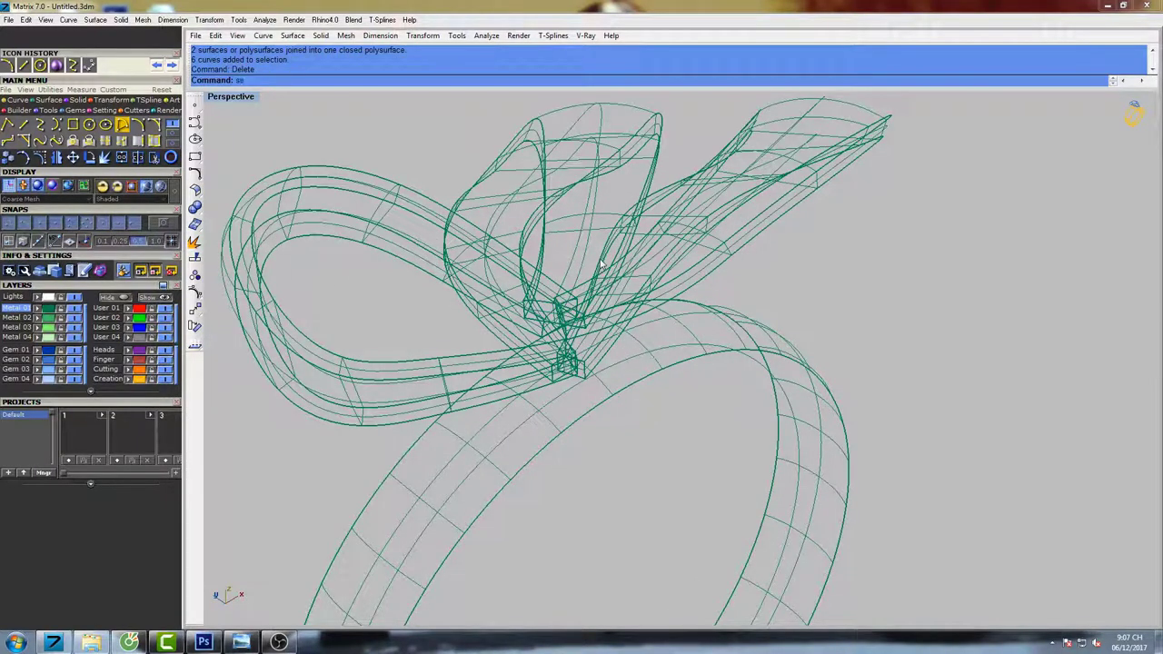
Set the Perspective view to shaded display and return to the four-viewport layout.
key(Return)
scroll(737, 262, down, 7)
right_drag(742, 254, 565, 261)
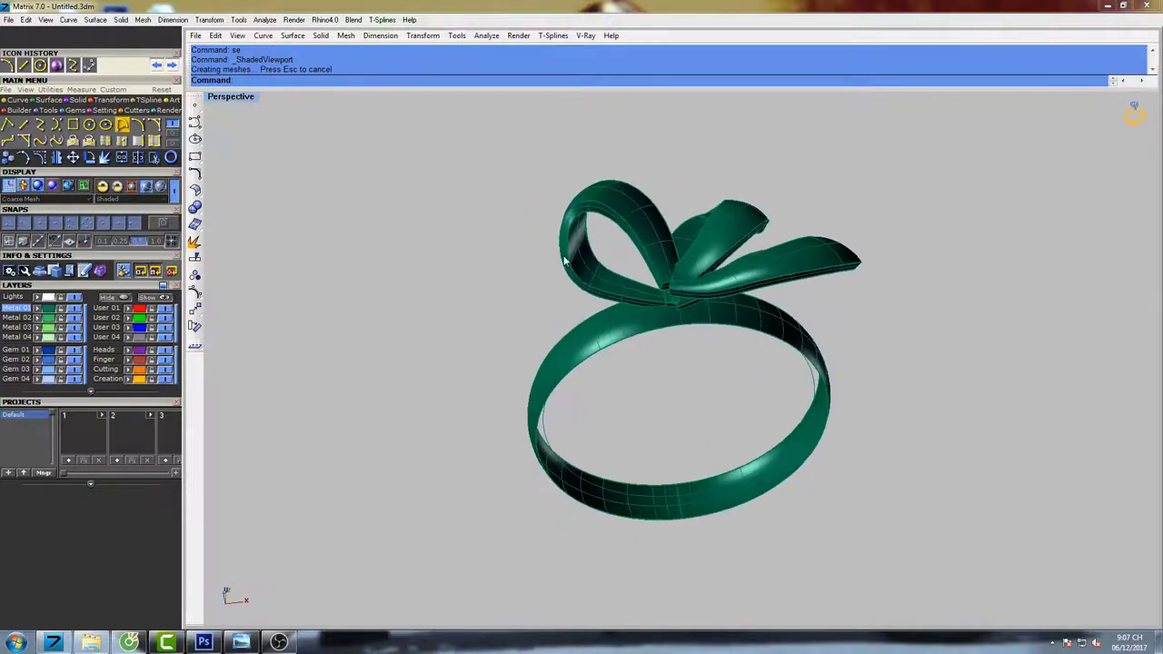
double_click(231, 98)
Rotate a copy of the three bow loops half a turn about the origin (0) in the Top view.
scroll(573, 191, up, 2)
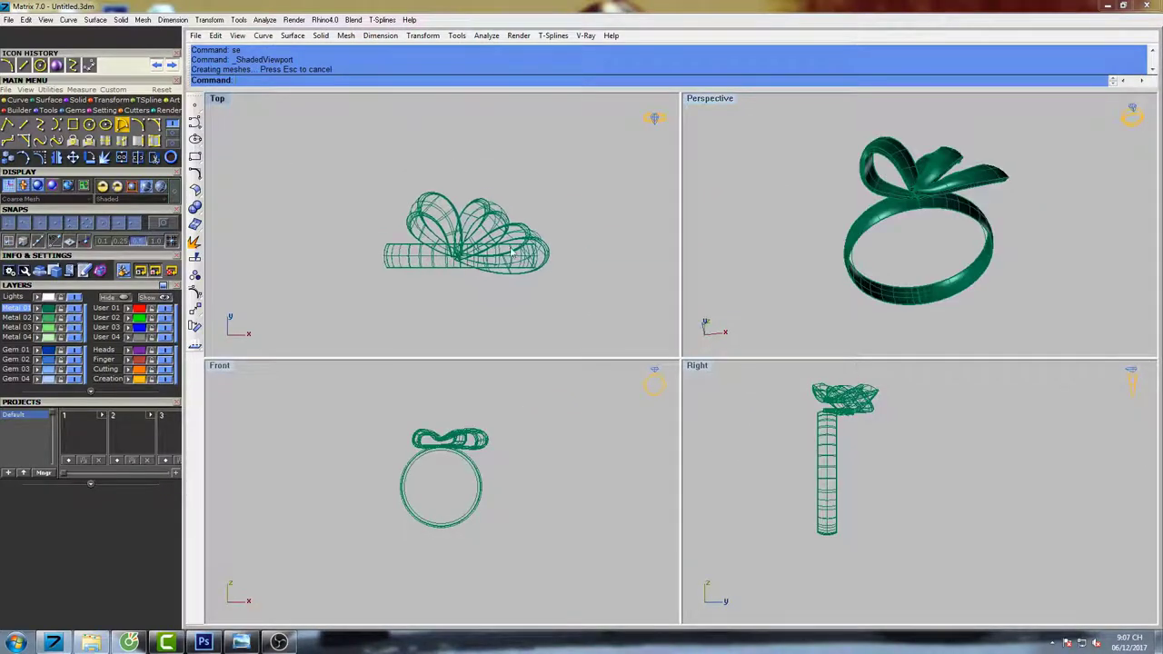
drag(347, 226, 345, 227)
right_drag(522, 206, 473, 197)
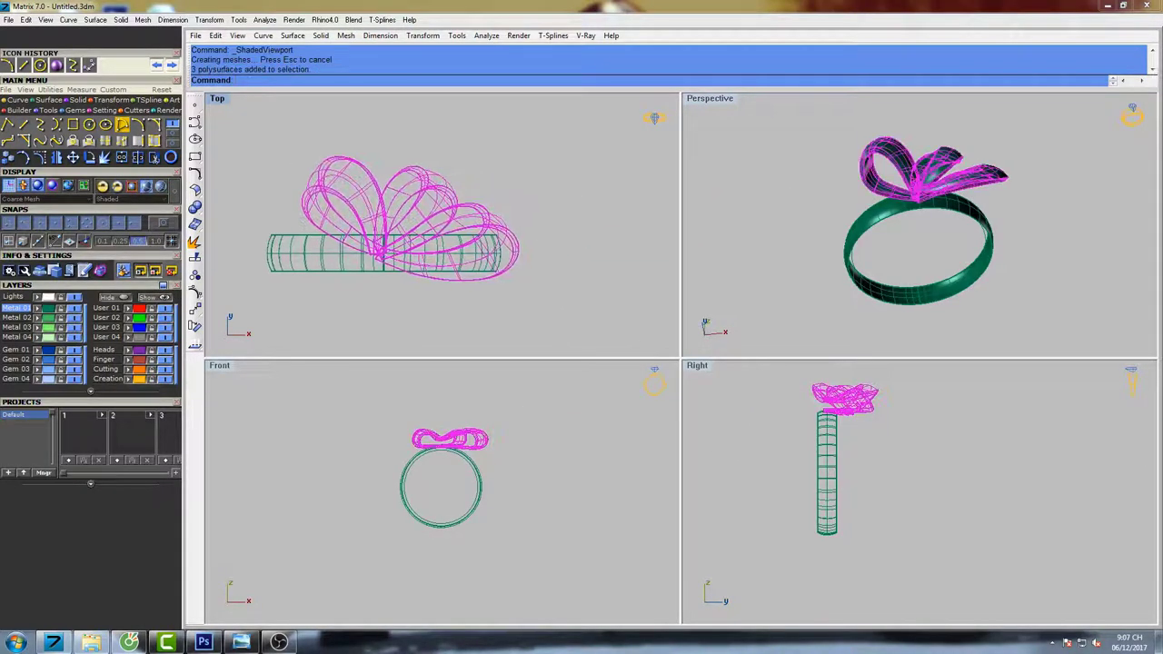
text(ro)
key(Return)
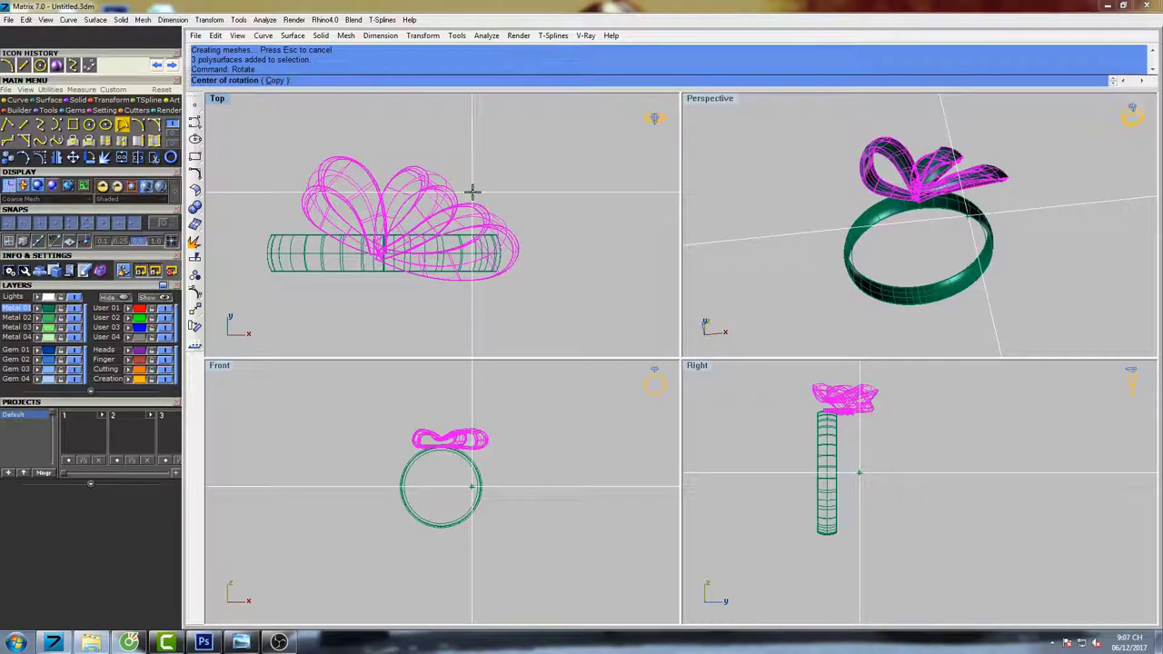
text(0)
key(Return)
click(322, 81)
scroll(385, 143, down, 4)
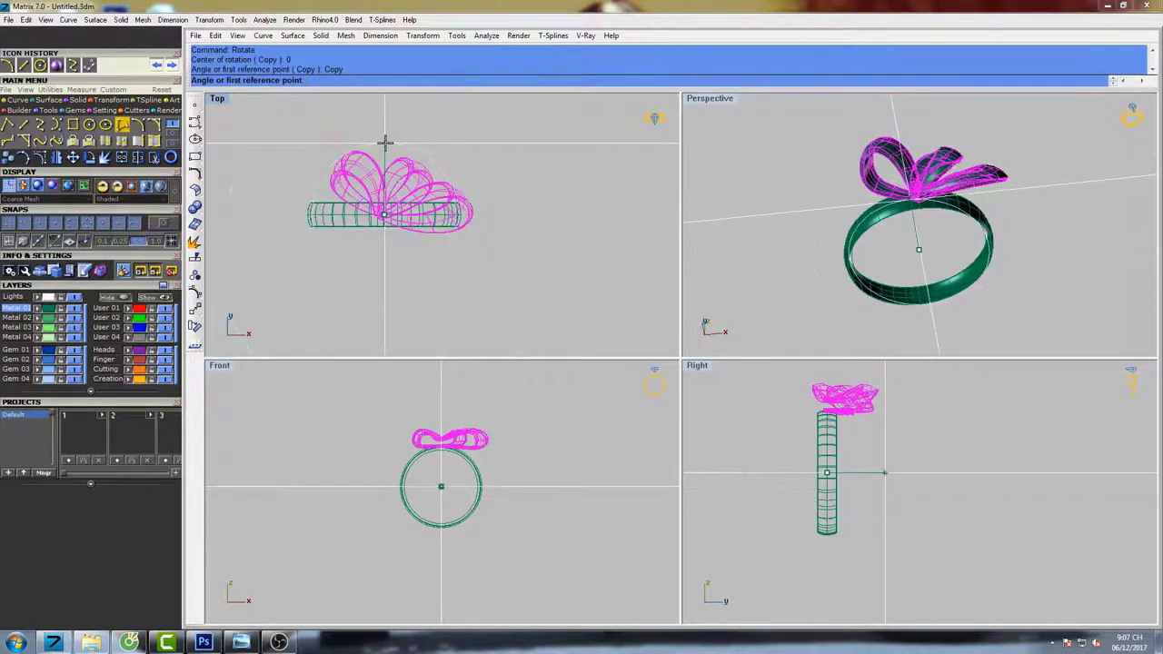
click(388, 123)
click(386, 308)
right_click(392, 311)
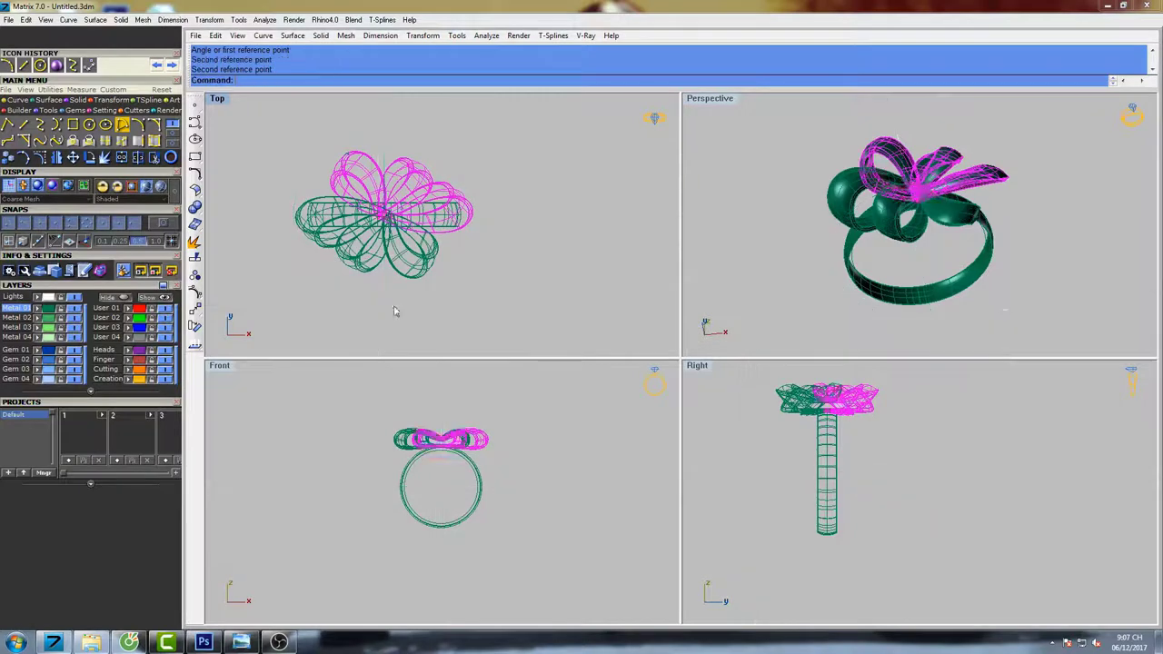
click(498, 244)
right_drag(498, 244, 546, 249)
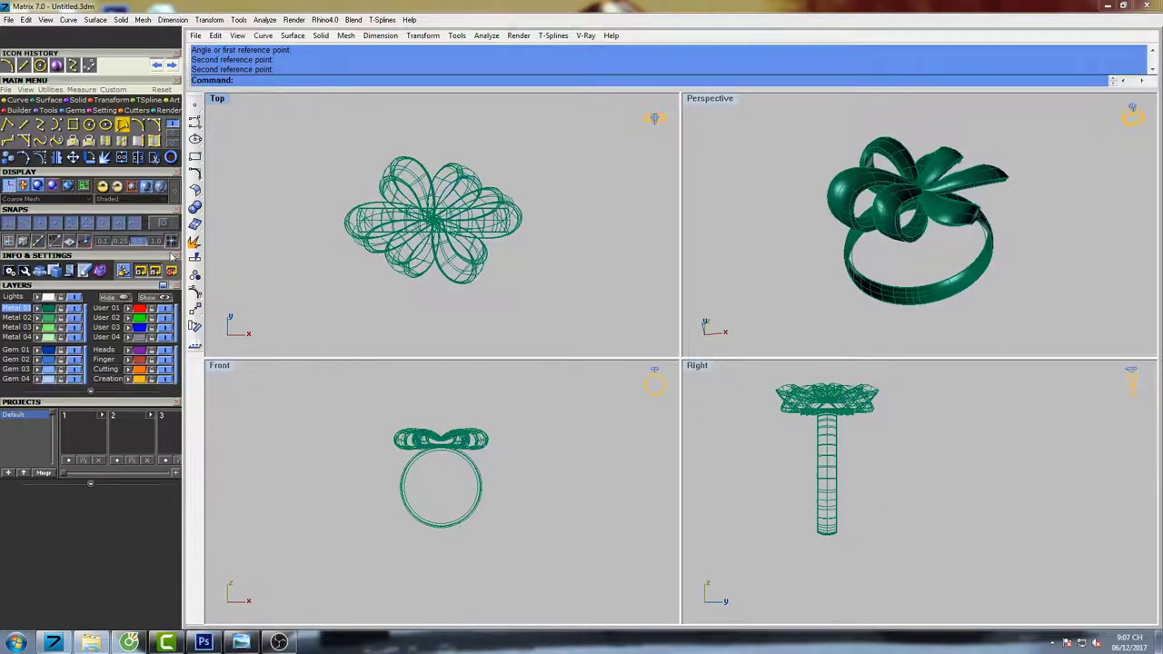
Show the hidden centre sphere and preview the bow ring shaded in the Top, Perspective and Front views.
click(157, 299)
right_drag(597, 262, 559, 259)
text(s)
key(Return)
right_drag(577, 233, 558, 241)
right_drag(752, 160, 927, 152)
scroll(899, 264, up, 6)
right_drag(503, 418, 525, 435)
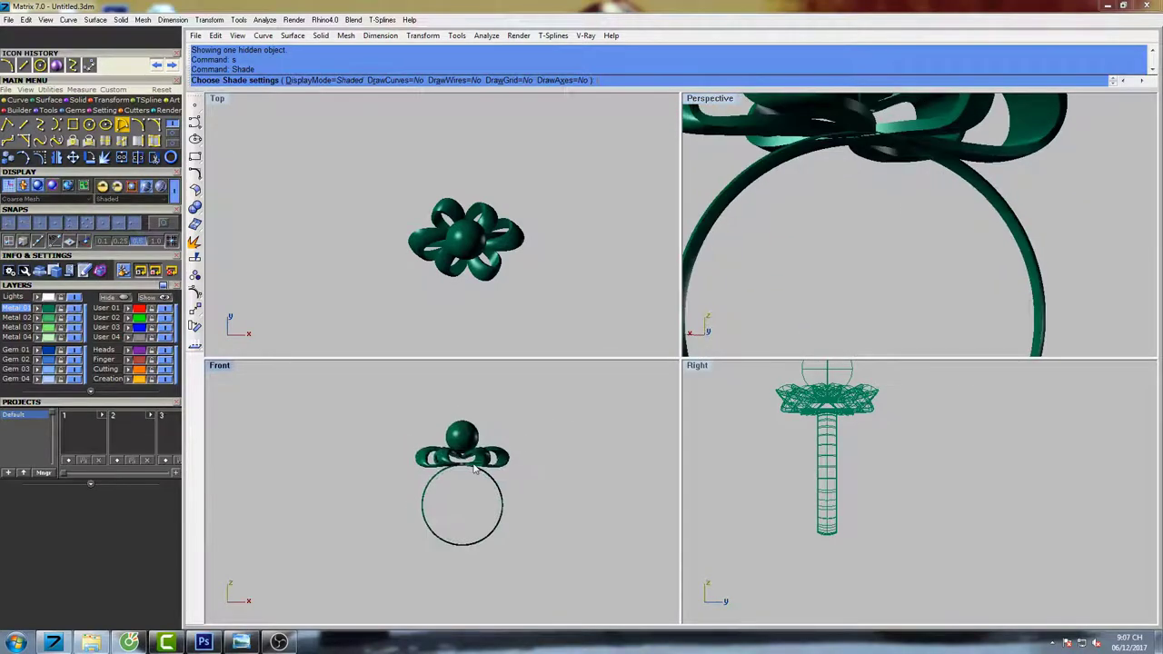
scroll(468, 470, up, 8)
key(Escape)
Move the six bow loops and centre sphere together slightly down onto the band in the Front view.
scroll(482, 477, down, 6)
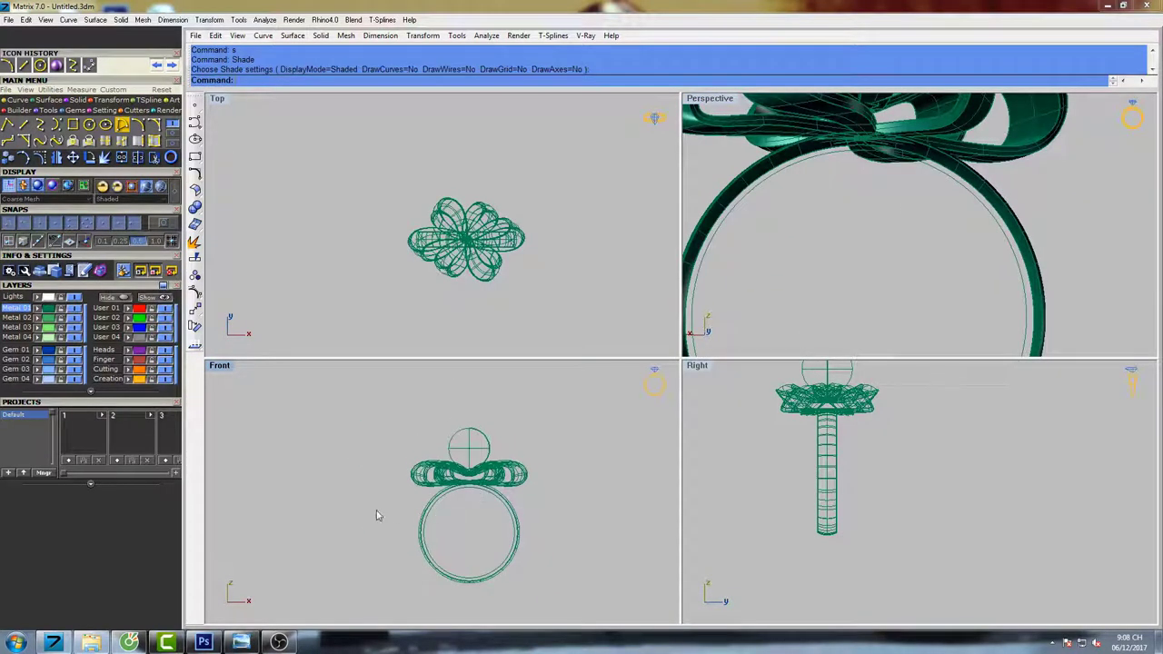
drag(376, 510, 611, 414)
scroll(527, 498, up, 5)
right_drag(532, 493, 470, 467)
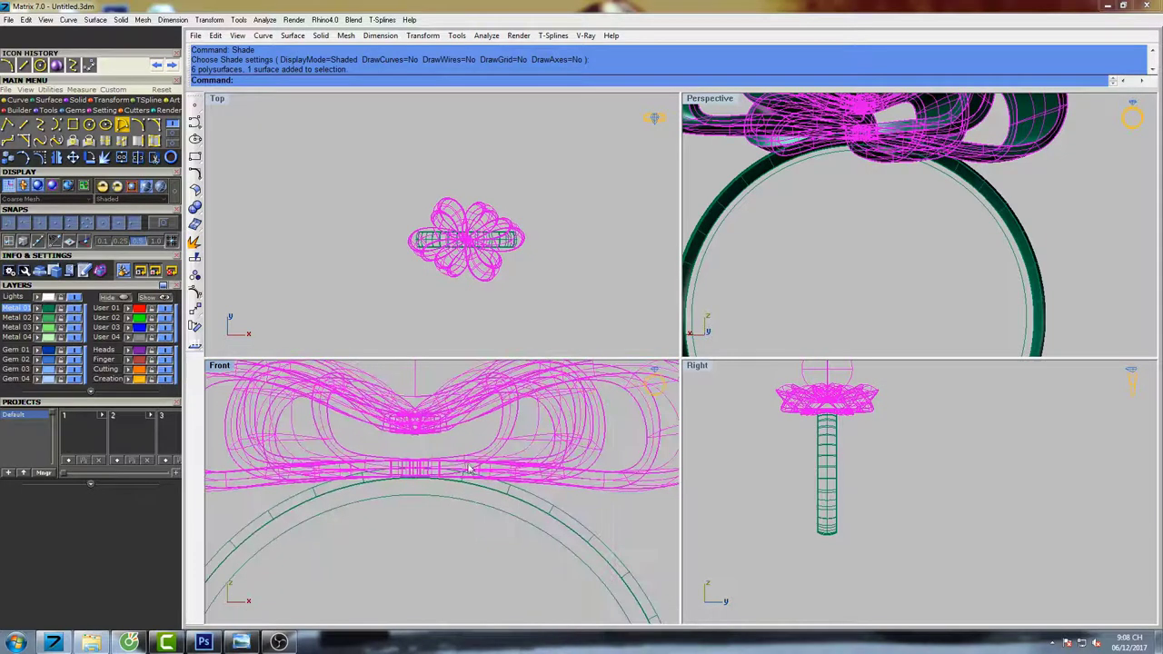
text(Move)
key(Return)
scroll(491, 440, up, 2)
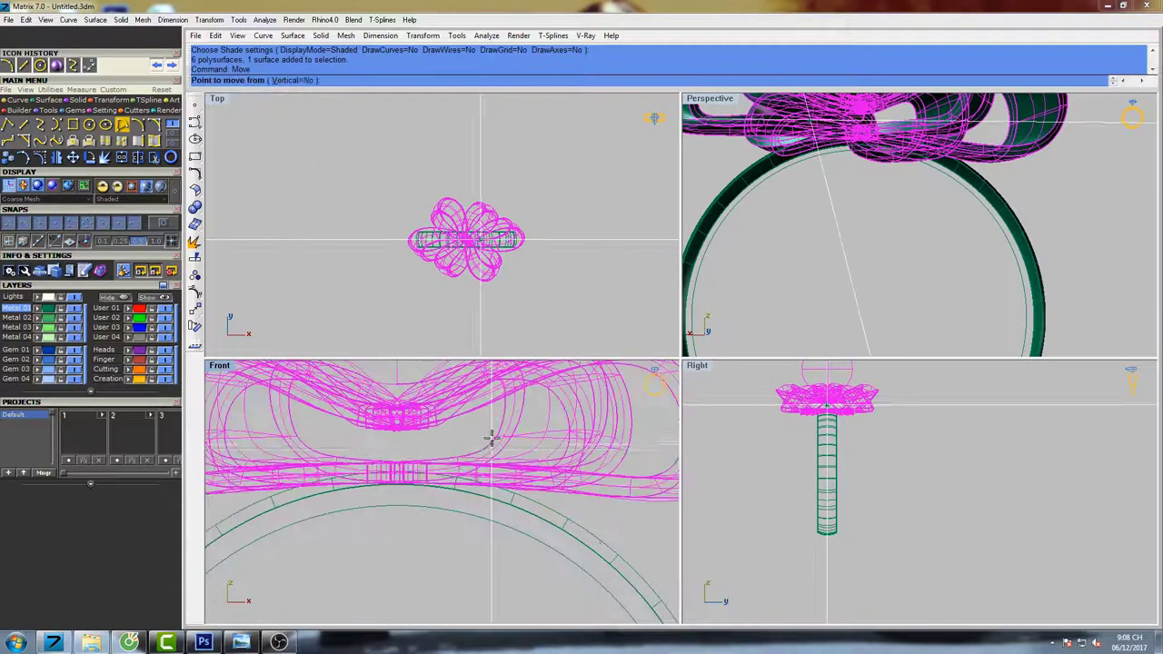
click(492, 425)
click(491, 435)
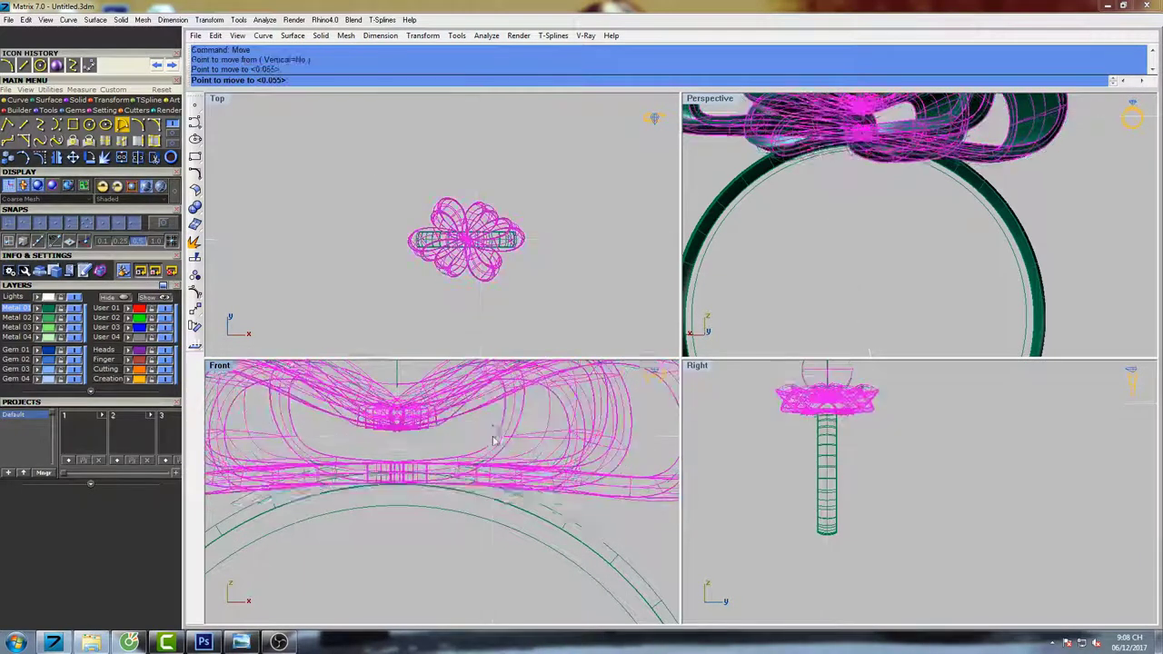
Fine-tune the height of the bow and sphere on the band with two more small vertical moves.
right_click(470, 455)
scroll(404, 478, up, 7)
click(416, 433)
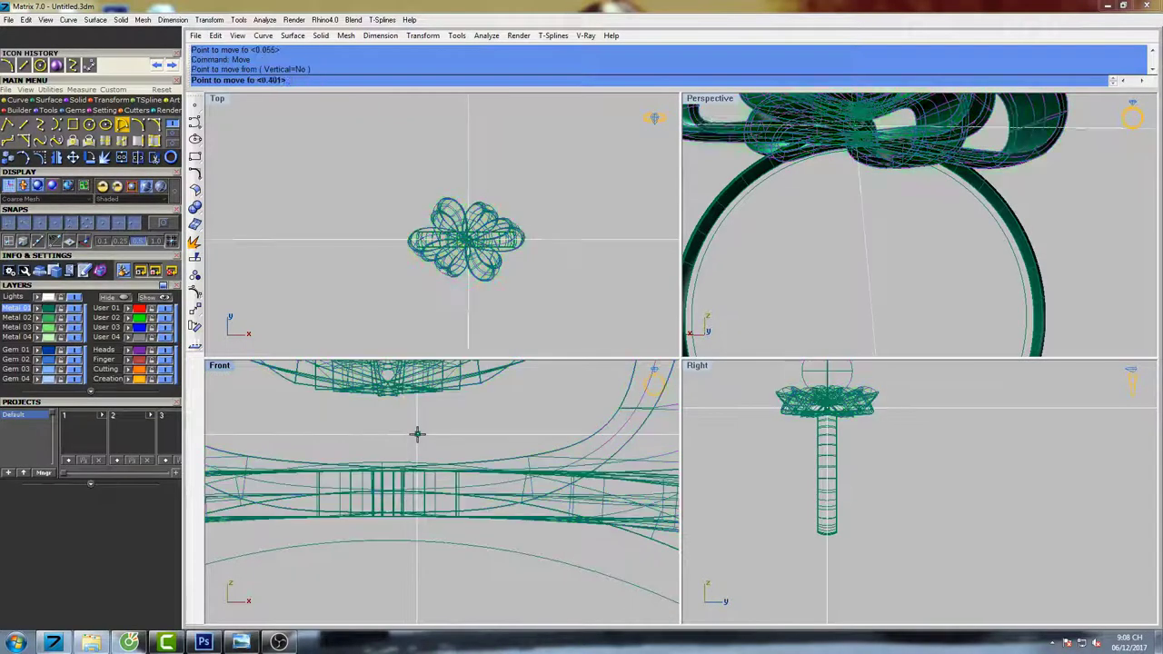
click(417, 428)
scroll(384, 461, up, 7)
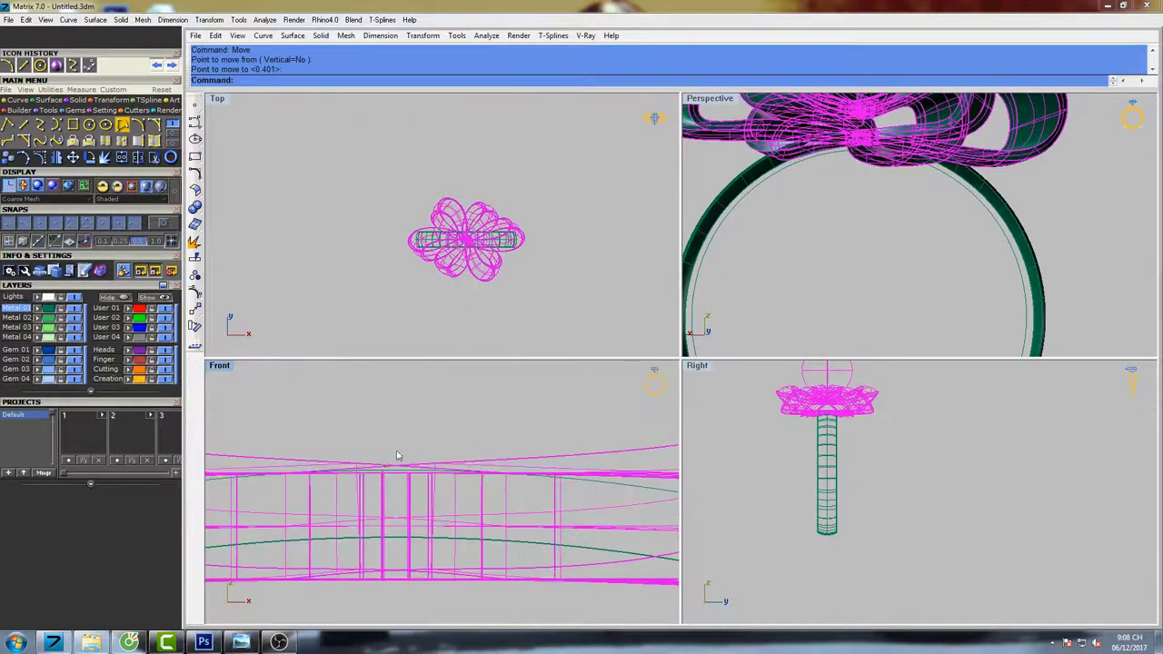
right_click(399, 456)
click(416, 415)
click(416, 420)
scroll(418, 436, down, 4)
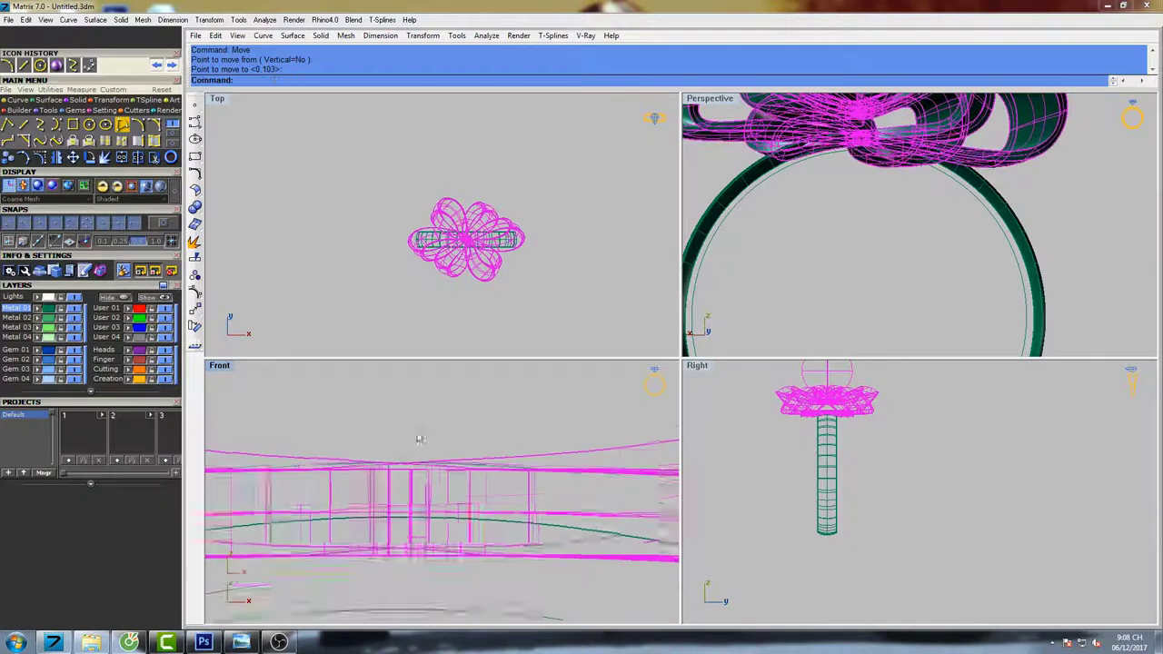
Maximize the Perspective view and cap the open sides of the ring band.
right_drag(939, 280, 955, 271)
click(825, 239)
scroll(826, 239, down, 5)
right_drag(870, 258, 770, 172)
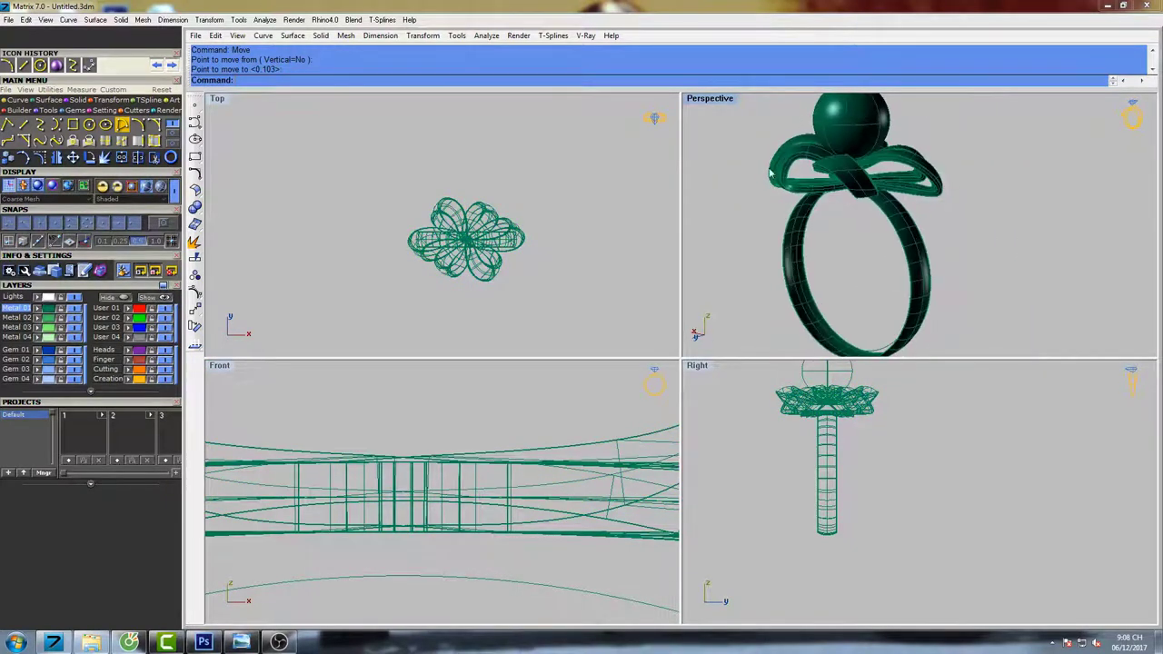
double_click(699, 101)
scroll(738, 317, down, 4)
click(710, 352)
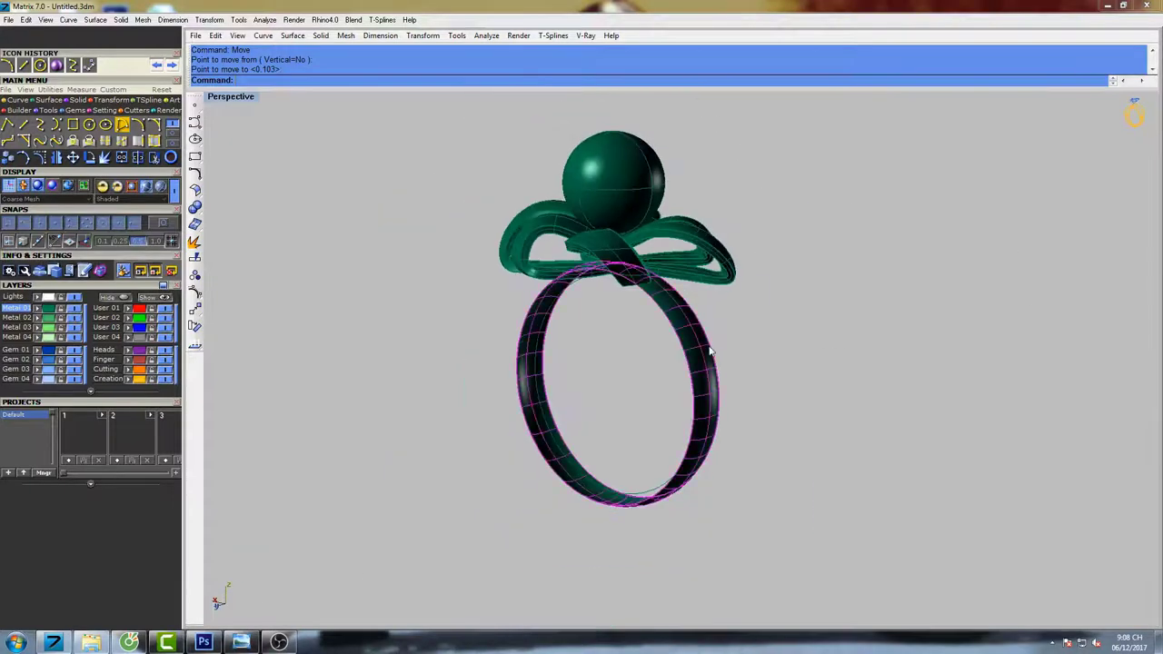
scroll(703, 353, up, 4)
text(ca)
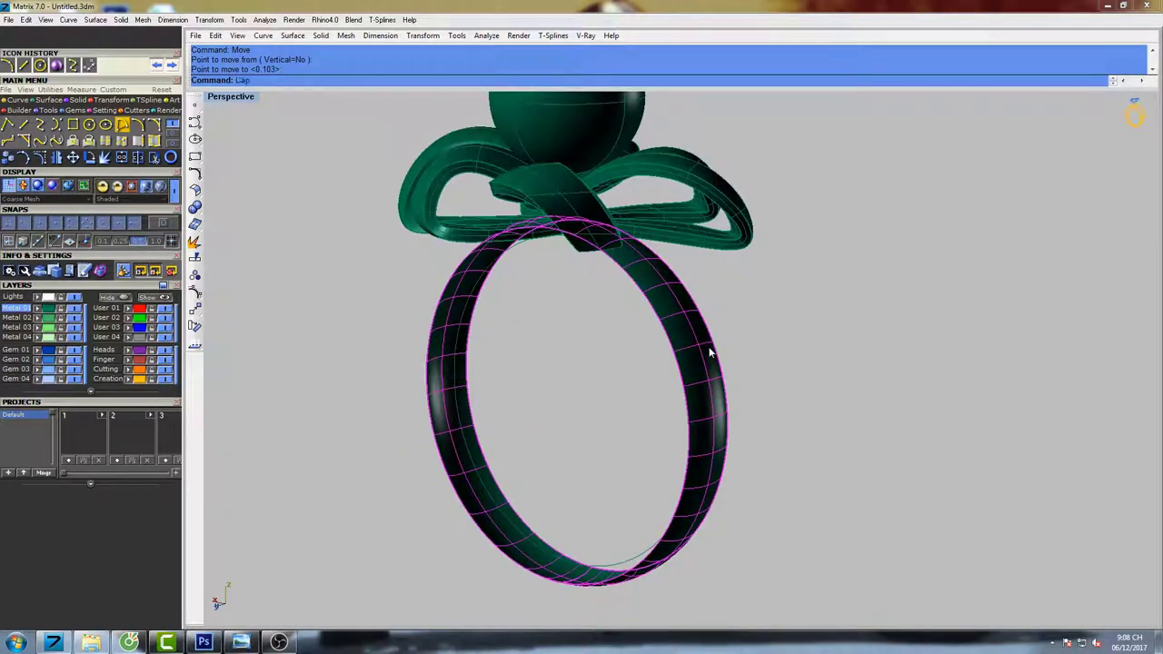
key(Return)
right_drag(710, 353, 770, 355)
click(770, 356)
click(652, 334)
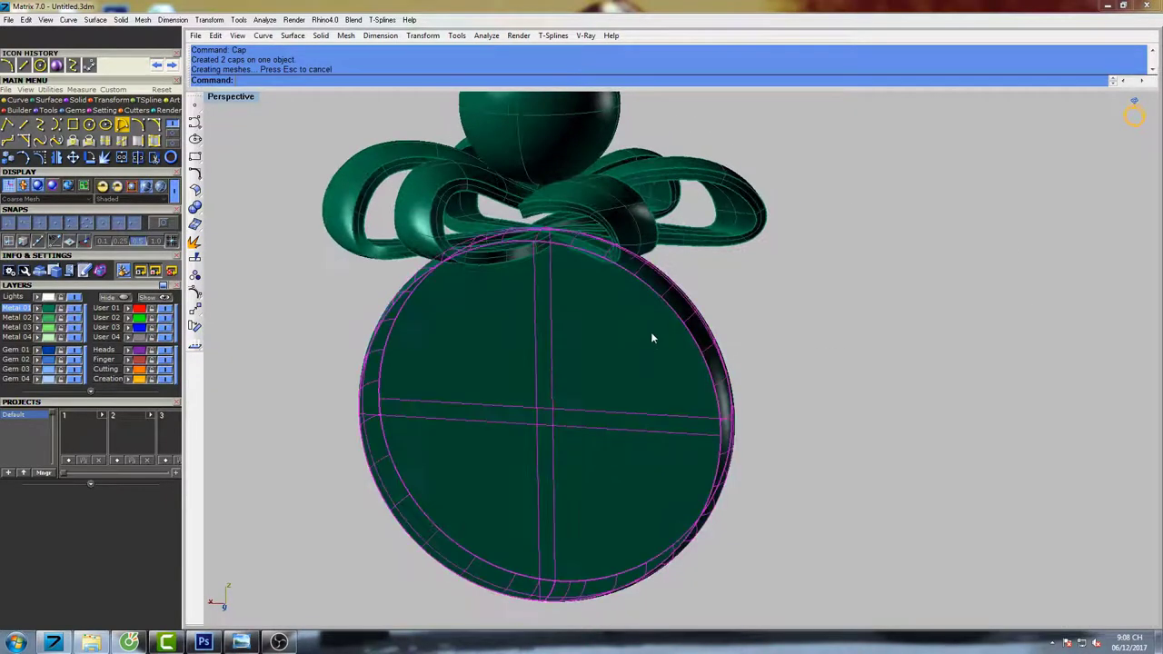
In wireframe display, extrude the band's inner circle to both sides as a capped cylinder running well past the ring.
click(792, 304)
text(w)
key(Return)
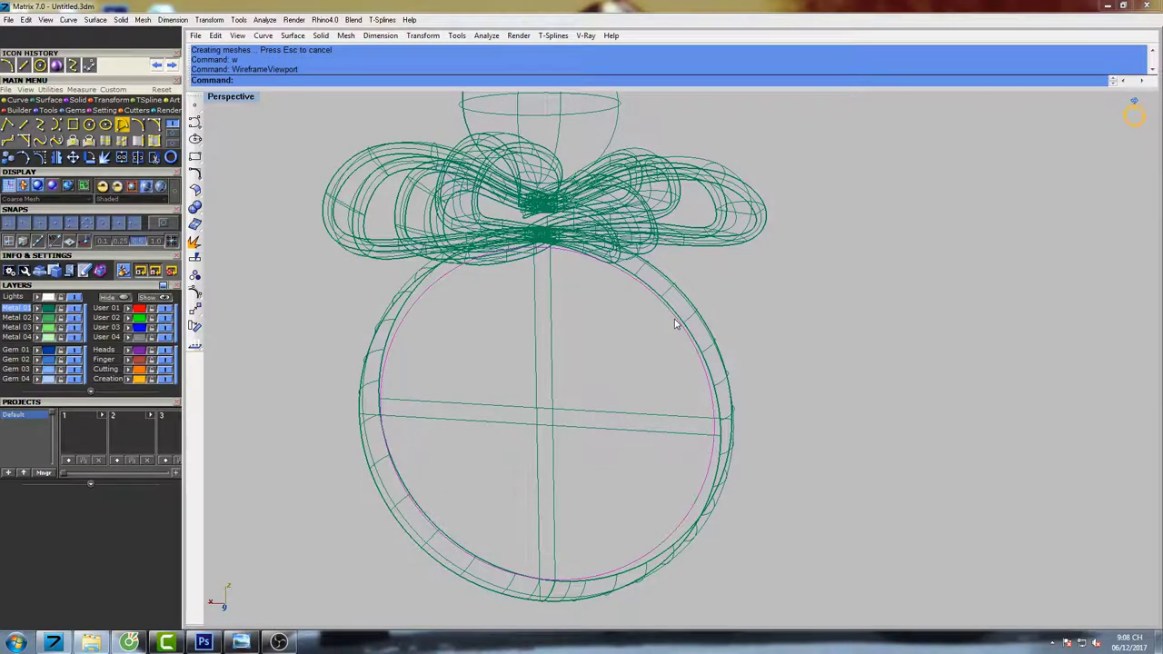
scroll(746, 323, down, 8)
right_drag(746, 323, 711, 295)
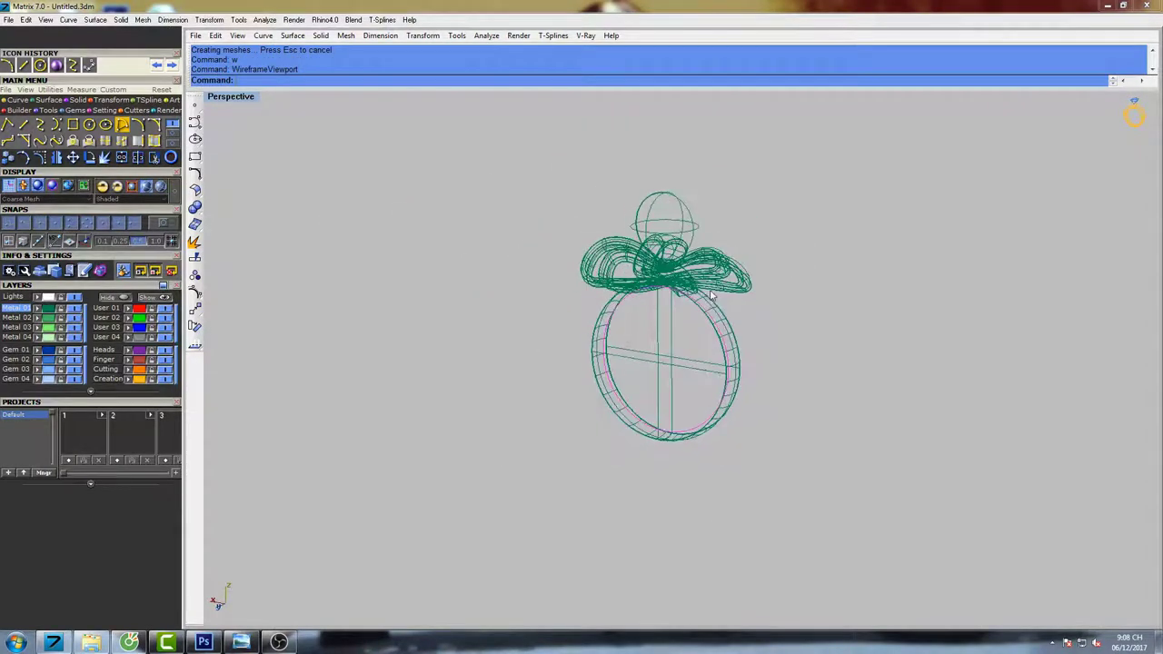
text(extrudeCrv)
key(Return)
click(792, 306)
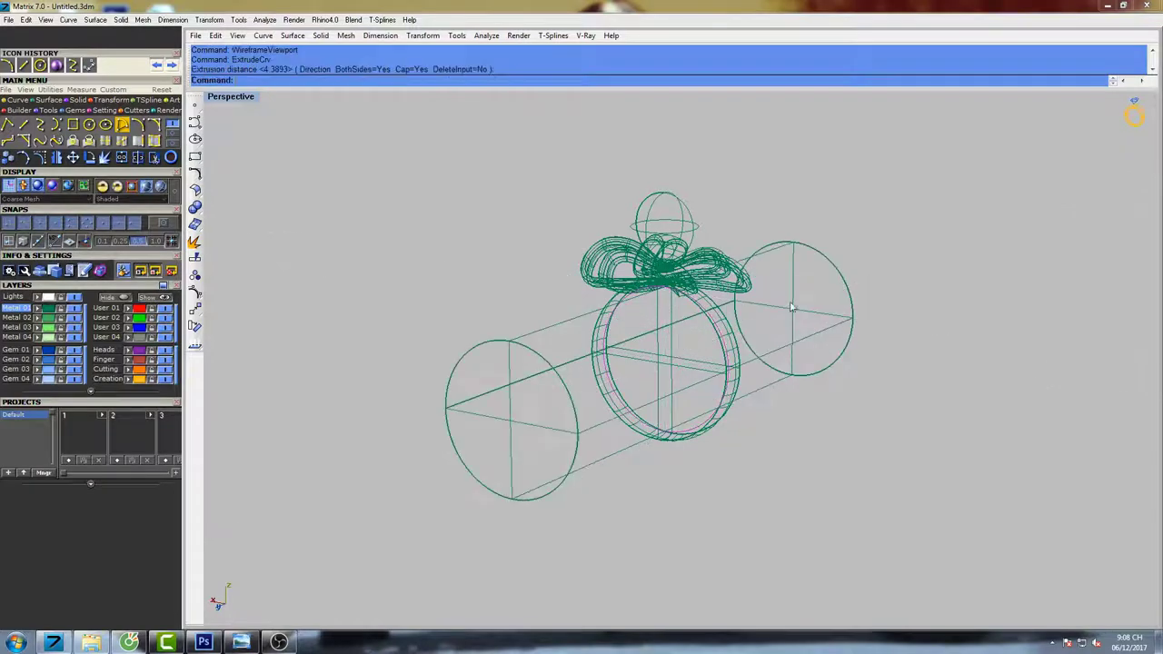
Shade the Perspective view and subtract the finger cylinder from the capped band with BooleanDifference.
right_drag(824, 291, 788, 284)
text(se)
key(Return)
scroll(758, 296, up, 5)
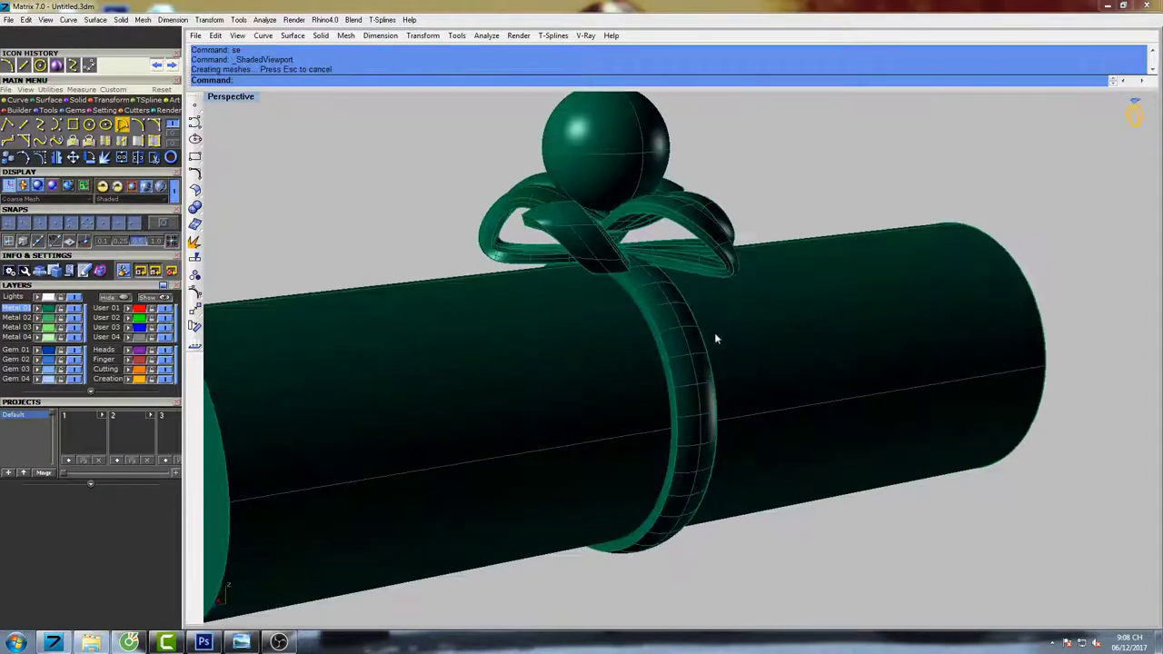
click(696, 343)
scroll(697, 341, down, 4)
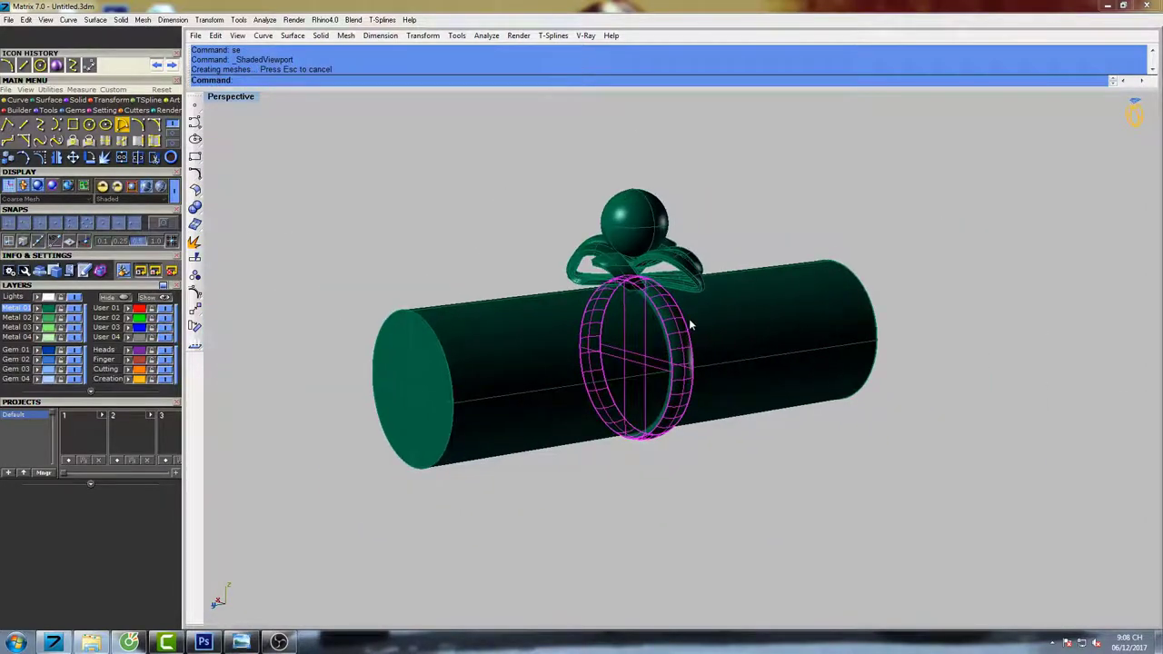
click(303, 100)
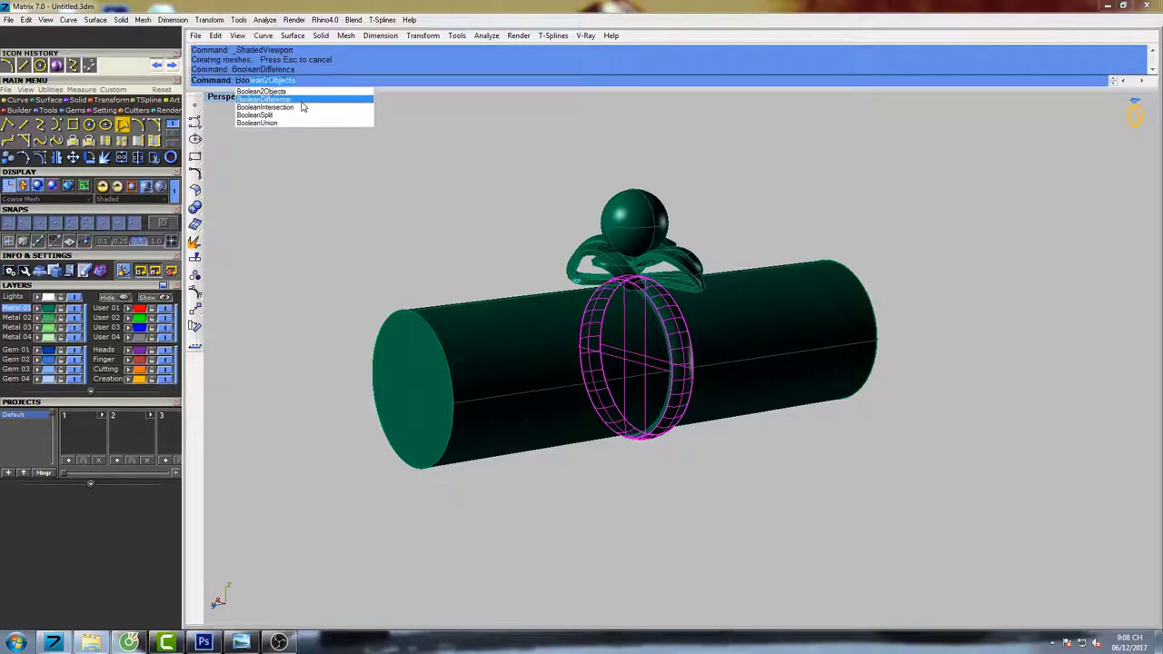
click(482, 327)
key(Return)
shift+right_drag(564, 305, 612, 354)
Select all remaining curves with SelCrv and delete them.
text(Sel)
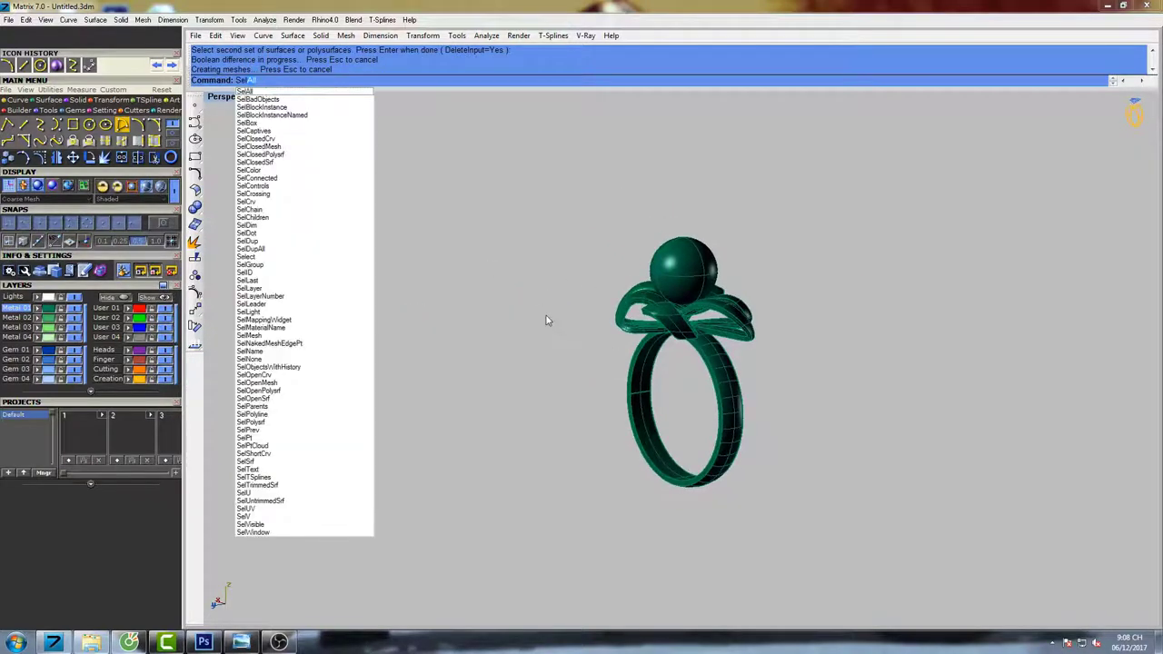
text(C)
click(275, 169)
right_drag(759, 322, 807, 353)
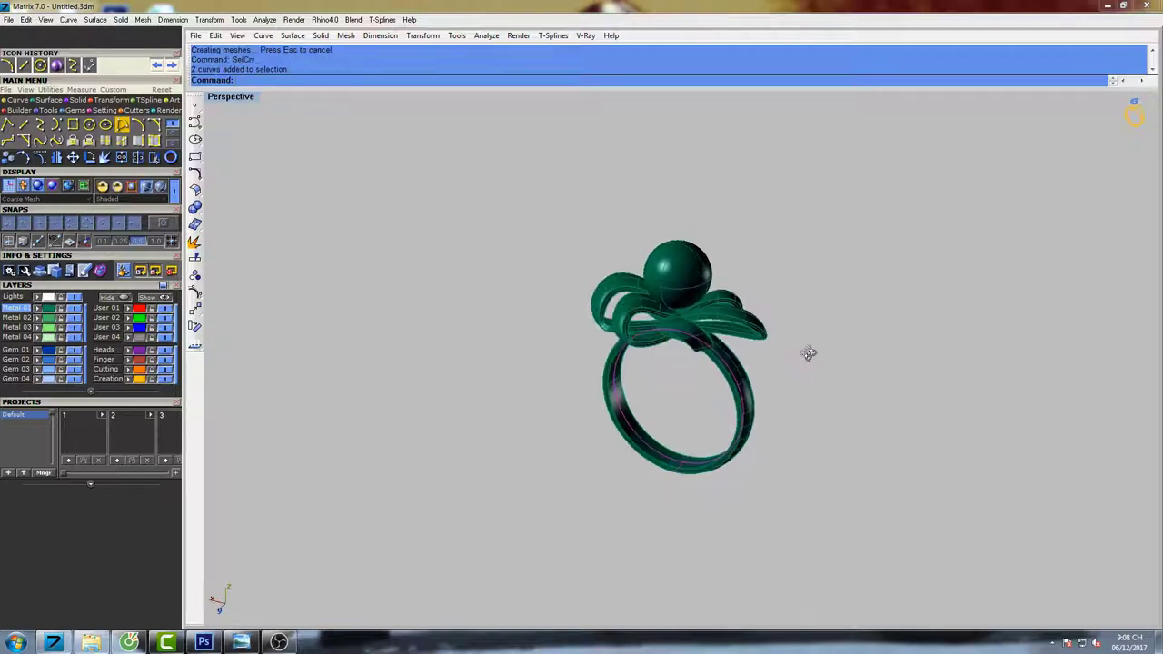
key(Return)
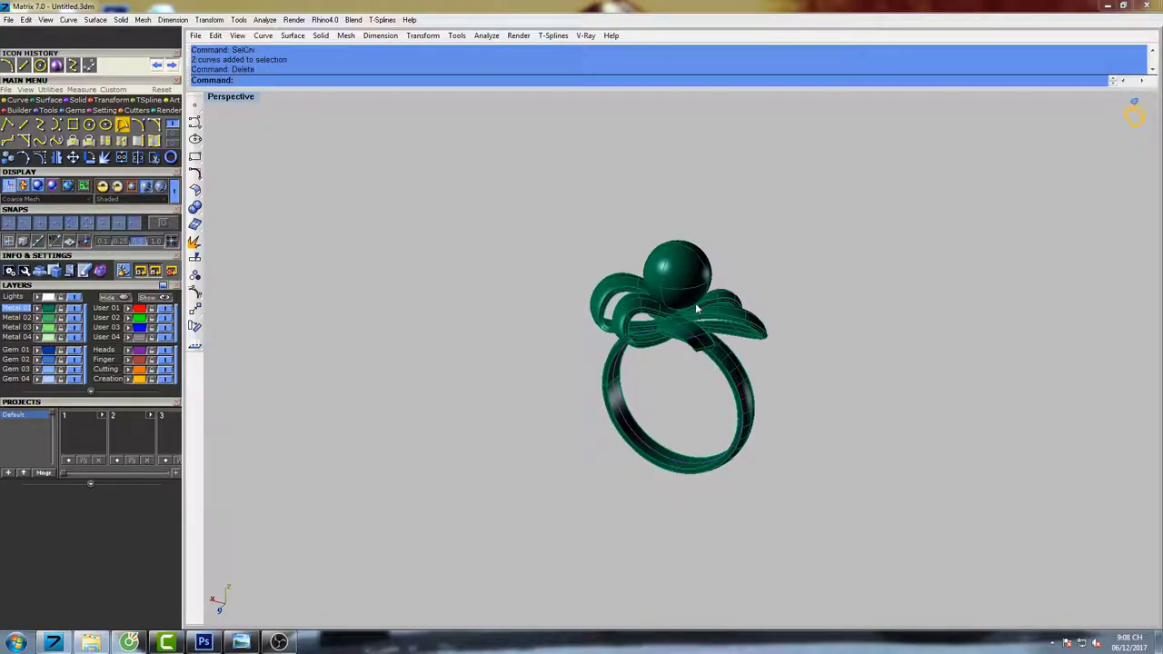
Change the centre sphere's colour to white and keep the Perspective view in shaded display.
scroll(694, 303, up, 4)
click(673, 248)
shift+right_drag(756, 268, 717, 274)
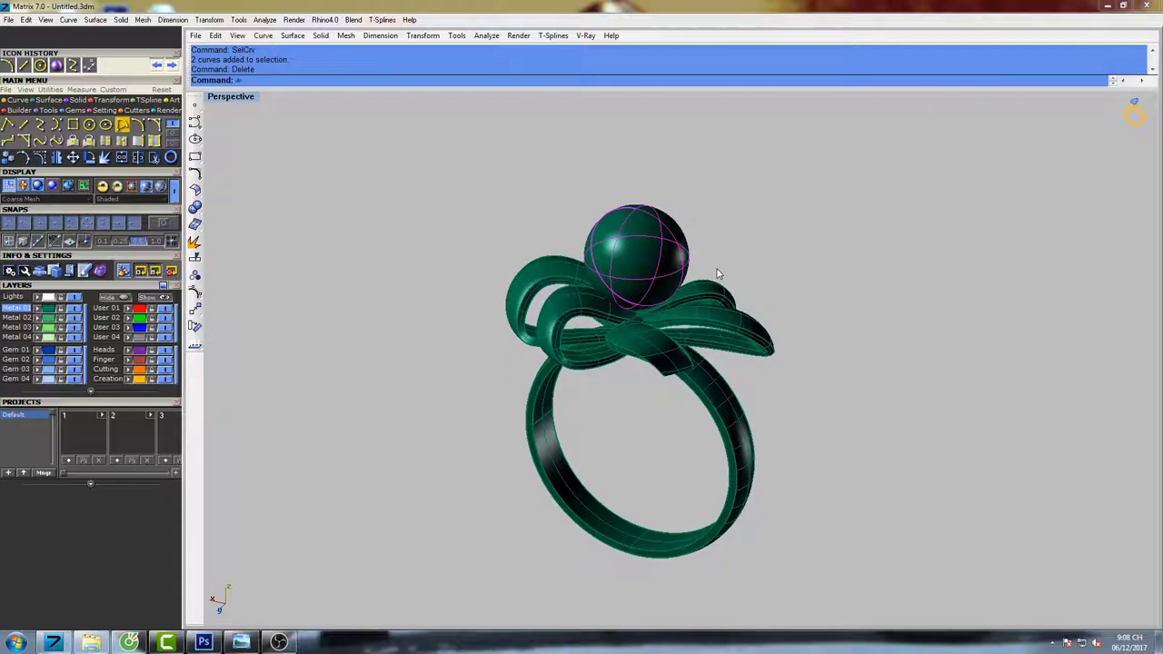
text(w)
key(Return)
click(721, 274)
text(se)
key(Return)
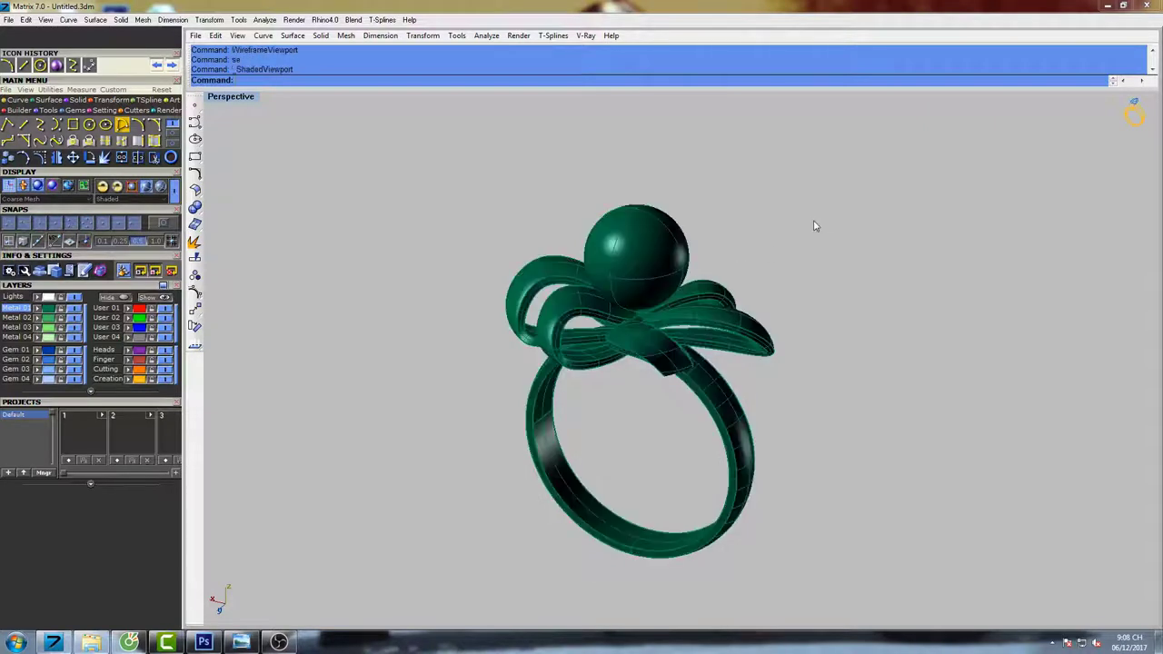
shift+right_drag(726, 231, 688, 225)
text(wh)
key(Return)
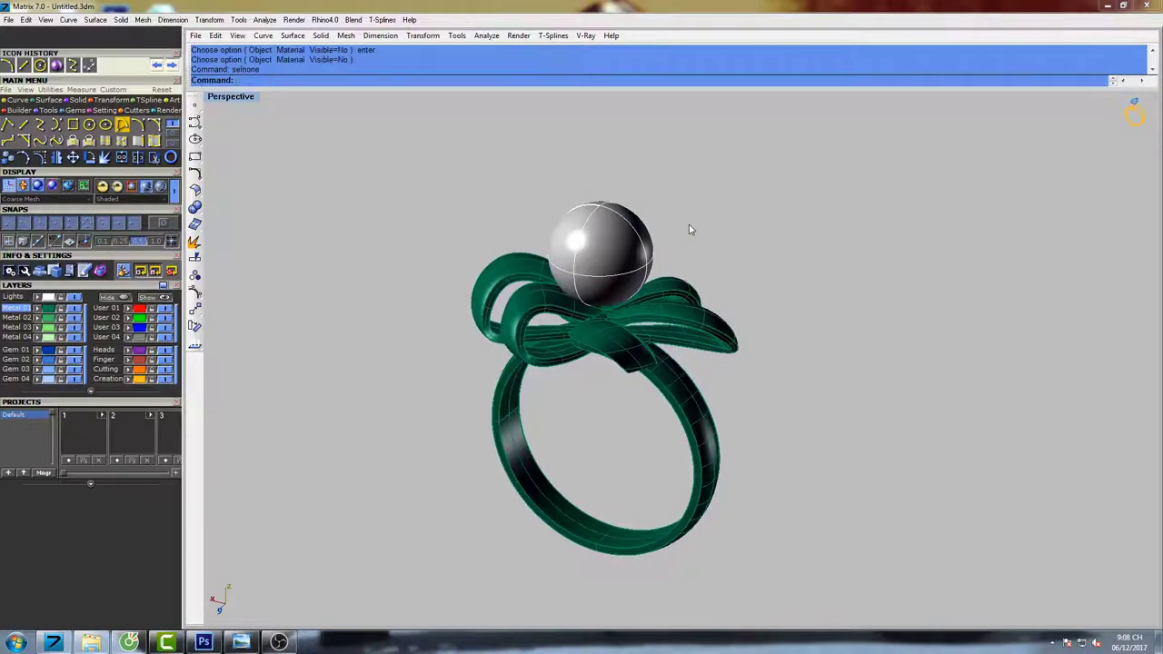
Assign the band and six bow loops to the orange Creation layer and return to the four-viewport layout.
right_drag(738, 331, 704, 339)
scroll(704, 338, down, 4)
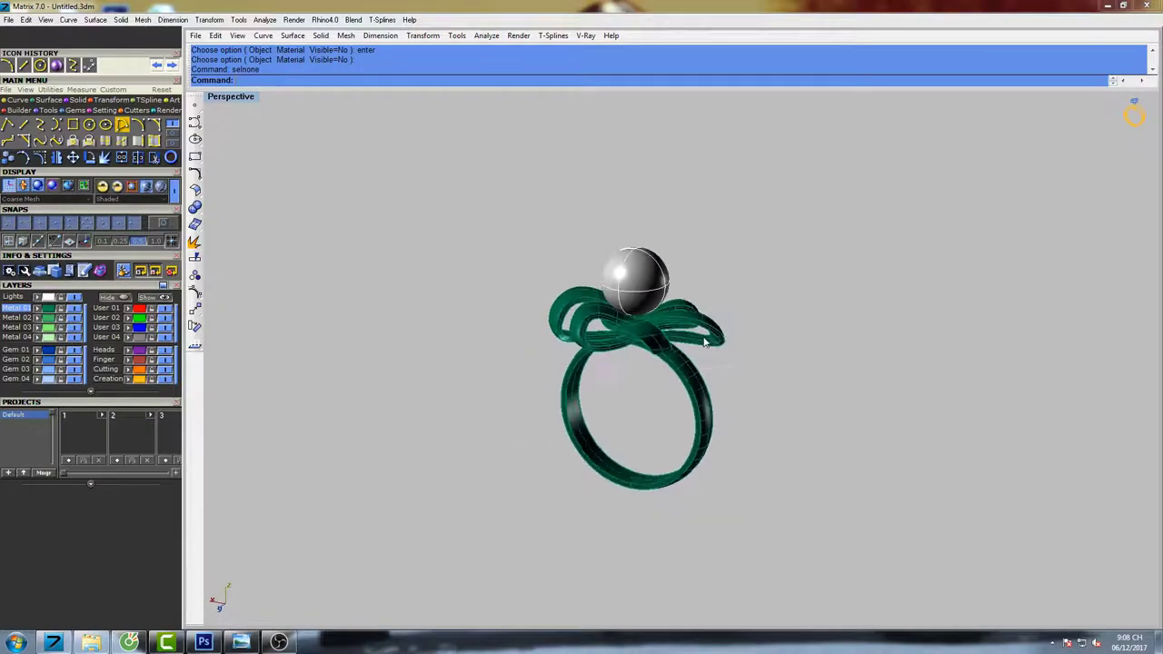
drag(442, 558, 841, 278)
right_drag(841, 278, 754, 313)
click(134, 379)
shift+right_drag(647, 316, 670, 357)
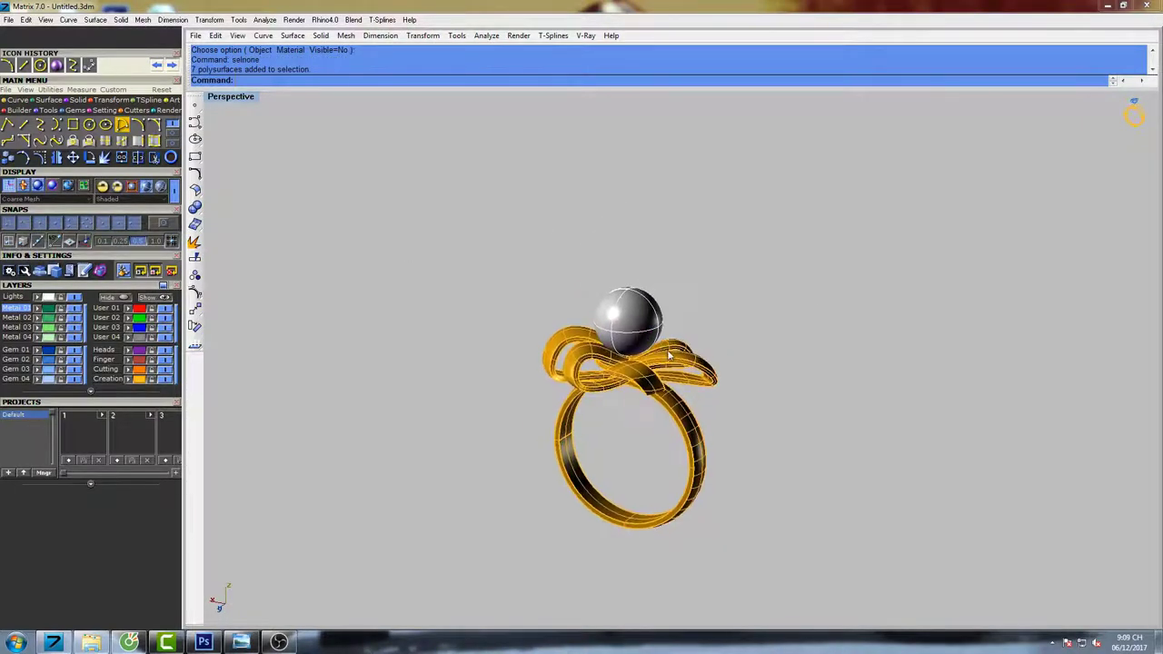
scroll(672, 361, up, 5)
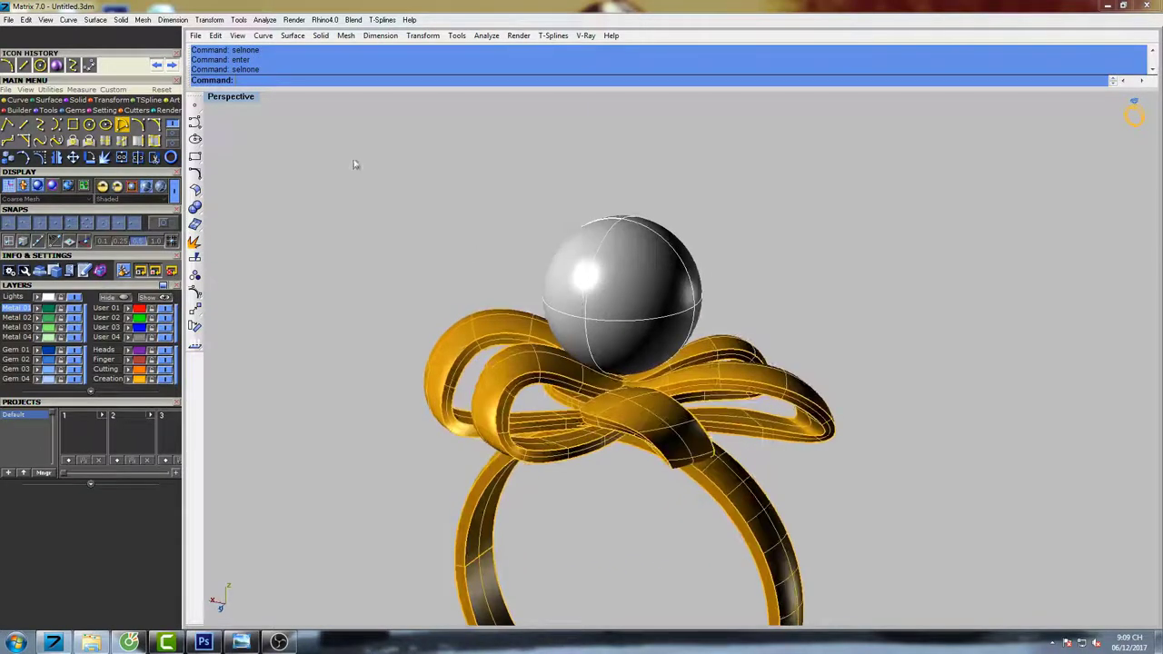
double_click(232, 98)
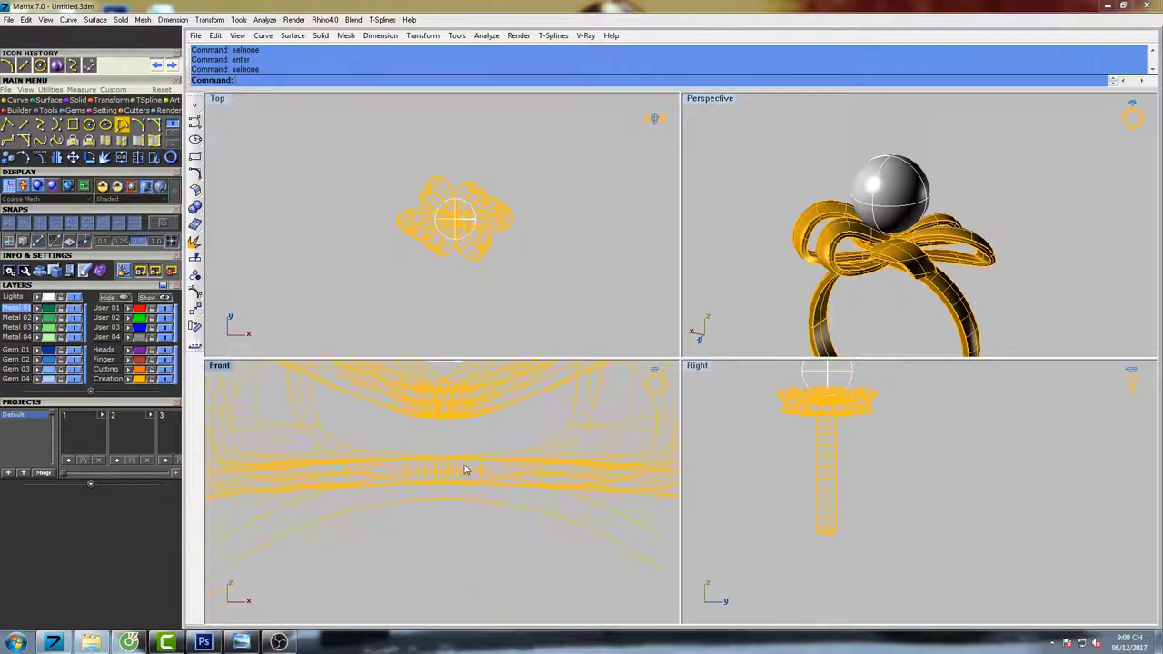
right_drag(478, 432, 462, 440)
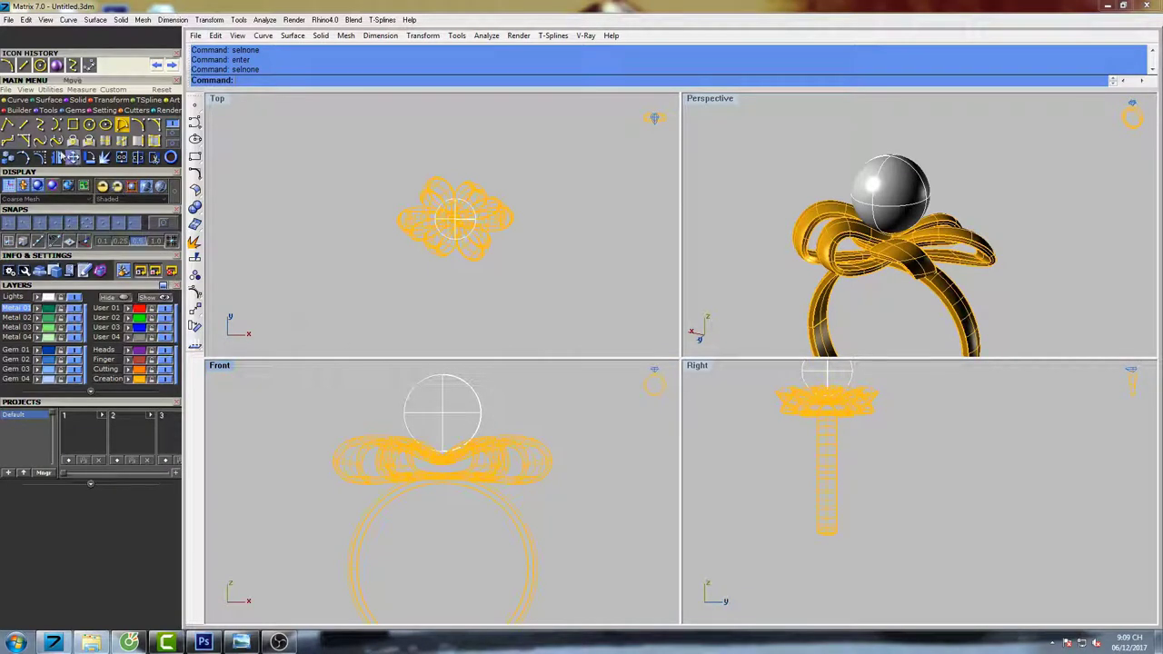
Draw a vertical line from the middle of the bow up into the centre sphere in the Front view.
click(24, 126)
scroll(459, 451, up, 9)
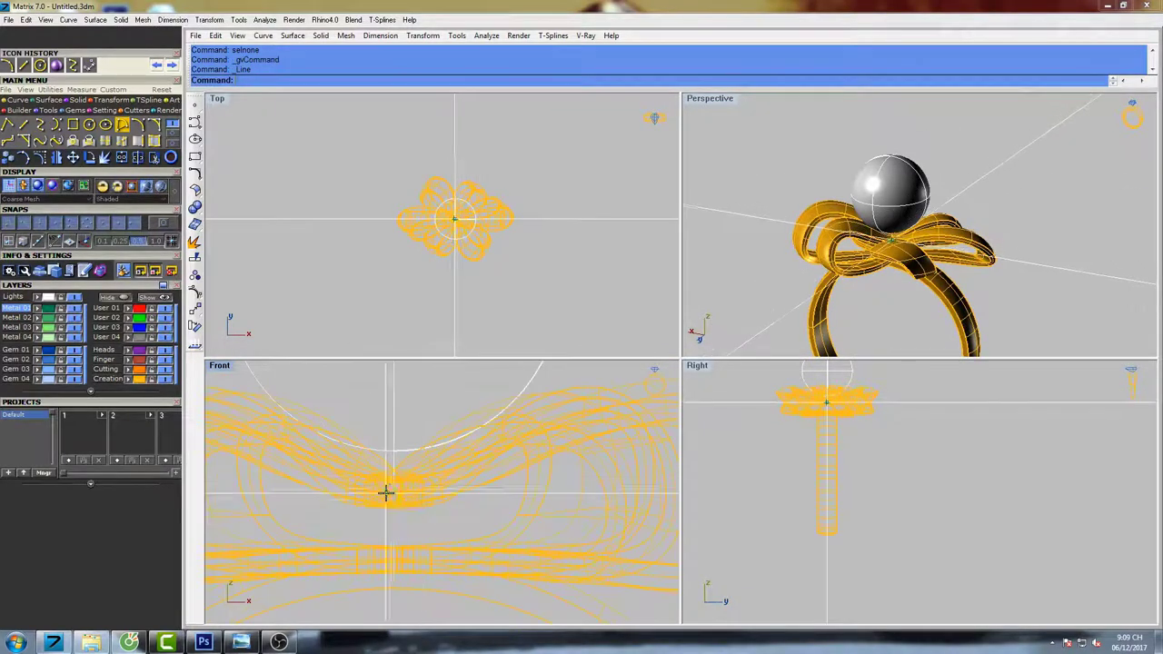
click(394, 502)
scroll(394, 502, down, 8)
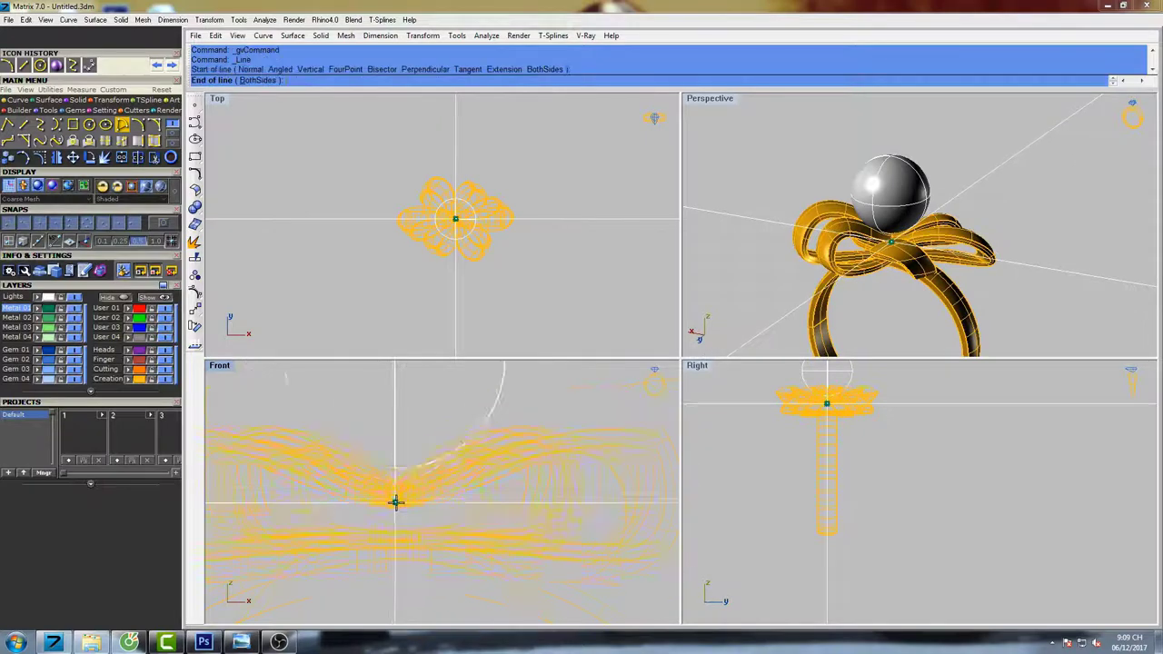
click(396, 435)
scroll(398, 447, up, 2)
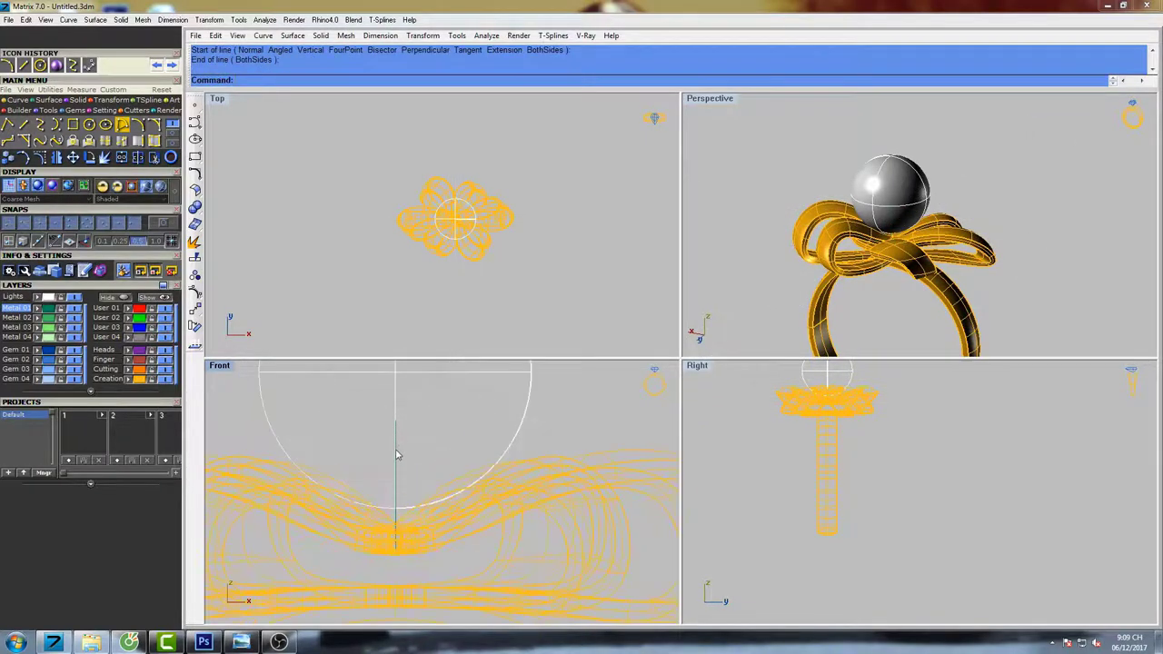
Select the vertical line between the bow and the sphere and delete it.
scroll(396, 452, up, 4)
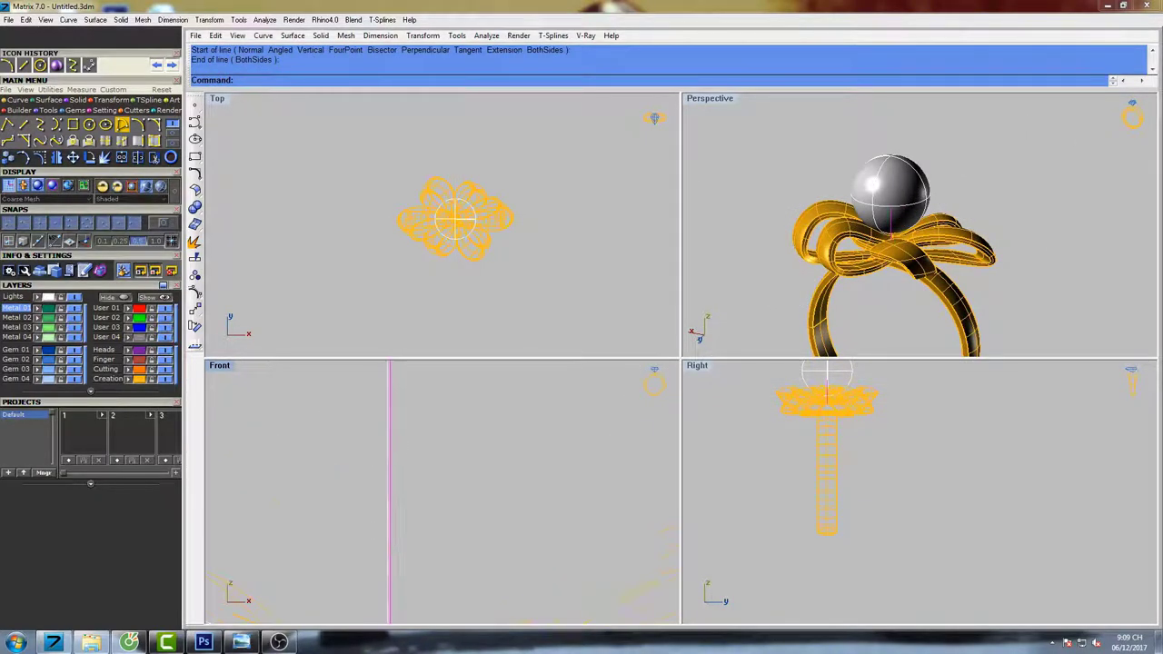
scroll(401, 442, down, 2)
scroll(400, 443, down, 2)
text(l)
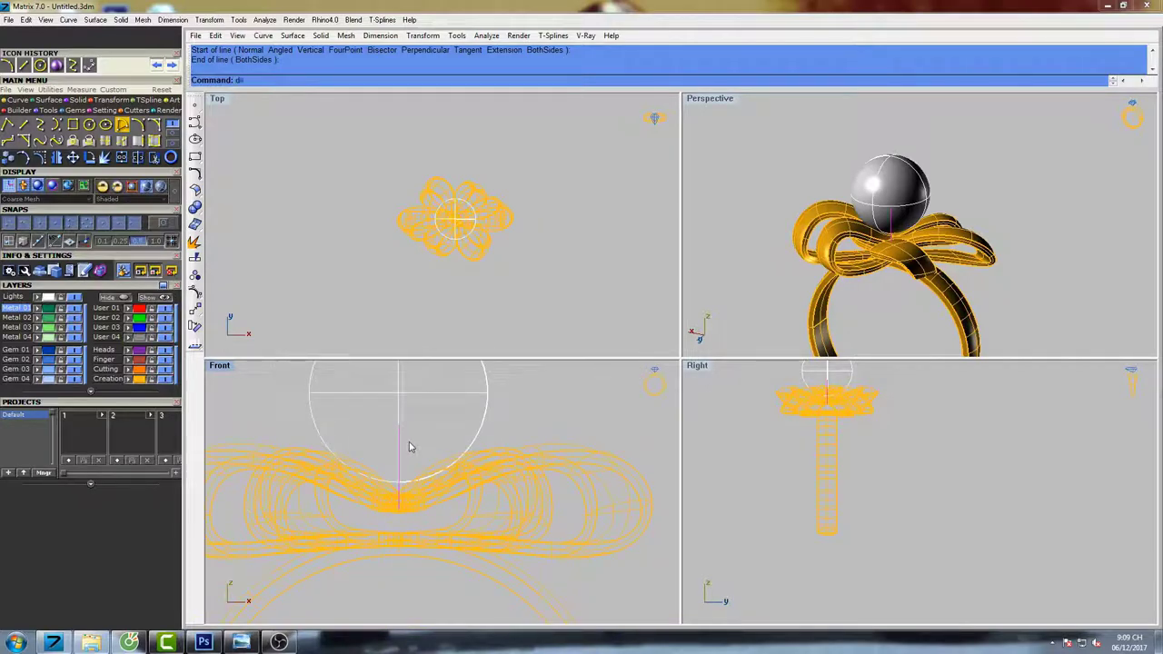
text(e)
key(Return)
text(;)
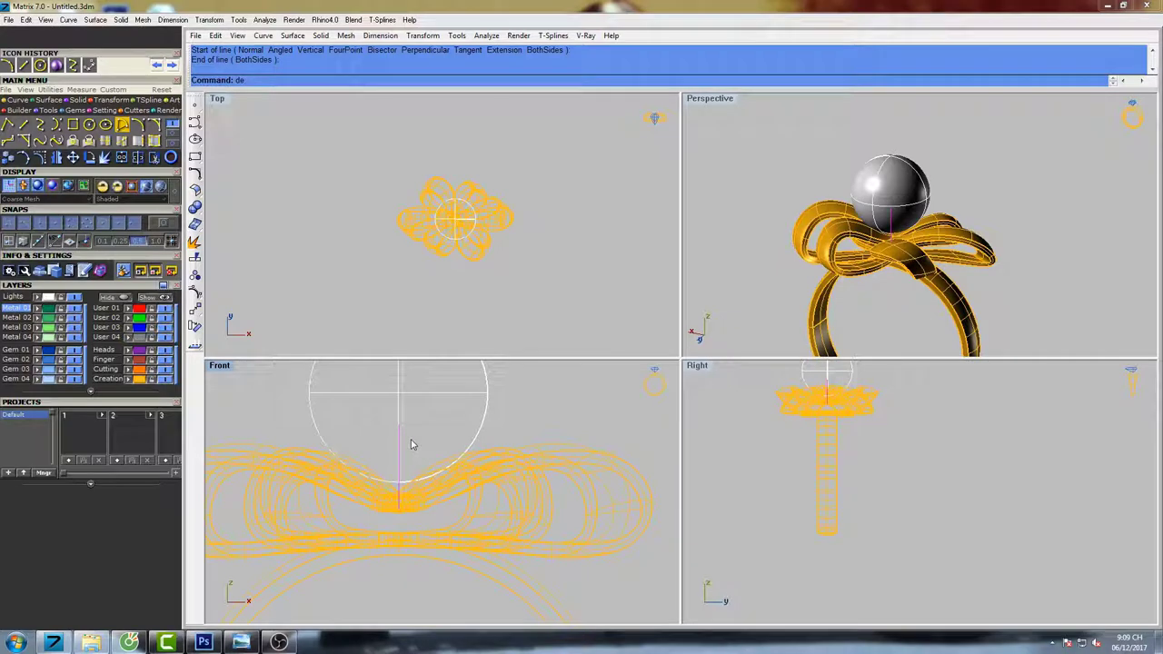
key(BackSpace)
text(l)
key(Return)
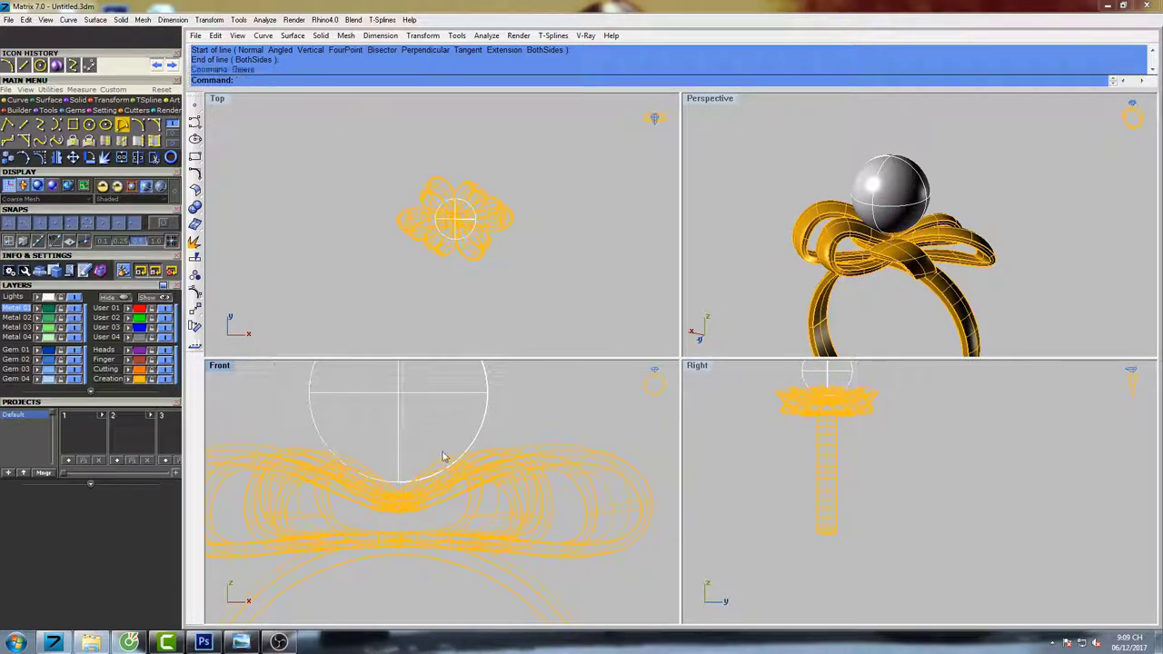
Draw a vertical line from the origin (0) up into the centre sphere in the Front view.
click(24, 126)
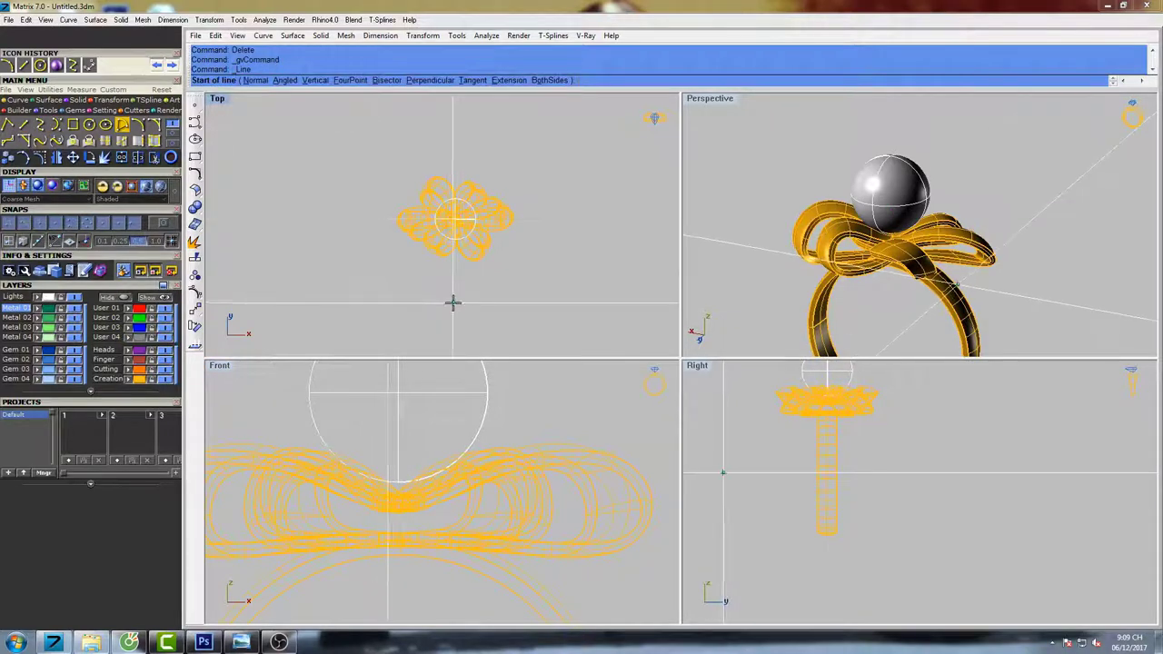
text(0)
key(Return)
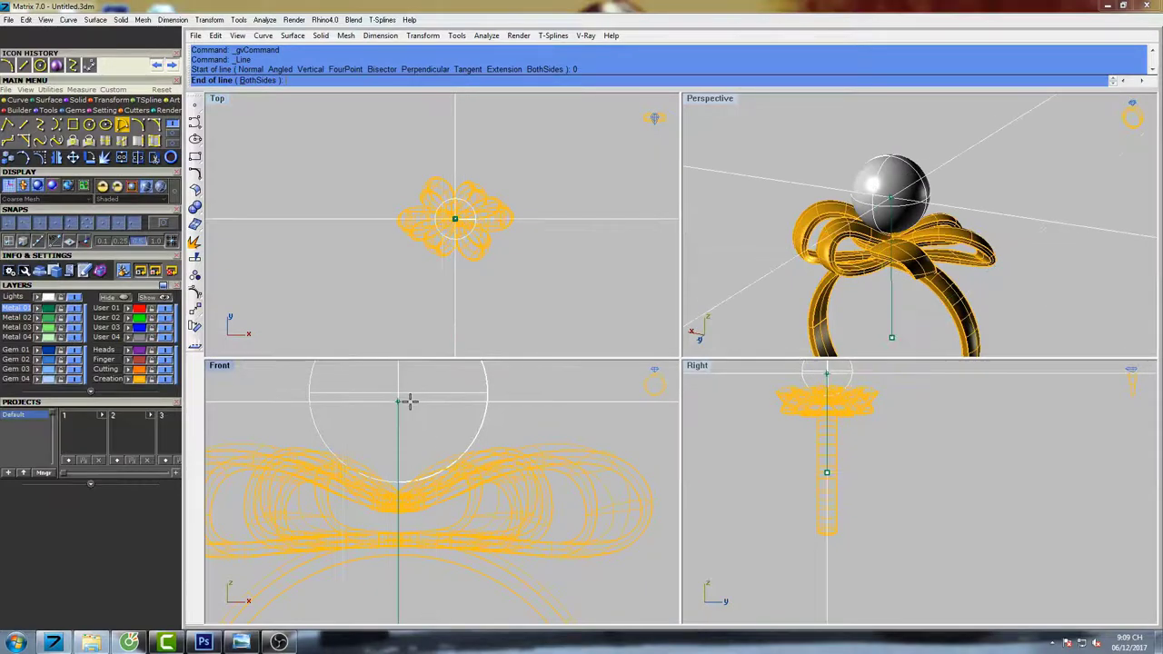
click(409, 401)
scroll(432, 565, down, 2)
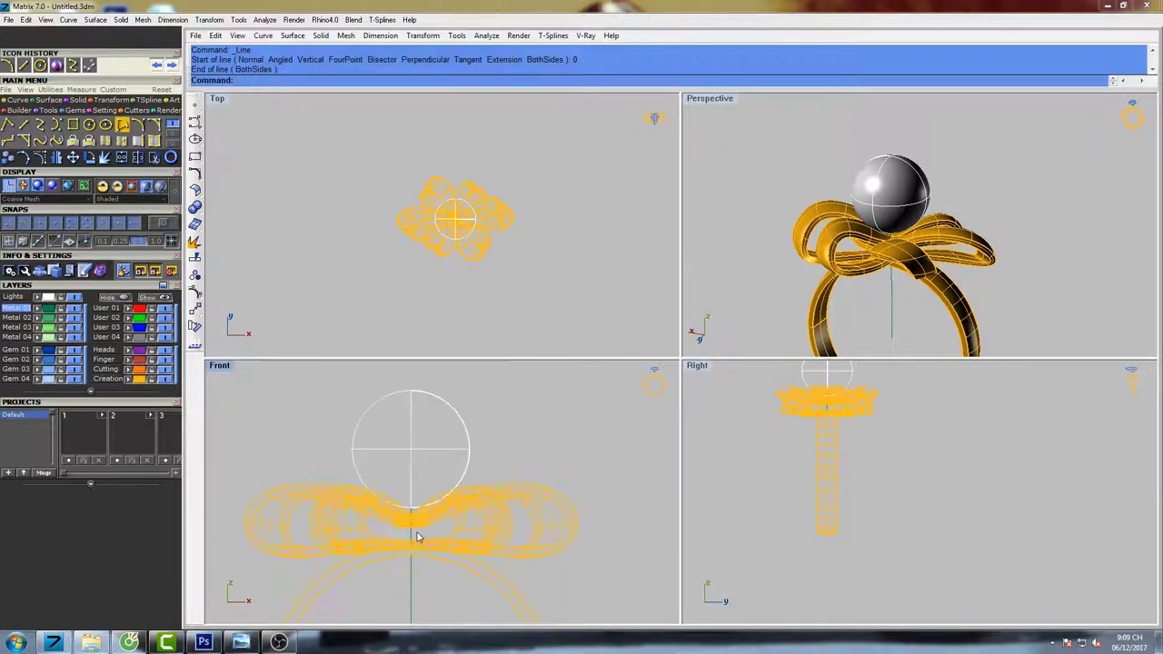
Create a flat-capped pipe along the vertical line with a 0.4 radius at both ends.
right_drag(481, 514, 475, 479)
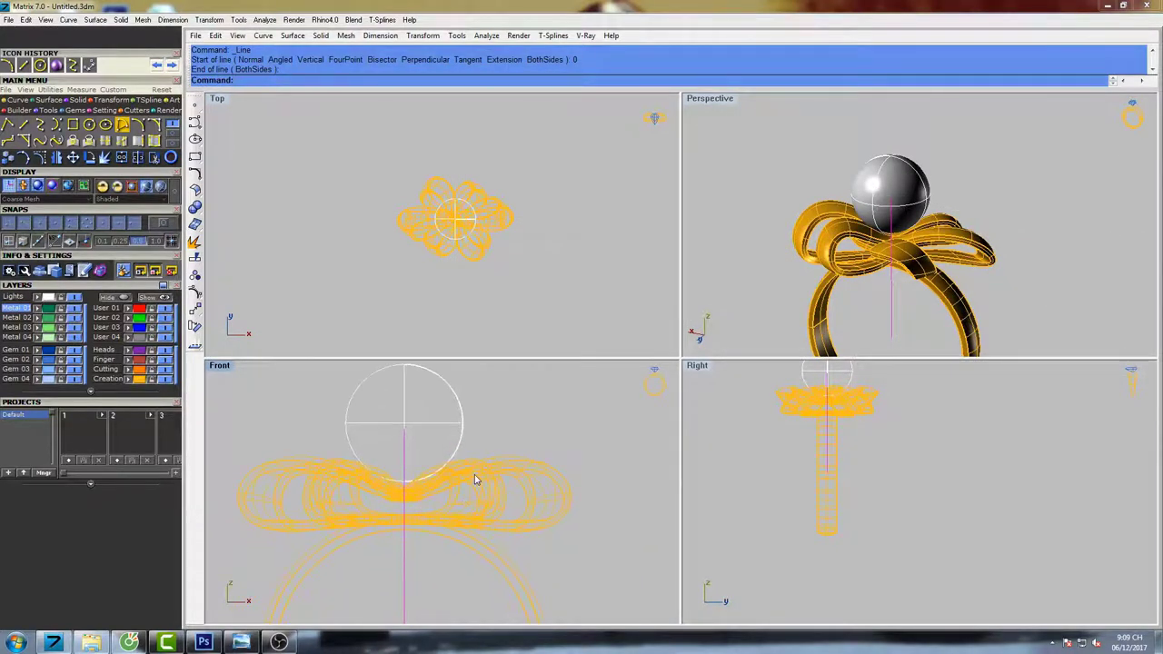
text(pi)
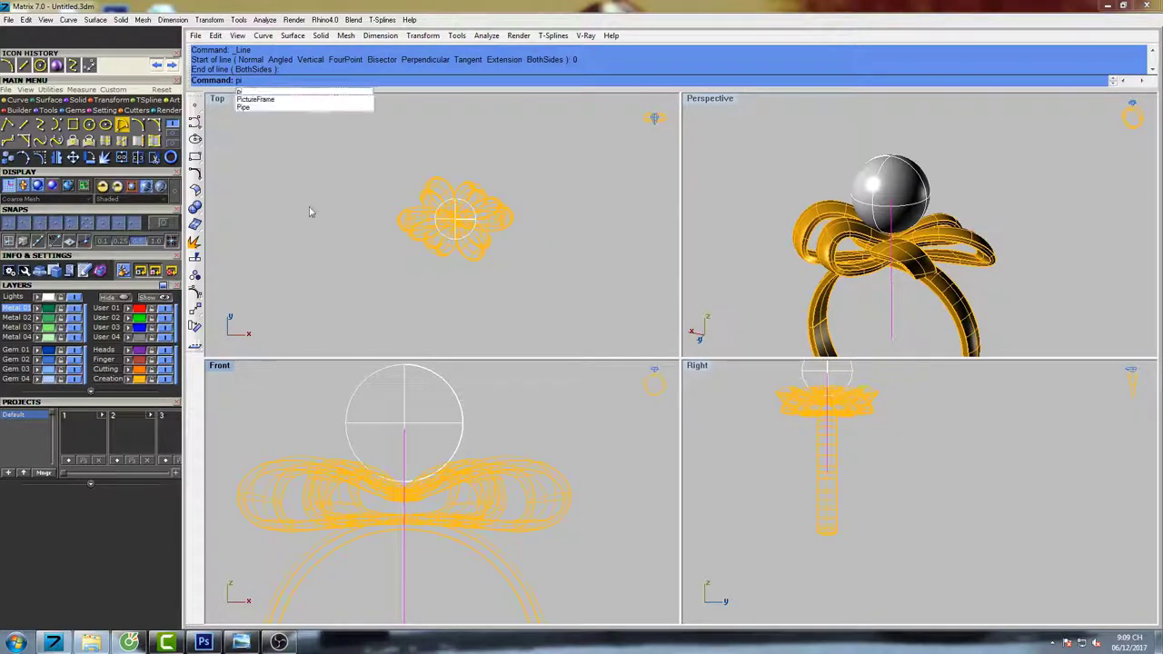
click(243, 107)
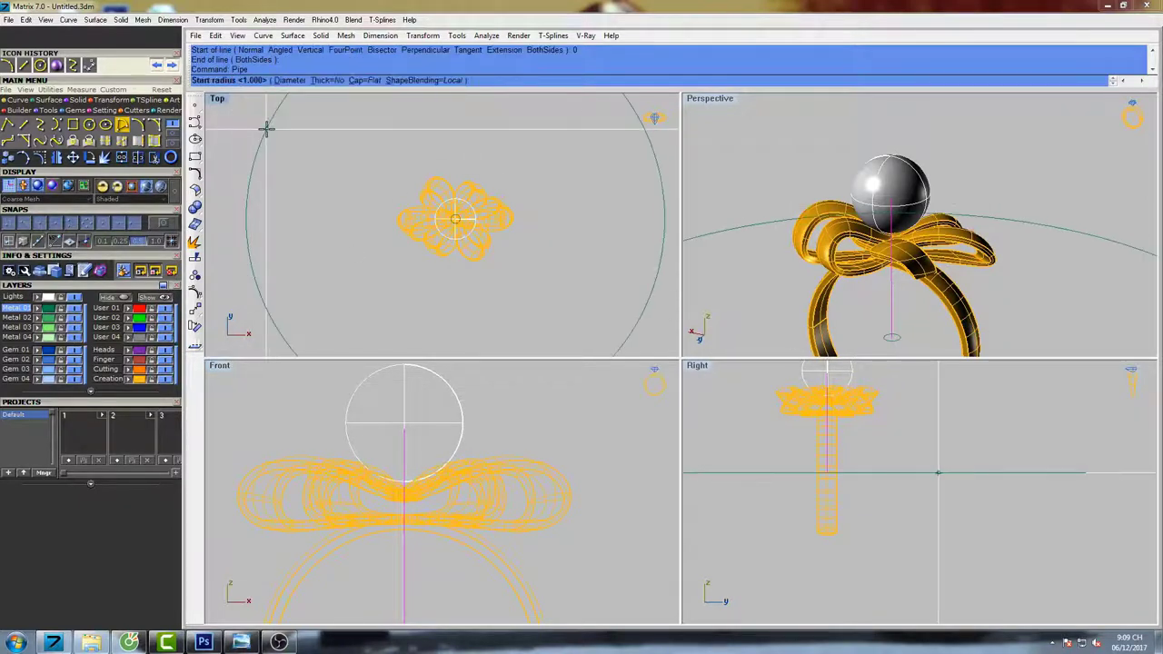
text(0.4)
key(Return)
key(Return)
key(Return)
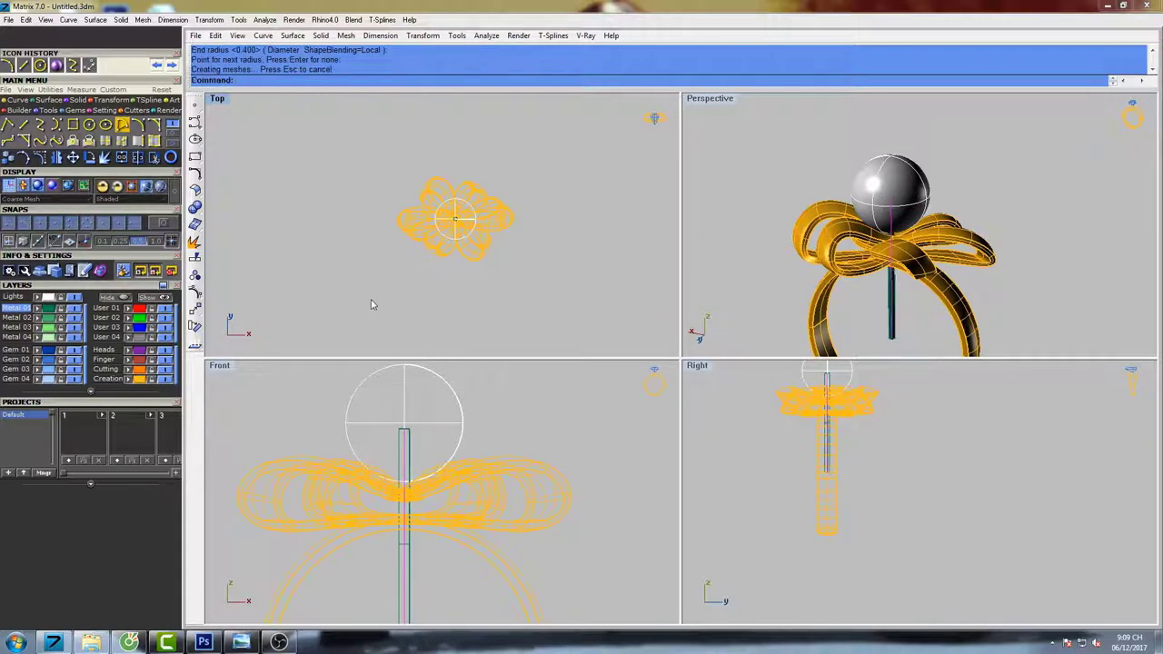
Select the vertical curve inside the pipe and delete it.
click(405, 456)
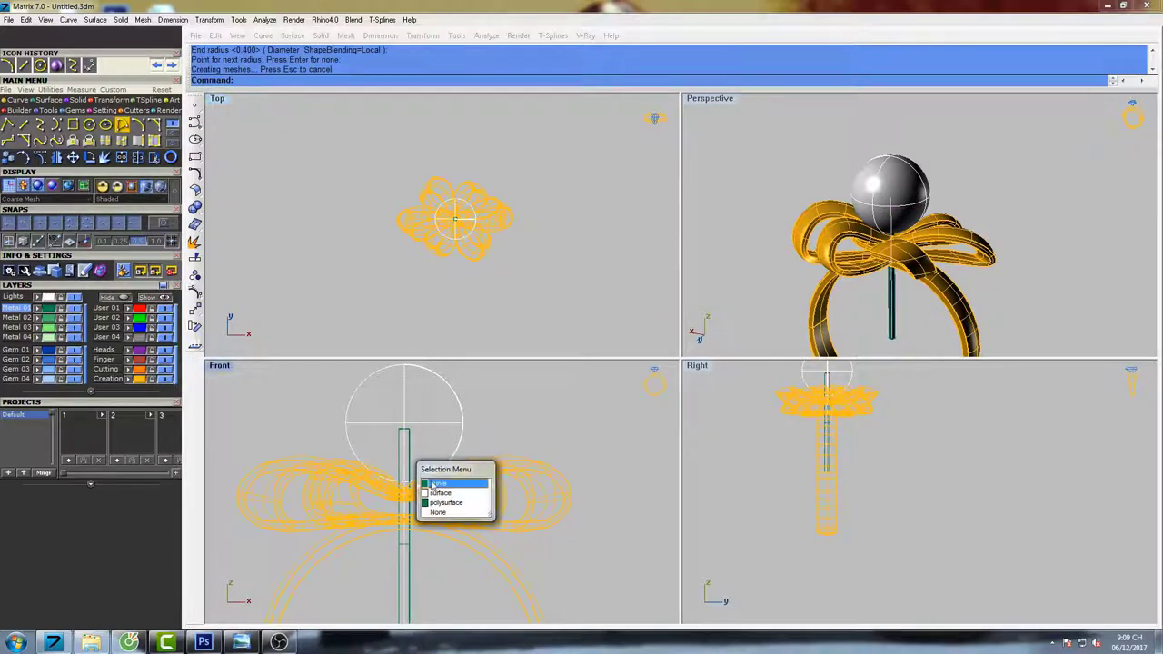
click(438, 478)
text(d)
key(Return)
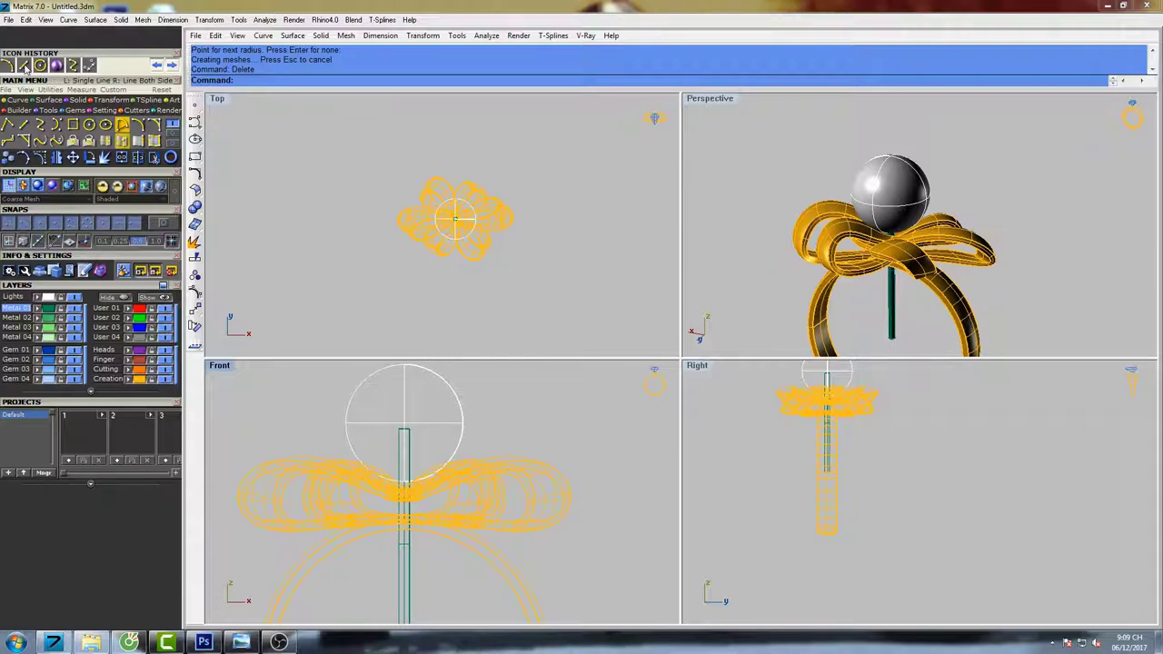
Draw a short horizontal cutting line across the pipe just below the bow's central dip in the Front view.
click(25, 69)
scroll(404, 512, up, 9)
click(365, 473)
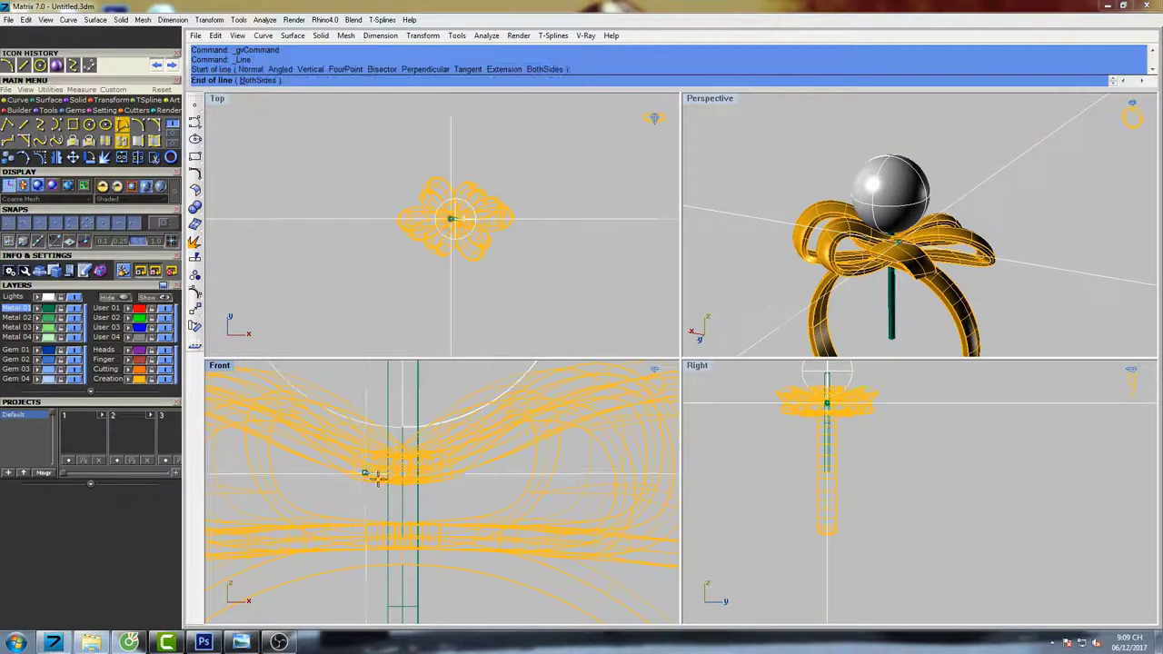
click(494, 474)
scroll(486, 480, down, 2)
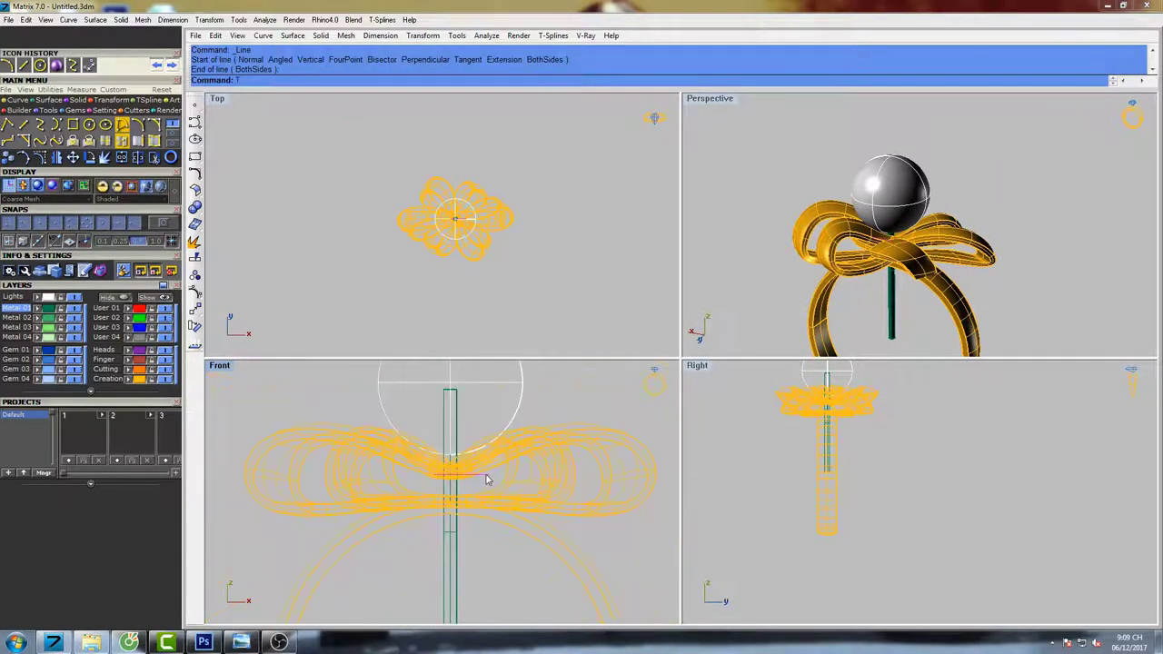
Trim off the part of the pipe below the horizontal line and delete the cutting line.
text(trim)
key(Return)
click(453, 574)
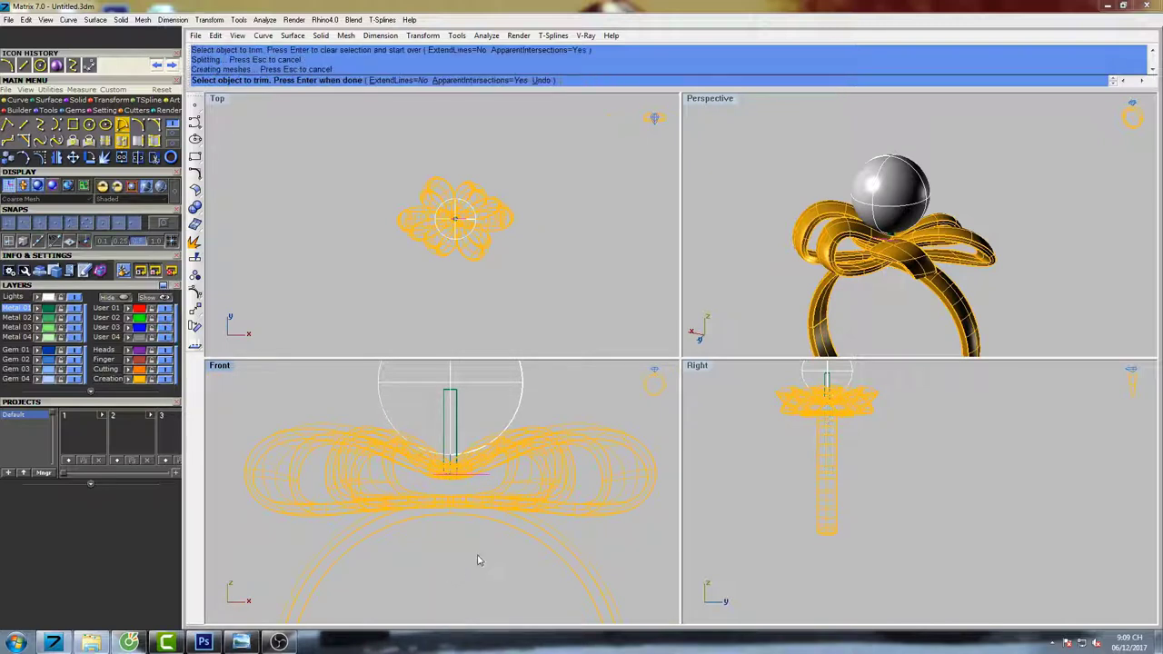
right_click(481, 556)
right_drag(514, 498, 470, 475)
text(Del)
key(Return)
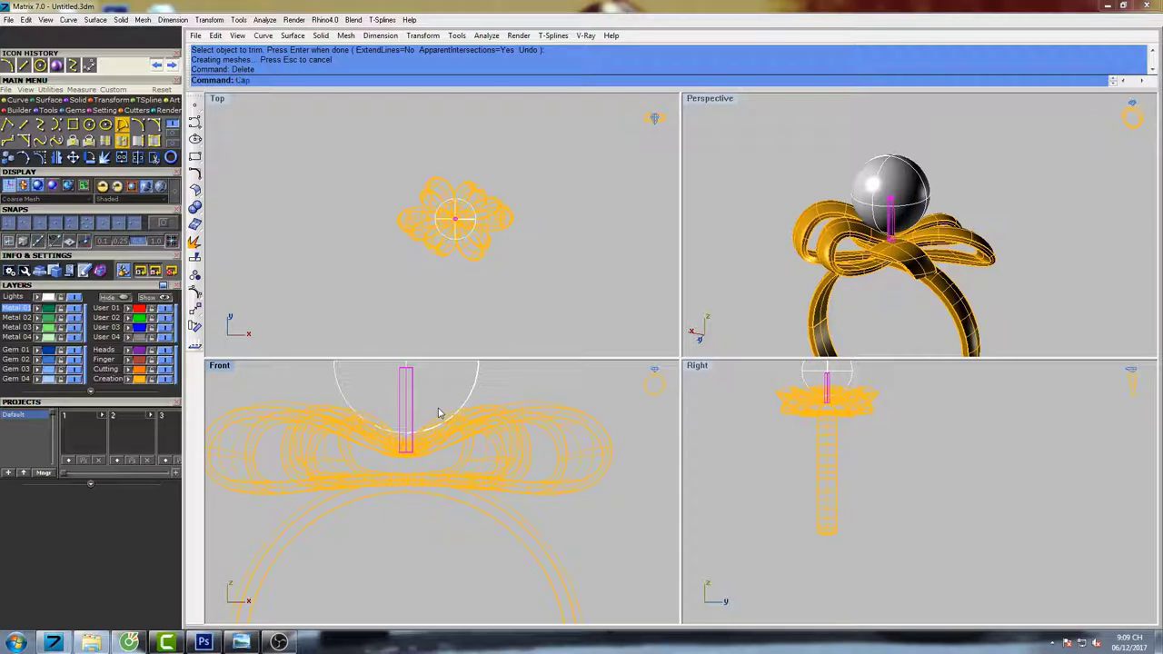
Cap the pipe's open lower end and check the joint between sphere and bow in the Perspective view.
text(Cap)
key(Return)
scroll(916, 228, up, 8)
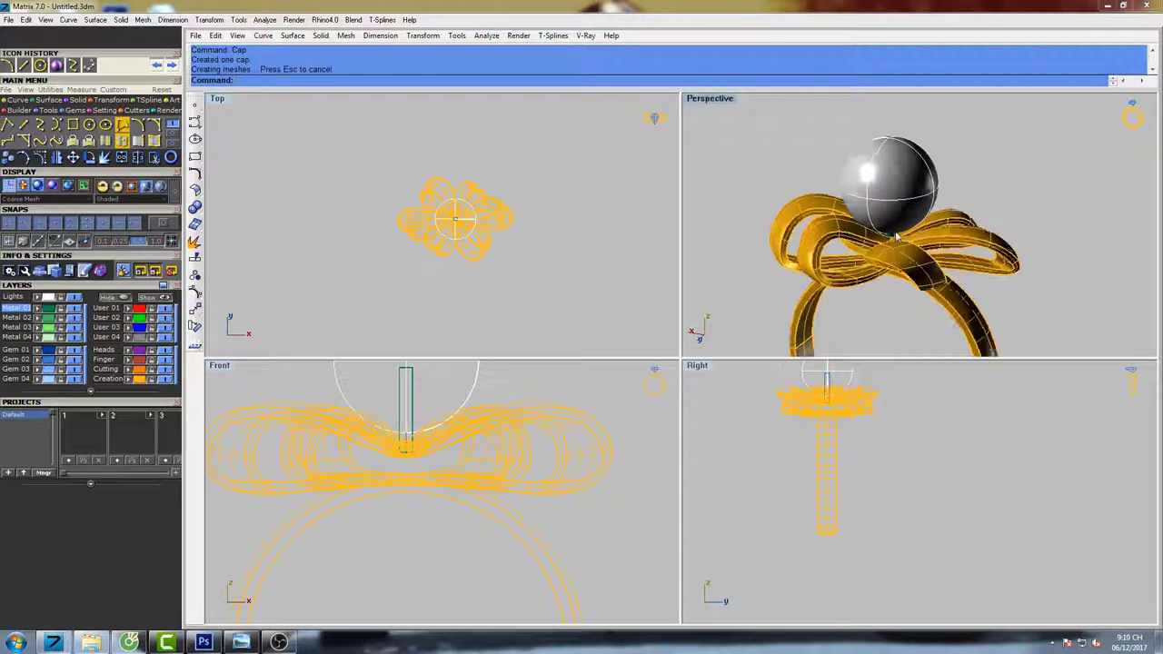
scroll(916, 228, down, 8)
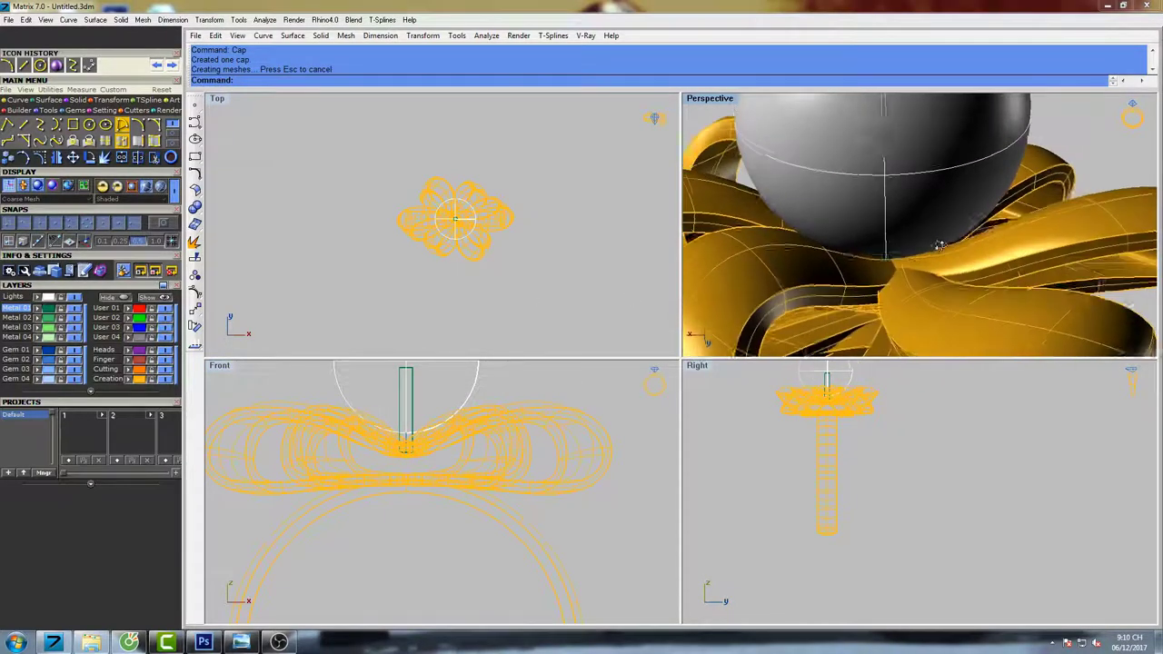
double_click(705, 101)
scroll(675, 294, down, 3)
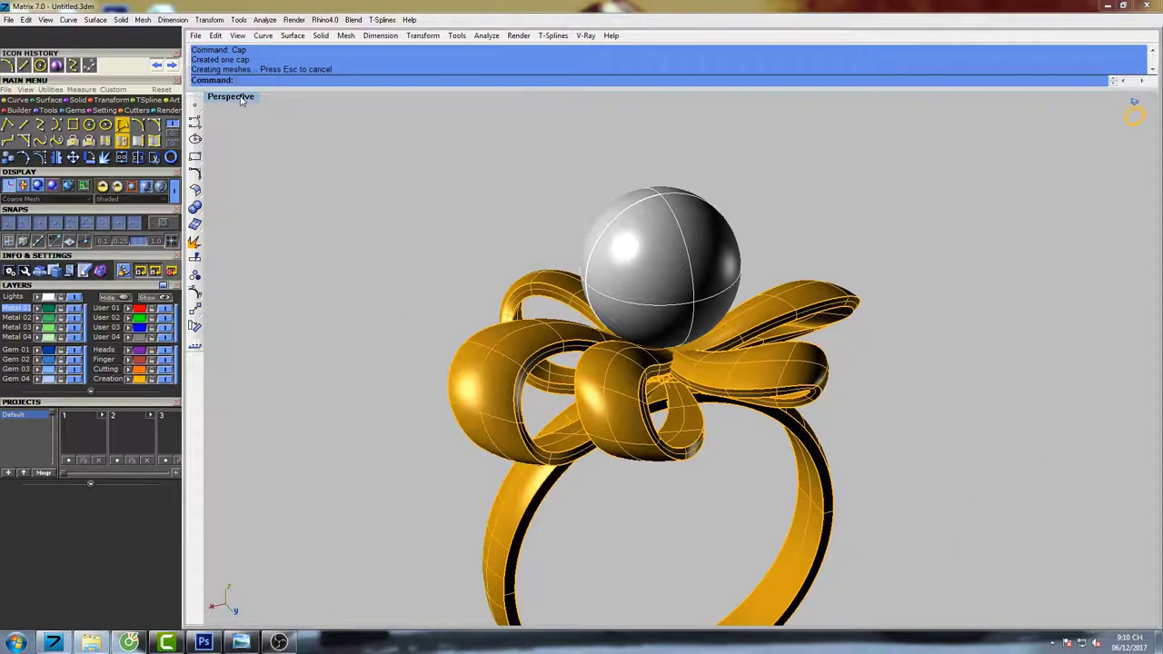
Return to the four-viewport layout and assign the connecting pipe to the orange Creation layer.
double_click(241, 100)
click(412, 401)
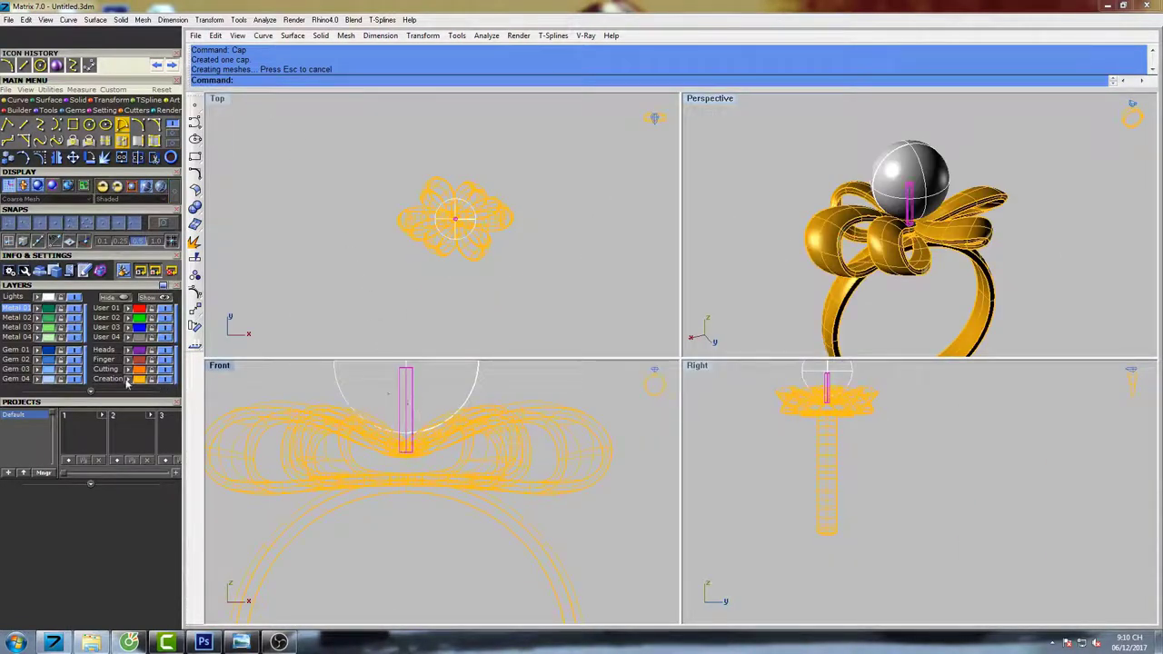
click(447, 306)
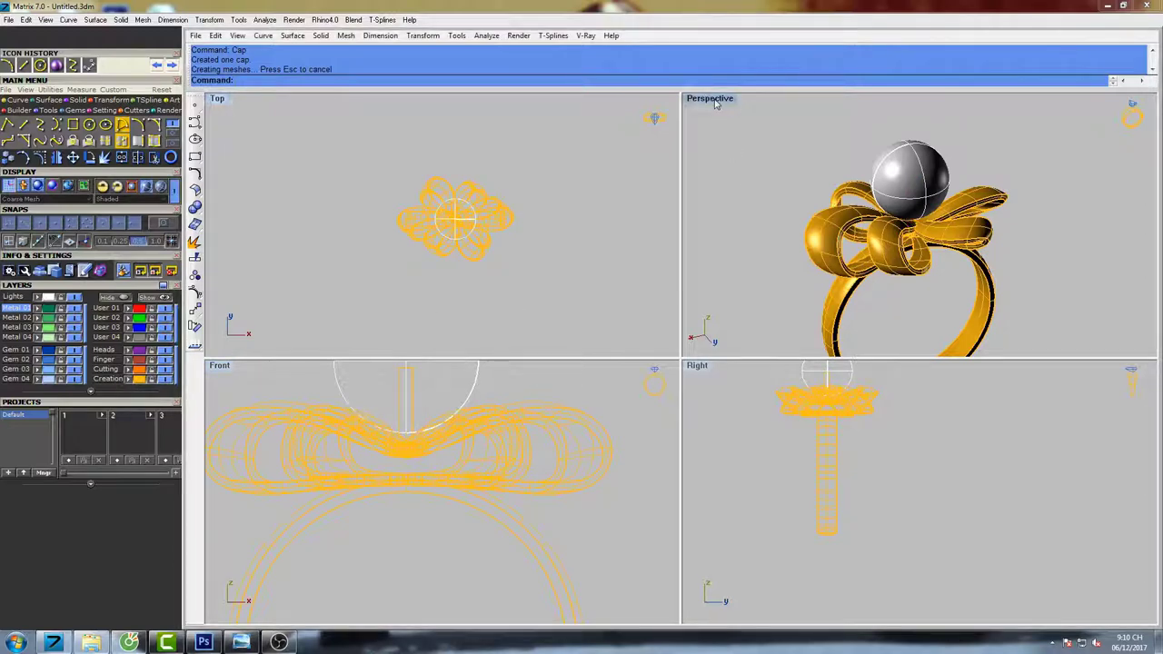
Shade the enlarged Perspective view without wires and examine the whole ring from the front and above.
double_click(709, 102)
scroll(698, 226, down, 8)
mouse_move(647, 251)
right_down()
mouse_move(600, 250)
mouse_move(688, 309)
mouse_move(719, 397)
mouse_move(771, 438)
mouse_move(771, 270)
mouse_move(677, 239)
mouse_move(691, 260)
right_up()
text(s)
key(Return)
scroll(676, 273, up, 2)
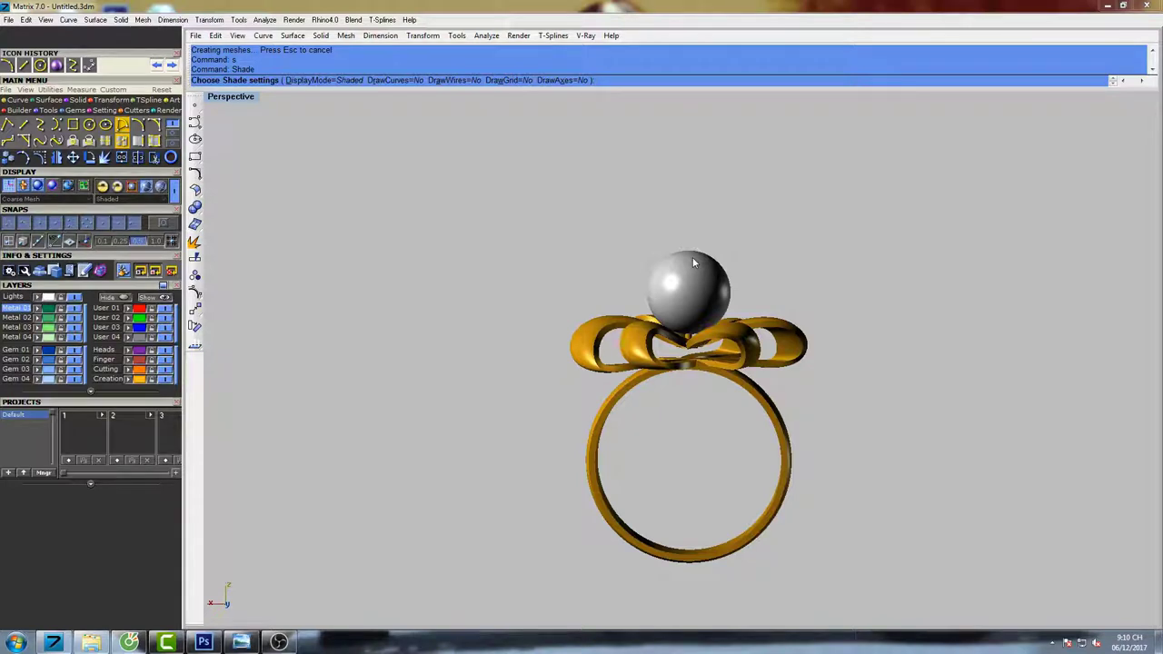
right_drag(755, 275, 732, 390)
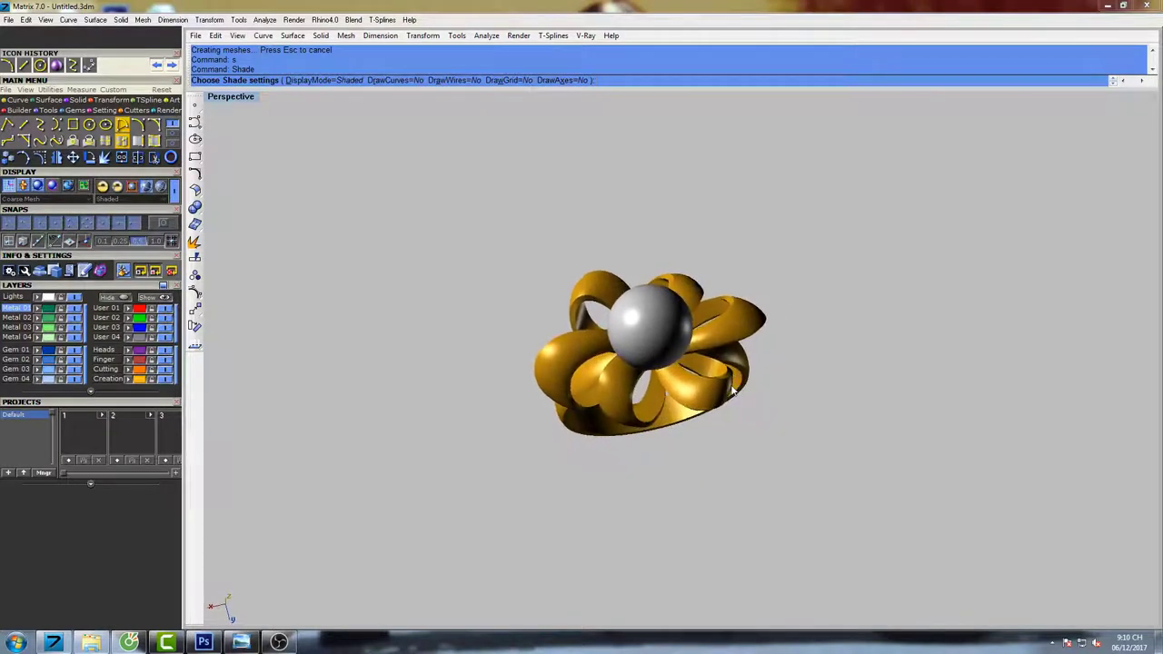
Return to four viewports and examine the shaded ring in the Top, Front, Right and Perspective views.
double_click(226, 100)
click(227, 100)
scroll(499, 227, up, 6)
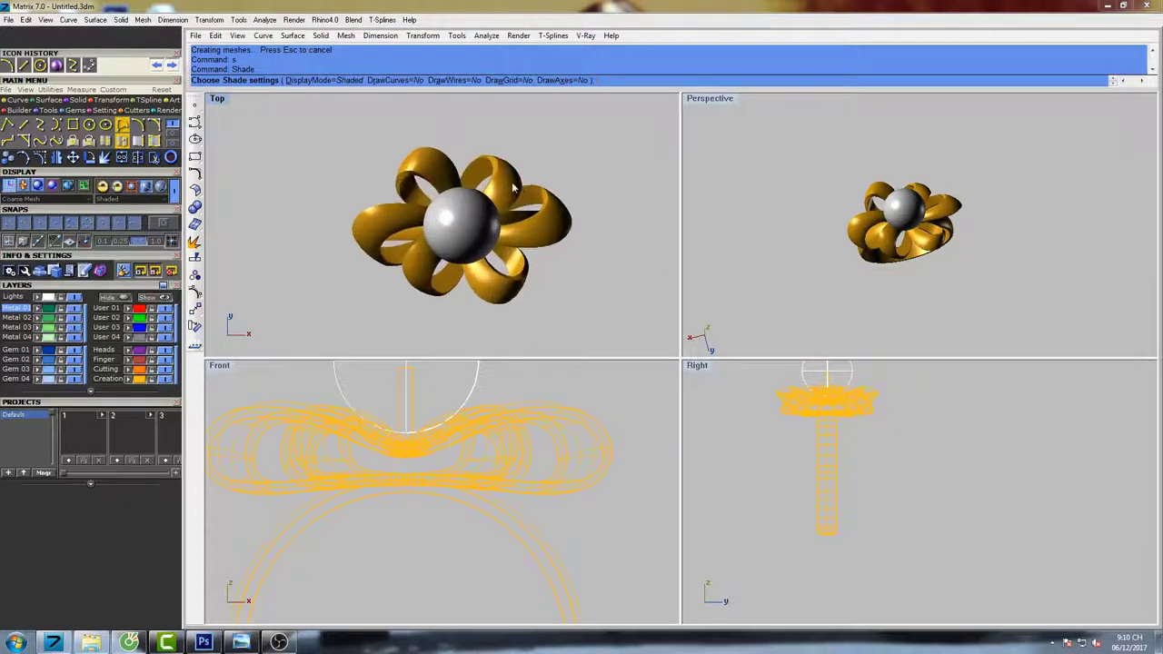
mouse_move(503, 441)
right_down()
mouse_move(532, 434)
mouse_move(502, 425)
right_up()
scroll(529, 443, down, 8)
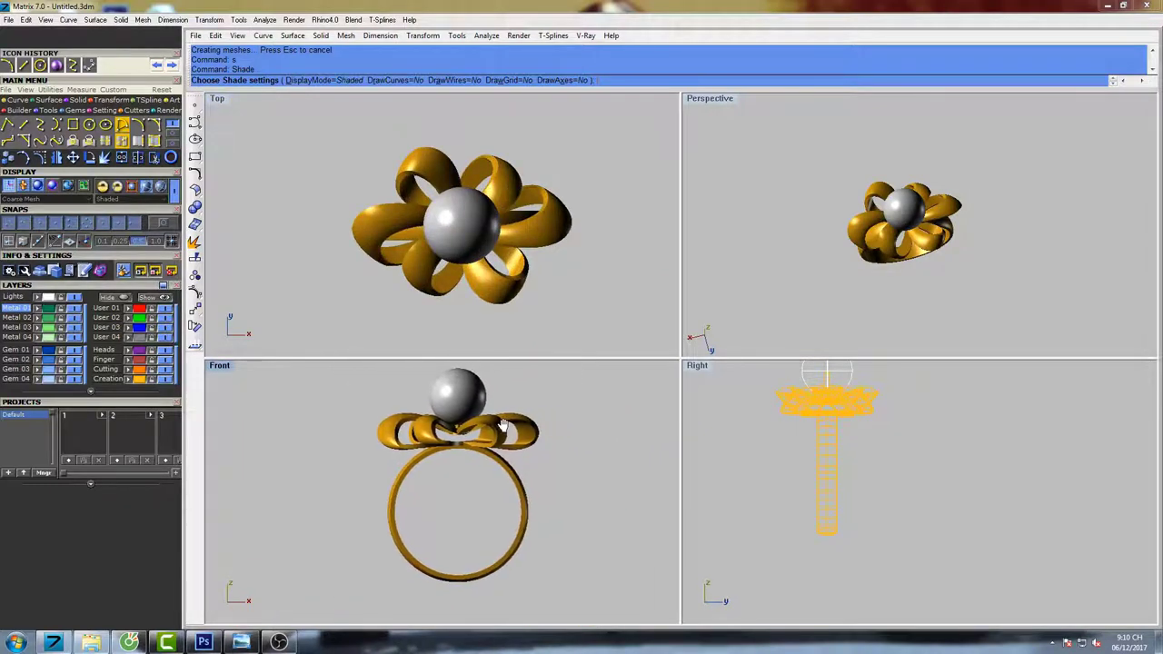
click(794, 472)
scroll(845, 477, up, 3)
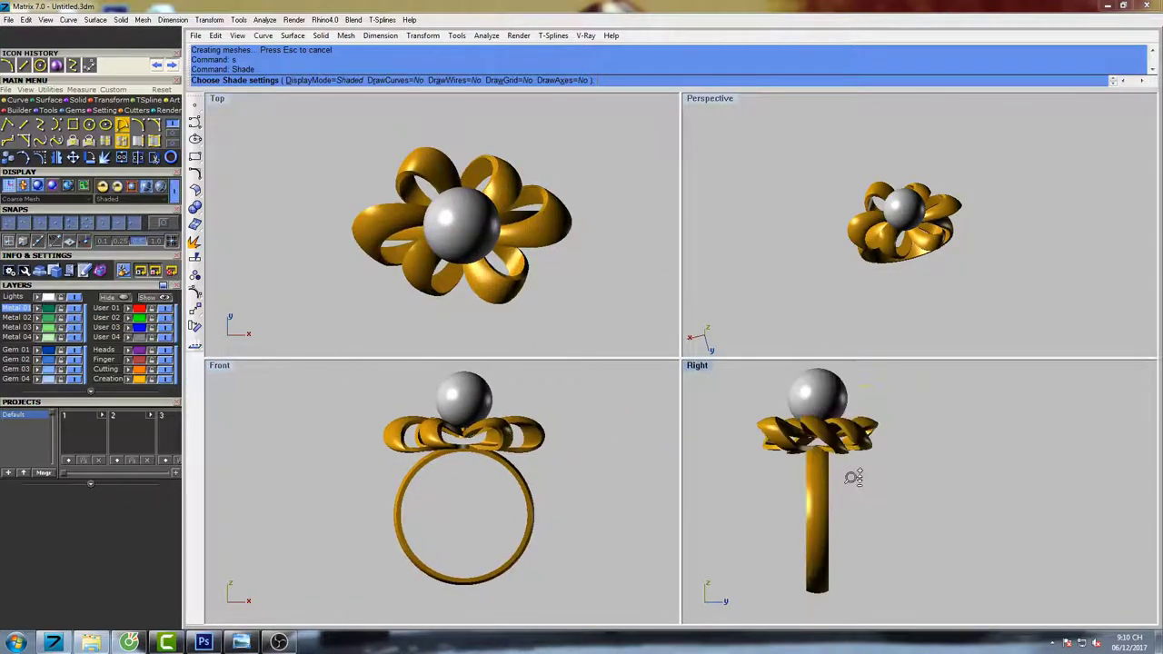
mouse_move(854, 477)
ctrl+right_down()
mouse_move(852, 467)
mouse_move(867, 470)
ctrl+right_up()
mouse_move(933, 272)
right_down()
mouse_move(937, 296)
mouse_move(936, 235)
mouse_move(894, 279)
mouse_move(899, 264)
mouse_move(912, 268)
right_up()
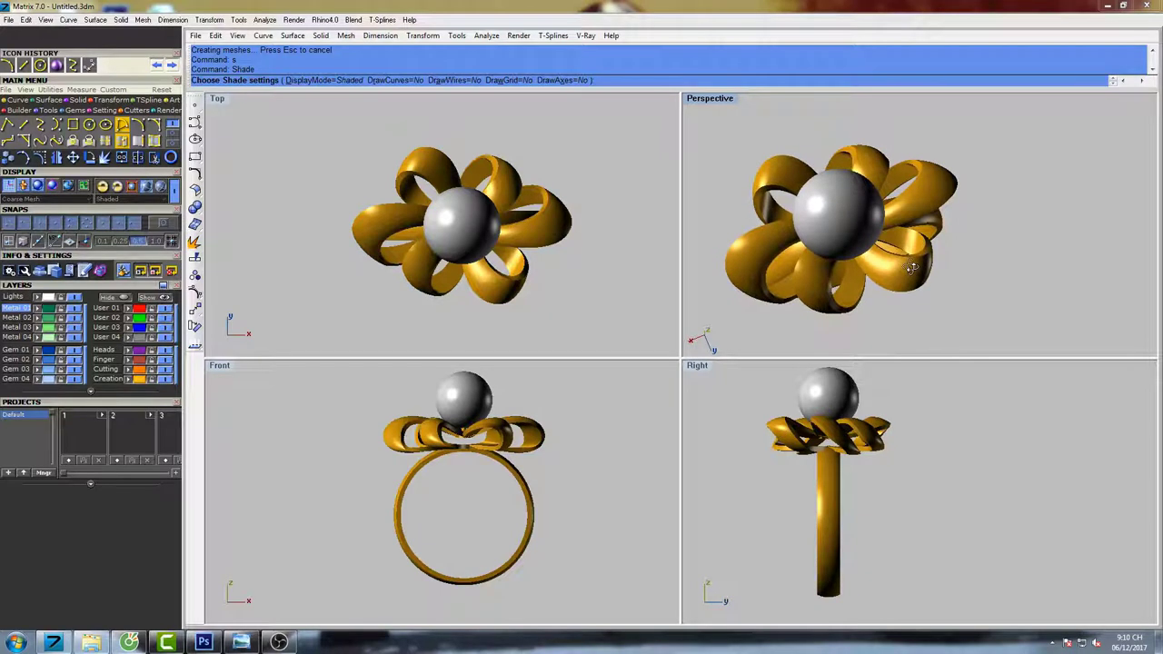